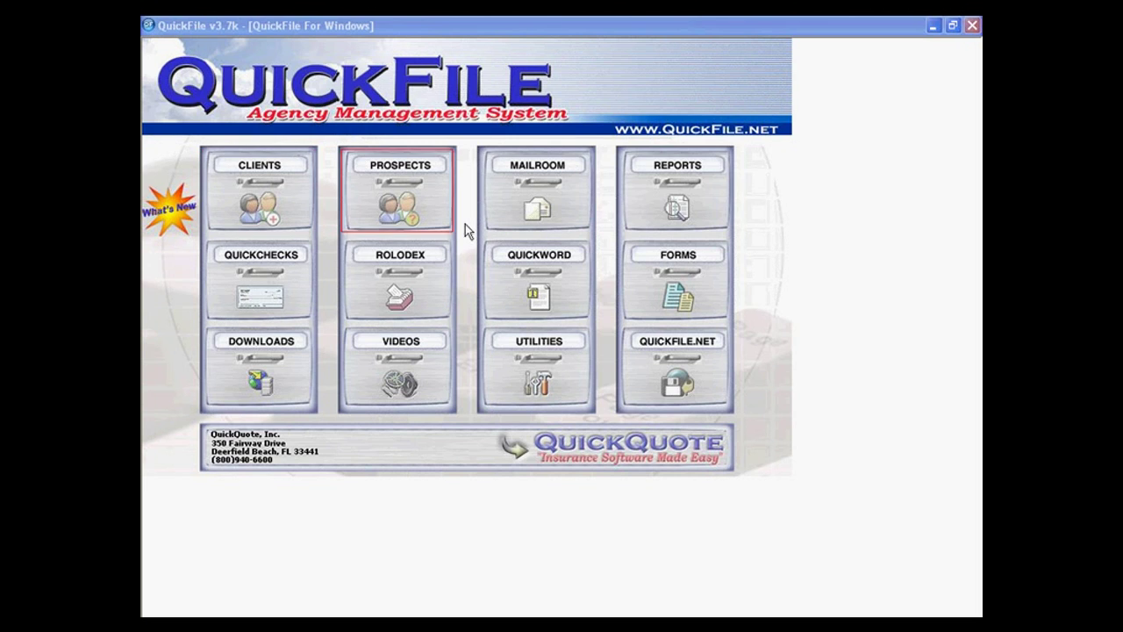
Open the Active Clients search screen from the Clients drawer on the main menu.
{"action": "left_click", "coordinate": [287, 221]}
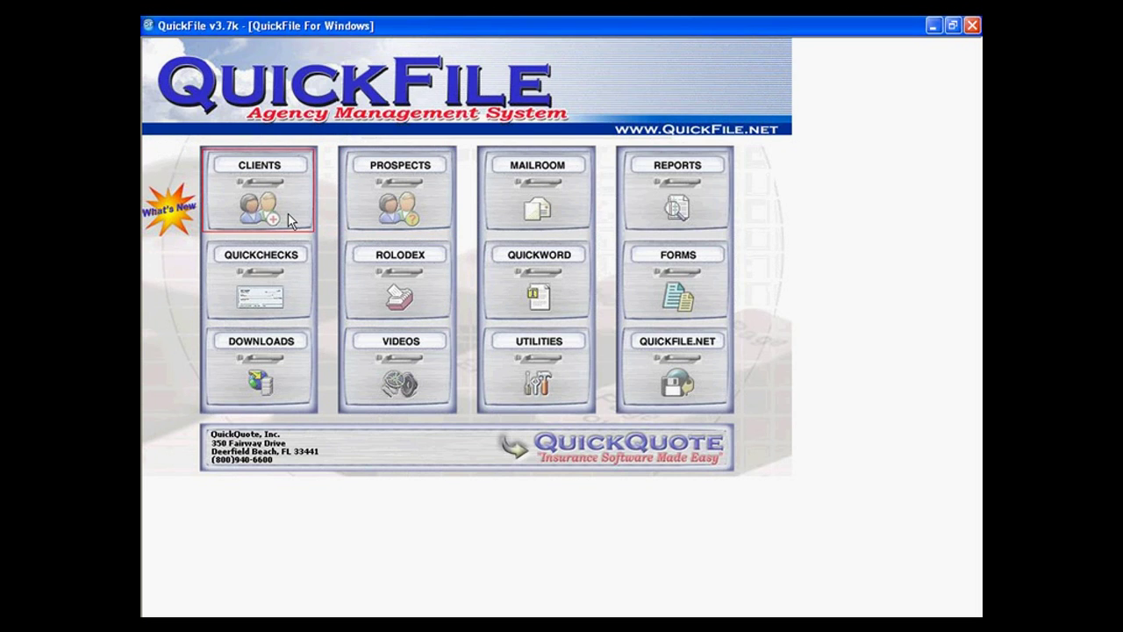
{"action": "left_click", "coordinate": [288, 221]}
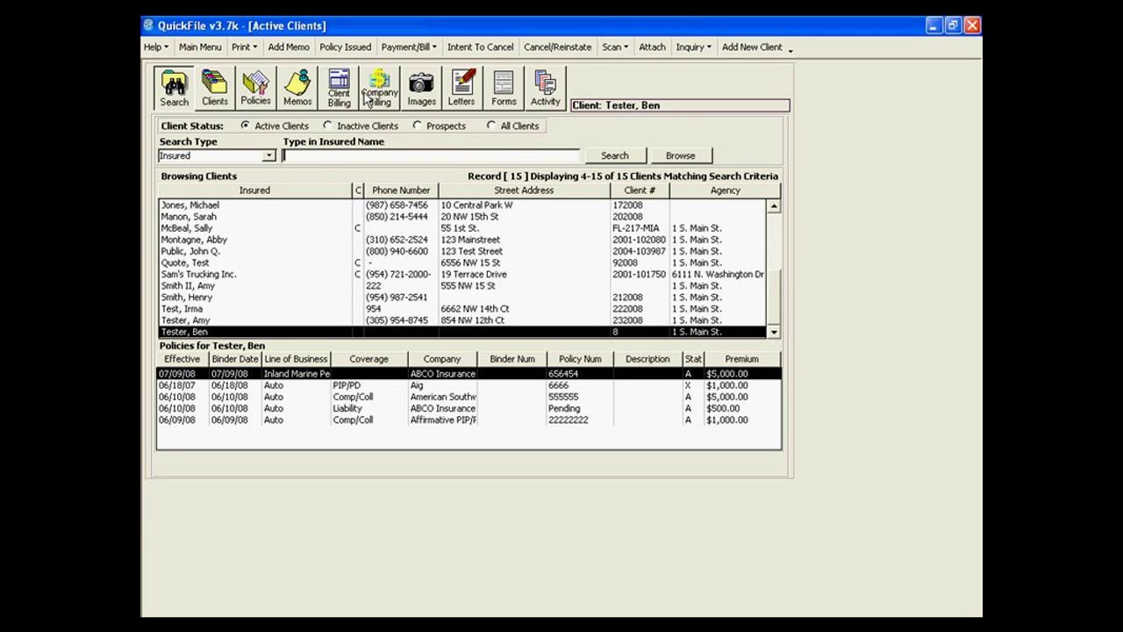
{"action": "left_click", "coordinate": [431, 93]}
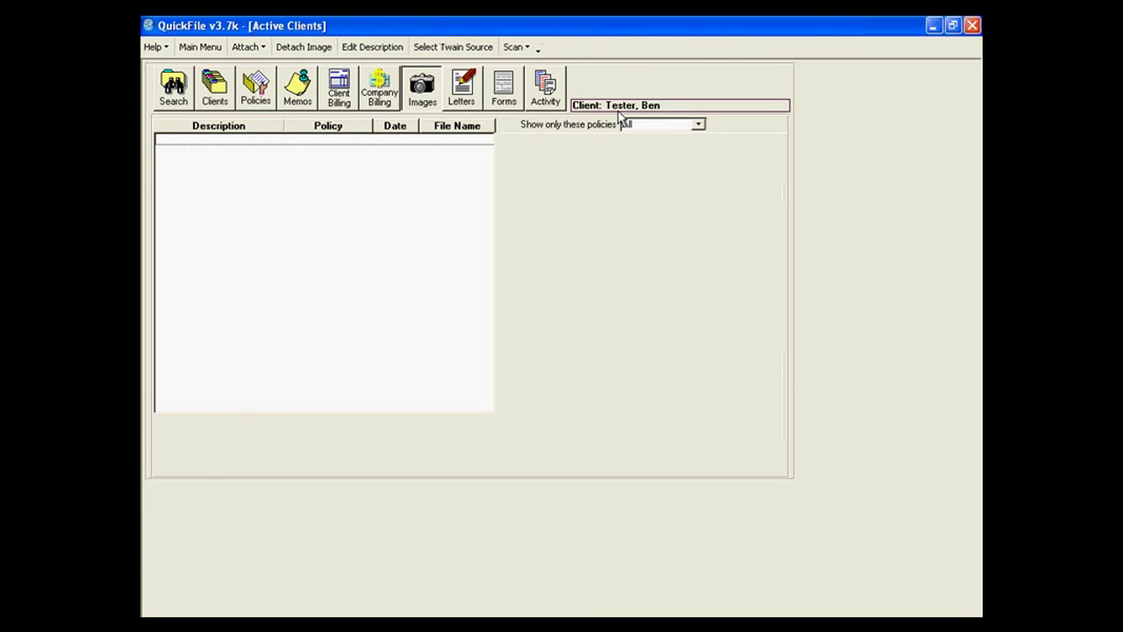
{"action": "left_click", "coordinate": [515, 93]}
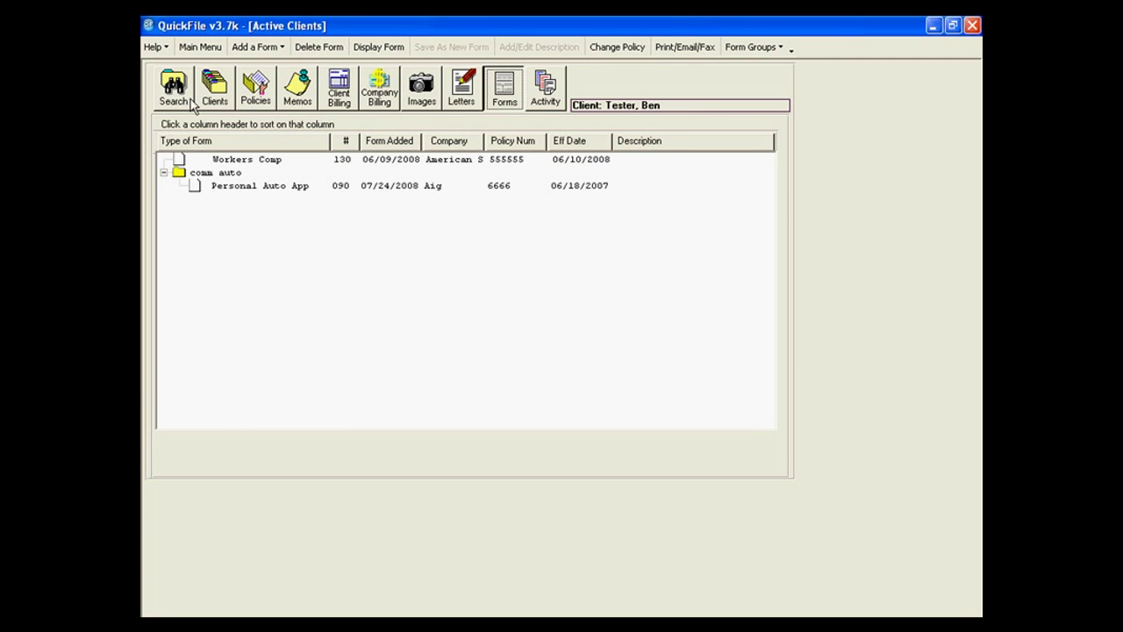
{"action": "left_click", "coordinate": [185, 102]}
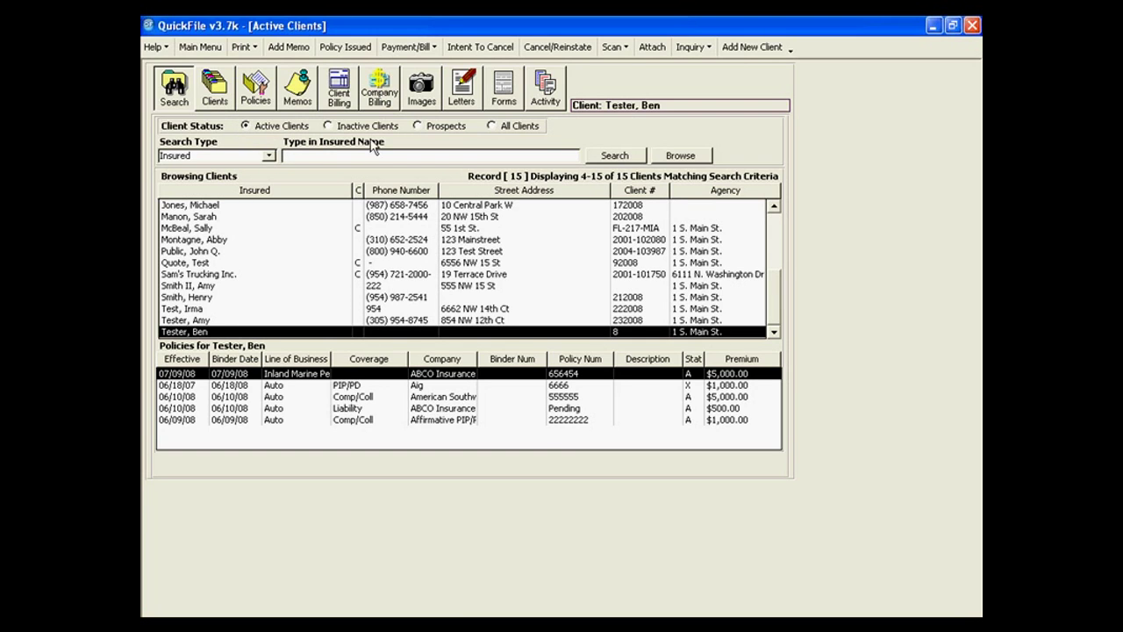
{"action": "left_click", "coordinate": [329, 126]}
{"action": "left_click", "coordinate": [431, 126]}
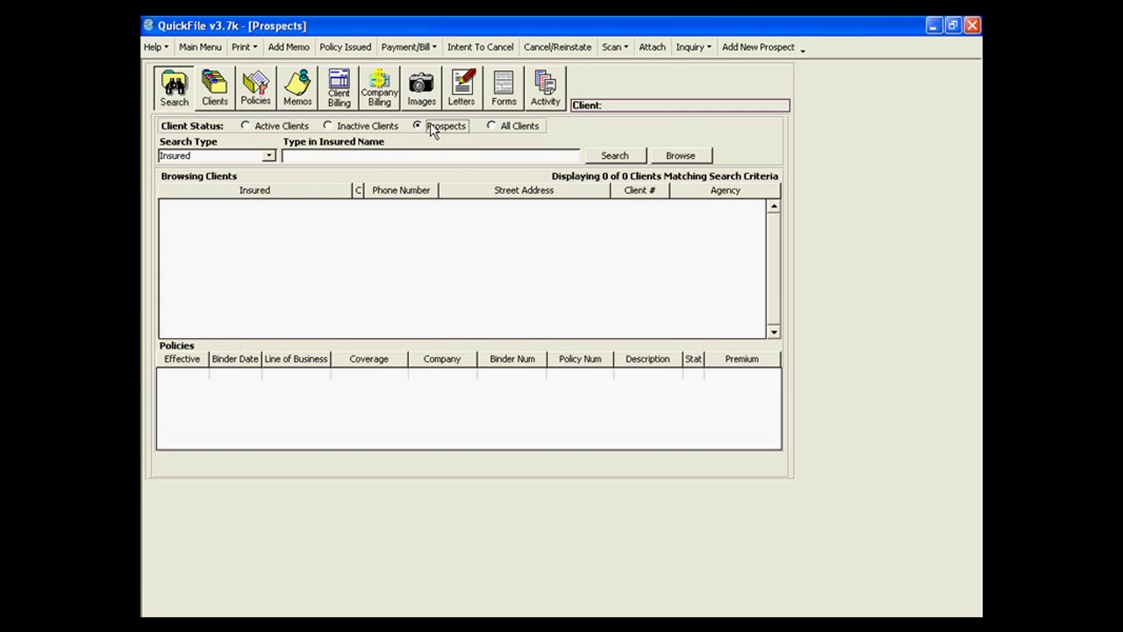
{"action": "left_click", "coordinate": [514, 129]}
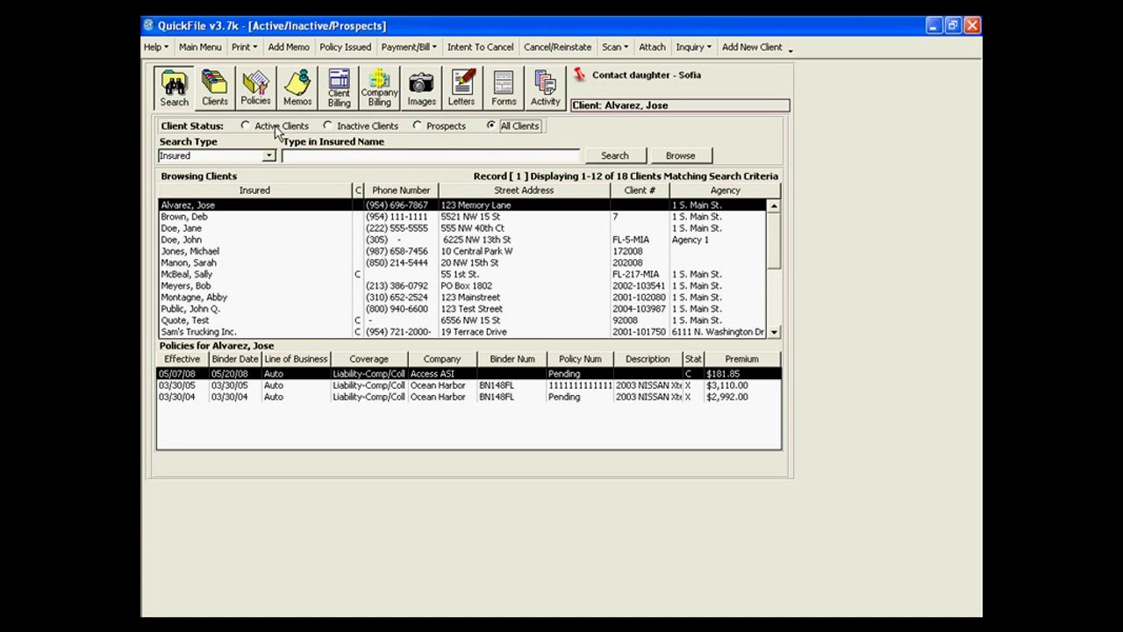
{"action": "left_click", "coordinate": [347, 132]}
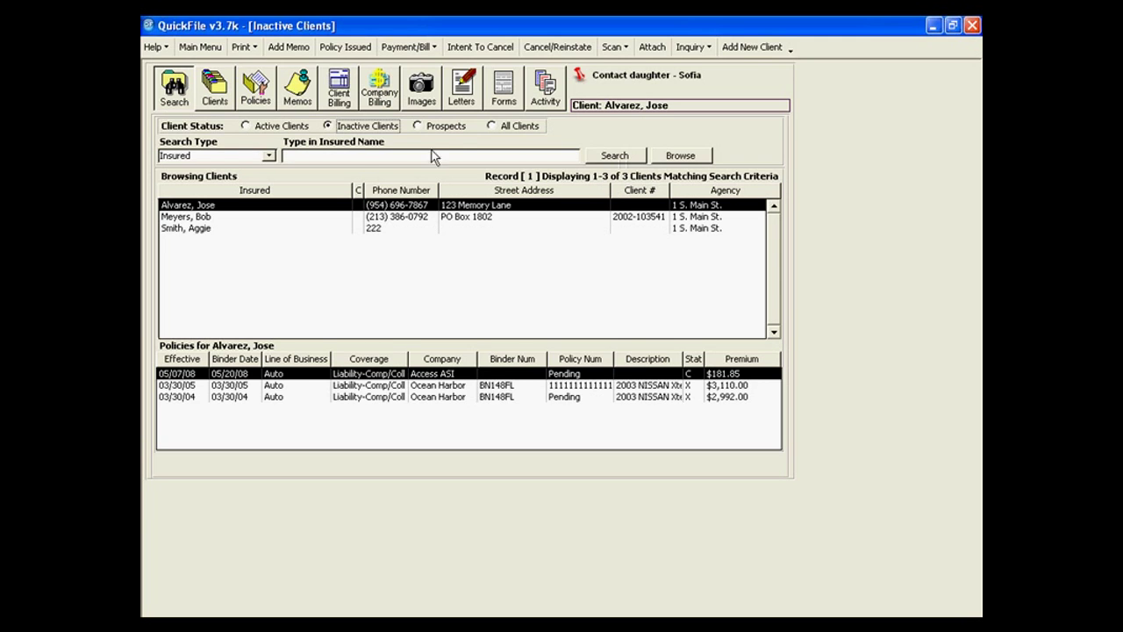
{"action": "left_click", "coordinate": [253, 129]}
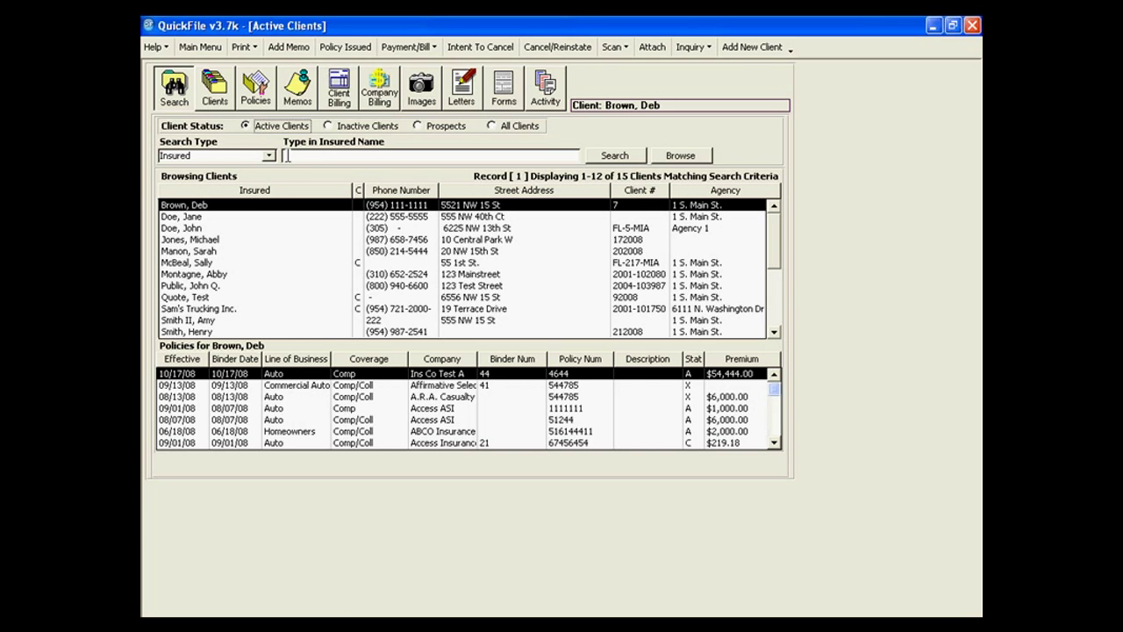
{"action": "left_click", "coordinate": [305, 155]}
{"action": "type", "text": "sm"}
{"action": "left_click", "coordinate": [613, 158]}
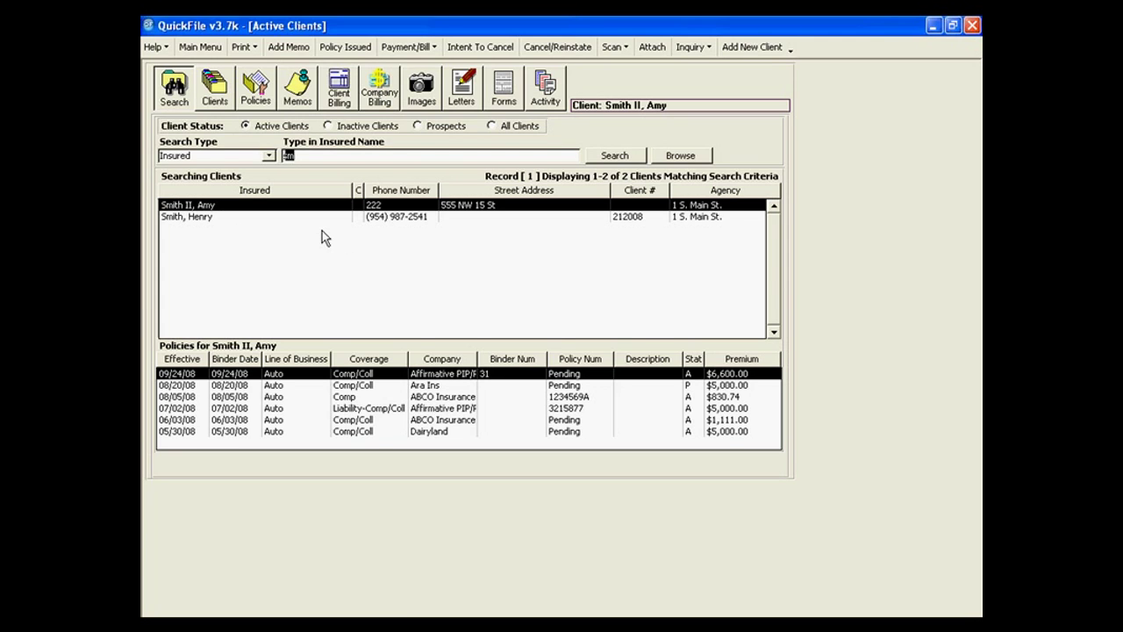
{"action": "left_click", "coordinate": [669, 156]}
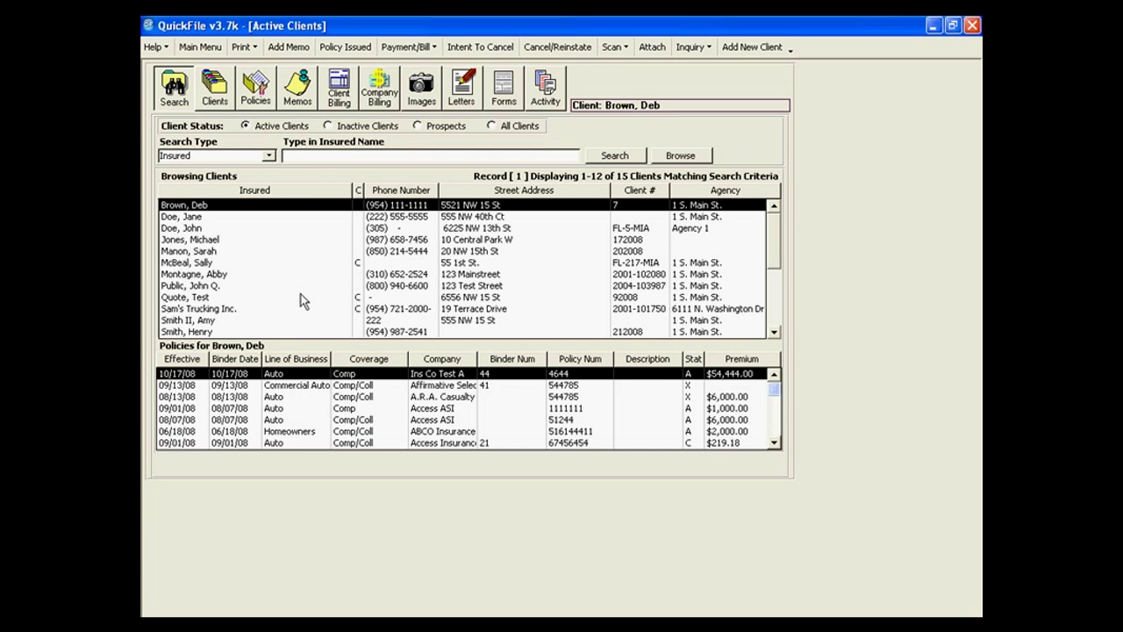
{"action": "left_click", "coordinate": [268, 156]}
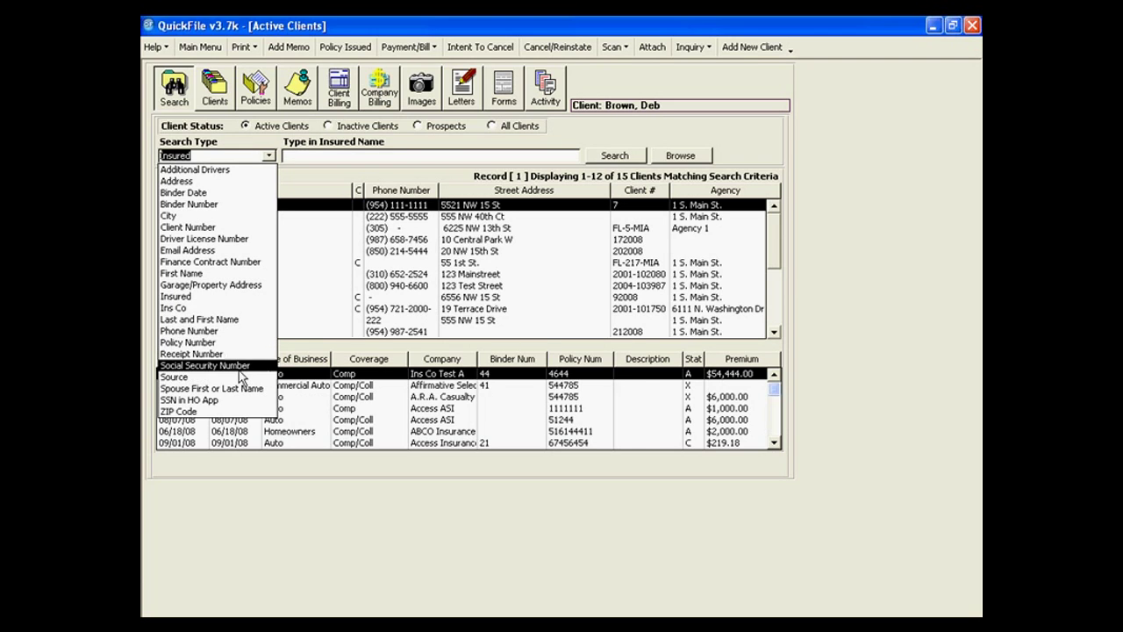
{"action": "left_click", "coordinate": [240, 376]}
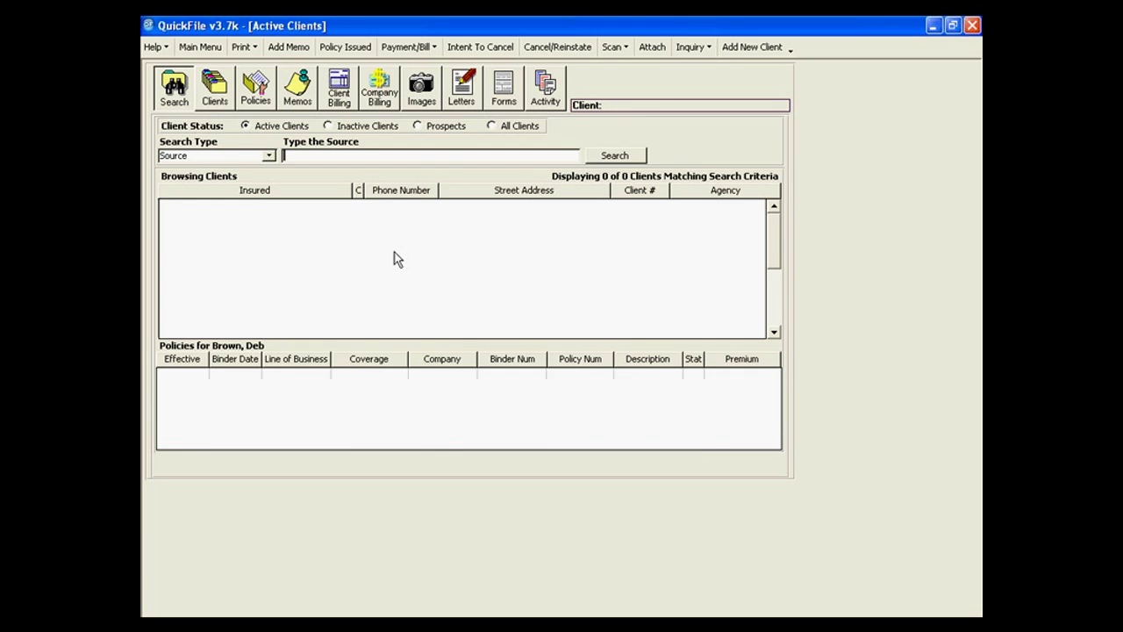
{"action": "type", "text": "walk in"}
{"action": "left_click", "coordinate": [636, 158]}
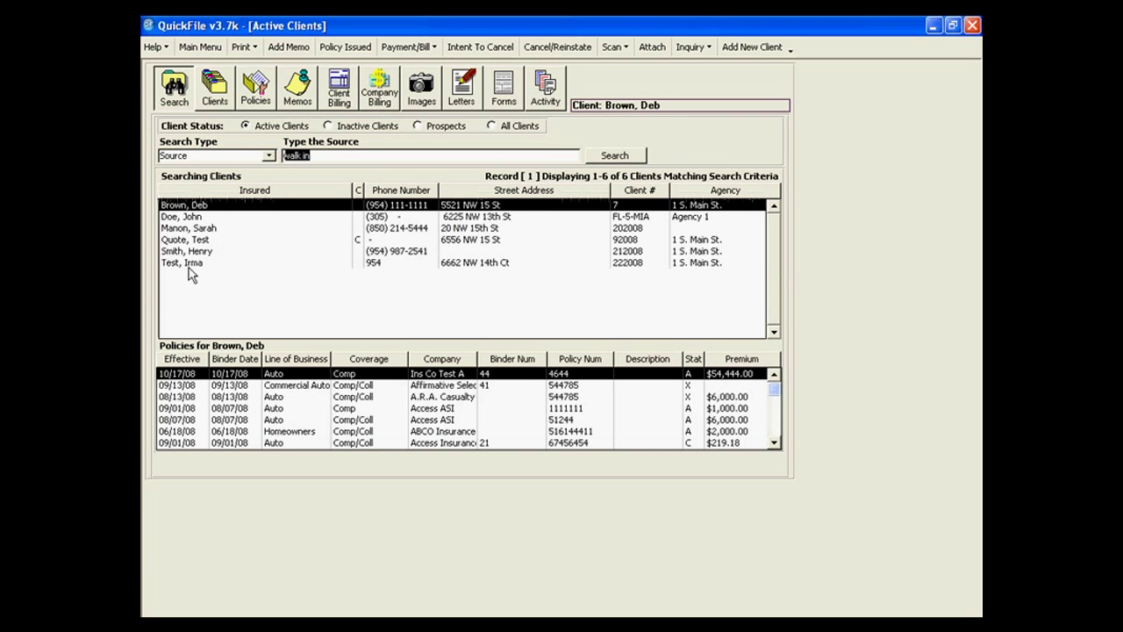
{"action": "key", "text": "BackSpace"}
{"action": "left_click", "coordinate": [271, 155]}
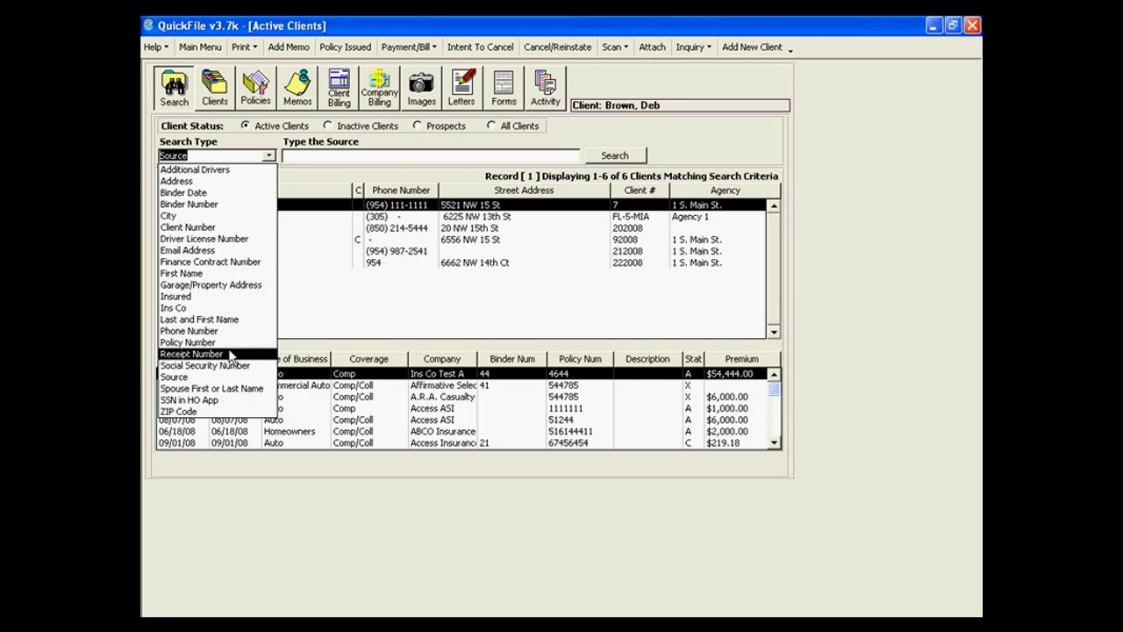
{"action": "left_click", "coordinate": [237, 297]}
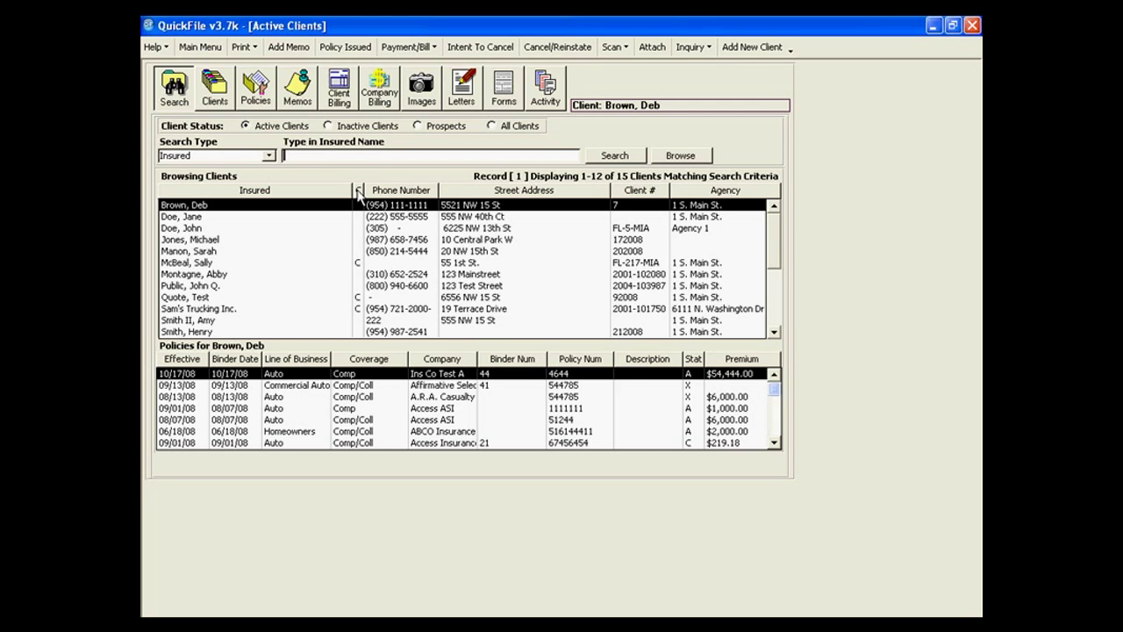
Check what the C (commercial client) column means and dismiss the explanation.
{"action": "mouse_move", "coordinate": [358, 195]}
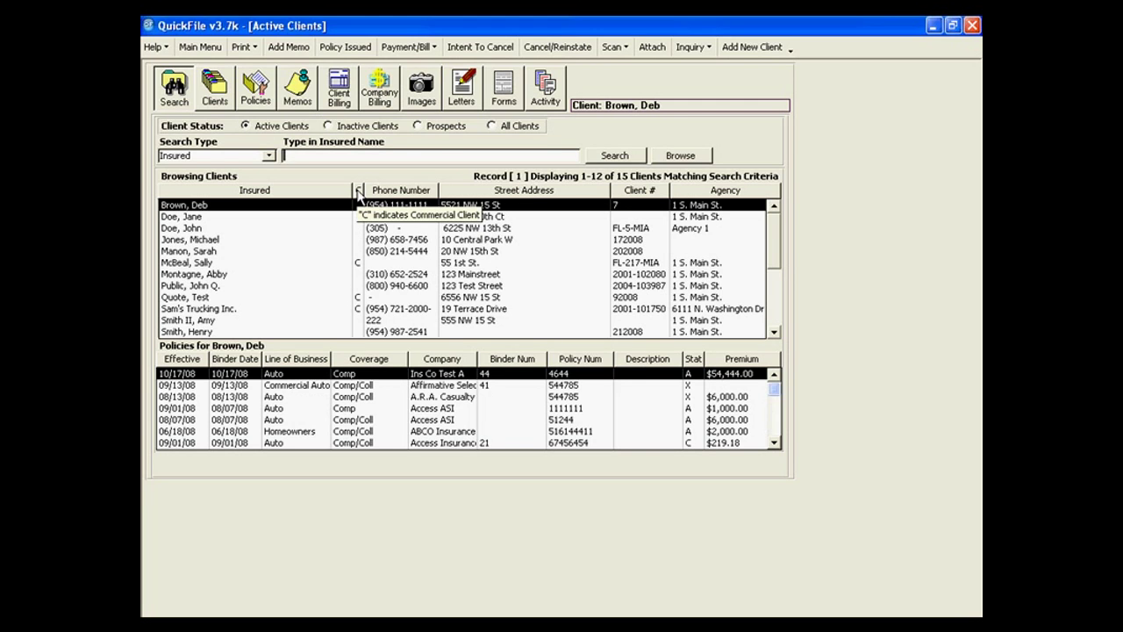
{"action": "left_click", "coordinate": [358, 191]}
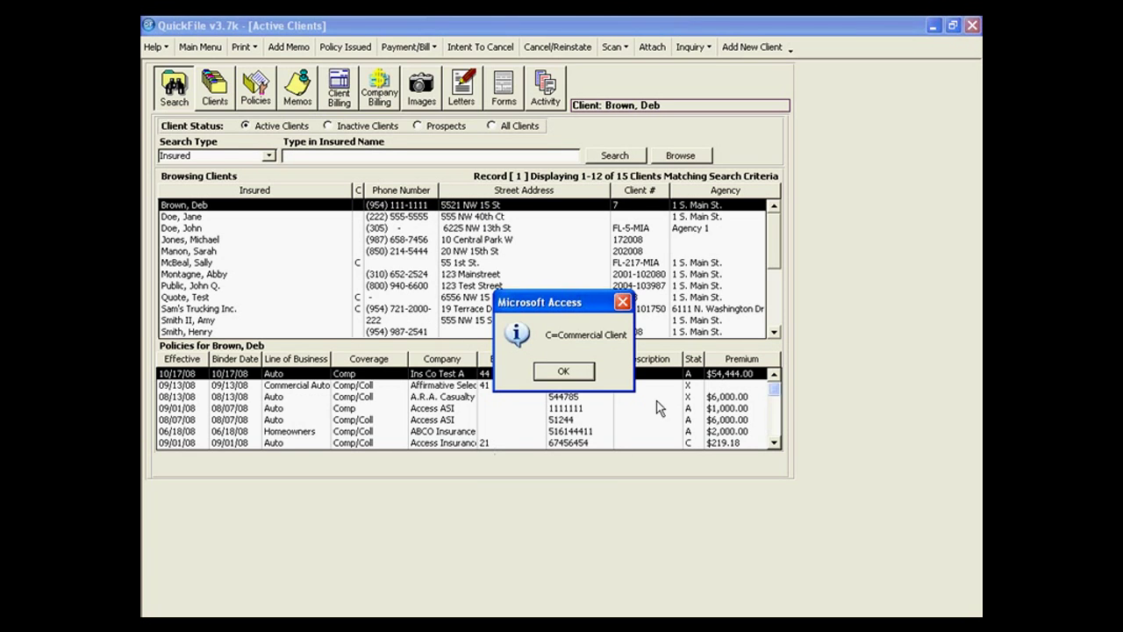
{"action": "left_click", "coordinate": [549, 375]}
Browse several clients' policies, including Sam's Trucking Inc., then show the Stat column legend.
{"action": "left_click", "coordinate": [254, 264]}
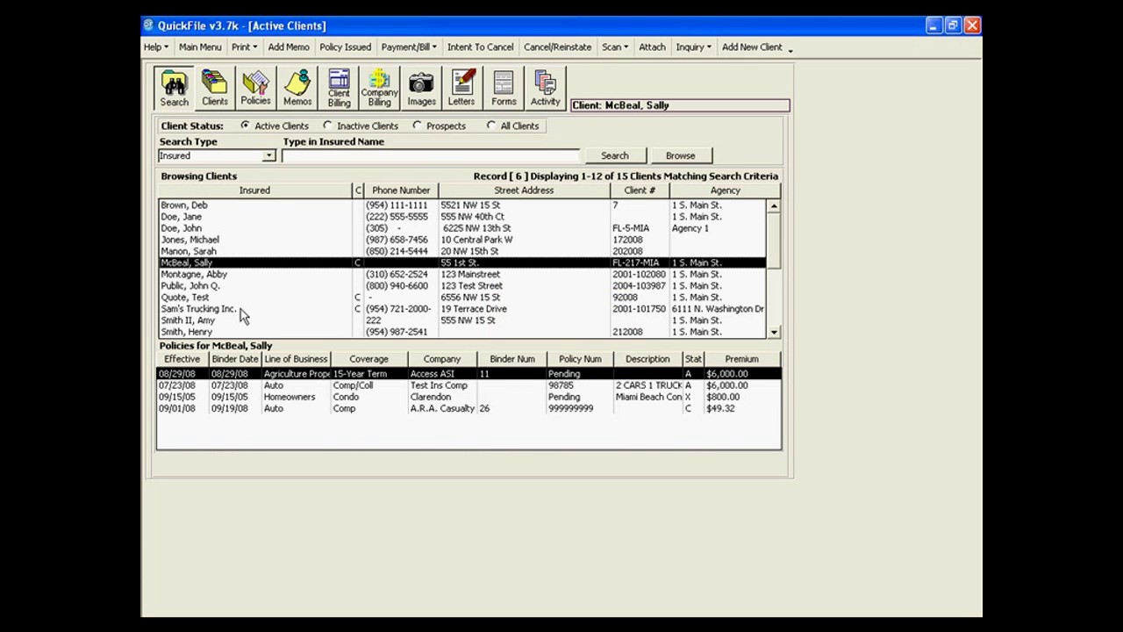
{"action": "left_click", "coordinate": [240, 302]}
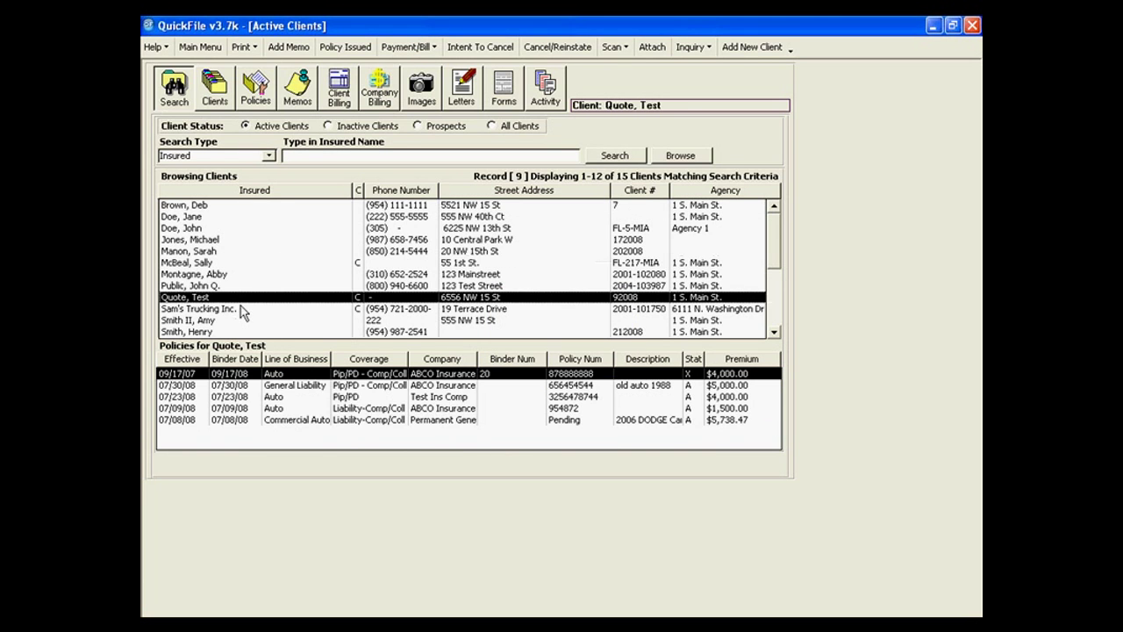
{"action": "left_click", "coordinate": [241, 309]}
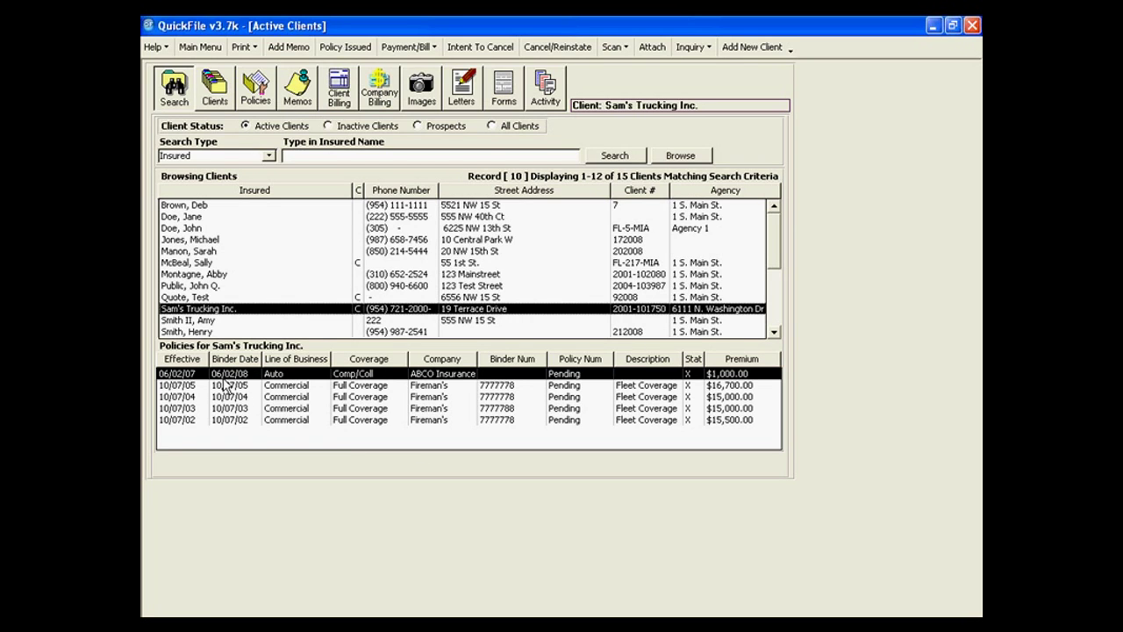
{"action": "left_click", "coordinate": [209, 297]}
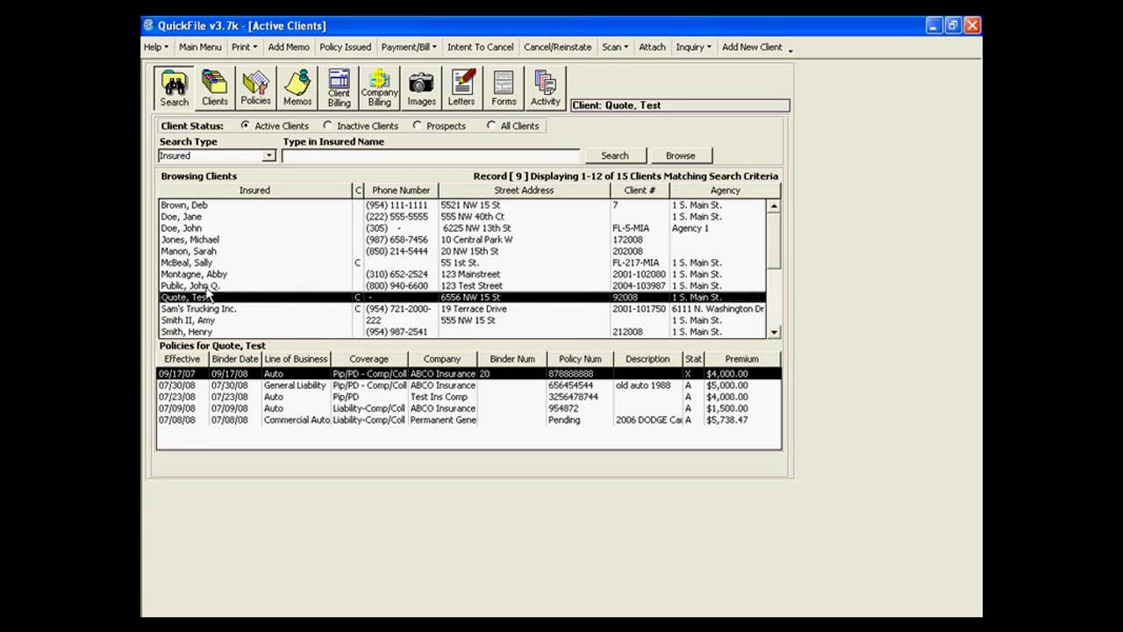
{"action": "left_click", "coordinate": [210, 285]}
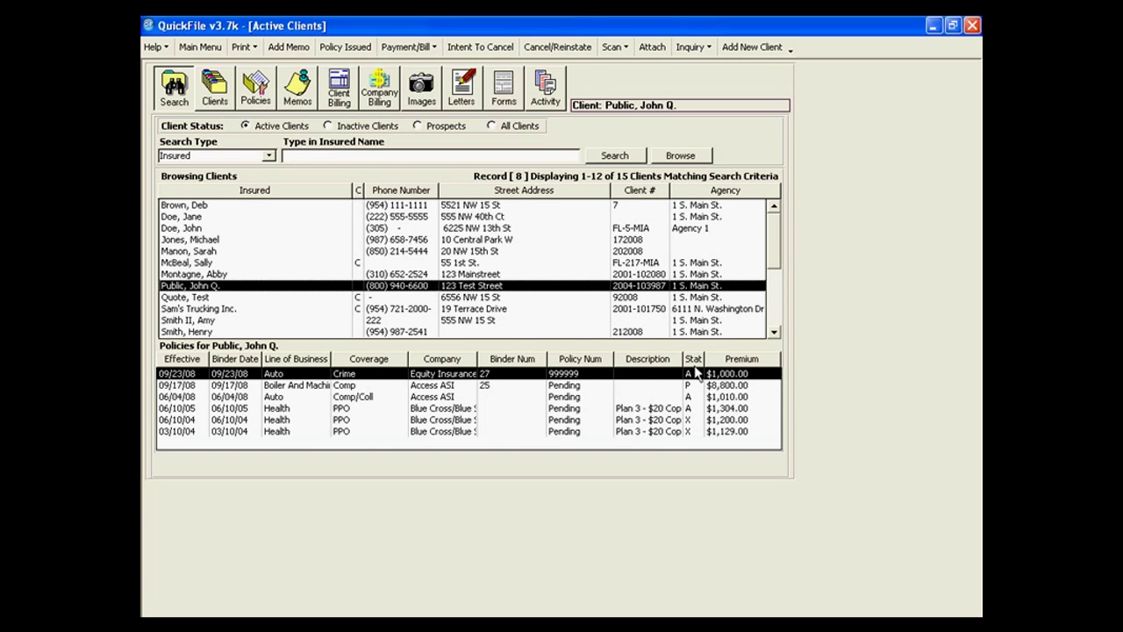
{"action": "mouse_move", "coordinate": [696, 372]}
{"action": "left_click", "coordinate": [694, 360]}
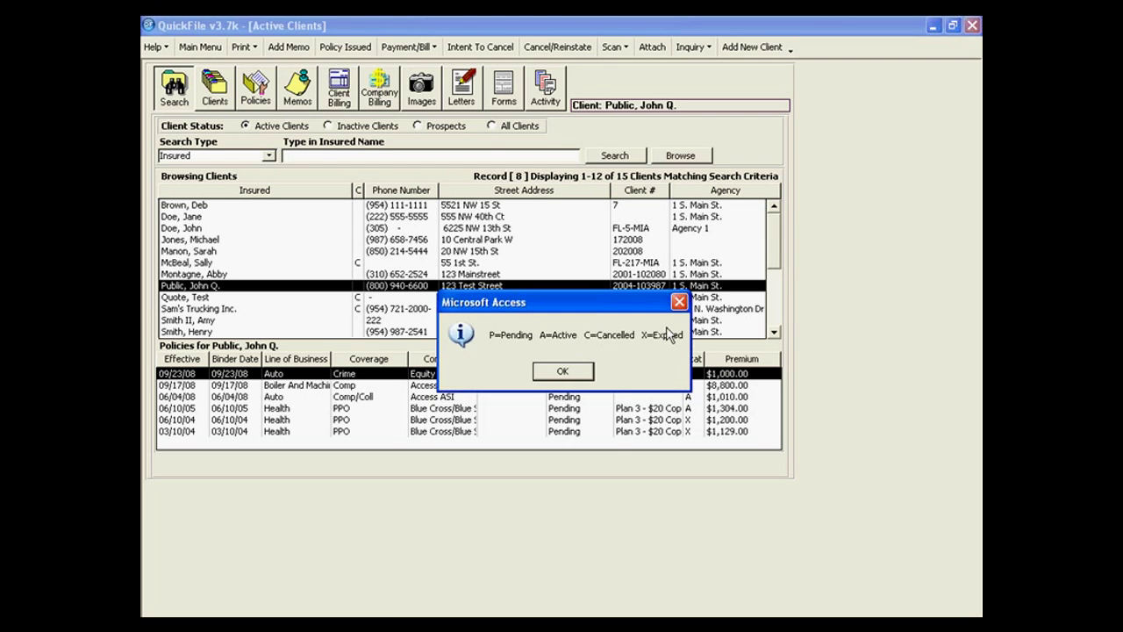
Dismiss the P/A/C/X status legend to reveal the eighth client's six policies.
{"action": "left_click", "coordinate": [562, 371]}
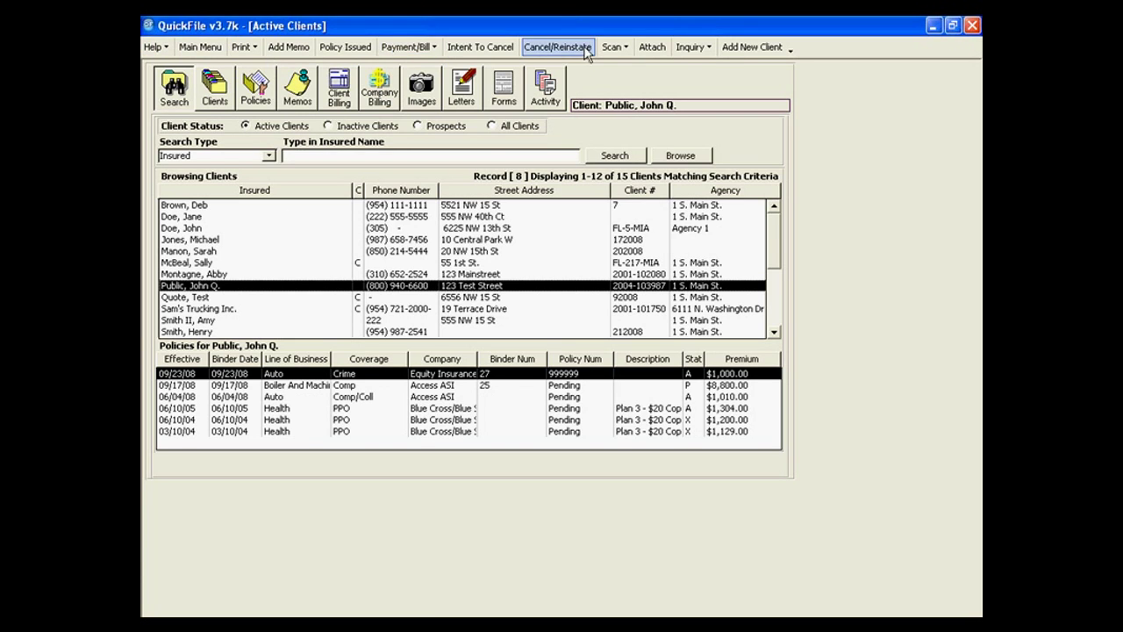
Show the Quick Help list of function-key shortcuts, such as F2 View Rolodex.
{"action": "left_click", "coordinate": [153, 48]}
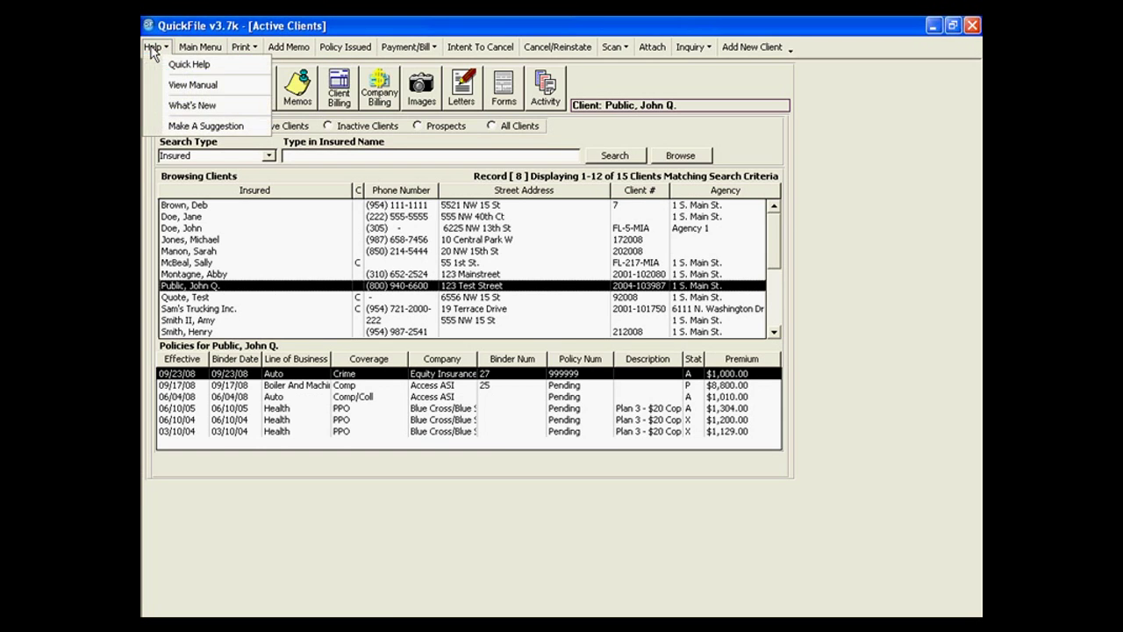
{"action": "left_click", "coordinate": [172, 68]}
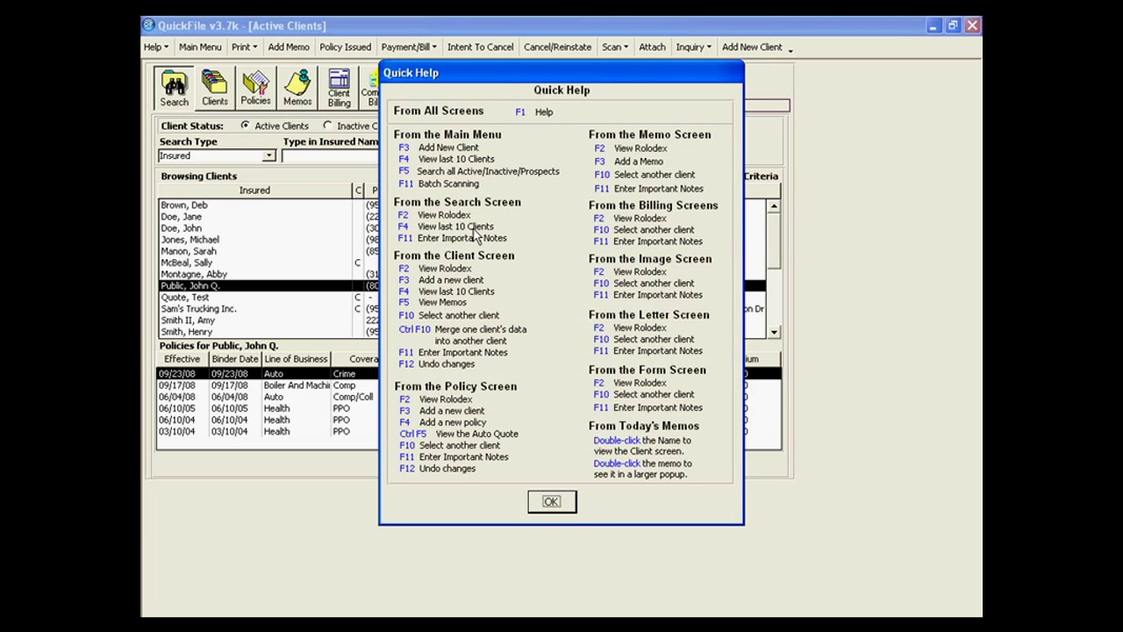
Close Quick Help and the Last 10 Clients list, returning to Active Clients, then reopen Help.
{"action": "left_click", "coordinate": [552, 503]}
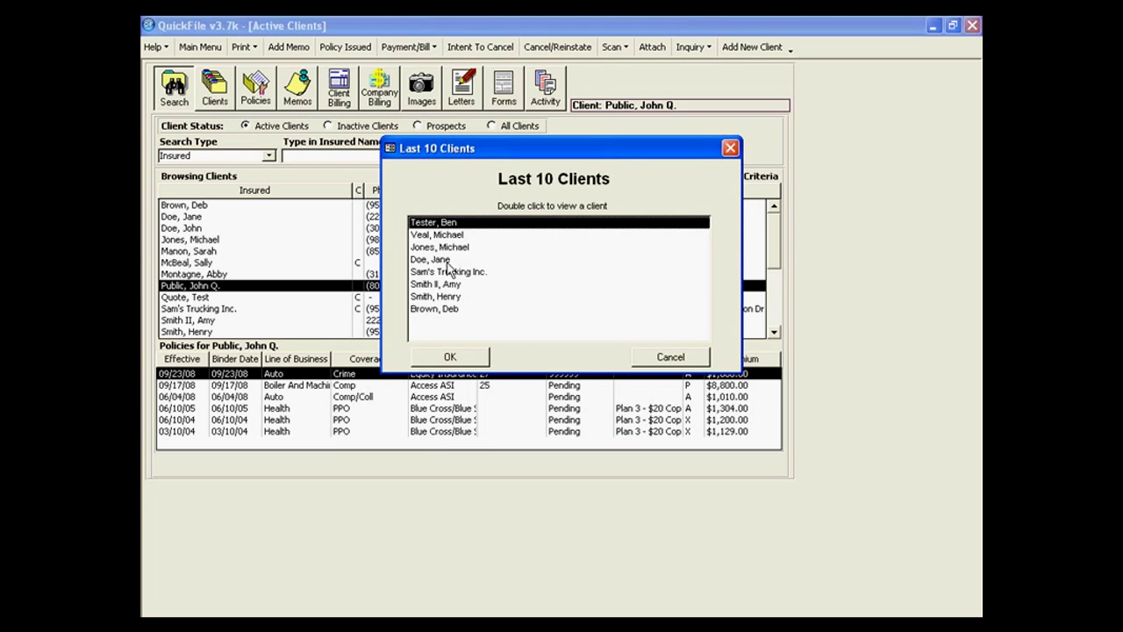
{"action": "left_click", "coordinate": [705, 359]}
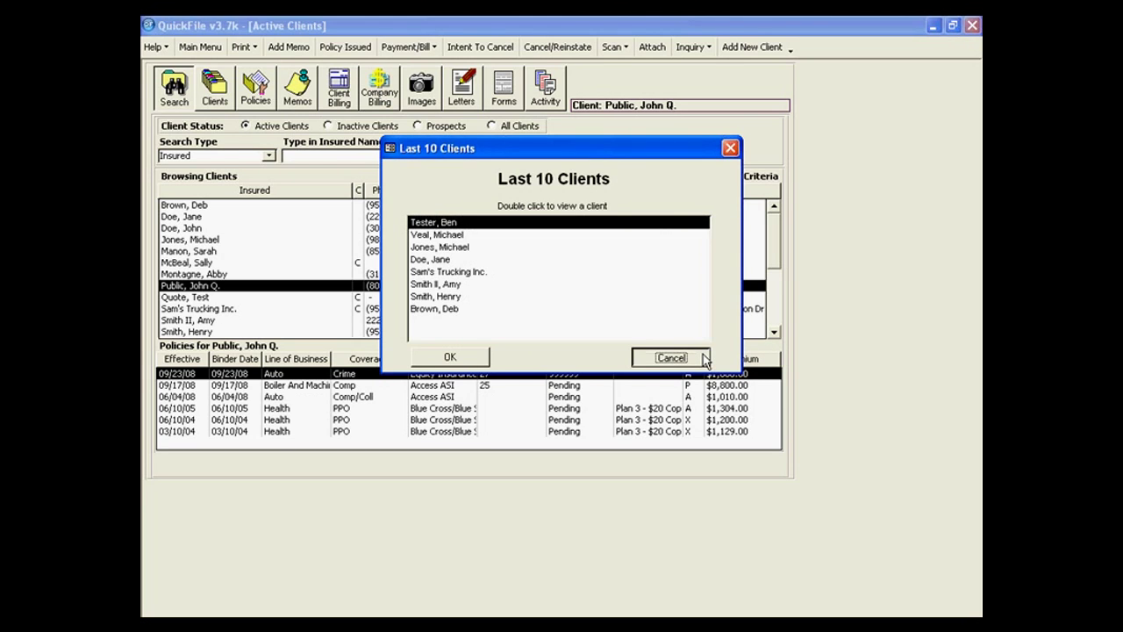
{"action": "left_click", "coordinate": [155, 47]}
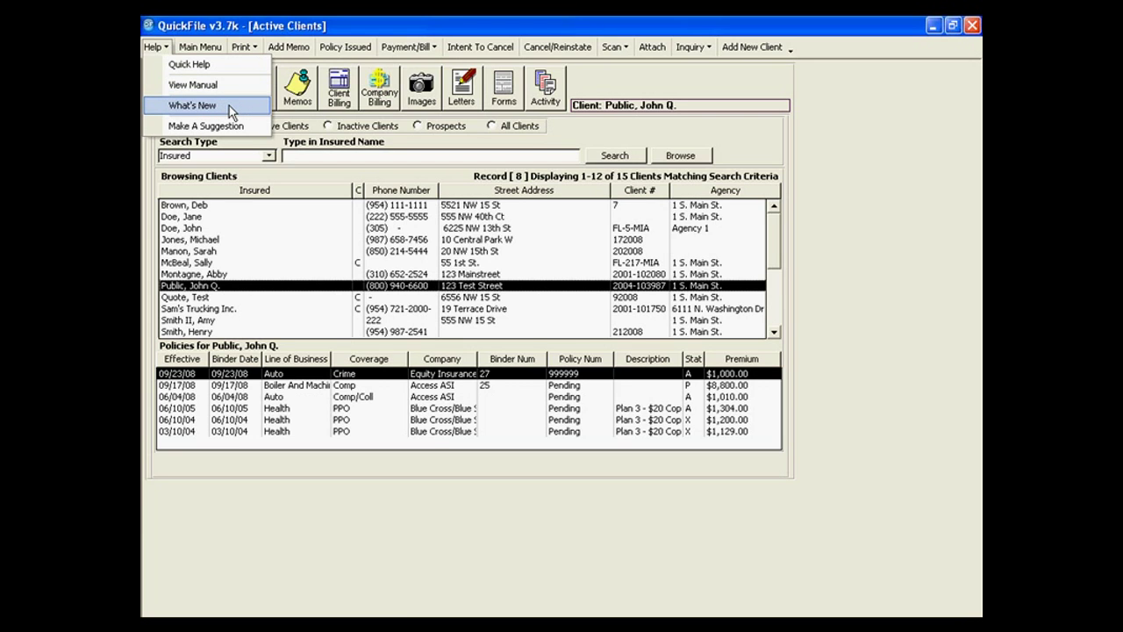
{"action": "left_click", "coordinate": [233, 47]}
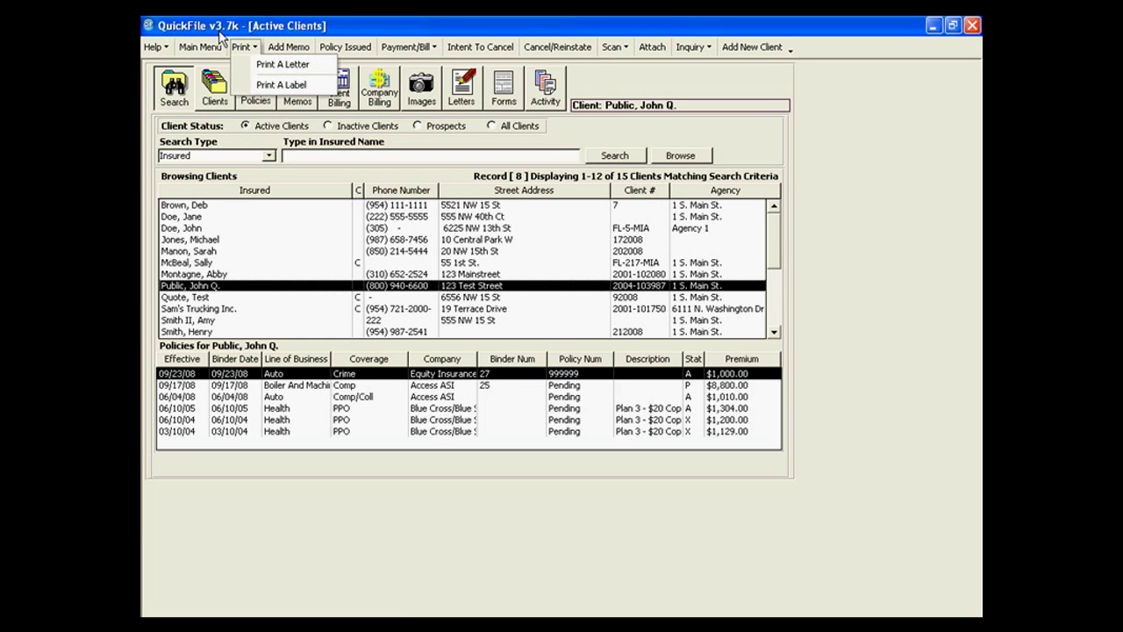
{"action": "mouse_move", "coordinate": [152, 46]}
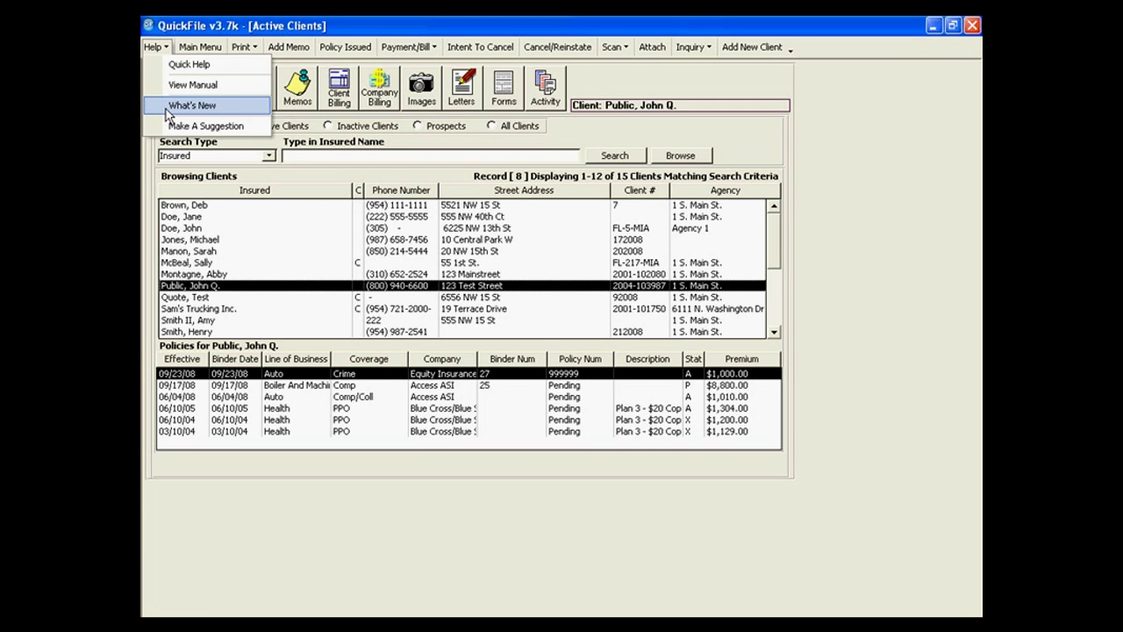
{"action": "left_click", "coordinate": [216, 106]}
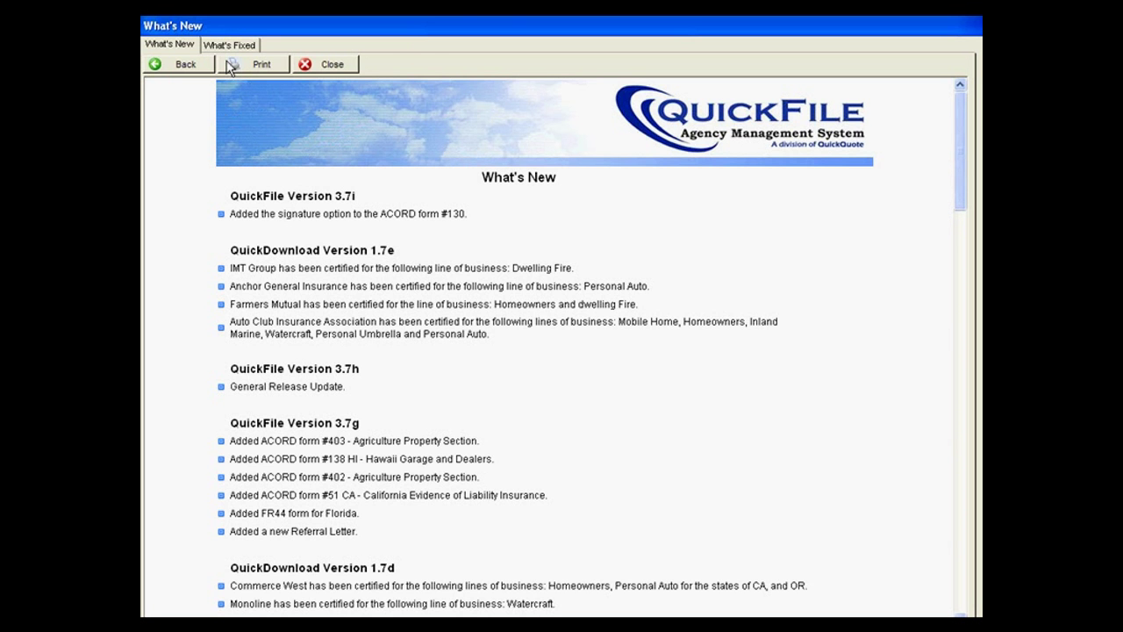
{"action": "left_click", "coordinate": [244, 48]}
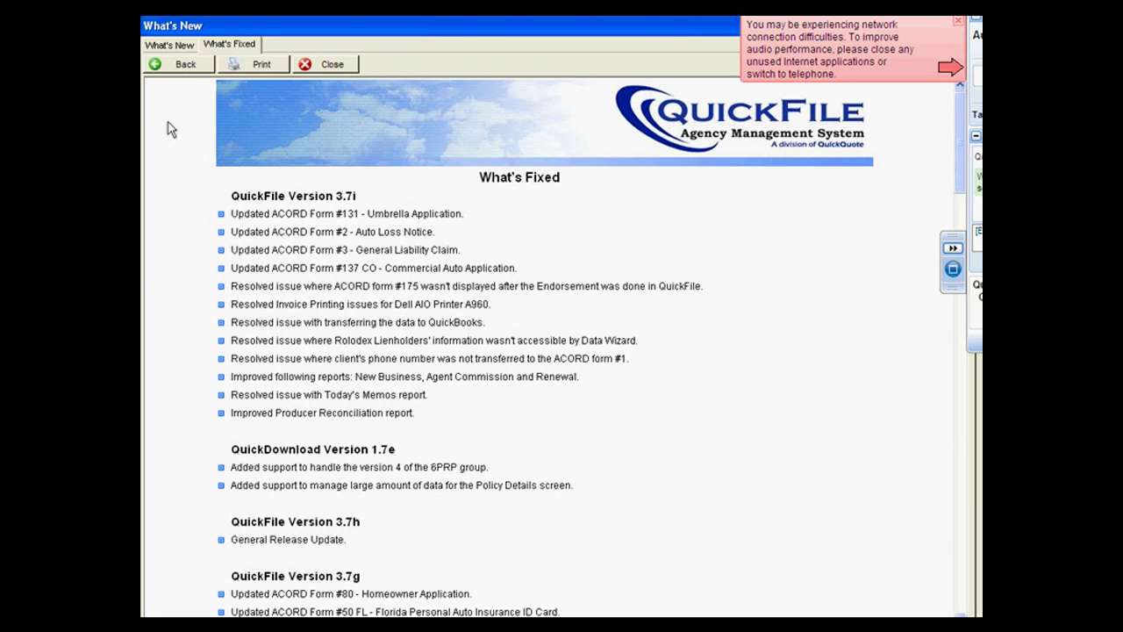
{"action": "left_click", "coordinate": [346, 65]}
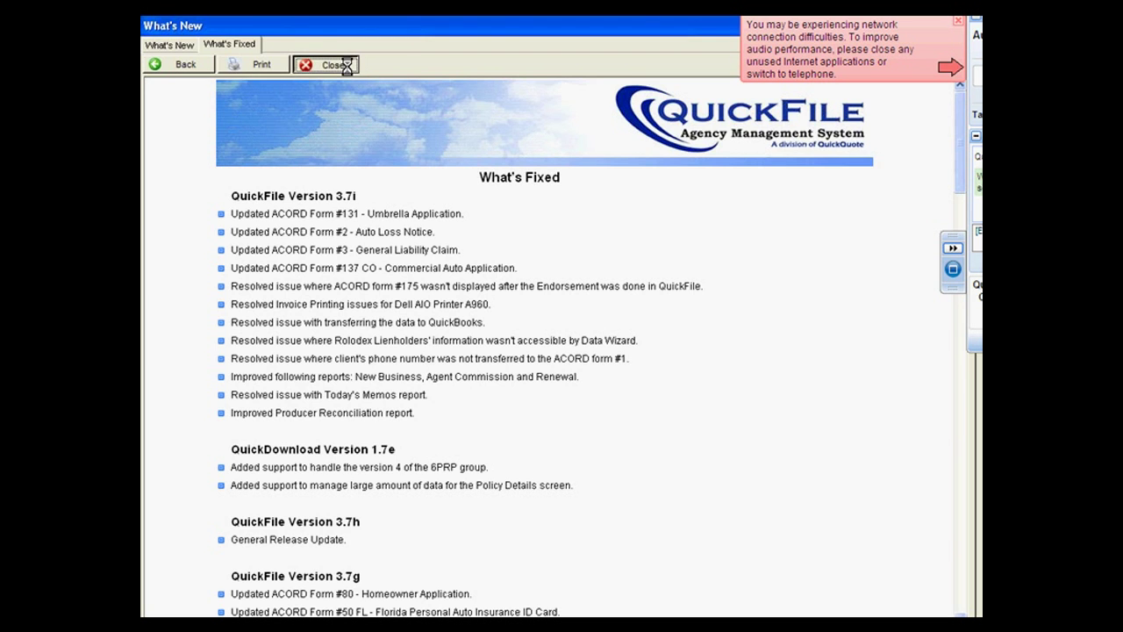
{"action": "left_click", "coordinate": [154, 46]}
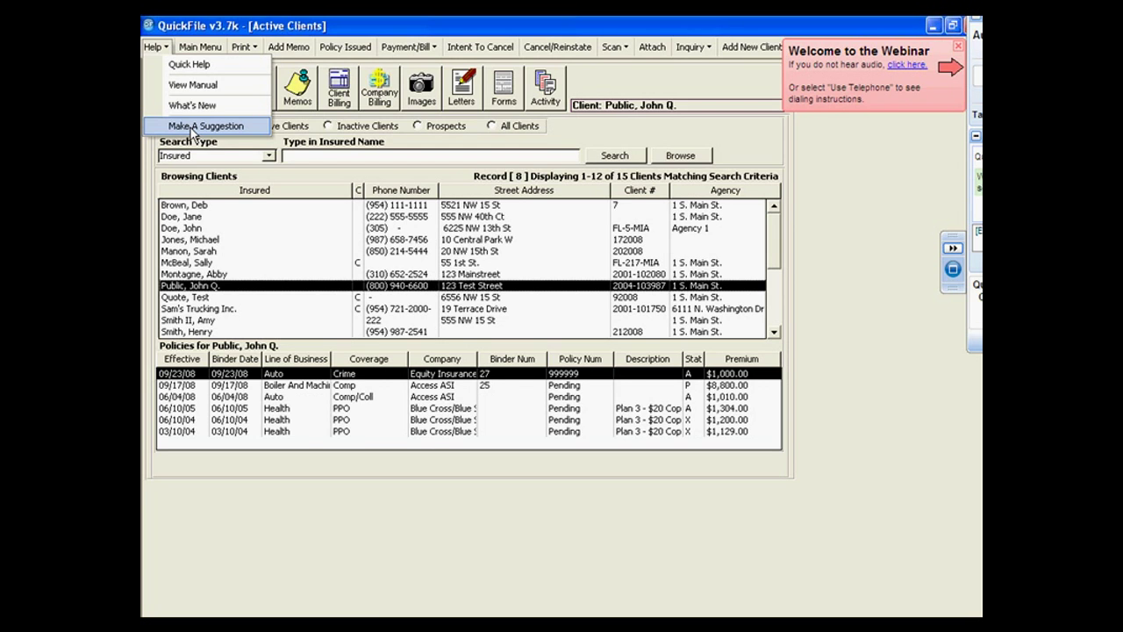
Close the Help menu and start a letter for the current client via Print A Letter.
{"action": "left_click", "coordinate": [209, 49]}
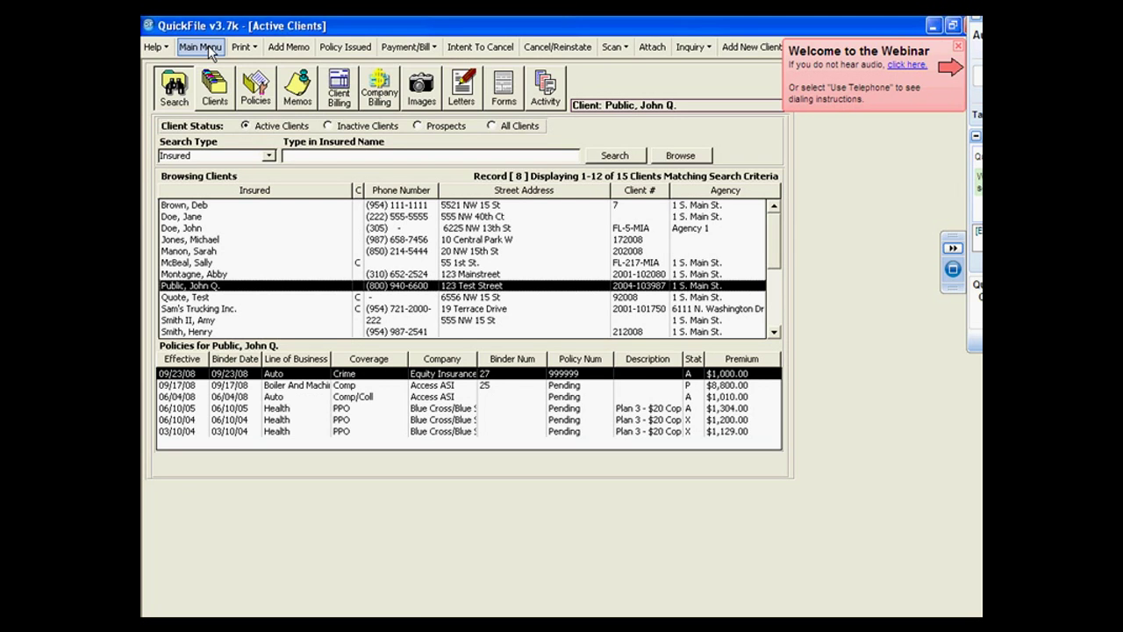
{"action": "left_click", "coordinate": [242, 47]}
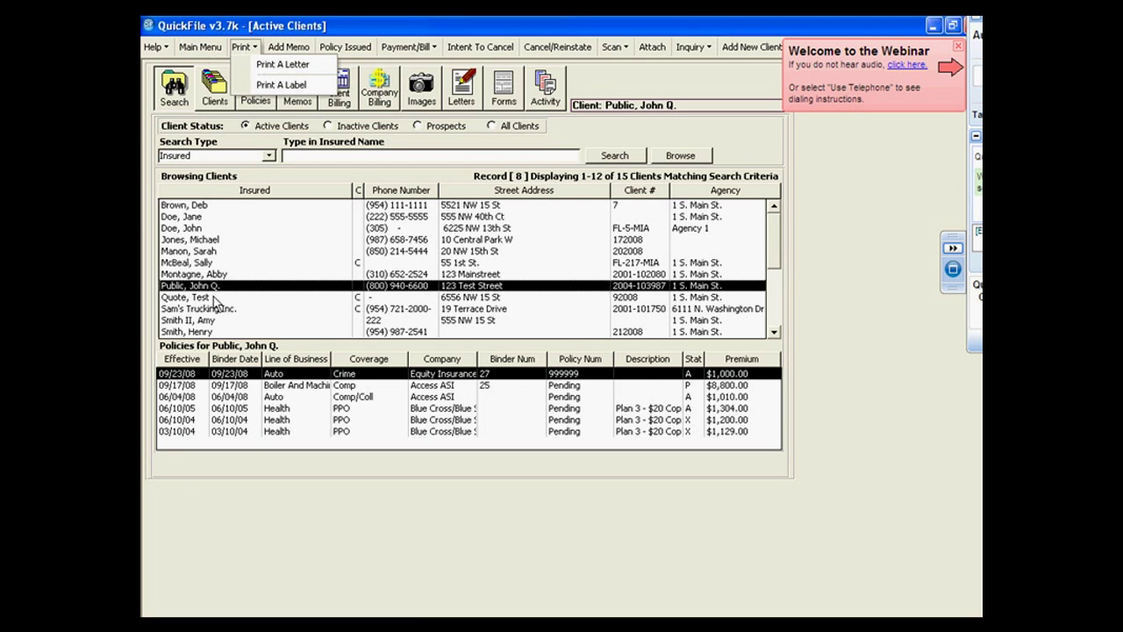
{"action": "left_click", "coordinate": [260, 68]}
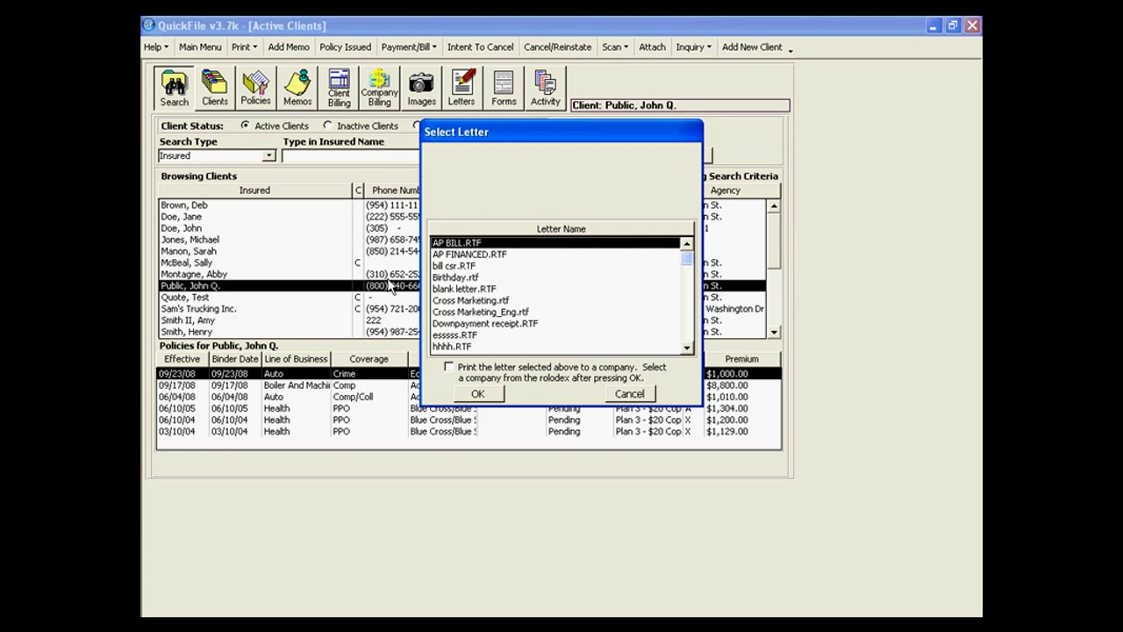
Choose the Birthday.rtf template and accept the highlighted policy for the letter.
{"action": "left_click", "coordinate": [443, 278]}
{"action": "left_click", "coordinate": [474, 393]}
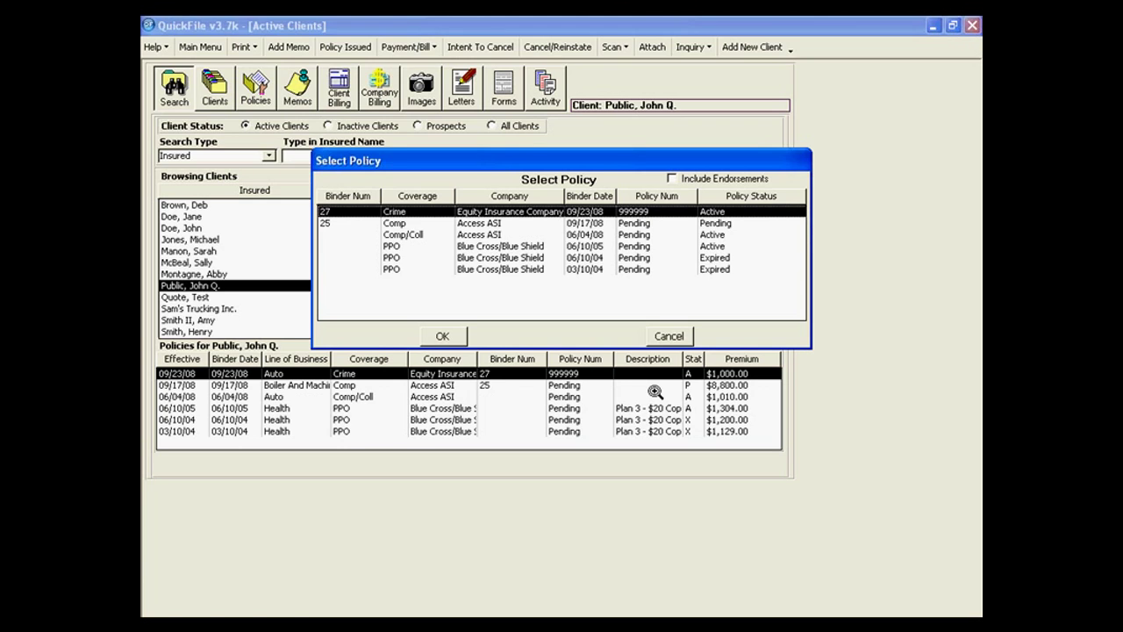
{"action": "key", "text": "Return"}
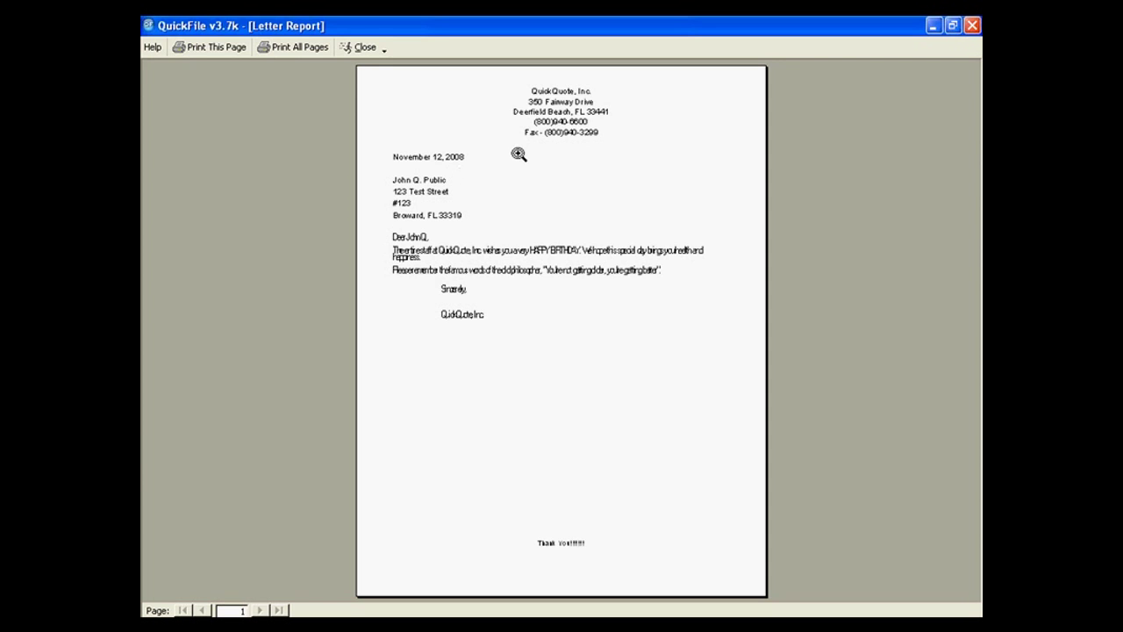
Zoom in on the Birthday letter preview to read it, then close the preview.
{"action": "left_click", "coordinate": [612, 331]}
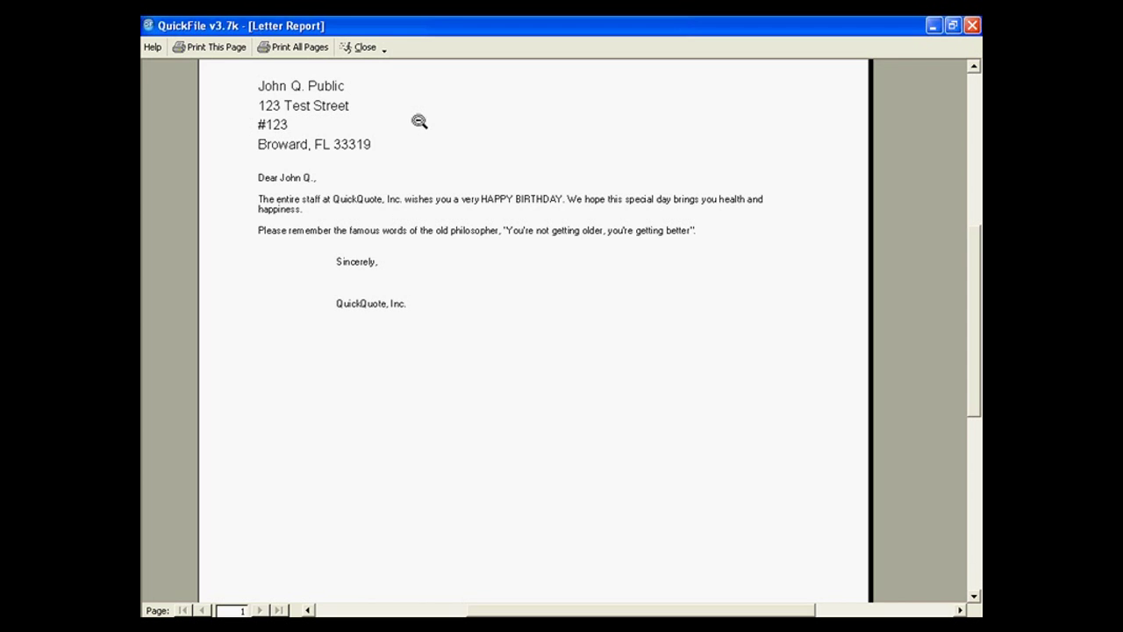
{"action": "left_click", "coordinate": [360, 49]}
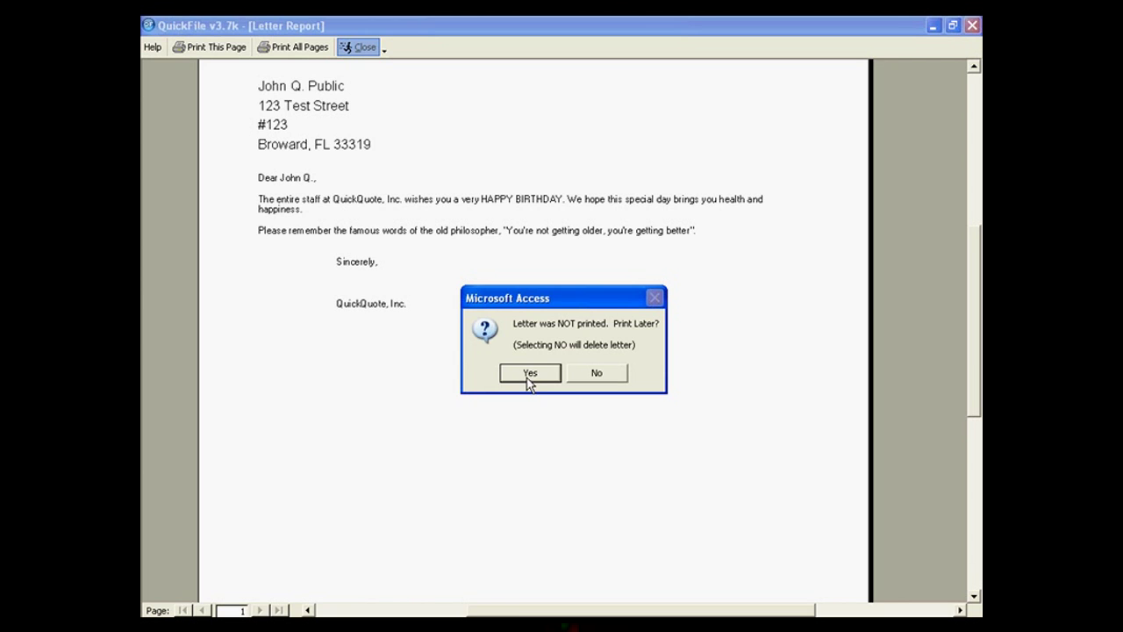
Answer the print-later prompt, then start a mailing label for the selected policy.
{"action": "left_click", "coordinate": [598, 372]}
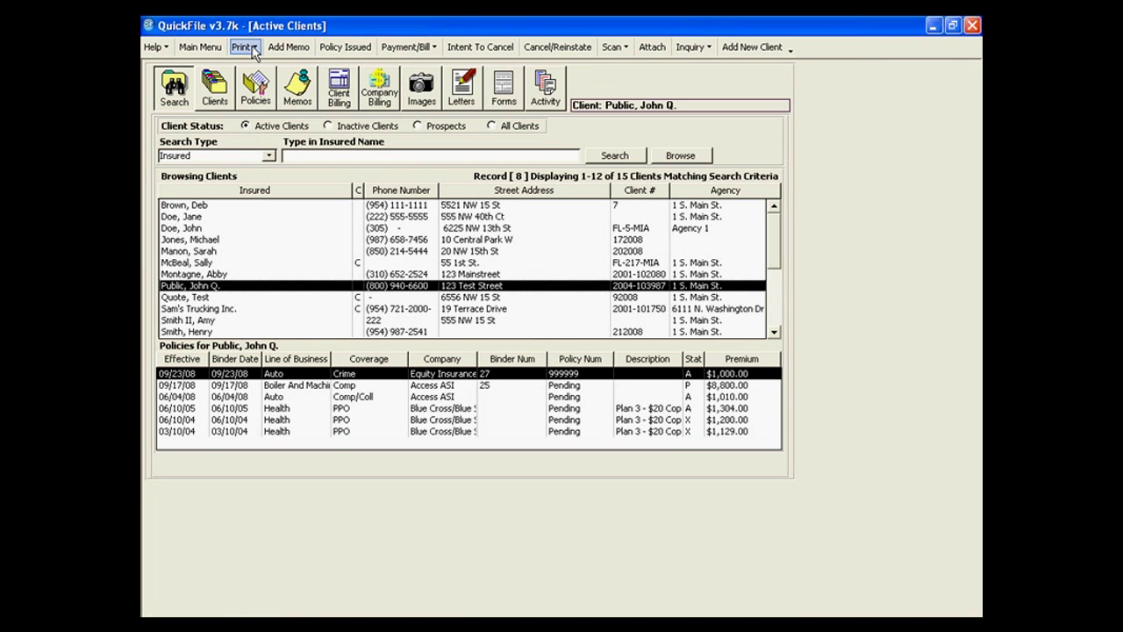
{"action": "left_click", "coordinate": [245, 46]}
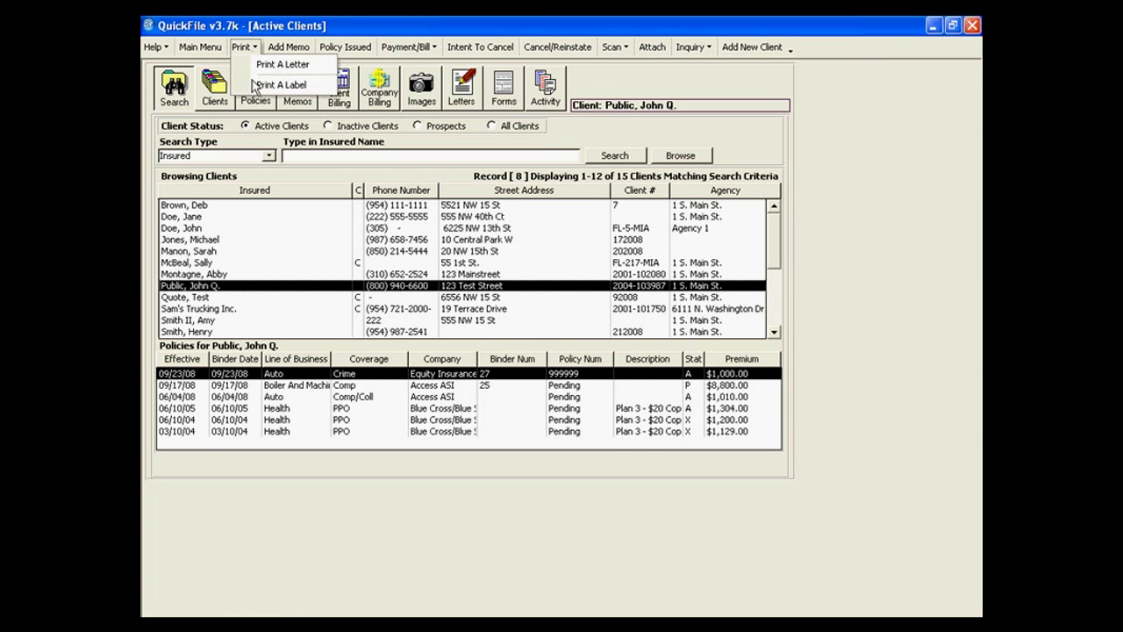
{"action": "left_click", "coordinate": [263, 84]}
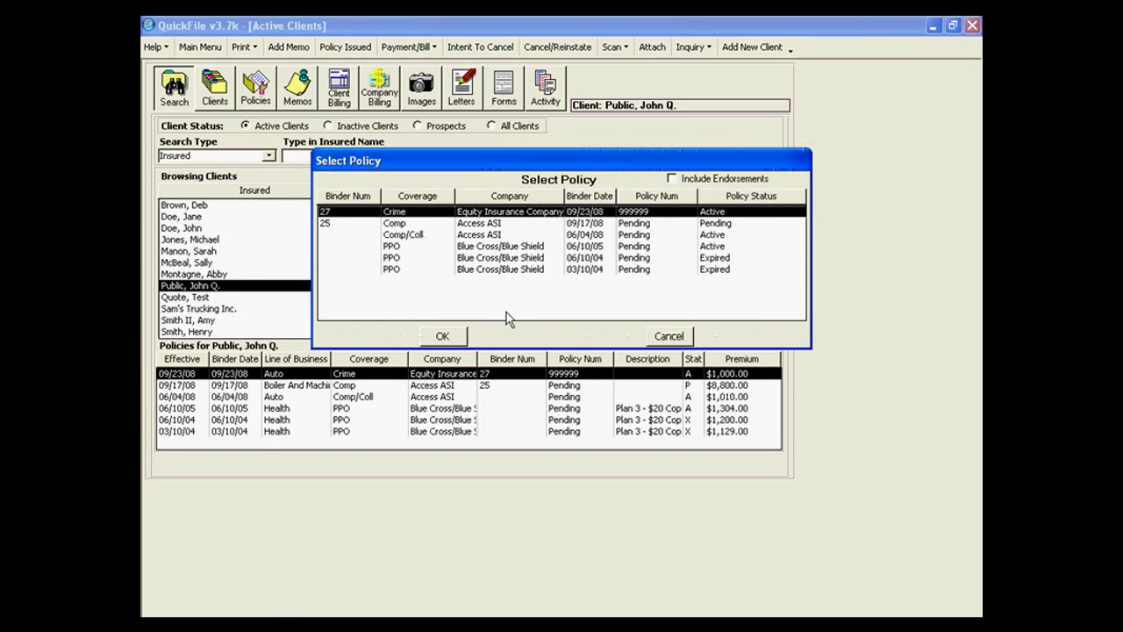
{"action": "left_click", "coordinate": [437, 334]}
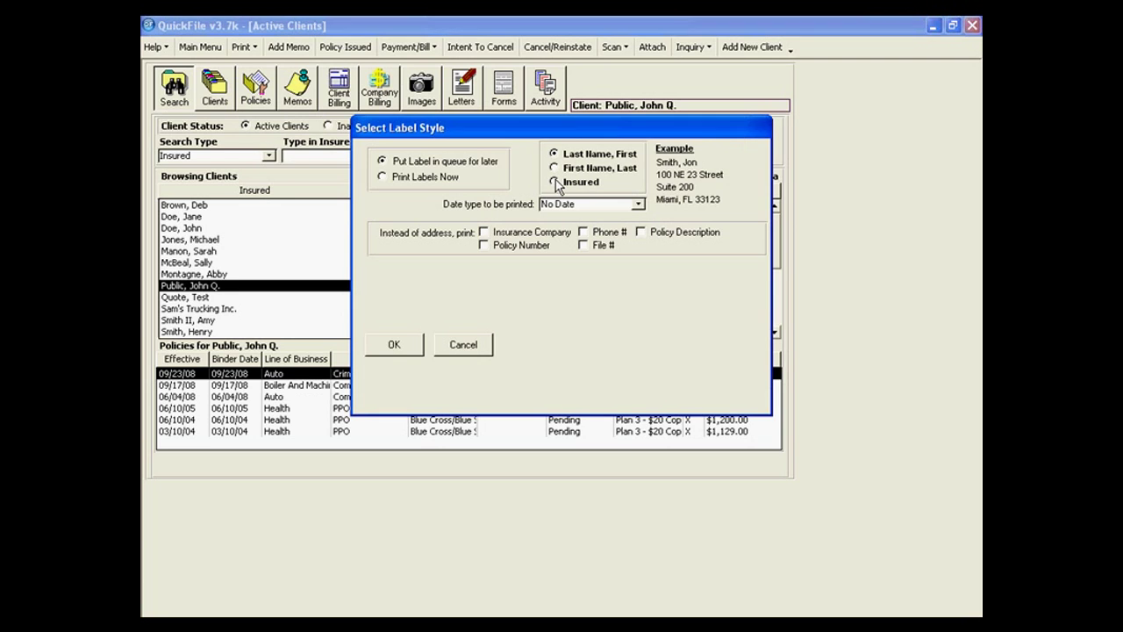
{"action": "left_click", "coordinate": [554, 182]}
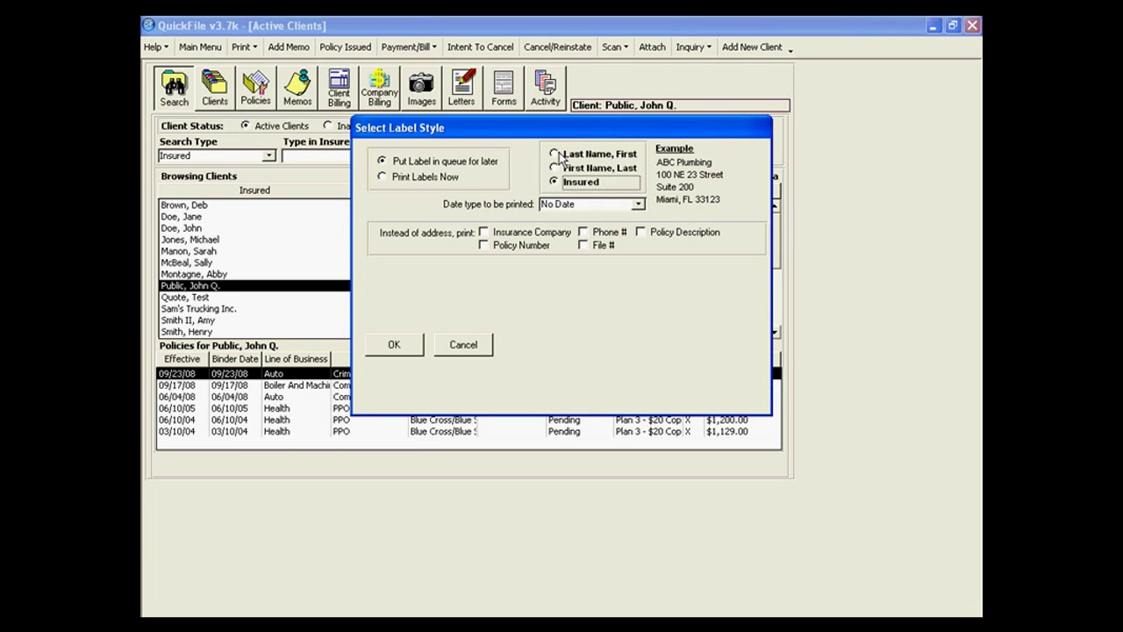
{"action": "left_click", "coordinate": [562, 154]}
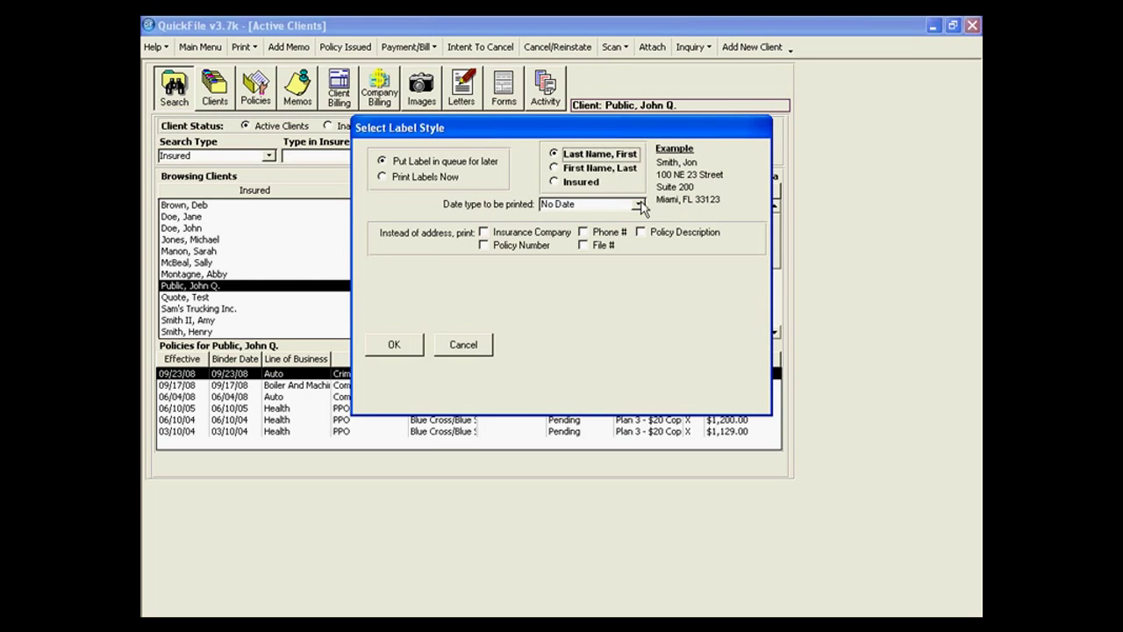
{"action": "left_click", "coordinate": [639, 204]}
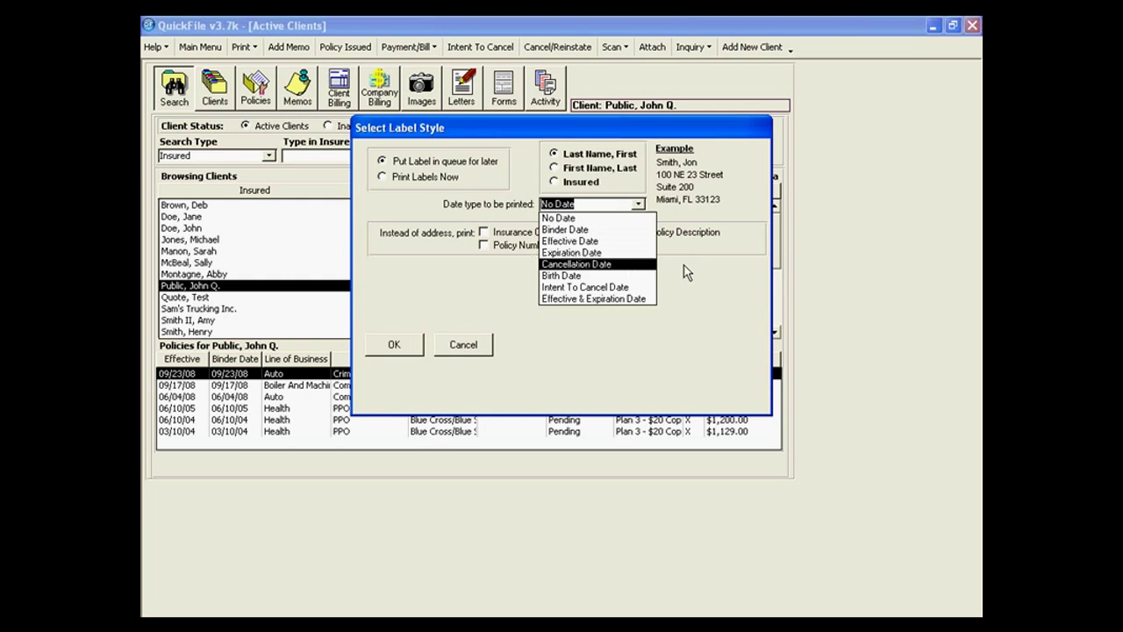
{"action": "left_click", "coordinate": [687, 273]}
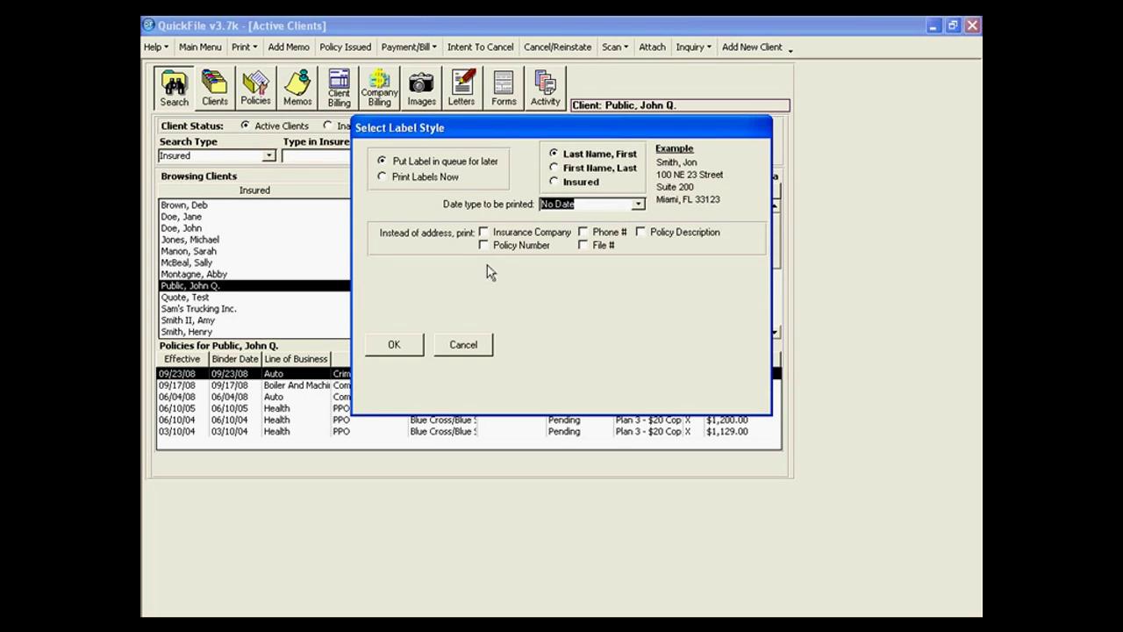
Toggle insurance company, policy number, phone, file number and policy description label fields.
{"action": "left_click", "coordinate": [483, 231]}
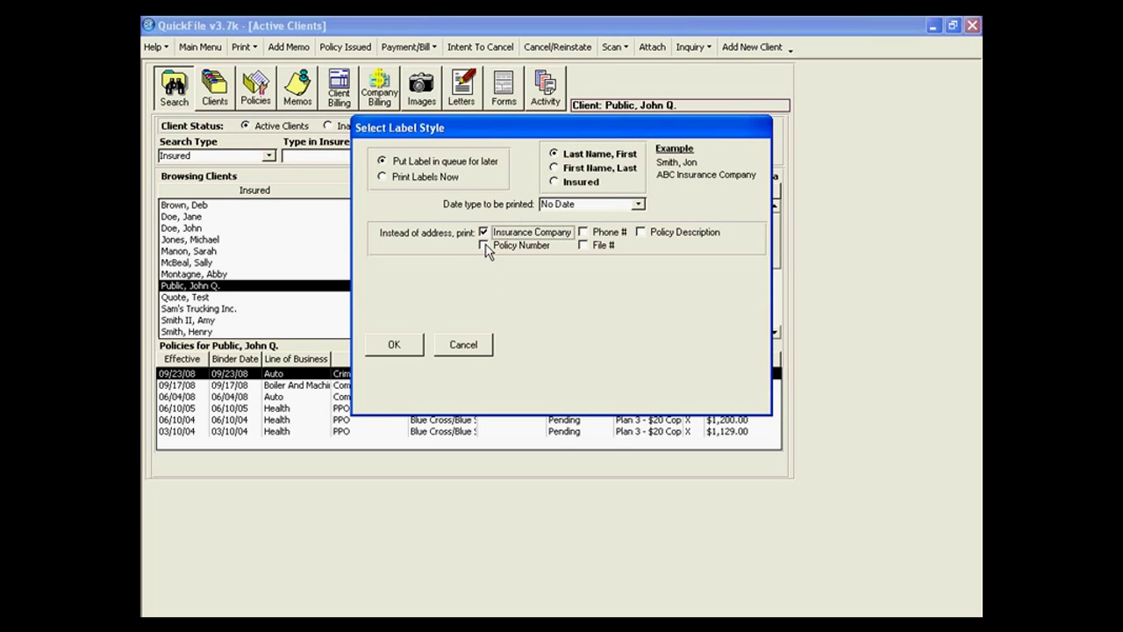
{"action": "left_click", "coordinate": [483, 244]}
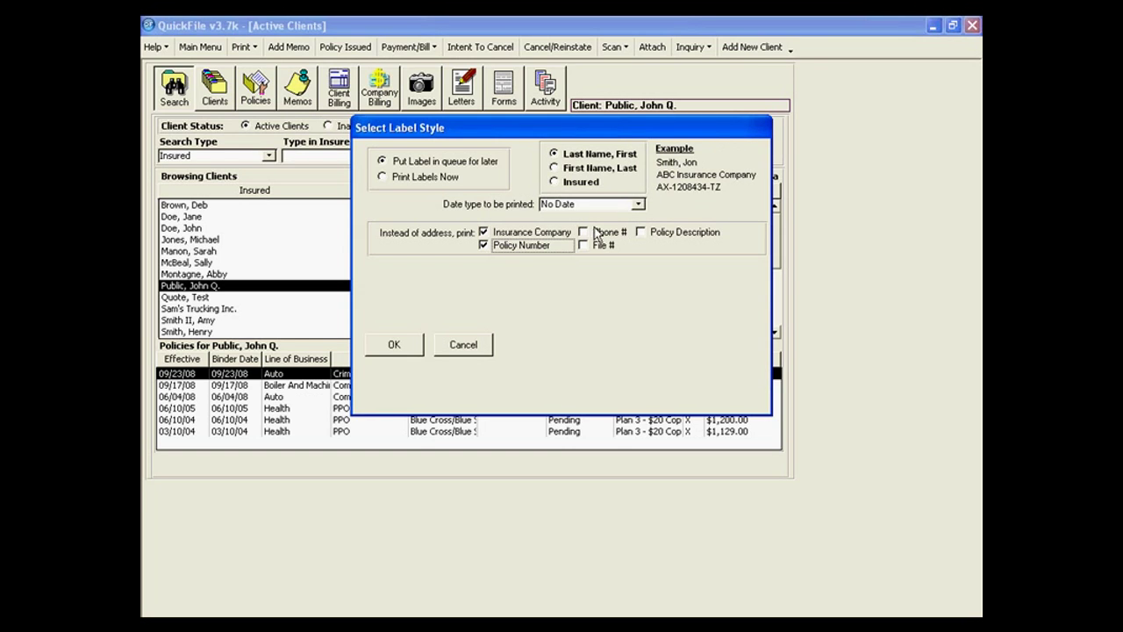
{"action": "left_click", "coordinate": [583, 232]}
{"action": "left_click", "coordinate": [583, 246]}
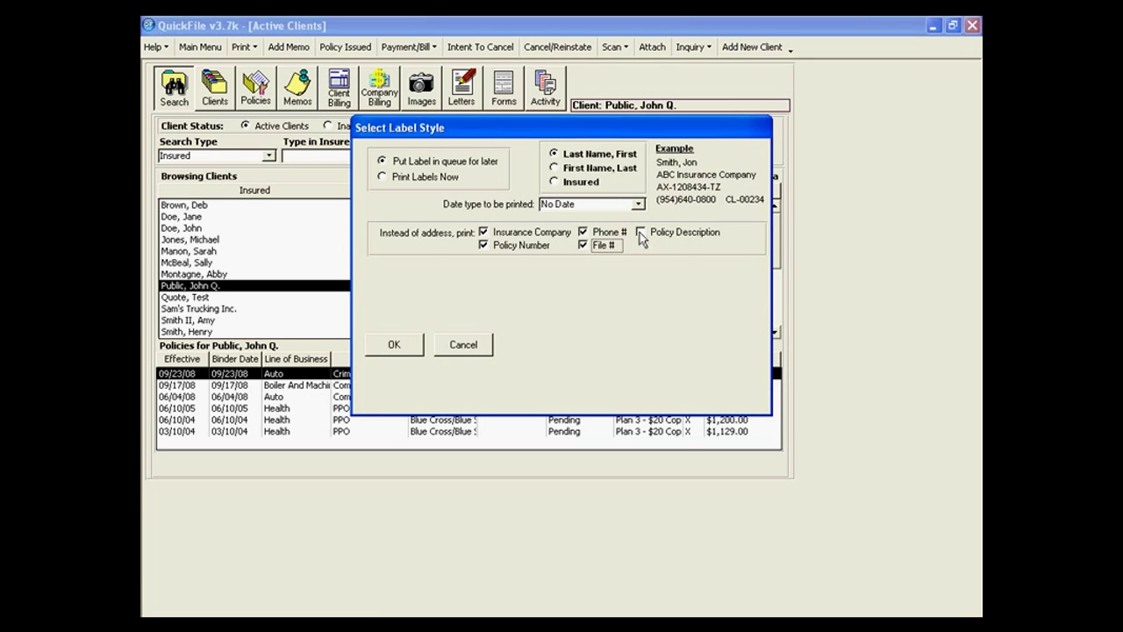
{"action": "left_click", "coordinate": [641, 234]}
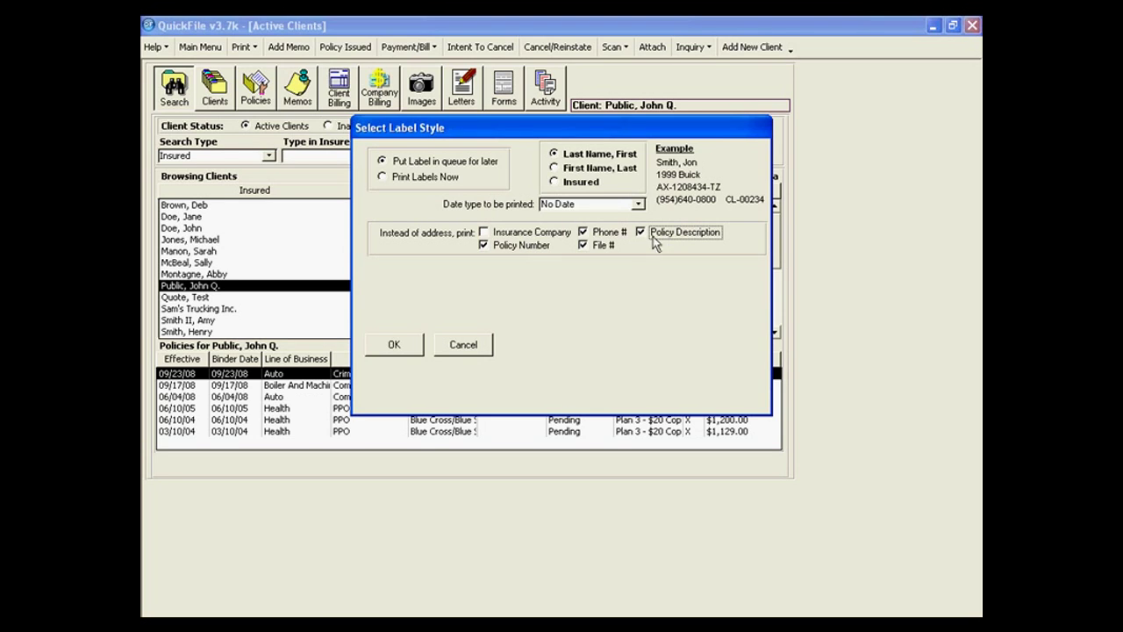
Leave insurance company, phone, policy and file numbers off, and choose Print Labels Now.
{"action": "left_click", "coordinate": [483, 232]}
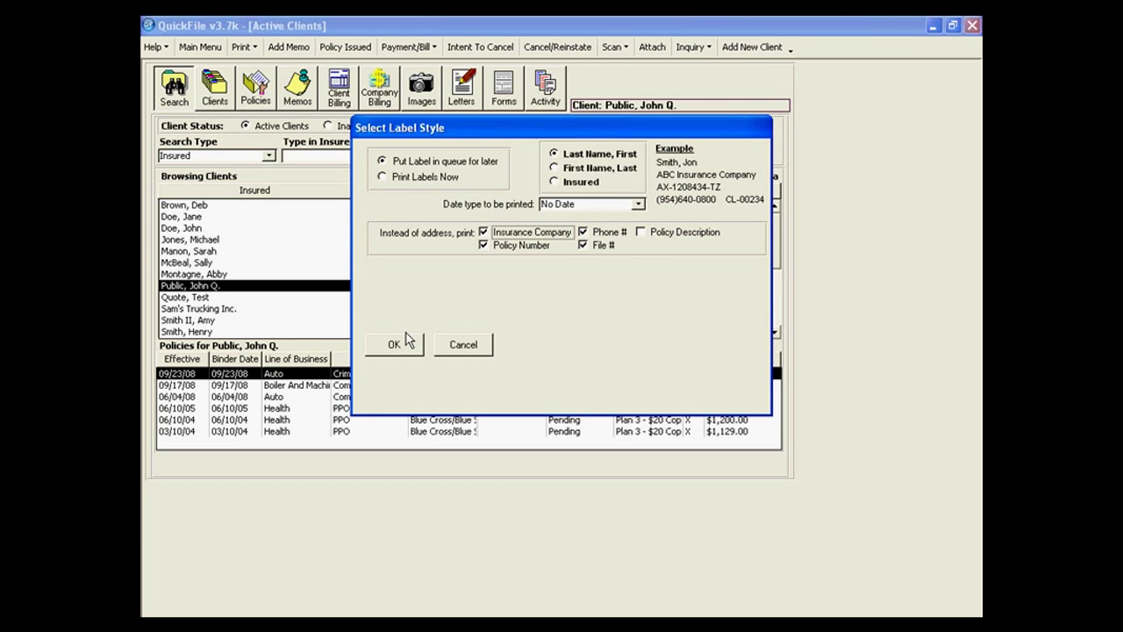
{"action": "left_click", "coordinate": [583, 245]}
{"action": "left_click", "coordinate": [582, 232]}
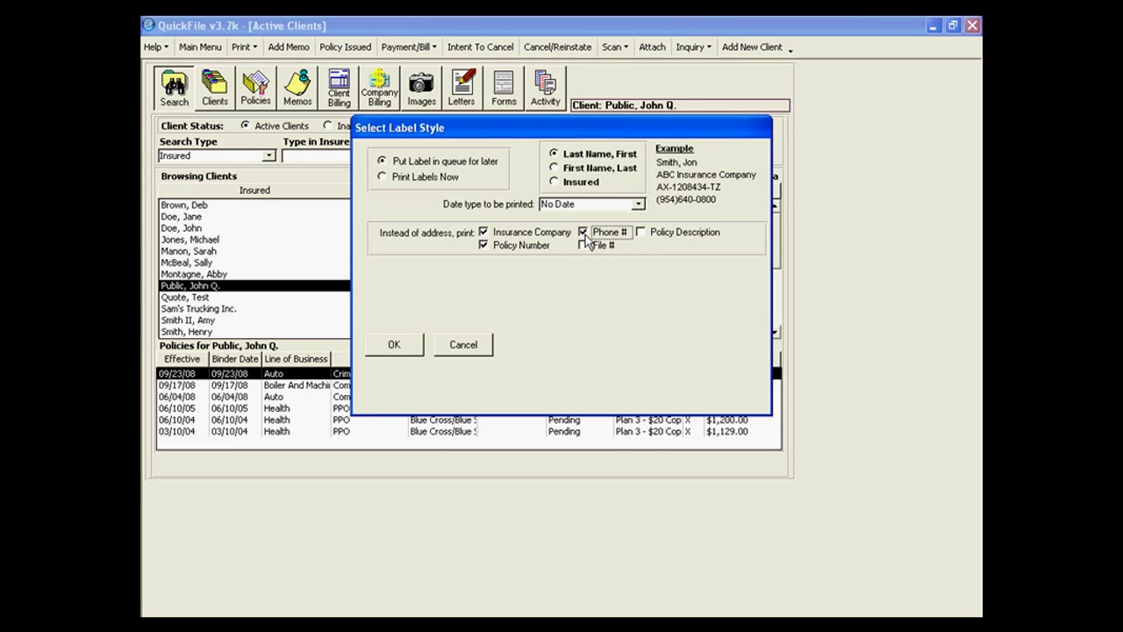
{"action": "left_click", "coordinate": [483, 232]}
{"action": "left_click", "coordinate": [483, 245]}
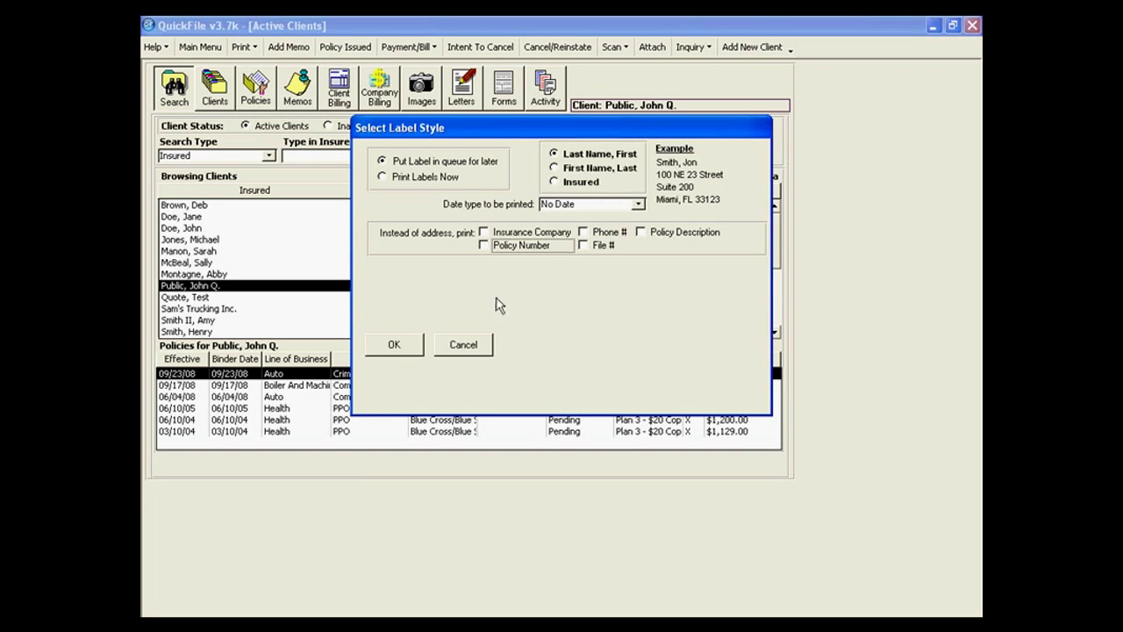
{"action": "left_click", "coordinate": [386, 179]}
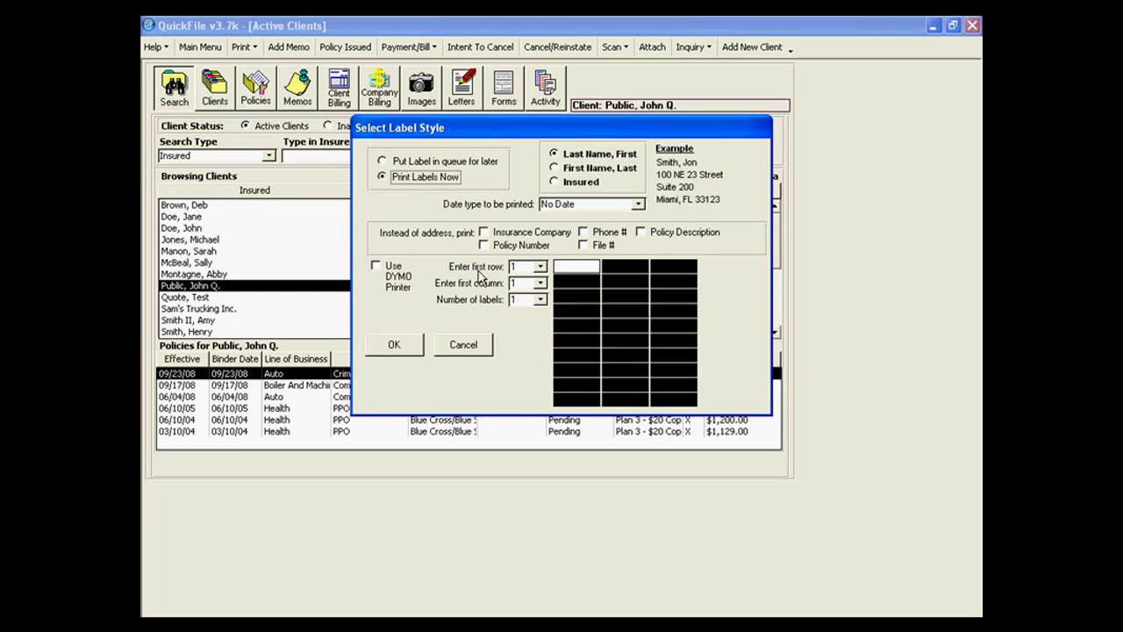
Set labels to start at row 6, column 2, with 3 labels, then cancel the label setup.
{"action": "left_click", "coordinate": [540, 267]}
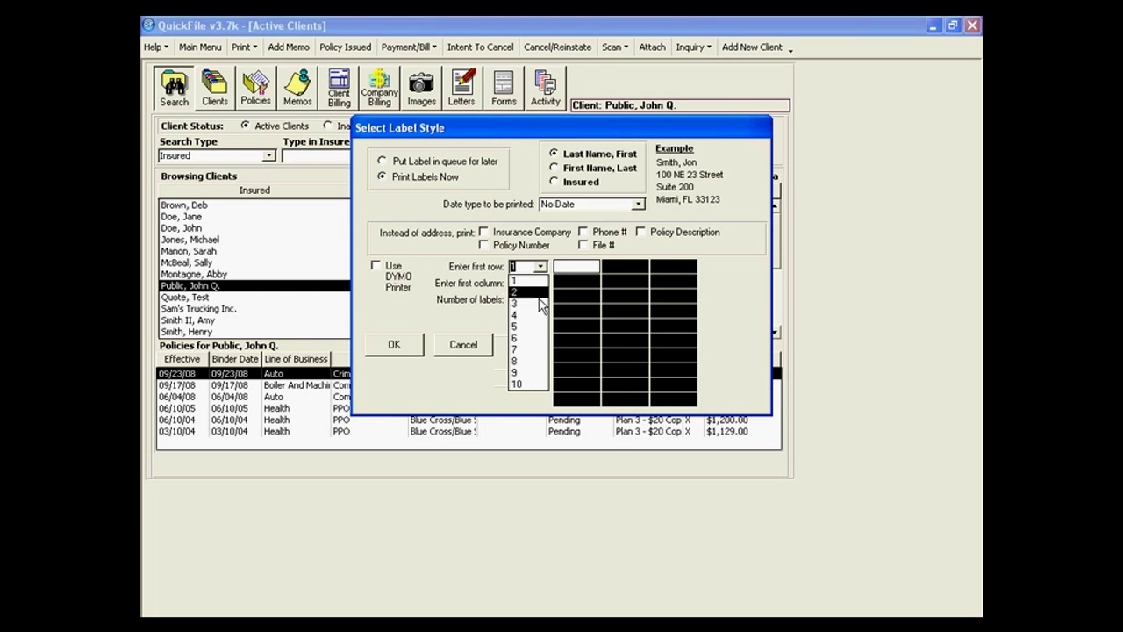
{"action": "left_click", "coordinate": [542, 337]}
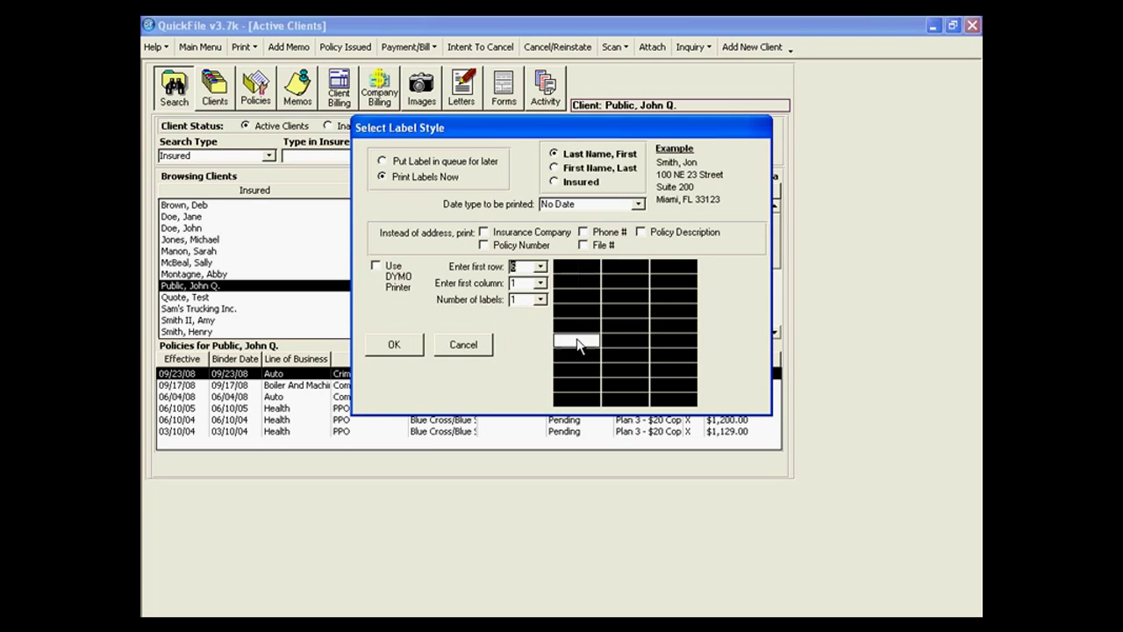
{"action": "left_click", "coordinate": [541, 284]}
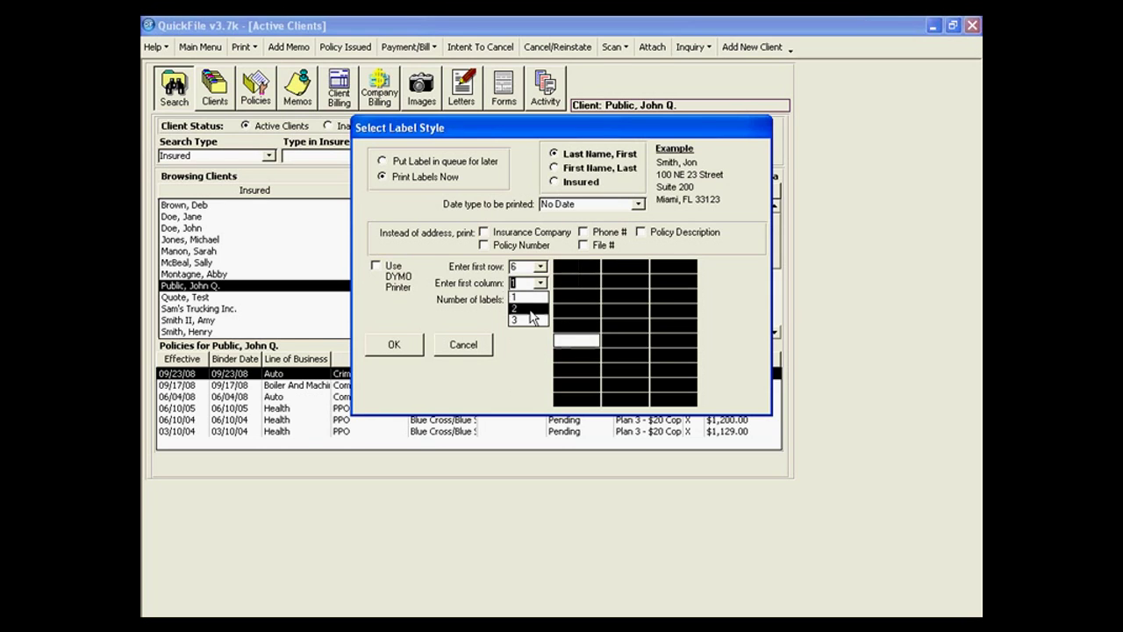
{"action": "left_click", "coordinate": [523, 306]}
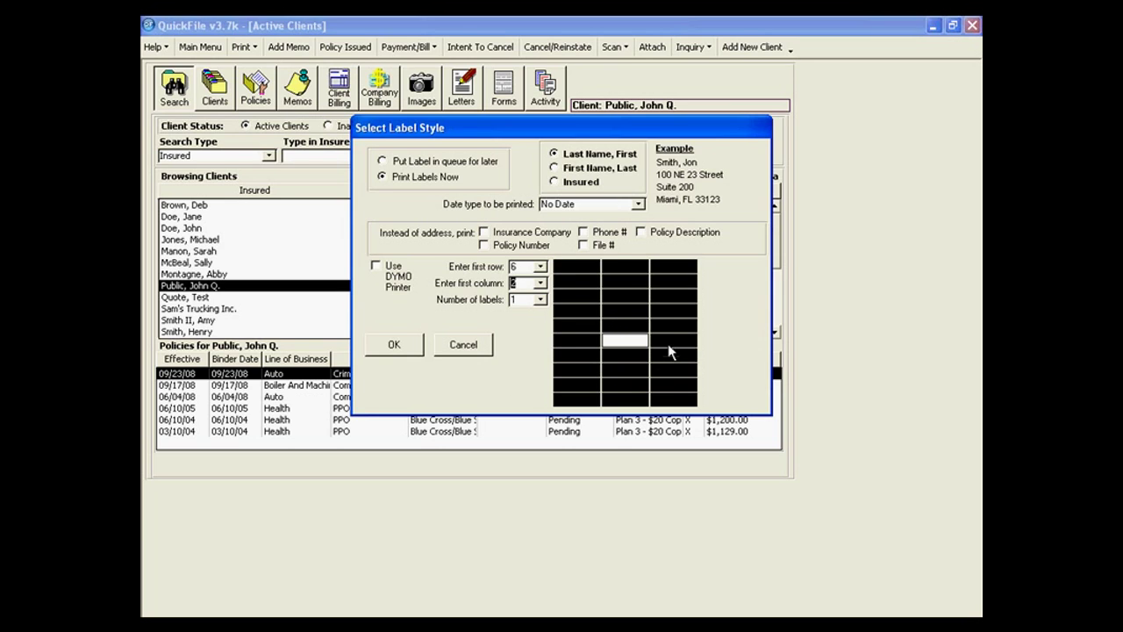
{"action": "left_click", "coordinate": [540, 300]}
{"action": "left_click", "coordinate": [528, 337]}
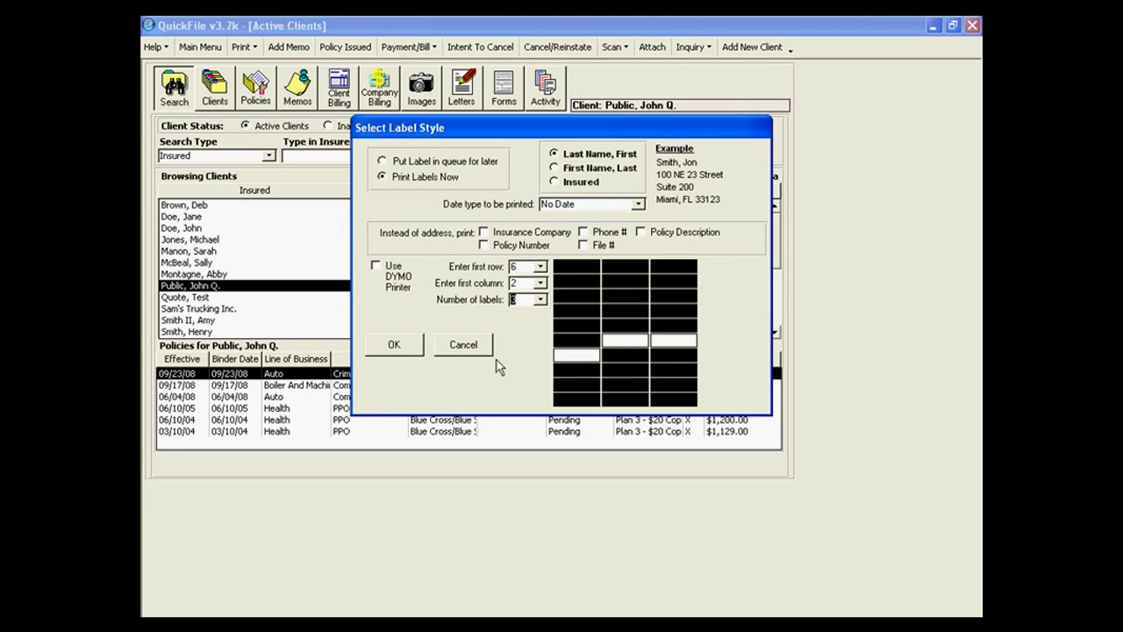
{"action": "left_click", "coordinate": [471, 339]}
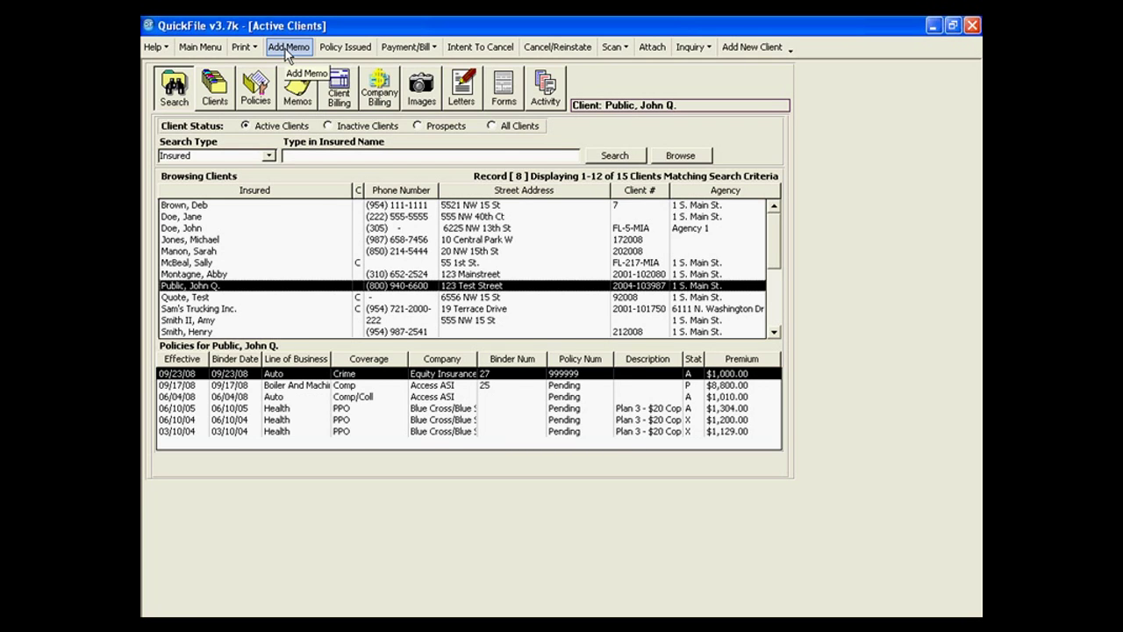
Start a new memo assigned to a CSR and attached to the Blue Cross/Blue Shield policy.
{"action": "left_click", "coordinate": [286, 51]}
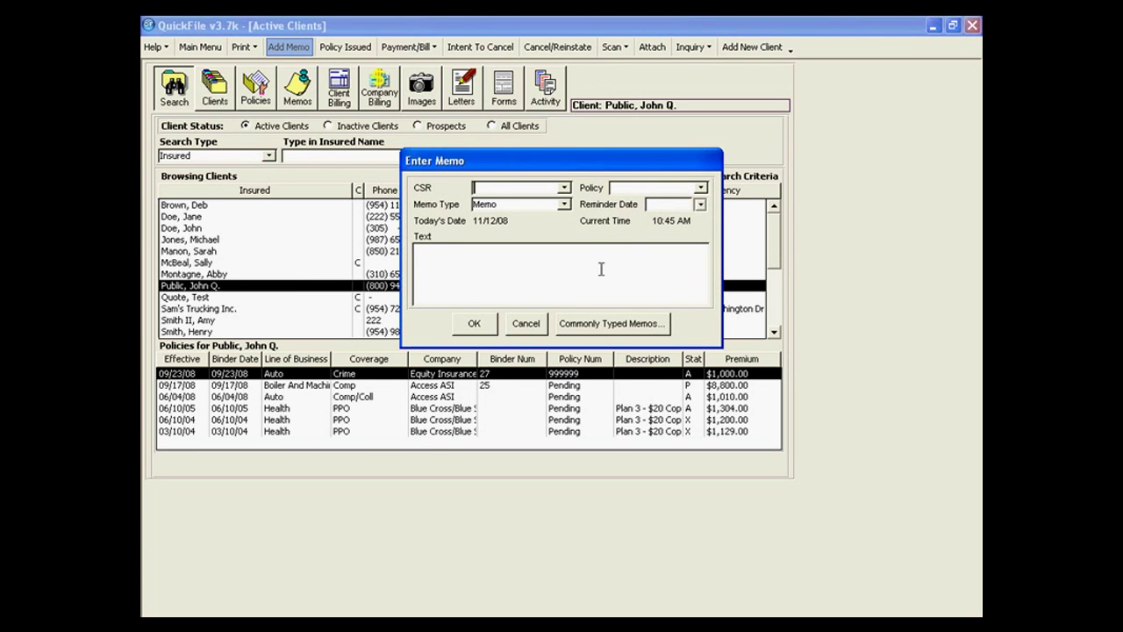
{"action": "left_click", "coordinate": [564, 188]}
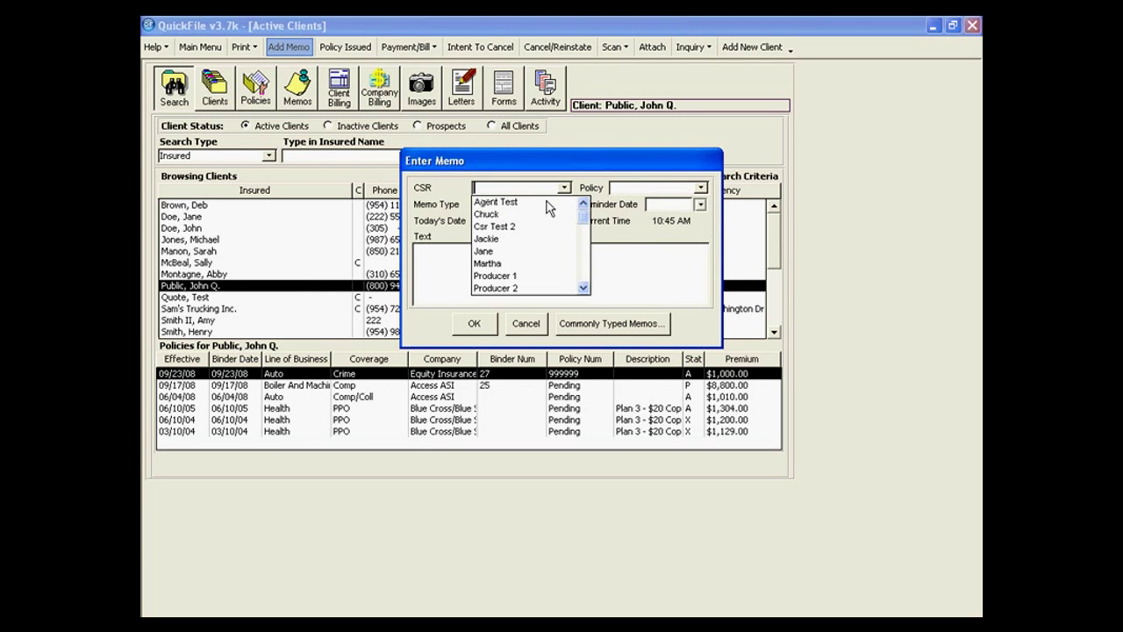
{"action": "left_click", "coordinate": [487, 263]}
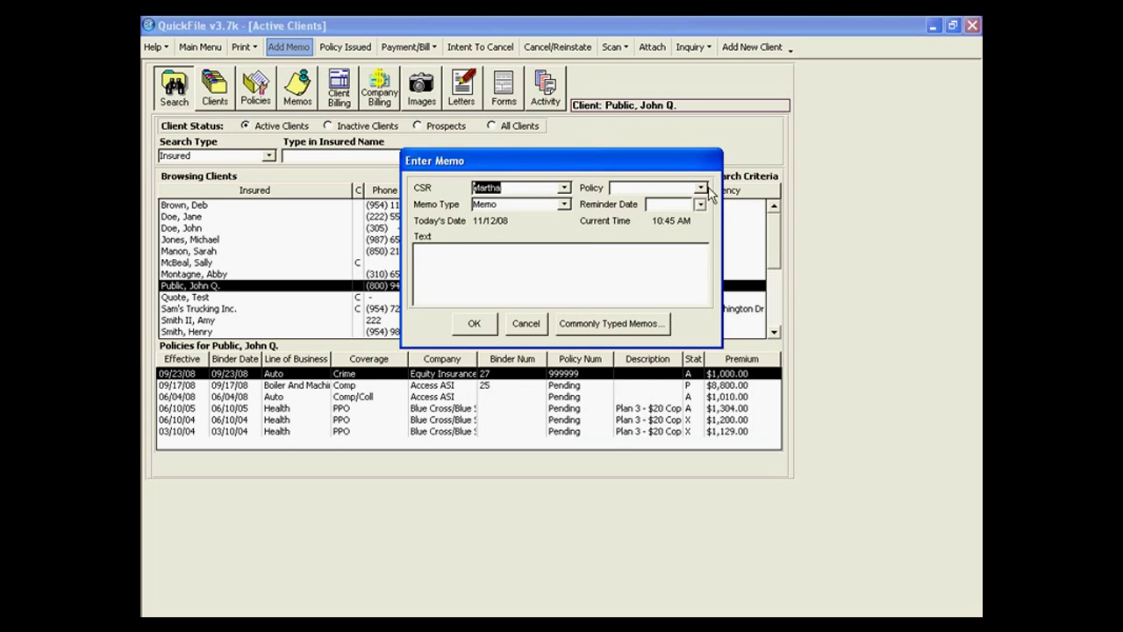
{"action": "left_click", "coordinate": [700, 188]}
{"action": "left_click", "coordinate": [685, 238]}
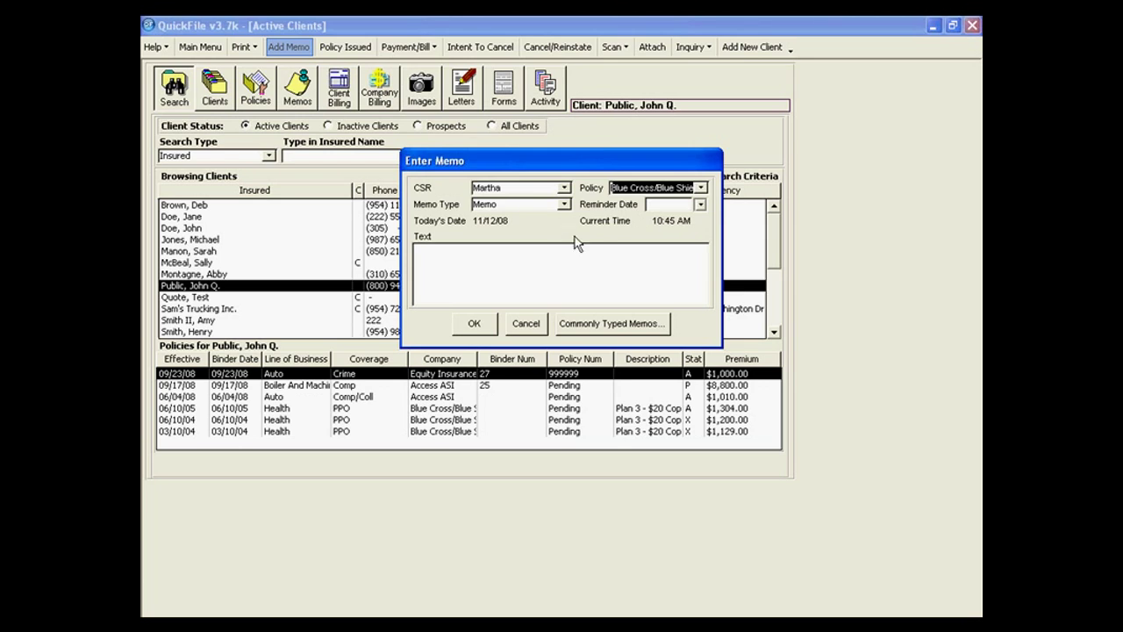
Make it an Email memo with reminder 11/12/08 and text 'test memo--call about e-mail'.
{"action": "left_click", "coordinate": [564, 206]}
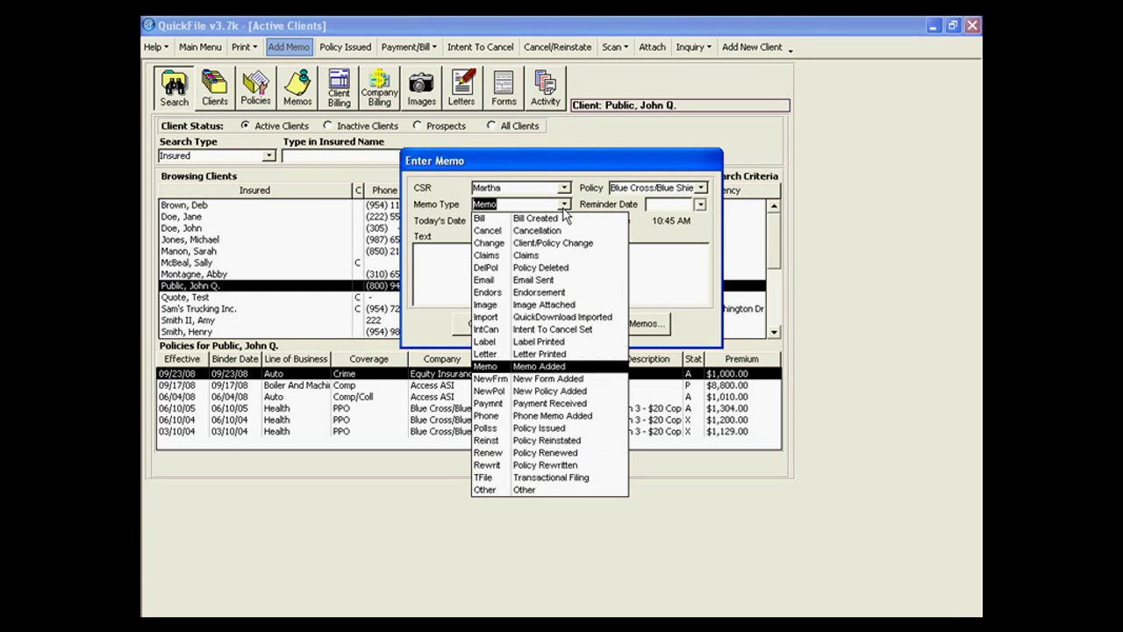
{"action": "left_click", "coordinate": [533, 279]}
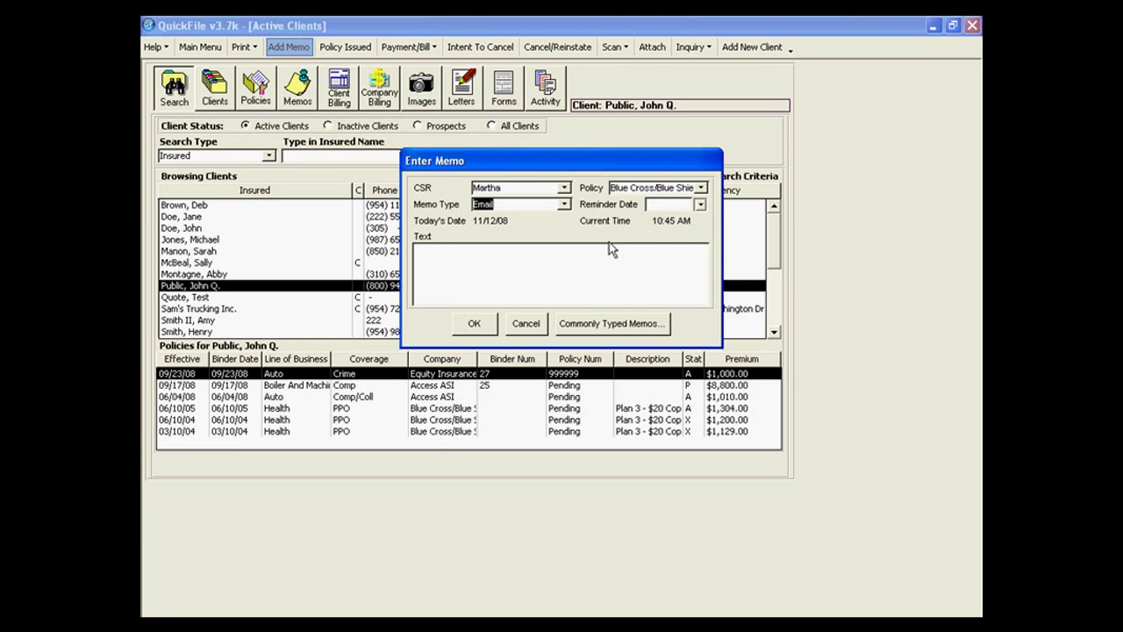
{"action": "left_click", "coordinate": [700, 204]}
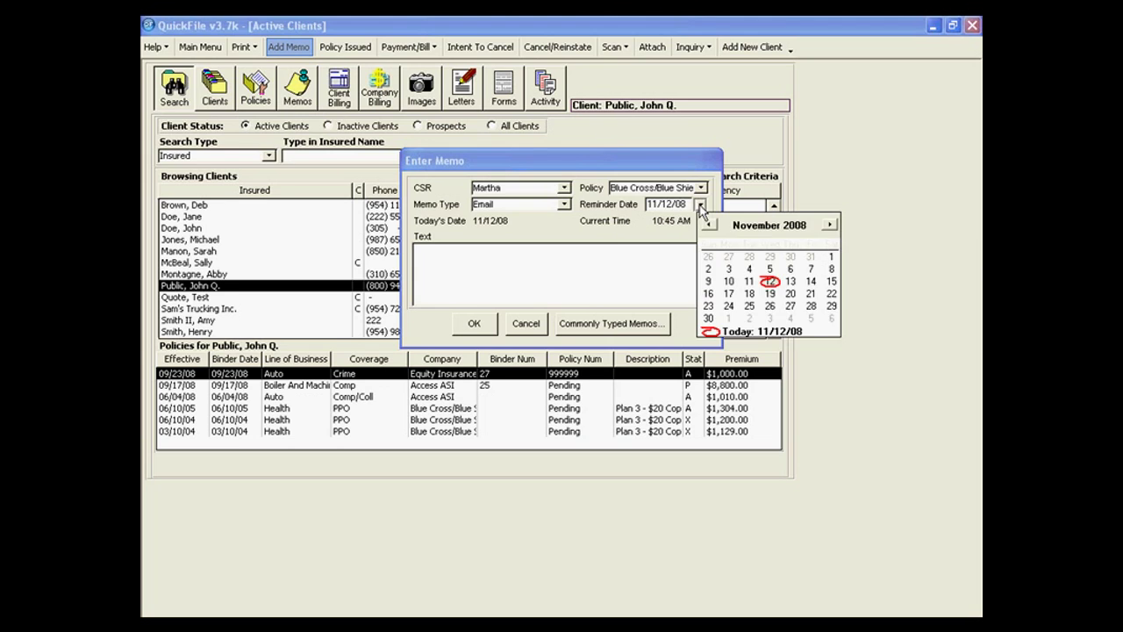
{"action": "left_click", "coordinate": [772, 283]}
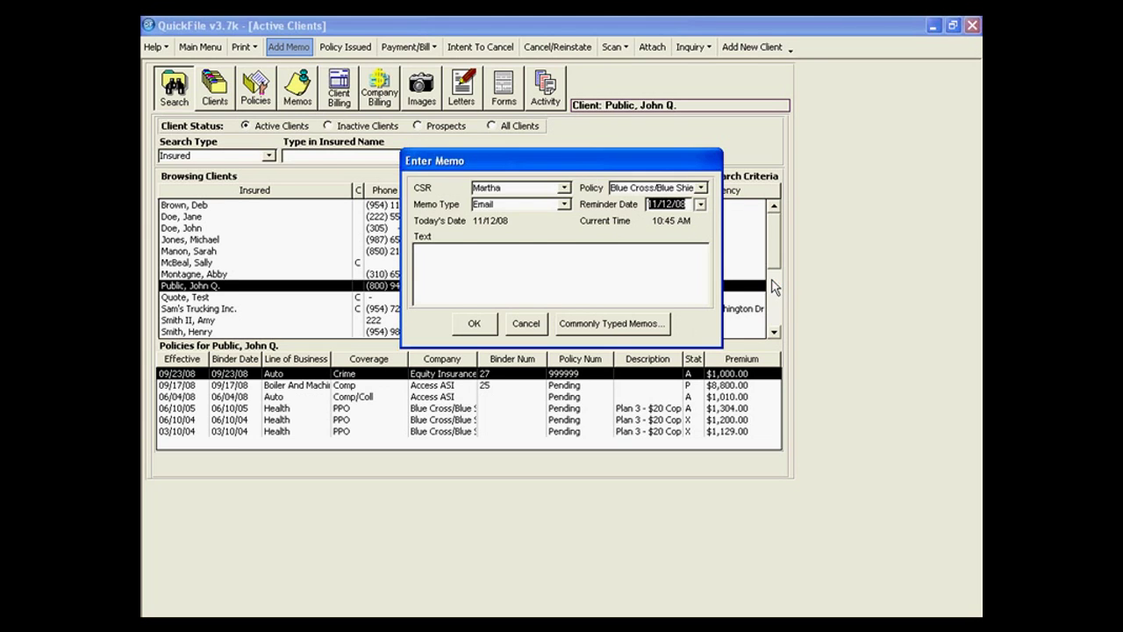
{"action": "left_click", "coordinate": [463, 254]}
{"action": "type", "text": "test memo--call a"}
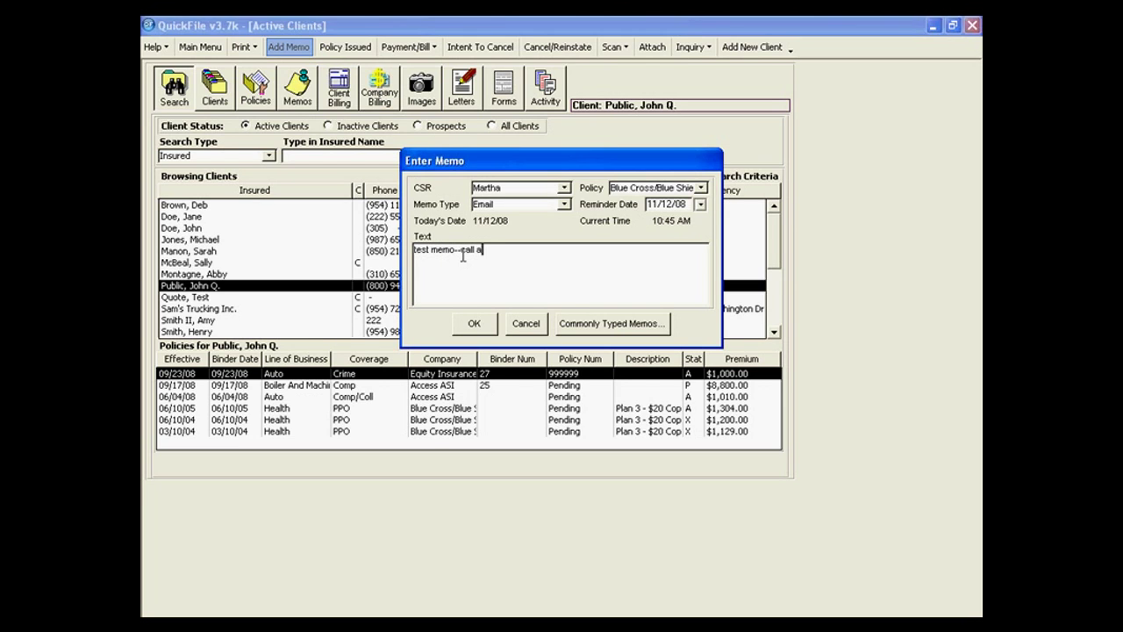
{"action": "type", "text": "bout e-mail"}
Save the Email memo, confirm it tops the memo history, and return to the client search list.
{"action": "left_click", "coordinate": [474, 324]}
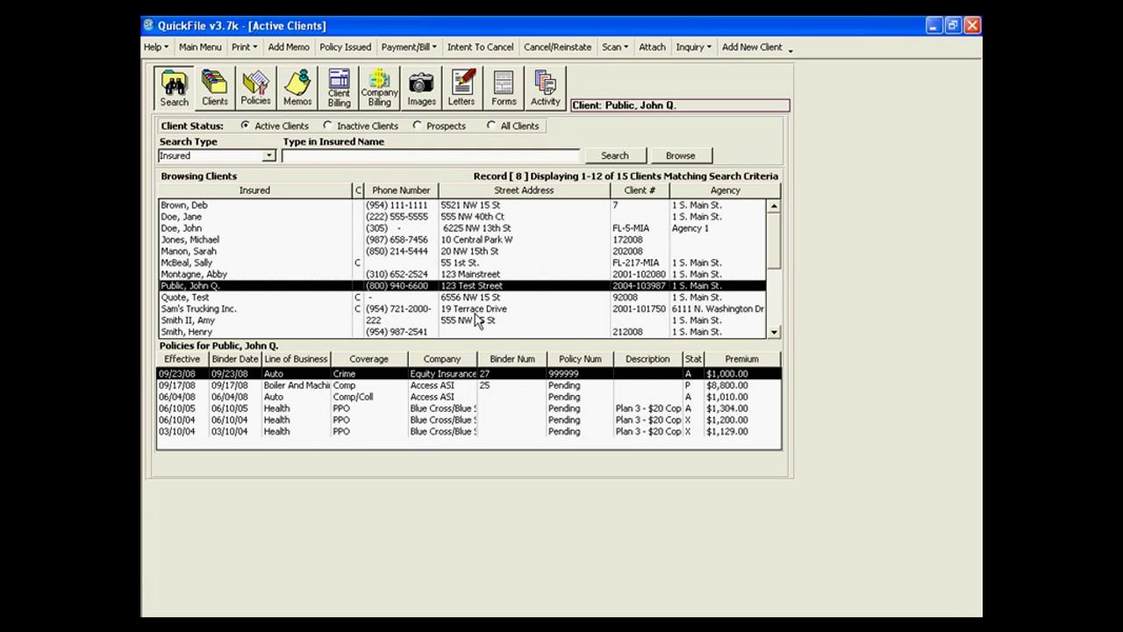
{"action": "left_click", "coordinate": [302, 100]}
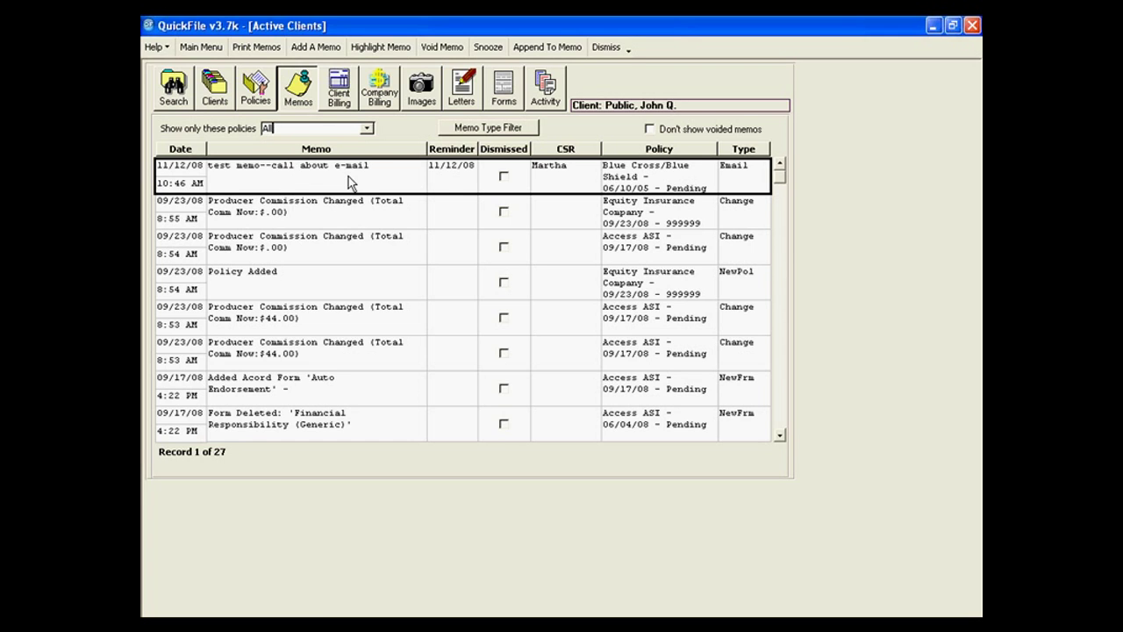
{"action": "left_click", "coordinate": [175, 104]}
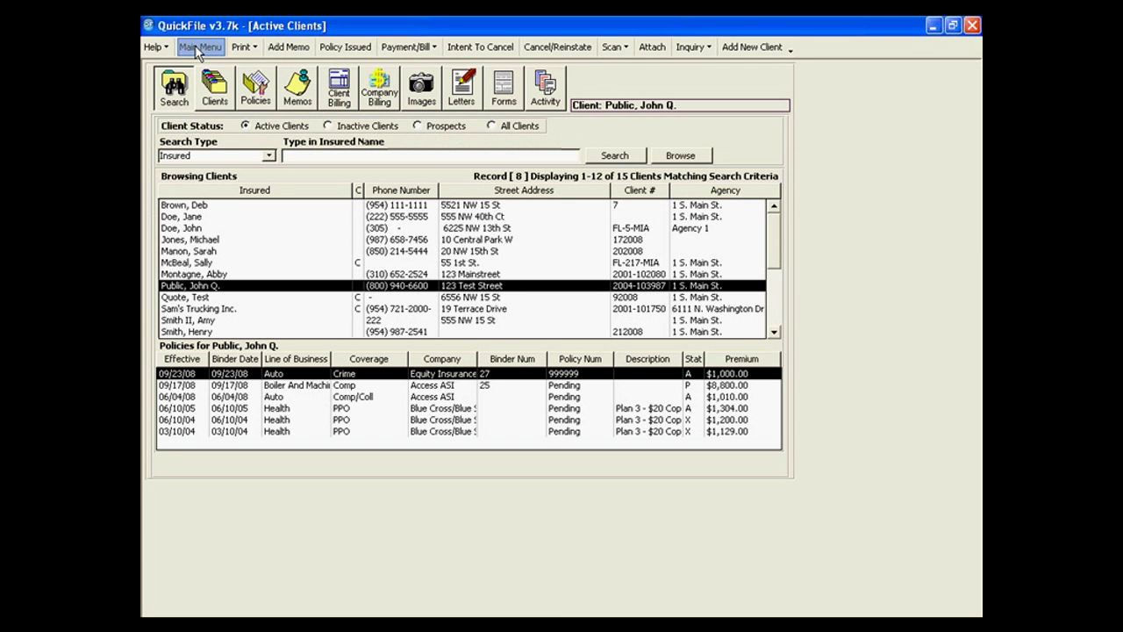
From the main menu, open Memos Today and view the reminders as a report.
{"action": "left_click", "coordinate": [200, 47]}
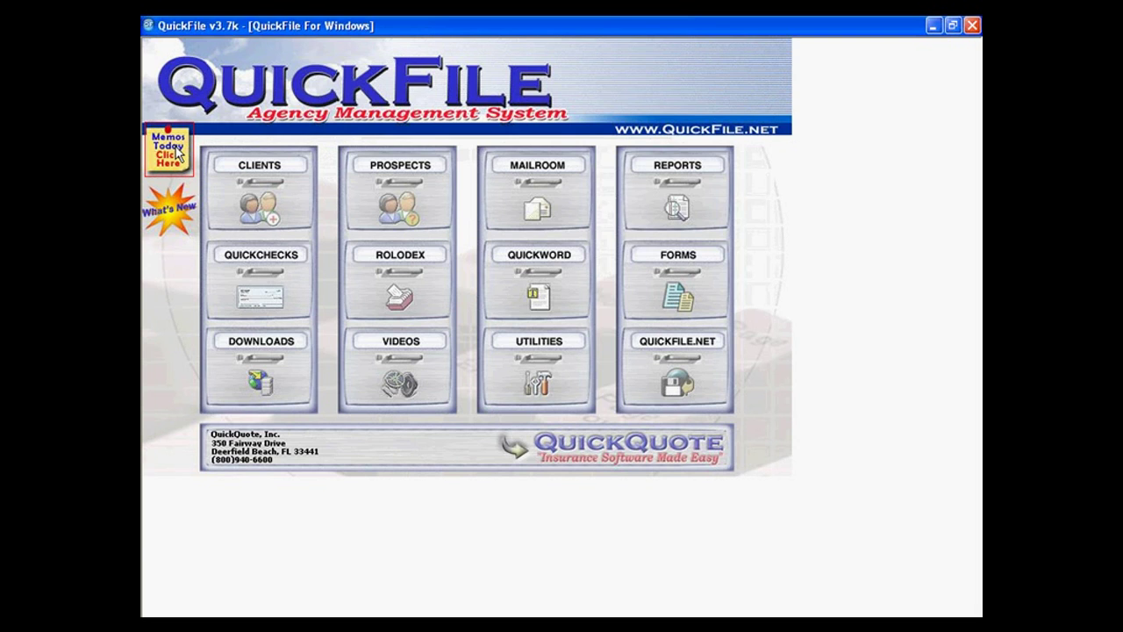
{"action": "left_click", "coordinate": [176, 151]}
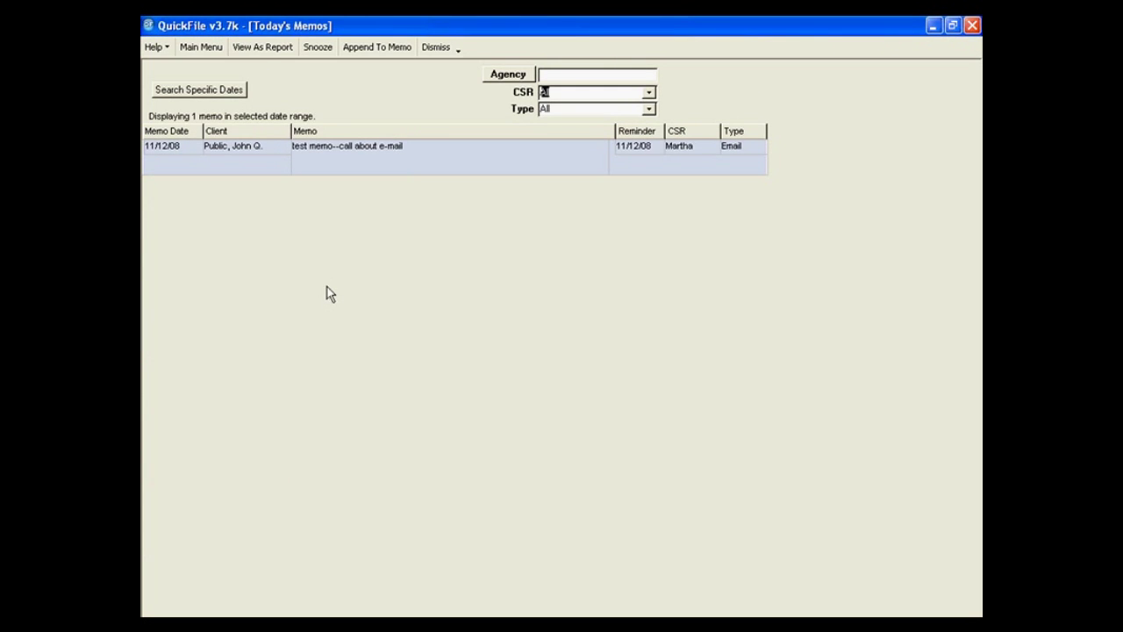
{"action": "left_click", "coordinate": [272, 47]}
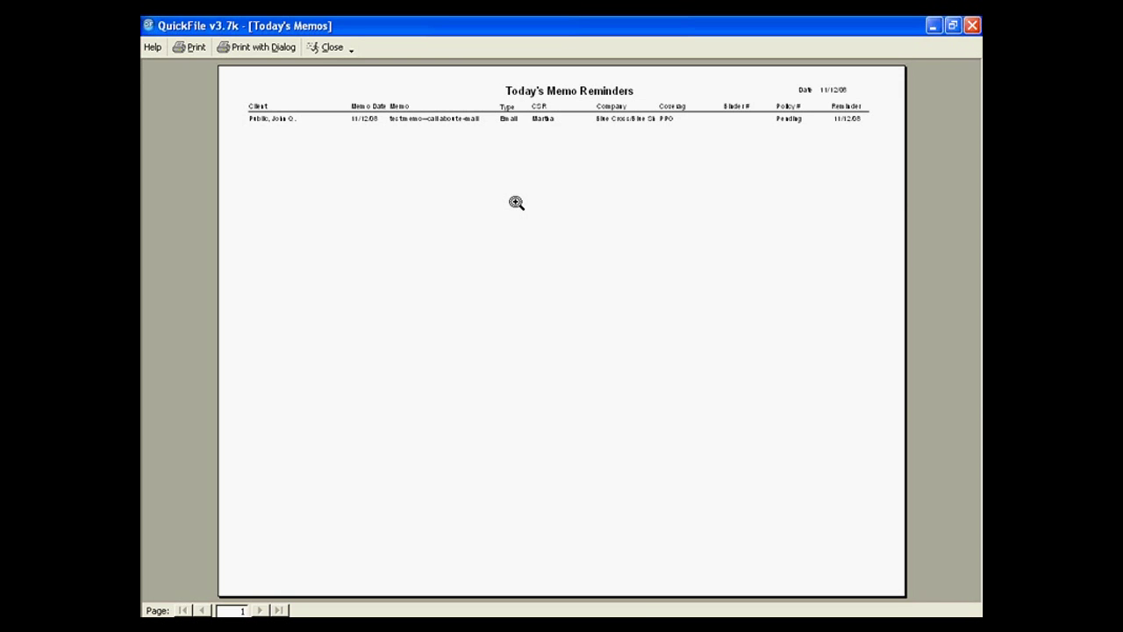
Close the report preview and back out of snoozing, keeping the 11/12/08 reminder.
{"action": "left_click", "coordinate": [325, 47]}
{"action": "left_click", "coordinate": [318, 47]}
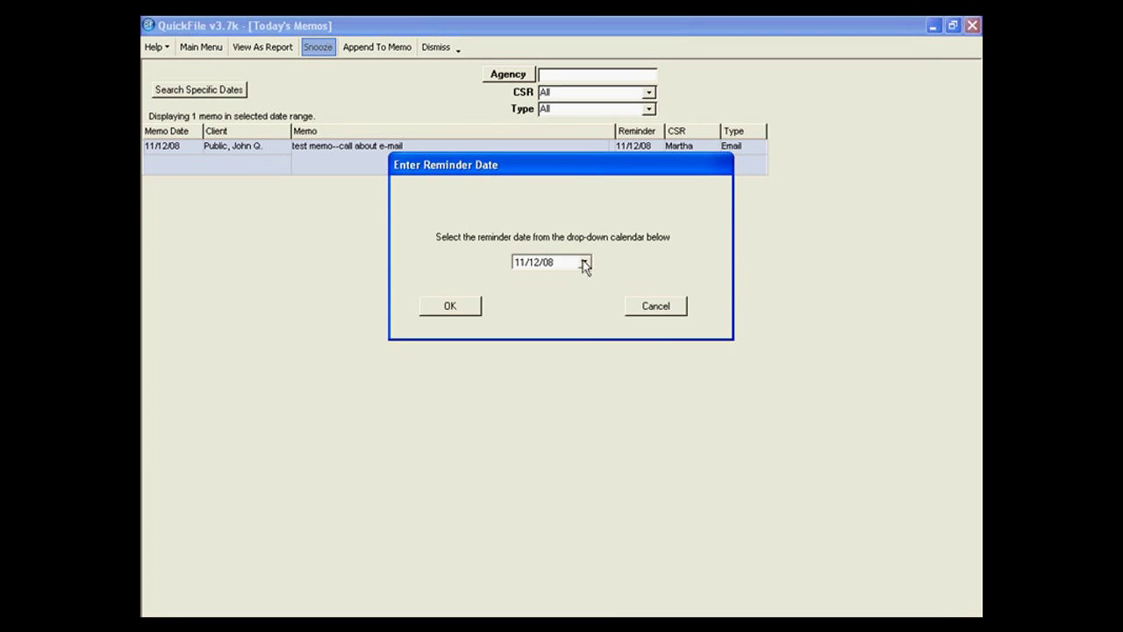
{"action": "left_click", "coordinate": [584, 262]}
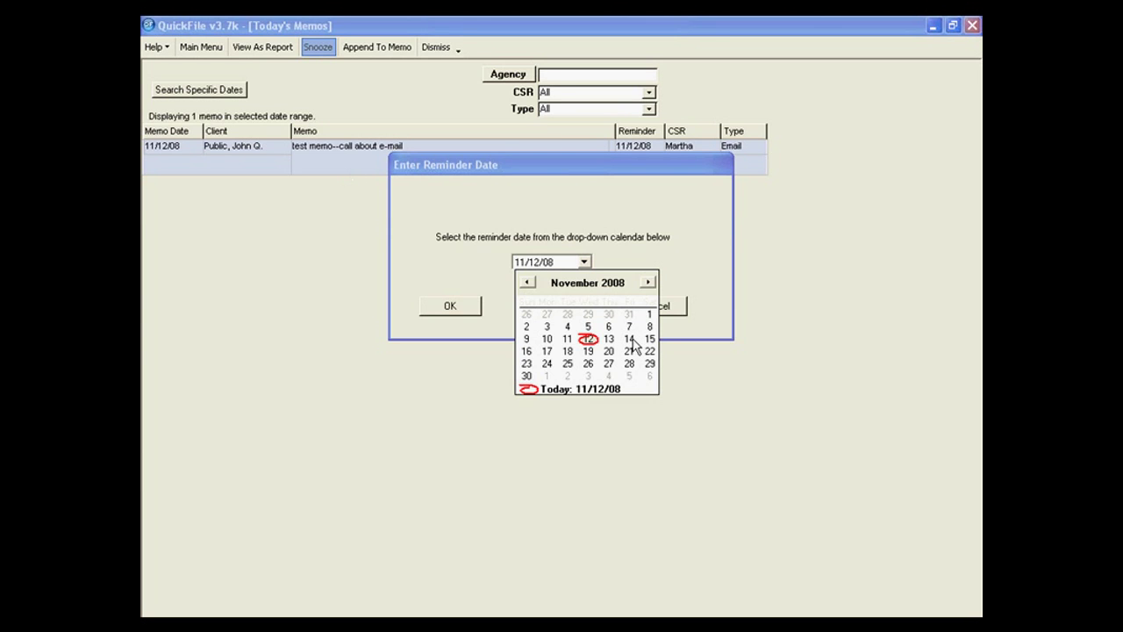
{"action": "left_click", "coordinate": [665, 307]}
{"action": "left_click", "coordinate": [659, 306]}
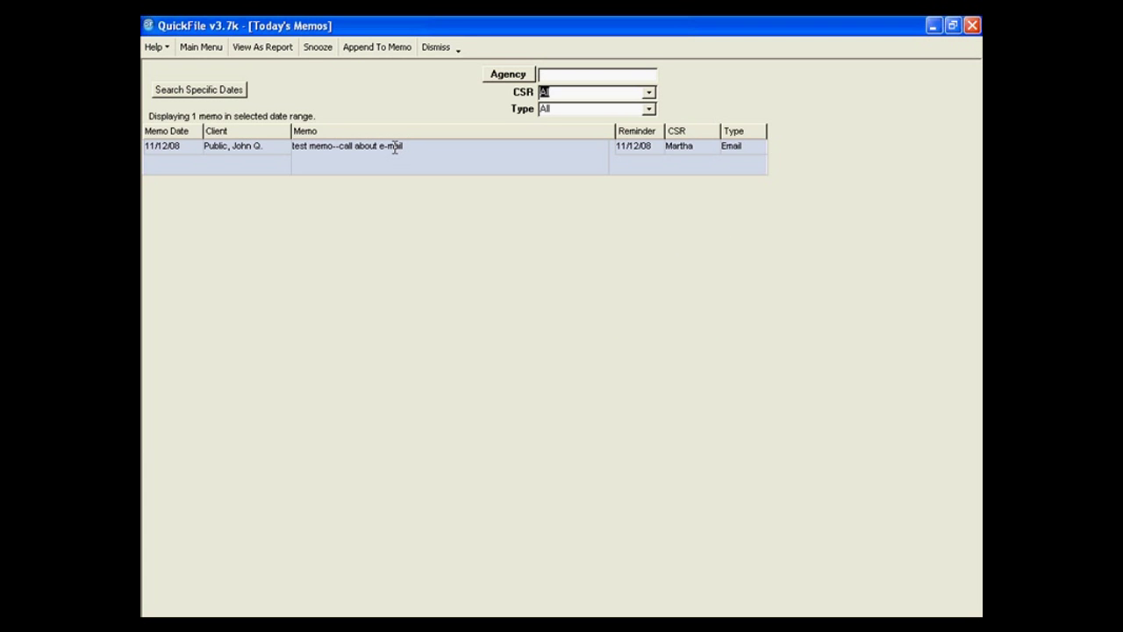
Append 'test add' to the Email memo and confirm the appended text.
{"action": "left_click", "coordinate": [358, 50]}
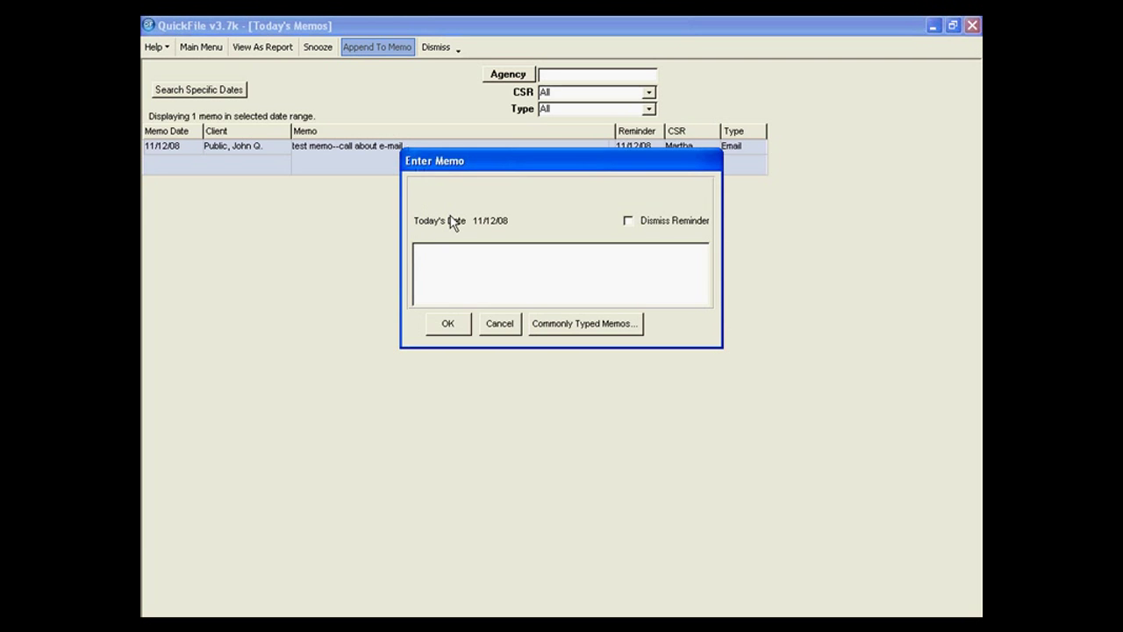
{"action": "type", "text": "test add"}
{"action": "left_click", "coordinate": [449, 324]}
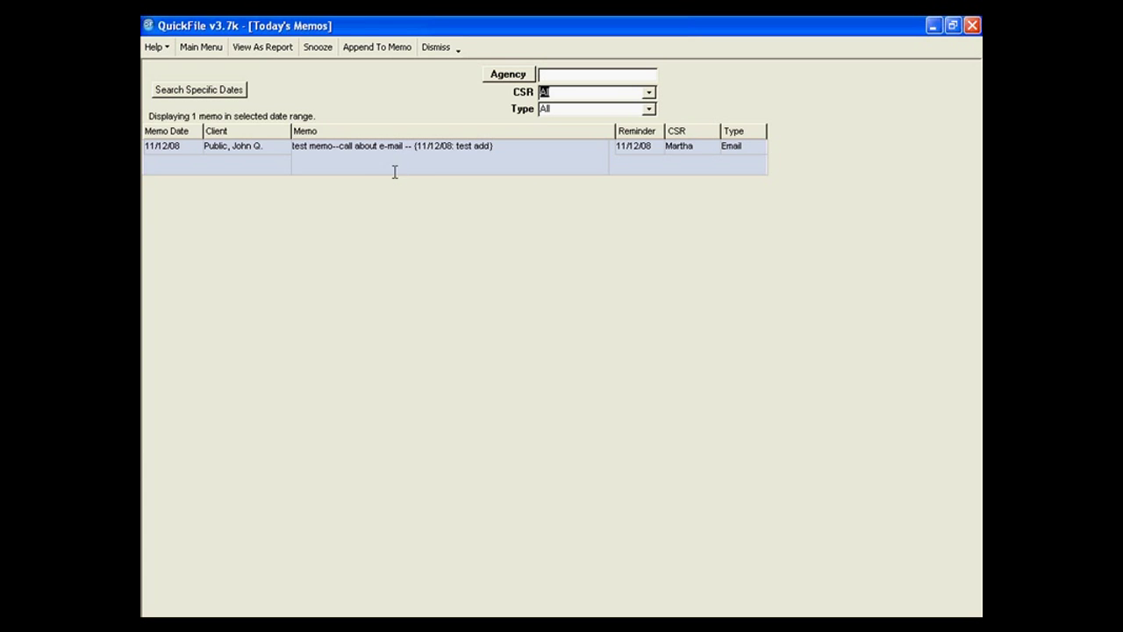
{"action": "left_click", "coordinate": [215, 90]}
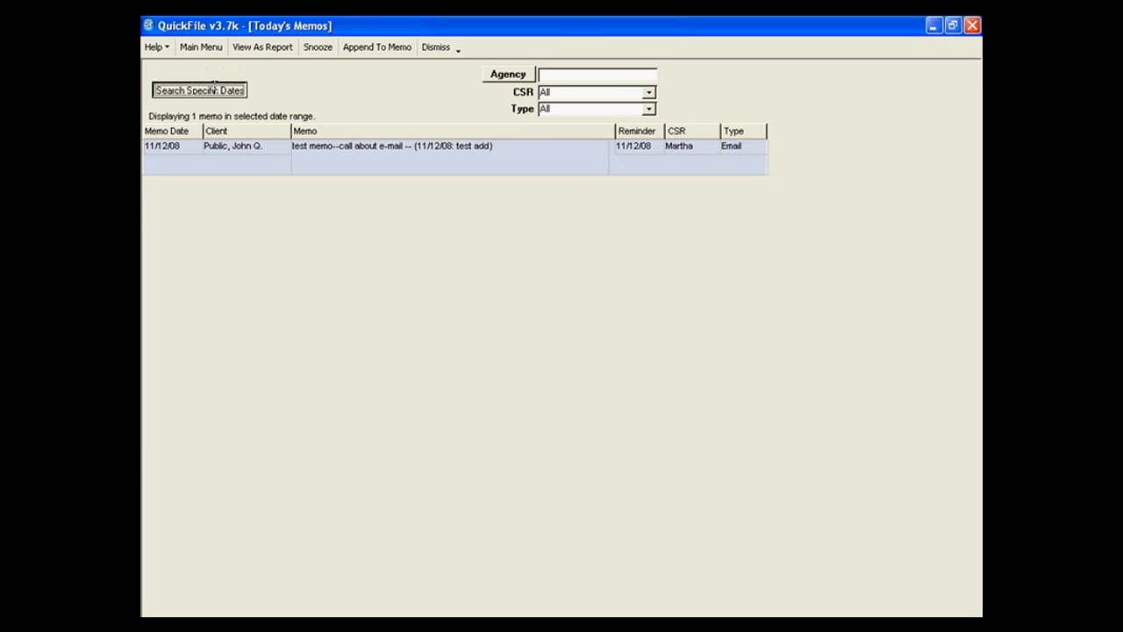
Show the reminder date range, filter memo type to Claims, Email, then All, and request dismissal.
{"action": "left_click", "coordinate": [213, 90]}
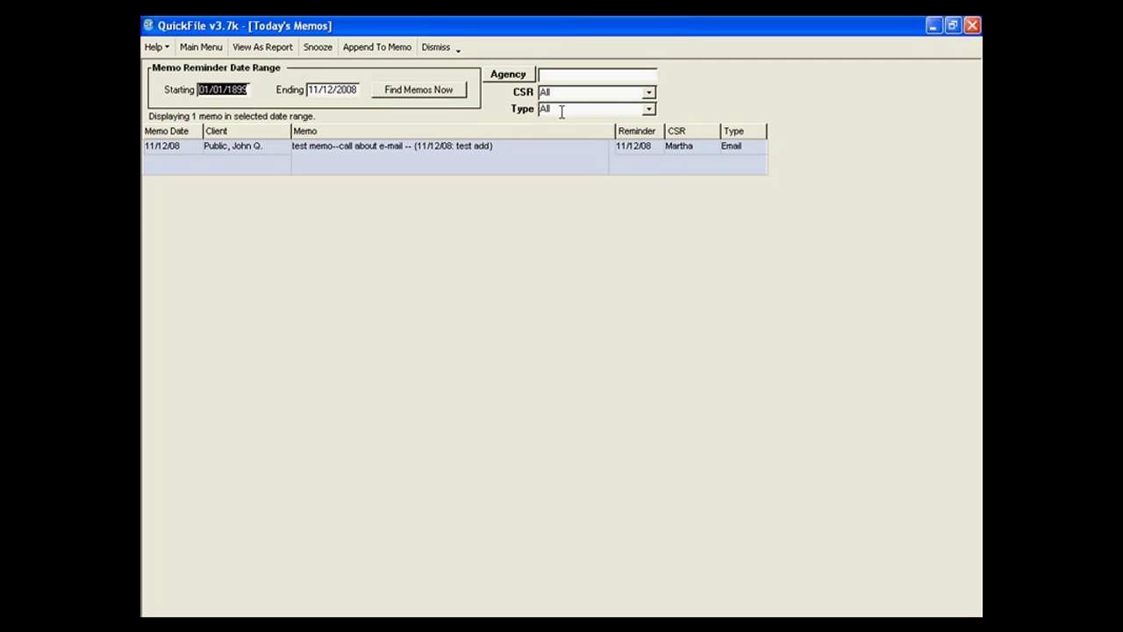
{"action": "left_click", "coordinate": [649, 109]}
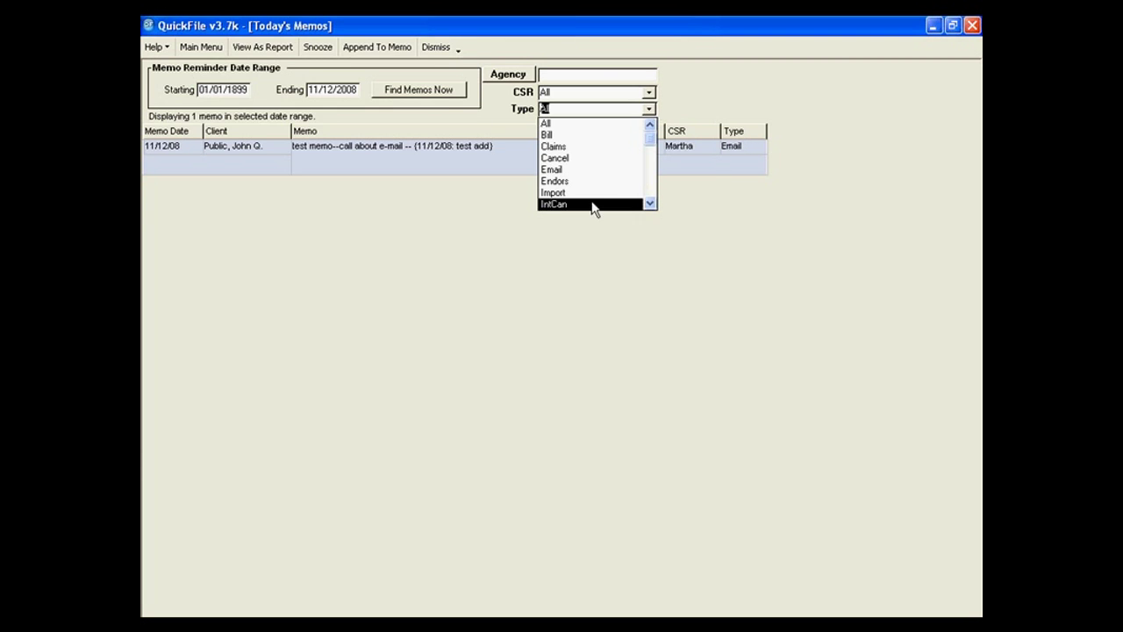
{"action": "left_click", "coordinate": [582, 148]}
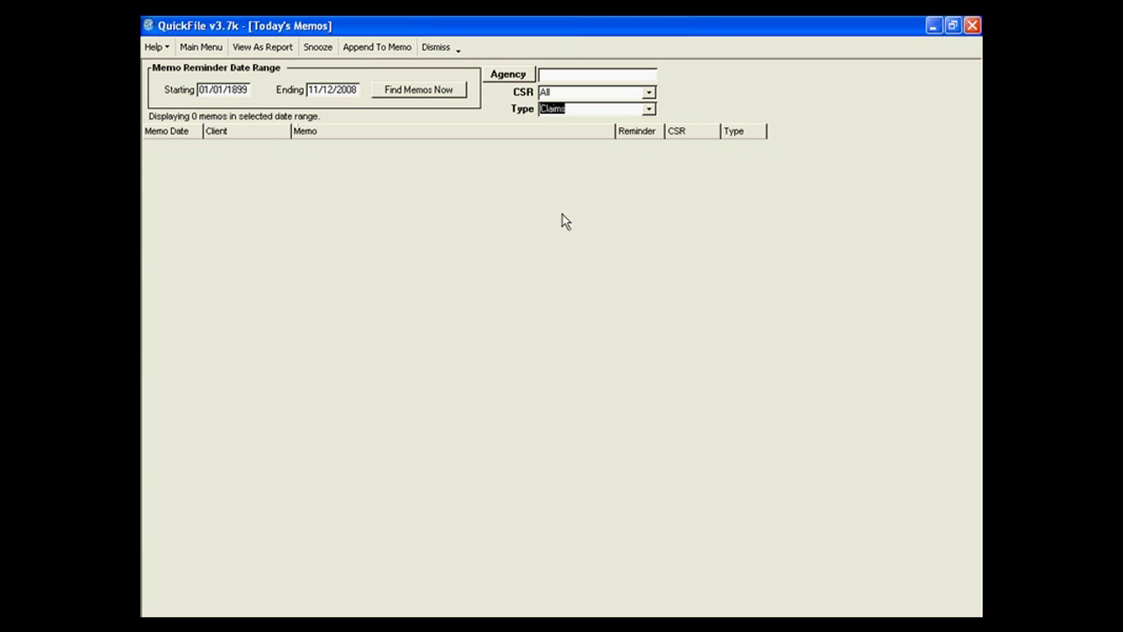
{"action": "left_click", "coordinate": [650, 109]}
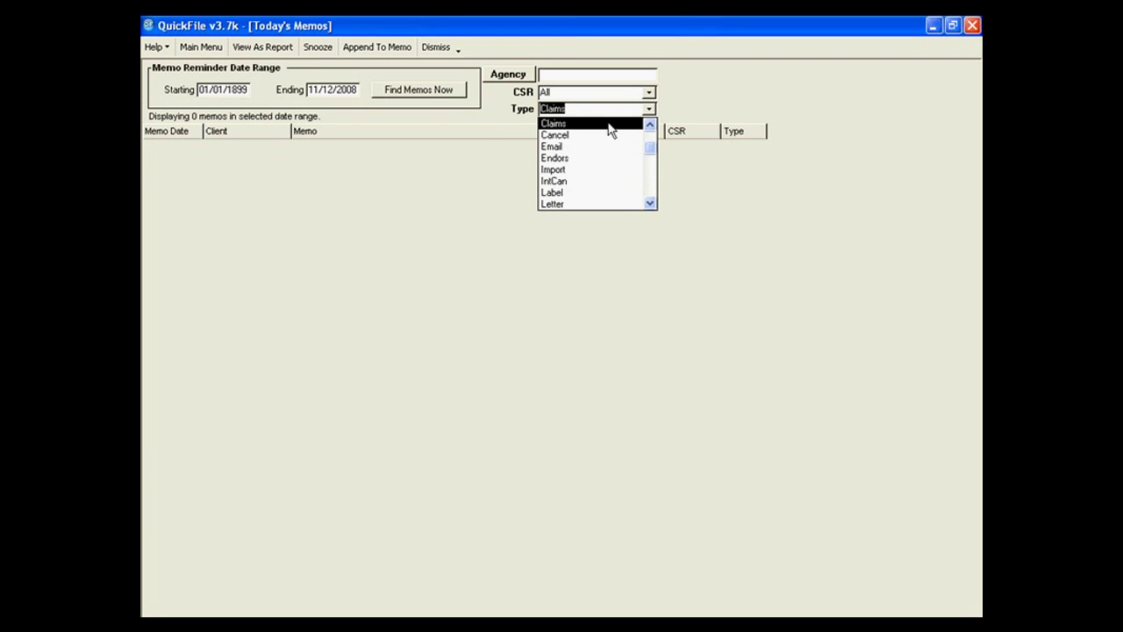
{"action": "left_click", "coordinate": [579, 145]}
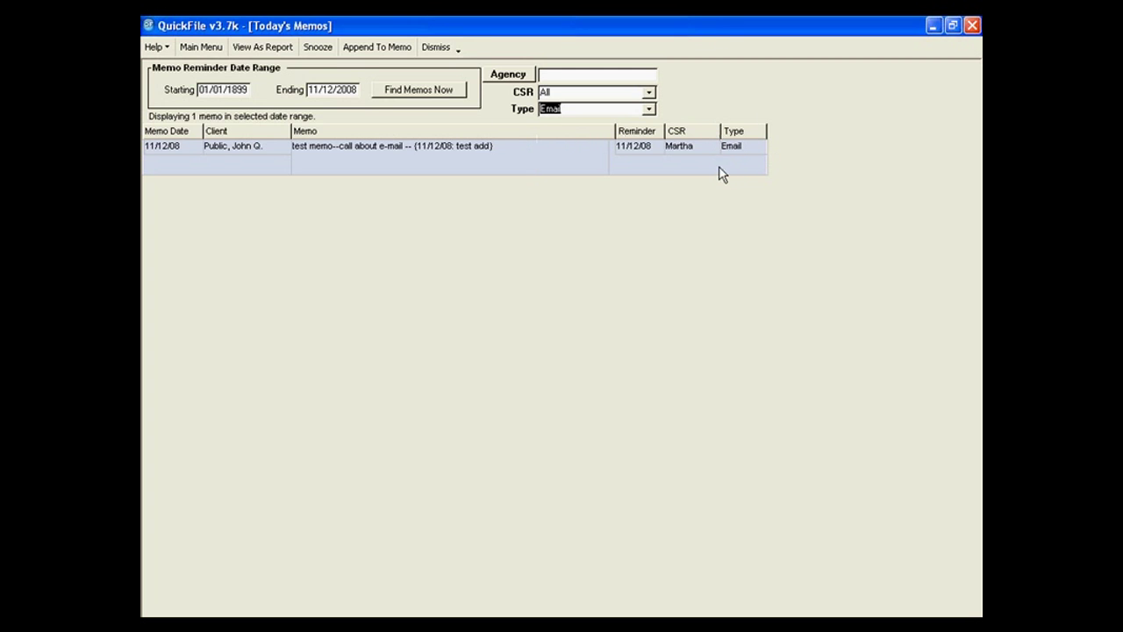
{"action": "left_click", "coordinate": [649, 109]}
{"action": "scroll", "coordinate": [647, 166], "scroll_direction": "up", "scroll_amount": 2}
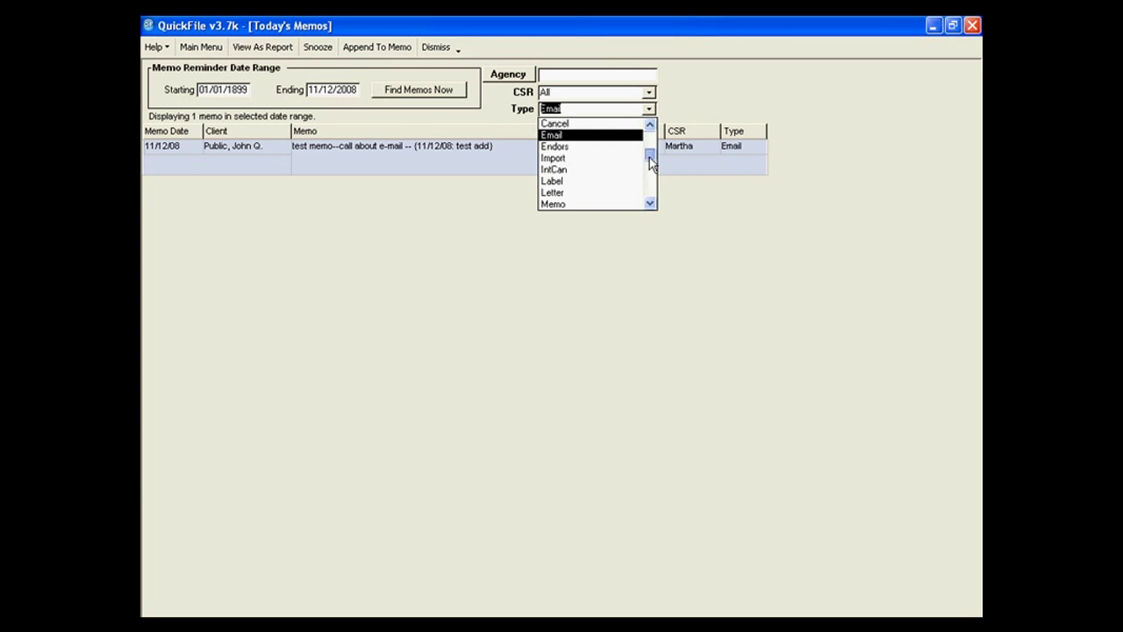
{"action": "left_click", "coordinate": [622, 132]}
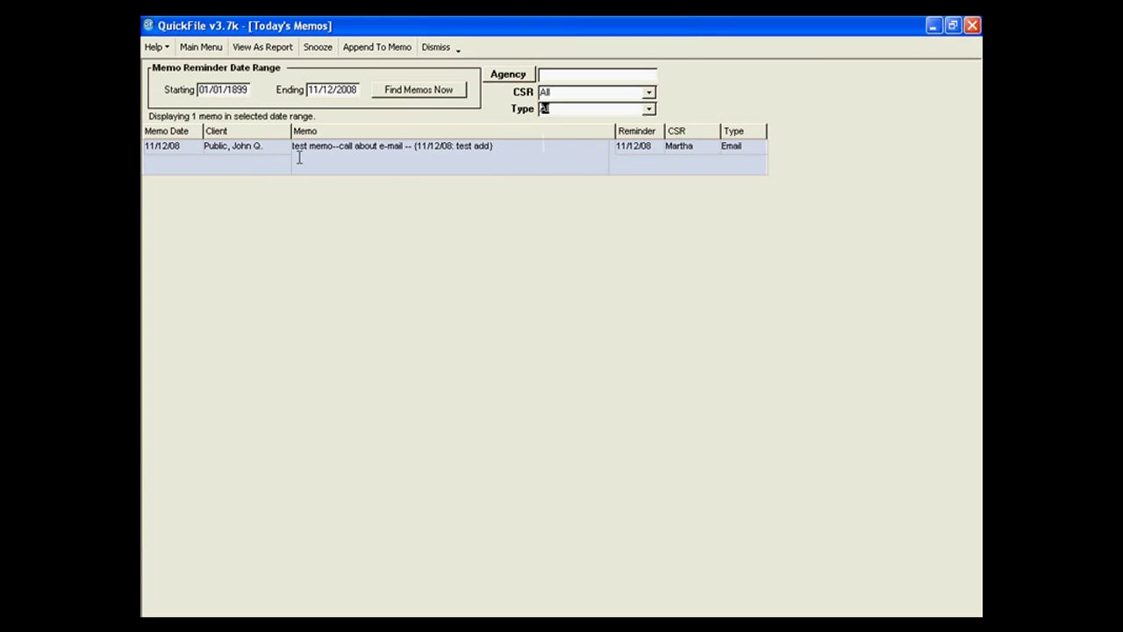
{"action": "left_click", "coordinate": [439, 48]}
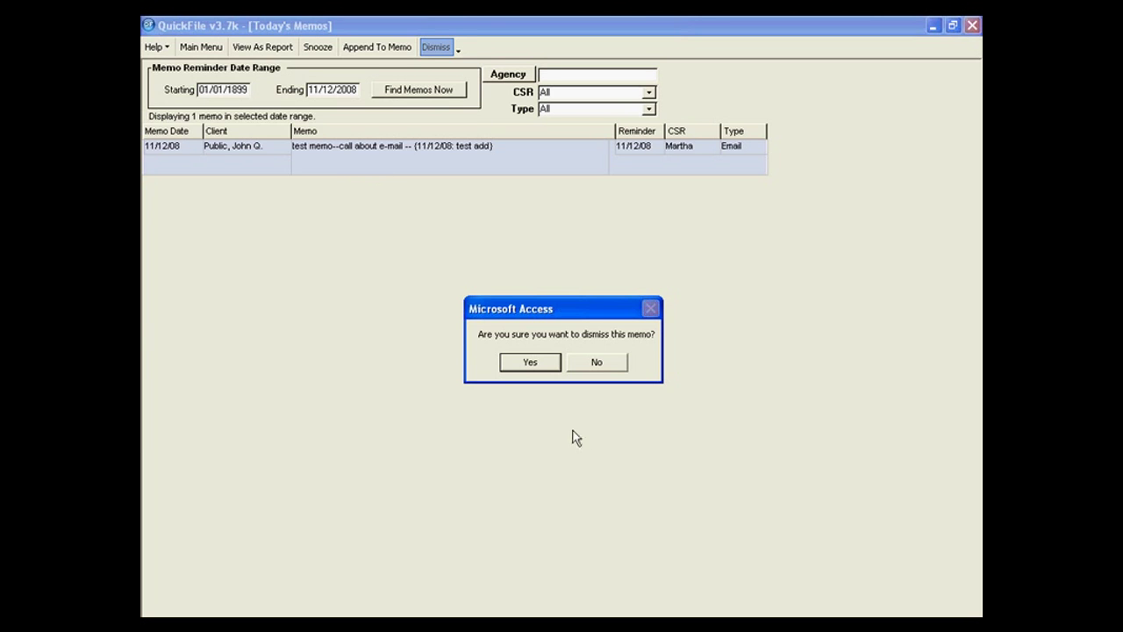
Confirm dismissing the Email memo, leaving 0 memos, and return to the main menu.
{"action": "left_click", "coordinate": [521, 365]}
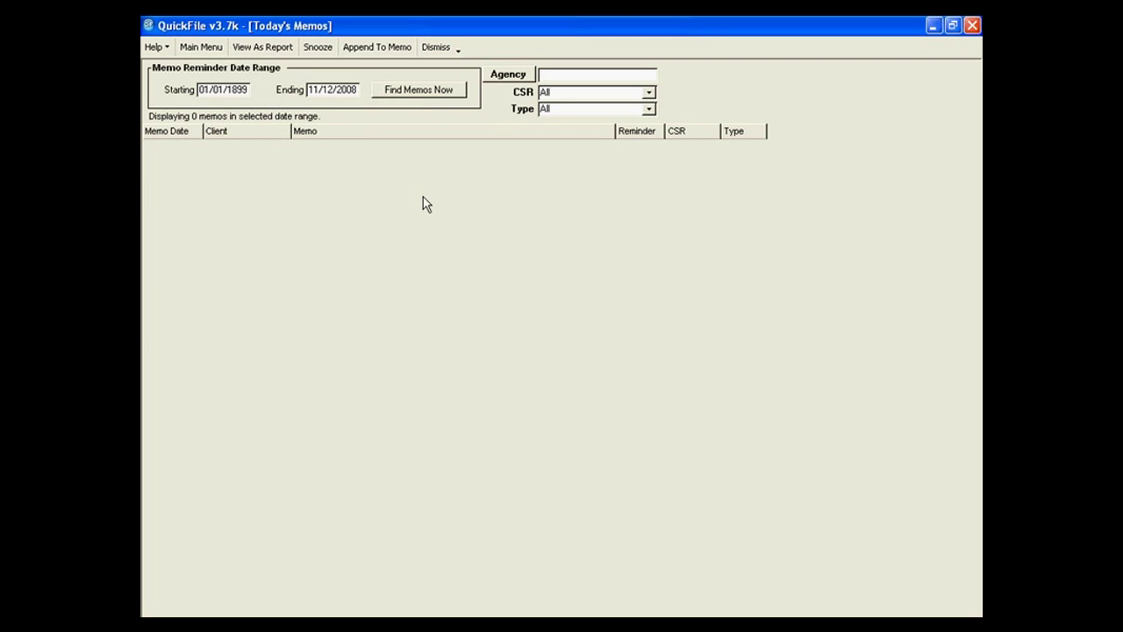
{"action": "left_click", "coordinate": [196, 49]}
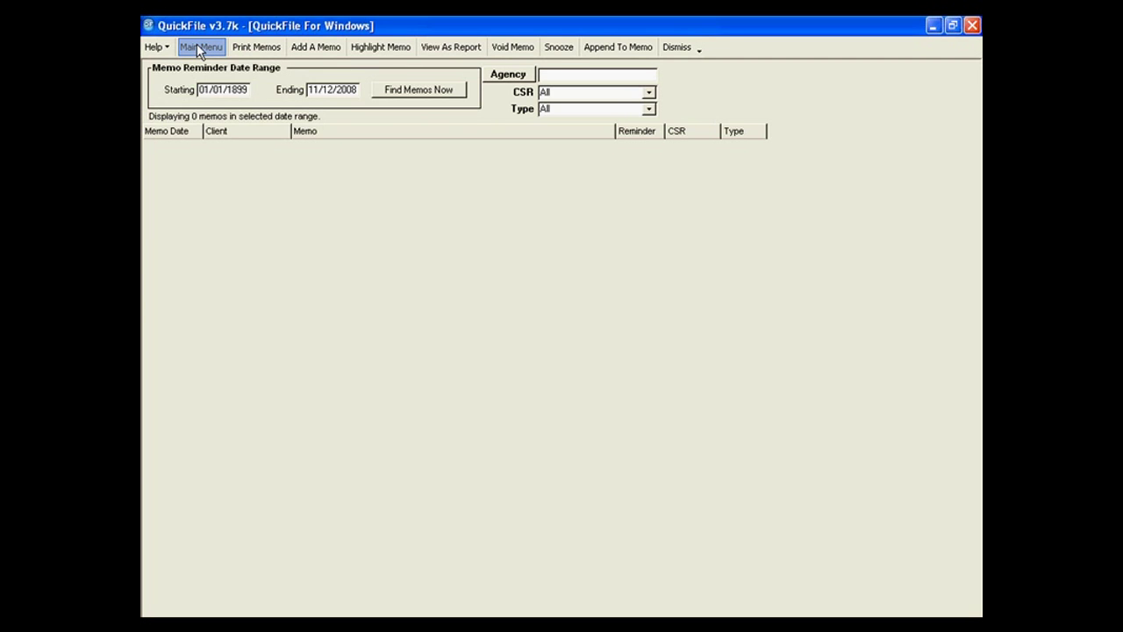
{"action": "left_click", "coordinate": [196, 49]}
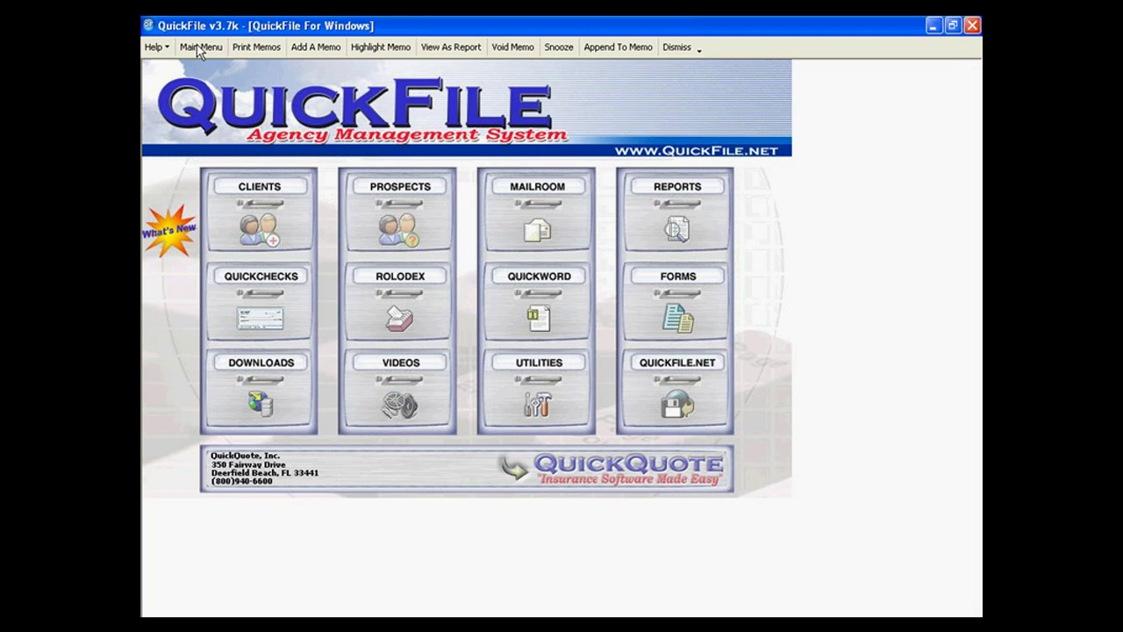
Mark the pending Access ASI Comp policy as issued and enter its policy number.
{"action": "left_click", "coordinate": [255, 201]}
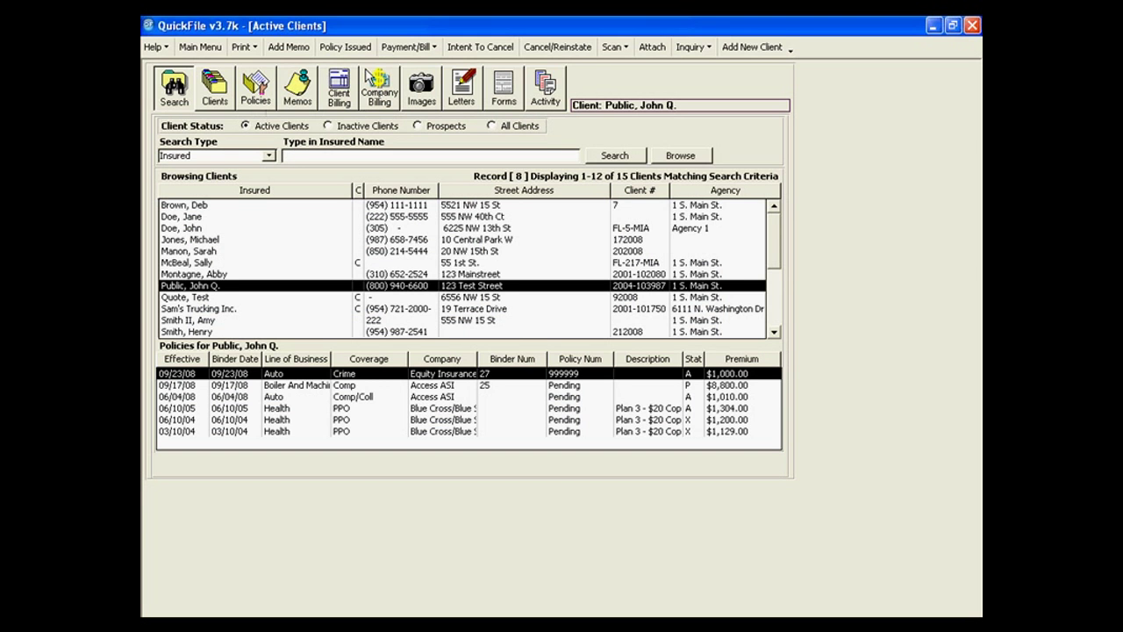
{"action": "left_click", "coordinate": [344, 47]}
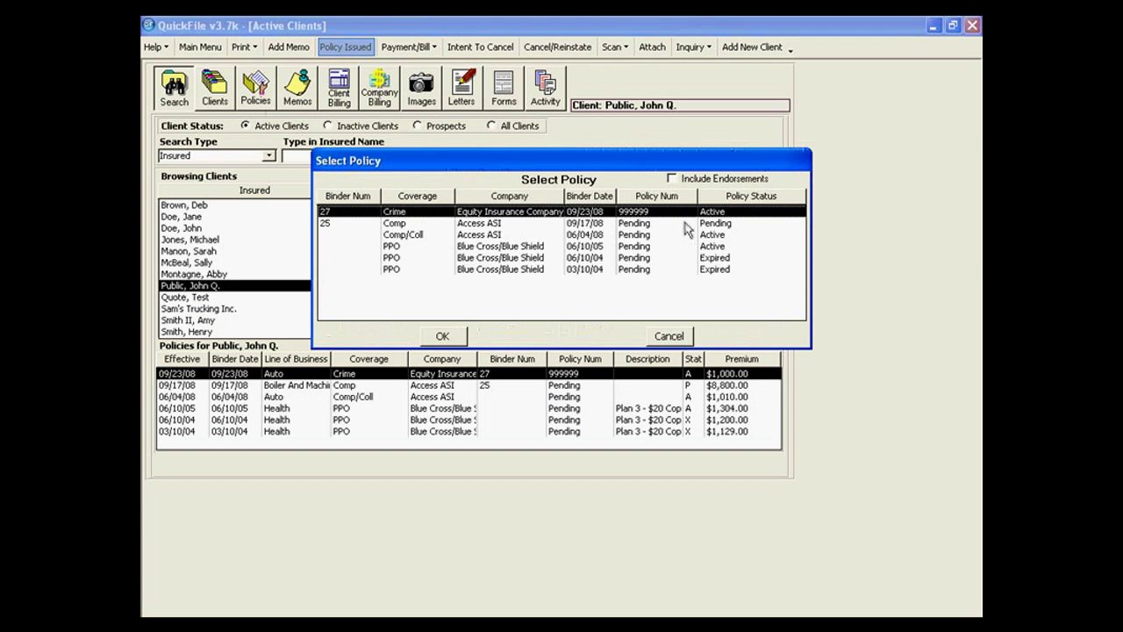
{"action": "left_click", "coordinate": [684, 223]}
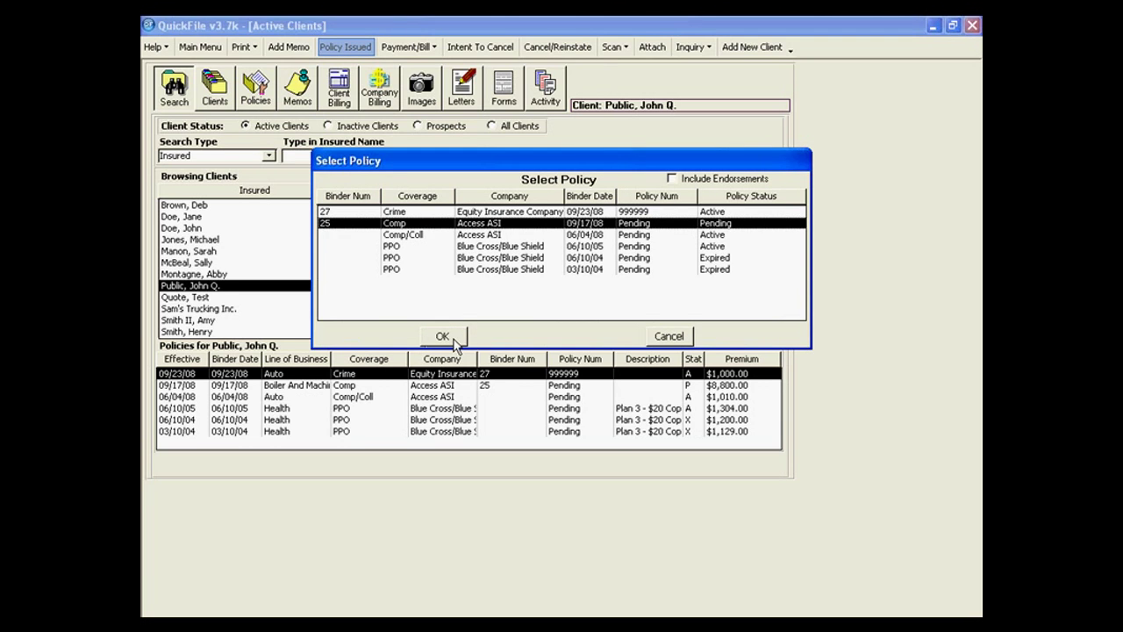
{"action": "left_click", "coordinate": [453, 340]}
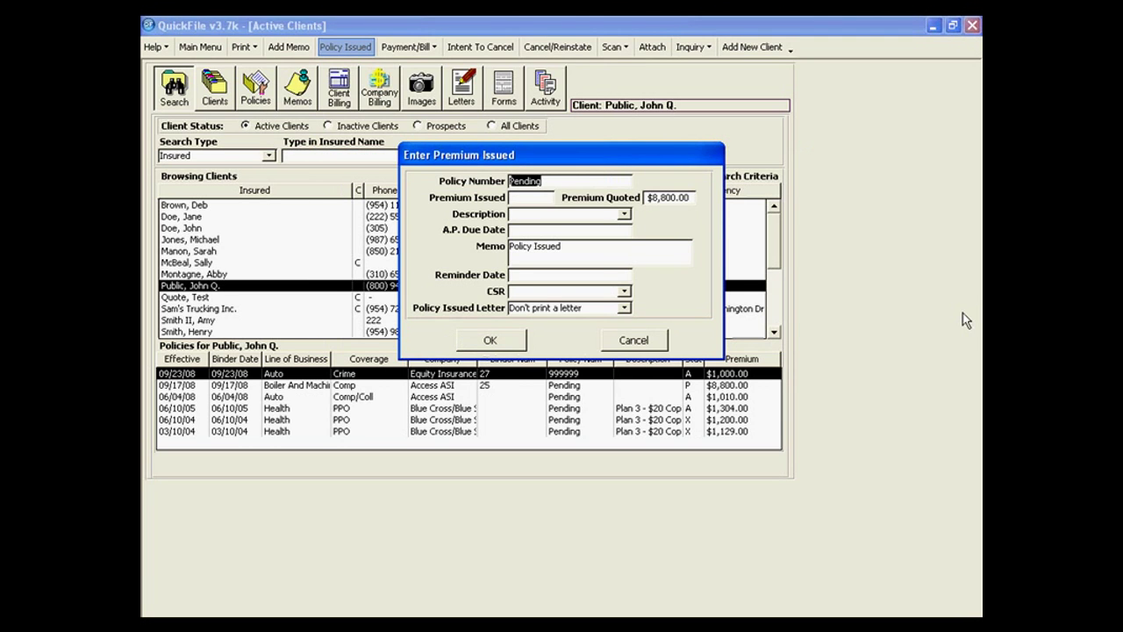
Enter an $8,800.00 premium issued and type a premium description.
{"action": "key", "text": "Tab"}
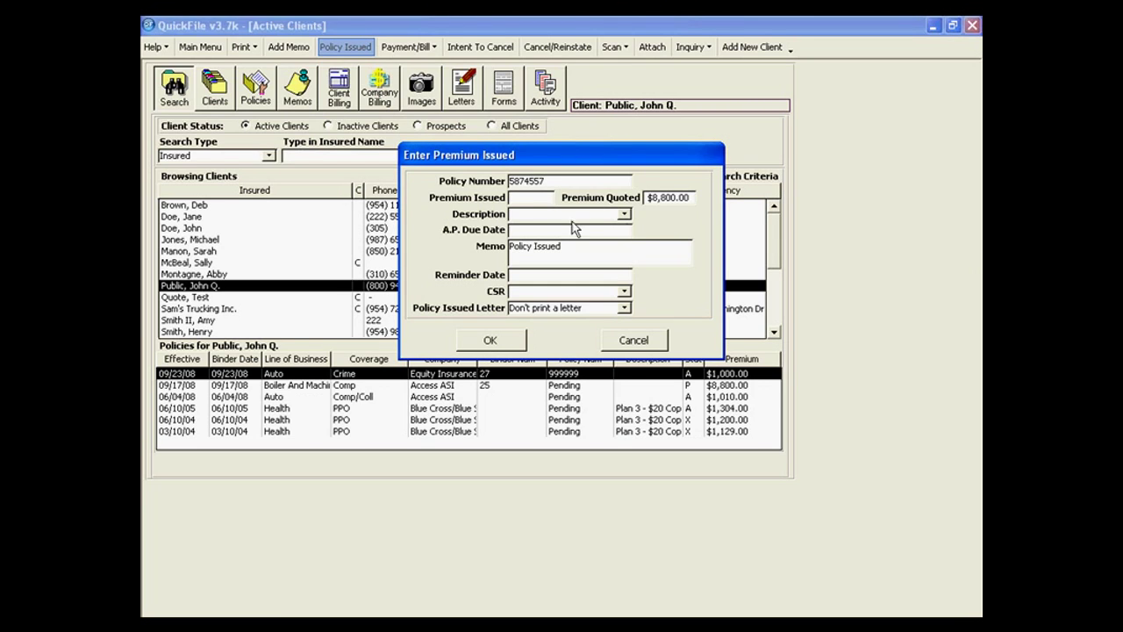
{"action": "type", "text": "8800."}
{"action": "key", "text": "Tab"}
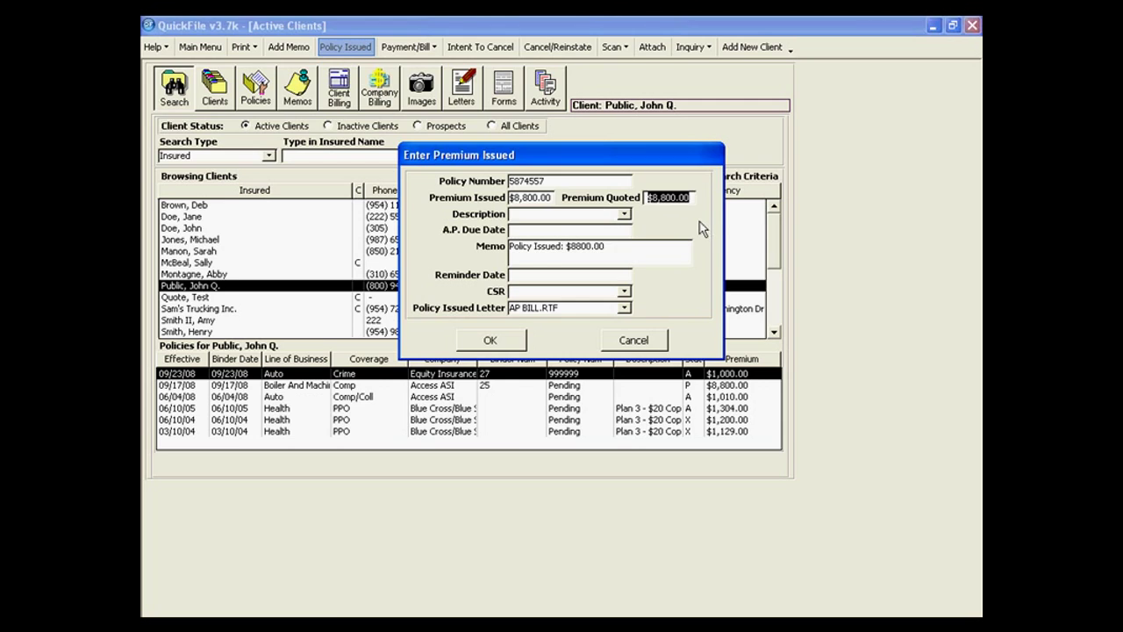
{"action": "key", "text": "Tab"}
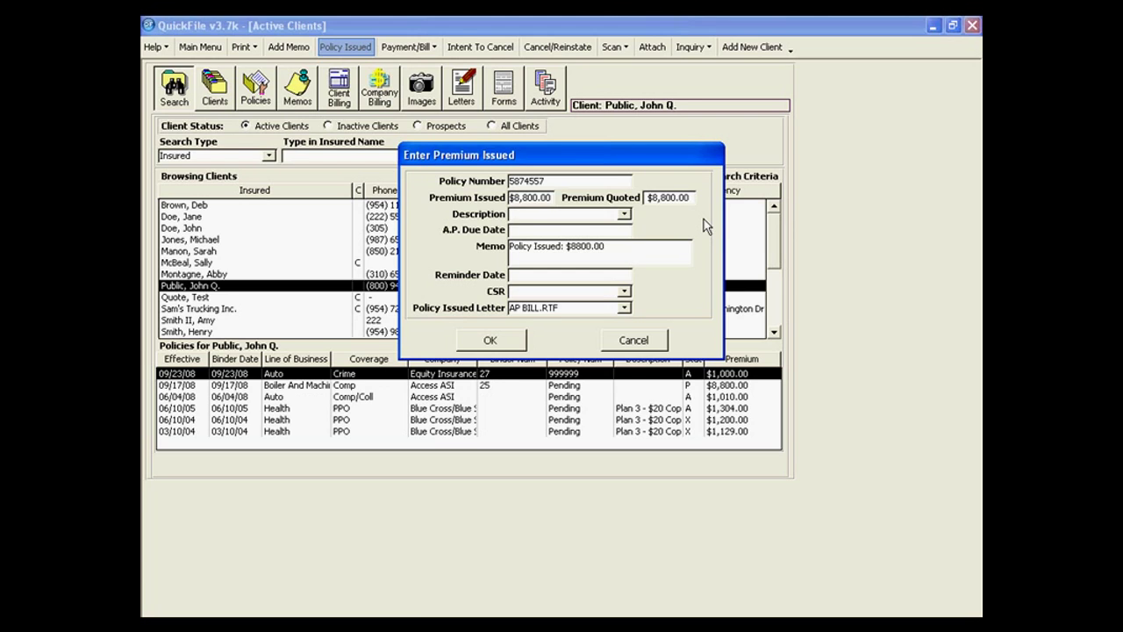
{"action": "left_click", "coordinate": [626, 217]}
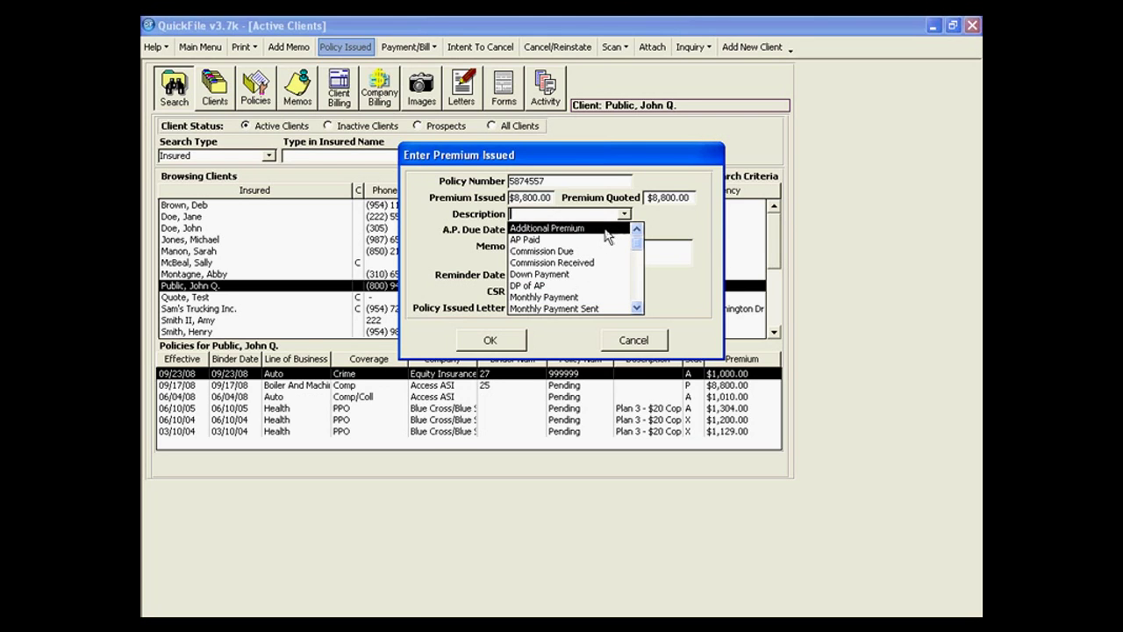
{"action": "left_click", "coordinate": [672, 223]}
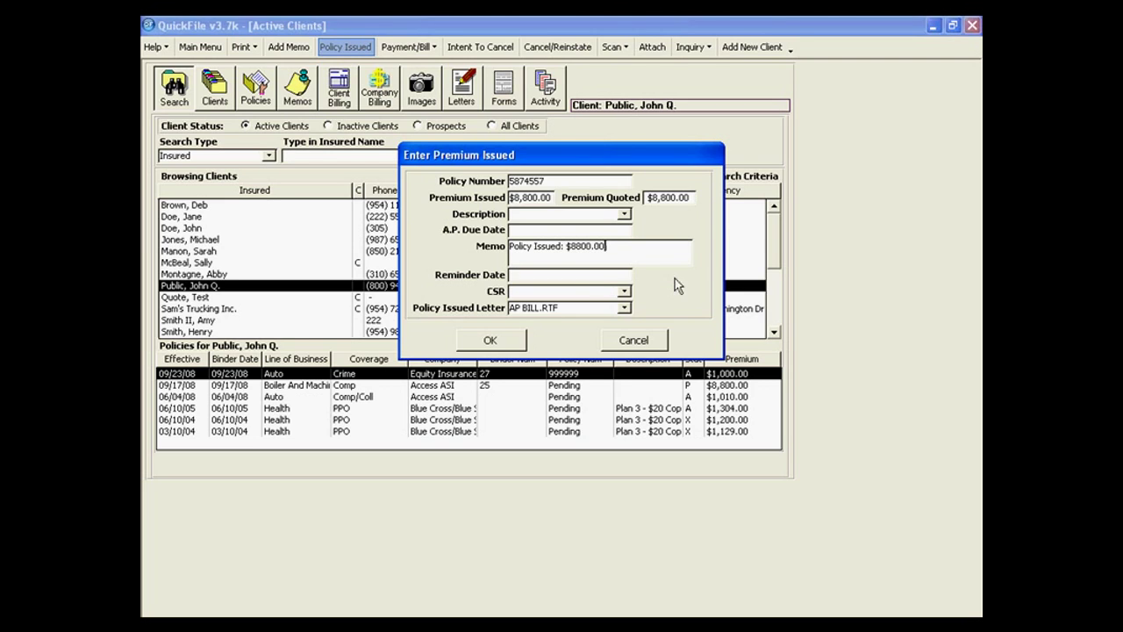
{"action": "type", "text": "---jhvjksfhvh"}
Assign CSR Csr Test 2, keep the AP BILL.RTF letter, and save the issued policy.
{"action": "left_click", "coordinate": [625, 292]}
{"action": "left_click", "coordinate": [605, 326]}
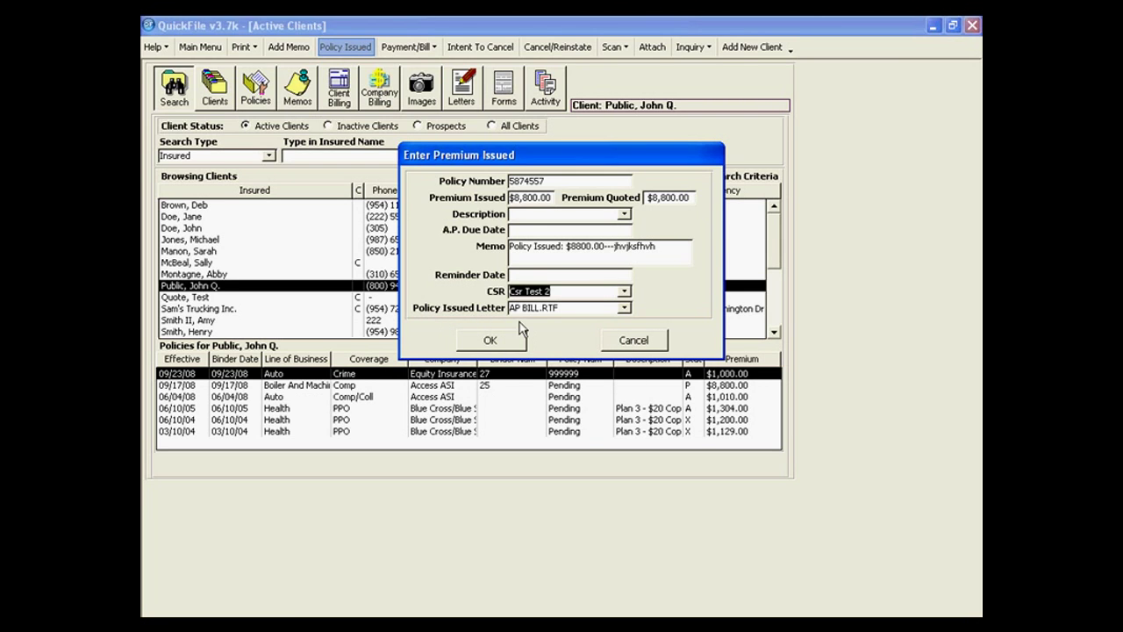
{"action": "left_click", "coordinate": [624, 307]}
{"action": "left_click", "coordinate": [625, 307]}
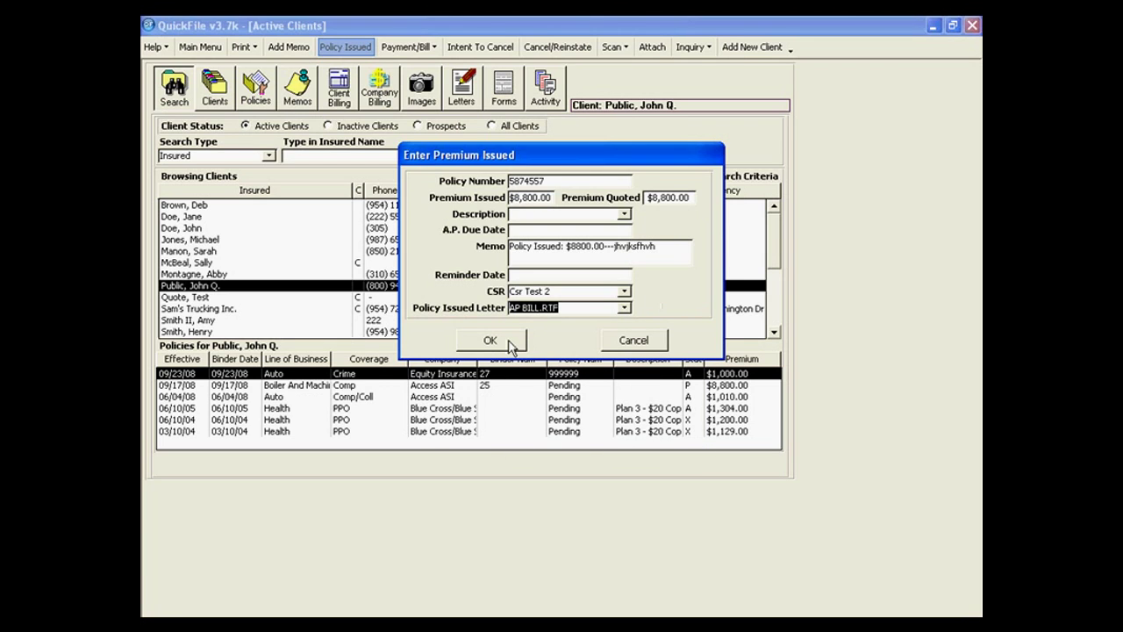
{"action": "left_click", "coordinate": [491, 341]}
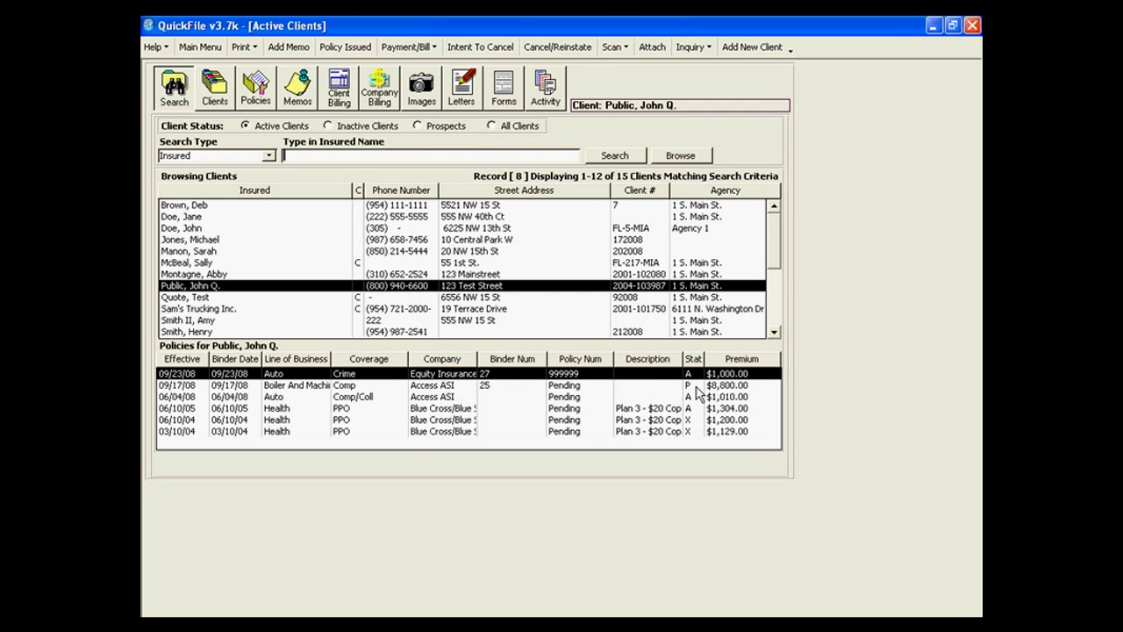
Check that the Access ASI Comp policy is Active with $8,800.00 issued, then return to Active Clients.
{"action": "left_click", "coordinate": [255, 93]}
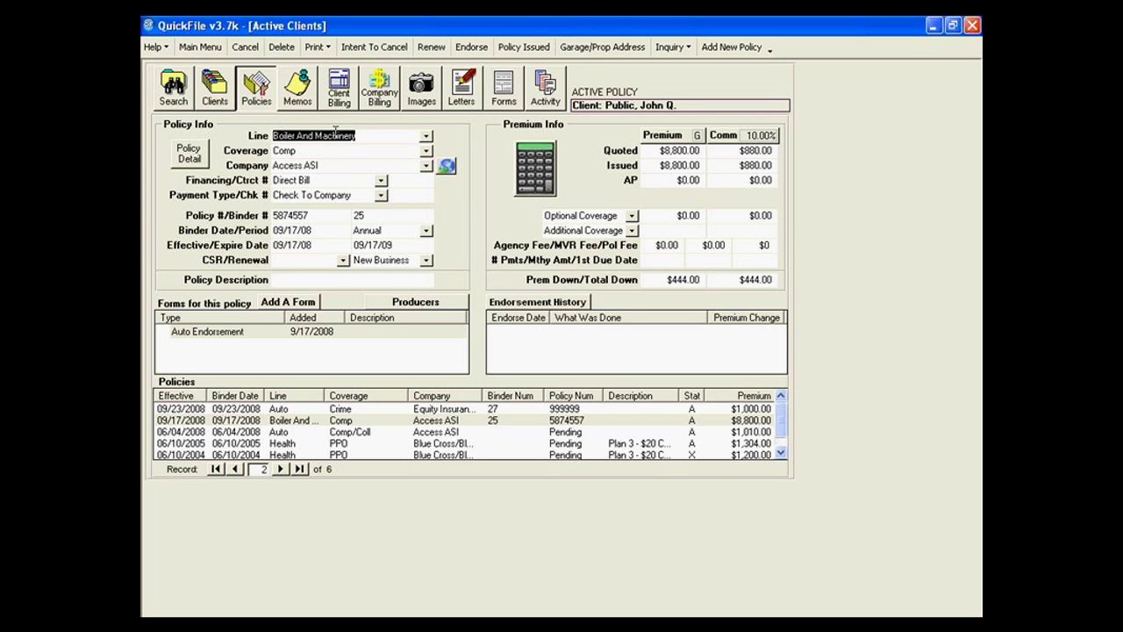
{"action": "left_click", "coordinate": [180, 95]}
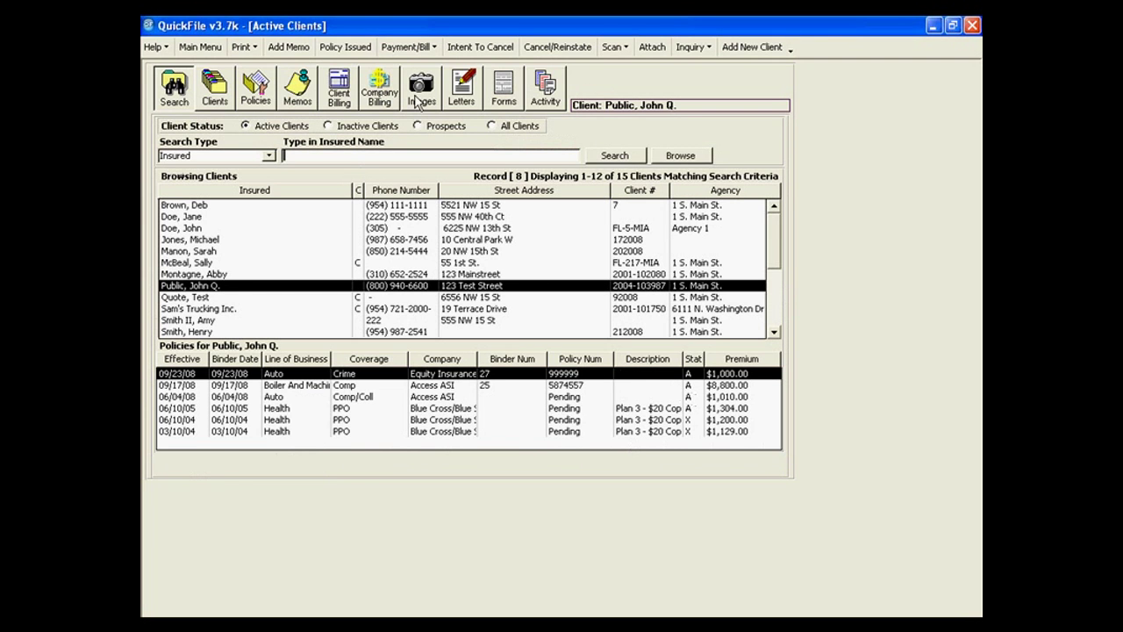
Start a finance schedule and select the Access ASI Comp policy.
{"action": "left_click", "coordinate": [407, 49]}
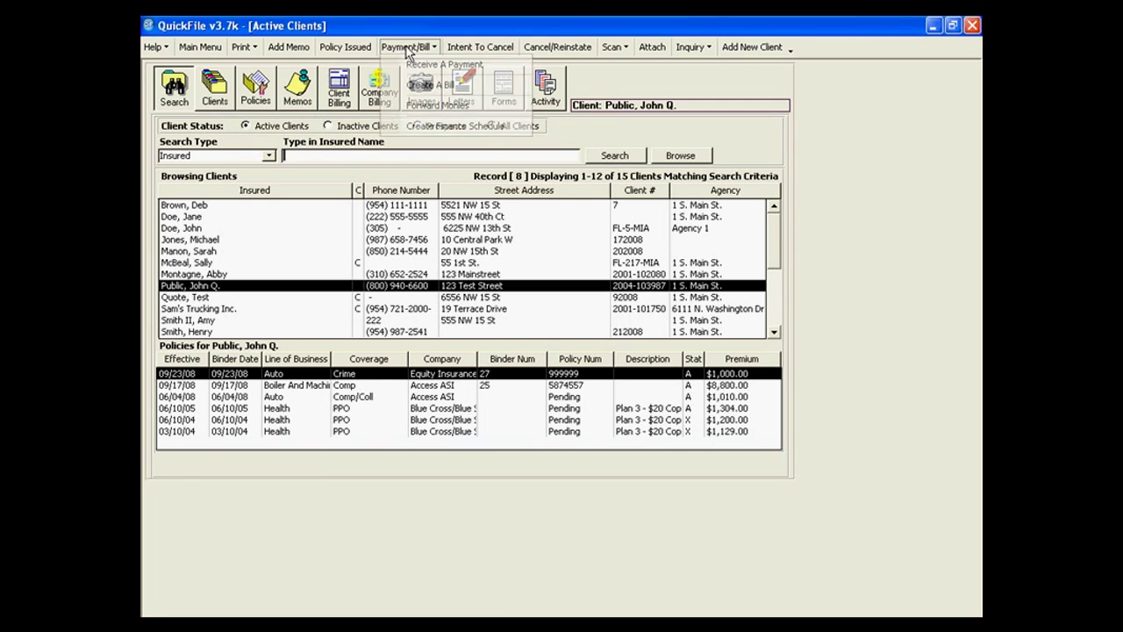
{"action": "left_click", "coordinate": [408, 128]}
{"action": "left_click", "coordinate": [441, 236]}
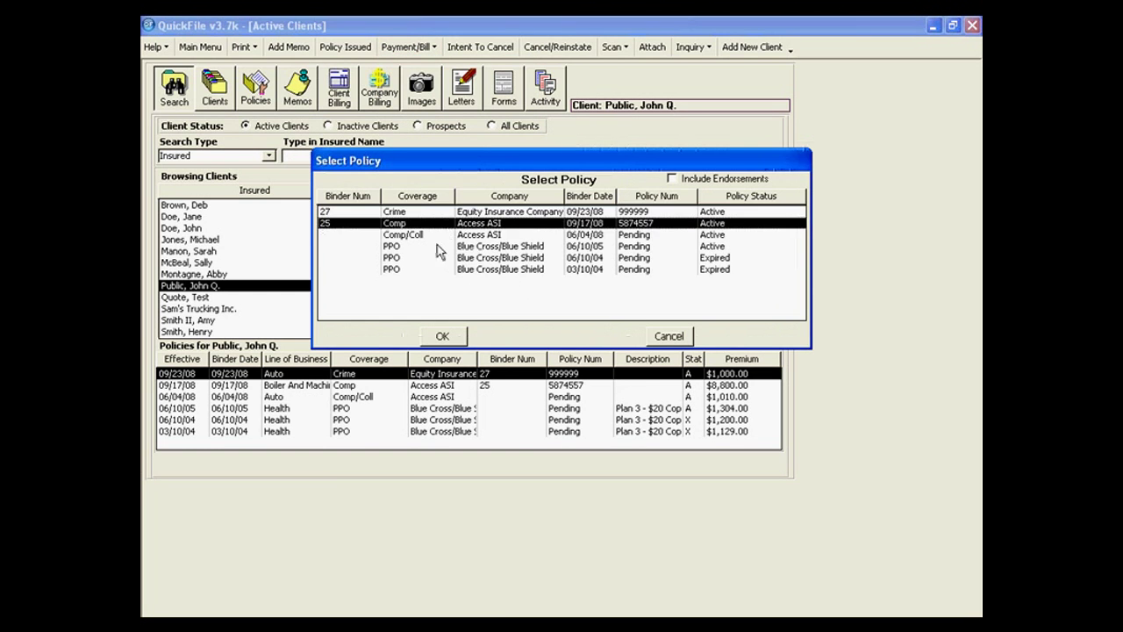
{"action": "left_click", "coordinate": [442, 336]}
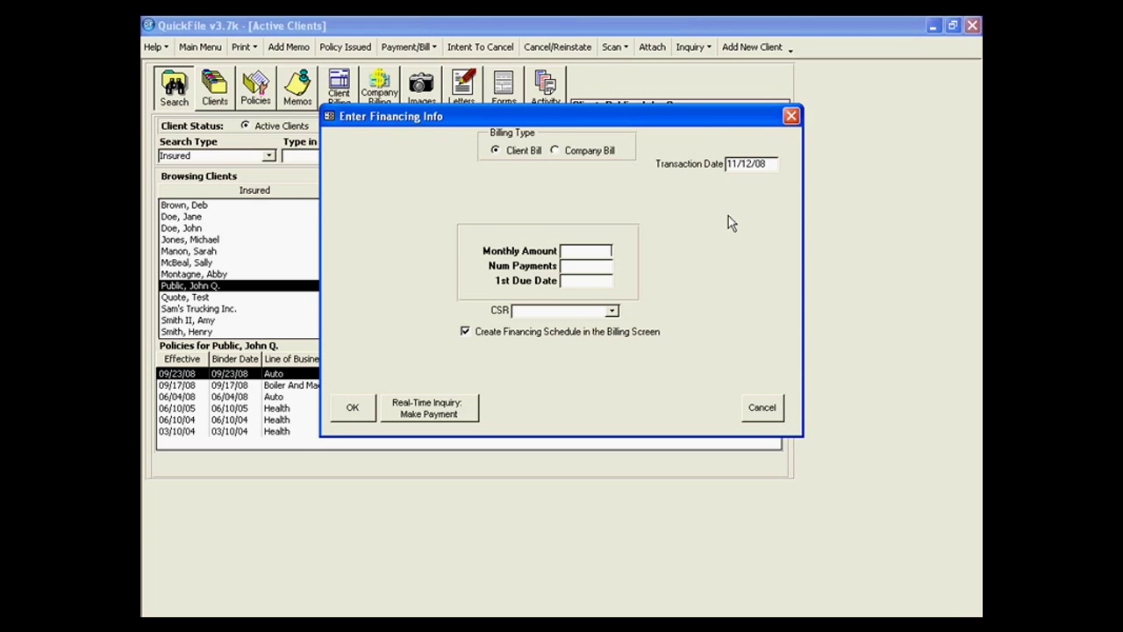
Enter $30.00 over 7 payments from 12/01/08, assign the CSR, and skip the billing schedule.
{"action": "type", "text": "30.00"}
{"action": "type", "text": "7"}
{"action": "key", "text": "Tab"}
{"action": "type", "text": "12/01/08"}
{"action": "key", "text": "Tab"}
{"action": "left_click", "coordinate": [612, 310]}
{"action": "left_click", "coordinate": [592, 362]}
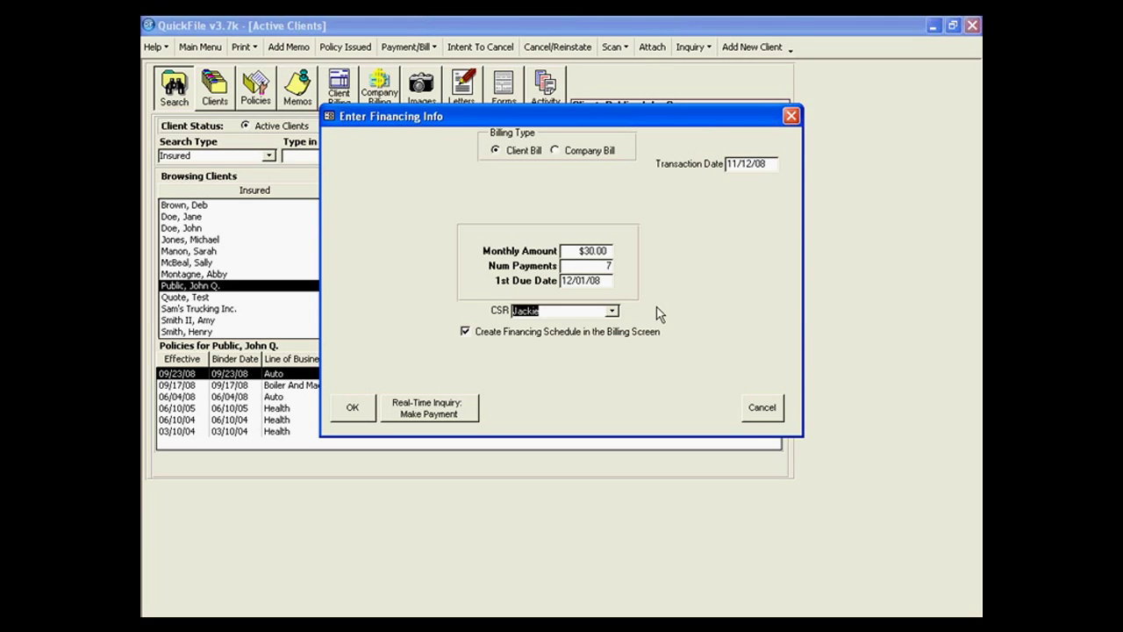
{"action": "left_click", "coordinate": [465, 332]}
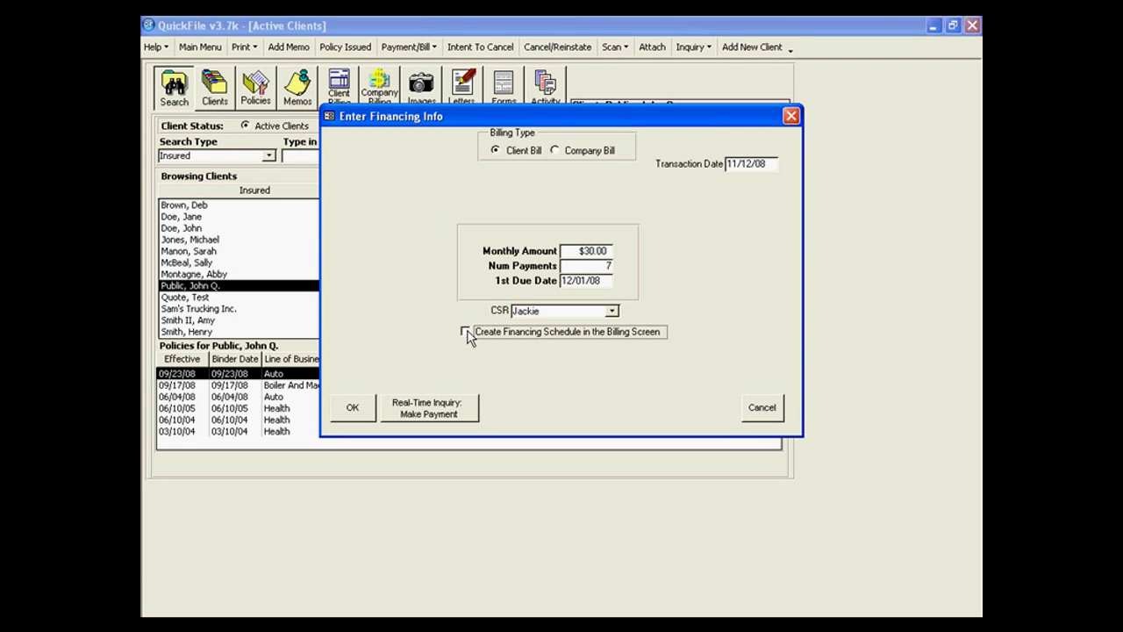
{"action": "left_click", "coordinate": [354, 410]}
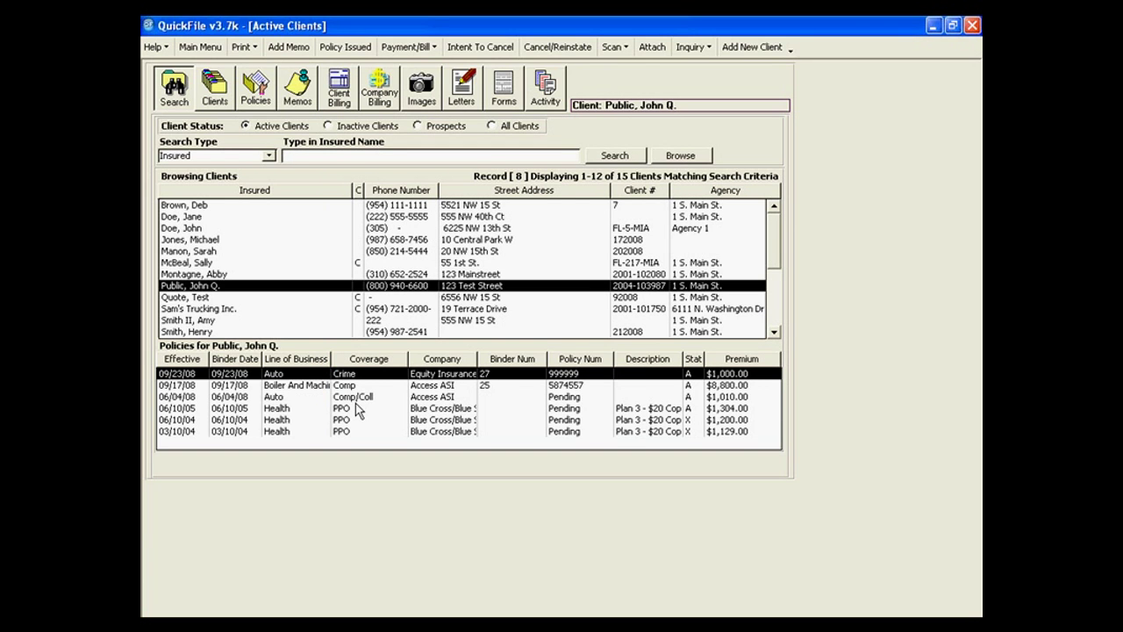
{"action": "left_click", "coordinate": [257, 88]}
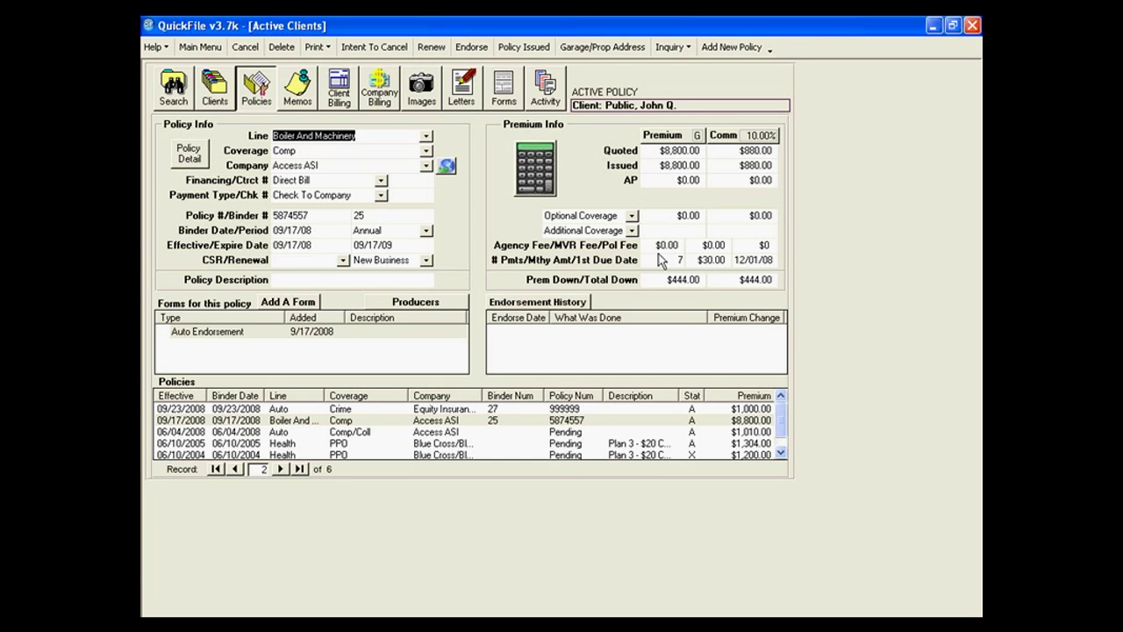
{"action": "left_click", "coordinate": [164, 91]}
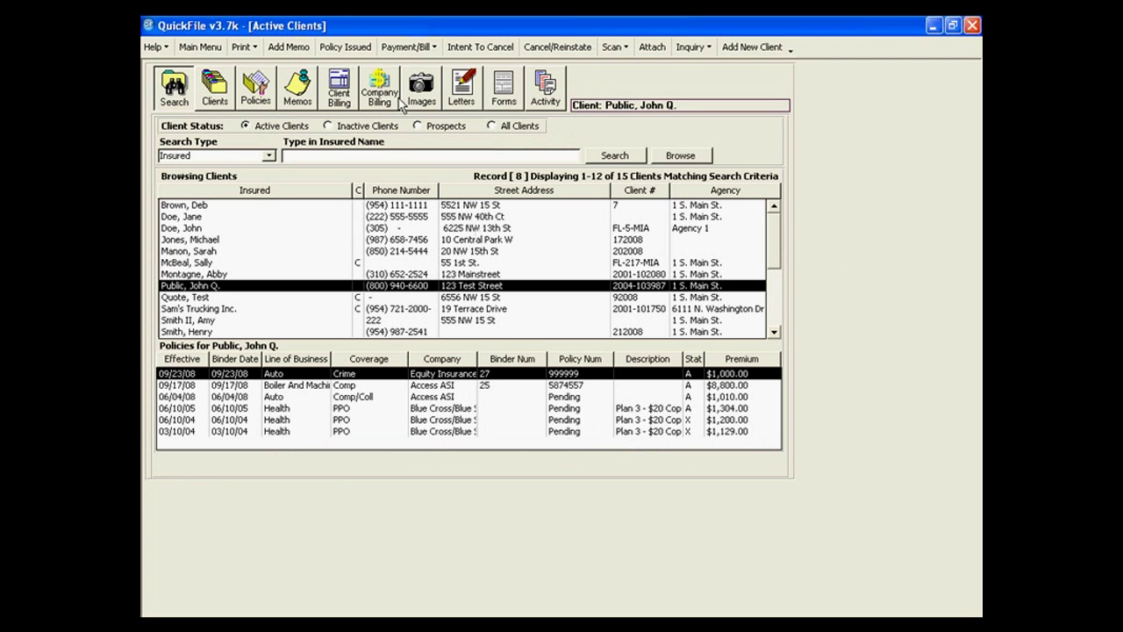
{"action": "left_click", "coordinate": [409, 46]}
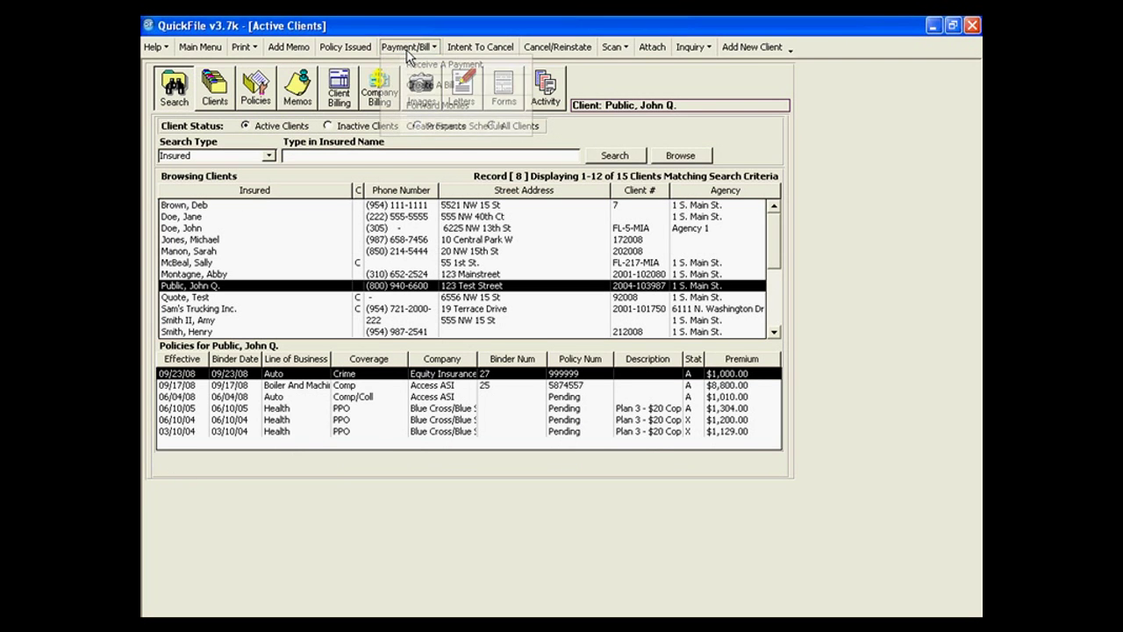
{"action": "left_click", "coordinate": [421, 103]}
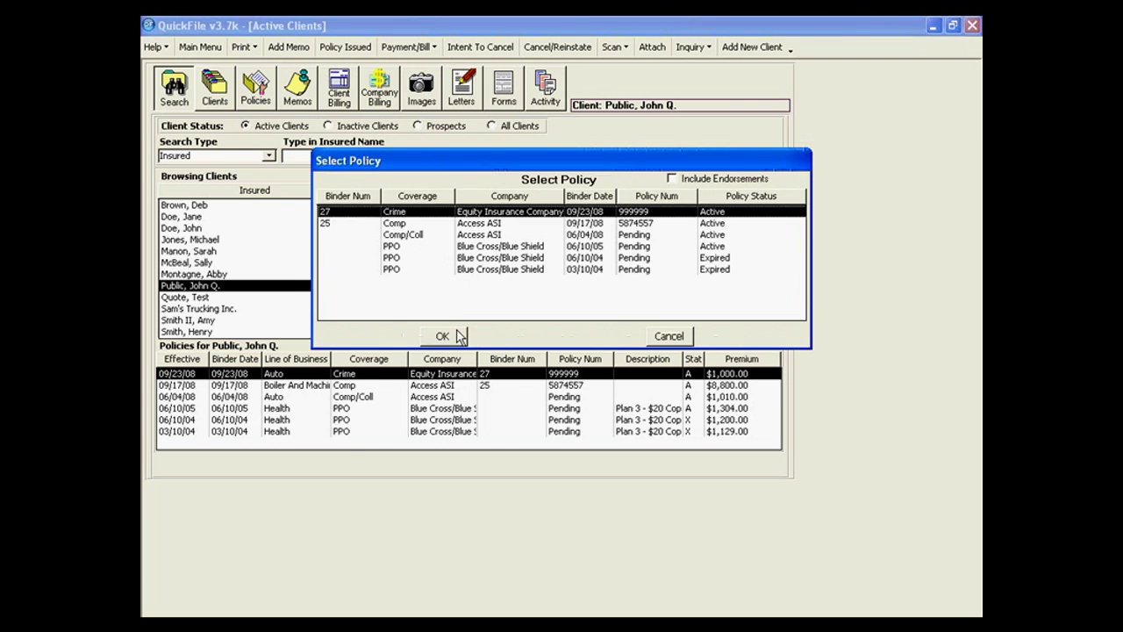
{"action": "left_click", "coordinate": [456, 335]}
{"action": "left_click", "coordinate": [580, 363]}
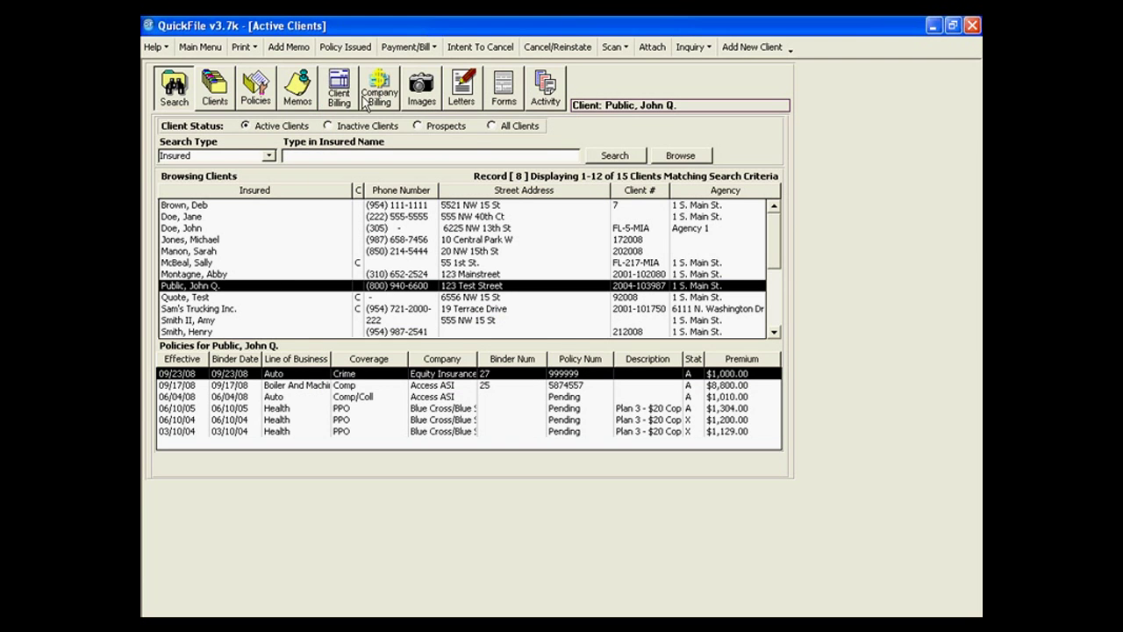
{"action": "left_click", "coordinate": [409, 46]}
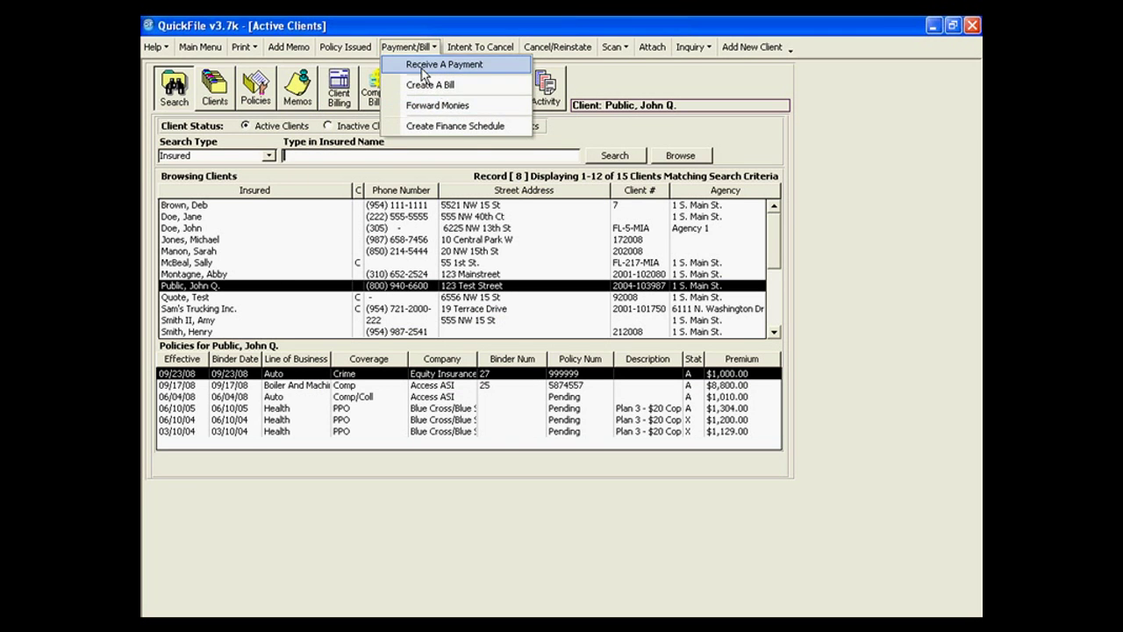
{"action": "left_click", "coordinate": [428, 105]}
{"action": "left_click", "coordinate": [480, 232]}
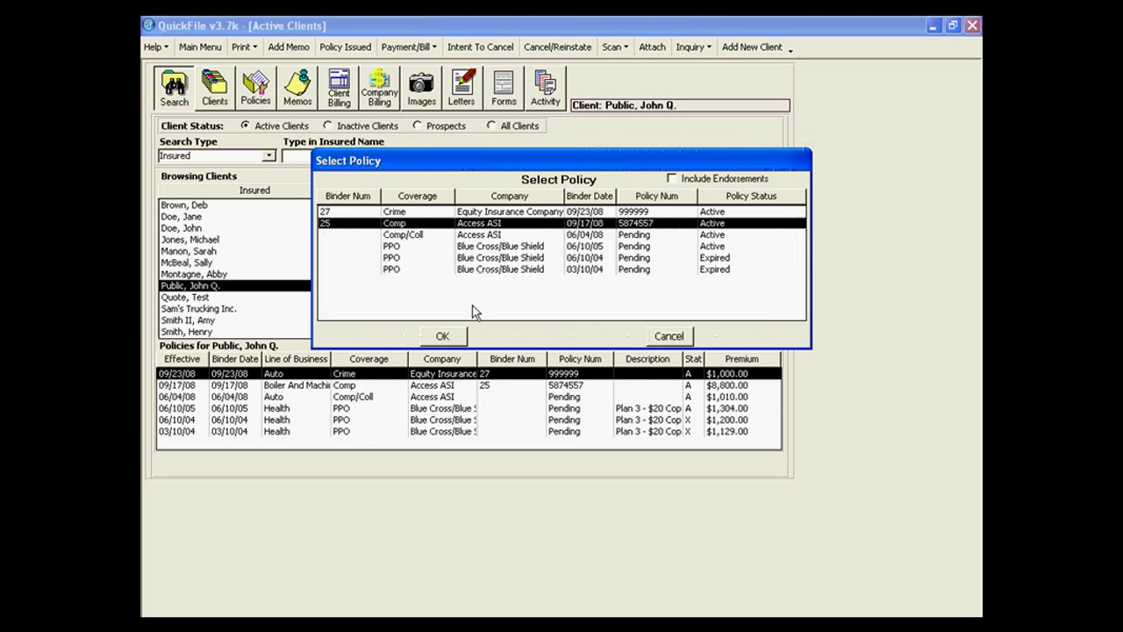
{"action": "left_click", "coordinate": [443, 335]}
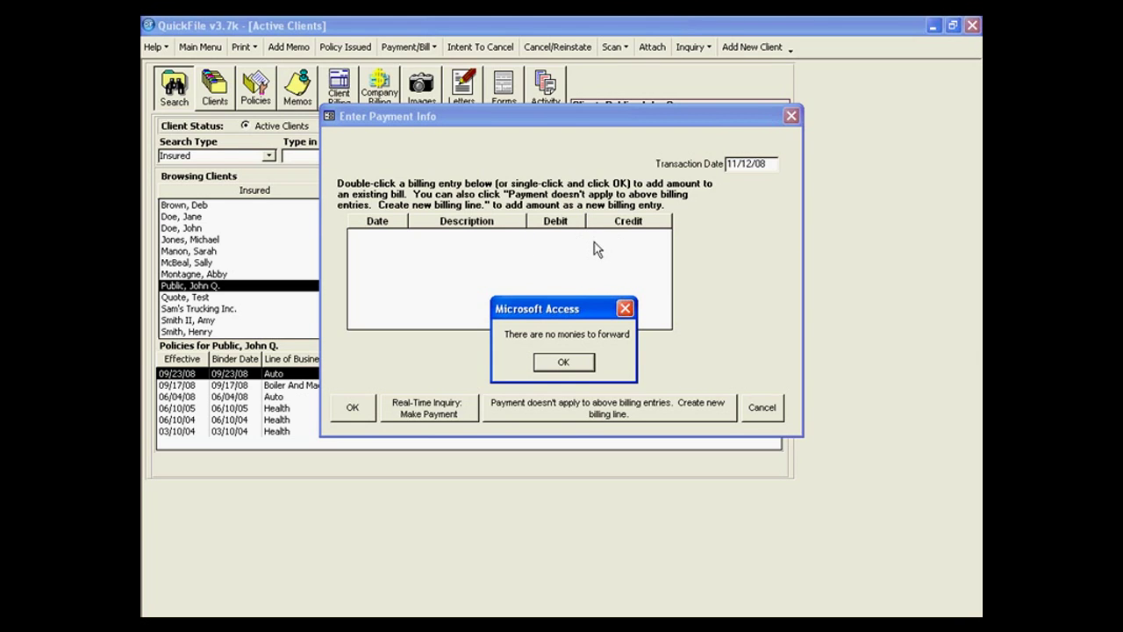
{"action": "left_click", "coordinate": [564, 362]}
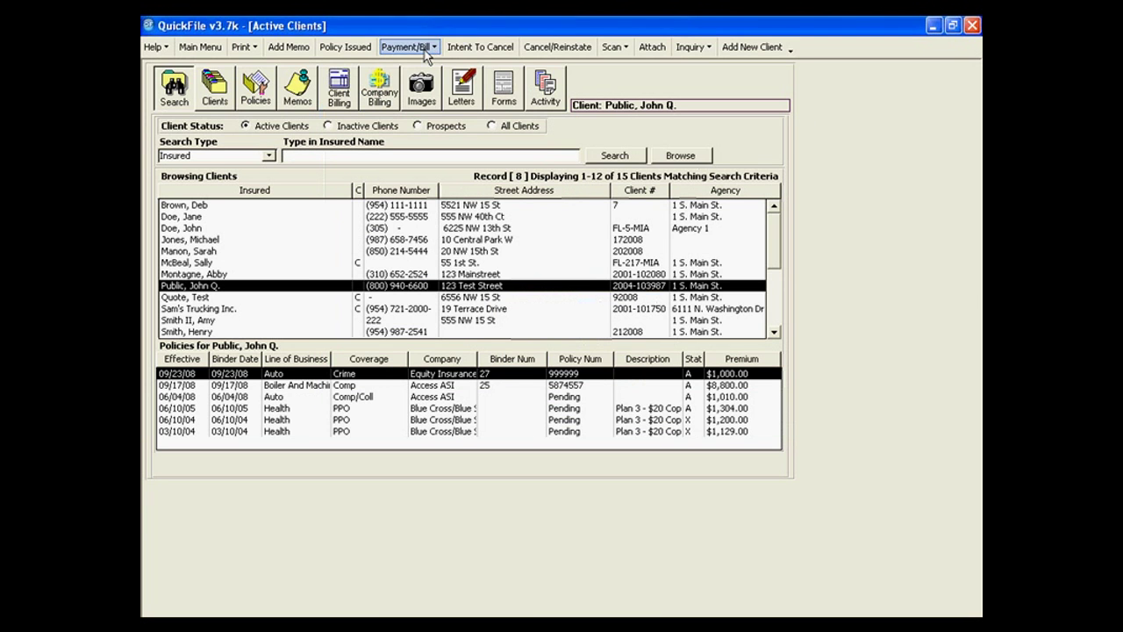
Create a bill on the Equity Insurance Company policy for $50.00.
{"action": "left_click", "coordinate": [426, 47]}
{"action": "left_click", "coordinate": [426, 84]}
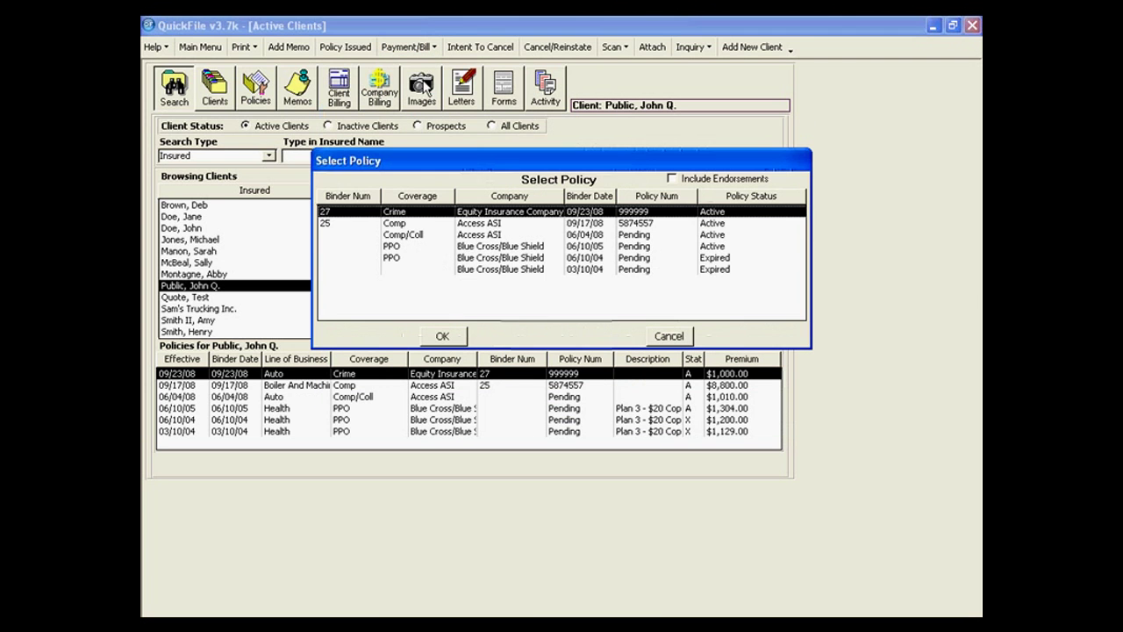
{"action": "left_click", "coordinate": [442, 336]}
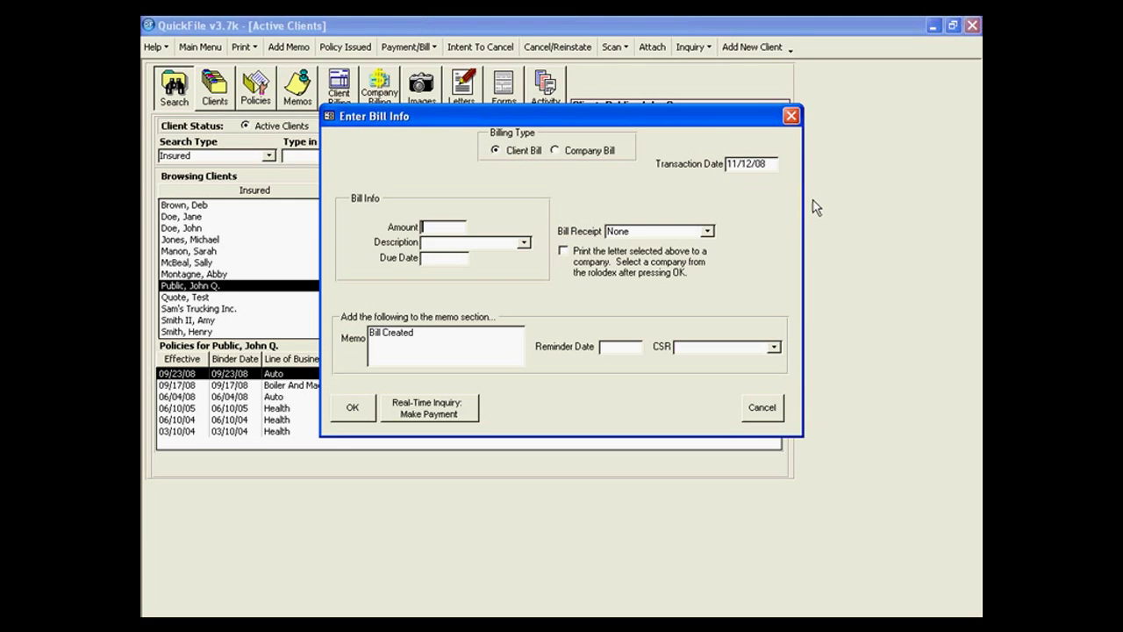
{"action": "type", "text": "50.00"}
{"action": "key", "text": "Tab"}
Set the bill description to Additional Premium, due 11/30/08, and save it.
{"action": "left_click", "coordinate": [523, 242]}
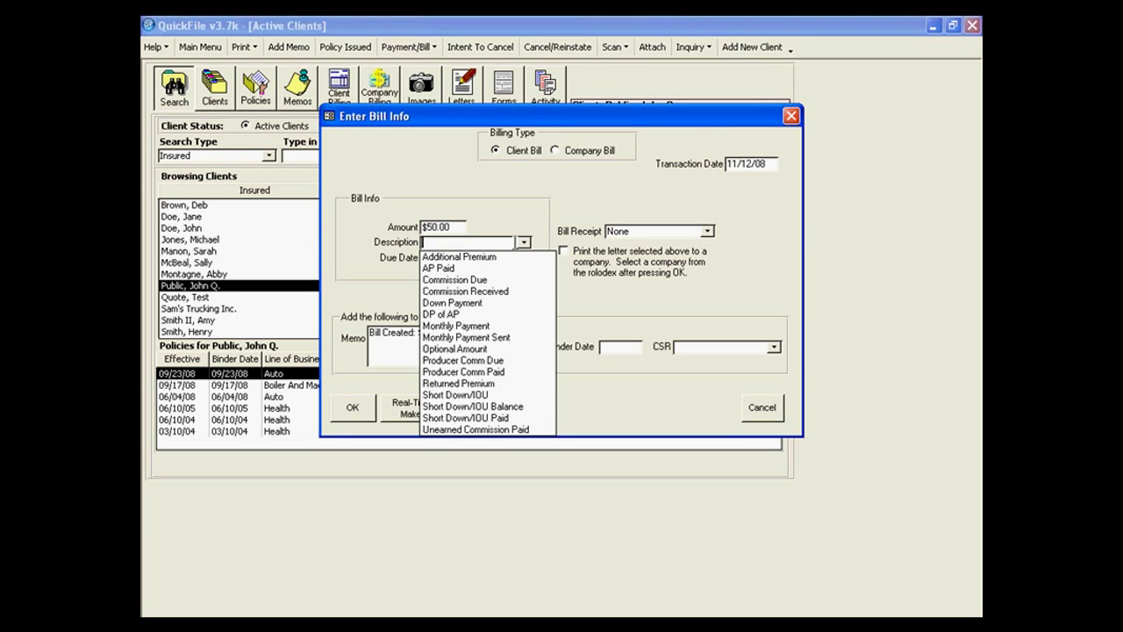
{"action": "key", "text": "Down"}
{"action": "key", "text": "Return"}
{"action": "key", "text": "Tab"}
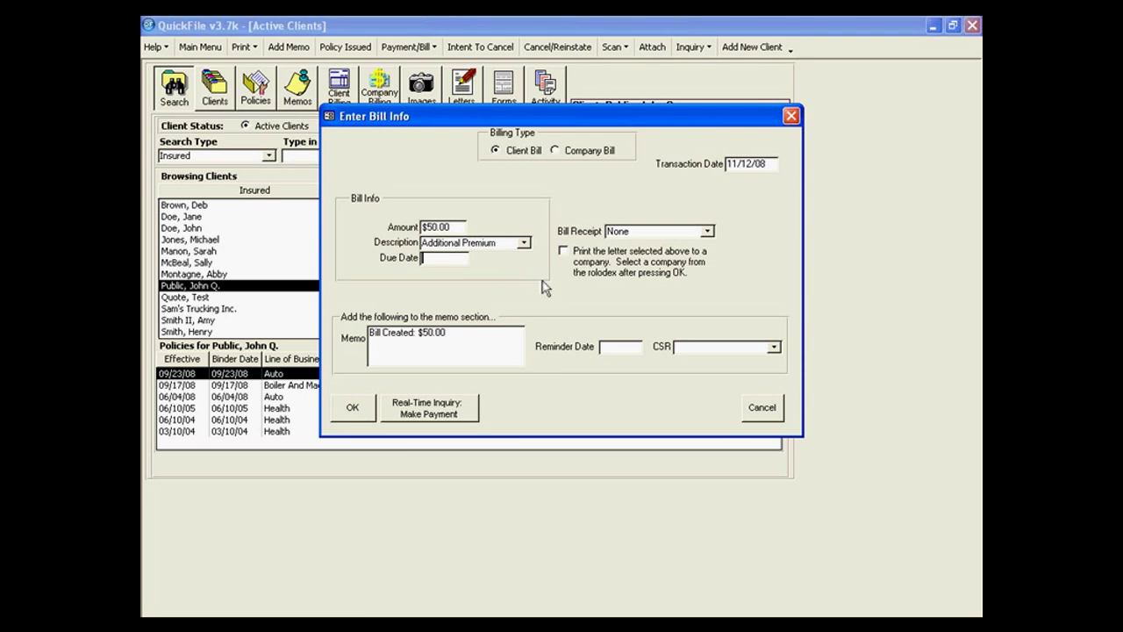
{"action": "type", "text": "11/30/08"}
{"action": "key", "text": "Tab"}
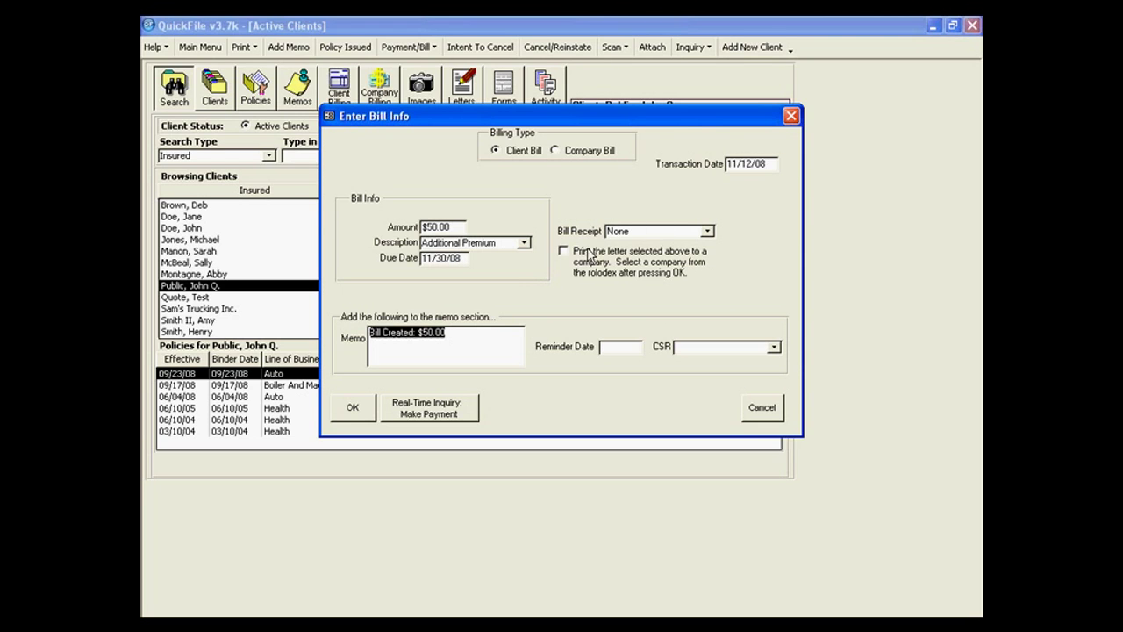
{"action": "left_click", "coordinate": [494, 336]}
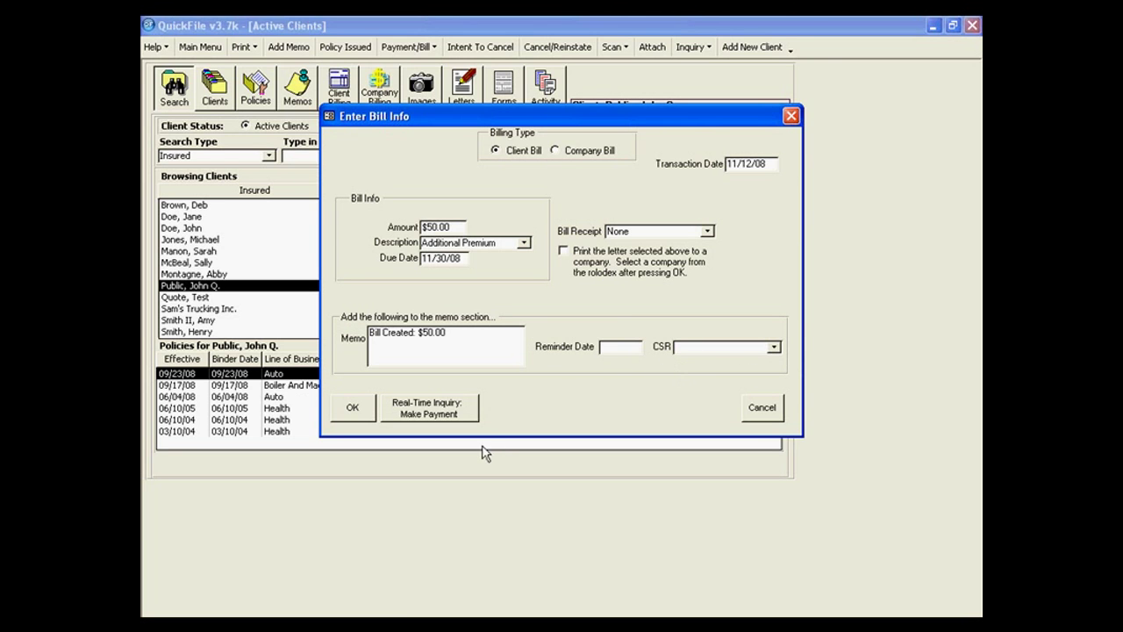
{"action": "left_click", "coordinate": [363, 416]}
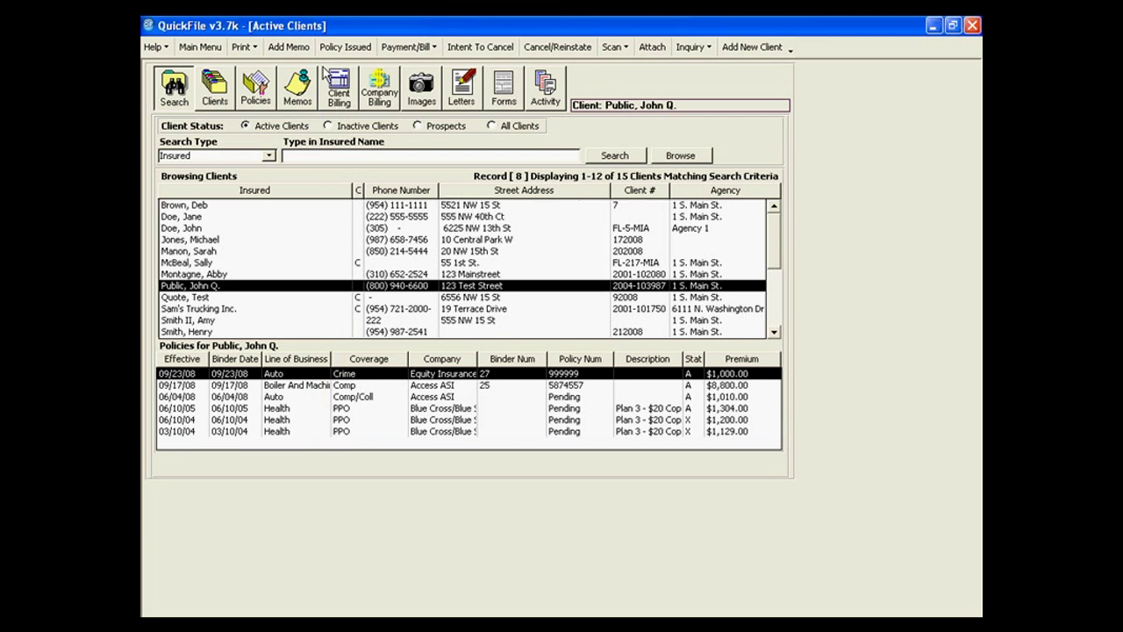
{"action": "left_click", "coordinate": [341, 91]}
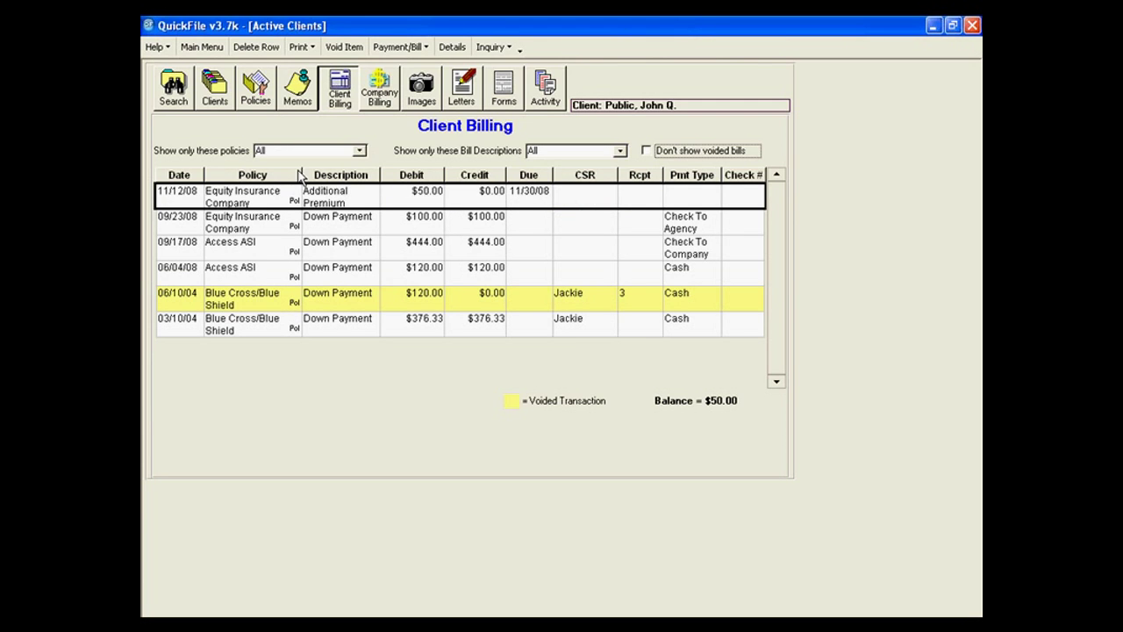
{"action": "left_click", "coordinate": [173, 91]}
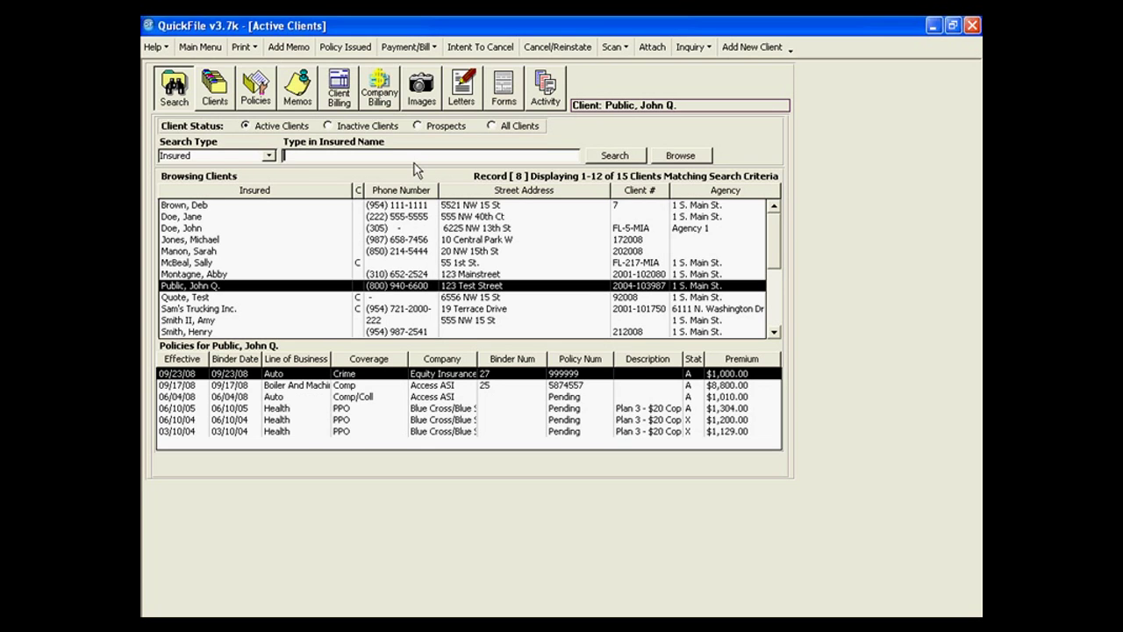
Start a Crime policy payment against the Additional Premium bill, then discard the $50.00 entry.
{"action": "left_click", "coordinate": [422, 56]}
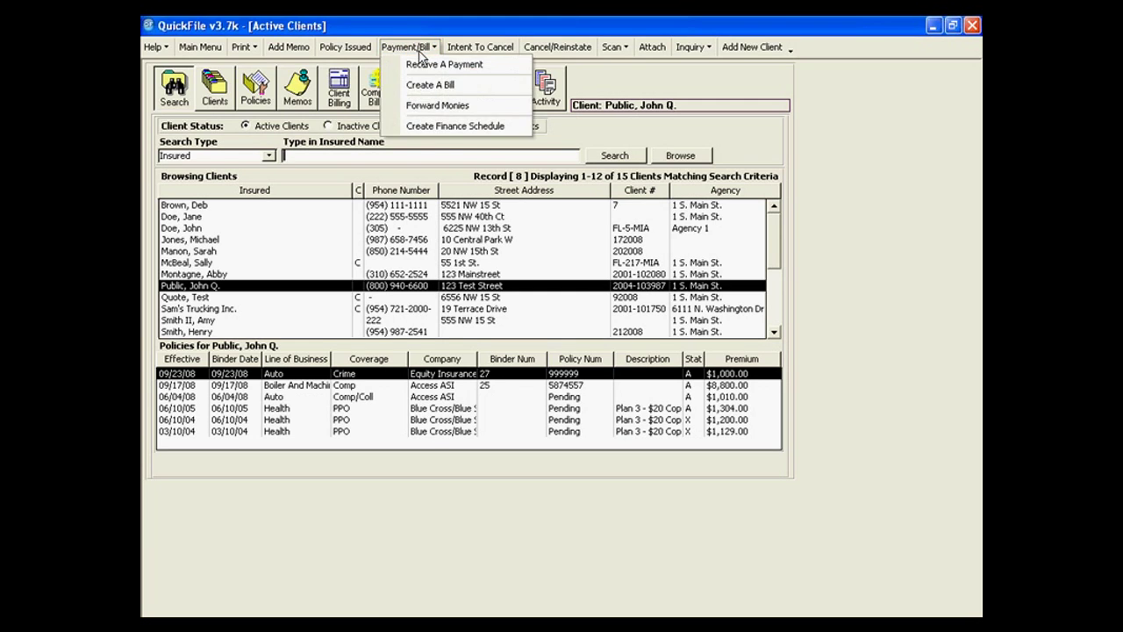
{"action": "left_click", "coordinate": [430, 66]}
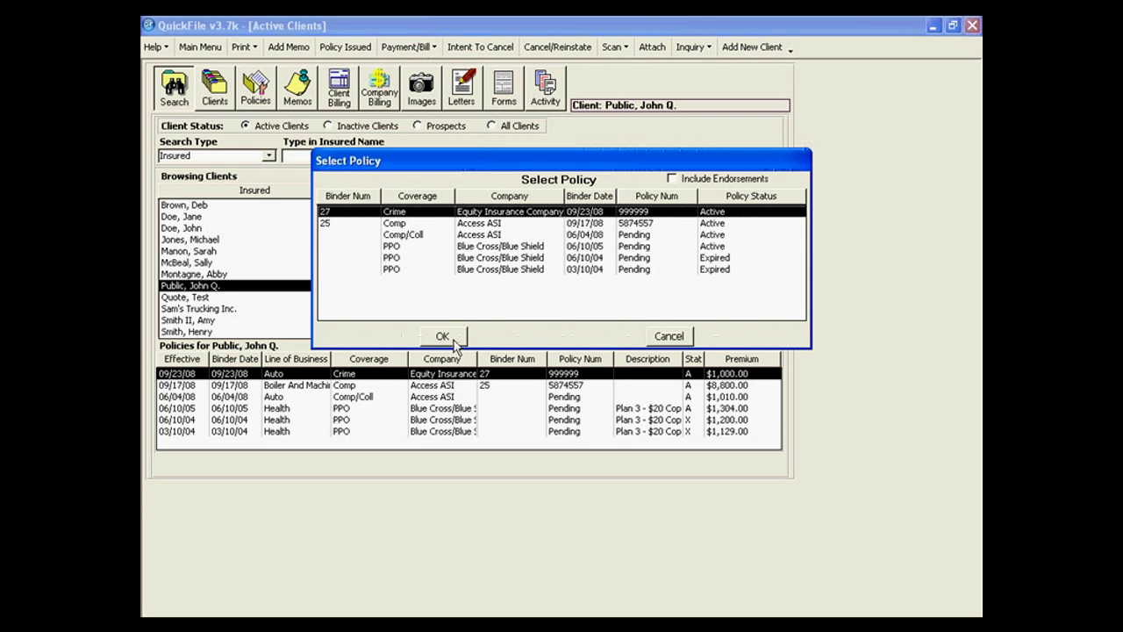
{"action": "left_click", "coordinate": [453, 341]}
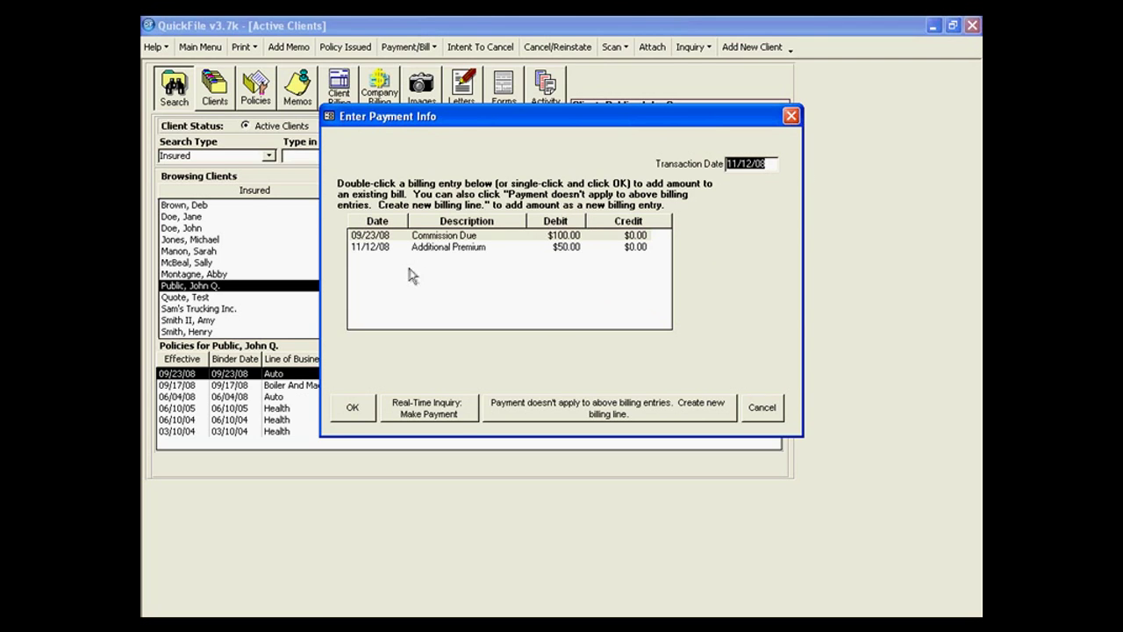
{"action": "left_click", "coordinate": [449, 250]}
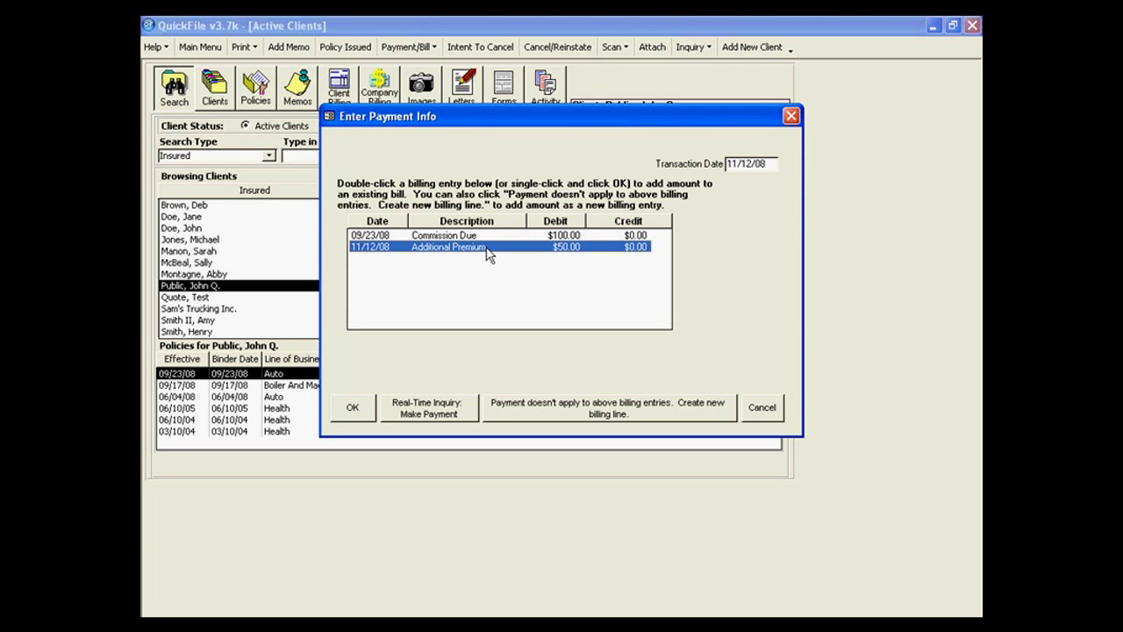
{"action": "left_click", "coordinate": [354, 407]}
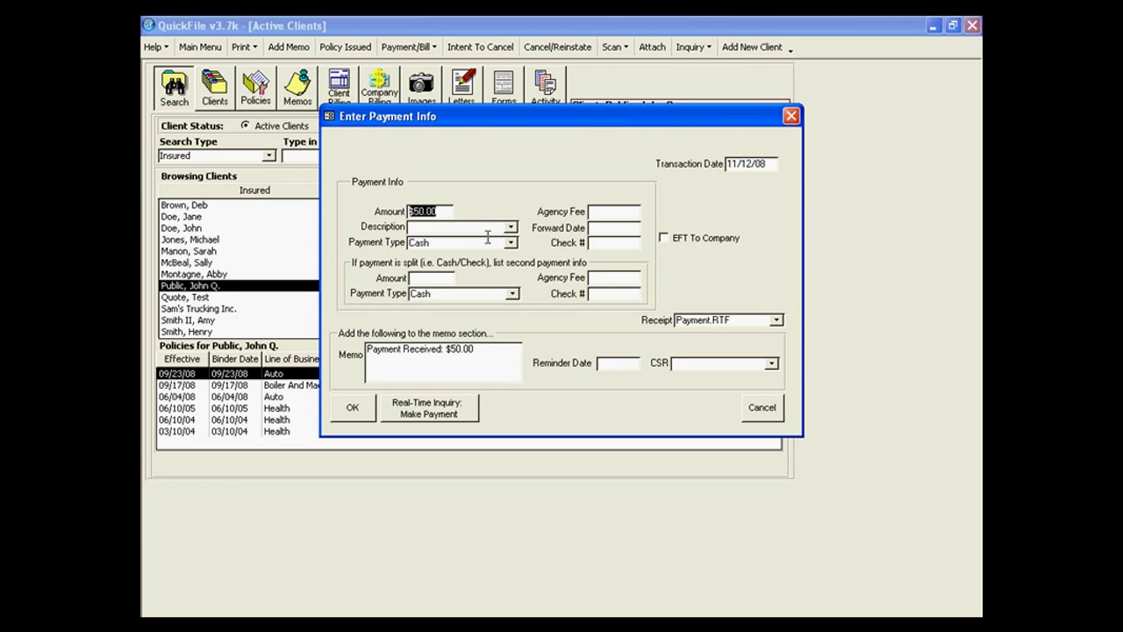
{"action": "left_click", "coordinate": [752, 415]}
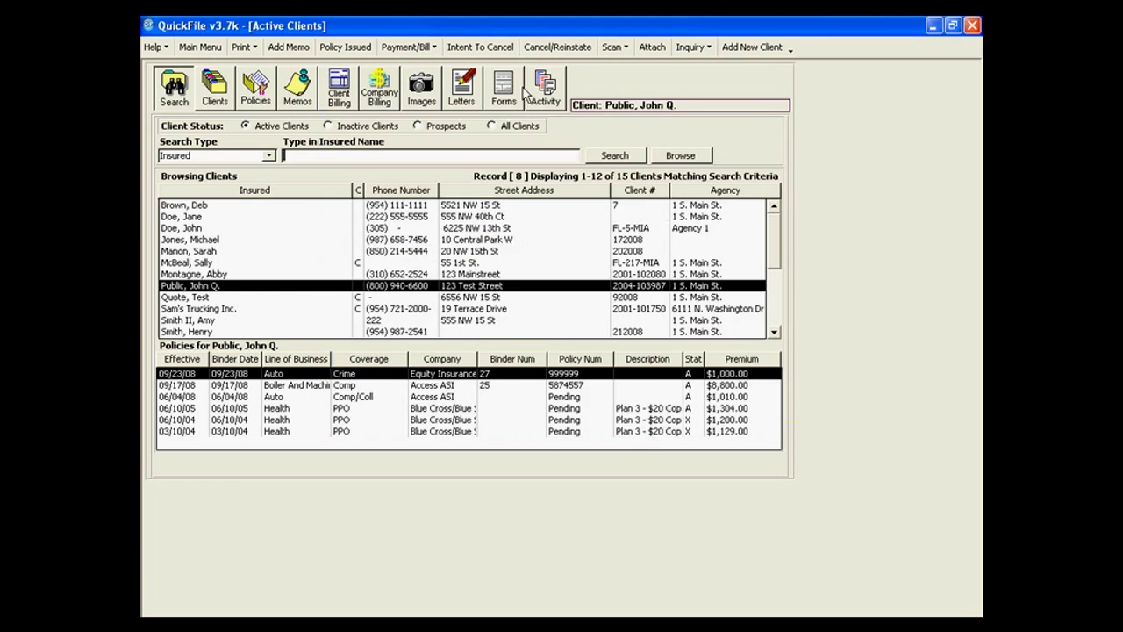
Restart the Crime policy payment as a new billing line of $100.00, described as Monthly Payment.
{"action": "left_click", "coordinate": [405, 47]}
{"action": "left_click", "coordinate": [439, 63]}
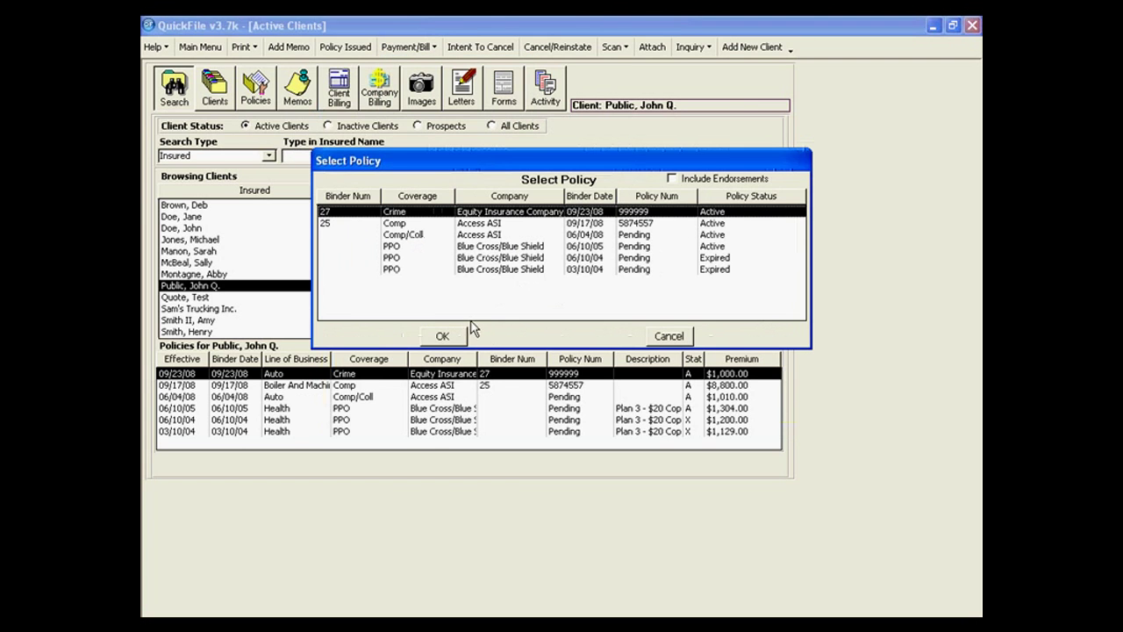
{"action": "left_click", "coordinate": [442, 336]}
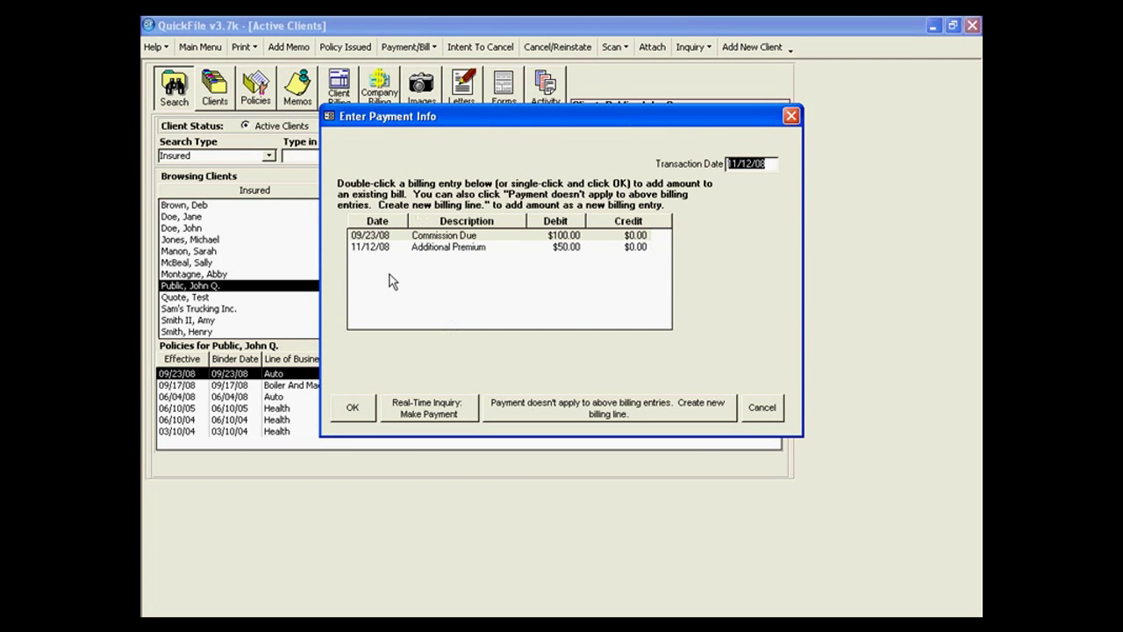
{"action": "left_click", "coordinate": [560, 413]}
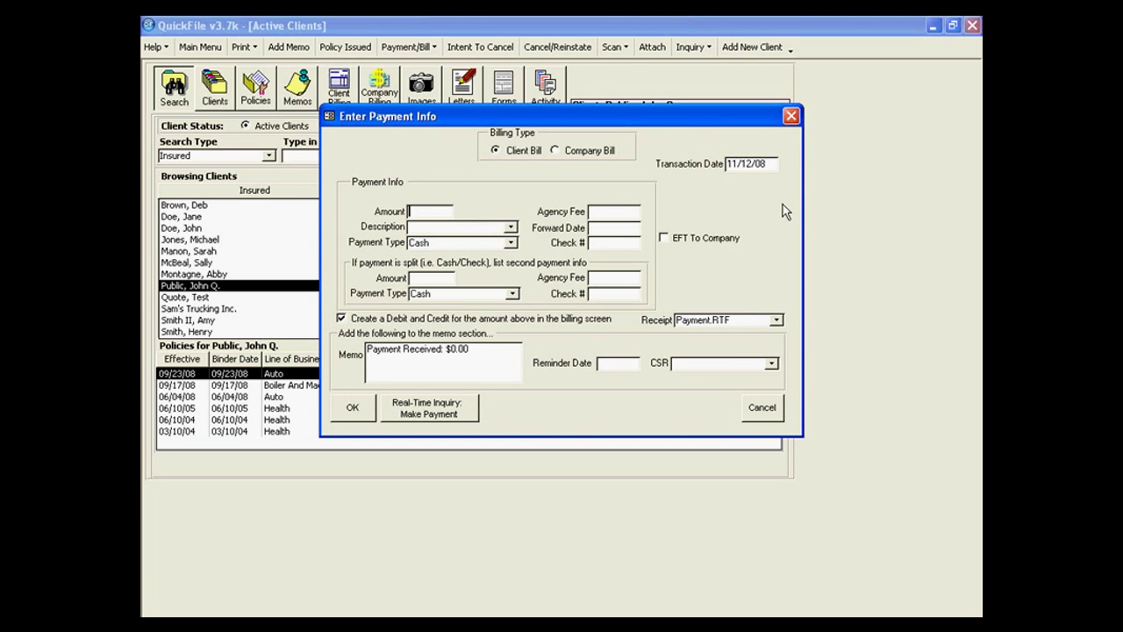
{"action": "type", "text": "100.00"}
{"action": "key", "text": "Tab"}
{"action": "left_click", "coordinate": [510, 227]}
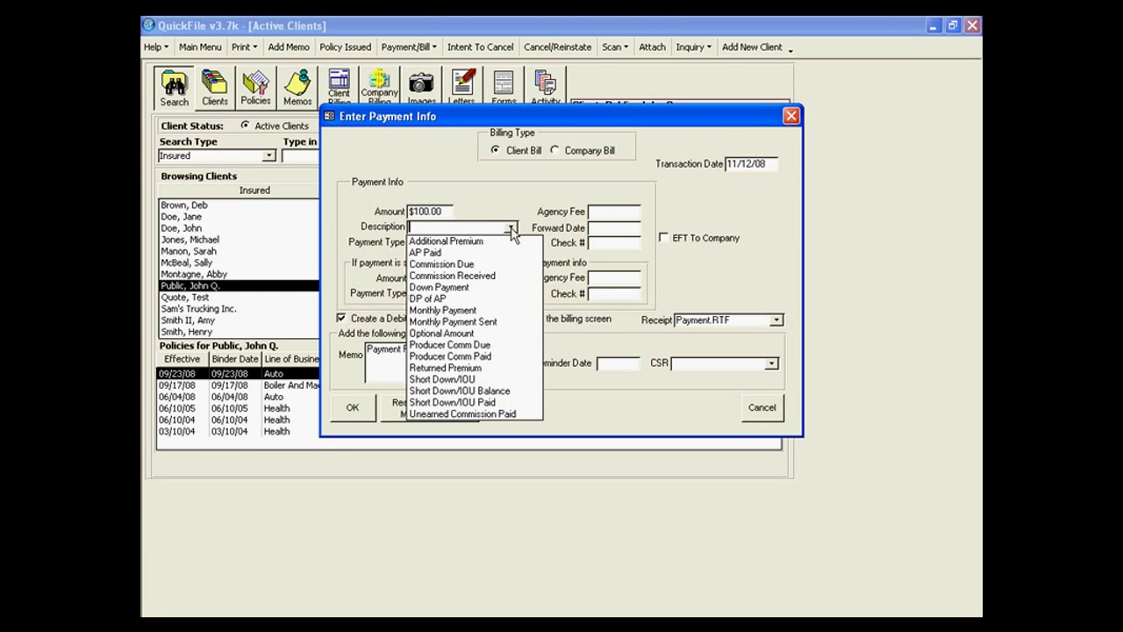
{"action": "left_click", "coordinate": [493, 310]}
{"action": "key", "text": "Tab"}
{"action": "key", "text": "Tab"}
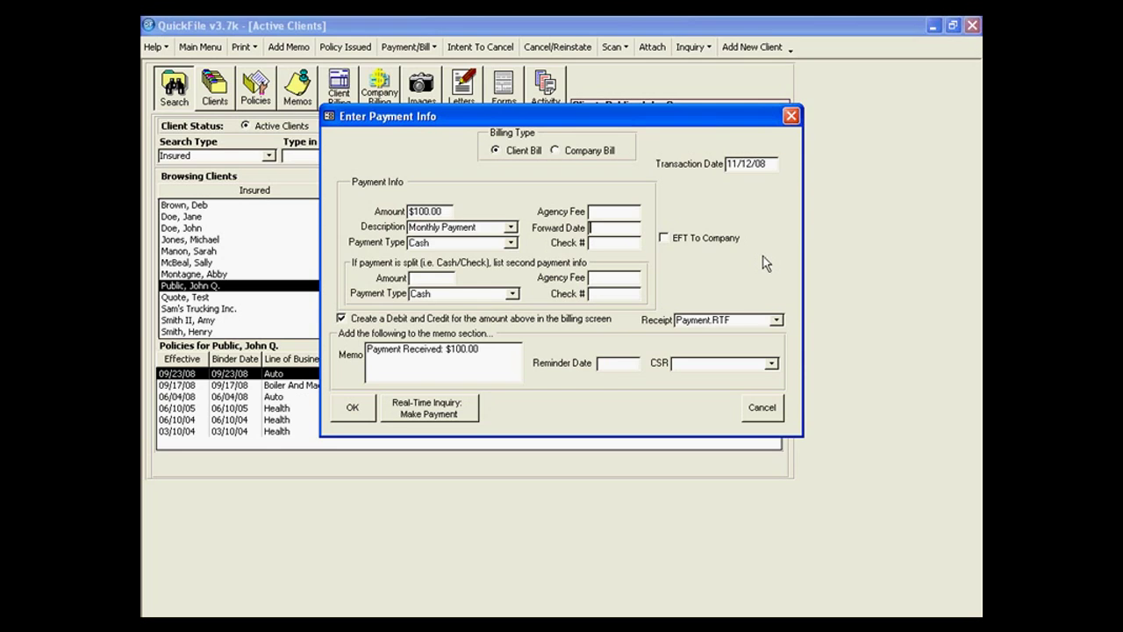
{"action": "left_click", "coordinate": [512, 245]}
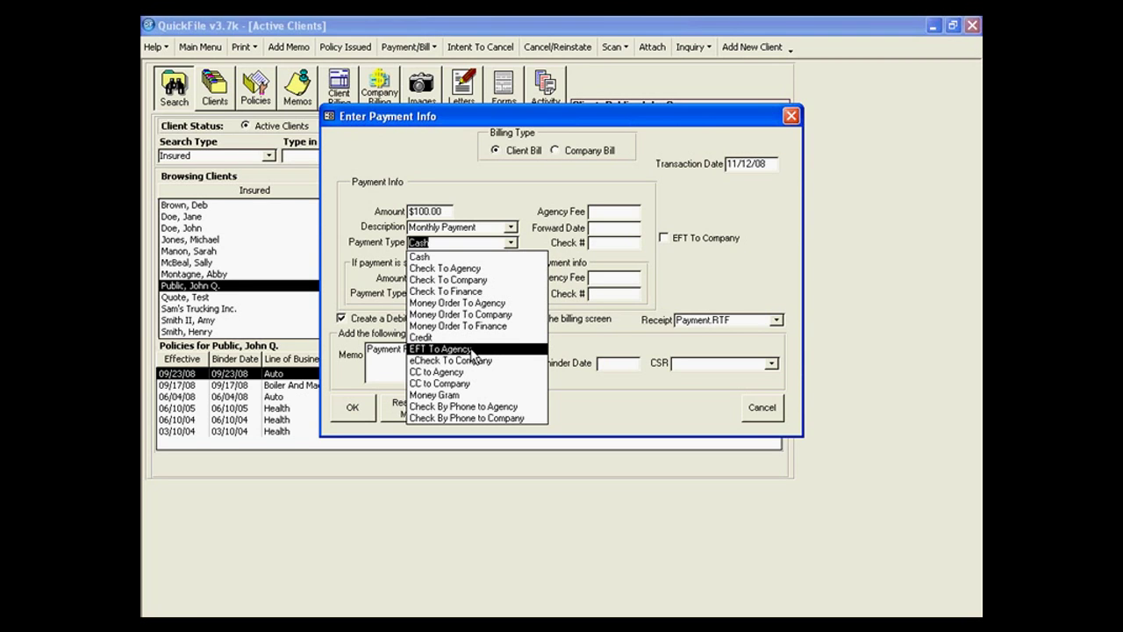
Keep $100.00 as Cash and add a $20.00 Check To Agency split with its check number.
{"action": "key", "text": "Escape"}
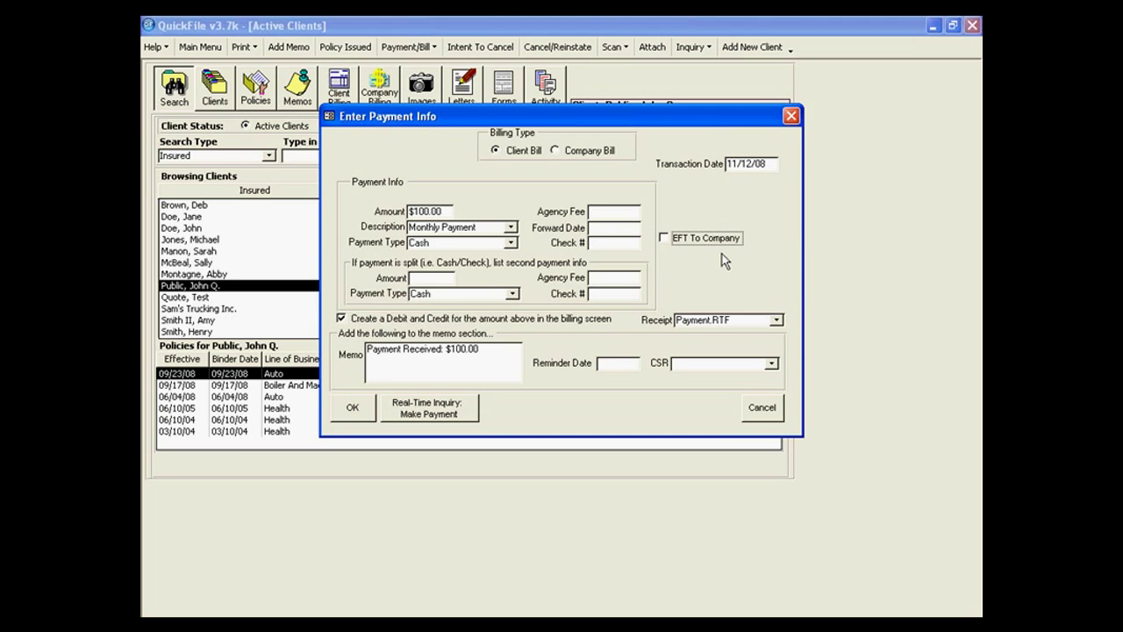
{"action": "key", "text": "Tab"}
{"action": "type", "text": "20.00"}
{"action": "key", "text": "Tab"}
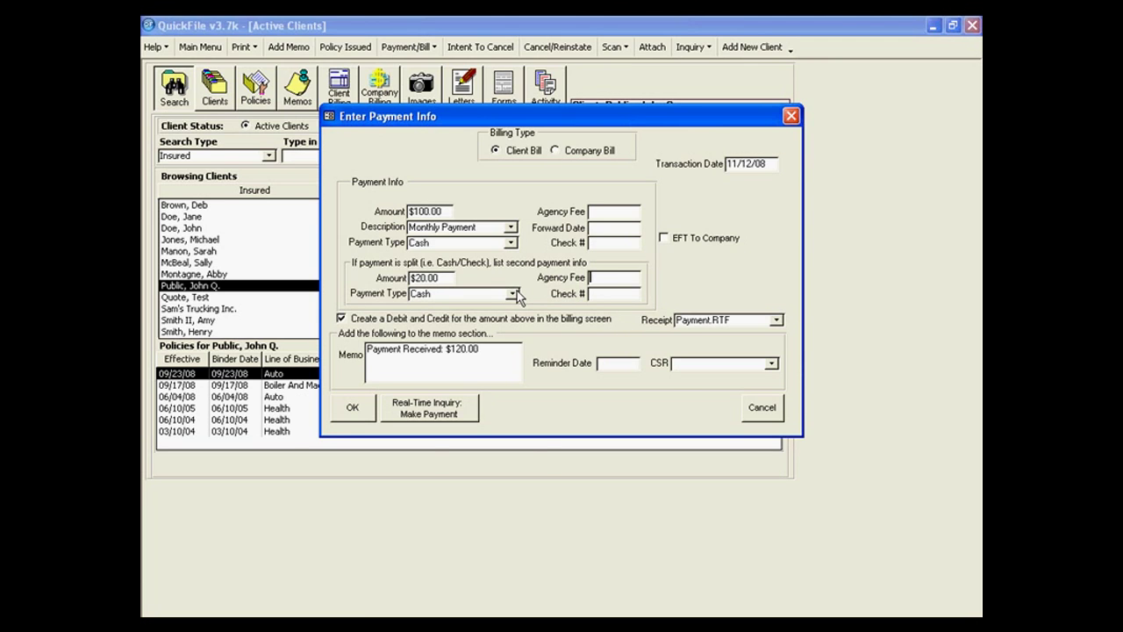
{"action": "left_click", "coordinate": [511, 293]}
{"action": "left_click", "coordinate": [503, 322]}
{"action": "key", "text": "Tab"}
{"action": "type", "text": "65241"}
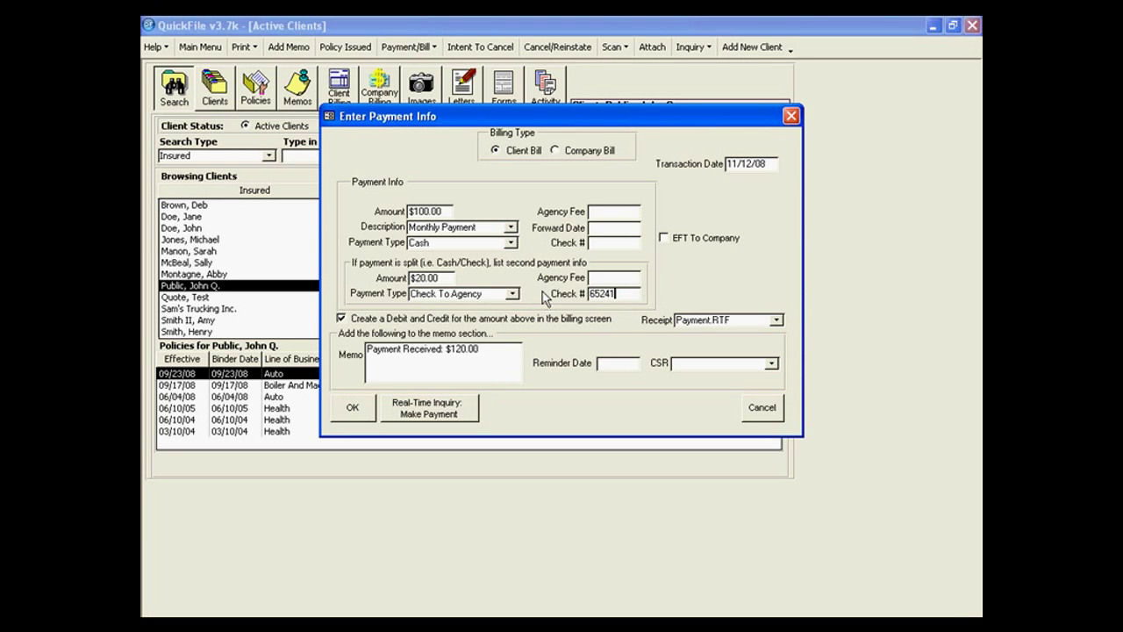
{"action": "key", "text": "Tab"}
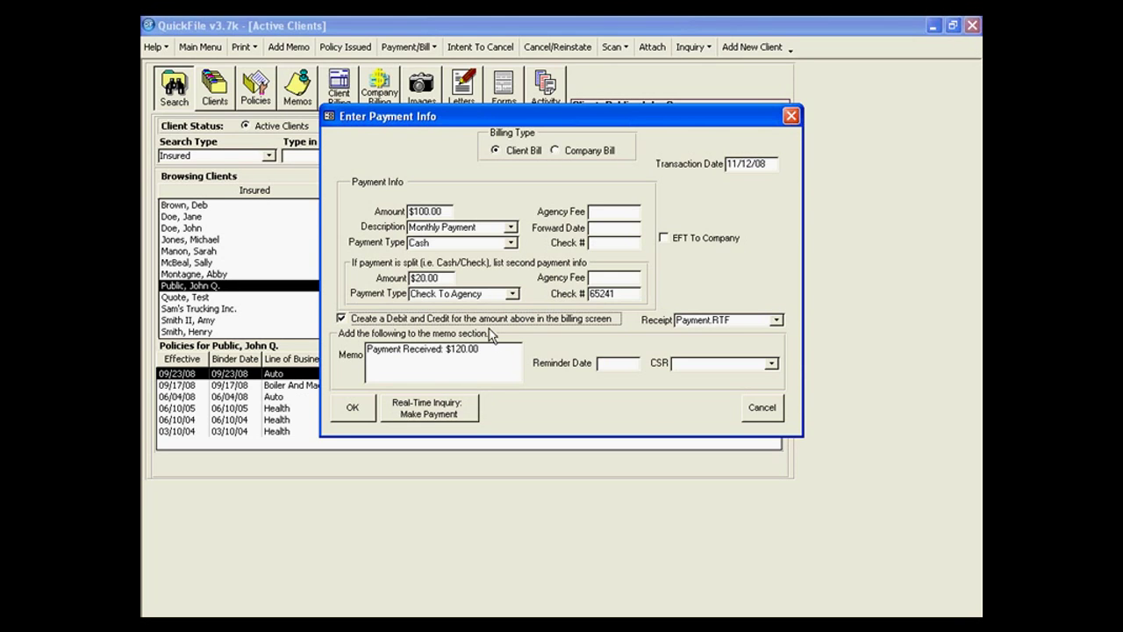
Turn off debit and credit creation, keep Payment.RTF as the receipt, and assign a CSR.
{"action": "left_click", "coordinate": [341, 318]}
{"action": "left_click", "coordinate": [775, 320]}
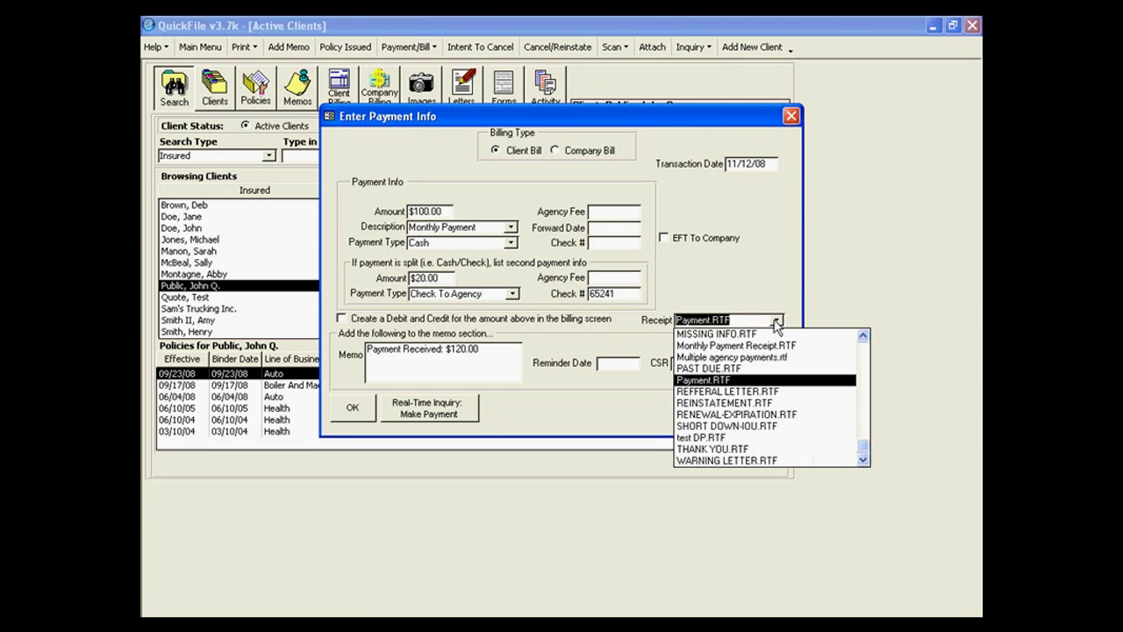
{"action": "left_click", "coordinate": [865, 409]}
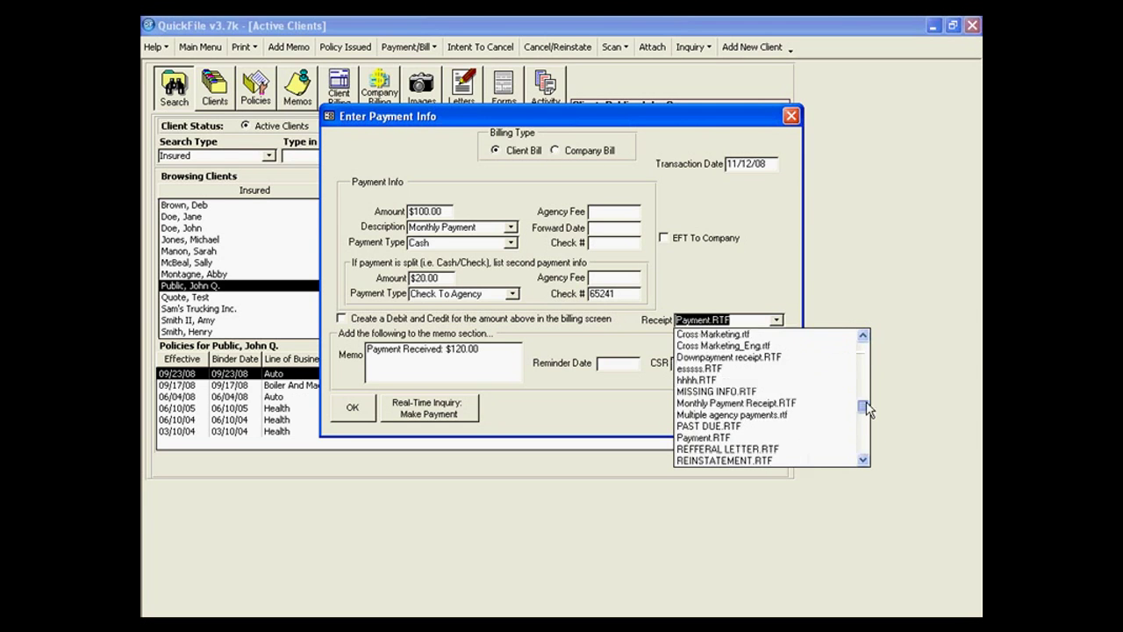
{"action": "scroll", "coordinate": [865, 409], "scroll_direction": "up", "scroll_amount": 4}
{"action": "left_click", "coordinate": [751, 290]}
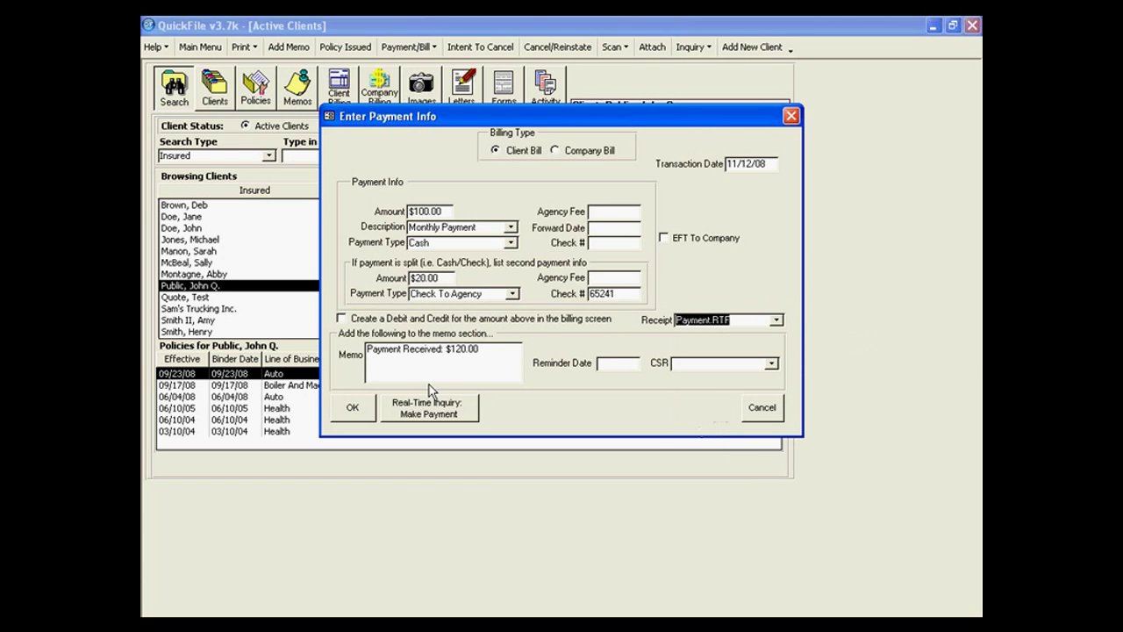
{"action": "left_click", "coordinate": [772, 363]}
{"action": "left_click", "coordinate": [702, 391]}
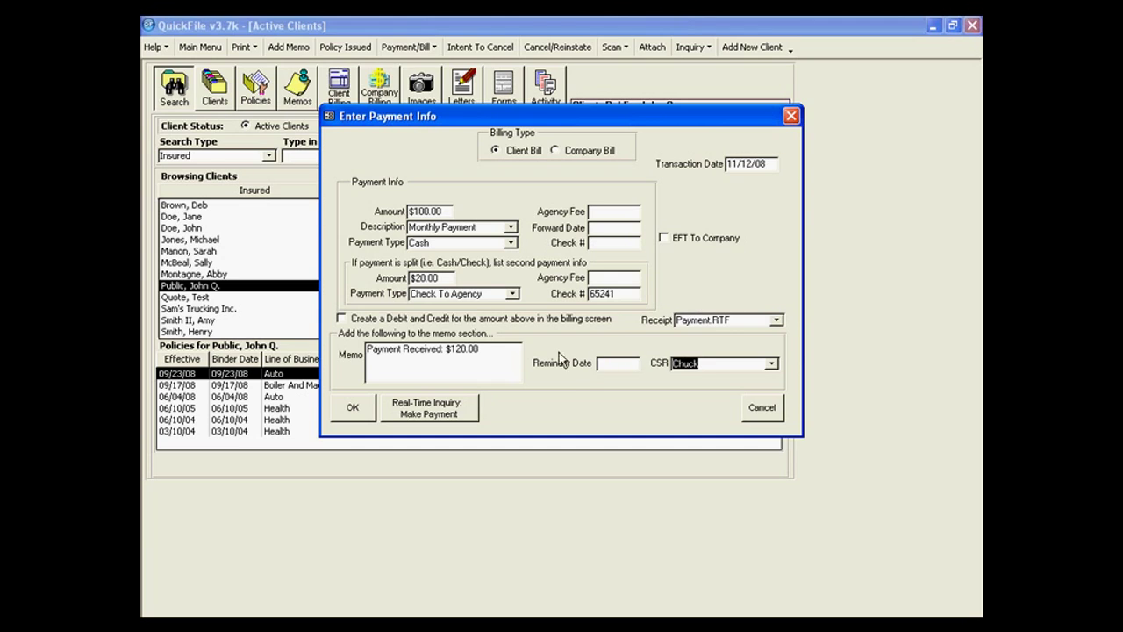
Turn debit and credit creation back on, then cancel the payment without recording it.
{"action": "left_click", "coordinate": [346, 326]}
{"action": "left_click", "coordinate": [343, 319]}
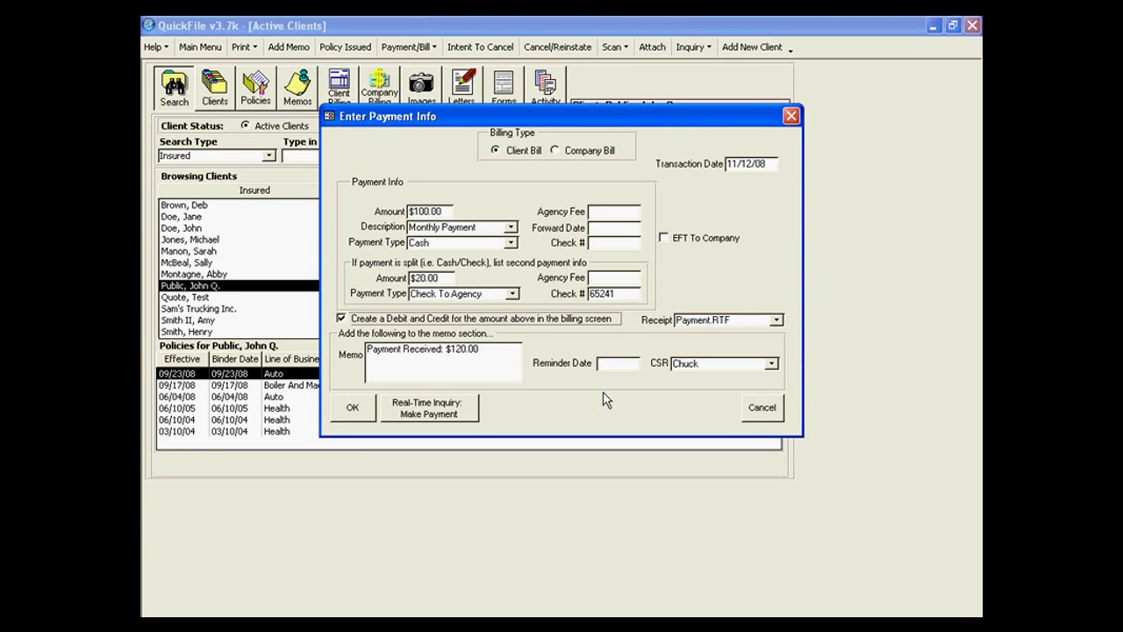
{"action": "left_click", "coordinate": [342, 318]}
{"action": "left_click", "coordinate": [341, 319]}
{"action": "left_click", "coordinate": [759, 409]}
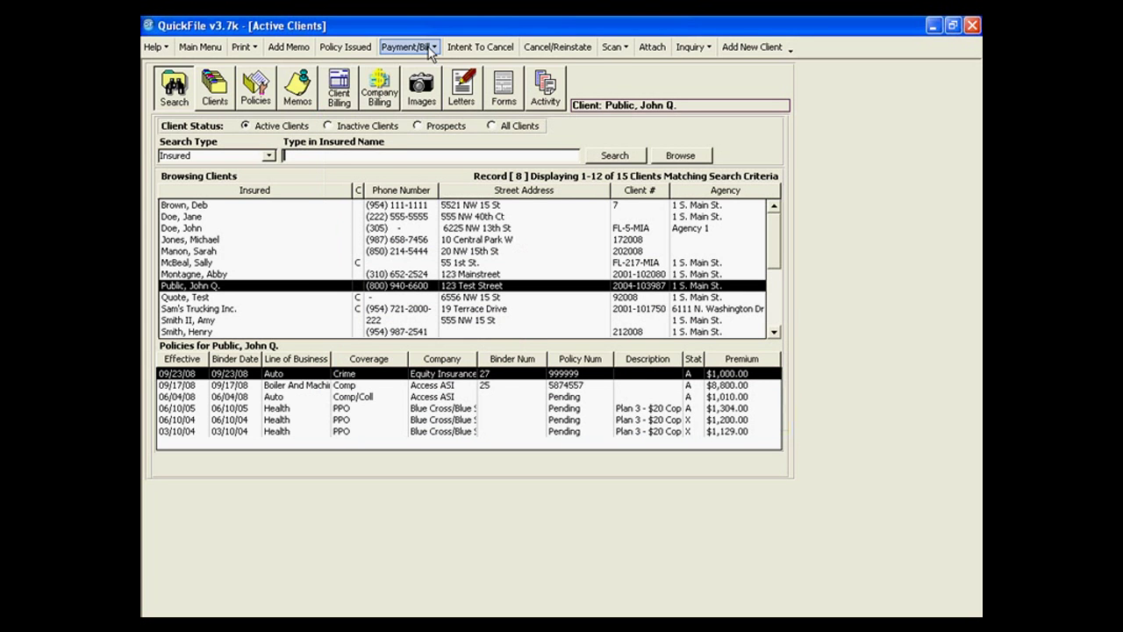
Start an Intent To Cancel notice for the active 06/10/05 PPO policy.
{"action": "left_click", "coordinate": [430, 49]}
{"action": "left_click", "coordinate": [504, 51]}
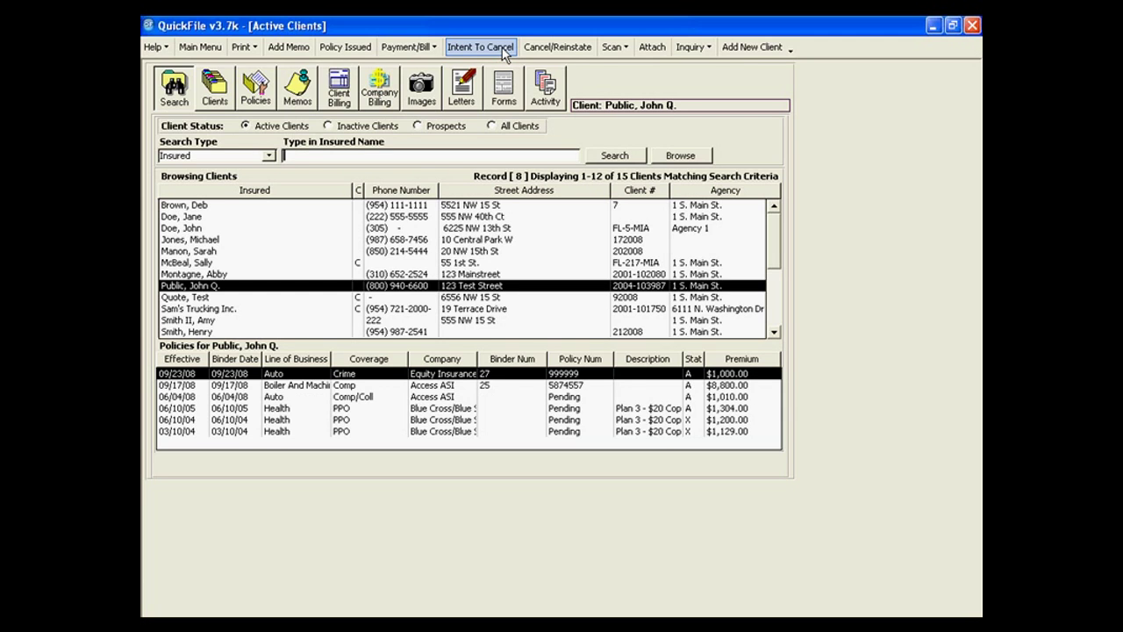
{"action": "left_click", "coordinate": [504, 50]}
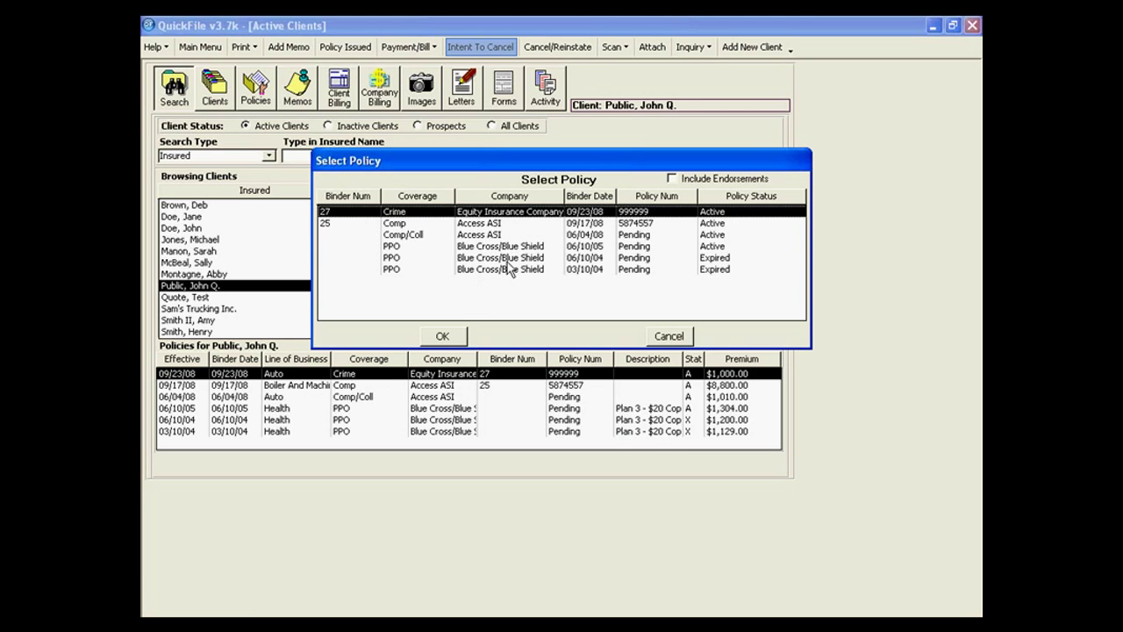
{"action": "left_click", "coordinate": [505, 247]}
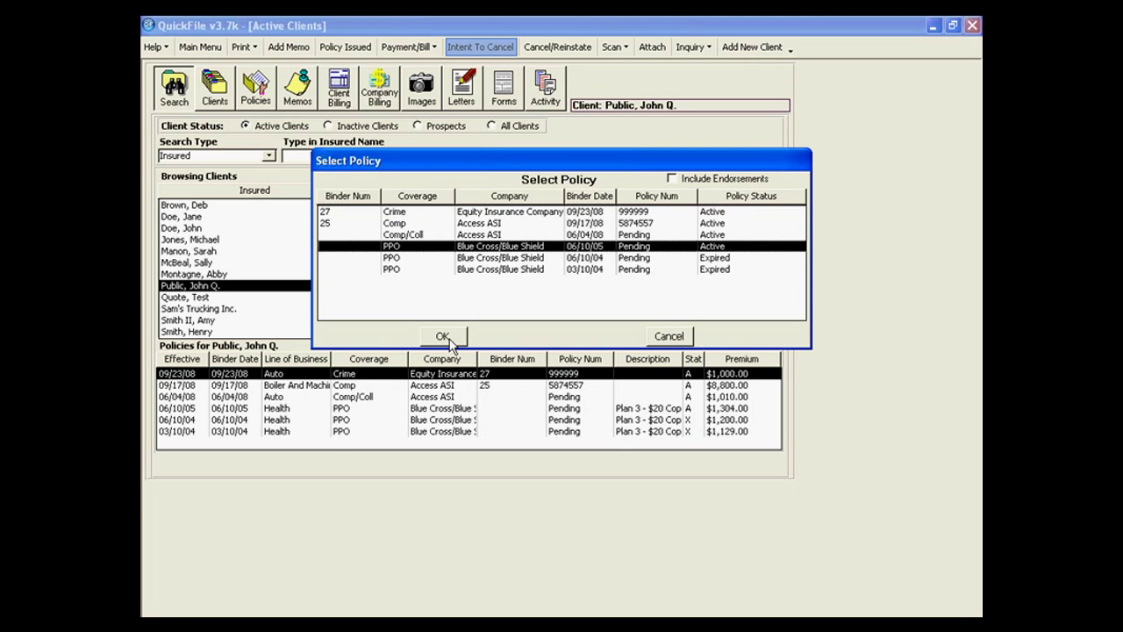
{"action": "left_click", "coordinate": [443, 337]}
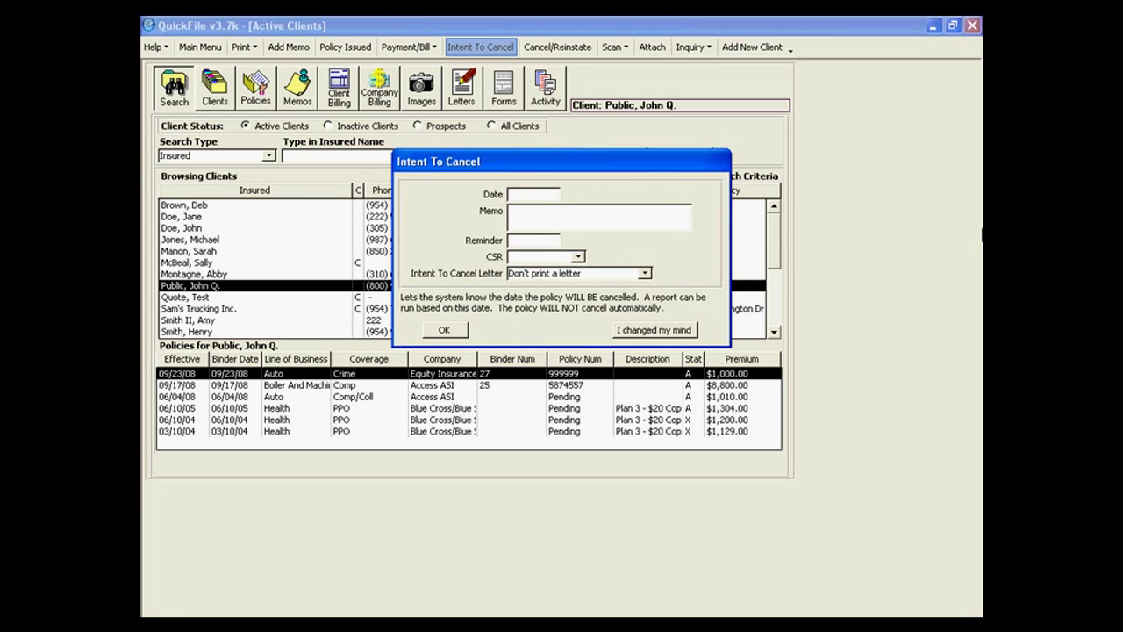
Set the cancellation date to 11/30/08 and add '-actually cancel' and '--call double check' to the memo.
{"action": "type", "text": "11/30/08"}
{"action": "key", "text": "Tab"}
{"action": "left_click", "coordinate": [632, 212]}
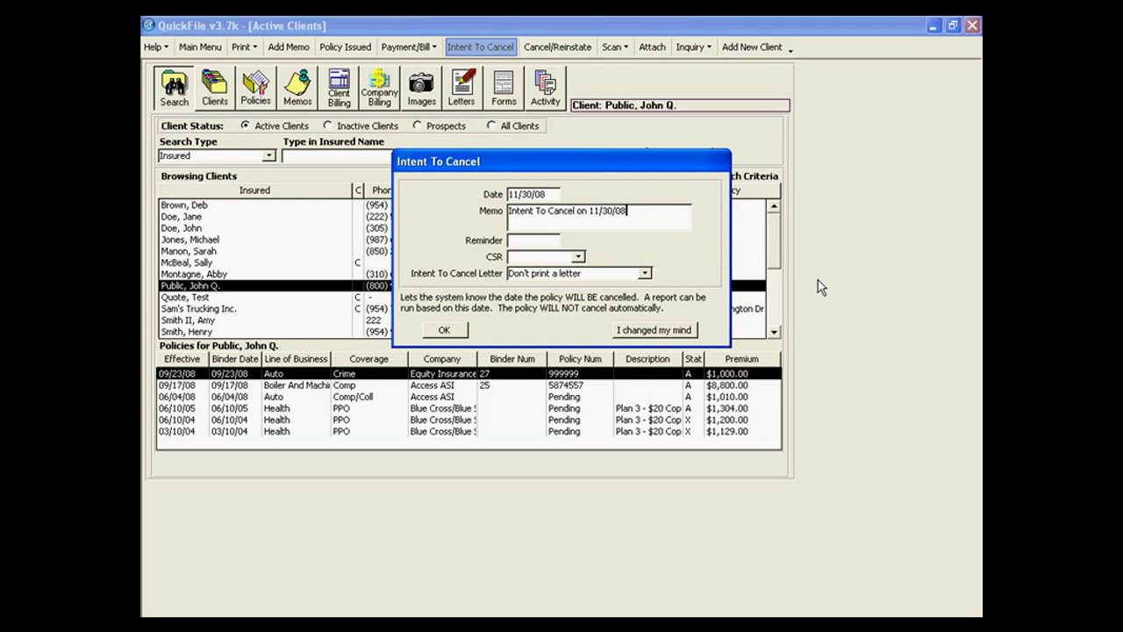
{"action": "type", "text": "-actually cancel"}
{"action": "left_click", "coordinate": [513, 237]}
{"action": "type", "text": "--call d"}
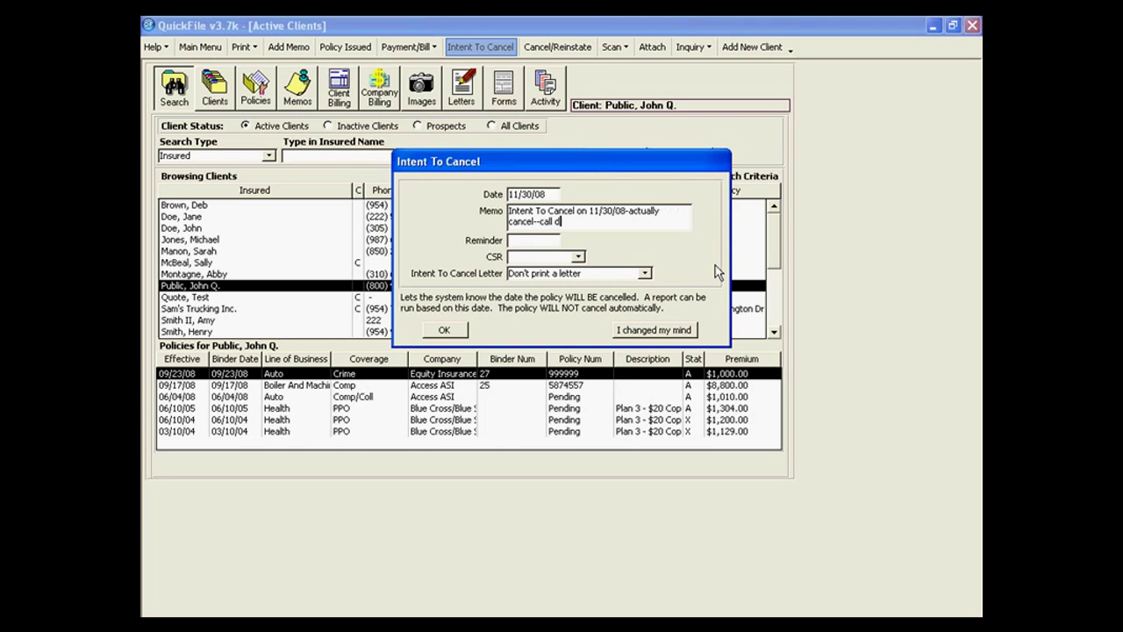
{"action": "type", "text": "ouble check"}
Assign Csr Test 2, choose no printed letter, and record the intent to cancel.
{"action": "left_click", "coordinate": [579, 256]}
{"action": "left_click", "coordinate": [567, 298]}
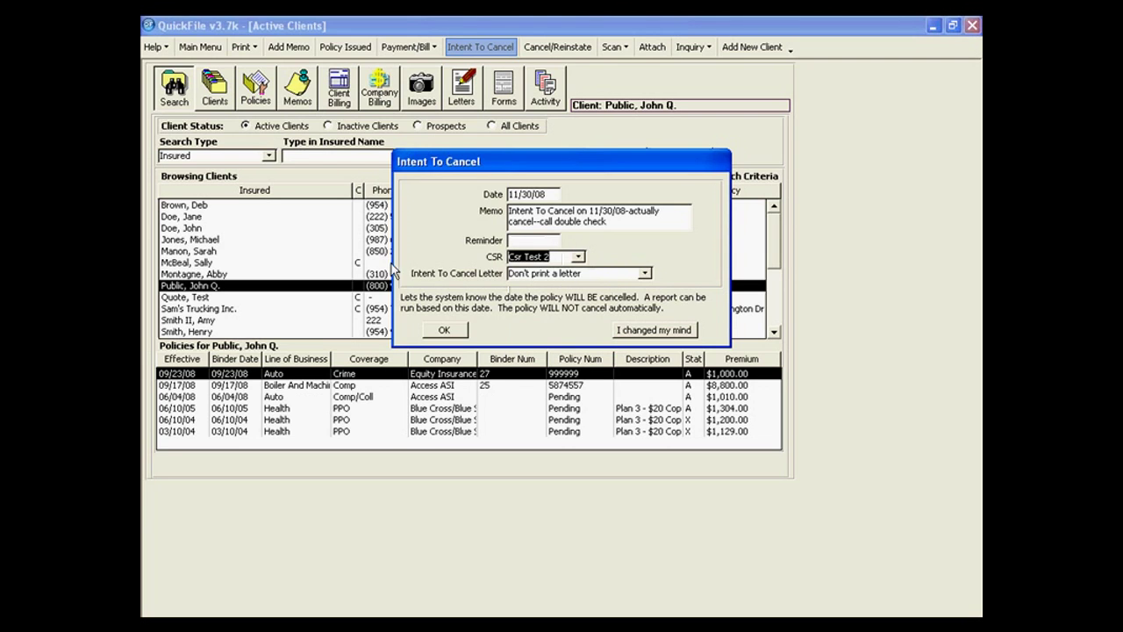
{"action": "left_click", "coordinate": [645, 273]}
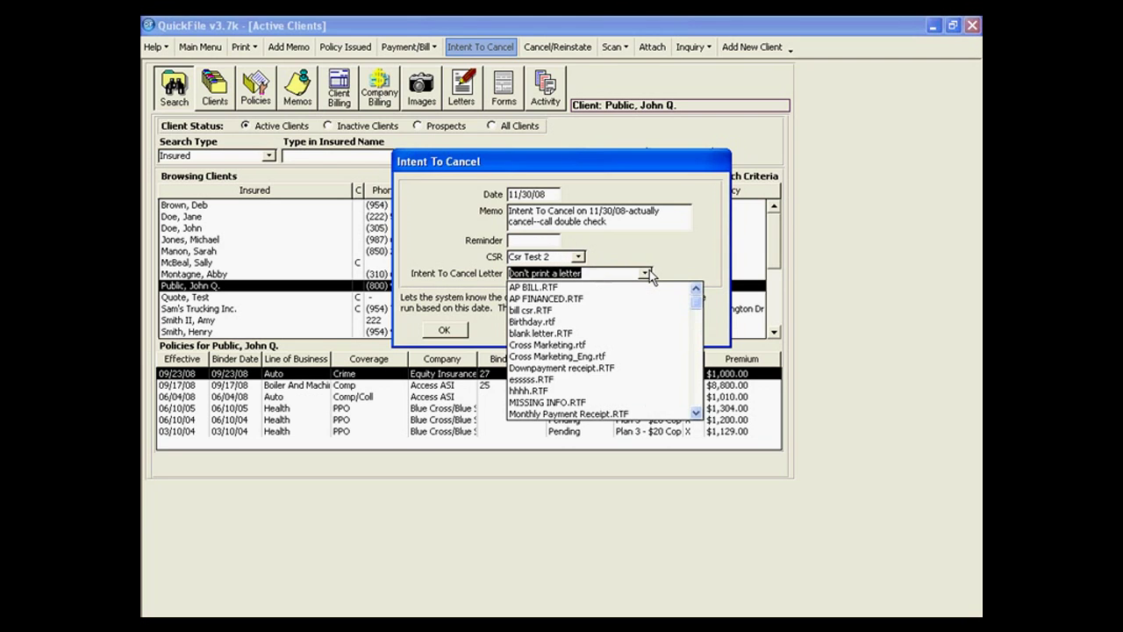
{"action": "left_click", "coordinate": [647, 274]}
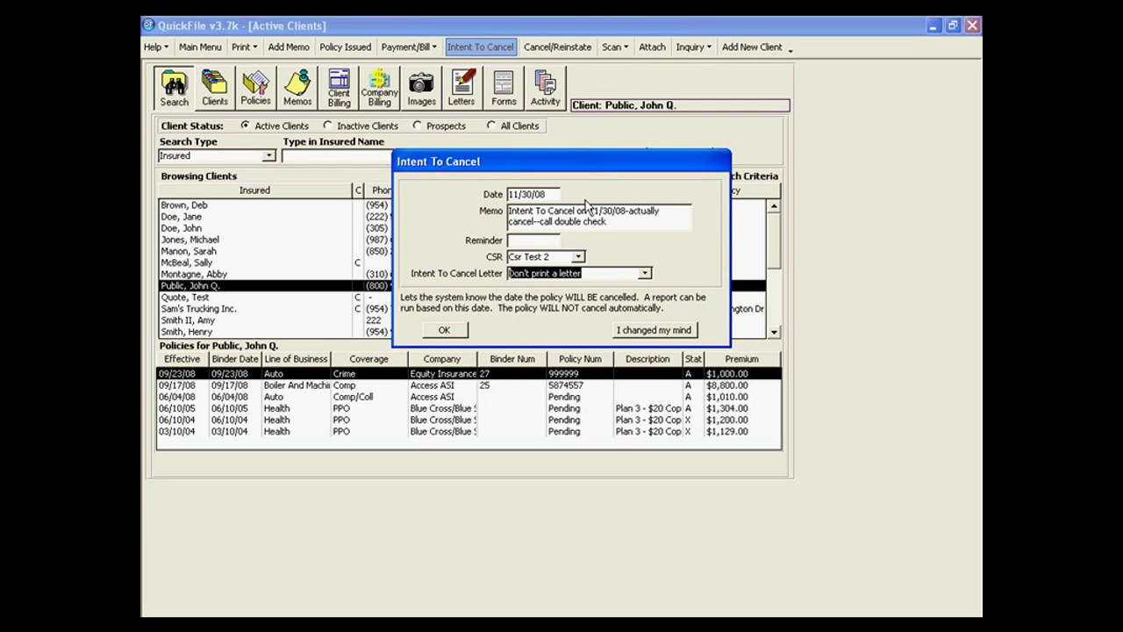
{"action": "left_click", "coordinate": [446, 331]}
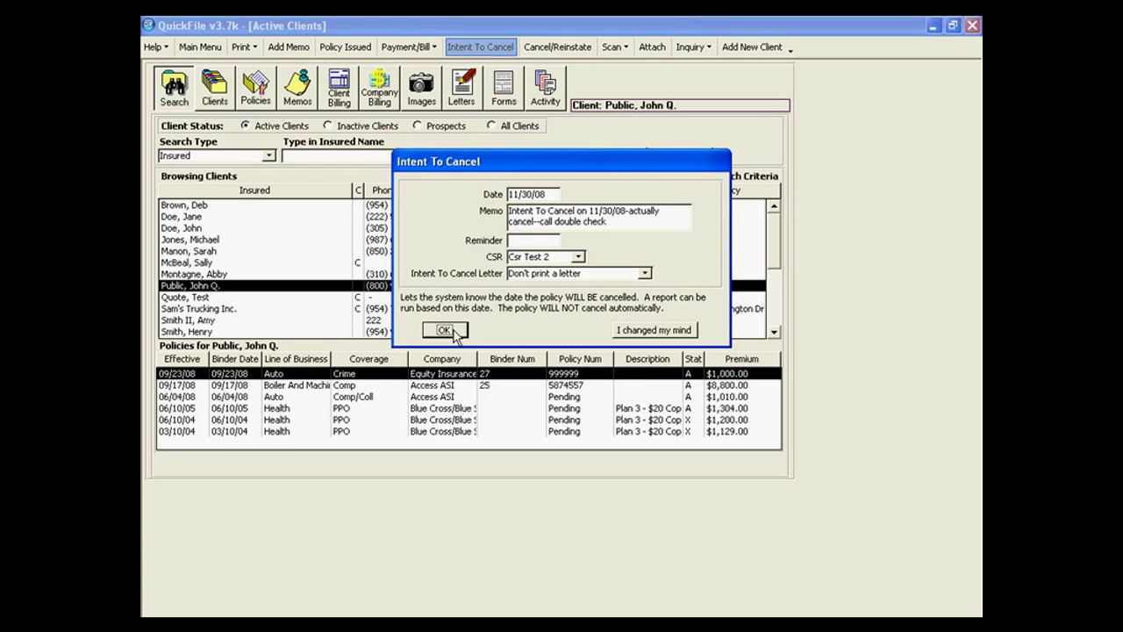
{"action": "left_click", "coordinate": [260, 87]}
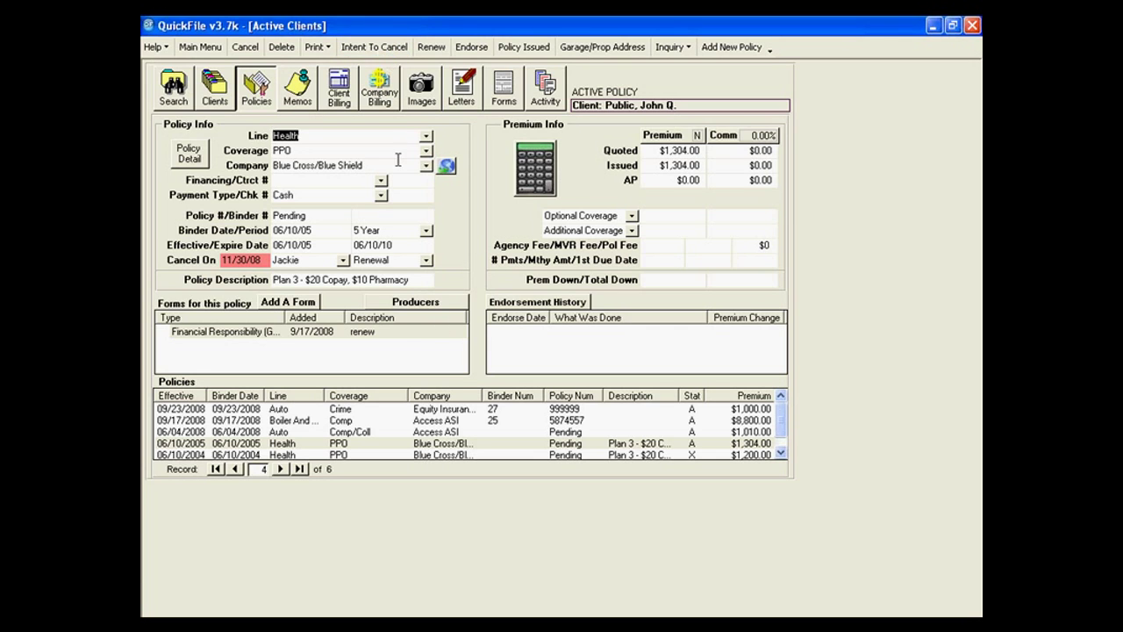
Reopen the Intent To Cancel settings from the Health PPO policy screen.
{"action": "left_click", "coordinate": [387, 47]}
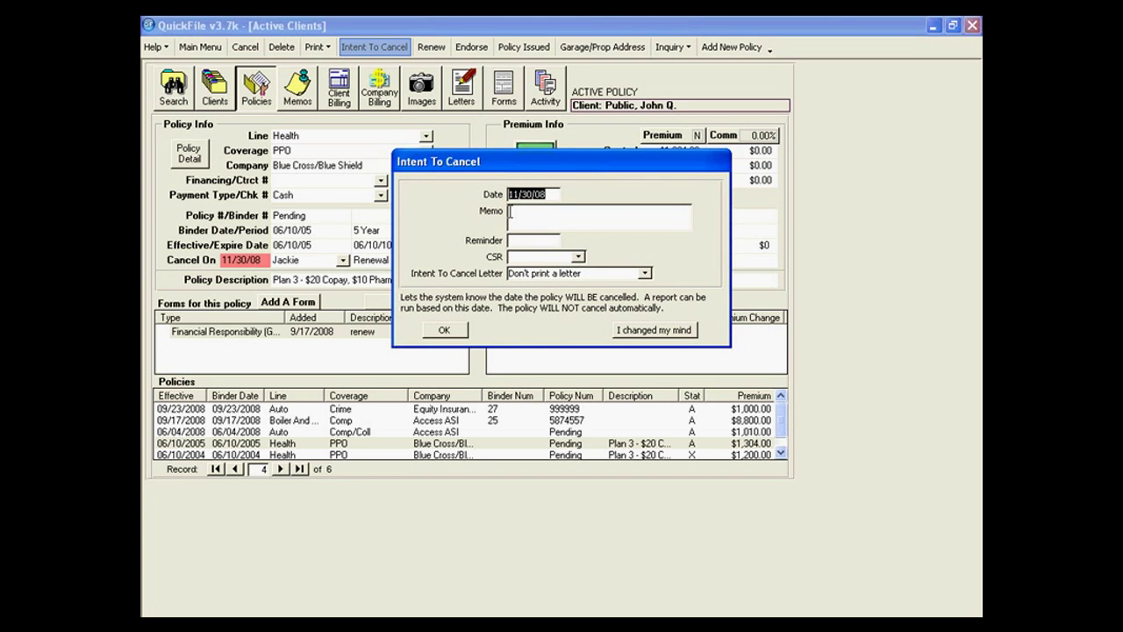
Withdraw the PPO policy's 11/30/08 intent to cancel and go back to the search list.
{"action": "left_click", "coordinate": [632, 332]}
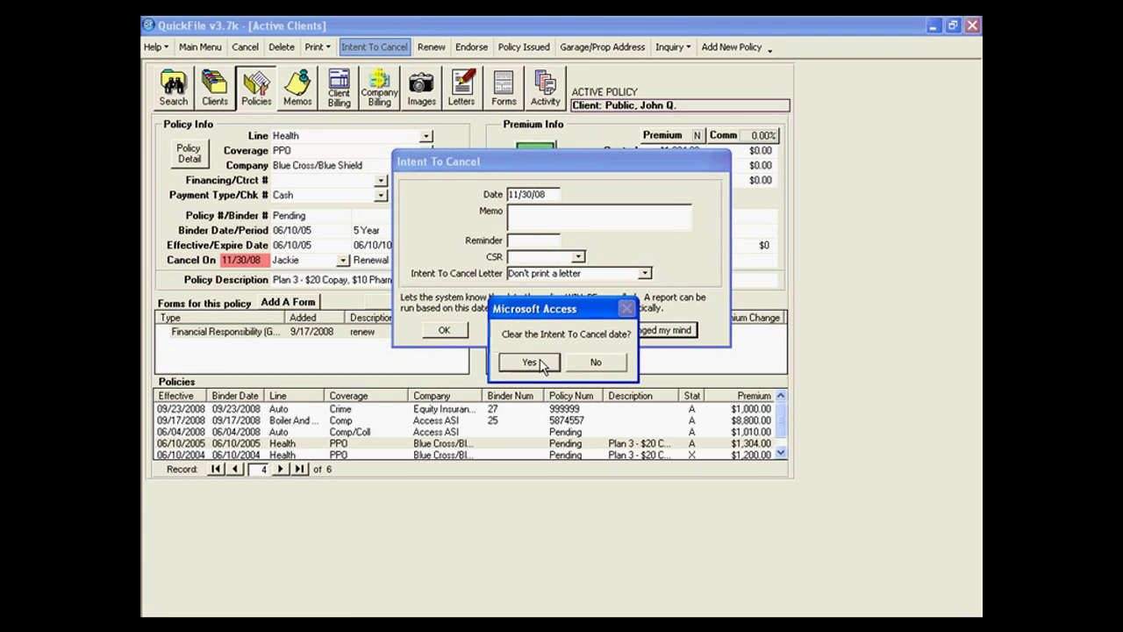
{"action": "left_click", "coordinate": [540, 362]}
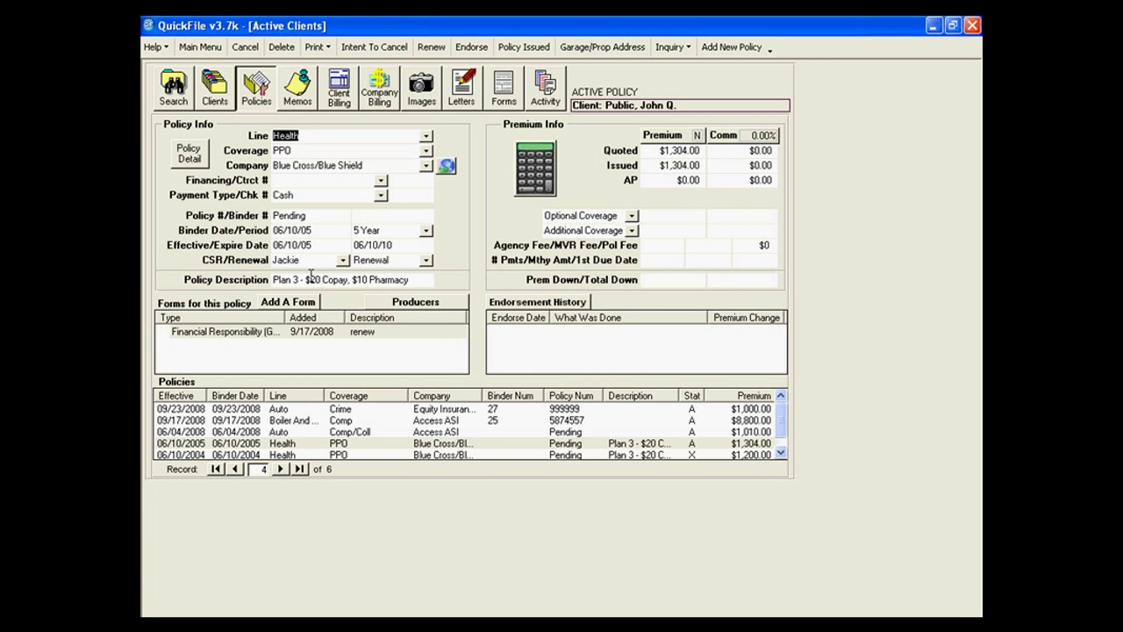
{"action": "left_click", "coordinate": [180, 91]}
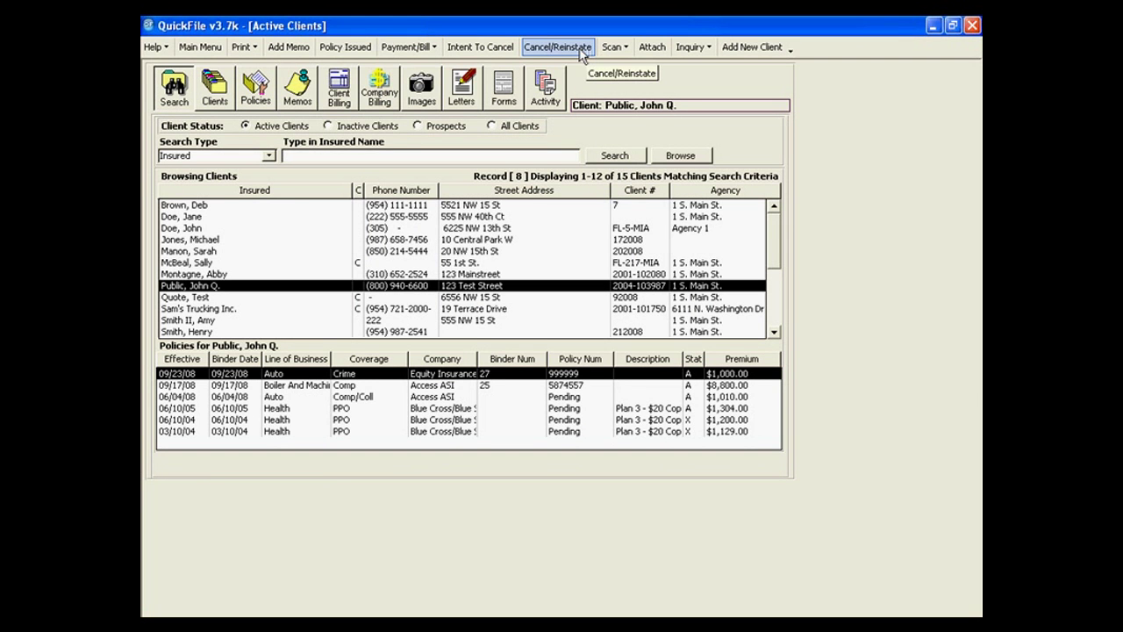
Cancel the 06/04/08 Comp/Coll auto policy pro rata as of 11/12/08.
{"action": "left_click", "coordinate": [586, 50]}
{"action": "left_click", "coordinate": [537, 234]}
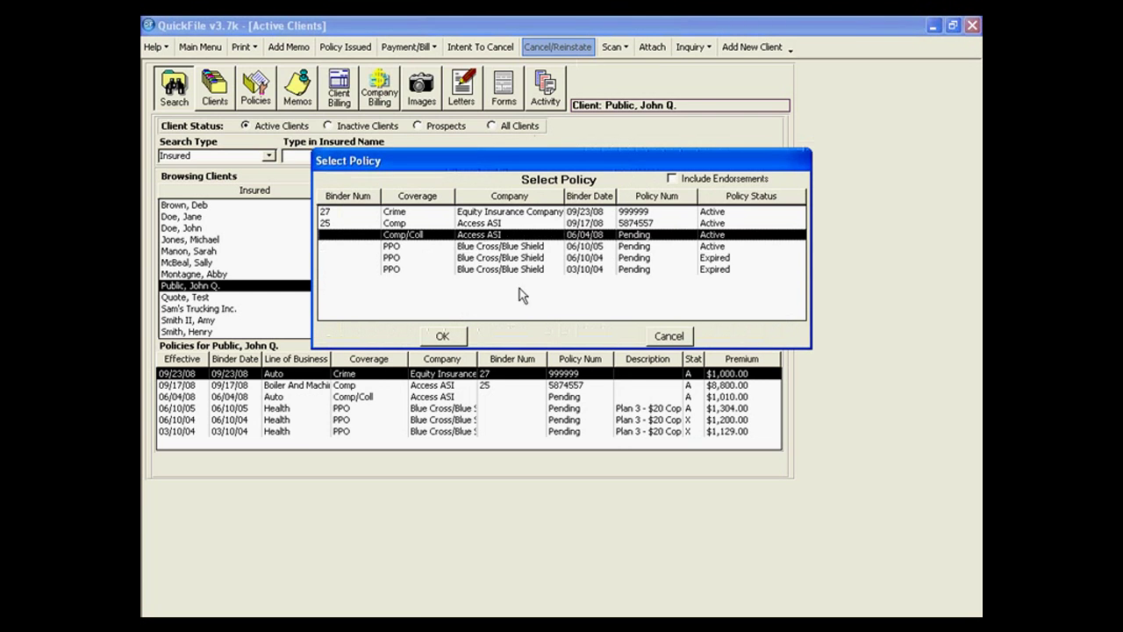
{"action": "left_click", "coordinate": [443, 338]}
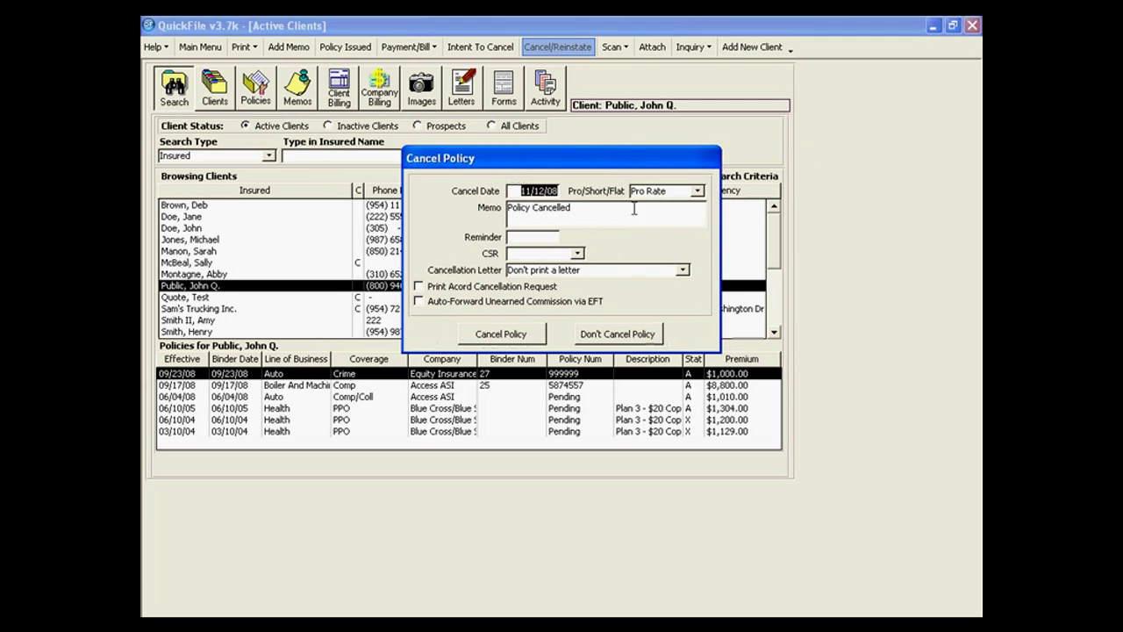
{"action": "left_click", "coordinate": [699, 193]}
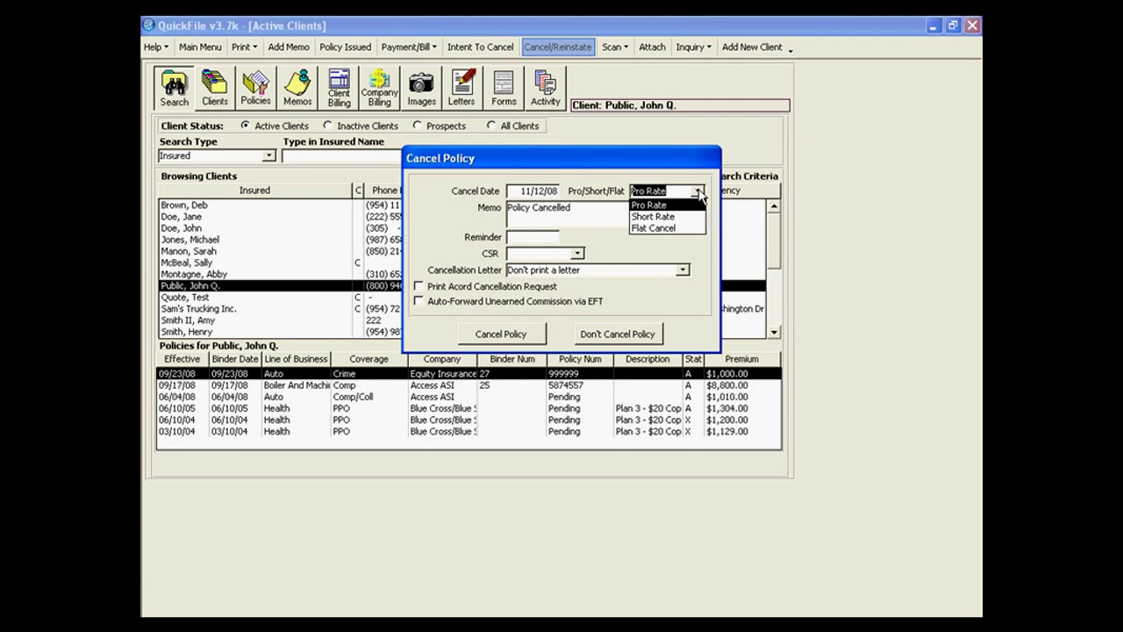
{"action": "left_click", "coordinate": [699, 193]}
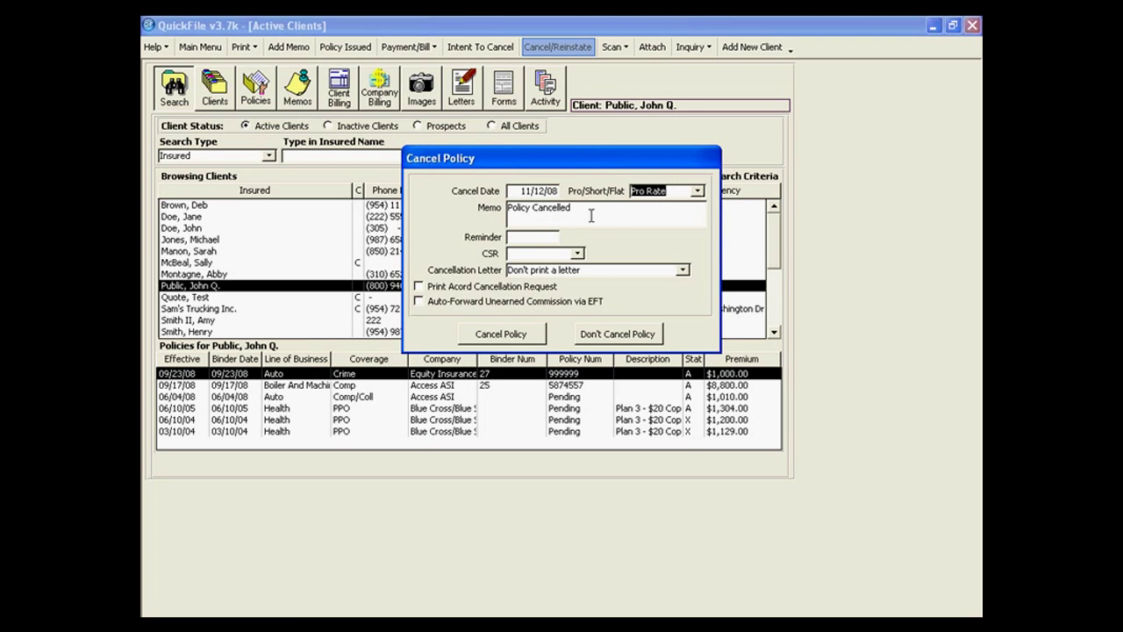
{"action": "left_click", "coordinate": [590, 213]}
{"action": "left_click", "coordinate": [513, 336]}
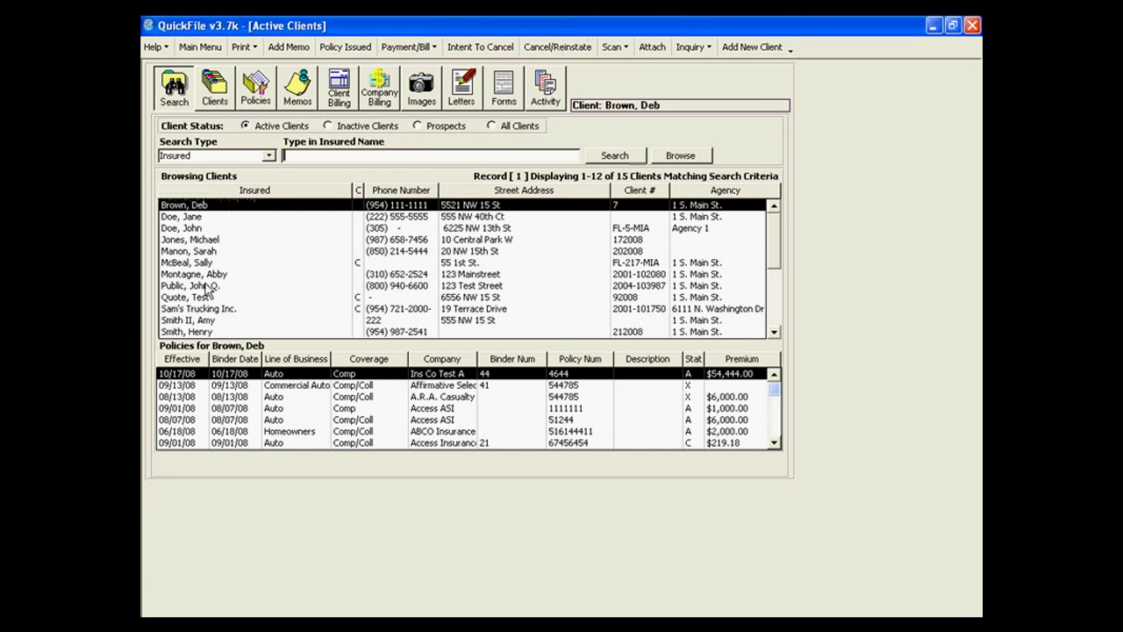
Review the cancelled 06/04/08 Auto policy's details, then return to the client search list.
{"action": "left_click", "coordinate": [215, 285]}
{"action": "left_click", "coordinate": [686, 434]}
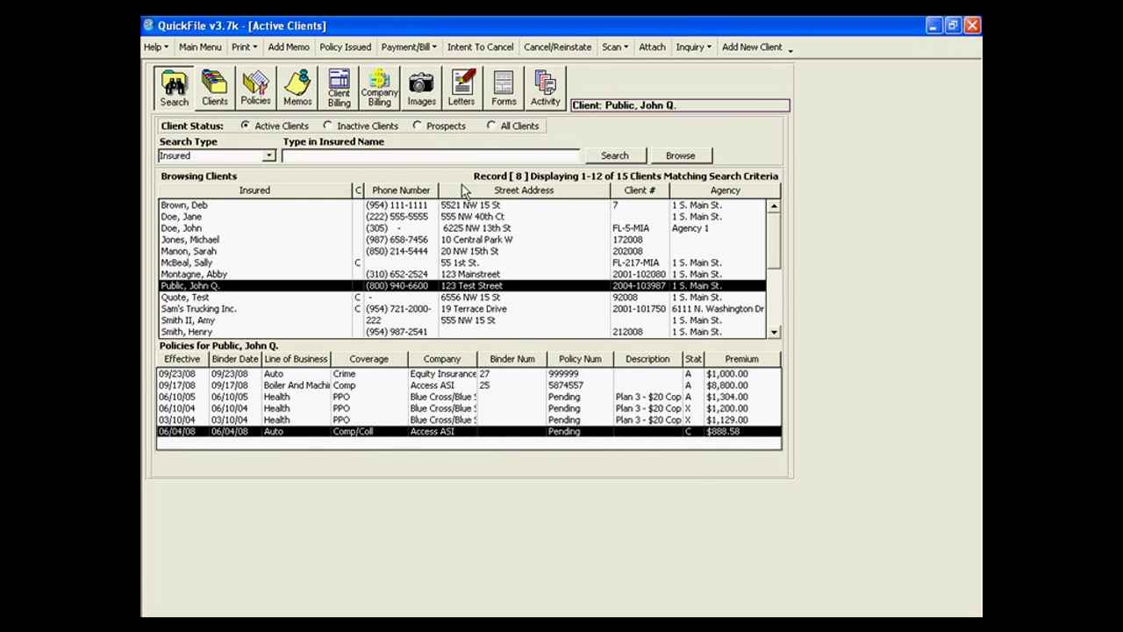
{"action": "left_click", "coordinate": [268, 98]}
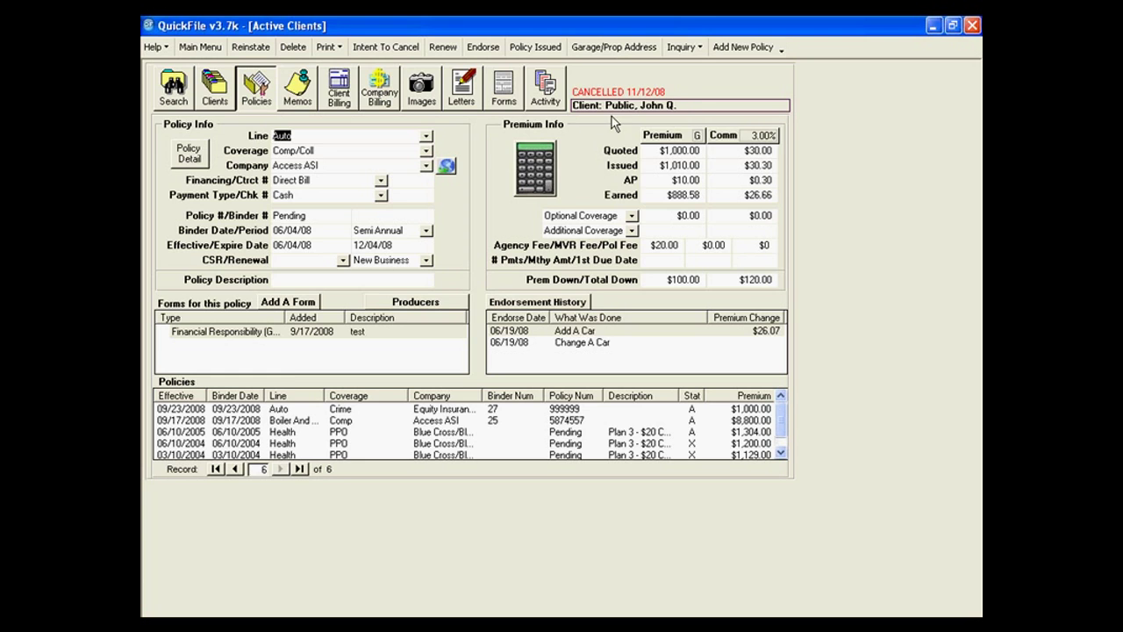
{"action": "left_click", "coordinate": [186, 98]}
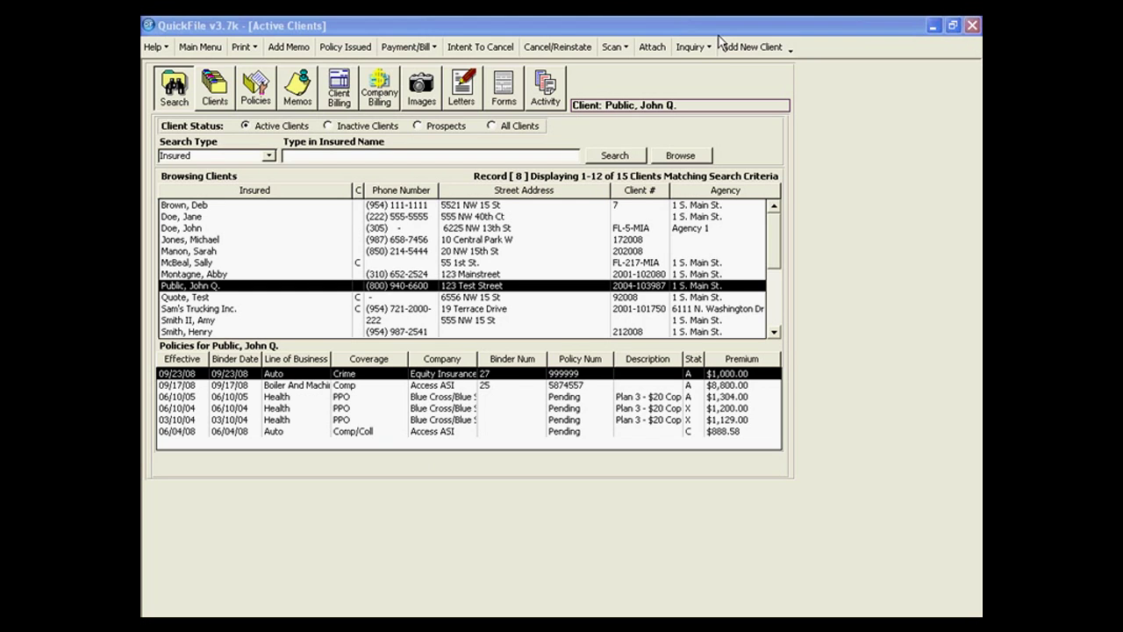
Reinstate the cancelled 06/04/08 Comp/Coll policy and acknowledge the confirmation.
{"action": "left_click", "coordinate": [558, 46]}
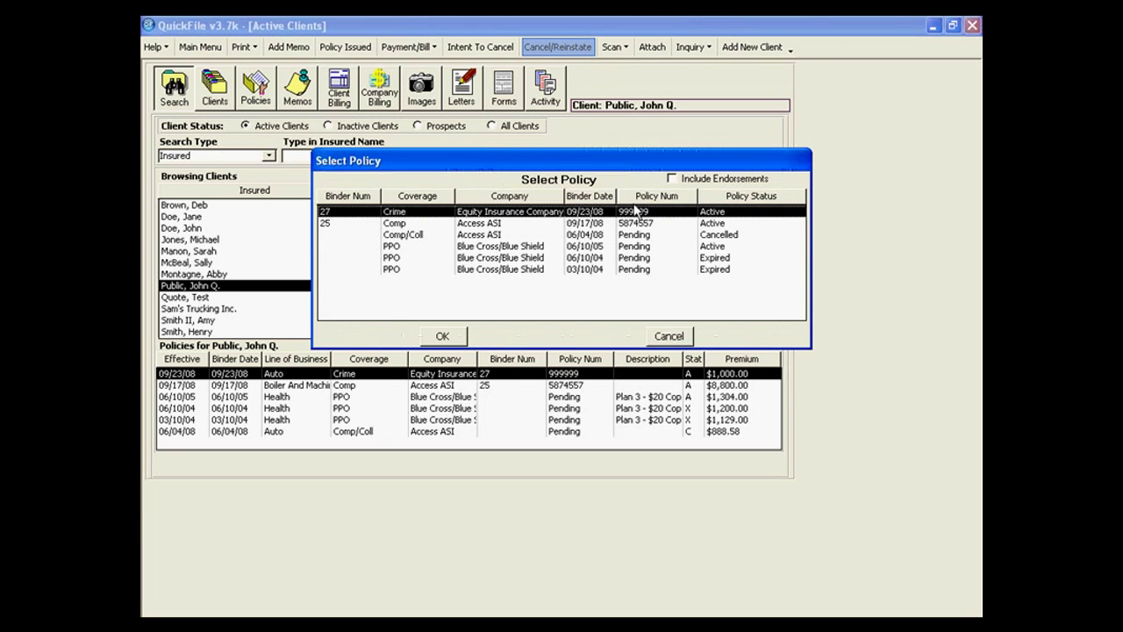
{"action": "left_click", "coordinate": [638, 235]}
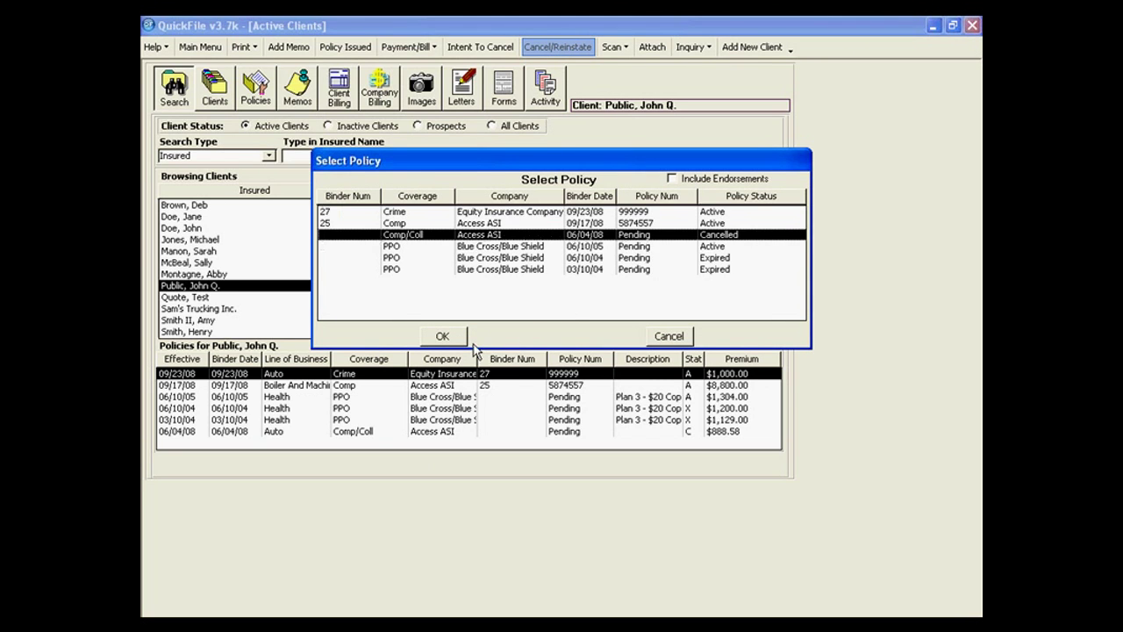
{"action": "left_click", "coordinate": [458, 340]}
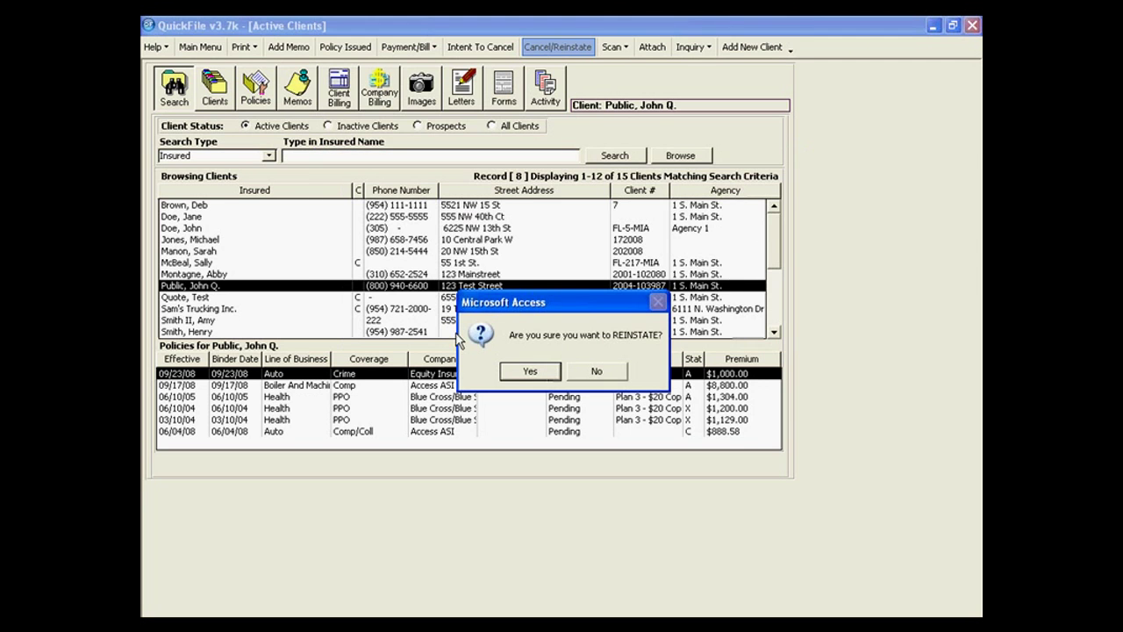
{"action": "left_click", "coordinate": [531, 372]}
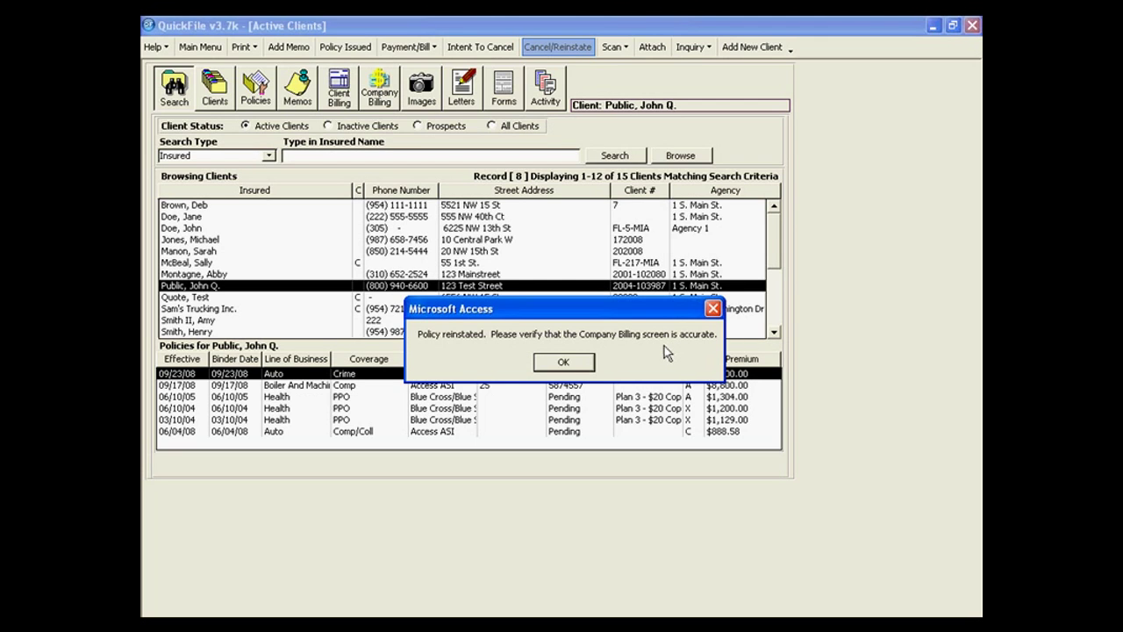
{"action": "left_click", "coordinate": [581, 365]}
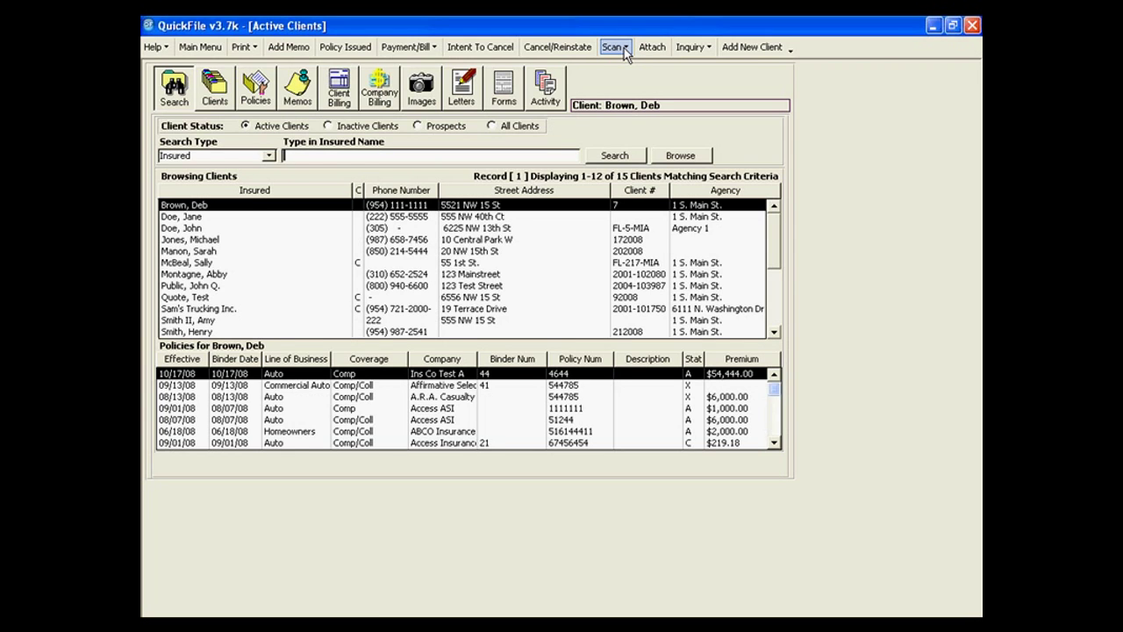
Choose Batch Scanning from the Scan menu.
{"action": "left_click", "coordinate": [625, 49]}
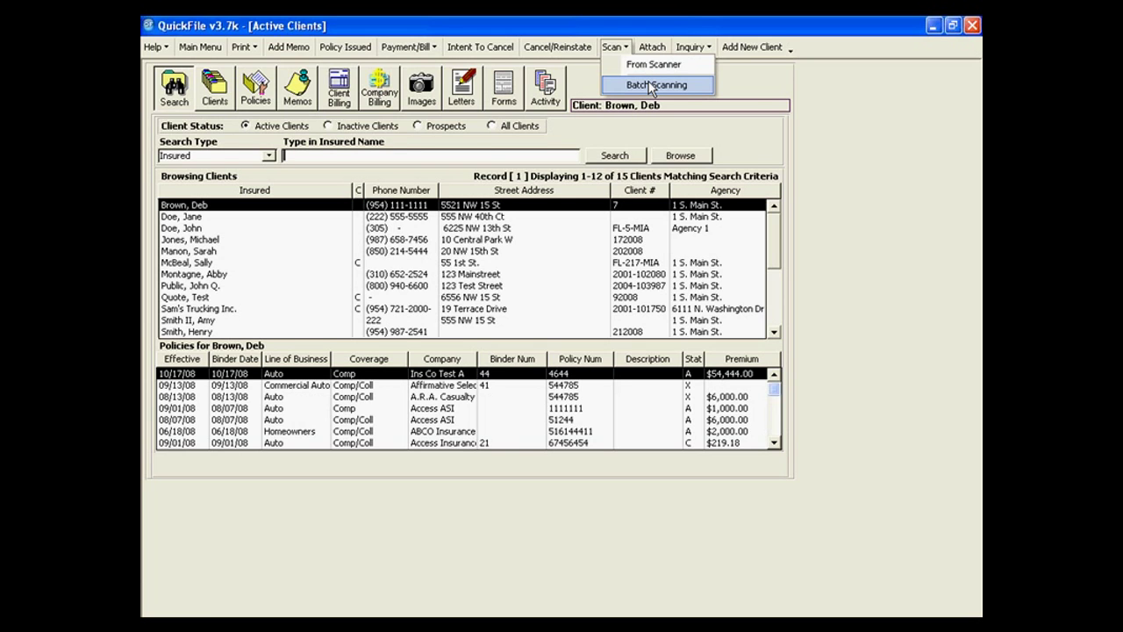
{"action": "left_click", "coordinate": [650, 85]}
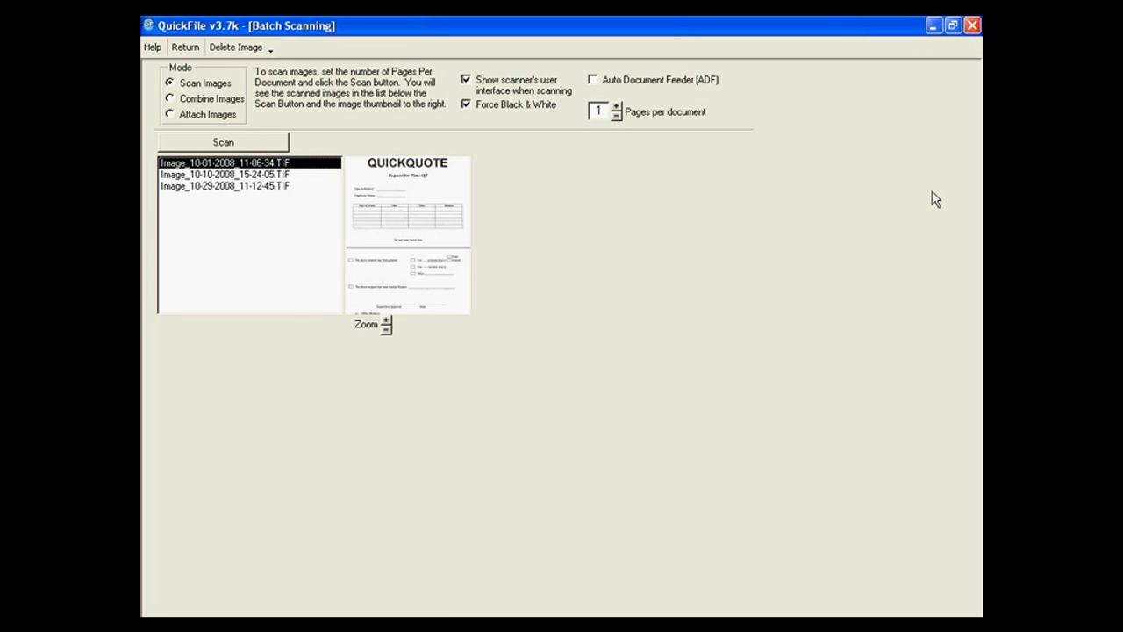
Preview Image_10-29-2008_11-12-45.TIF as a thumbnail in the Batch Scanning image list.
{"action": "left_click", "coordinate": [972, 25]}
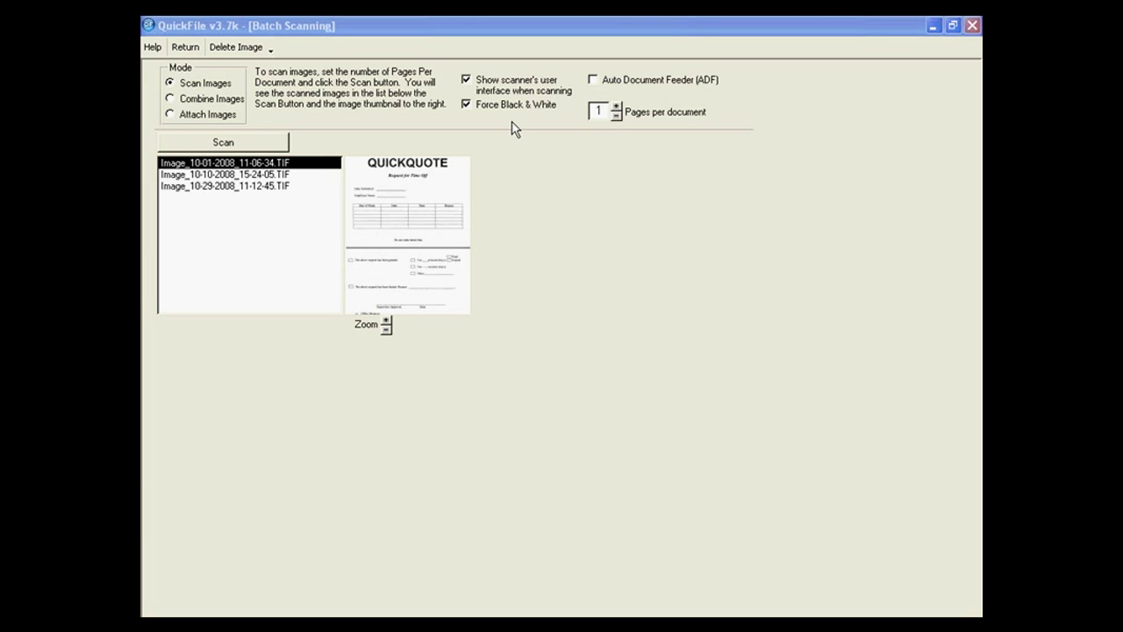
{"action": "left_click", "coordinate": [283, 189]}
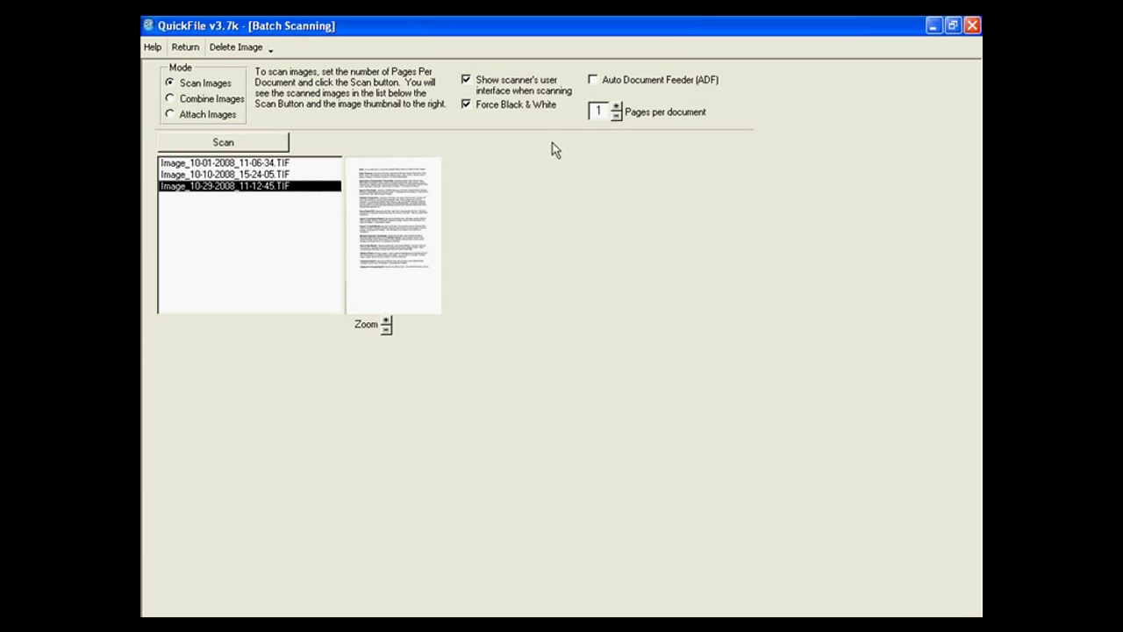
{"action": "left_click", "coordinate": [593, 81]}
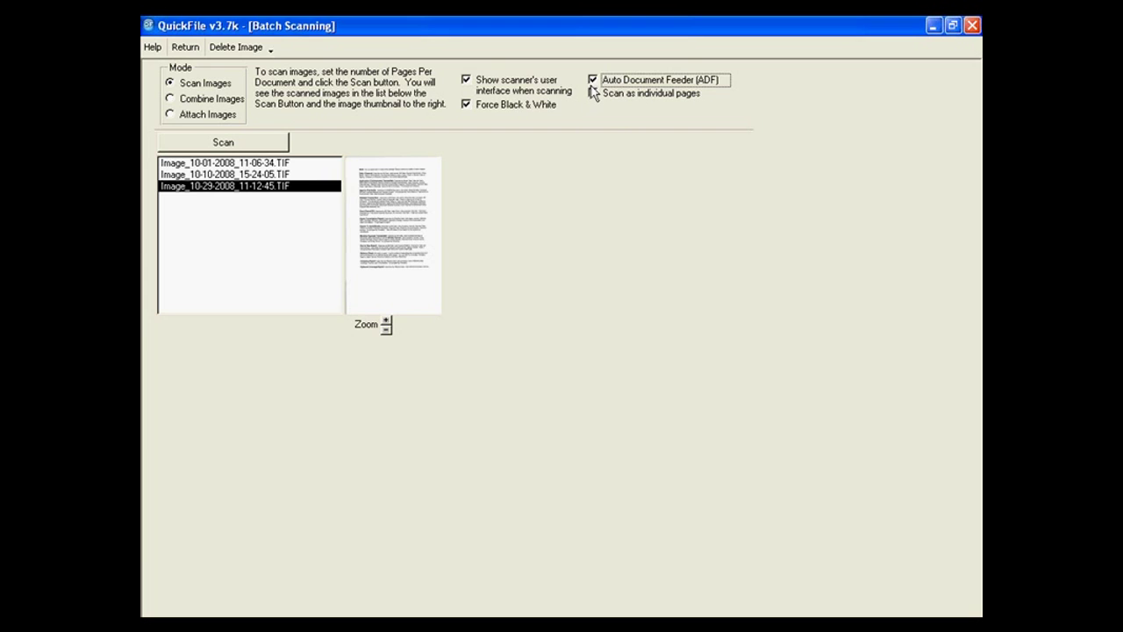
{"action": "left_click", "coordinate": [593, 81]}
{"action": "left_click", "coordinate": [617, 108]}
{"action": "left_click", "coordinate": [617, 108]}
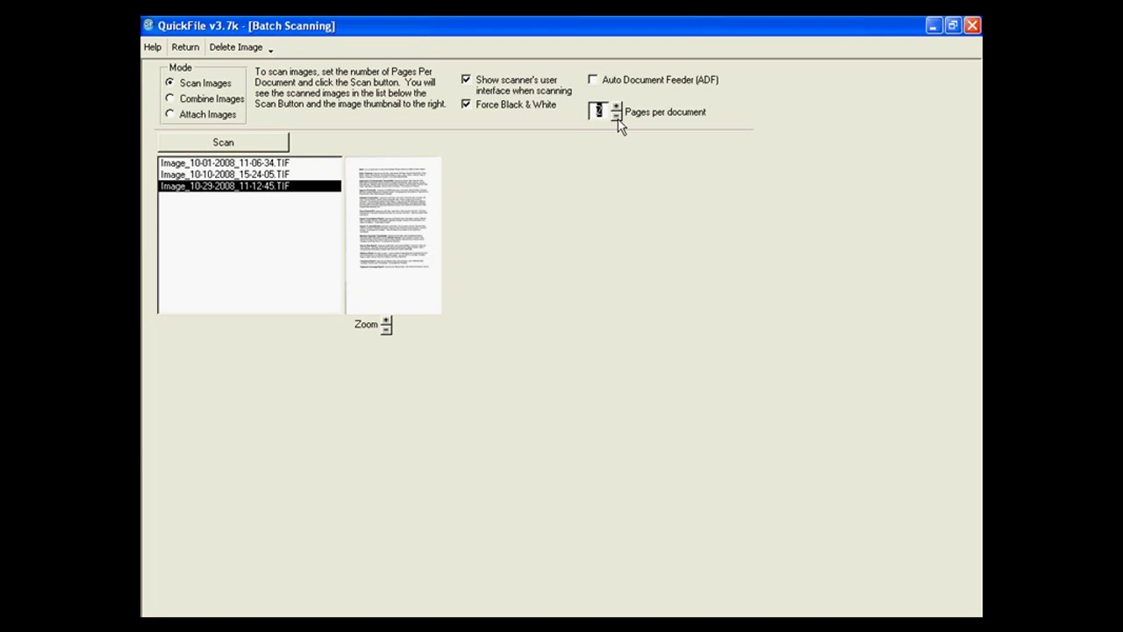
{"action": "left_click", "coordinate": [617, 117]}
{"action": "left_click", "coordinate": [258, 145]}
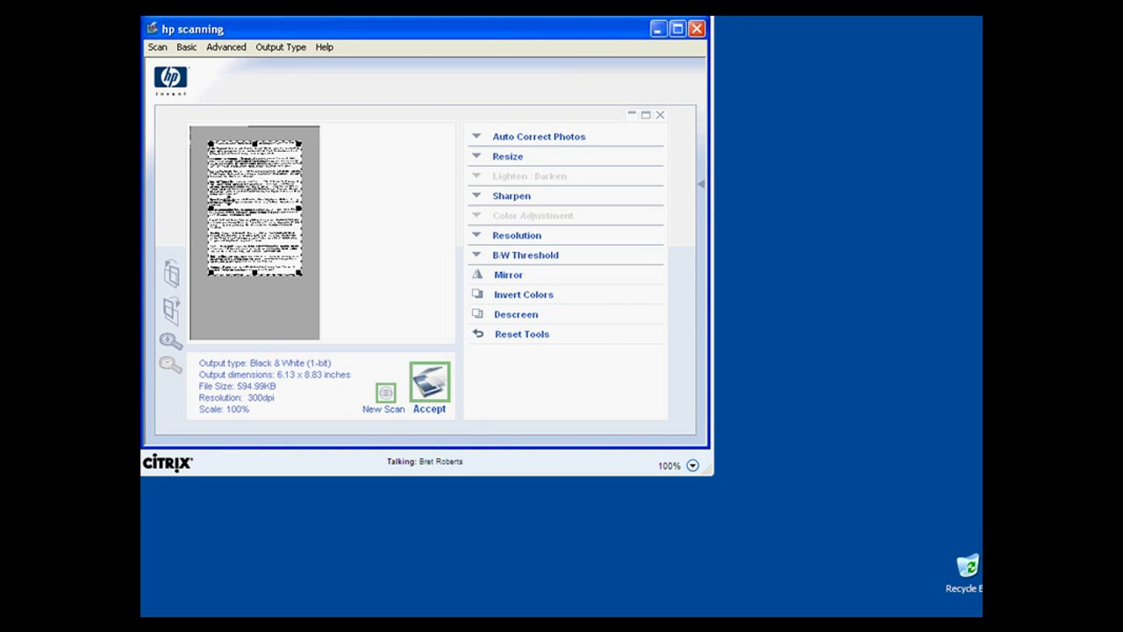
Drag the crop area's top, bottom, right and left edges out to the page edges.
{"action": "left_click_drag", "start_coordinate": [253, 140], "coordinate": [253, 126]}
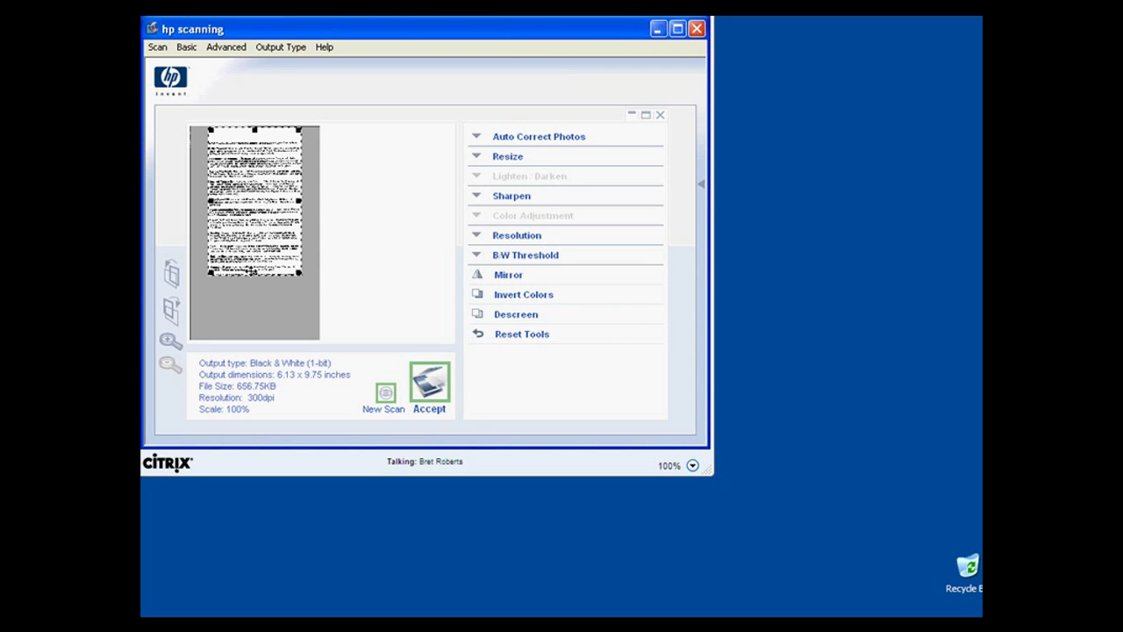
{"action": "left_click_drag", "start_coordinate": [254, 275], "coordinate": [251, 336]}
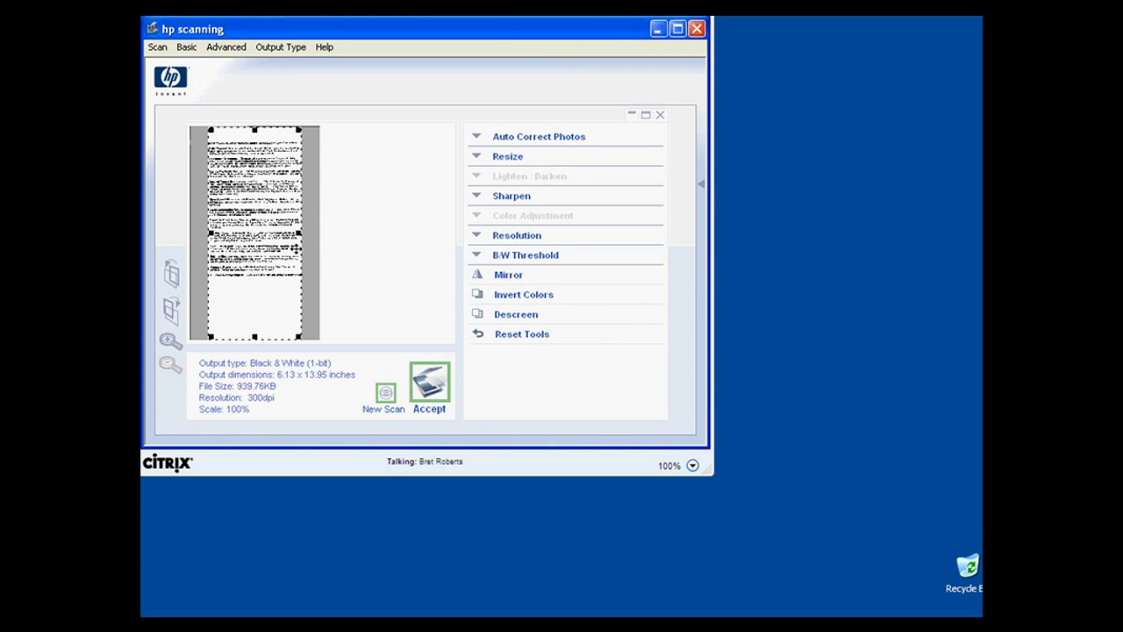
{"action": "left_click_drag", "start_coordinate": [301, 232], "coordinate": [316, 232]}
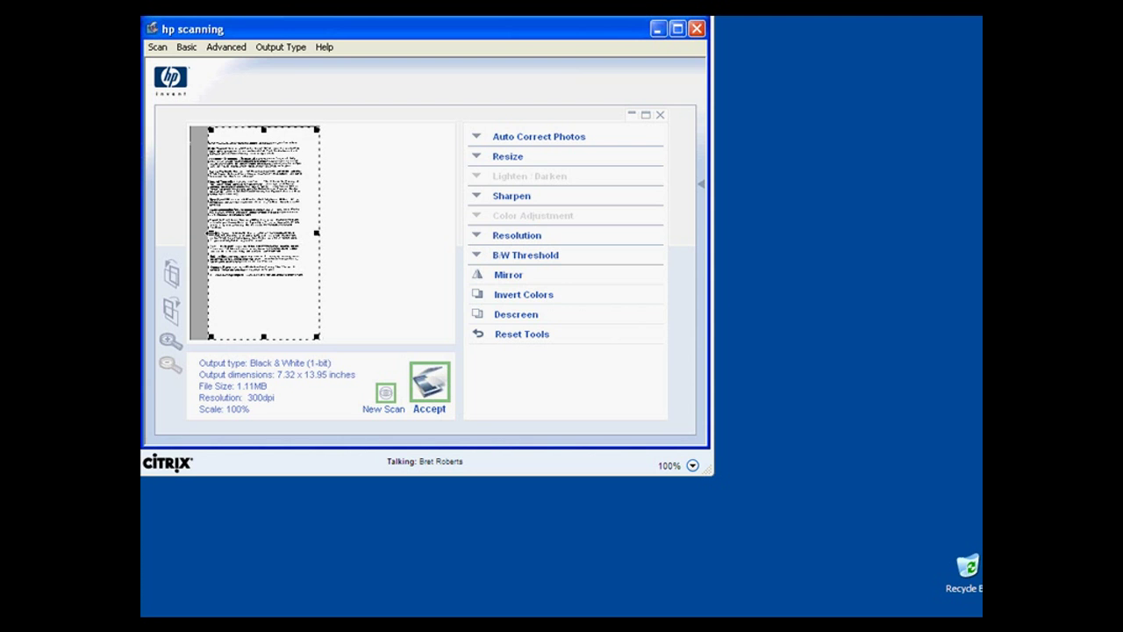
{"action": "left_click_drag", "start_coordinate": [210, 233], "coordinate": [193, 233]}
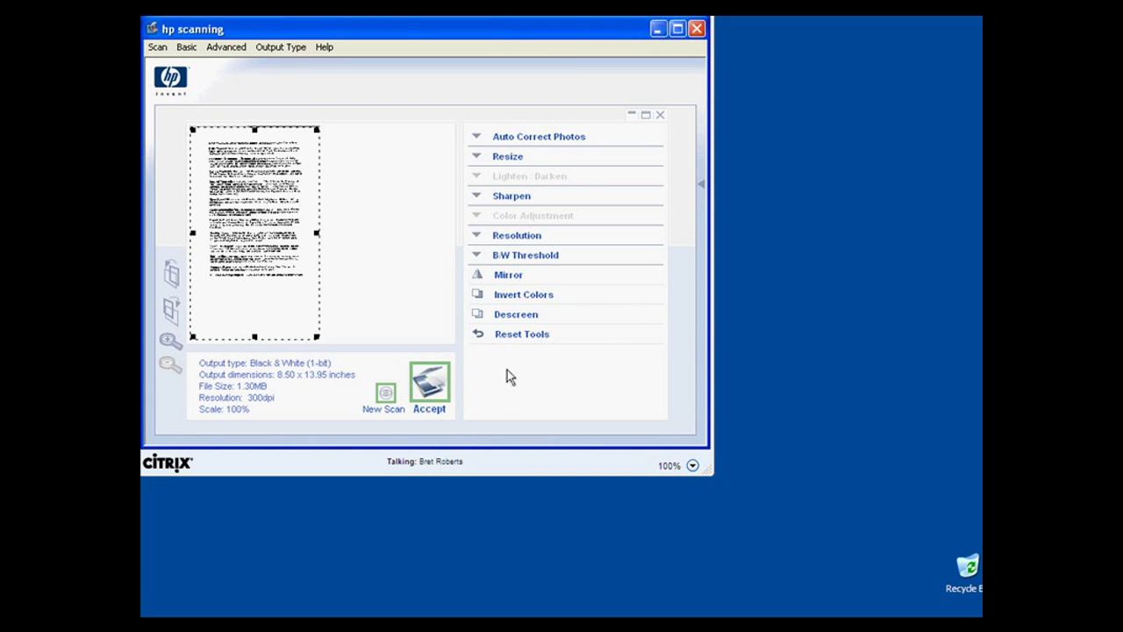
Accept the HP preview to run the final scan, then switch to Combine Images.
{"action": "left_click", "coordinate": [429, 383]}
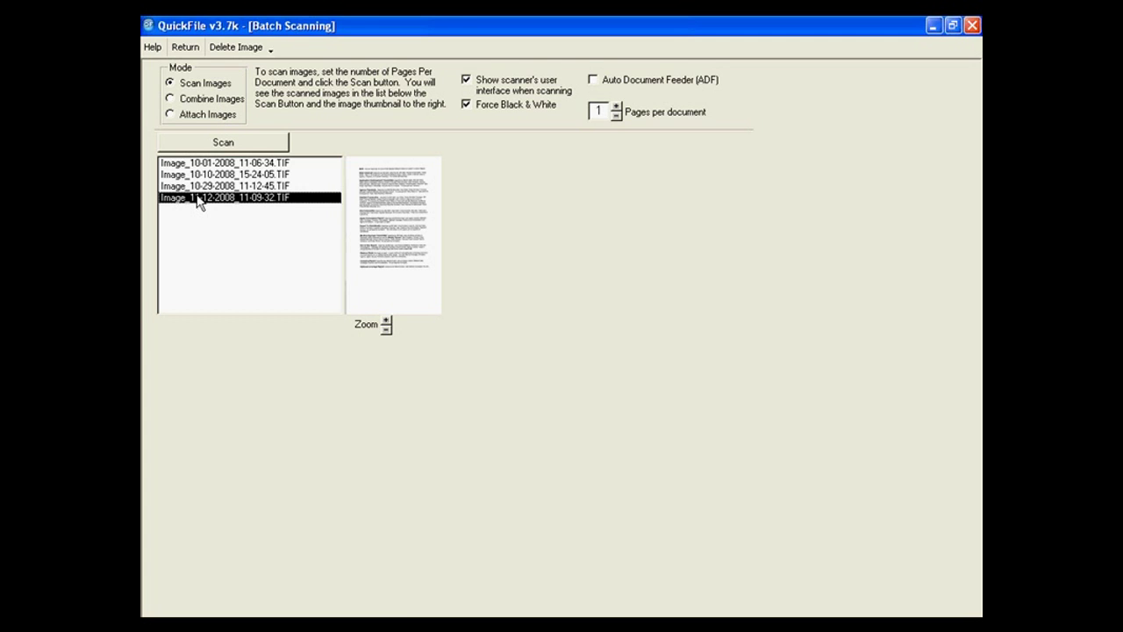
{"action": "left_click", "coordinate": [202, 98]}
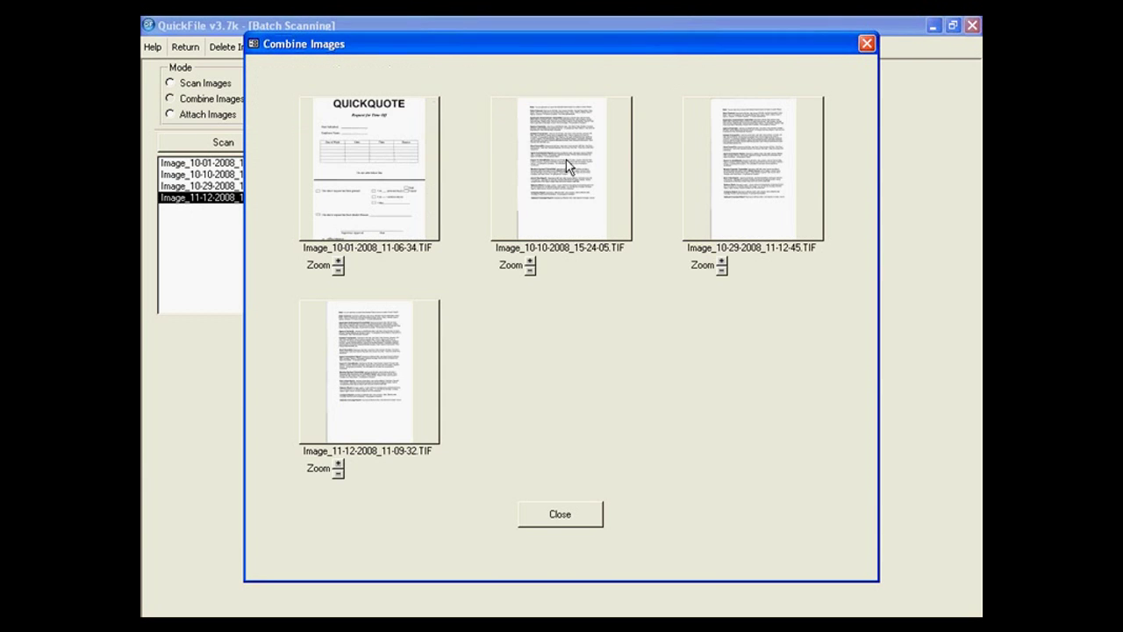
Stack the second scanned page onto the first, then unstack them and close Combine Images.
{"action": "left_click", "coordinate": [566, 160]}
{"action": "left_click_drag", "start_coordinate": [565, 160], "coordinate": [407, 235]}
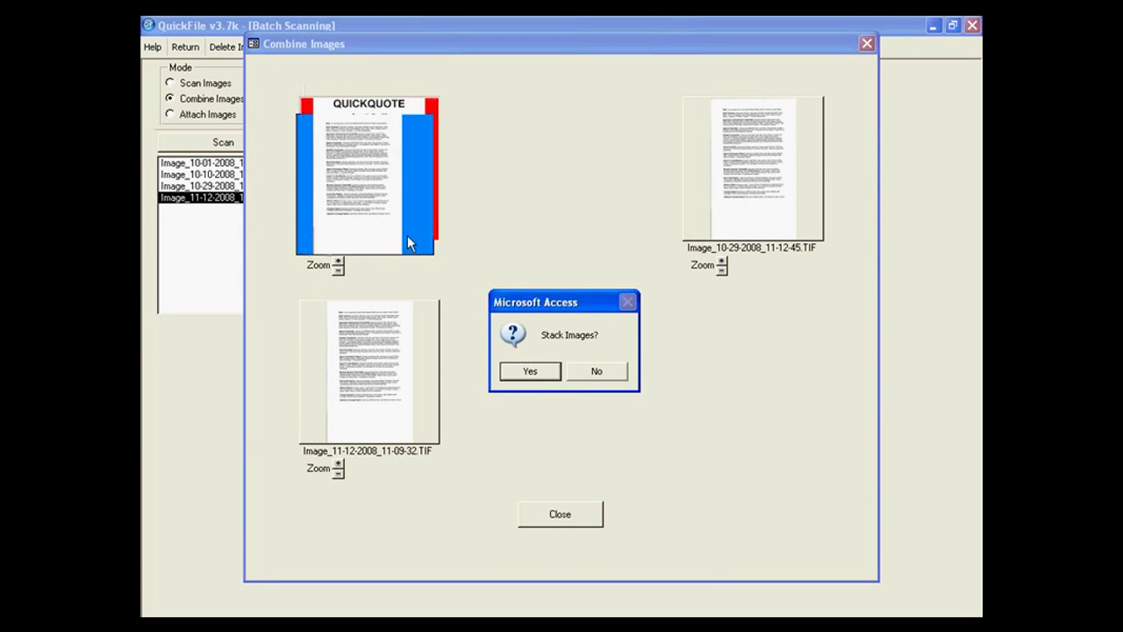
{"action": "left_click", "coordinate": [535, 371]}
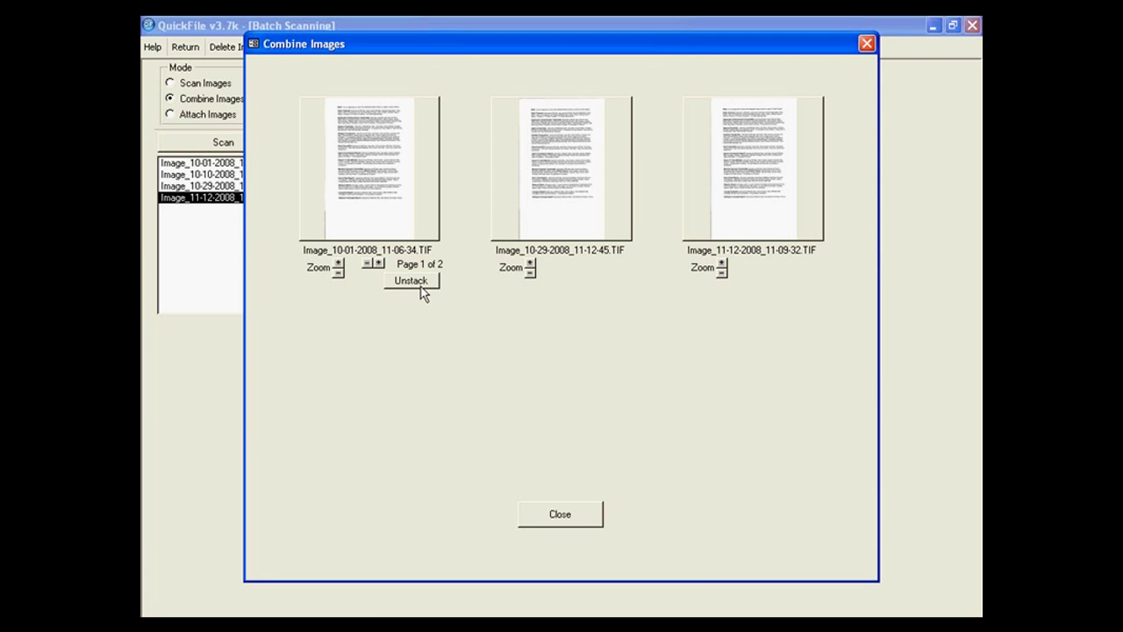
{"action": "left_click", "coordinate": [422, 286]}
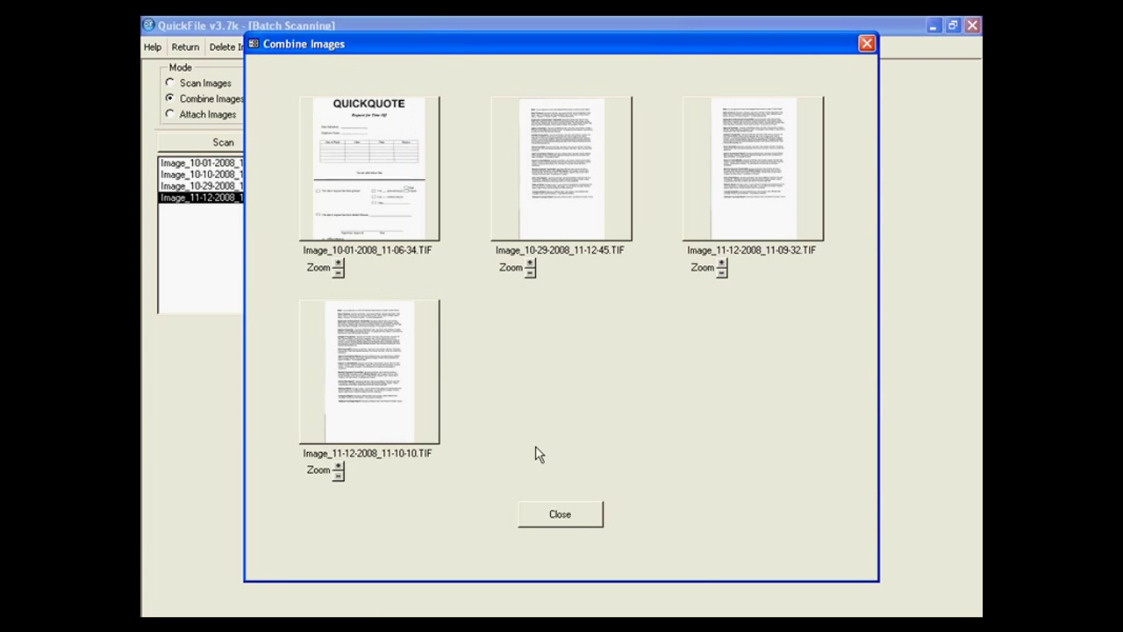
{"action": "left_click", "coordinate": [576, 522]}
In Attach Images, select Image_10-29-2008_11-12-45.TIF and the first client matching 'sm'.
{"action": "left_click", "coordinate": [202, 117]}
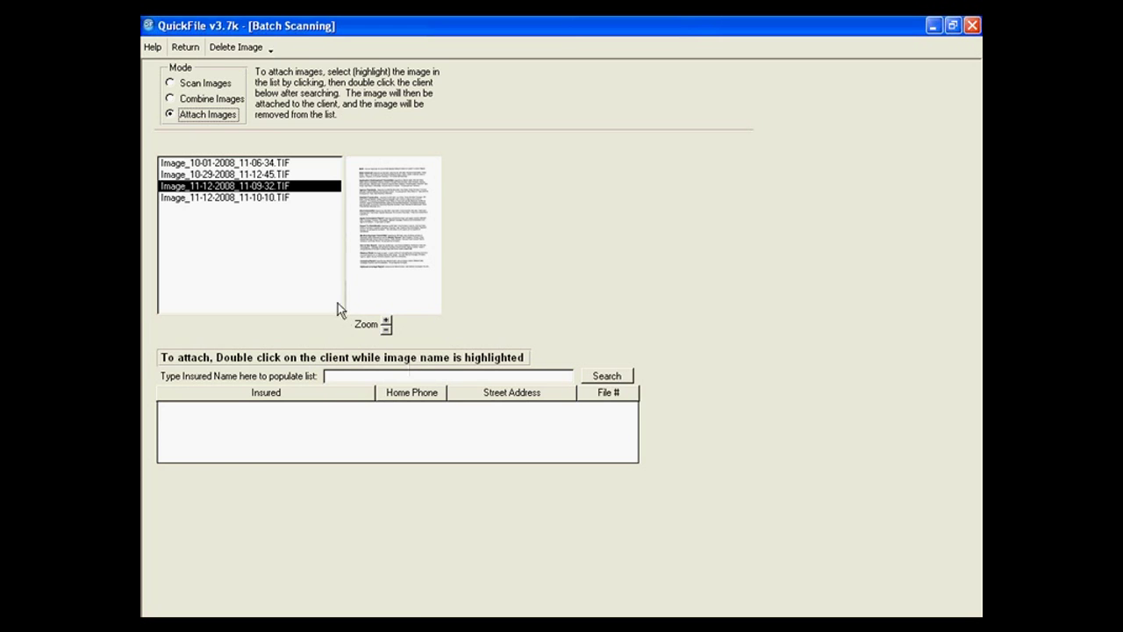
{"action": "left_click", "coordinate": [258, 175]}
{"action": "left_click", "coordinate": [349, 375]}
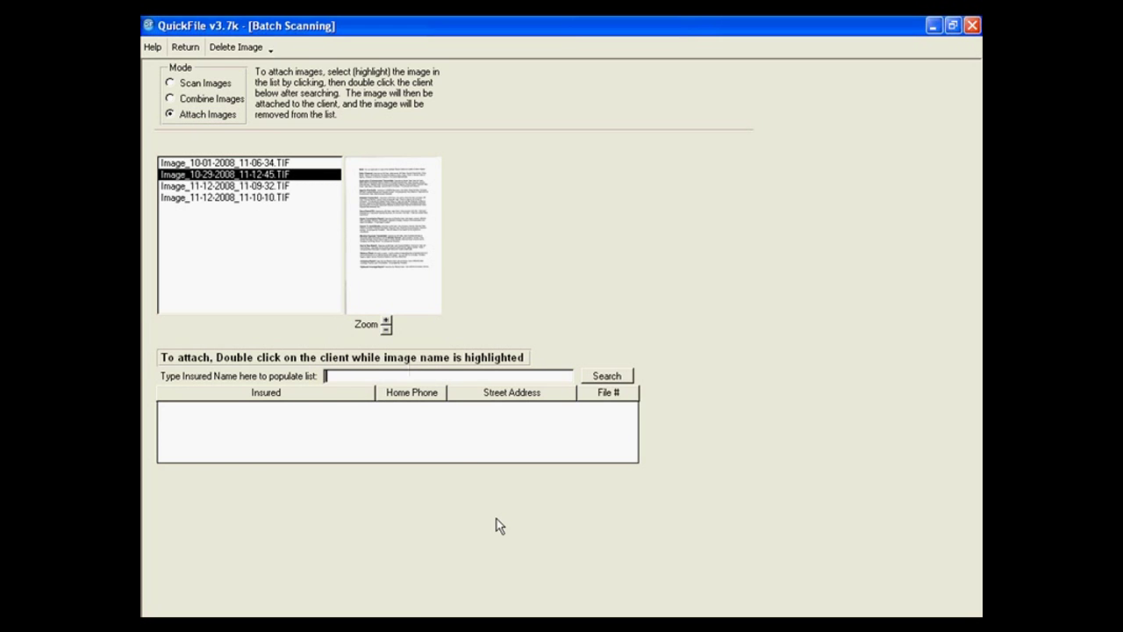
{"action": "type", "text": "sm"}
{"action": "left_click", "coordinate": [605, 377]}
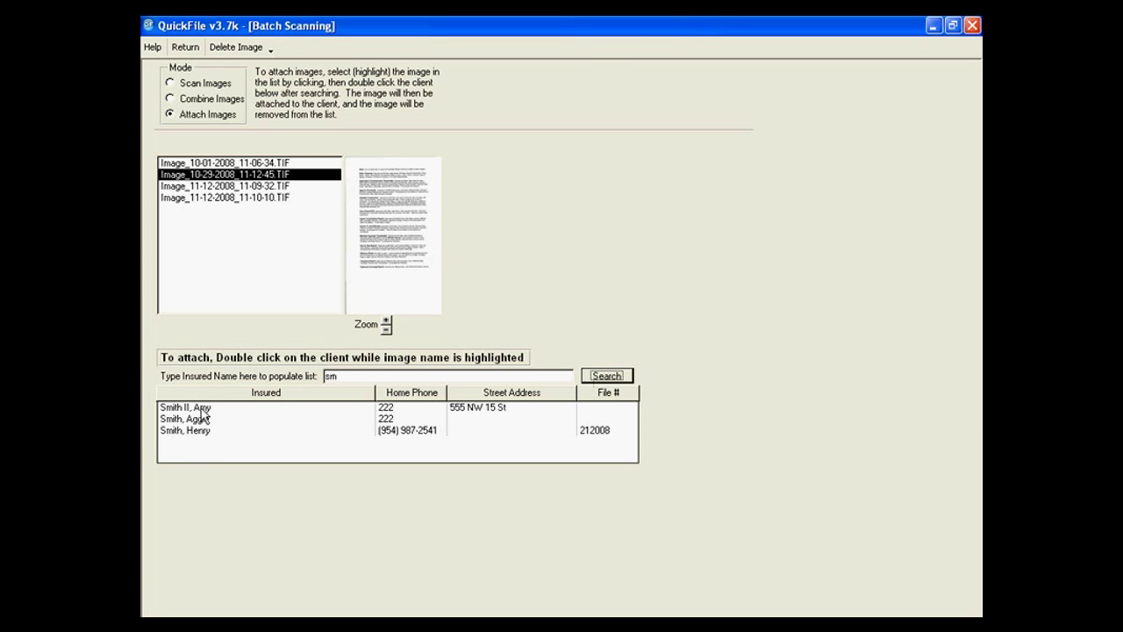
{"action": "left_click", "coordinate": [200, 409]}
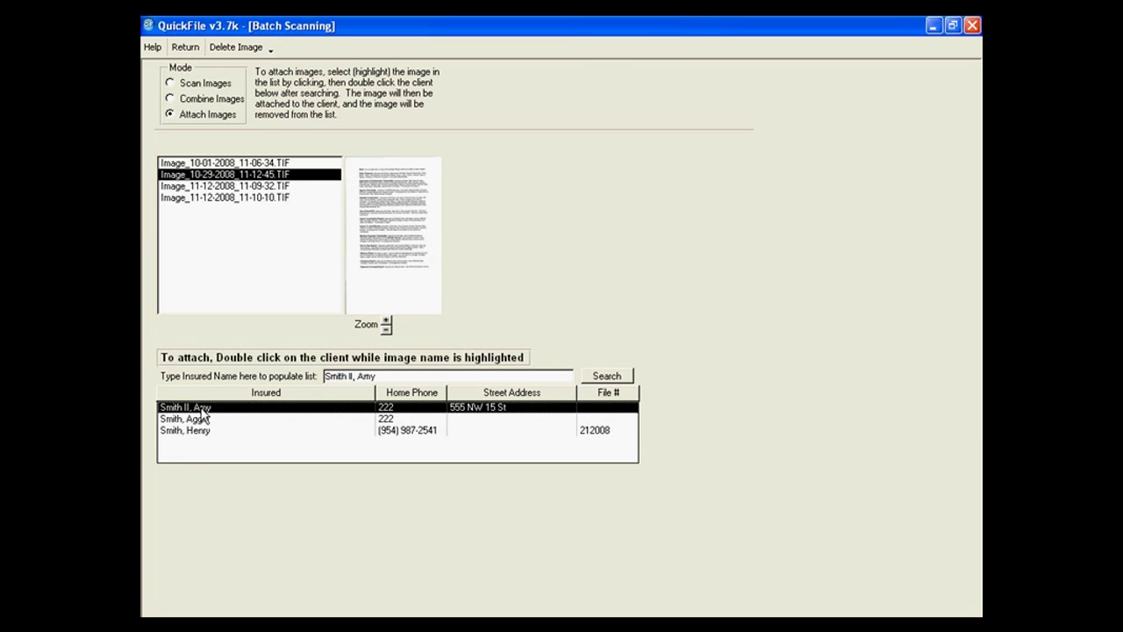
{"action": "double_click", "coordinate": [203, 411]}
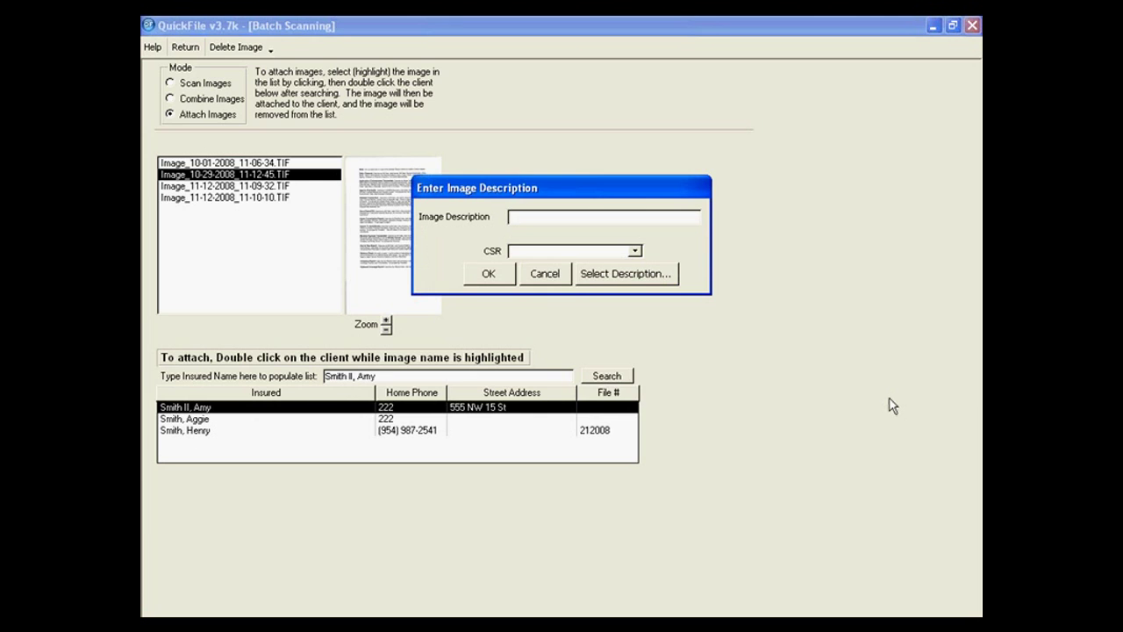
Give the image a test description and link it to the ABCO Insurance Comp policy.
{"action": "type", "text": "test Amy"}
{"action": "left_click", "coordinate": [483, 274]}
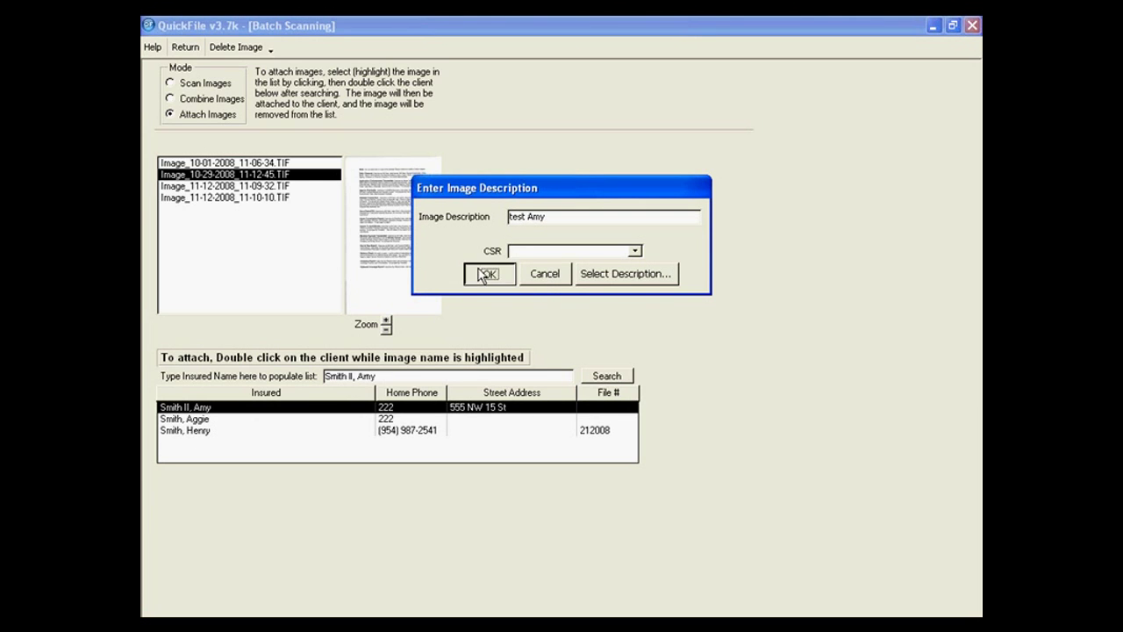
{"action": "left_click", "coordinate": [491, 235]}
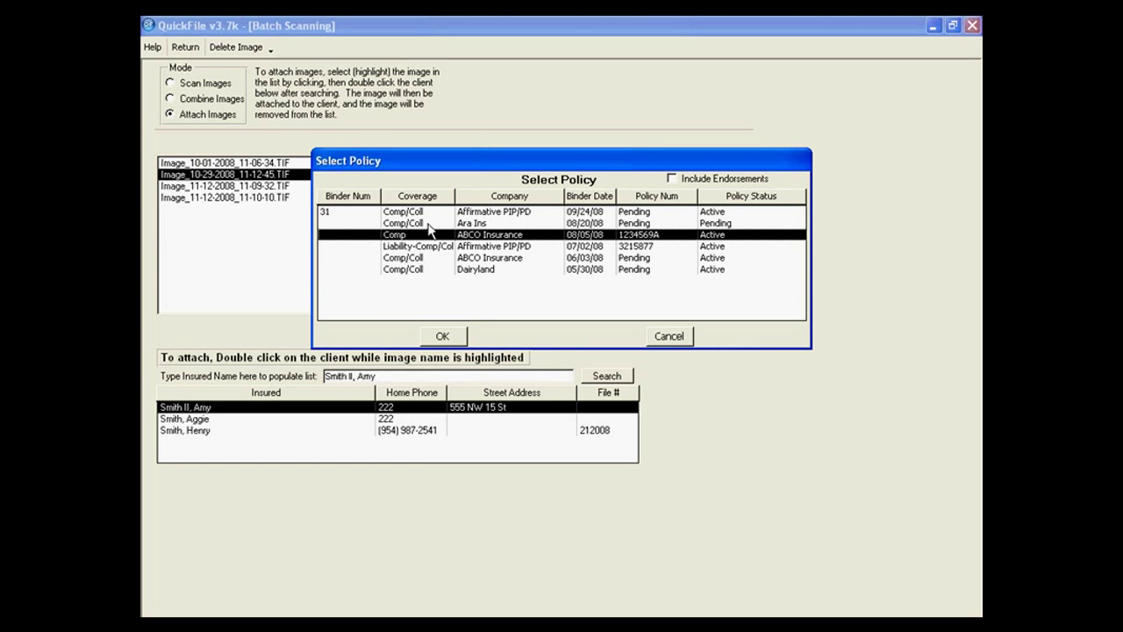
{"action": "left_click", "coordinate": [442, 336]}
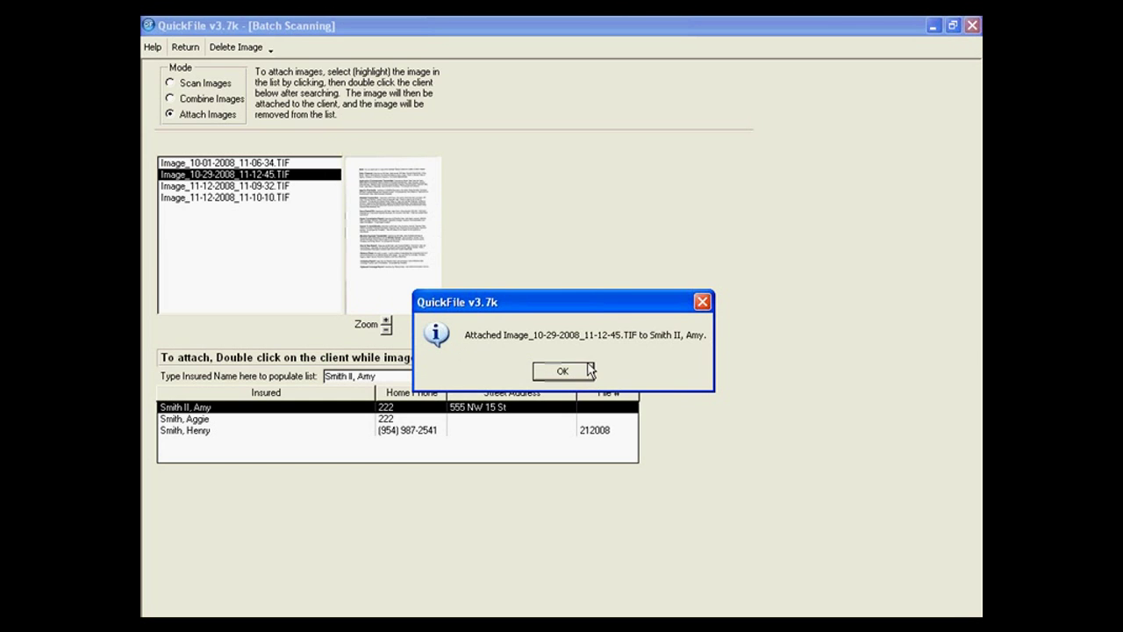
{"action": "left_click", "coordinate": [562, 372]}
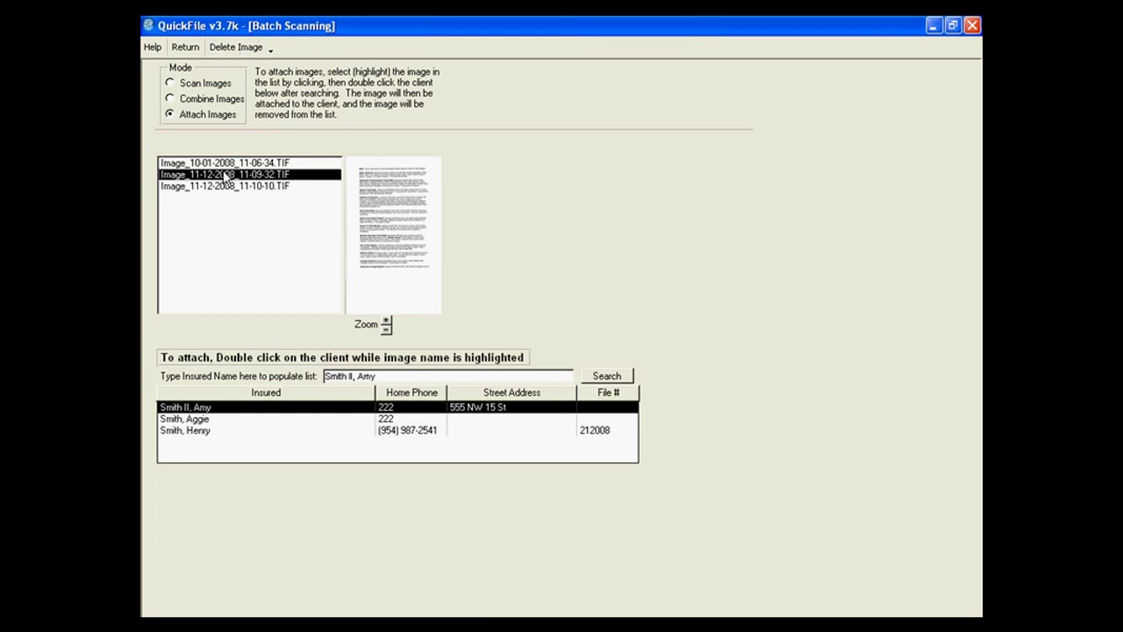
Return to Active Clients, select the client and check its attached images.
{"action": "left_click", "coordinate": [184, 47]}
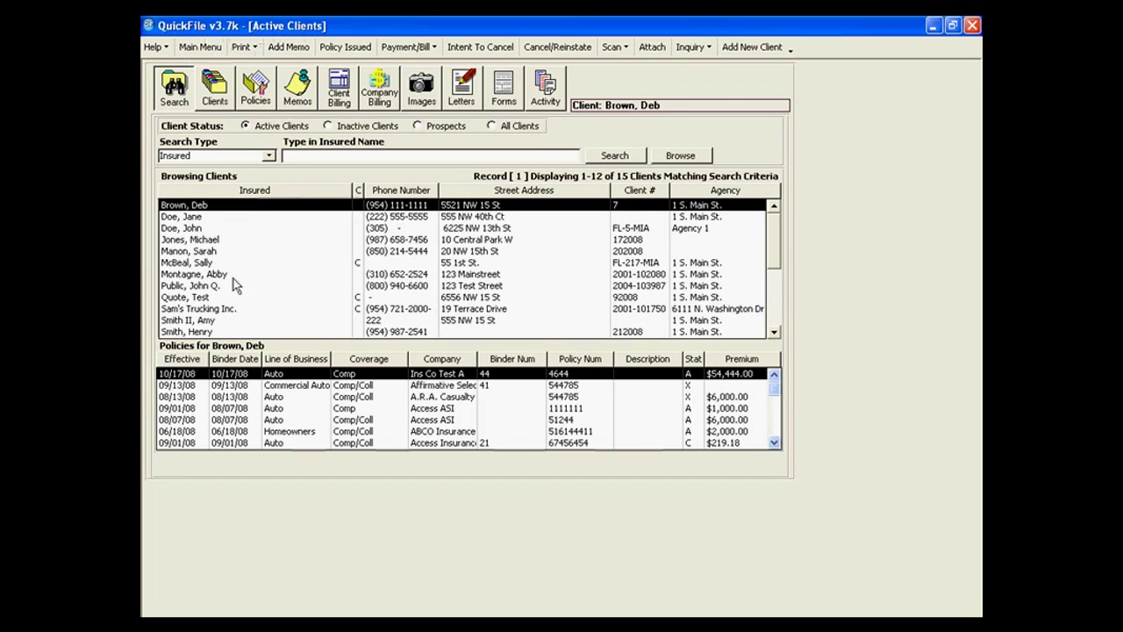
{"action": "left_click", "coordinate": [214, 321]}
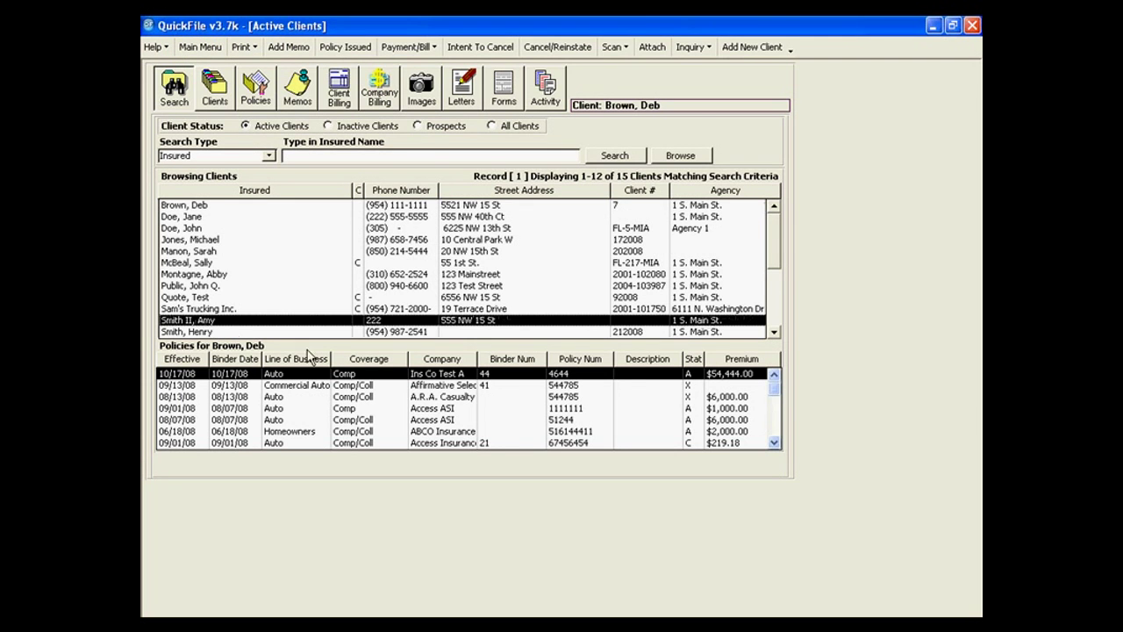
{"action": "left_click", "coordinate": [423, 92]}
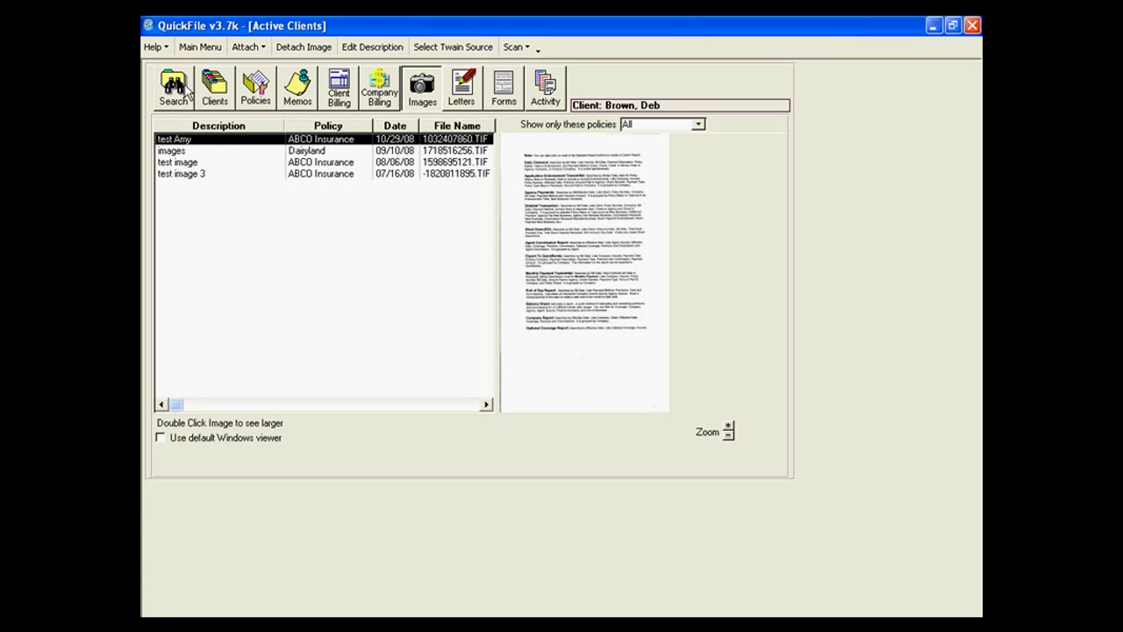
{"action": "left_click", "coordinate": [176, 87]}
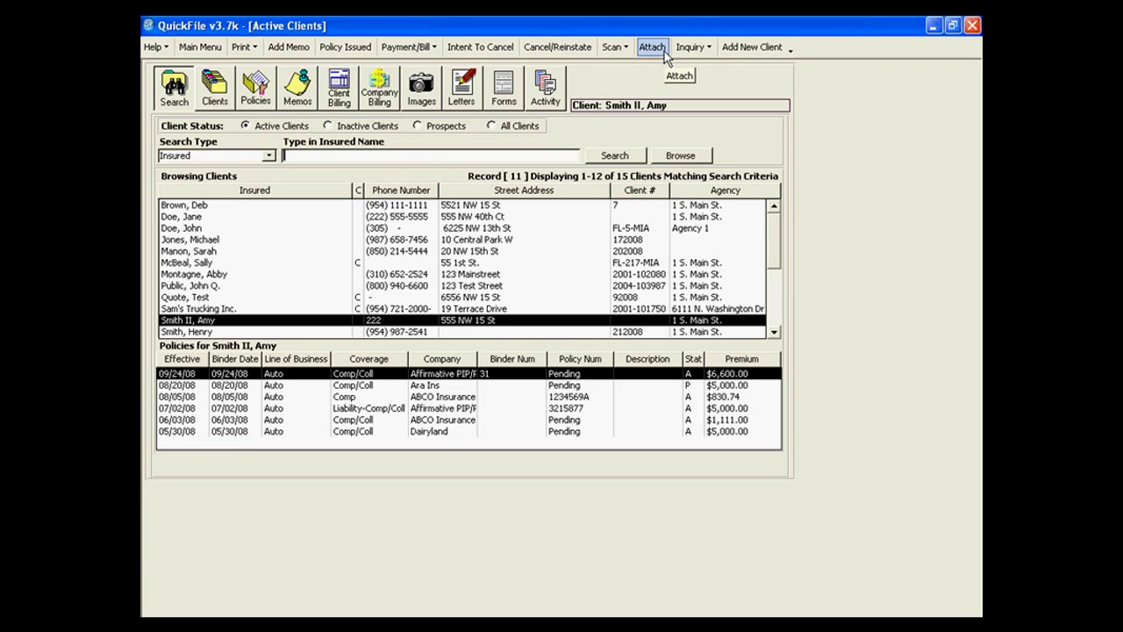
Attach a new image, browsing Desktop > DOCS > pics to pick excited.bmp.
{"action": "left_click", "coordinate": [660, 48]}
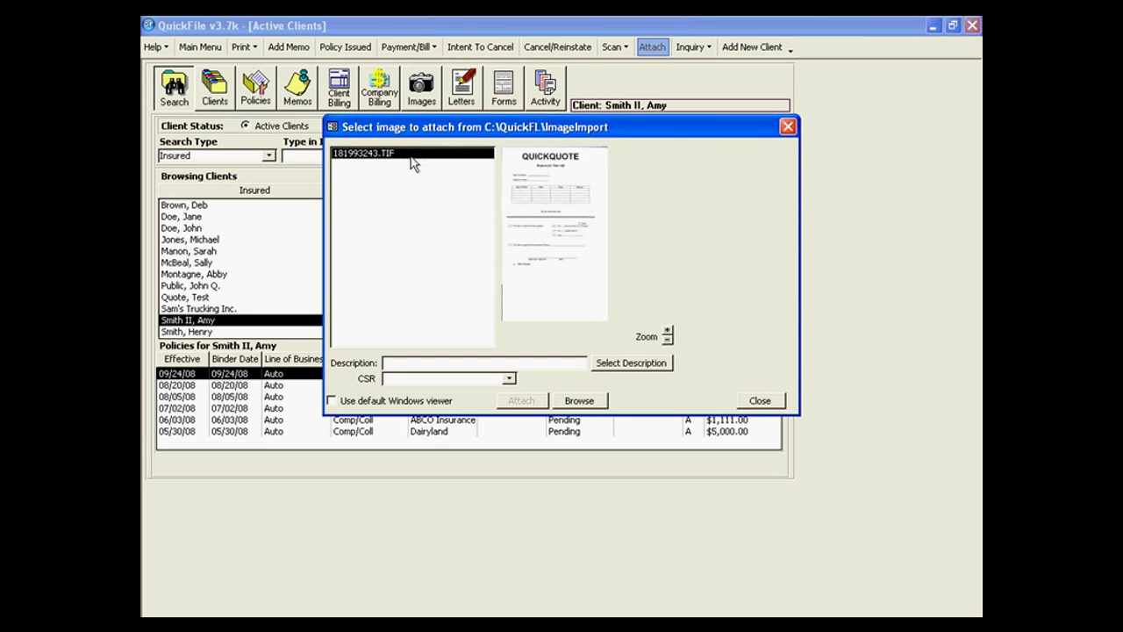
{"action": "left_click", "coordinate": [594, 402]}
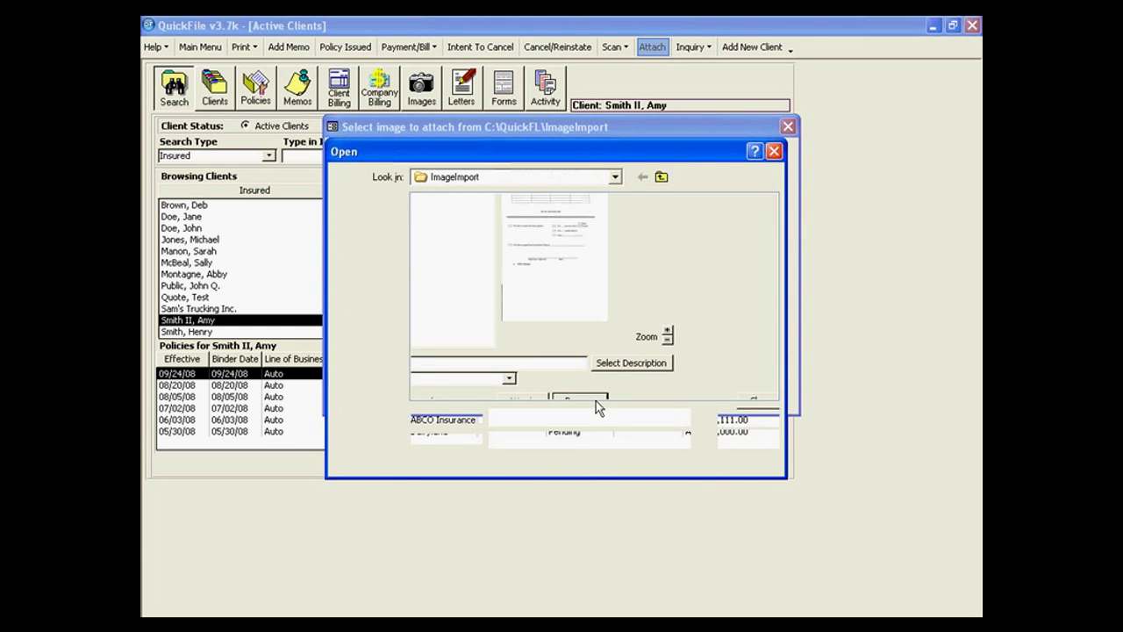
{"action": "left_click", "coordinate": [372, 268]}
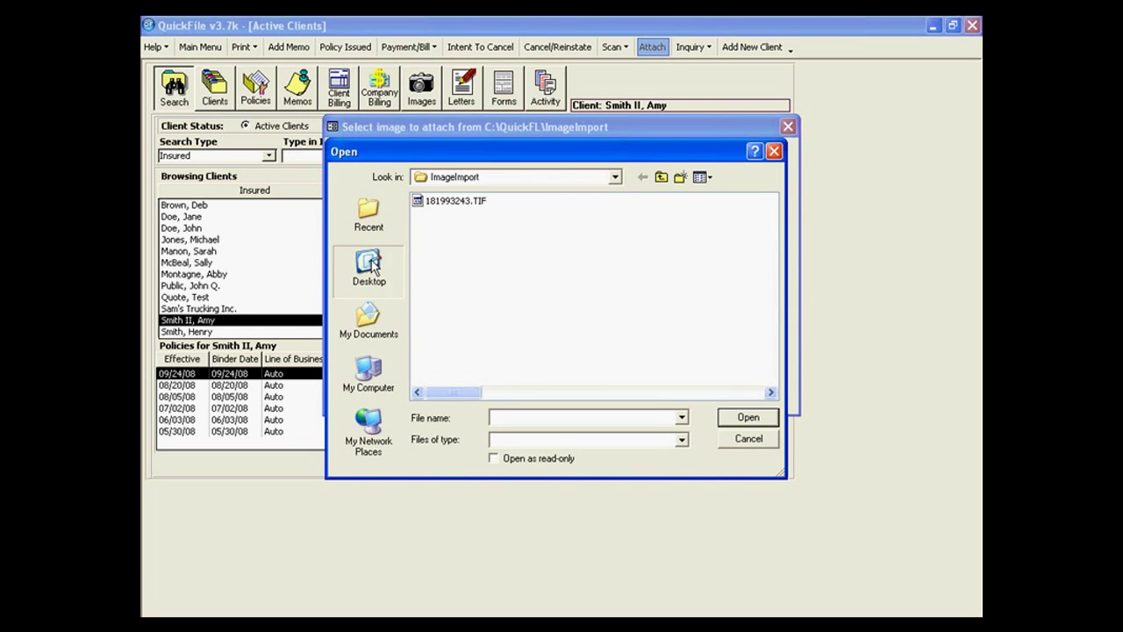
{"action": "left_click_drag", "start_coordinate": [571, 161], "coordinate": [461, 161]}
{"action": "scroll", "coordinate": [575, 360], "scroll_direction": "right", "scroll_amount": 3}
{"action": "double_click", "coordinate": [555, 300]}
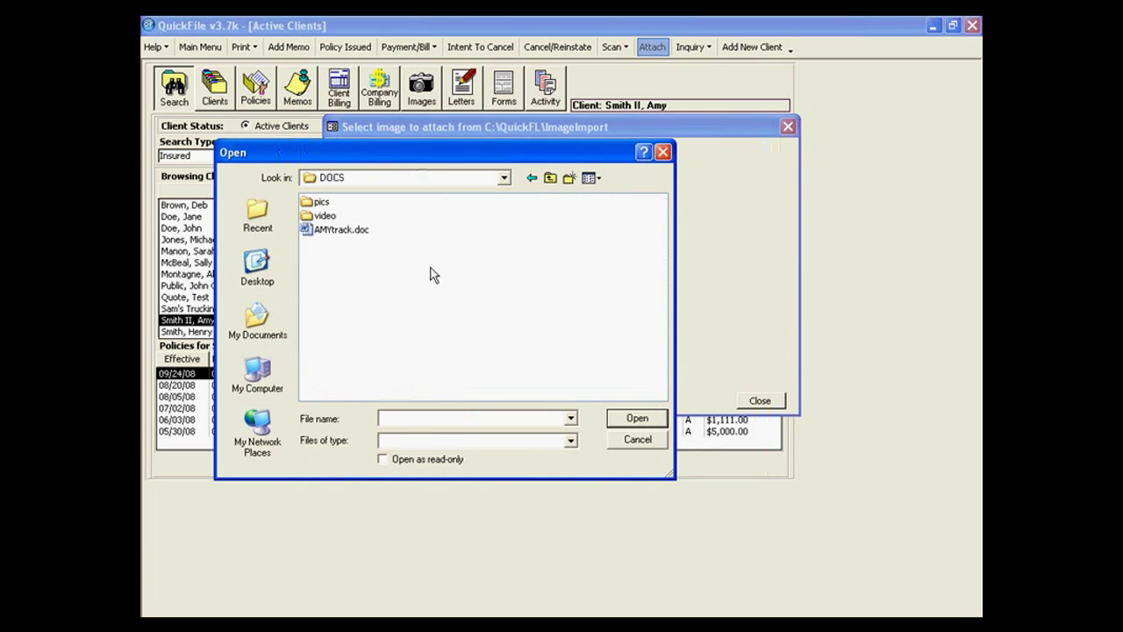
{"action": "double_click", "coordinate": [321, 203]}
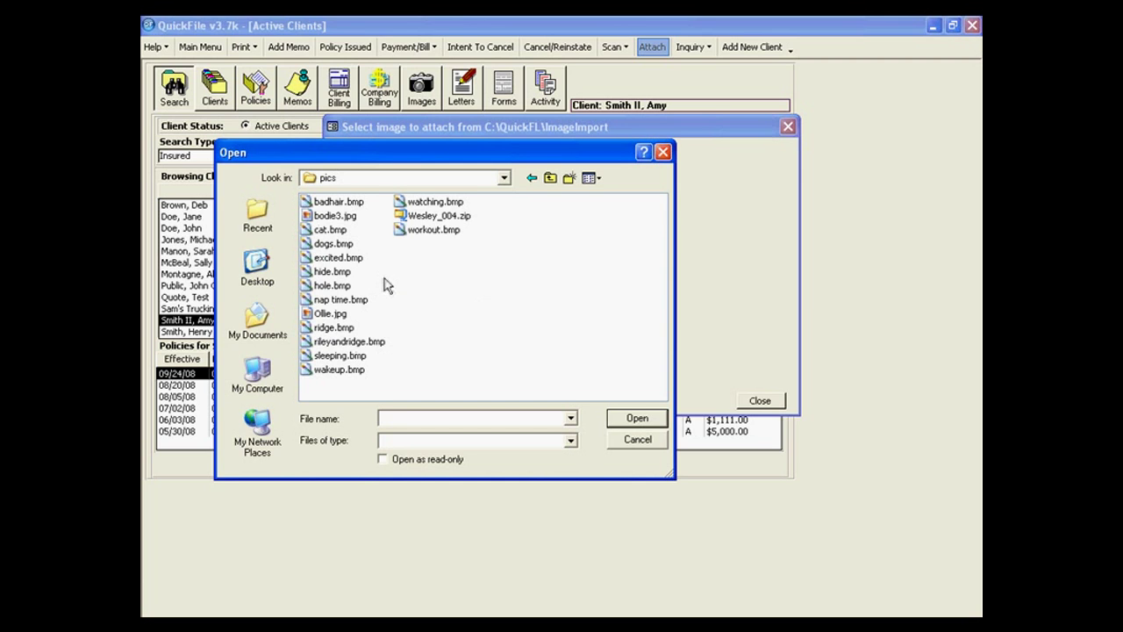
{"action": "double_click", "coordinate": [333, 258]}
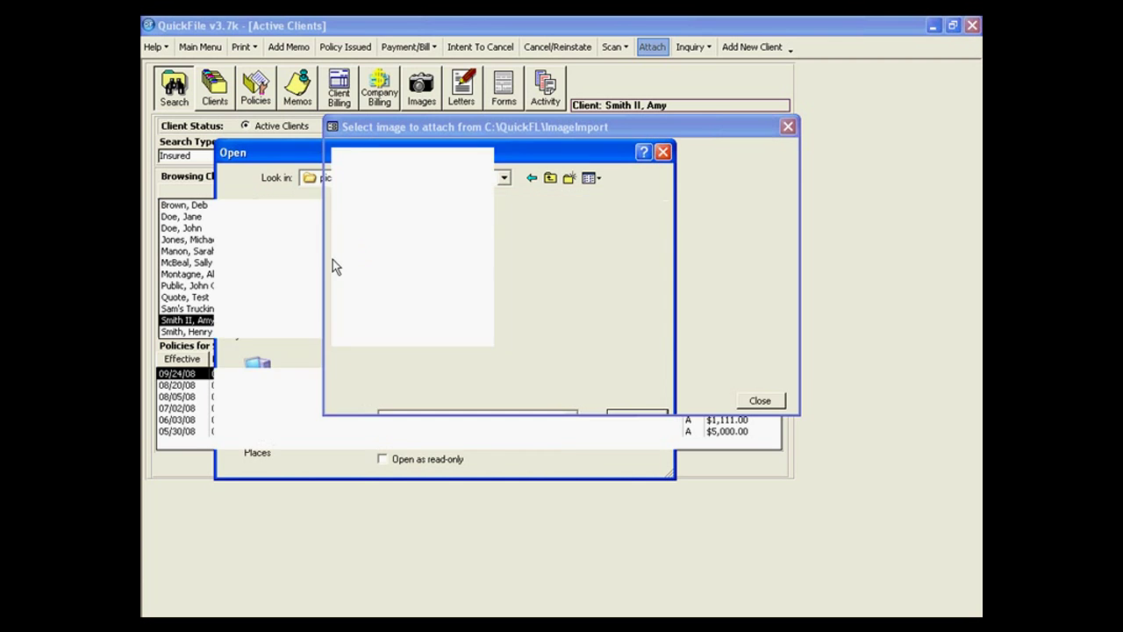
Enter a short description for the image and link it to the Dairyland Comp/Coll policy.
{"action": "type", "text": "bret"}
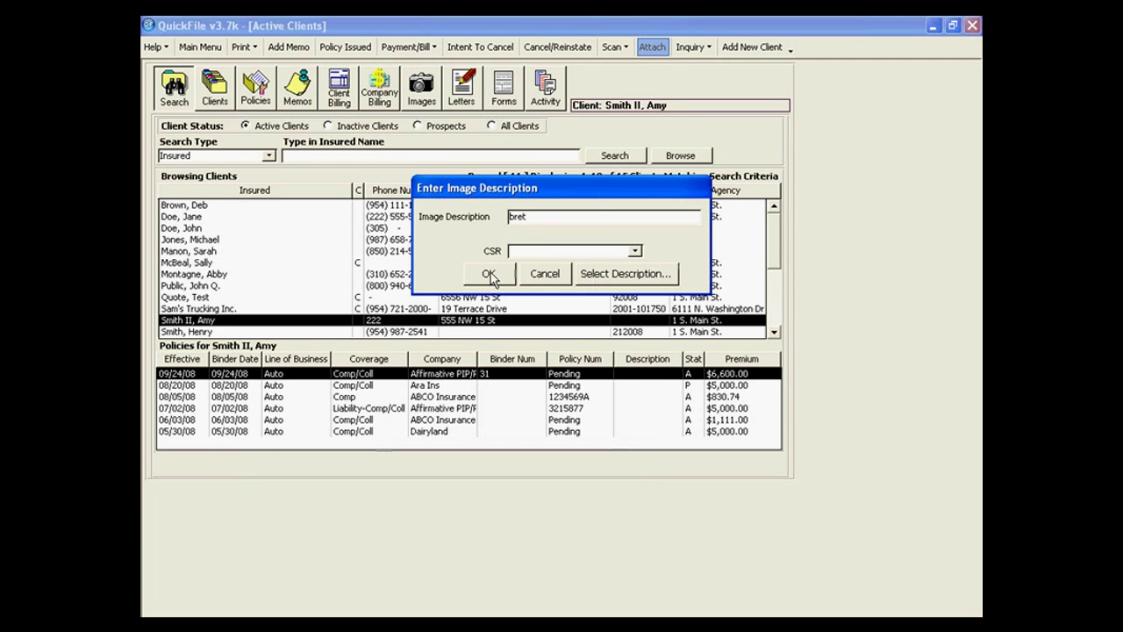
{"action": "left_click", "coordinate": [489, 273]}
{"action": "left_click", "coordinate": [474, 236]}
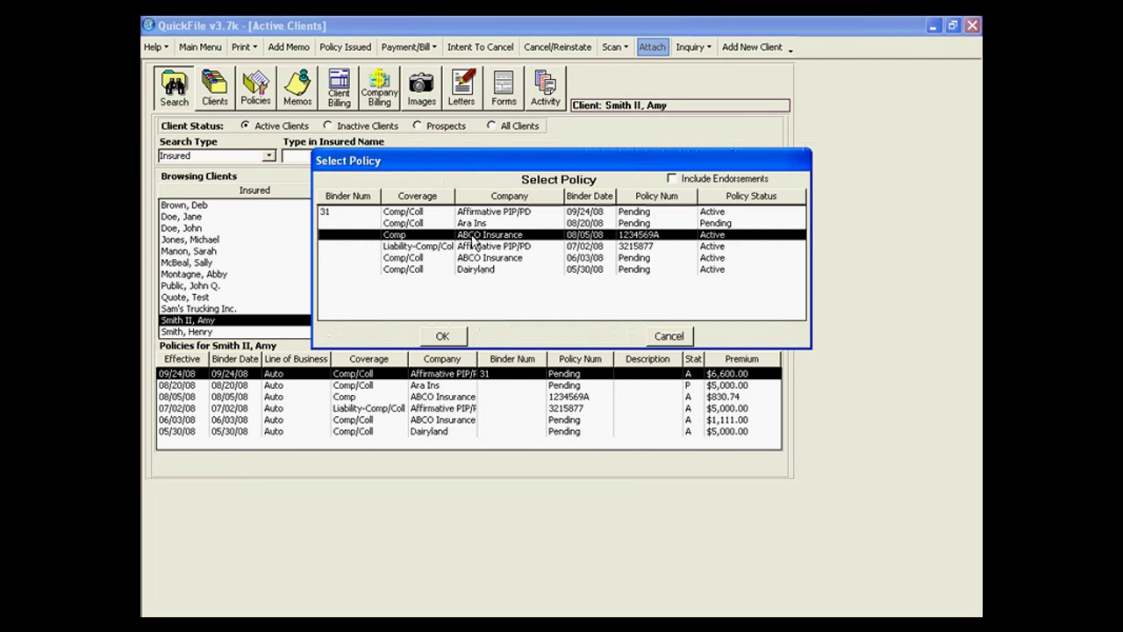
{"action": "left_click", "coordinate": [479, 271]}
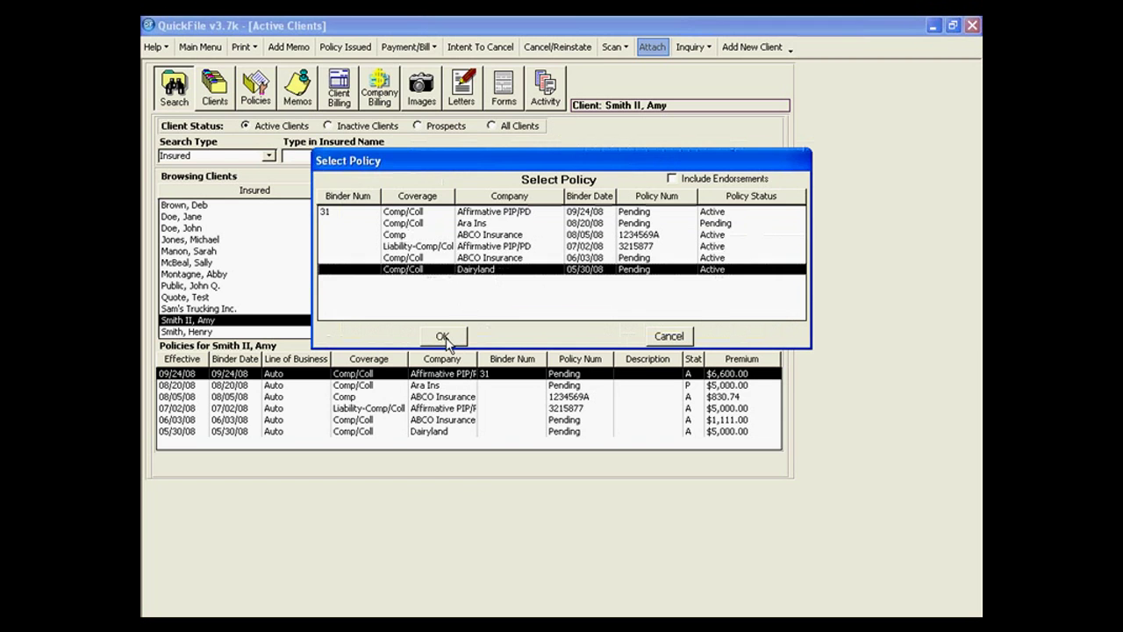
{"action": "left_click", "coordinate": [442, 336]}
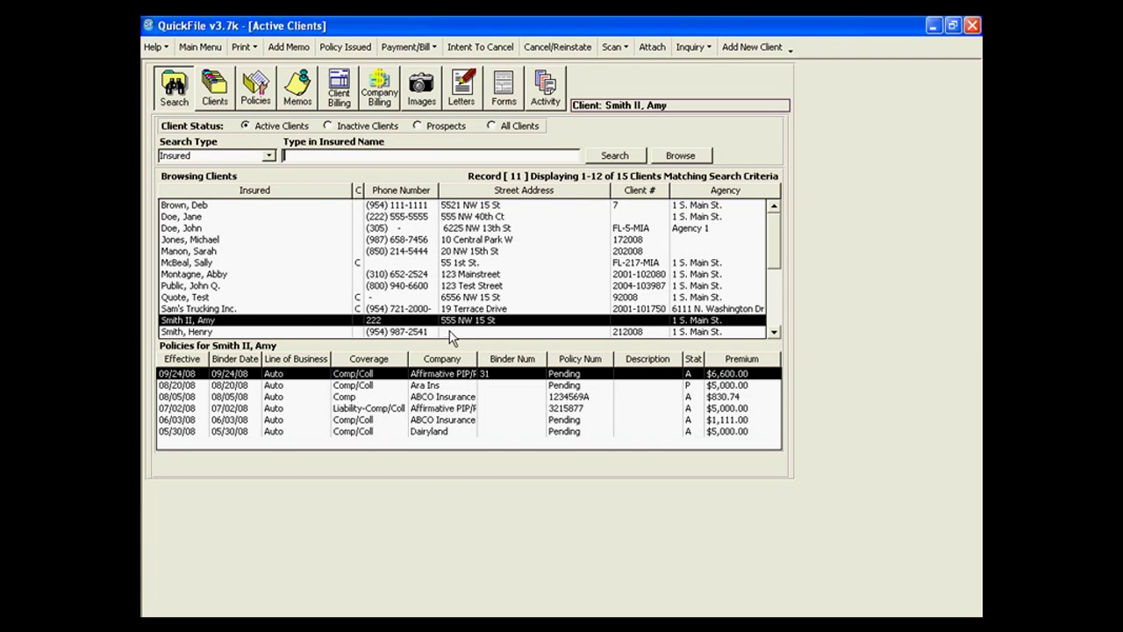
{"action": "left_click", "coordinate": [425, 93]}
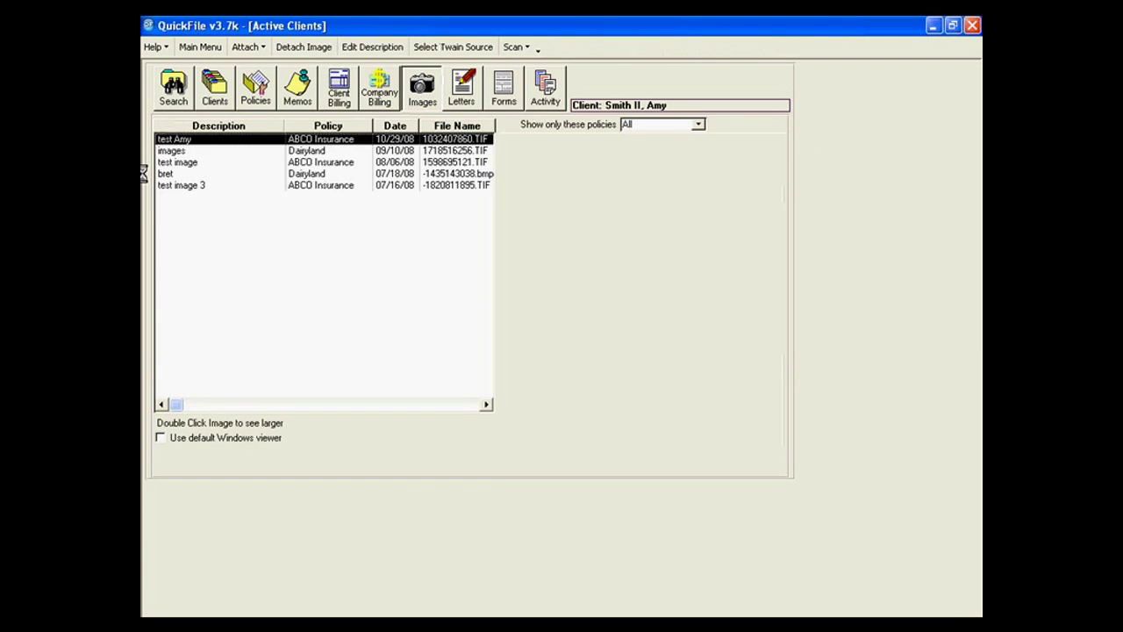
{"action": "left_click", "coordinate": [189, 173]}
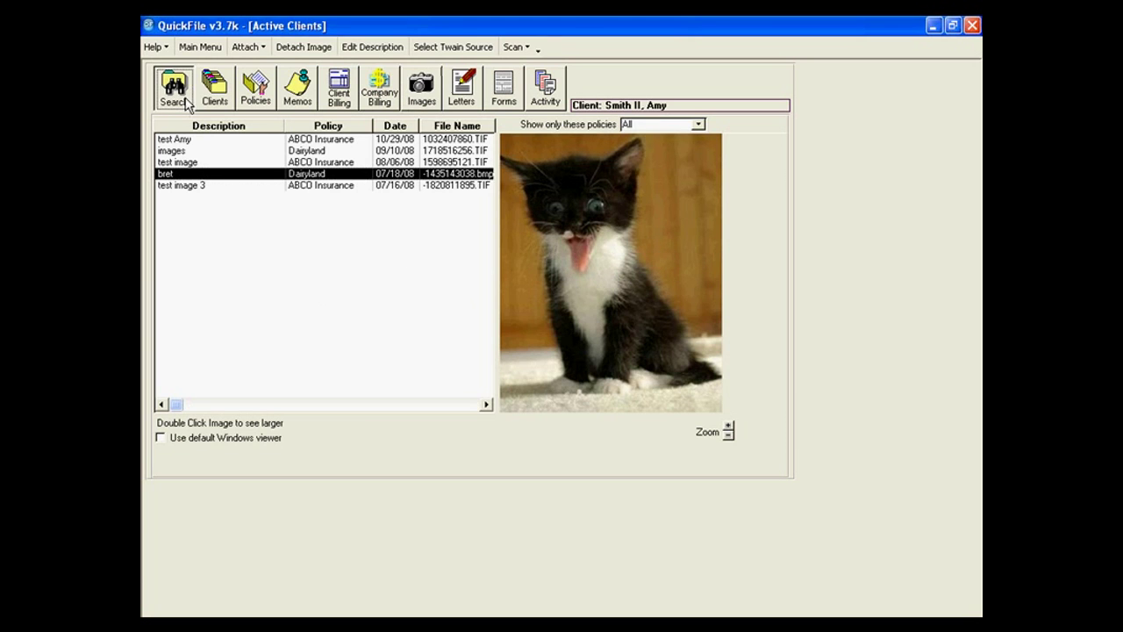
{"action": "left_click", "coordinate": [184, 100]}
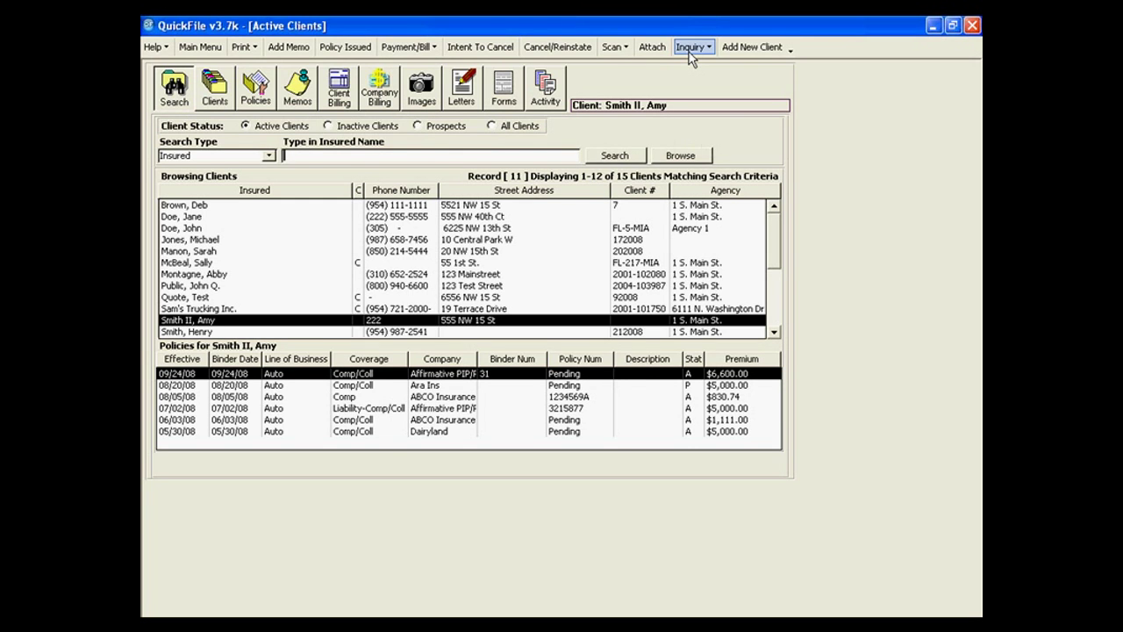
{"action": "left_click", "coordinate": [691, 48]}
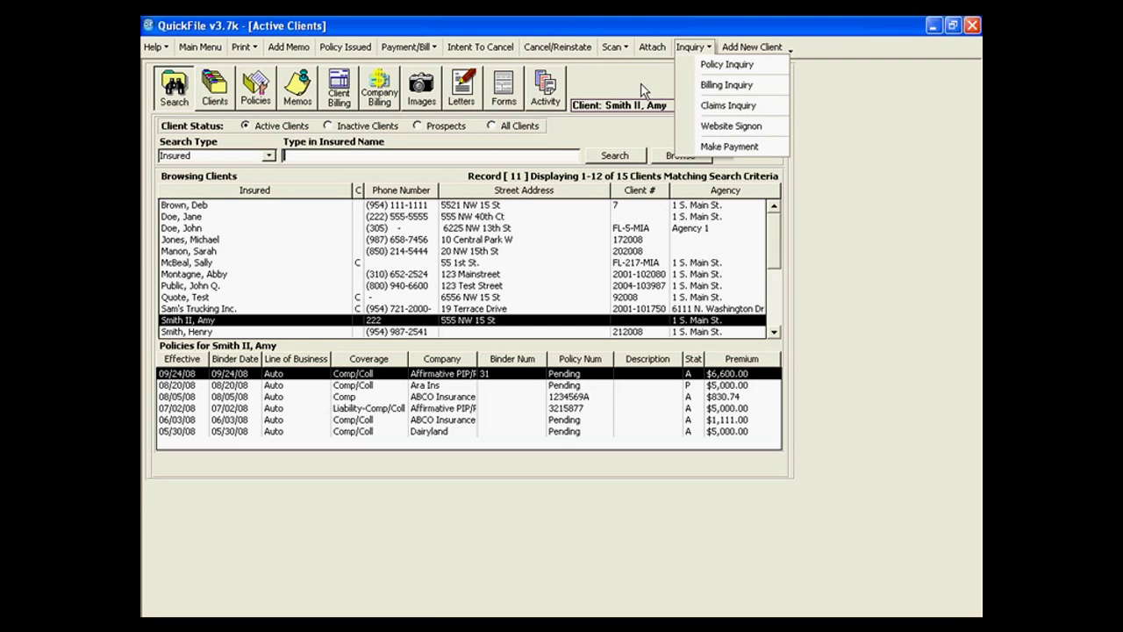
{"action": "left_click", "coordinate": [642, 90]}
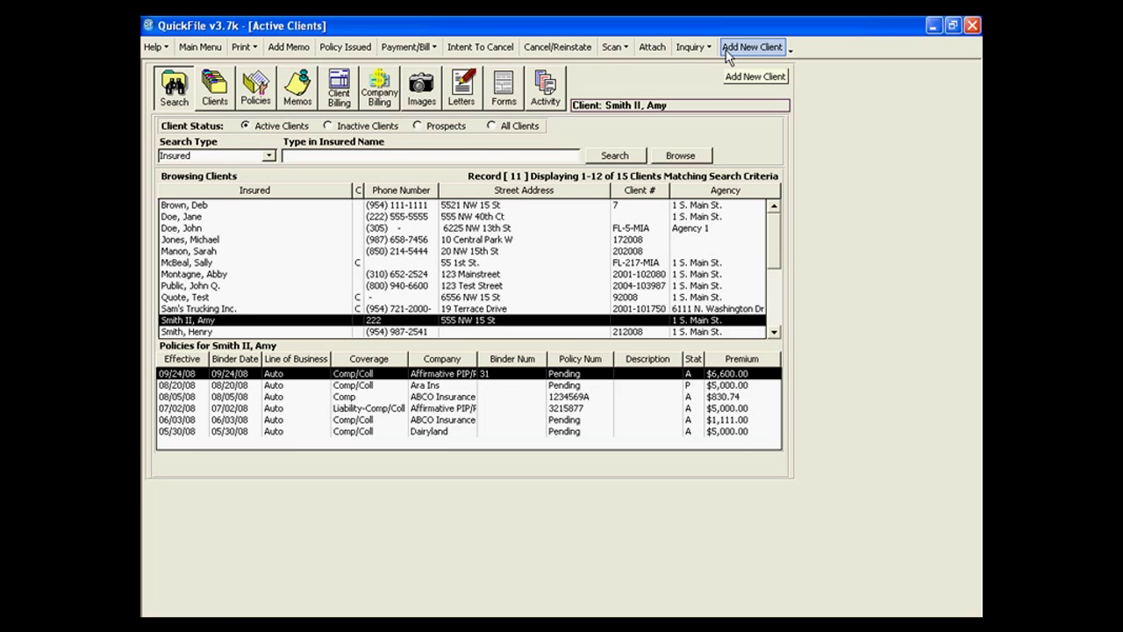
{"action": "left_click", "coordinate": [725, 51]}
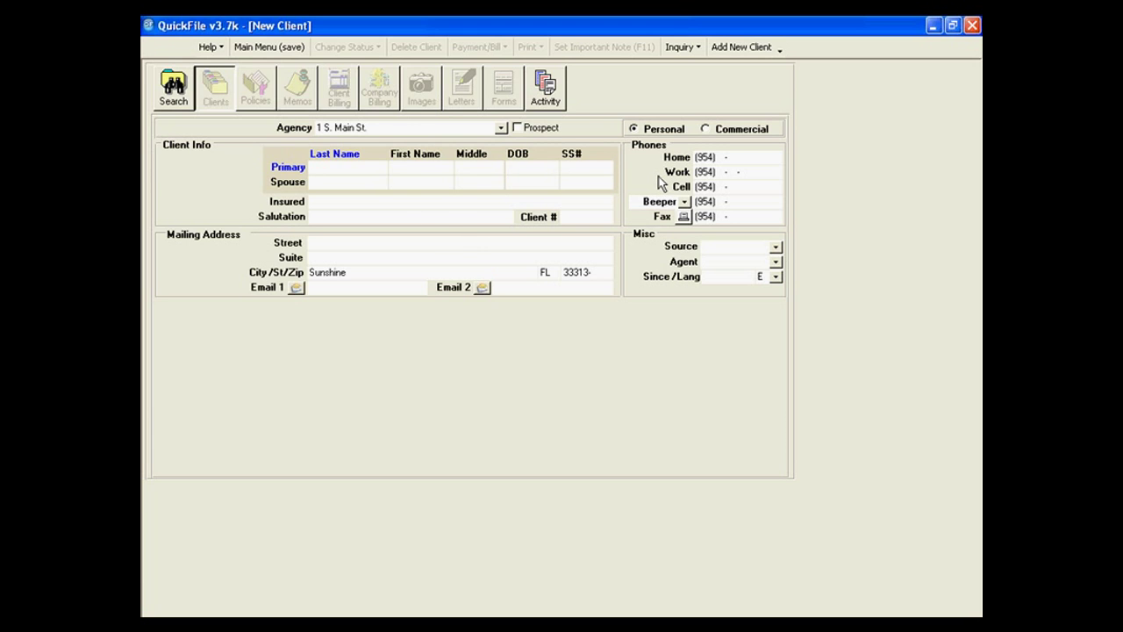
{"action": "left_click", "coordinate": [518, 128]}
{"action": "left_click", "coordinate": [742, 49]}
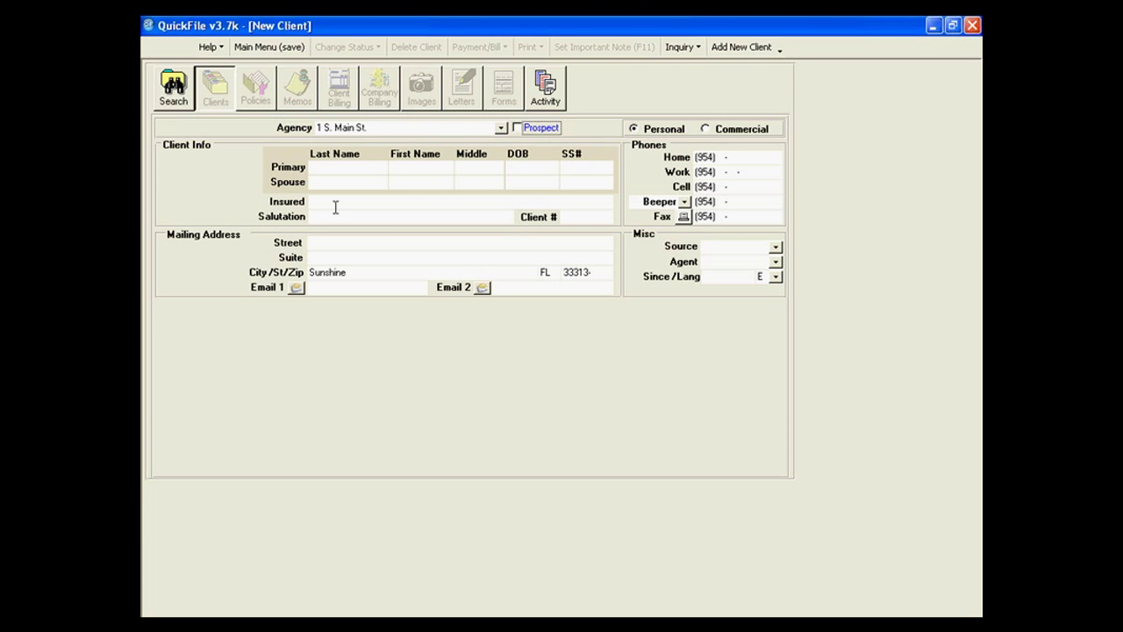
{"action": "left_click", "coordinate": [180, 97]}
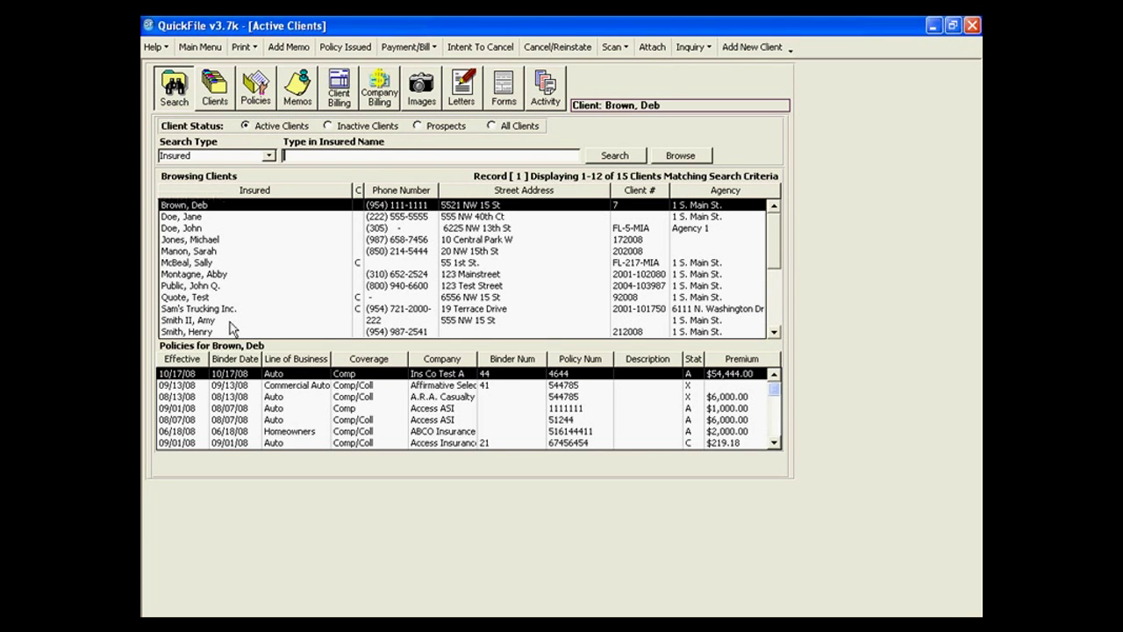
Open the selected client's full record and toggle its type to Commercial and back to Personal.
{"action": "left_click", "coordinate": [228, 321]}
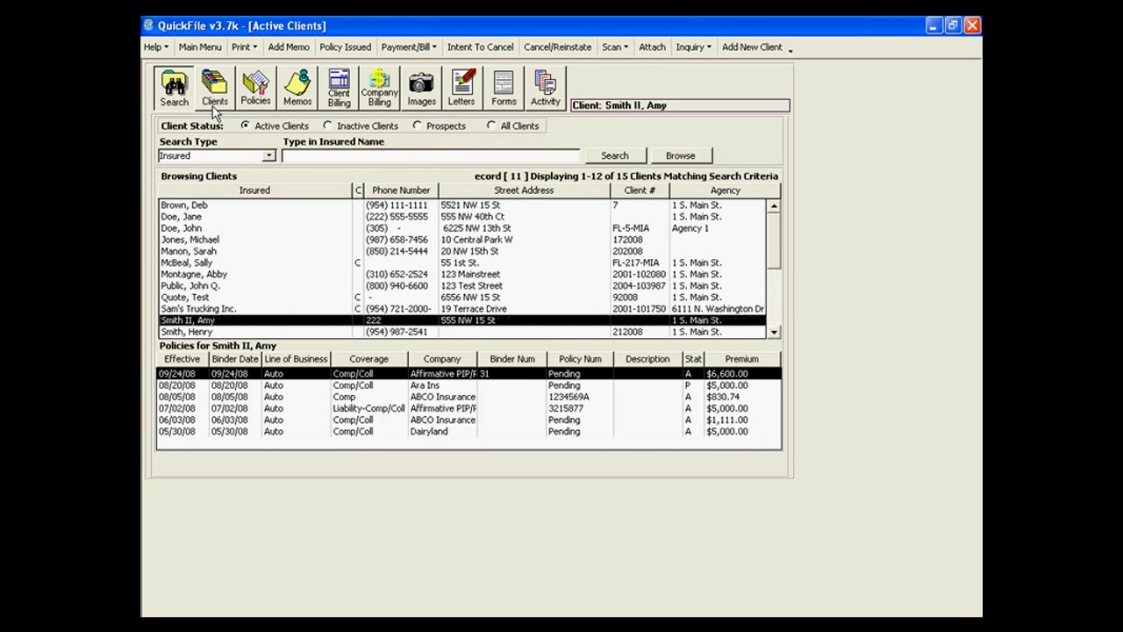
{"action": "left_click", "coordinate": [217, 97]}
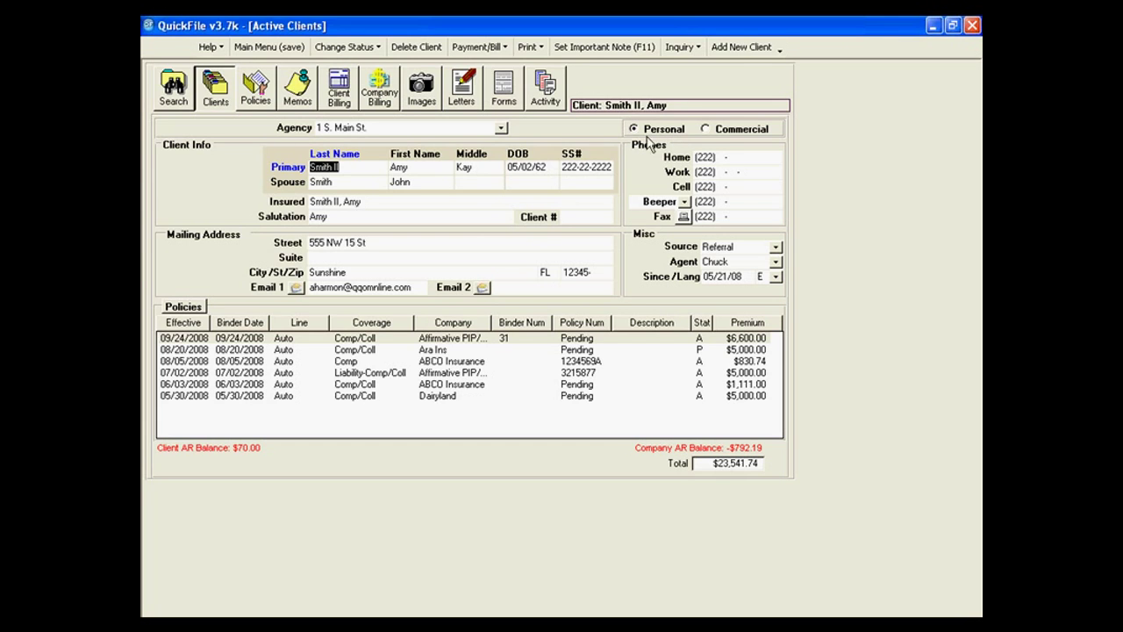
{"action": "left_click", "coordinate": [706, 130]}
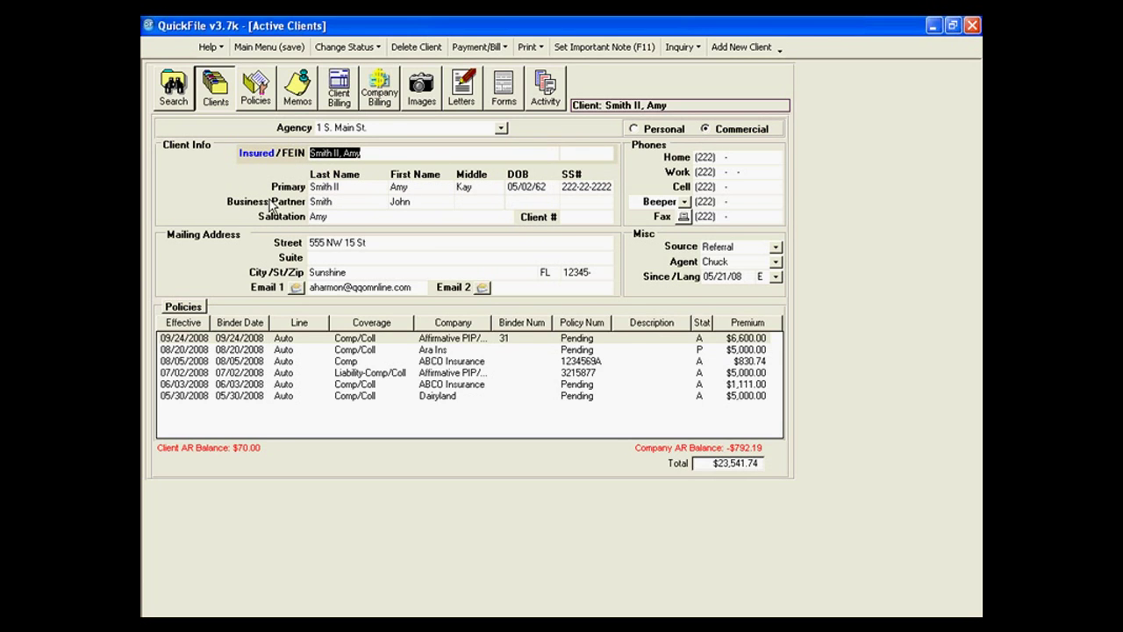
{"action": "left_click", "coordinate": [651, 129]}
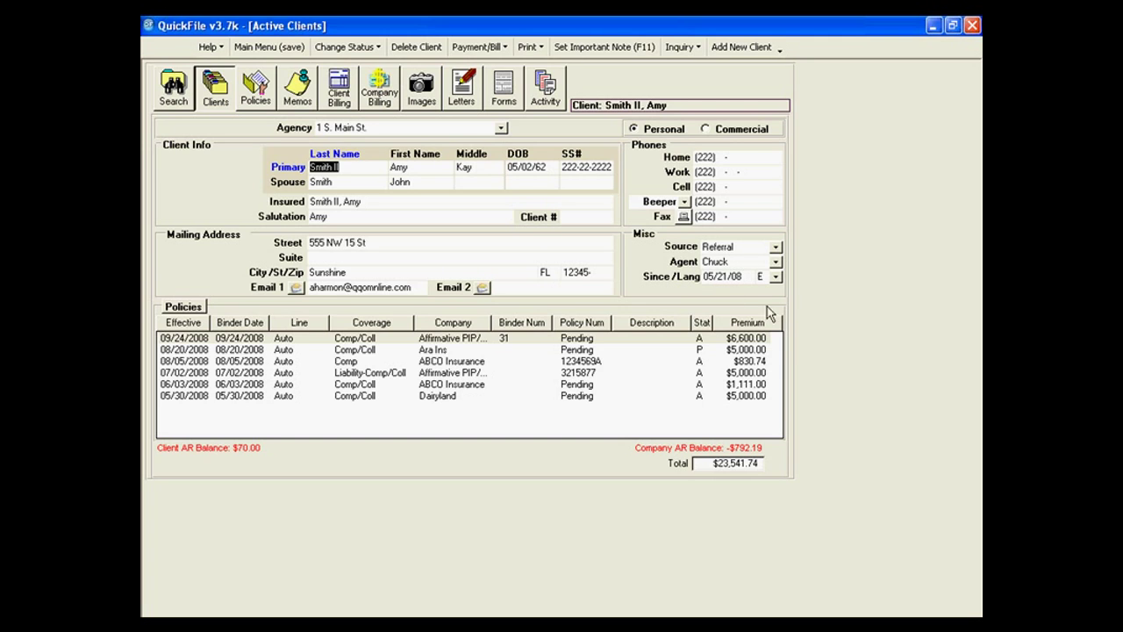
Switch the client's language to Spanish, then restore the original language.
{"action": "left_click", "coordinate": [776, 277]}
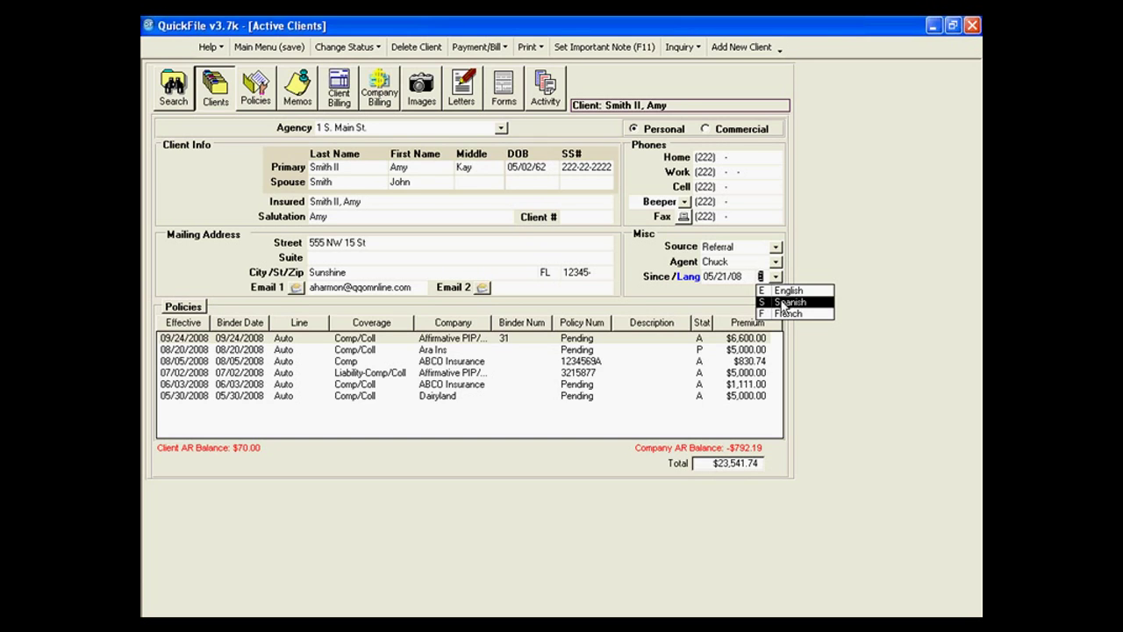
{"action": "left_click", "coordinate": [787, 302]}
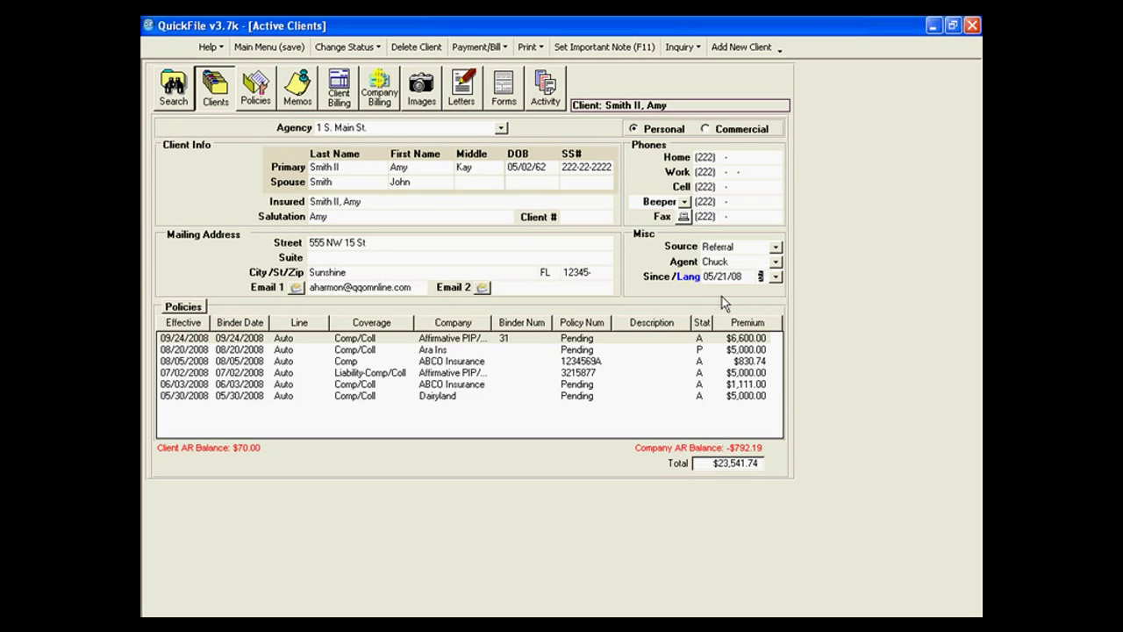
{"action": "left_click", "coordinate": [776, 277]}
{"action": "left_click", "coordinate": [775, 289]}
Correct the misspelled domain of the client's first e-mail address and confirm the change.
{"action": "left_click", "coordinate": [414, 287]}
{"action": "key", "text": "BackSpace"}
{"action": "key", "text": "BackSpace"}
{"action": "key", "text": "BackSpace"}
{"action": "key", "text": "BackSpace"}
{"action": "key", "text": "BackSpace"}
{"action": "key", "text": "BackSpace"}
{"action": "key", "text": "BackSpace"}
{"action": "key", "text": "BackSpace"}
{"action": "key", "text": "BackSpace"}
{"action": "key", "text": "BackSpace"}
{"action": "type", "text": "nline.com"}
{"action": "key", "text": "Tab"}
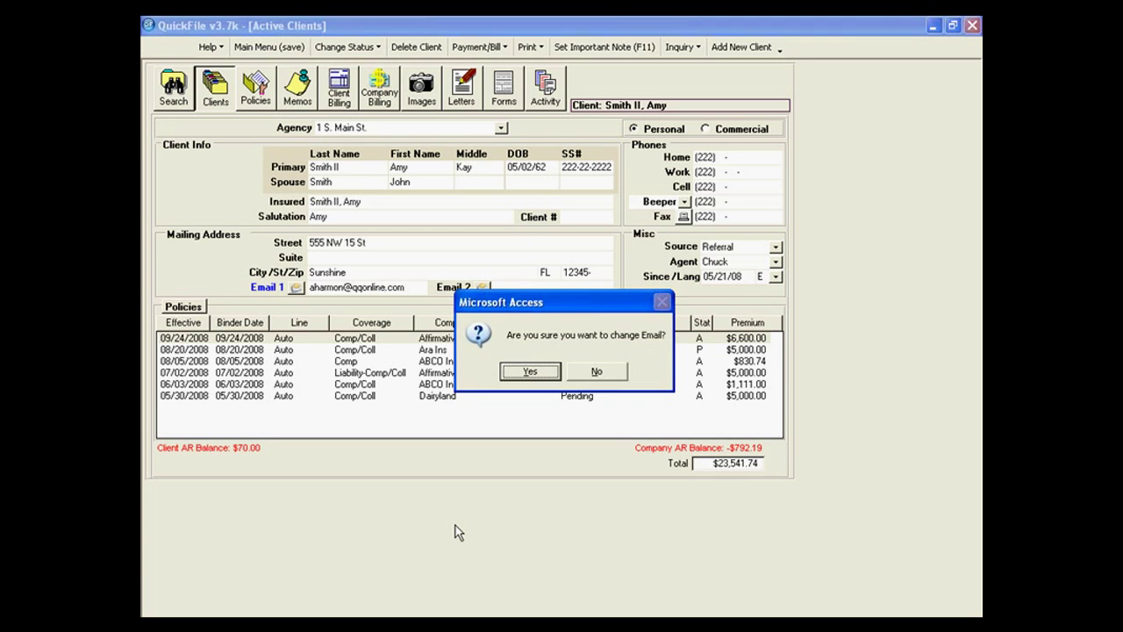
{"action": "left_click", "coordinate": [521, 375]}
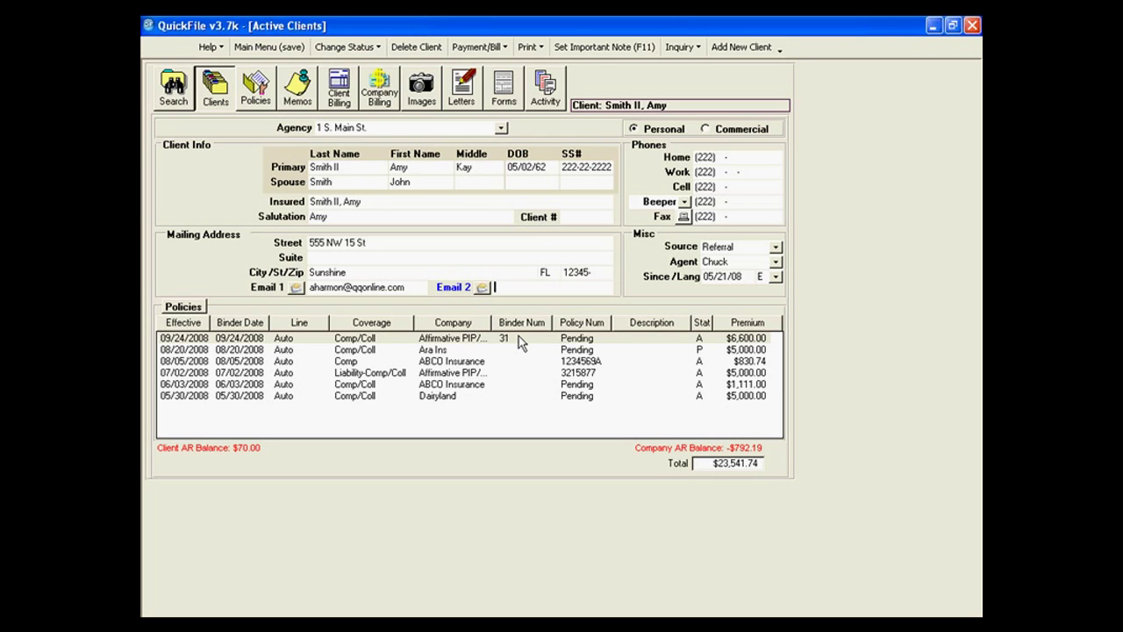
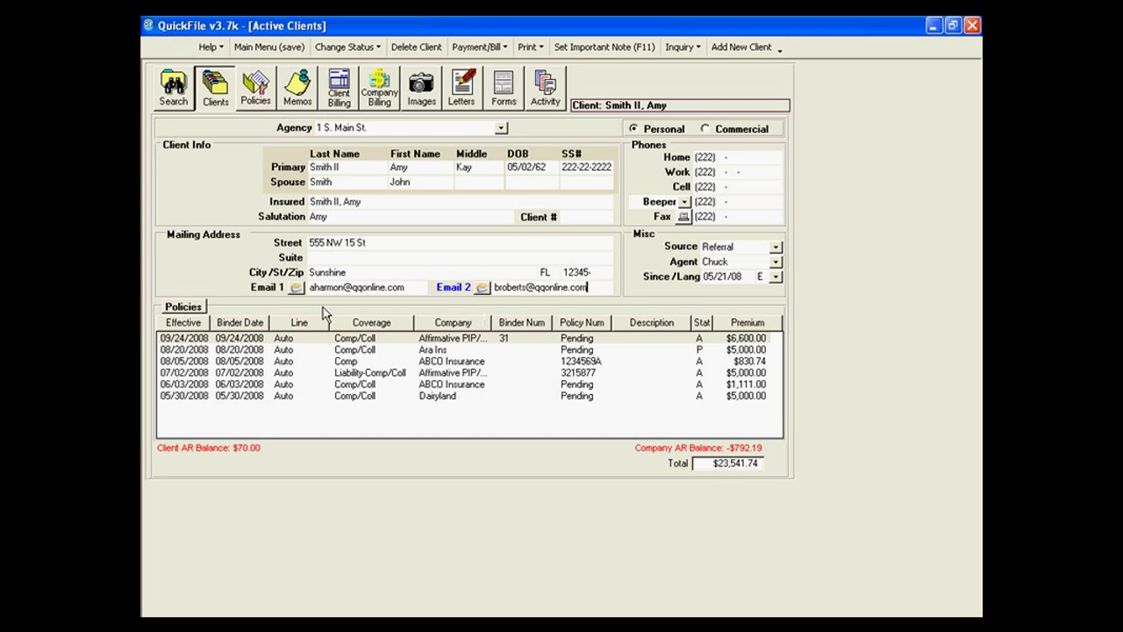
Add the client's second e-mail address, then start an e-mail to the first address.
{"action": "left_click", "coordinate": [297, 296]}
{"action": "key", "text": "Return"}
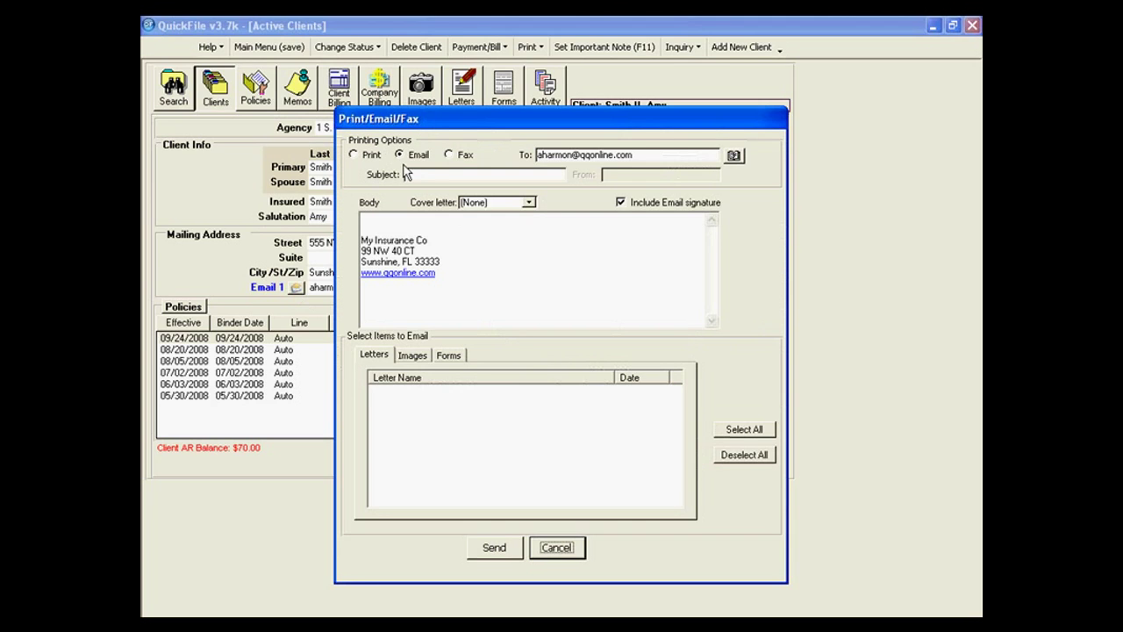
Keep the output set to Email, viewing the Outlook address book without changing recipients.
{"action": "left_click", "coordinate": [355, 154]}
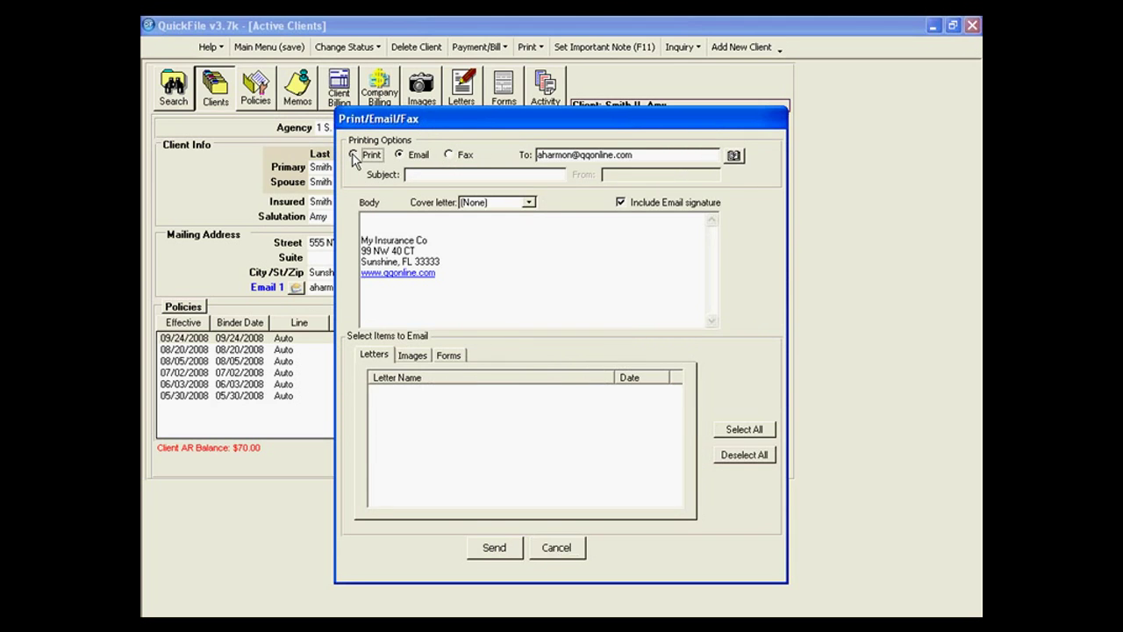
{"action": "left_click", "coordinate": [413, 157]}
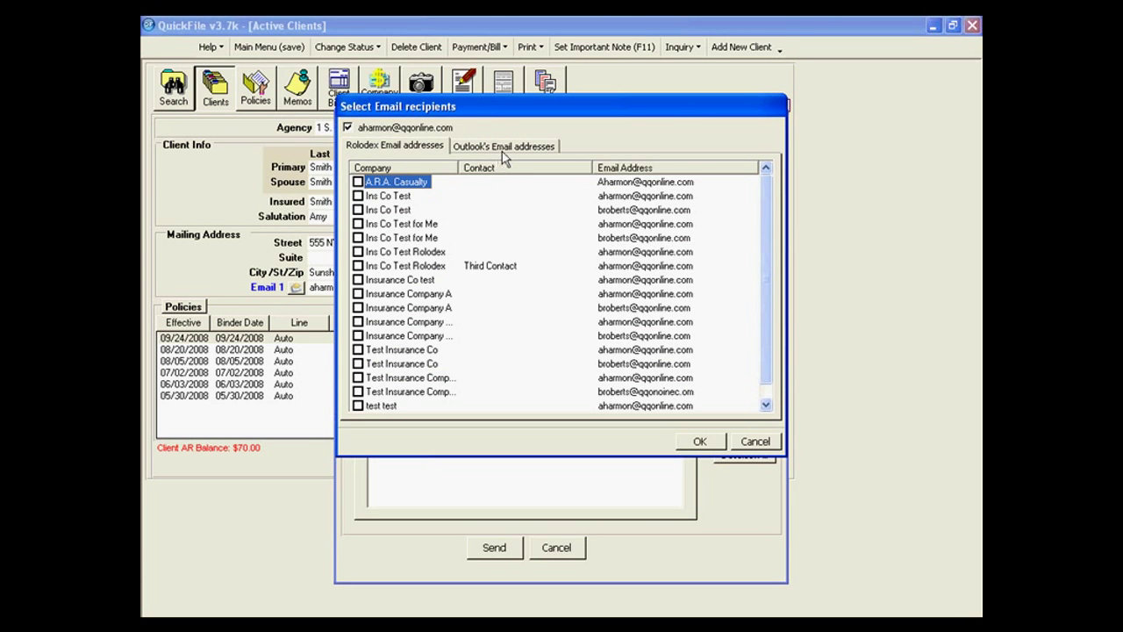
{"action": "left_click", "coordinate": [502, 147]}
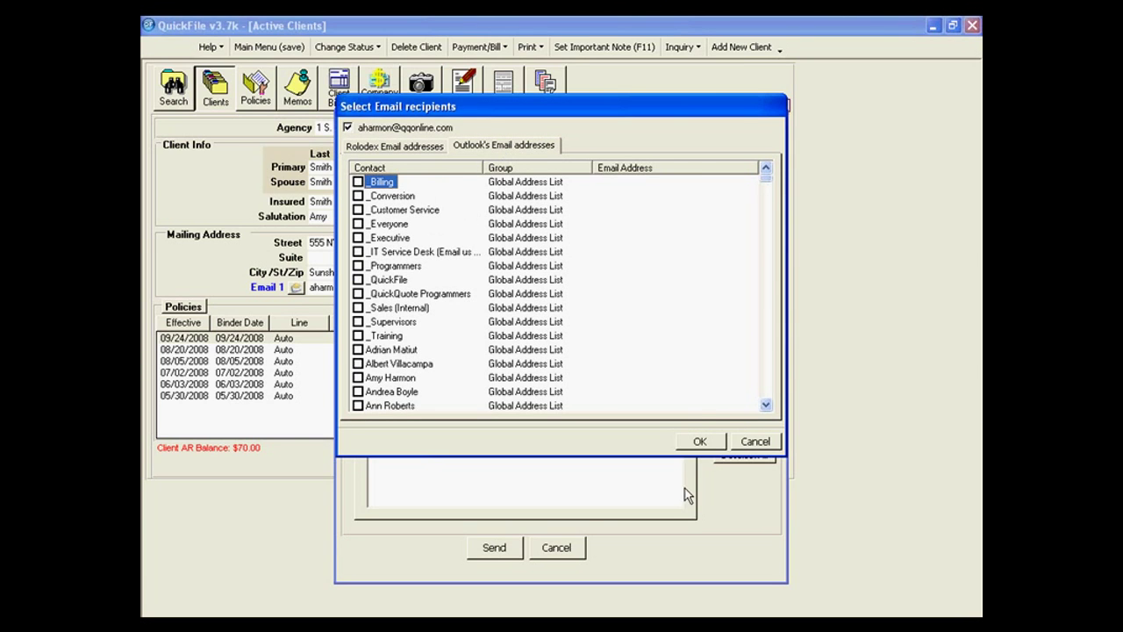
{"action": "left_click", "coordinate": [753, 443]}
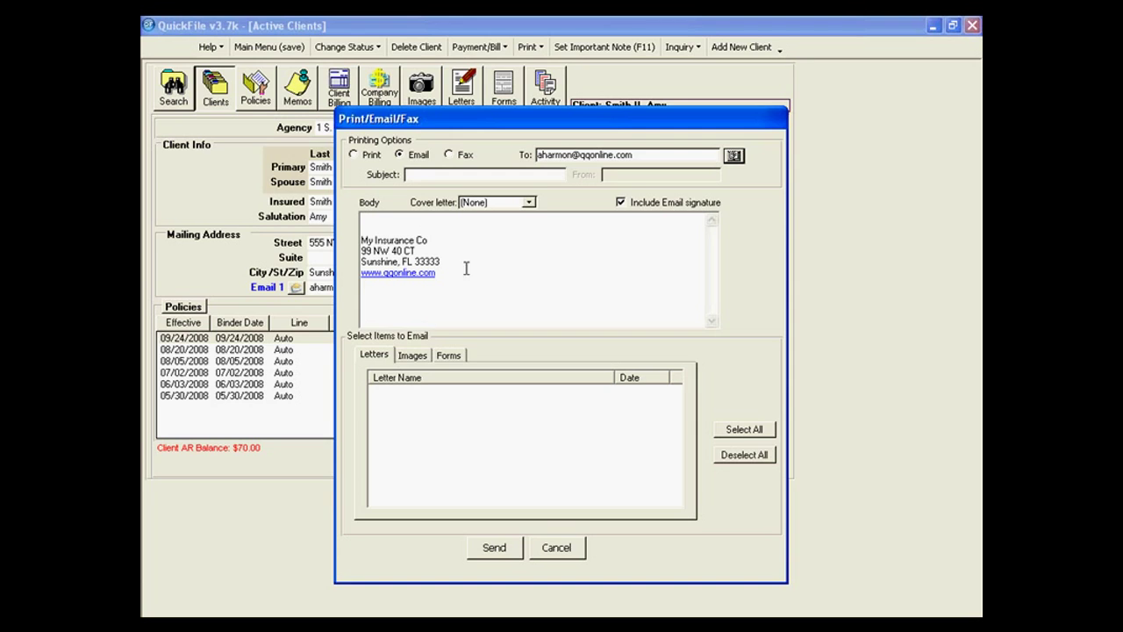
Attach 'test image' from the Images list, send the e-mail and dismiss the confirmation.
{"action": "left_click", "coordinate": [412, 355]}
{"action": "left_click", "coordinate": [390, 359]}
{"action": "left_click", "coordinate": [413, 355]}
{"action": "left_click", "coordinate": [448, 355]}
{"action": "left_click", "coordinate": [391, 359]}
{"action": "left_click", "coordinate": [413, 355]}
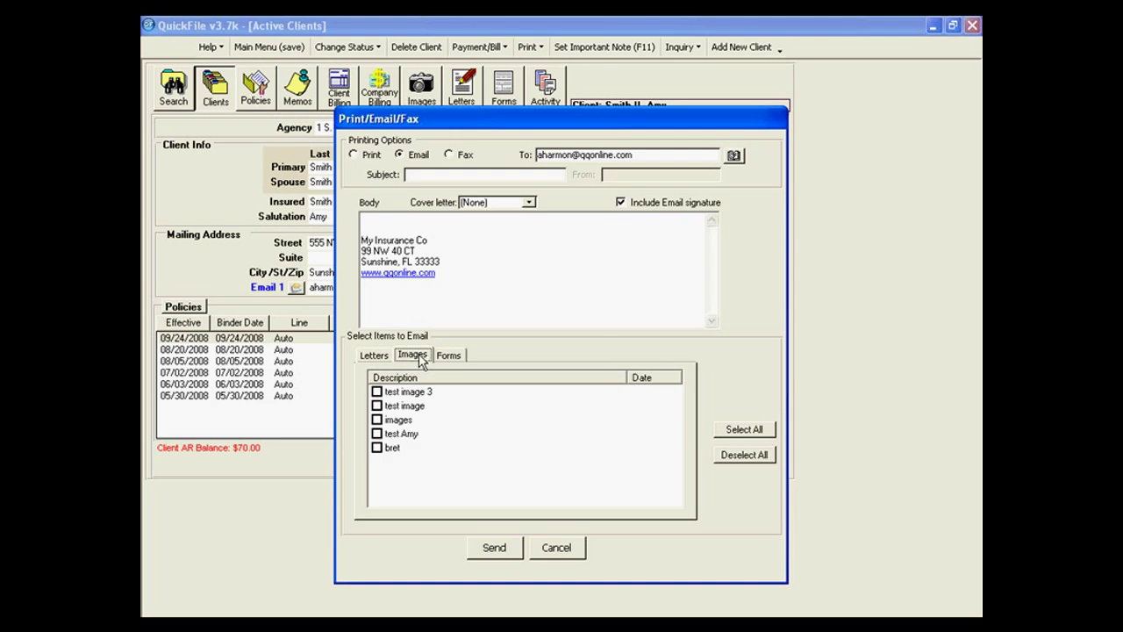
{"action": "left_click", "coordinate": [377, 406]}
{"action": "left_click", "coordinate": [449, 355]}
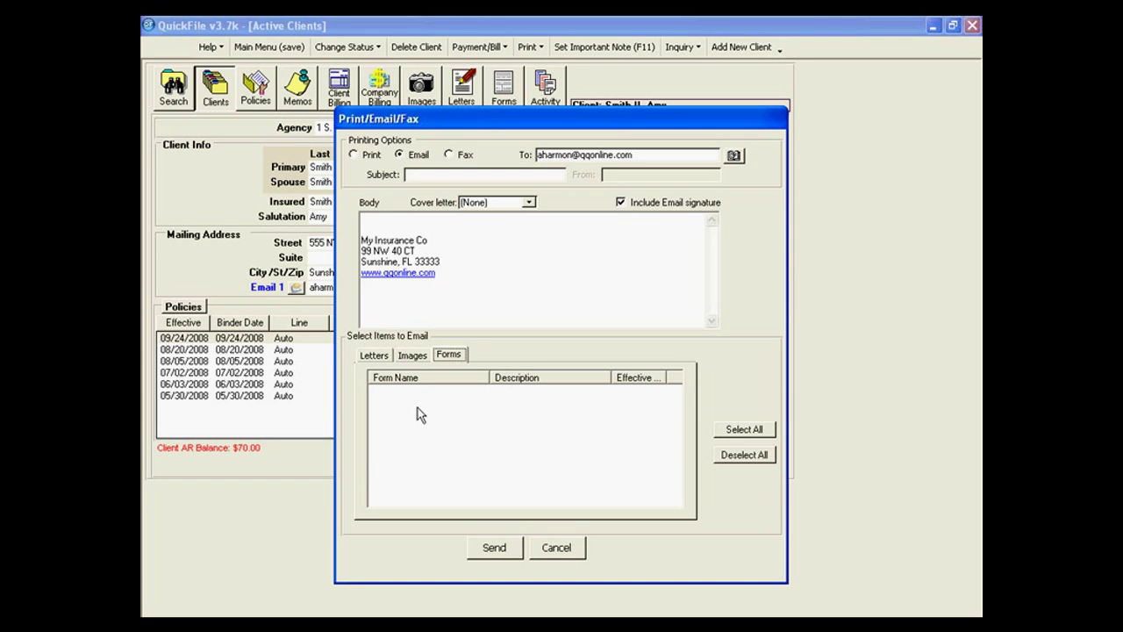
{"action": "left_click", "coordinate": [484, 554]}
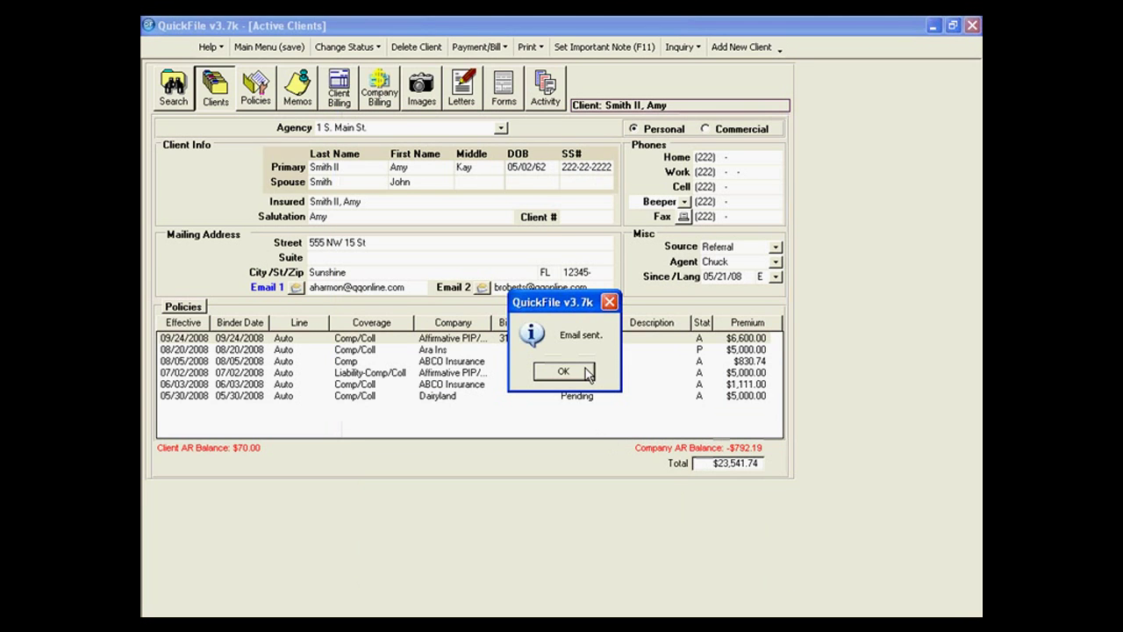
{"action": "left_click", "coordinate": [564, 371]}
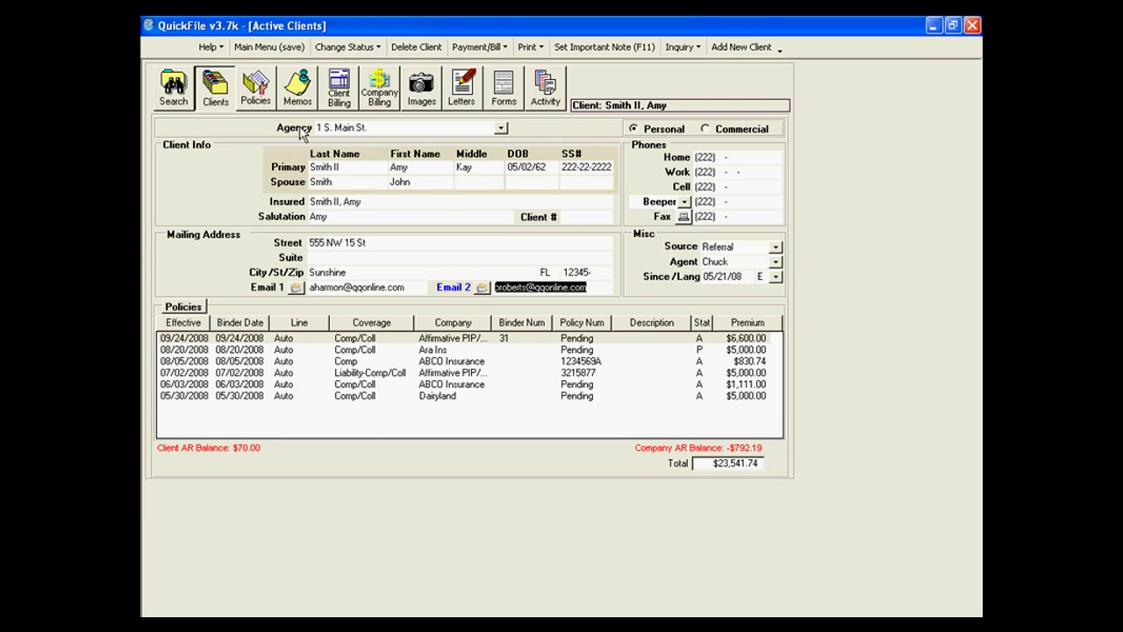
{"action": "left_click", "coordinate": [333, 50]}
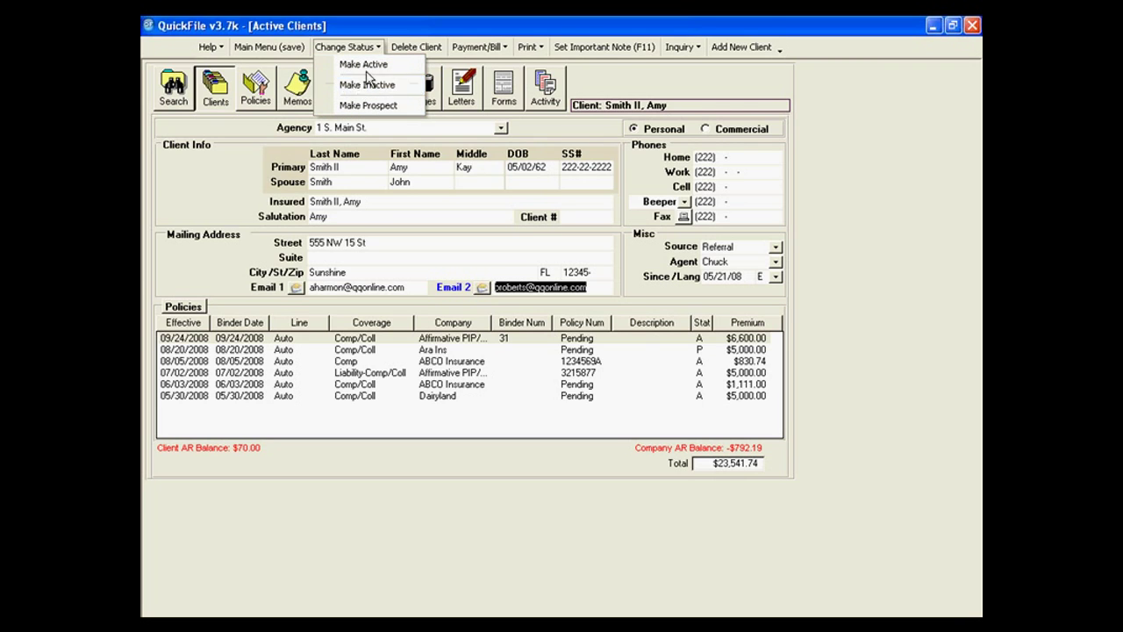
{"action": "left_click", "coordinate": [418, 49]}
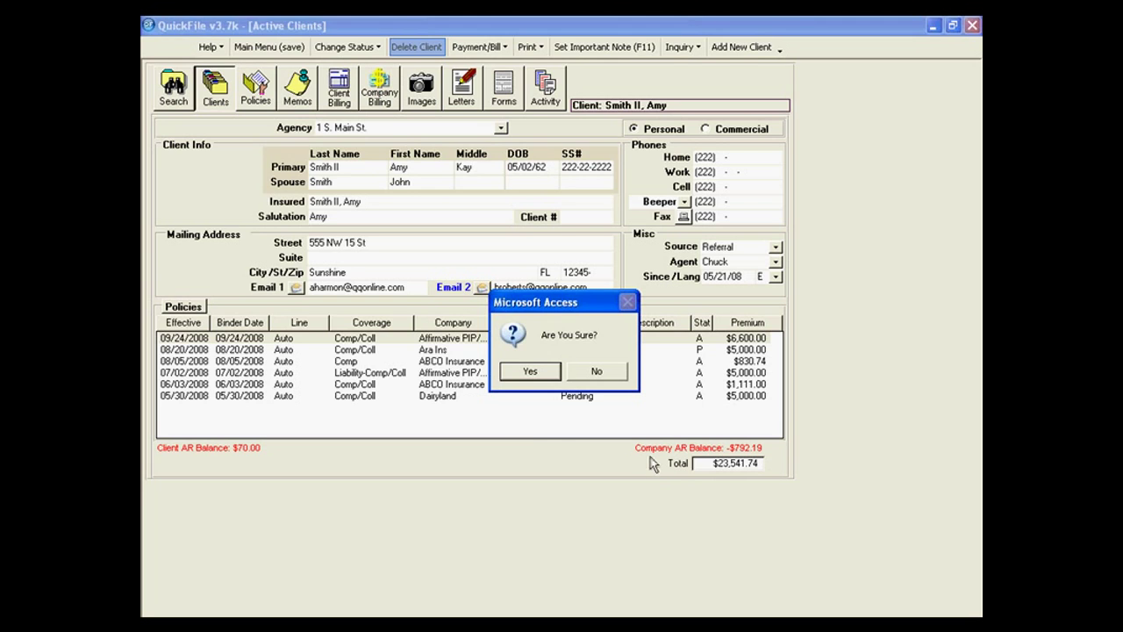
{"action": "left_click", "coordinate": [597, 371]}
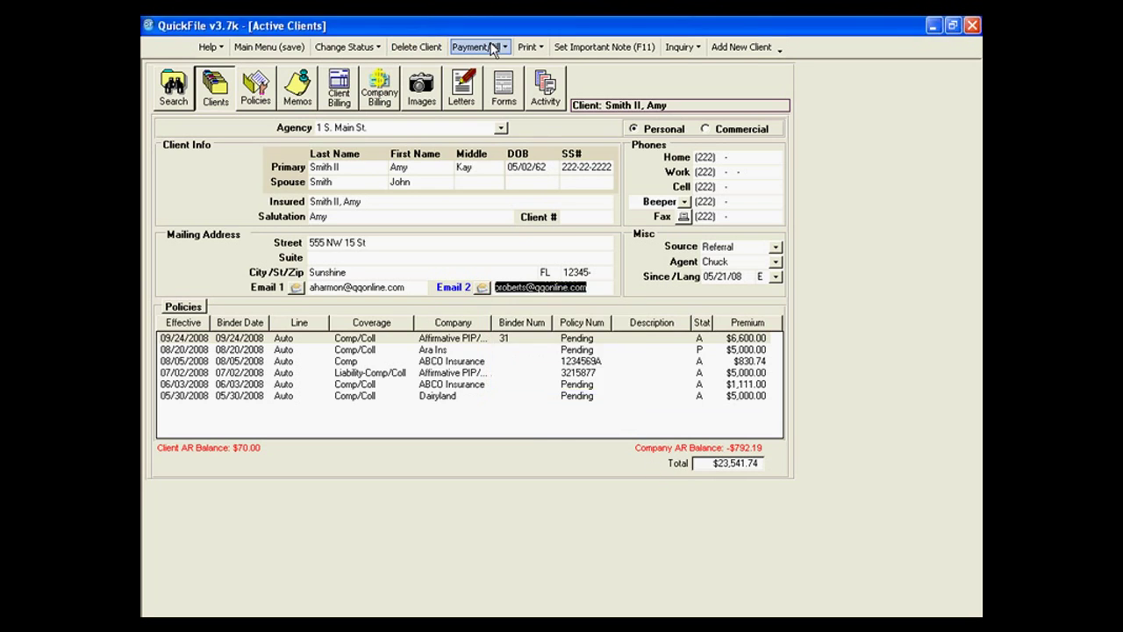
{"action": "left_click", "coordinate": [493, 49]}
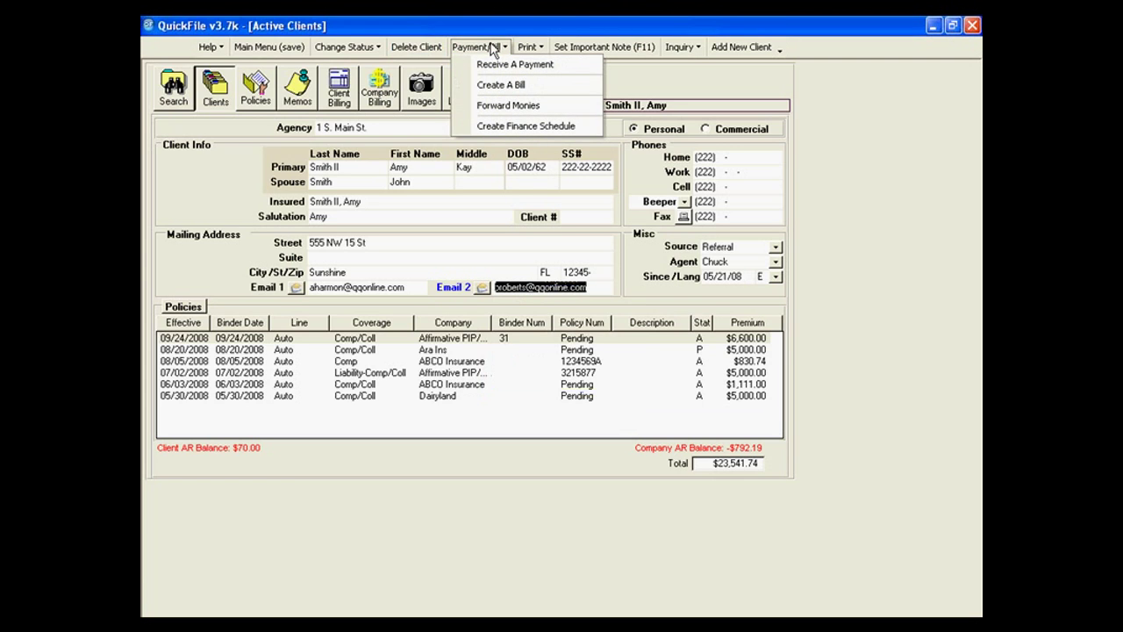
{"action": "left_click", "coordinate": [529, 47]}
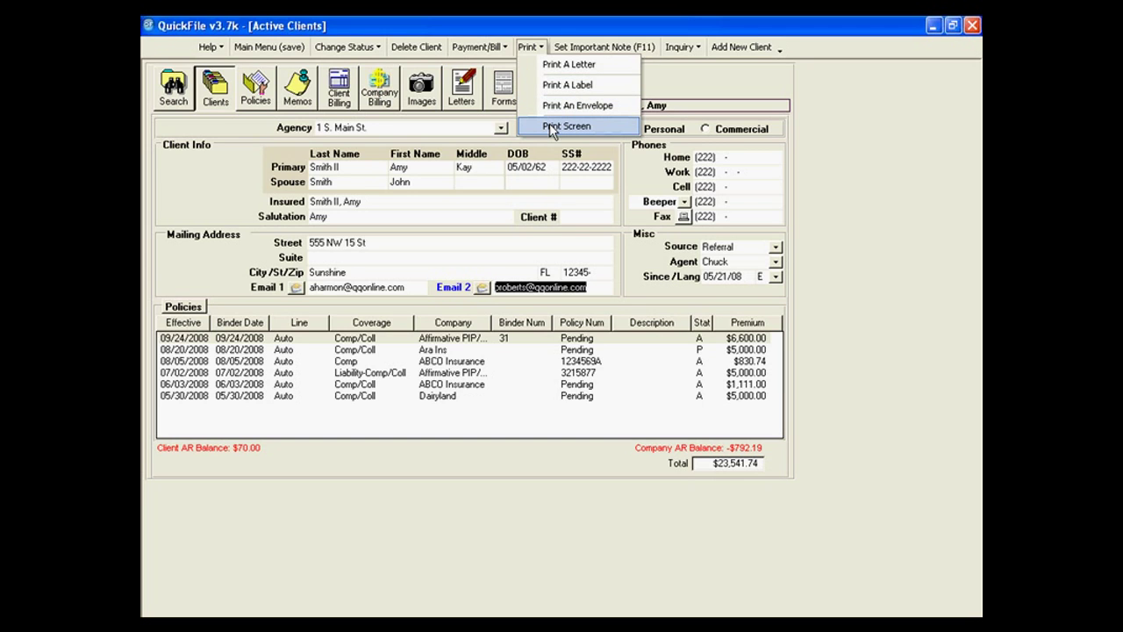
{"action": "mouse_move", "coordinate": [335, 49]}
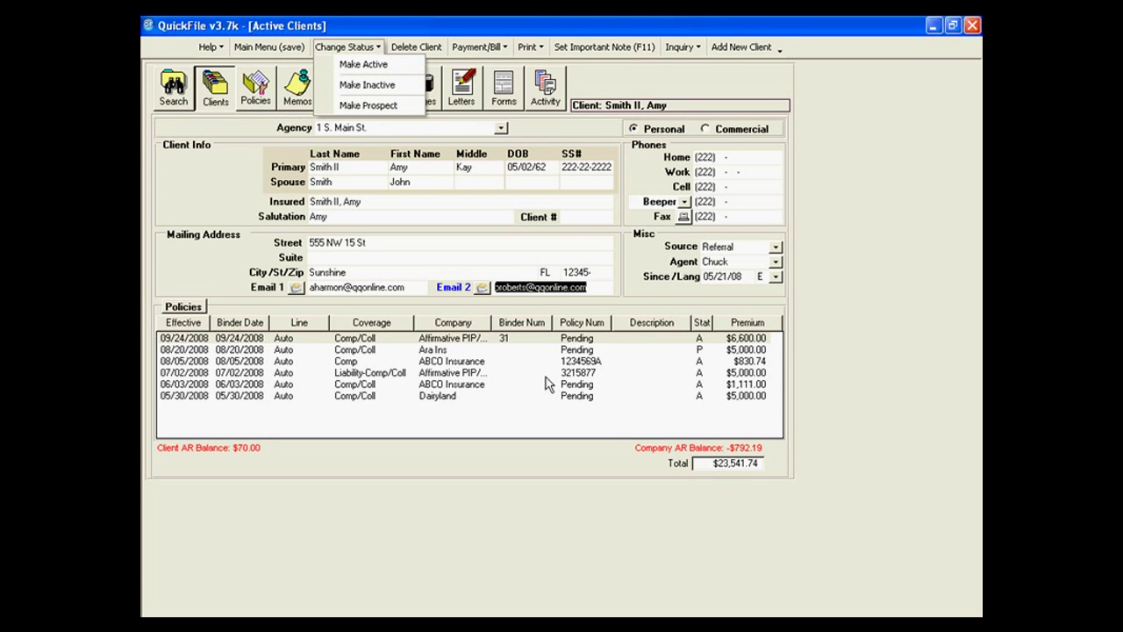
Add a date-stamped important note reading '11/12/08 - out of town until 2010'.
{"action": "left_click", "coordinate": [623, 50]}
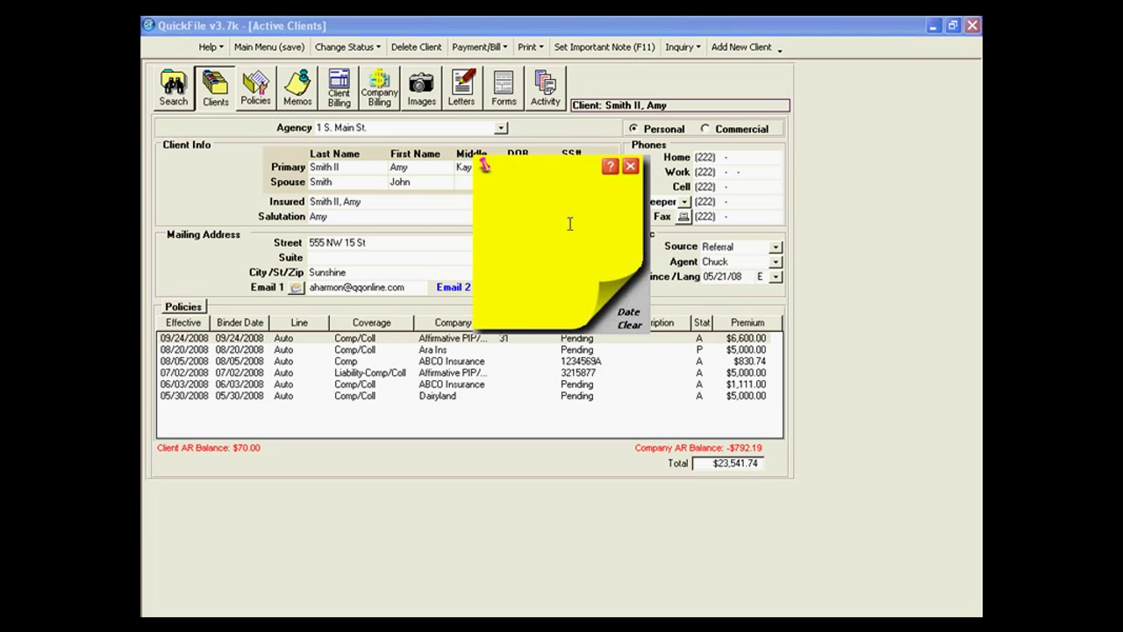
{"action": "left_click", "coordinate": [629, 313]}
{"action": "type", "text": "out of town unt"}
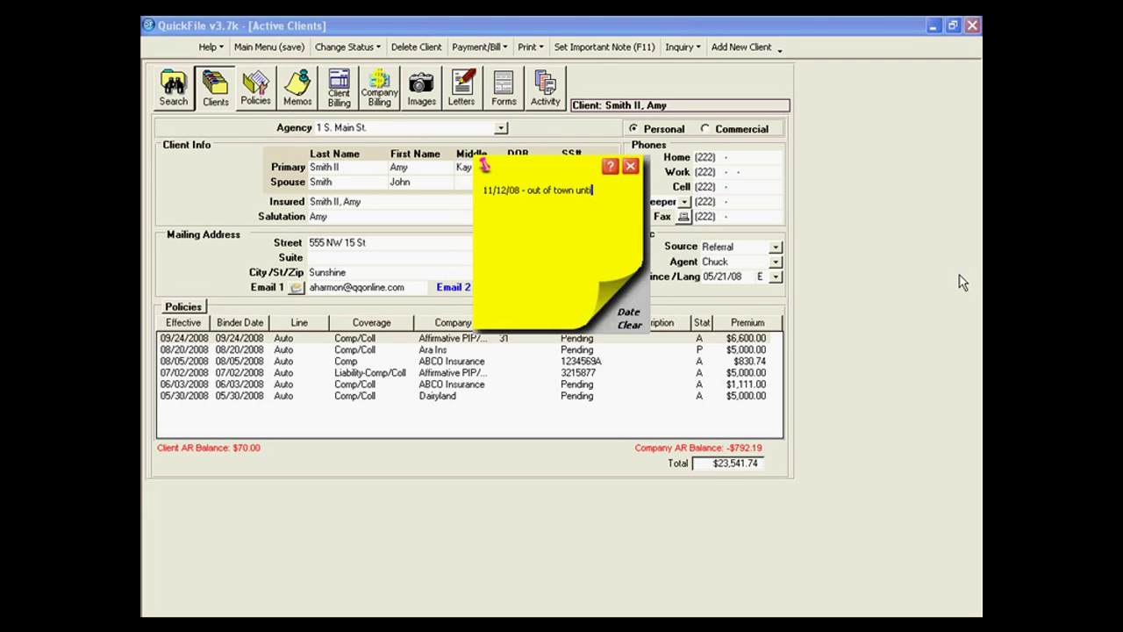
{"action": "type", "text": "il 2010"}
{"action": "left_click", "coordinate": [630, 165]}
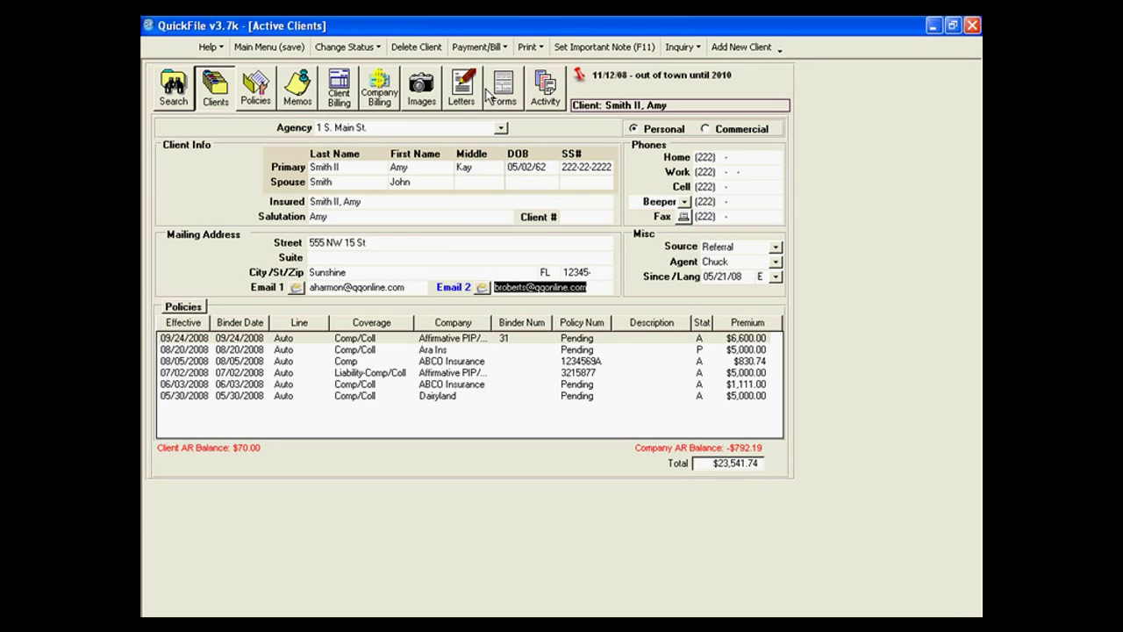
{"action": "left_click", "coordinate": [389, 93]}
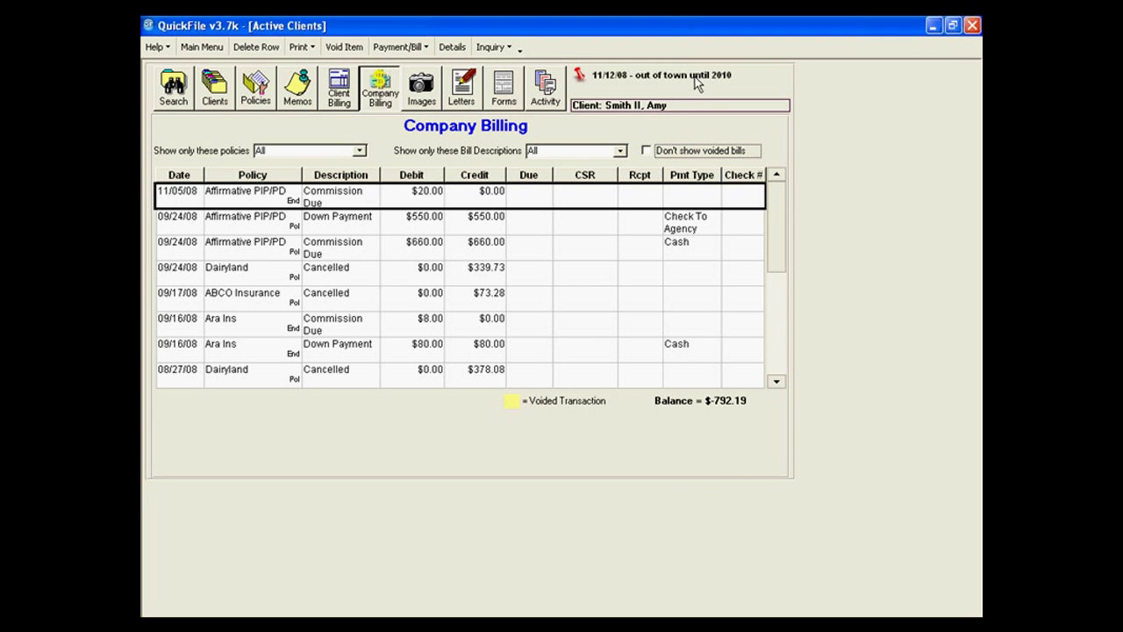
{"action": "left_click", "coordinate": [180, 98]}
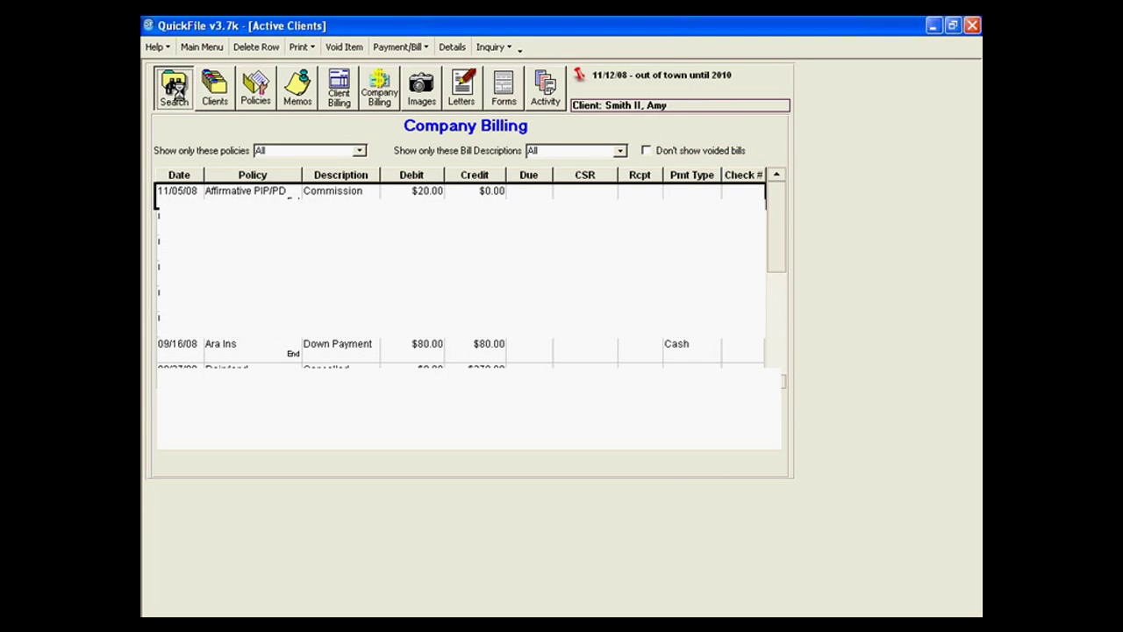
{"action": "key", "text": "Up"}
{"action": "key", "text": "Up"}
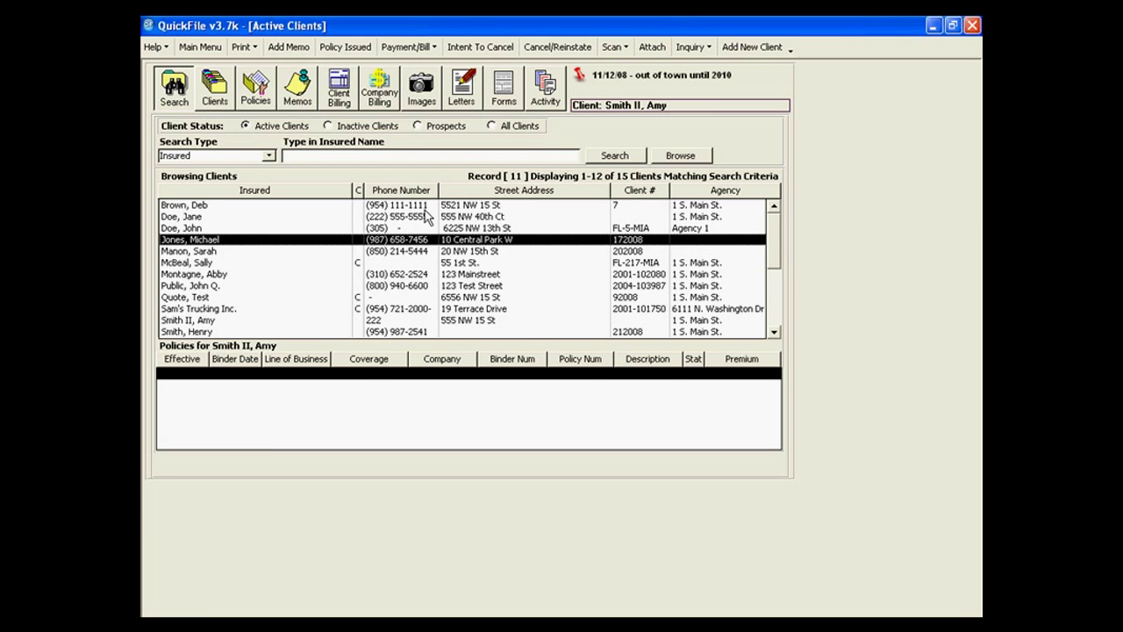
{"action": "key", "text": "alt+f"}
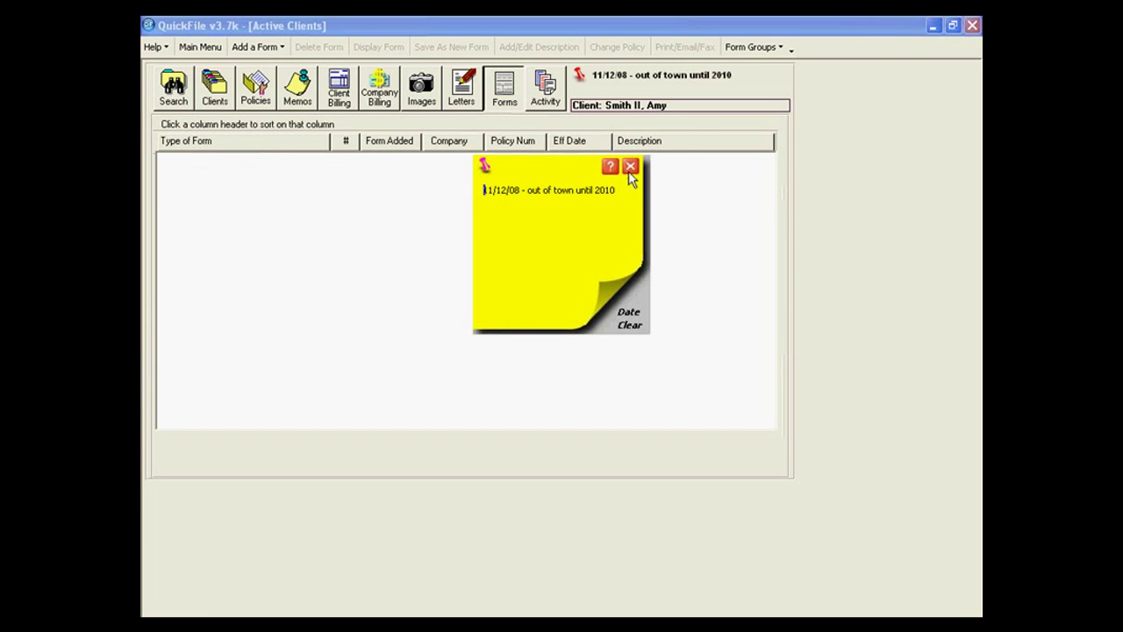
{"action": "left_click", "coordinate": [630, 166]}
{"action": "left_click", "coordinate": [226, 91]}
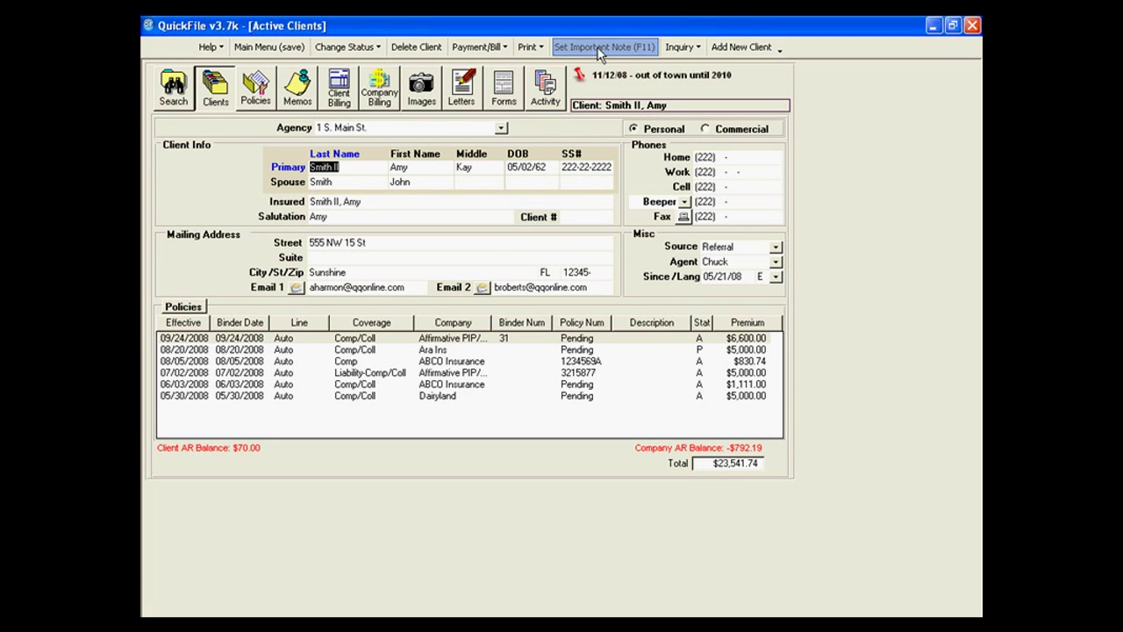
Erase the client's important note, confirming Yes to clear it.
{"action": "left_click", "coordinate": [599, 48]}
{"action": "left_click", "coordinate": [630, 165]}
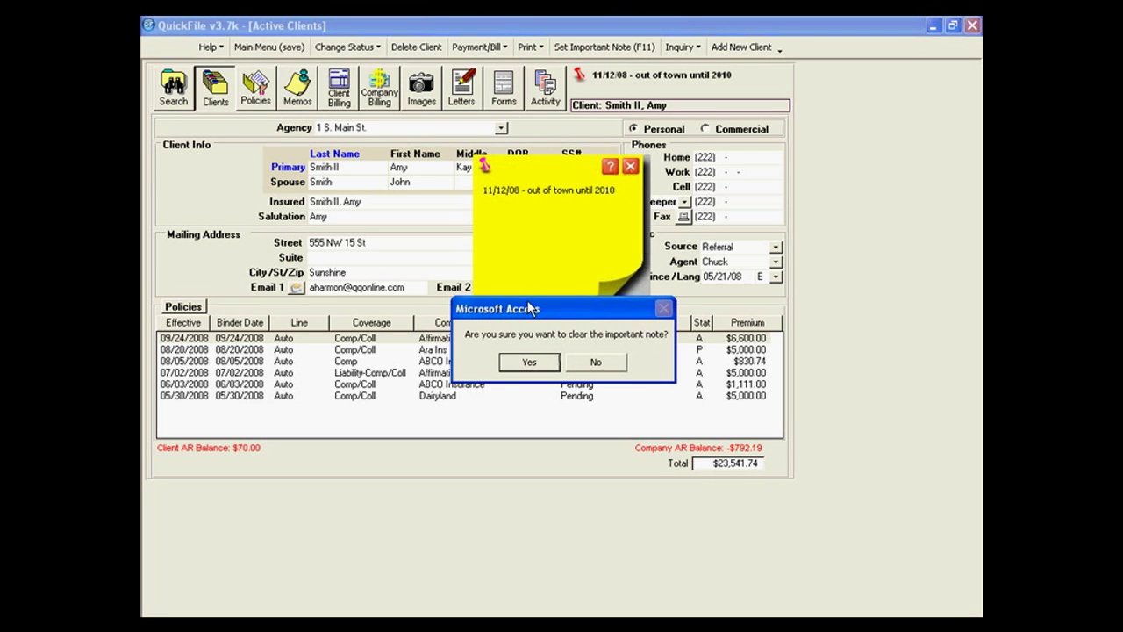
{"action": "left_click", "coordinate": [535, 363]}
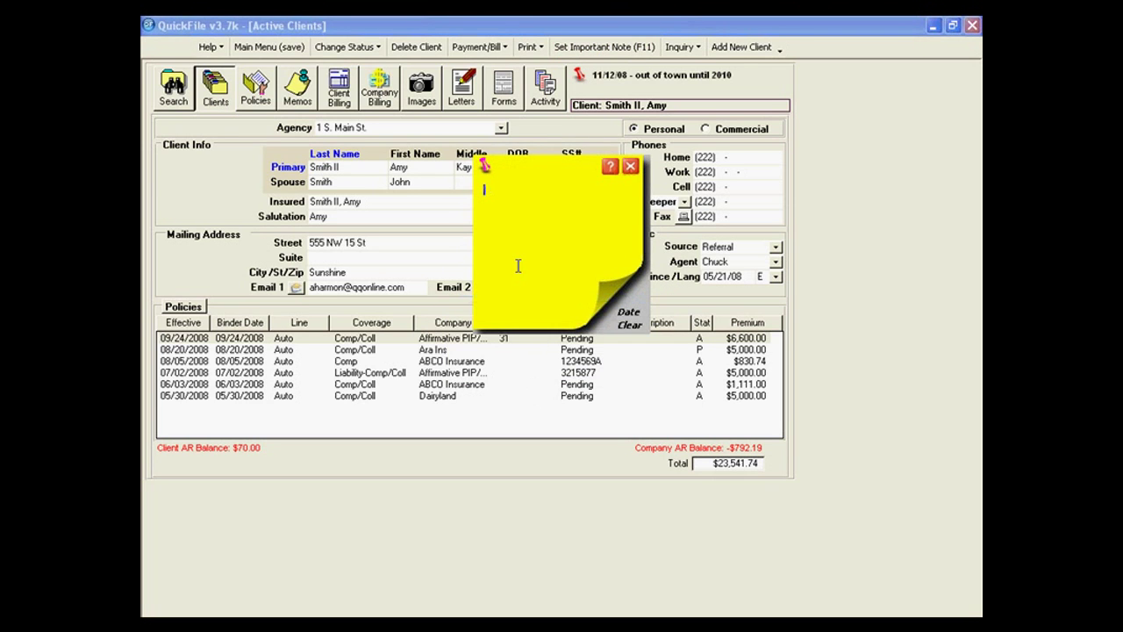
{"action": "left_click", "coordinate": [629, 166]}
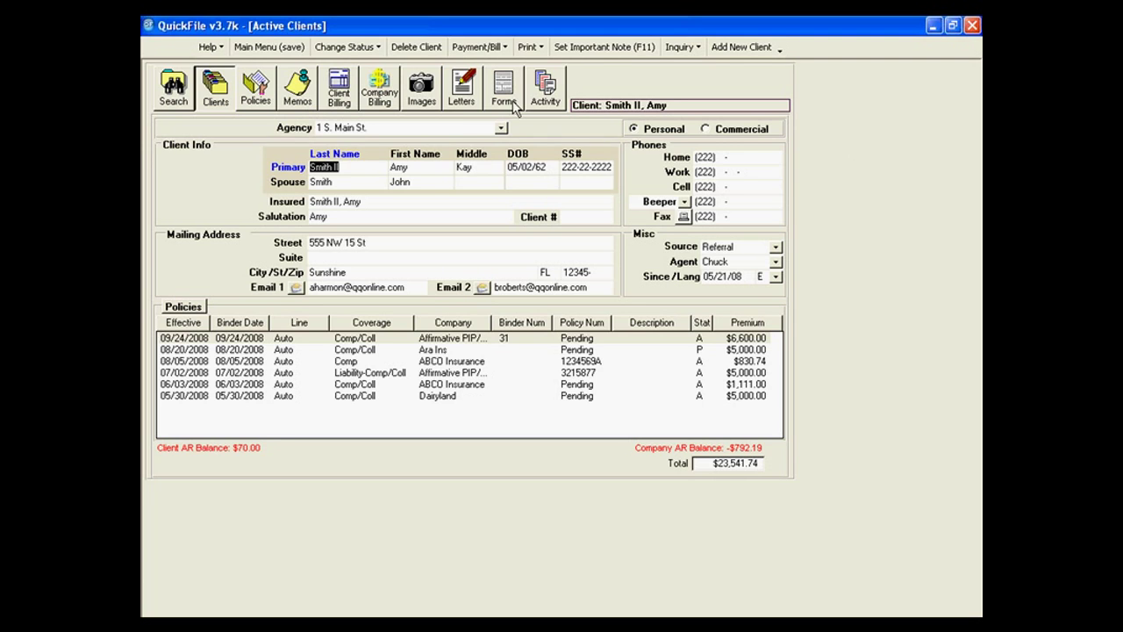
Verify the note is now blank, then show the 09/24/08 Affirmative PIP/PD Auto policy.
{"action": "left_click", "coordinate": [598, 51]}
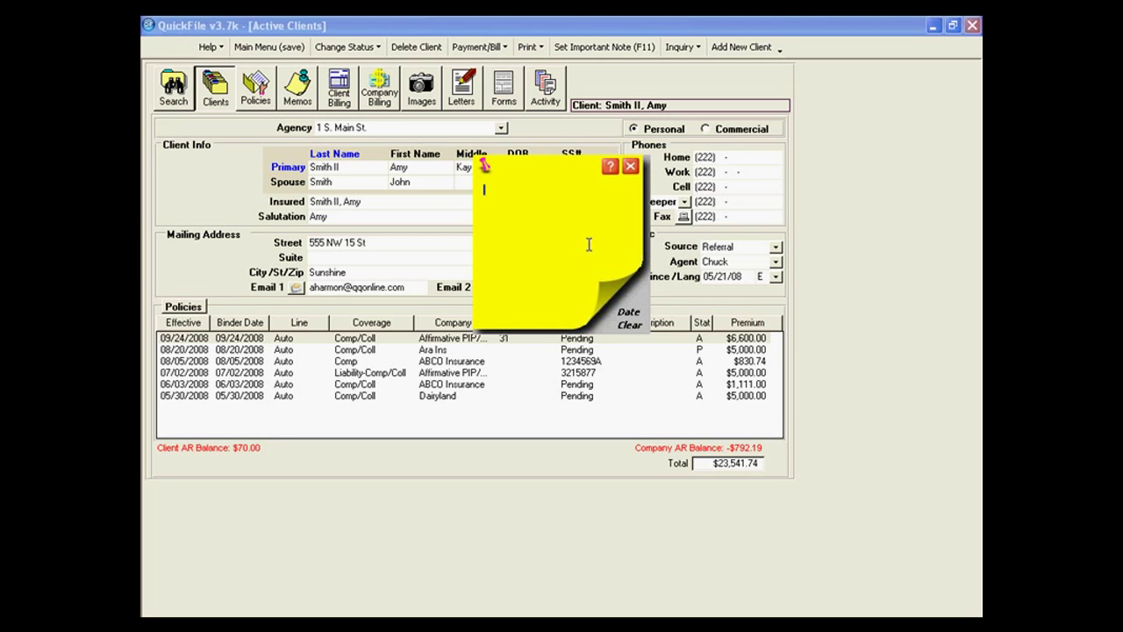
{"action": "left_click", "coordinate": [630, 166]}
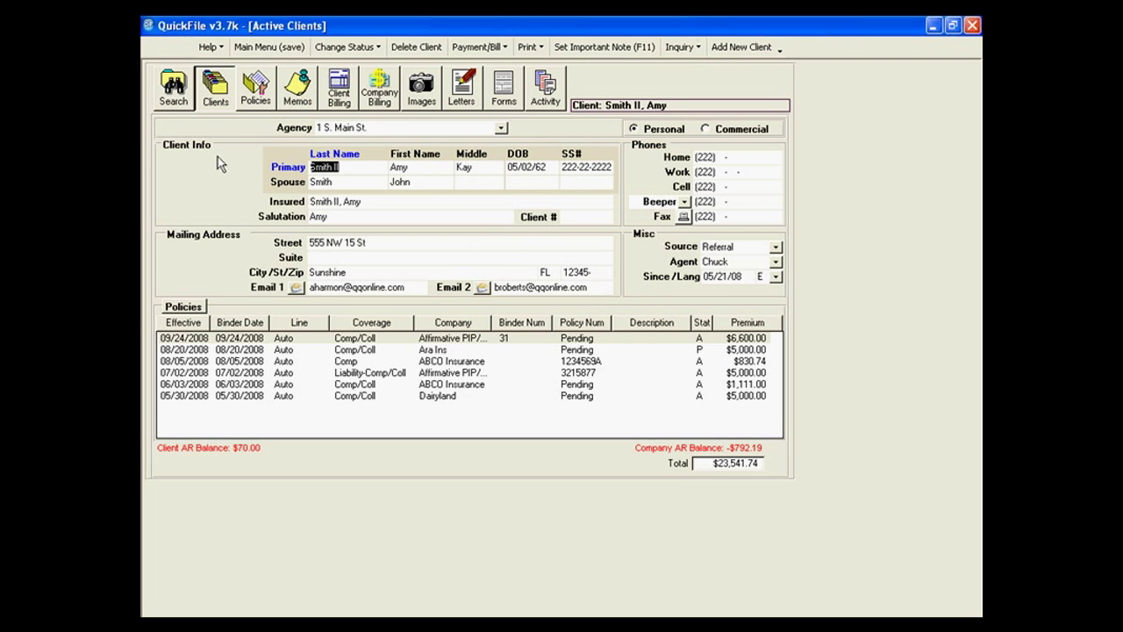
{"action": "left_click", "coordinate": [256, 97]}
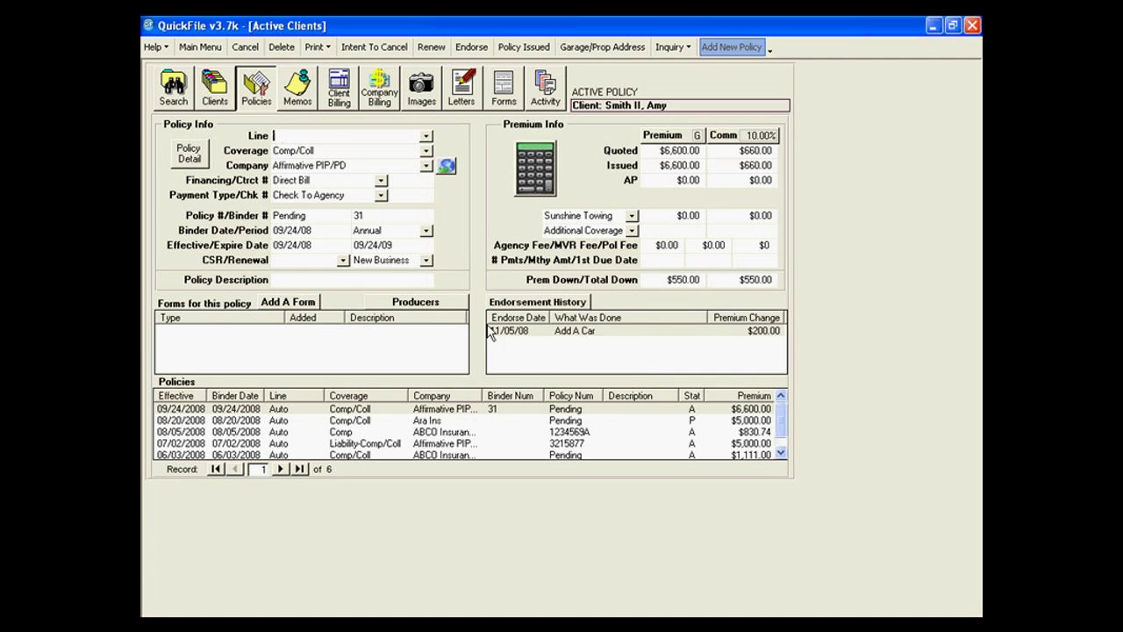
Set the new policy's line to Auto and coverage to Pip/PD.
{"action": "left_click", "coordinate": [425, 137]}
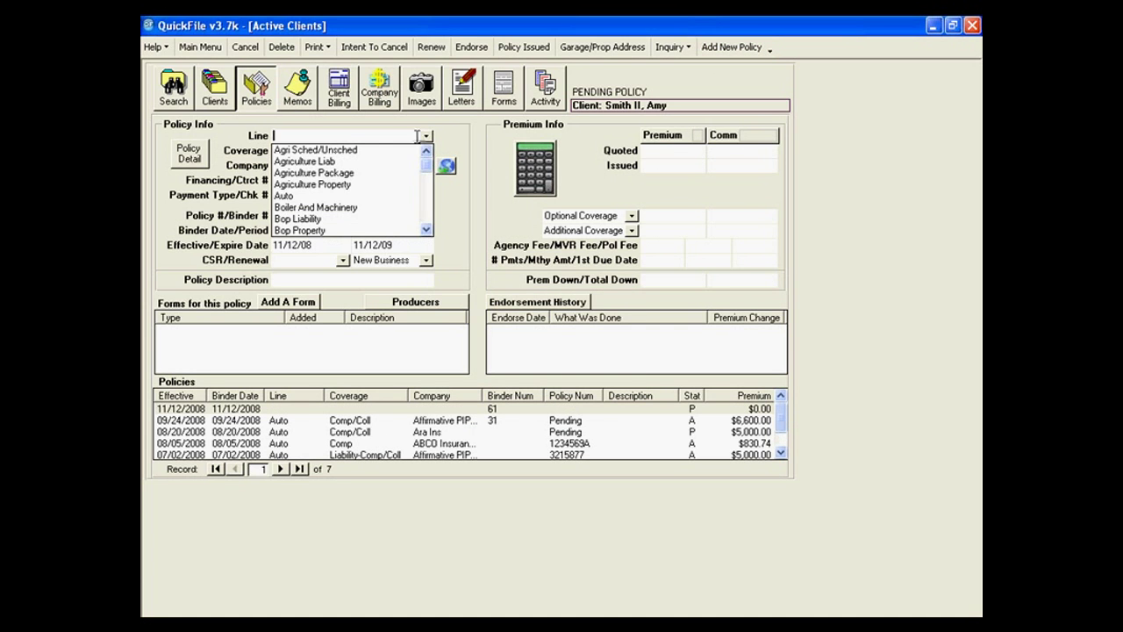
{"action": "left_click", "coordinate": [347, 195]}
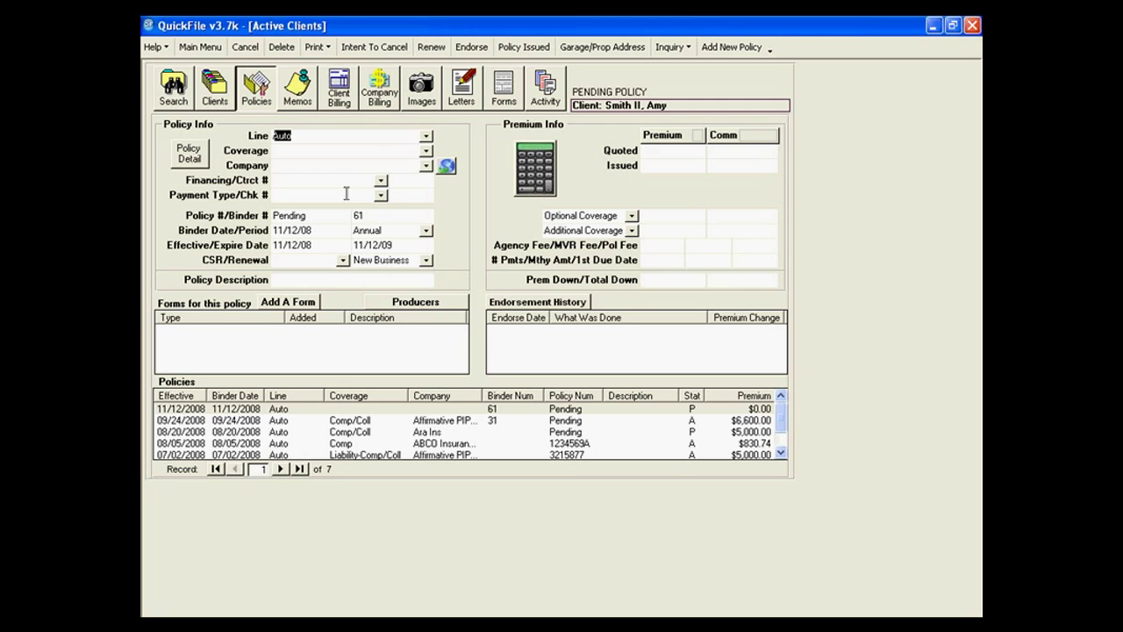
{"action": "left_click", "coordinate": [426, 153]}
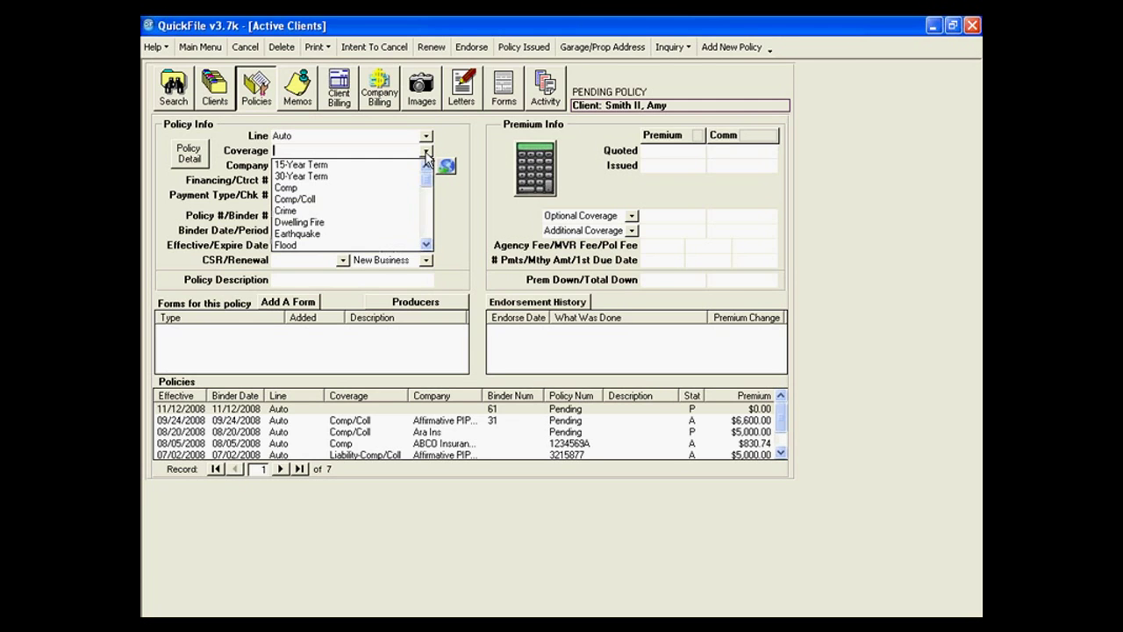
{"action": "left_click_drag", "start_coordinate": [423, 182], "coordinate": [427, 243]}
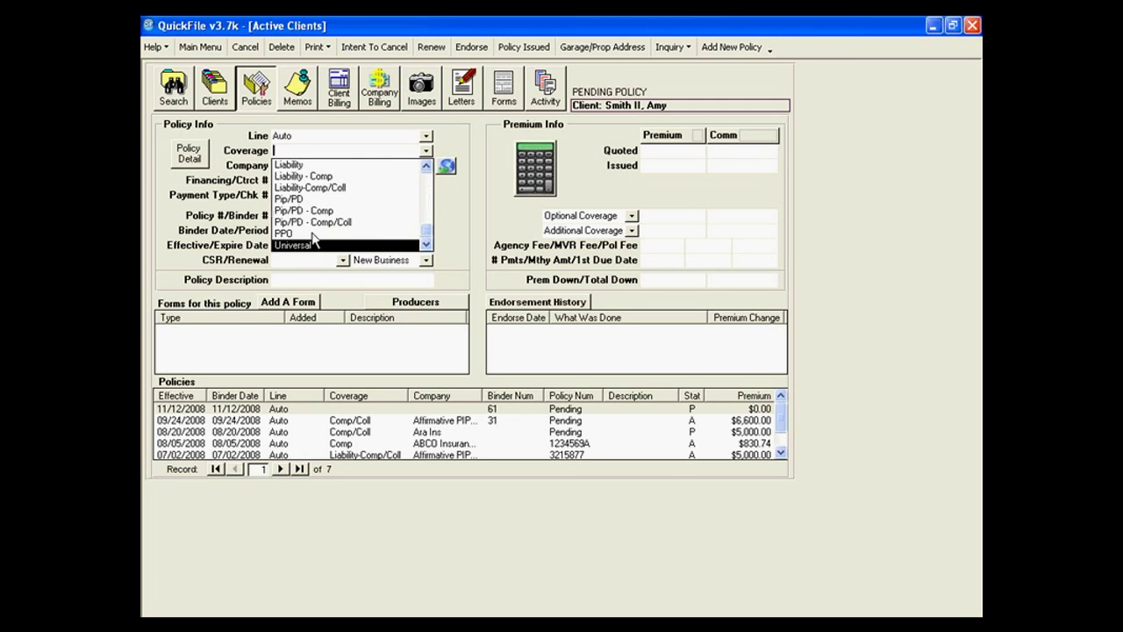
{"action": "left_click", "coordinate": [305, 201]}
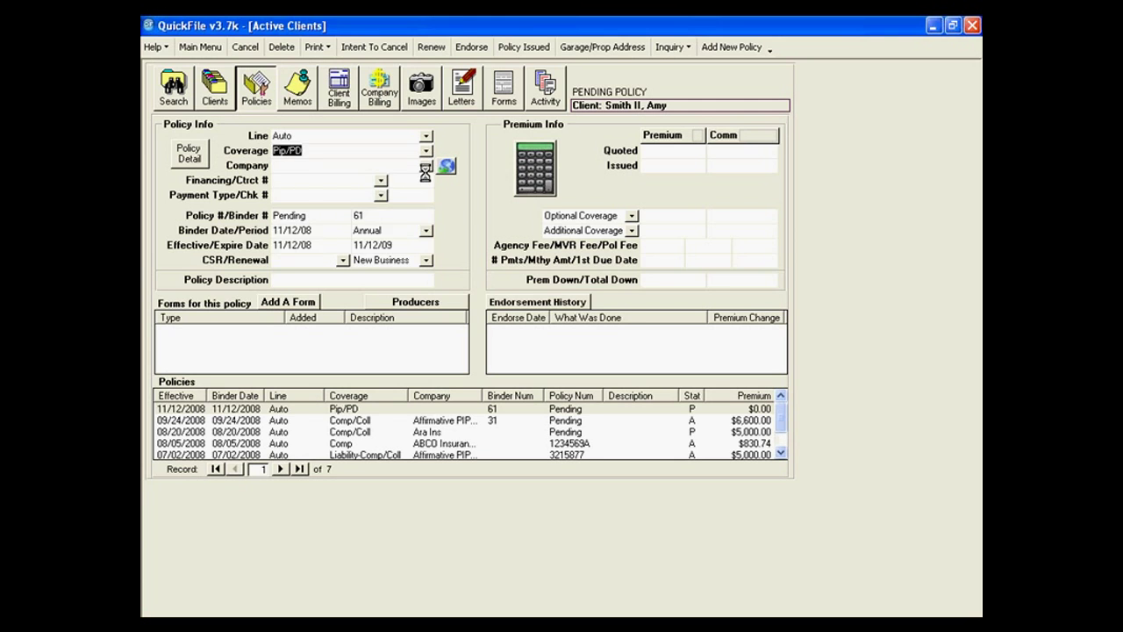
Choose Ins Test Co as company, Direct Bill financing and Cash payment type.
{"action": "left_click", "coordinate": [426, 165]}
{"action": "left_click_drag", "start_coordinate": [426, 193], "coordinate": [426, 249]}
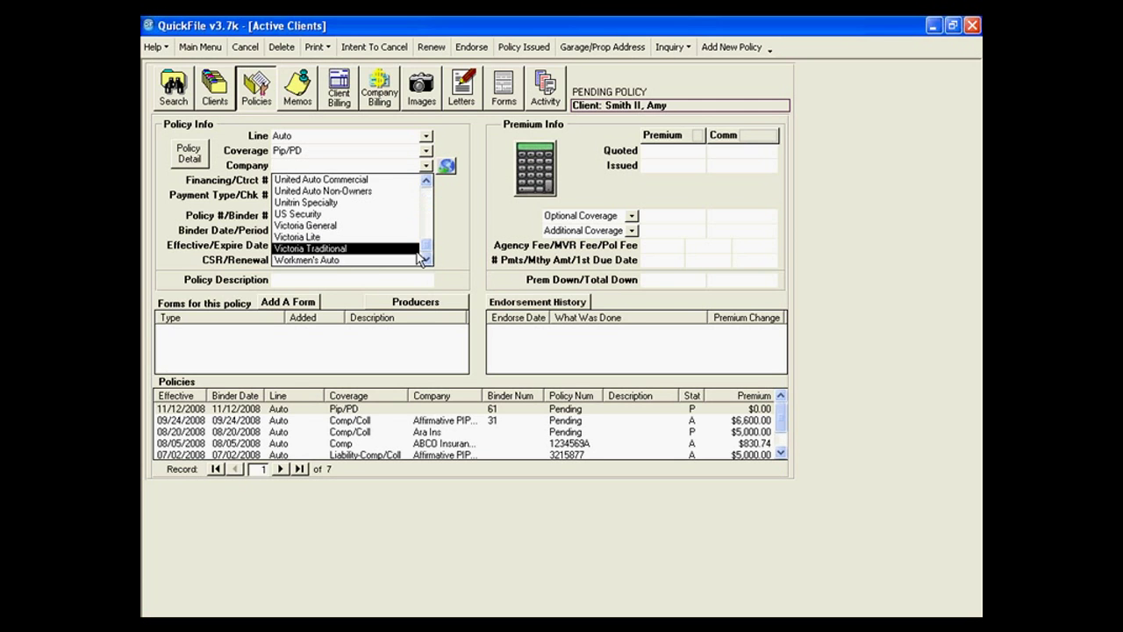
{"action": "left_click", "coordinate": [426, 180]}
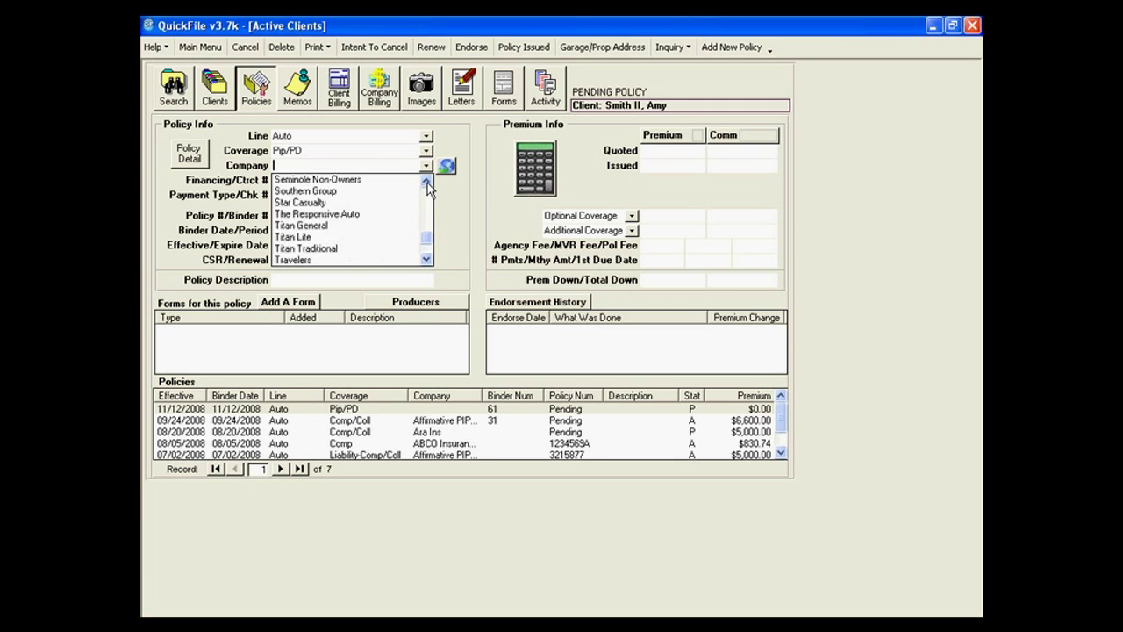
{"action": "left_click", "coordinate": [427, 181]}
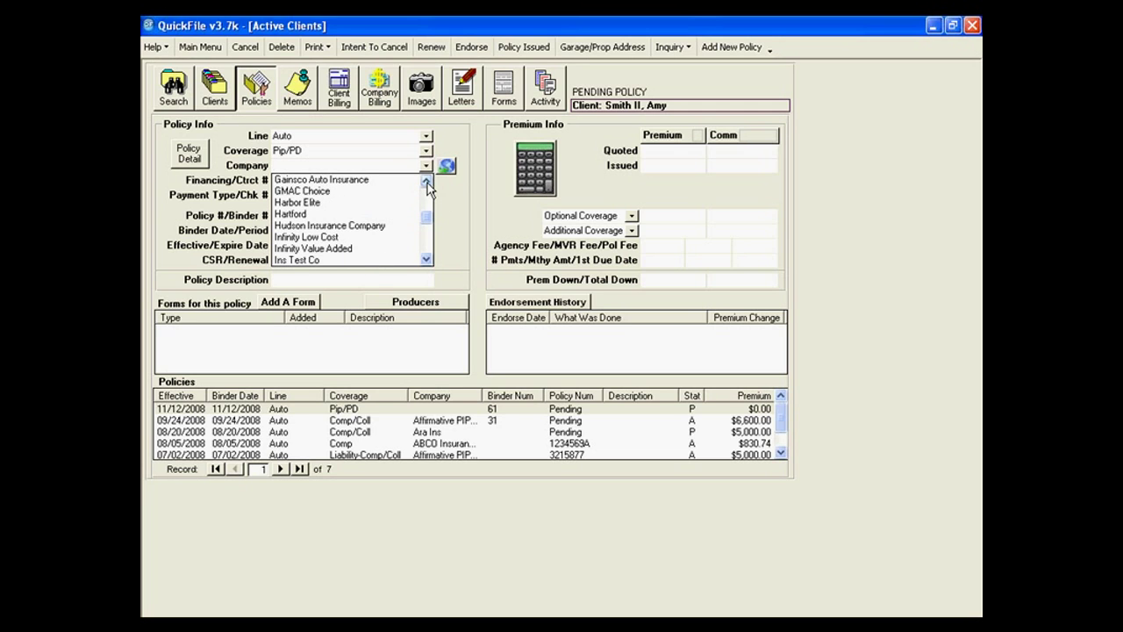
{"action": "left_click", "coordinate": [404, 259]}
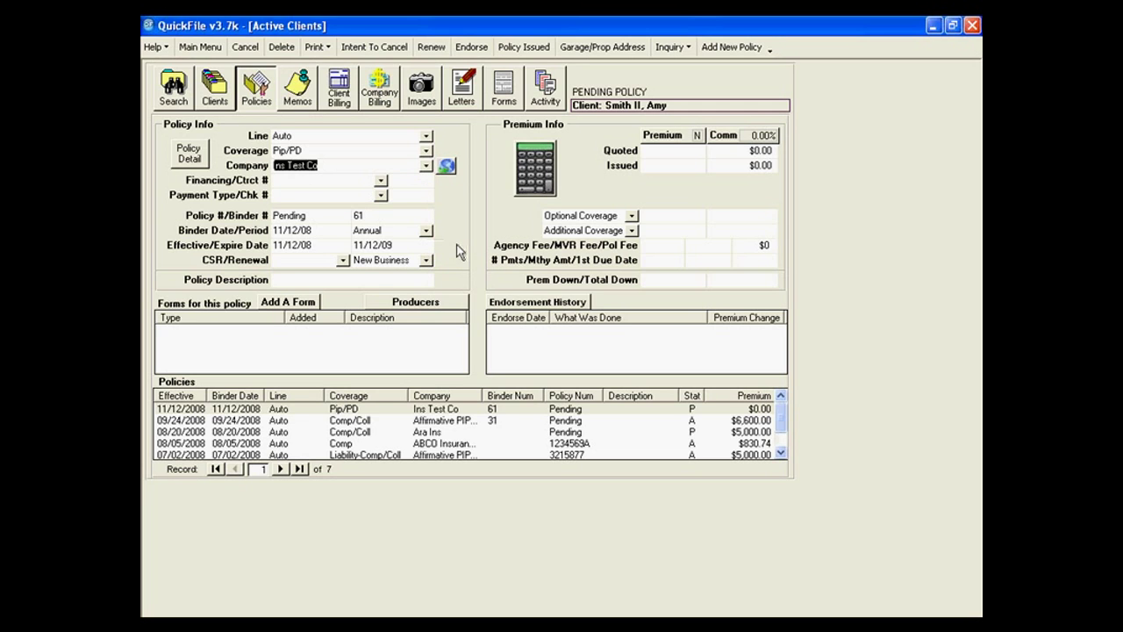
{"action": "left_click", "coordinate": [379, 180]}
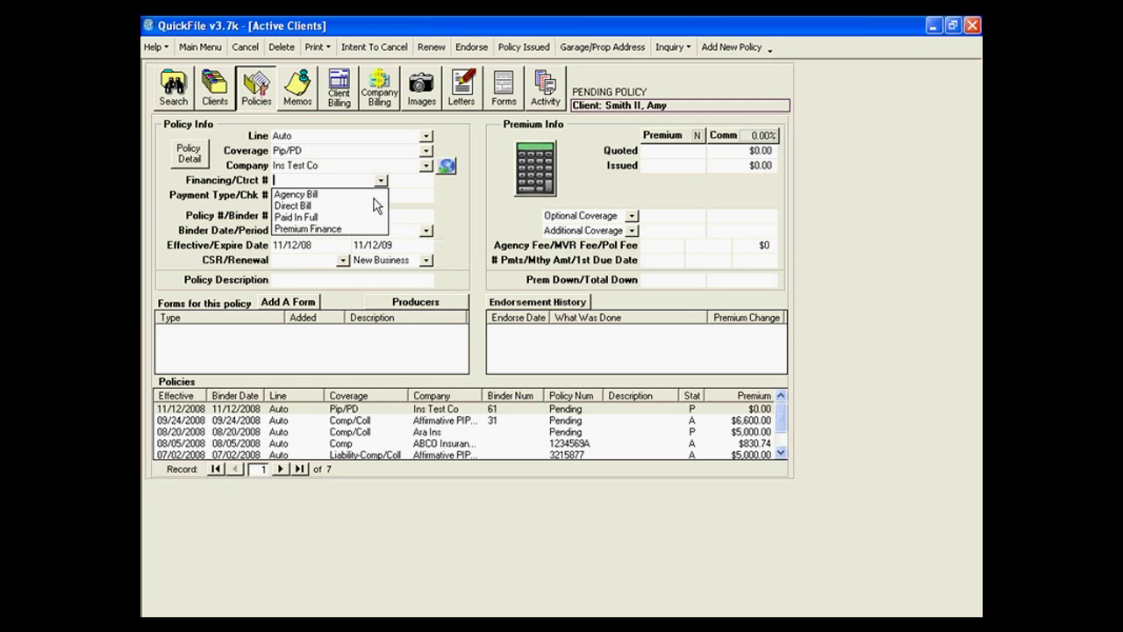
{"action": "left_click", "coordinate": [328, 206]}
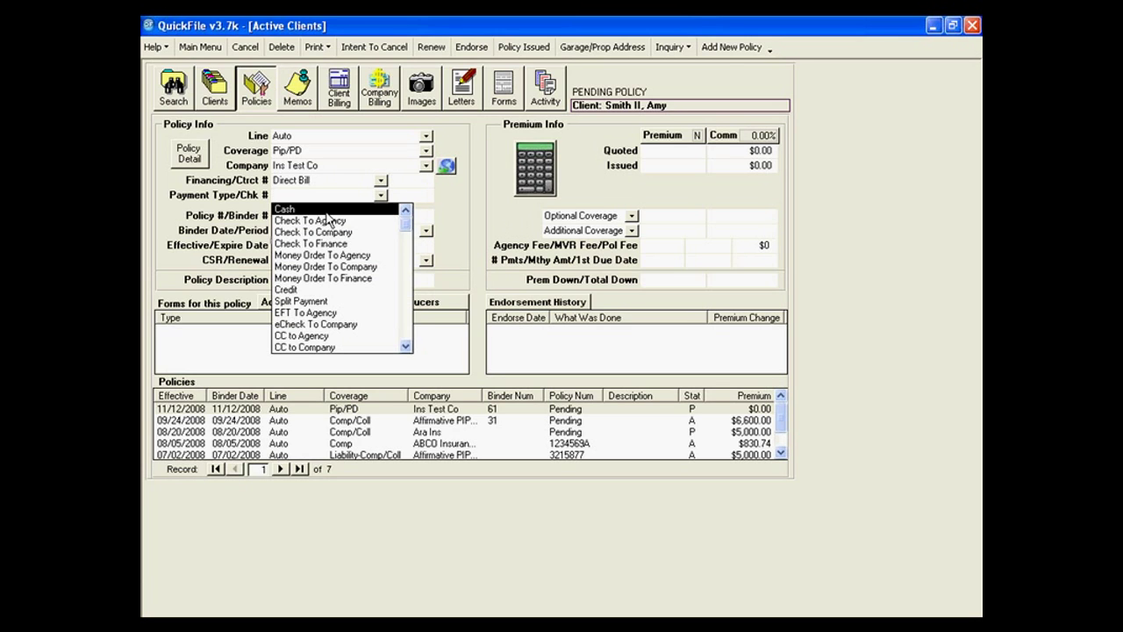
{"action": "left_click", "coordinate": [328, 211]}
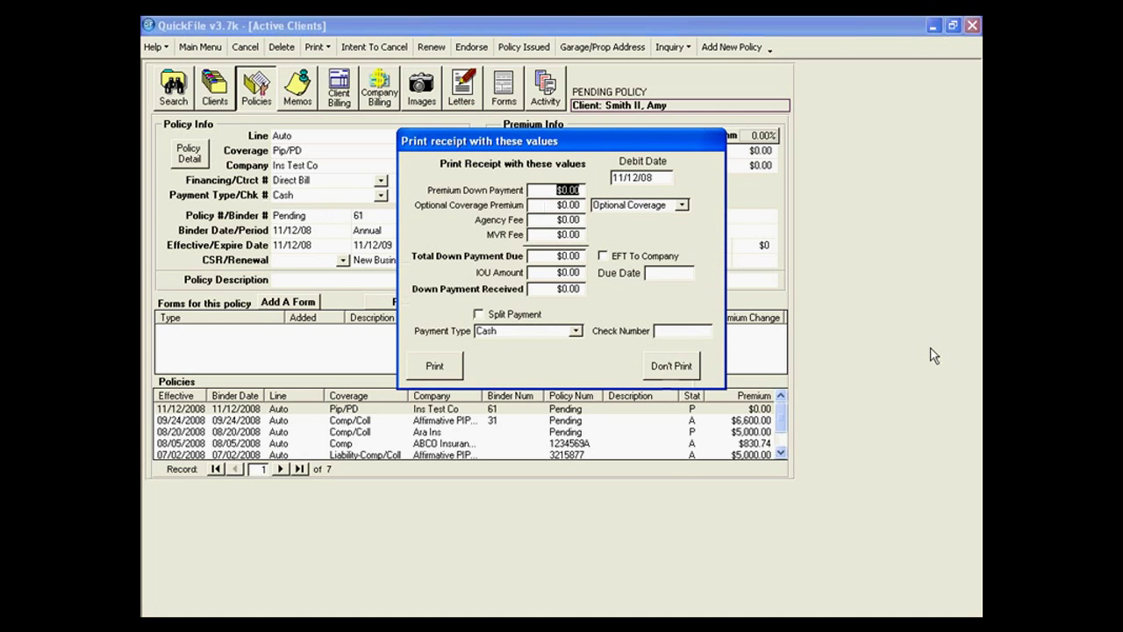
Enter a 600.00 down payment, 10.00 agency fee and 3.00 MVR fee.
{"action": "type", "text": "600.00"}
{"action": "key", "text": "Tab"}
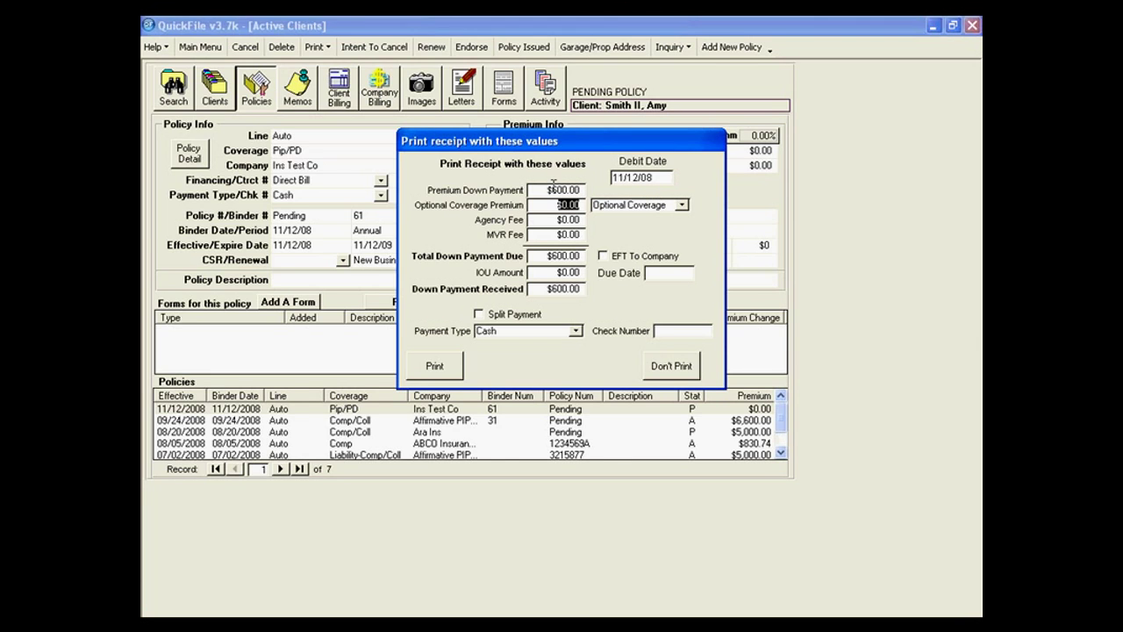
{"action": "key", "text": "Tab"}
{"action": "type", "text": "10.00"}
{"action": "key", "text": "Tab"}
{"action": "type", "text": "3.00"}
{"action": "key", "text": "Tab"}
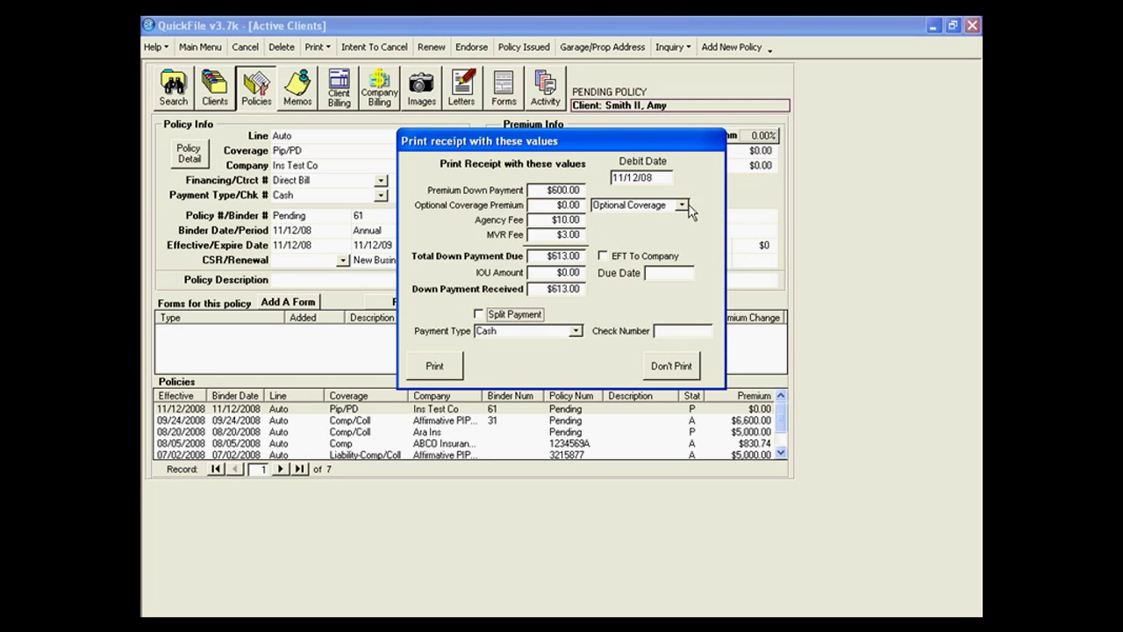
{"action": "left_click", "coordinate": [683, 206]}
{"action": "left_click", "coordinate": [683, 206]}
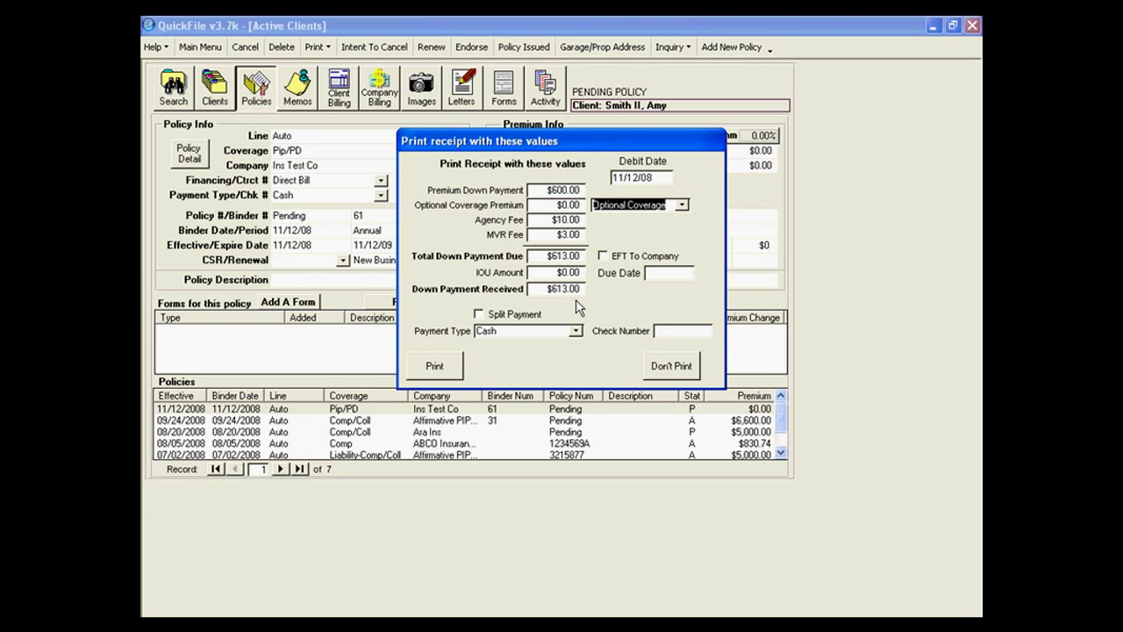
Set the IOU amount to 0 without split payment and print the receipt.
{"action": "left_click", "coordinate": [557, 274]}
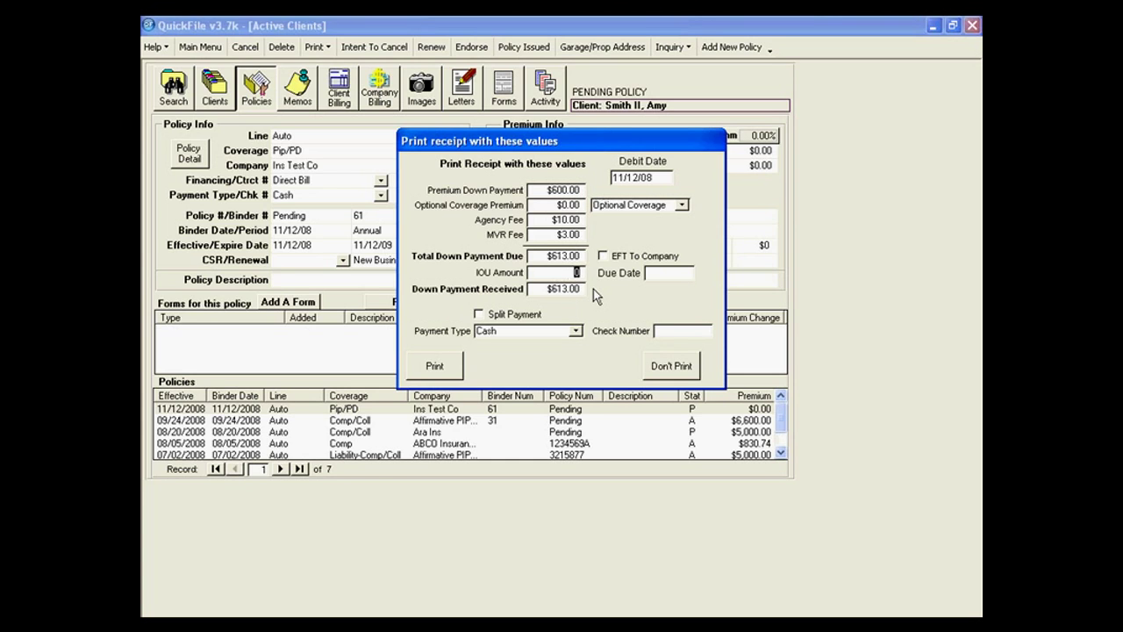
{"action": "key", "text": "Tab"}
{"action": "left_click_drag", "start_coordinate": [549, 272], "coordinate": [581, 273]}
{"action": "type", "text": "00"}
{"action": "key", "text": "Tab"}
{"action": "left_click", "coordinate": [479, 315]}
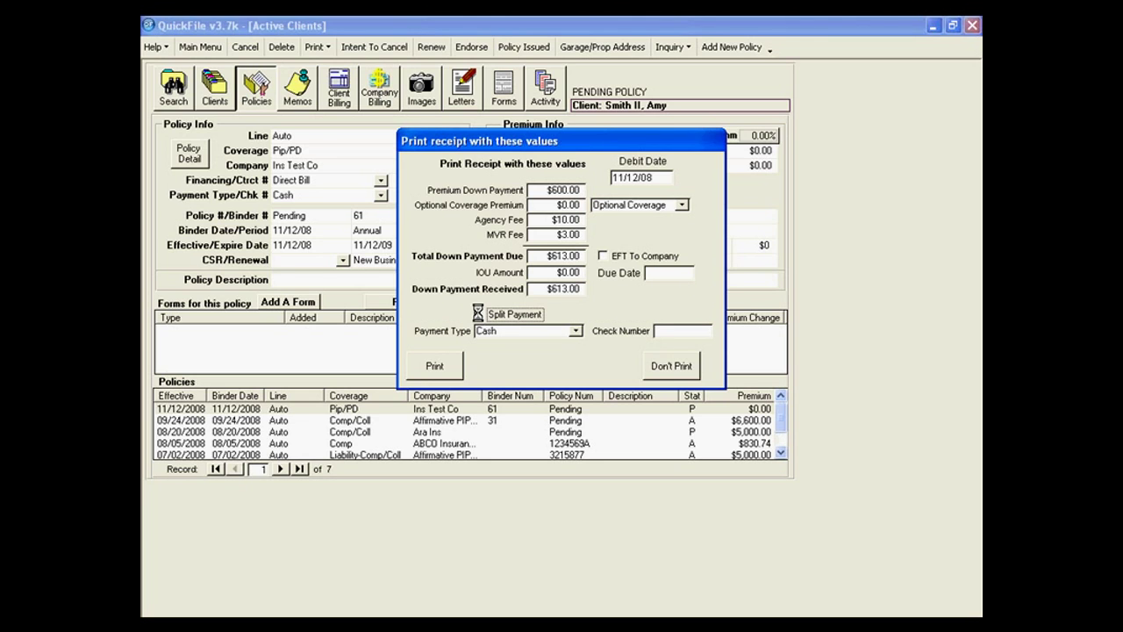
{"action": "left_click", "coordinate": [667, 320]}
{"action": "left_click", "coordinate": [432, 366]}
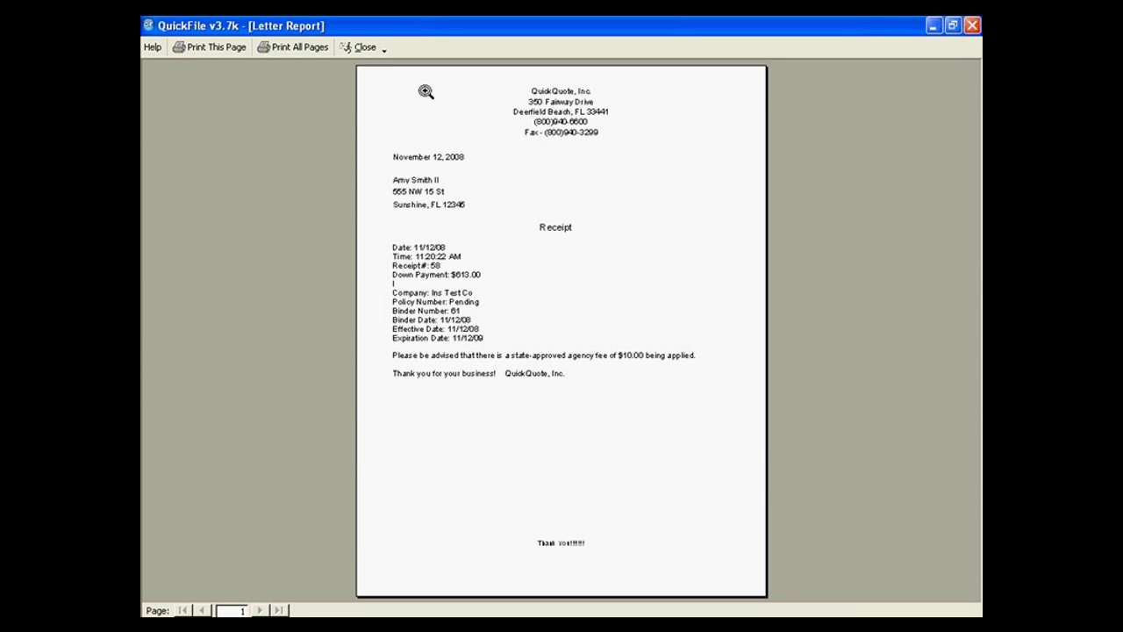
Close the receipt report and decline printing it later.
{"action": "left_click", "coordinate": [367, 48]}
{"action": "left_click", "coordinate": [591, 376]}
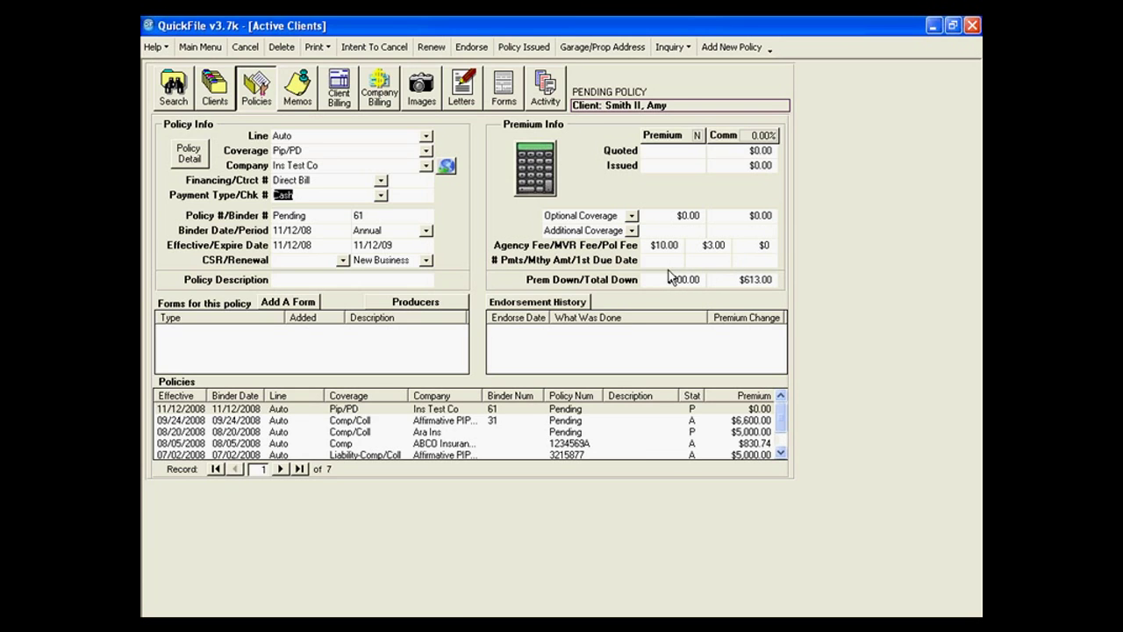
{"action": "mouse_move", "coordinate": [748, 287]}
{"action": "key", "text": "Tab"}
{"action": "type", "text": "323232321222"}
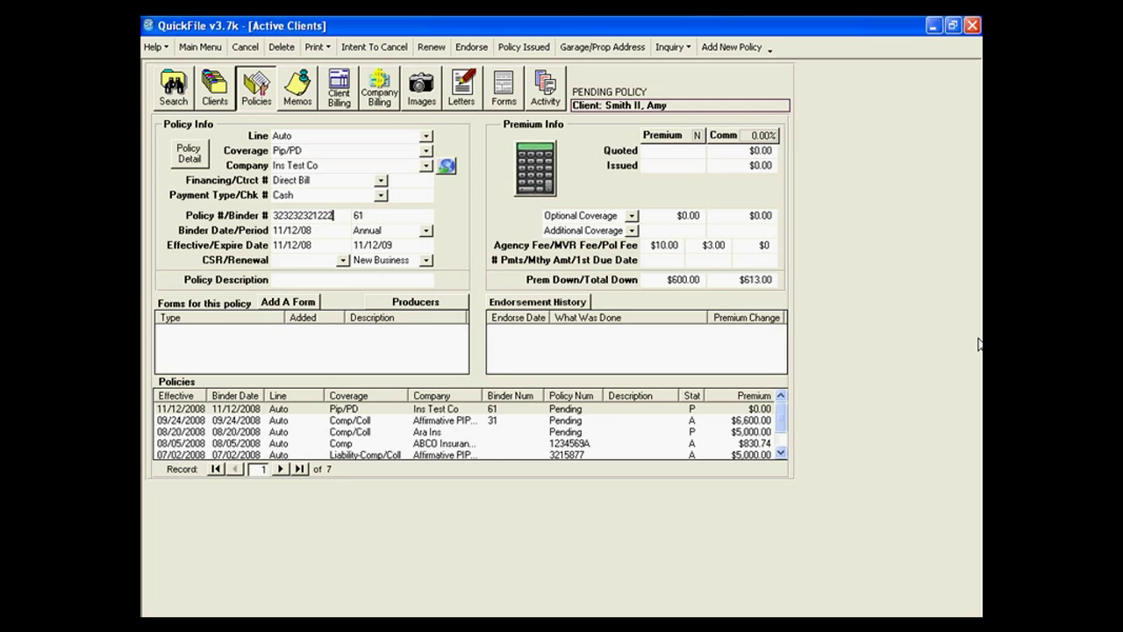
{"action": "key", "text": "Tab"}
{"action": "key", "text": "Tab"}
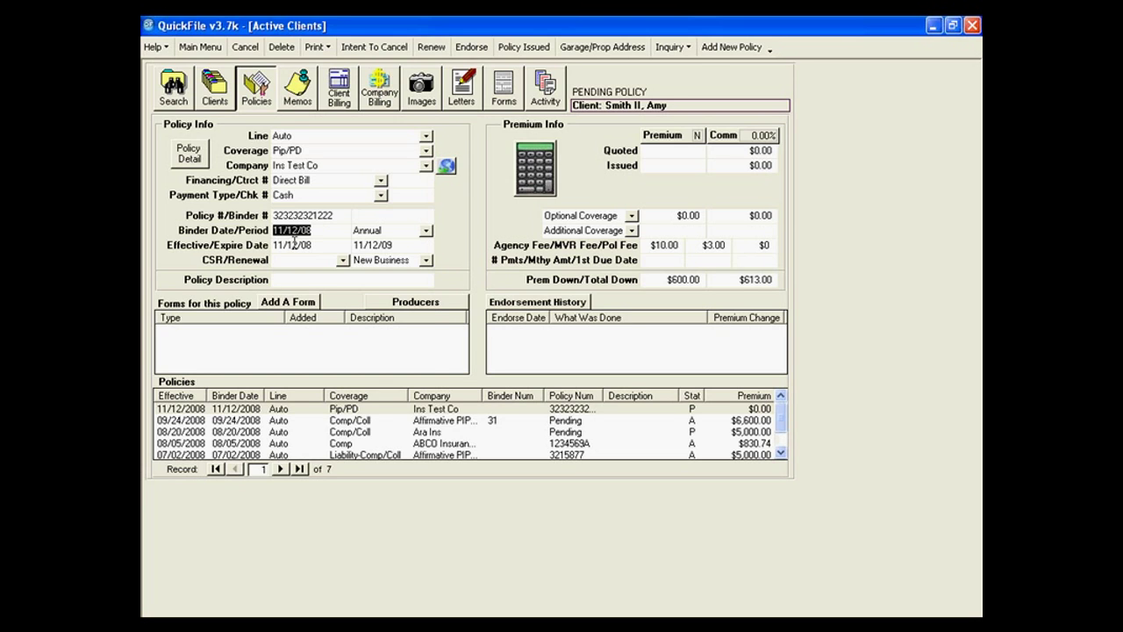
{"action": "key", "text": "Tab"}
{"action": "key", "text": "alt+Down"}
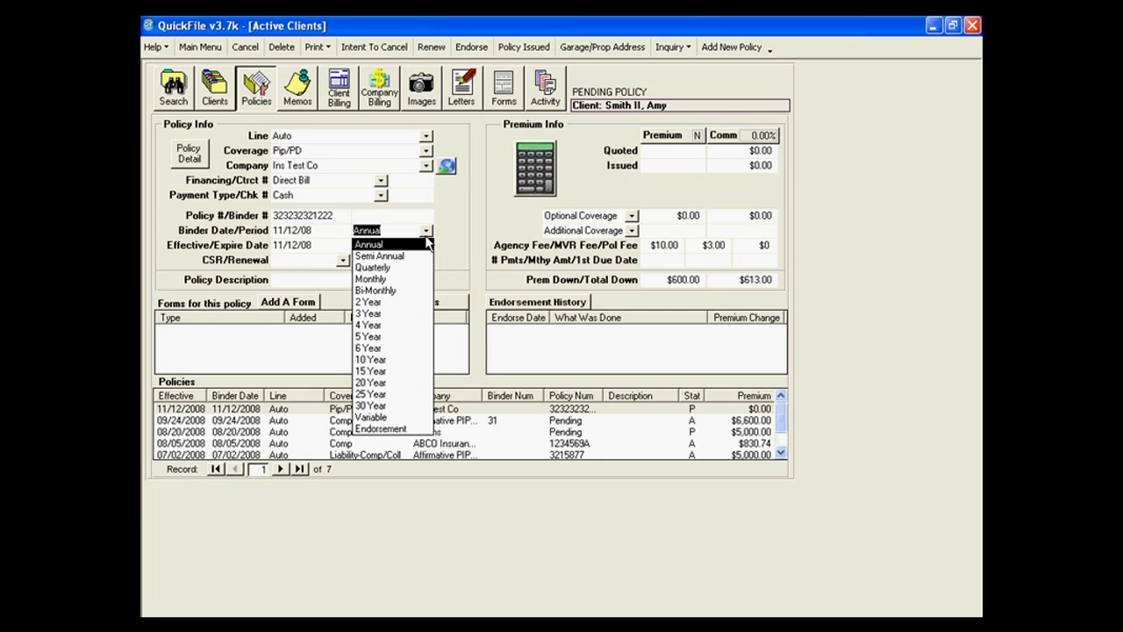
{"action": "key", "text": "Escape"}
{"action": "key", "text": "Tab"}
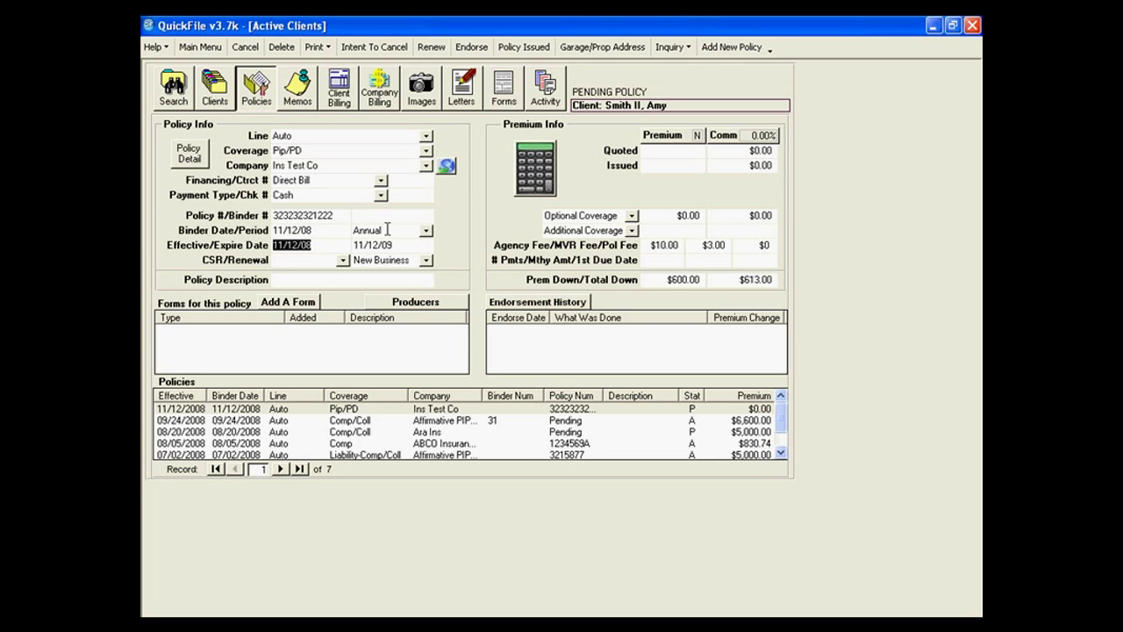
{"action": "key", "text": "Tab"}
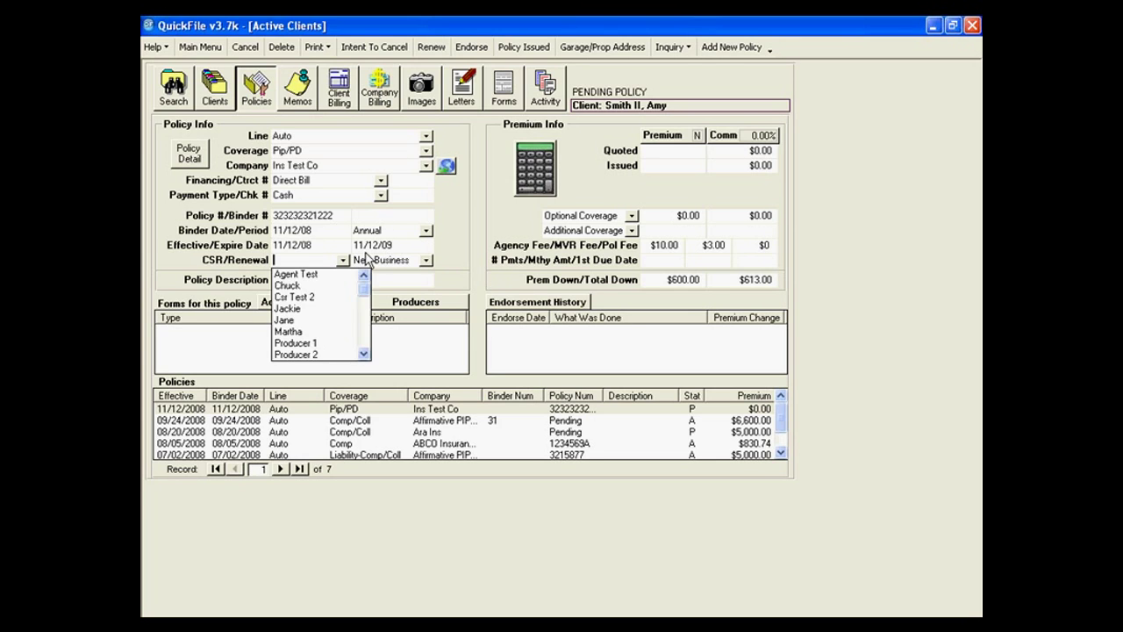
{"action": "key", "text": "Escape"}
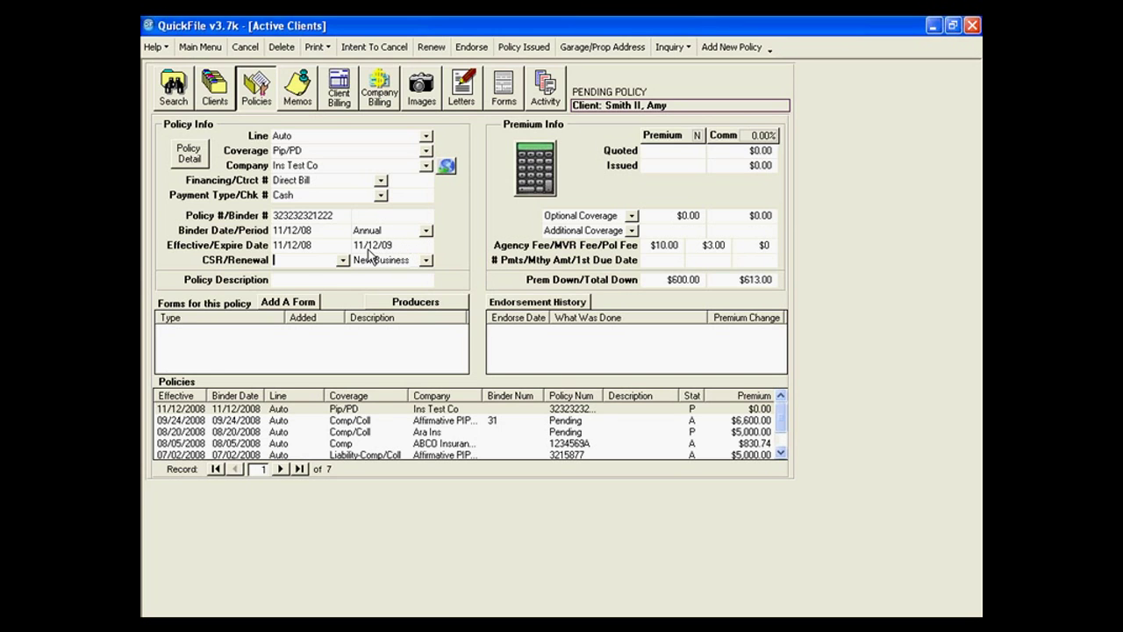
{"action": "left_click", "coordinate": [426, 231]}
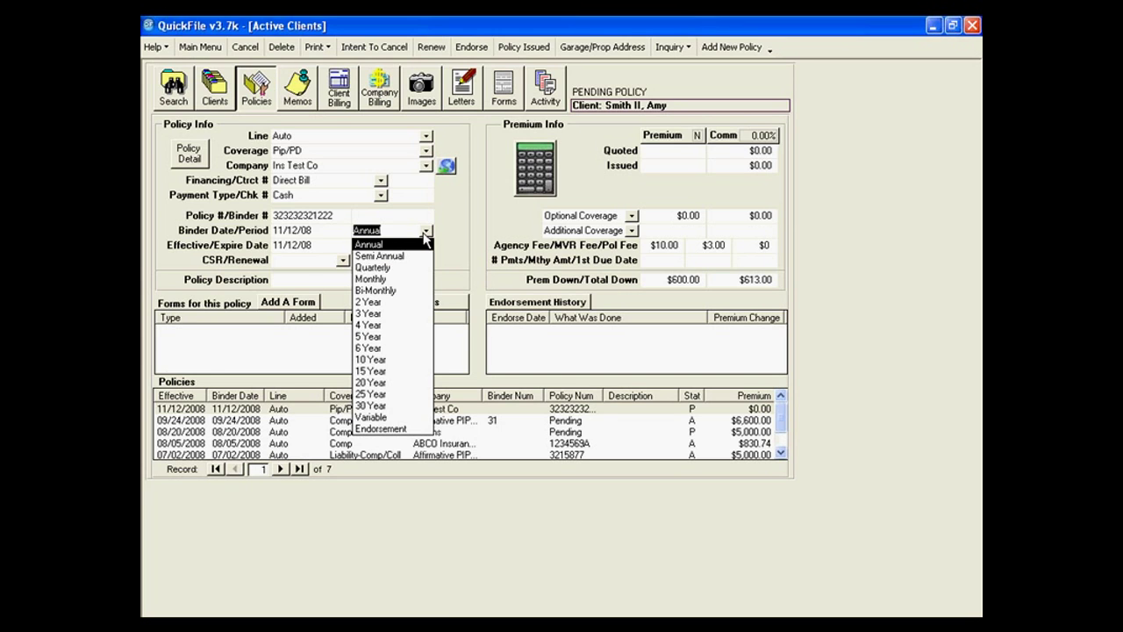
{"action": "left_click", "coordinate": [404, 279]}
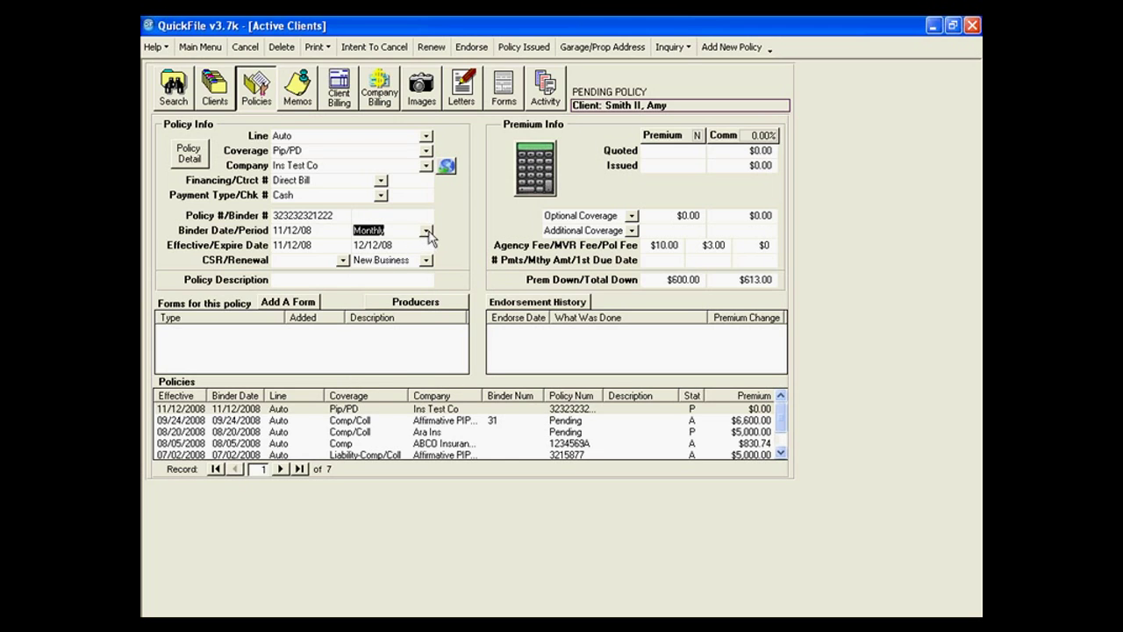
{"action": "left_click", "coordinate": [427, 231]}
{"action": "left_click", "coordinate": [377, 244]}
{"action": "left_click", "coordinate": [343, 261]}
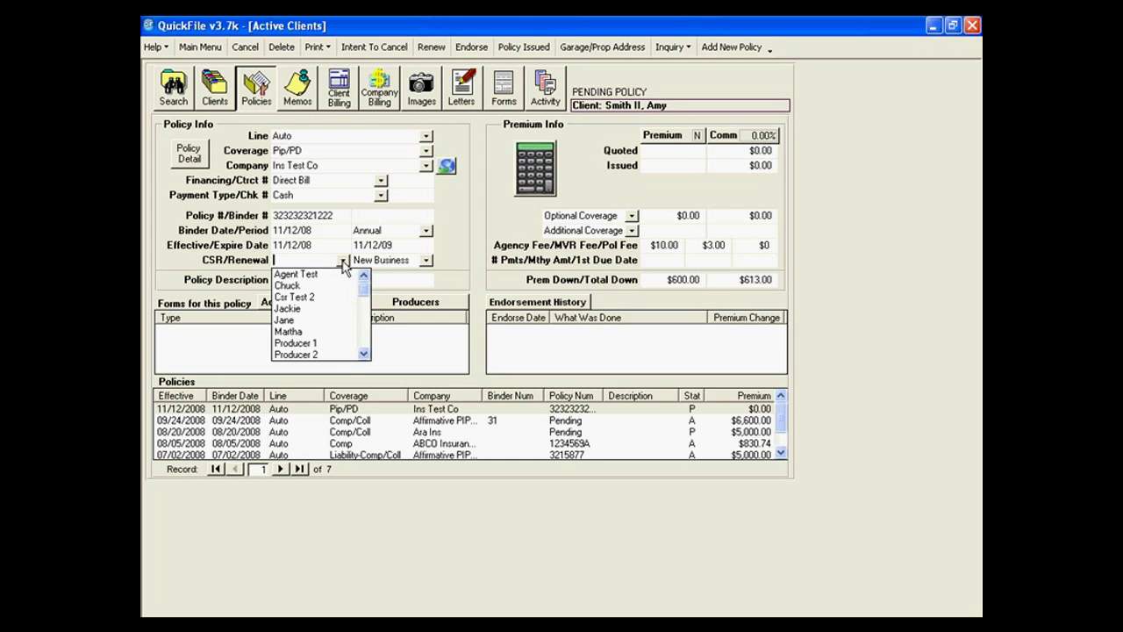
{"action": "left_click", "coordinate": [479, 249]}
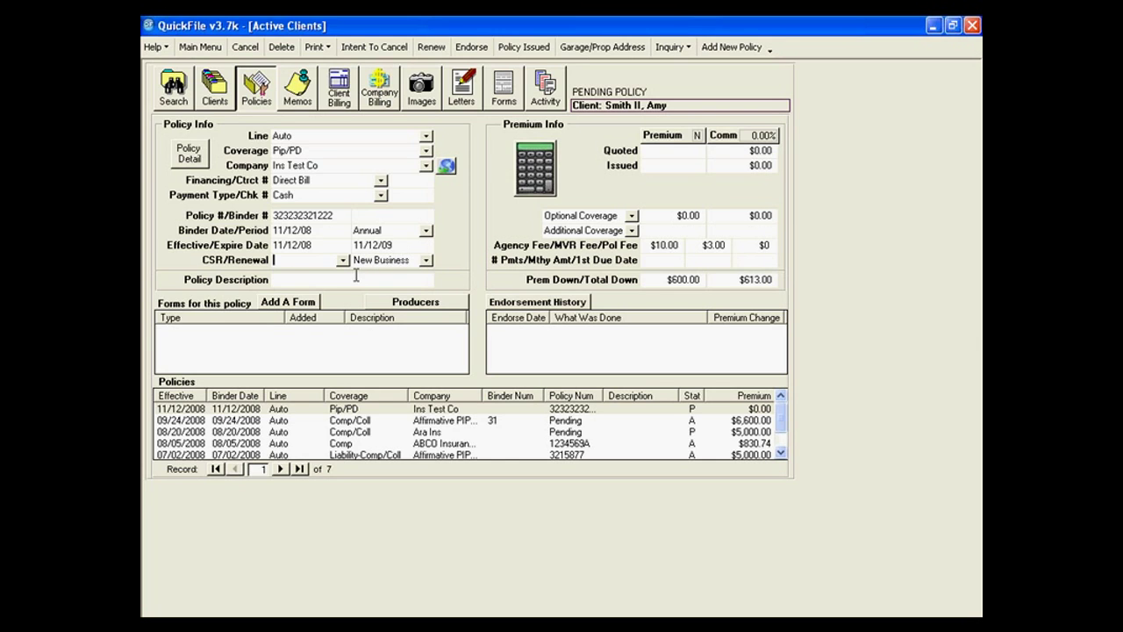
Replace the stray gibberish in Policy Description with 'classic car'.
{"action": "left_click", "coordinate": [301, 277]}
{"action": "type", "text": "k.jfdkljsdkljnsdkljsdlkn"}
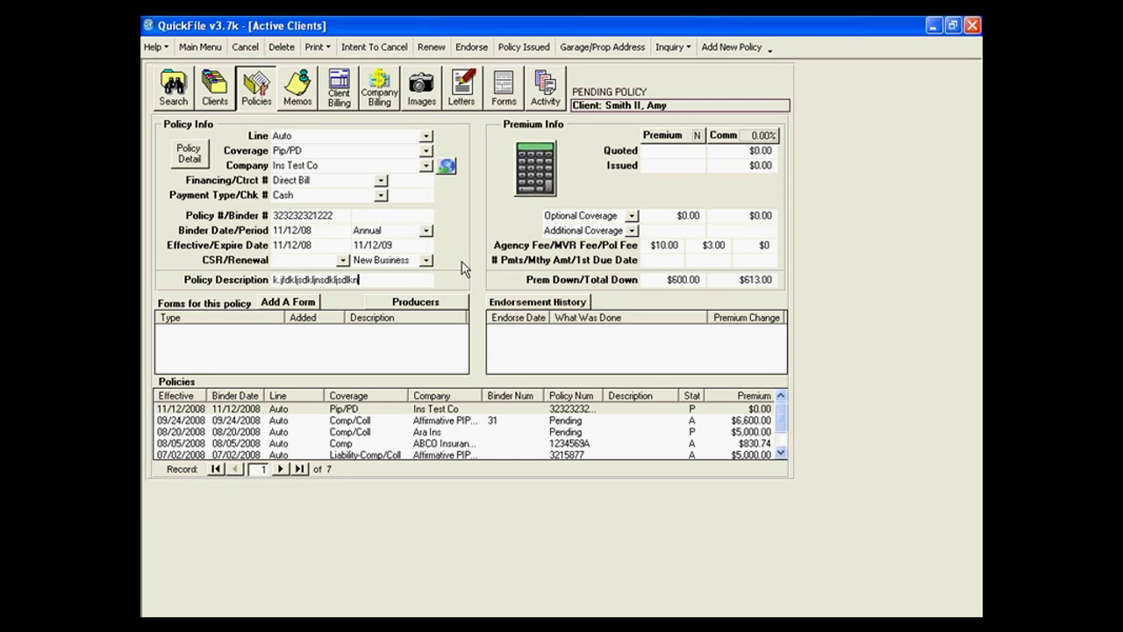
{"action": "key", "text": "BackSpace"}
{"action": "key", "text": "BackSpace"}
{"action": "key", "text": "BackSpace"}
{"action": "key", "text": "BackSpace"}
{"action": "key", "text": "BackSpace"}
{"action": "key", "text": "BackSpace"}
{"action": "key", "text": "BackSpace"}
{"action": "key", "text": "BackSpace"}
{"action": "key", "text": "BackSpace"}
{"action": "key", "text": "BackSpace"}
{"action": "key", "text": "BackSpace"}
{"action": "key", "text": "BackSpace"}
{"action": "key", "text": "BackSpace"}
{"action": "key", "text": "BackSpace"}
{"action": "key", "text": "BackSpace"}
{"action": "key", "text": "BackSpace"}
{"action": "key", "text": "BackSpace"}
{"action": "key", "text": "BackSpace"}
{"action": "key", "text": "BackSpace"}
{"action": "key", "text": "BackSpace"}
{"action": "type", "text": "c"}
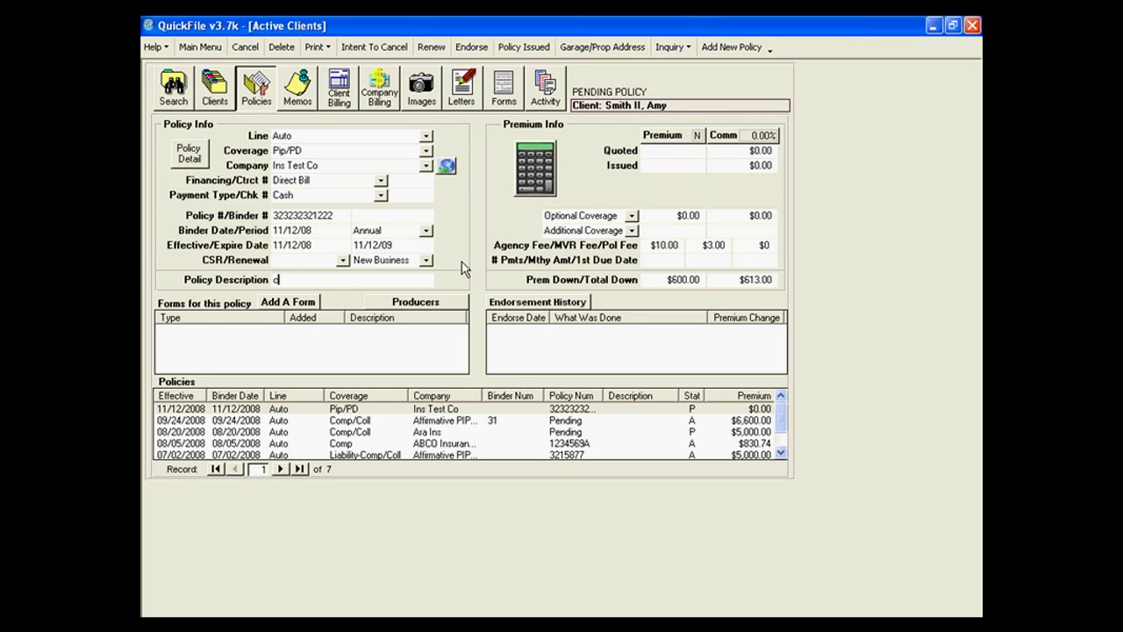
{"action": "type", "text": "lassic car"}
{"action": "key", "text": "Tab"}
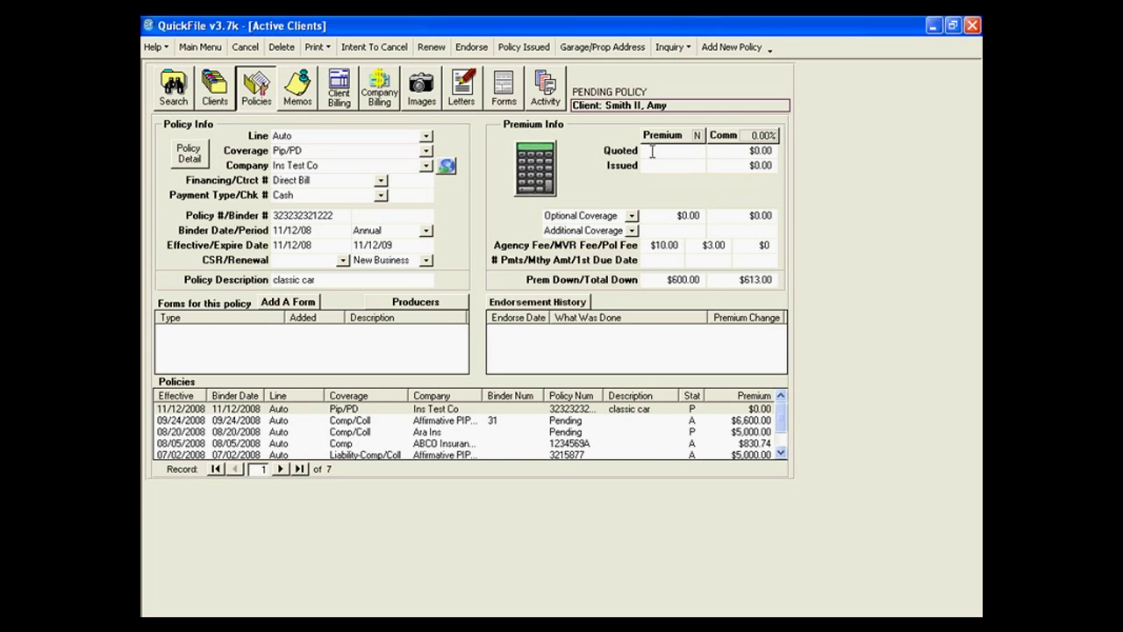
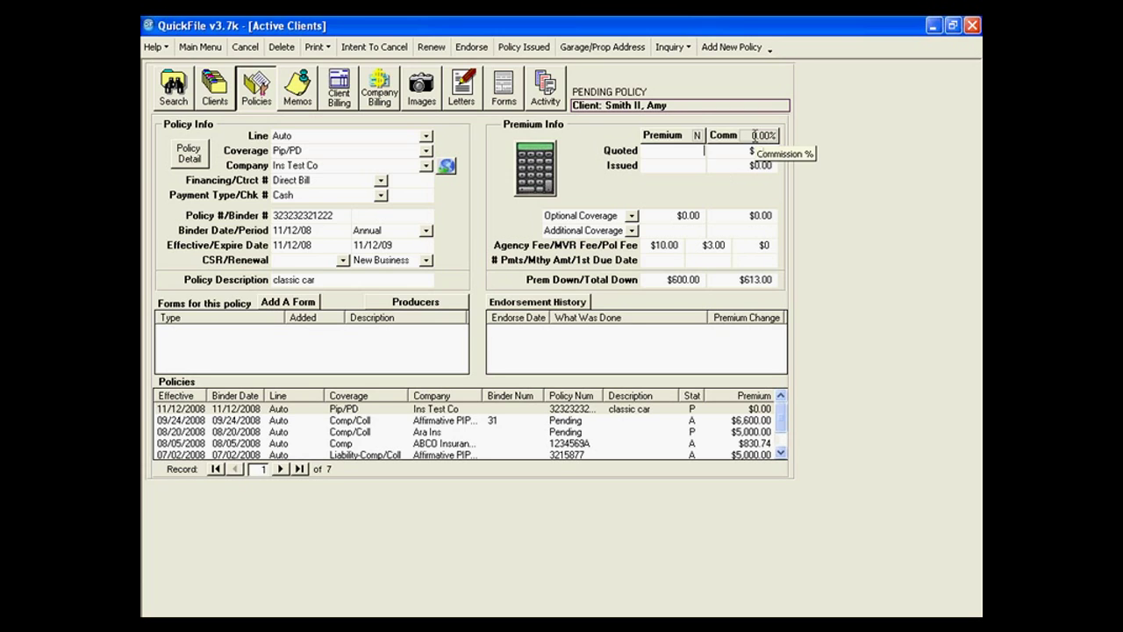
Set a 10% commission rate and gross premium on the Pip/PD classic car policy.
{"action": "left_click", "coordinate": [760, 134]}
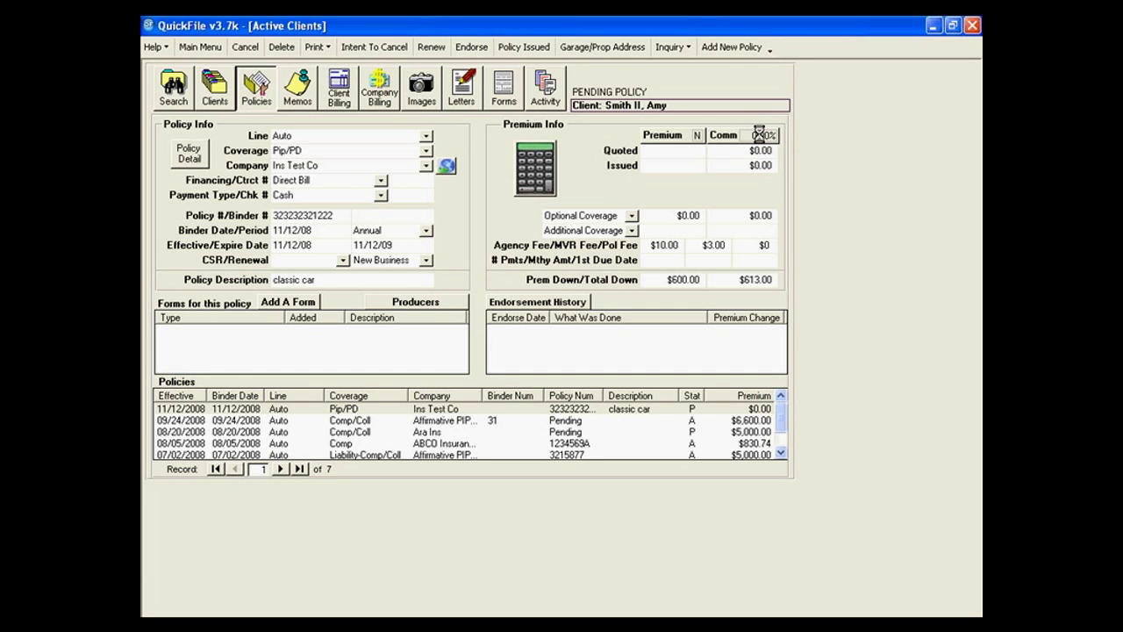
{"action": "type", "text": "10"}
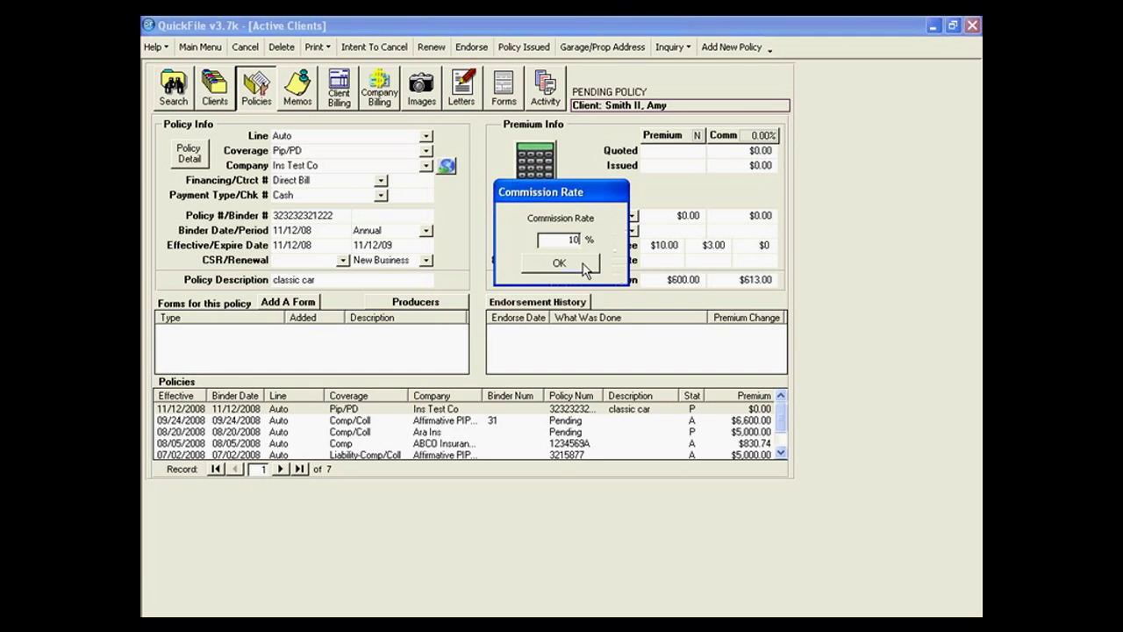
{"action": "left_click", "coordinate": [581, 263]}
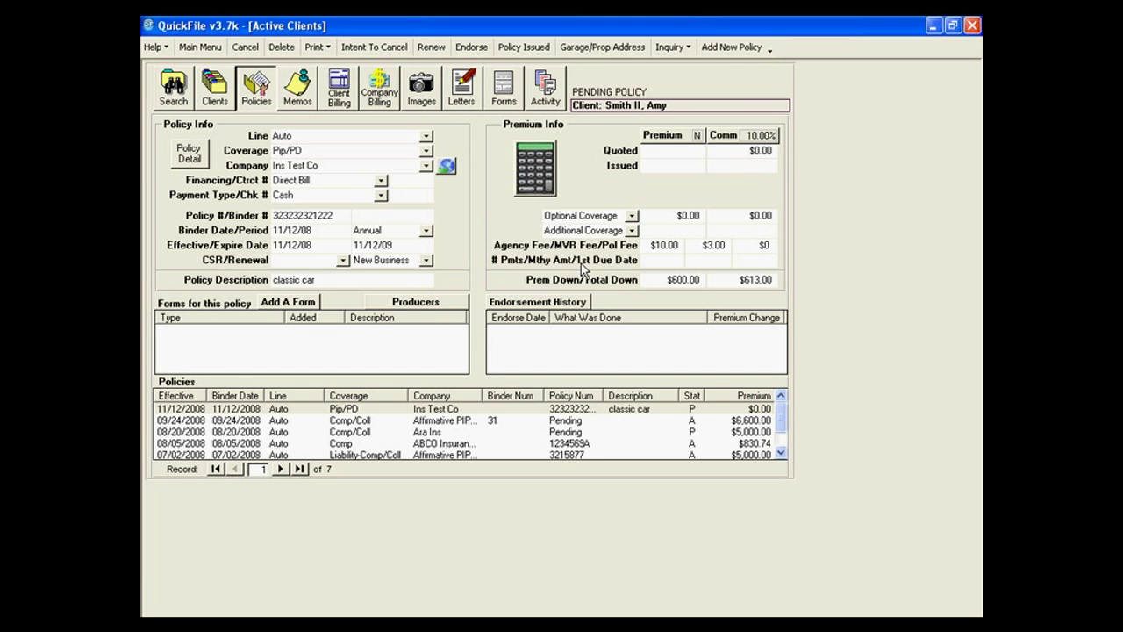
{"action": "left_click", "coordinate": [700, 134]}
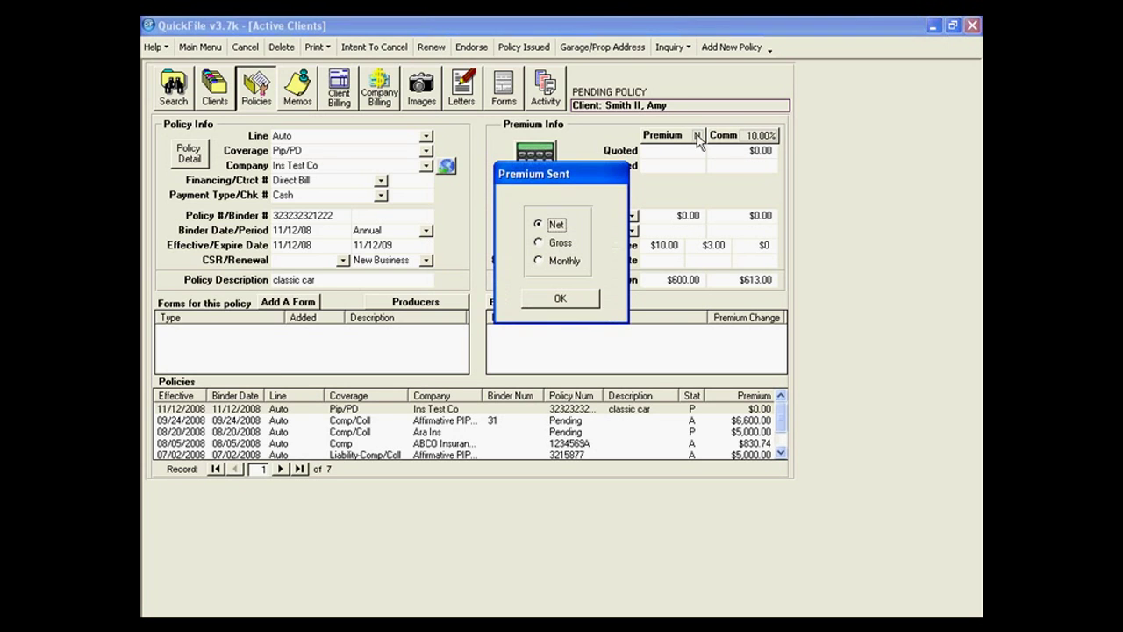
{"action": "left_click", "coordinate": [558, 243]}
{"action": "left_click", "coordinate": [562, 299]}
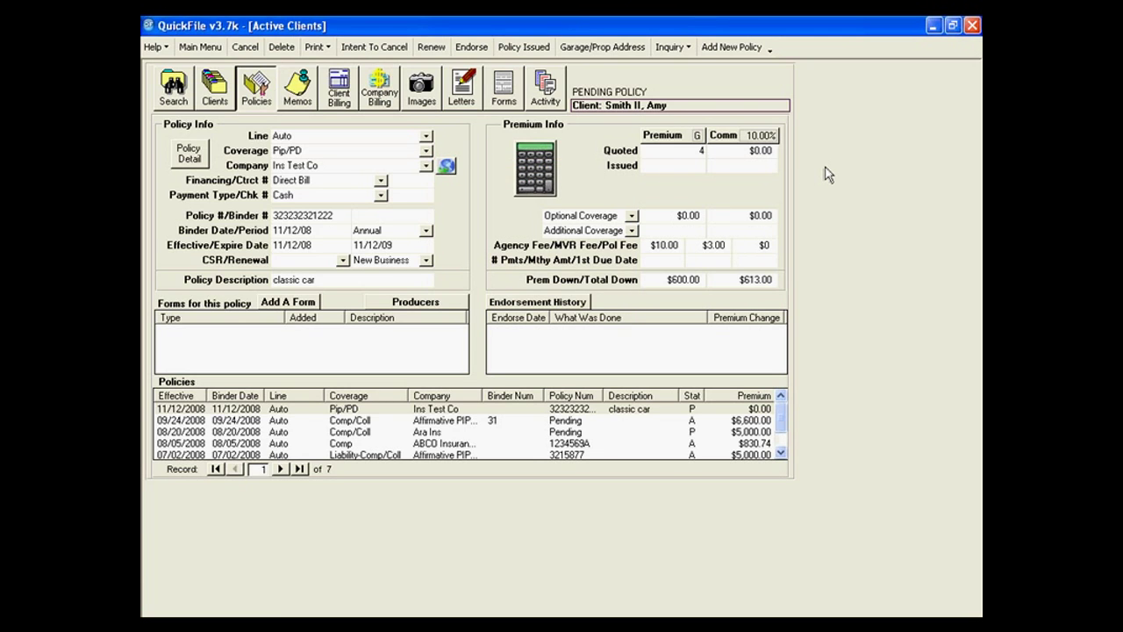
Enter $4,000 as both the quoted and issued premium.
{"action": "type", "text": "000"}
{"action": "key", "text": "Tab"}
{"action": "key", "text": "Tab"}
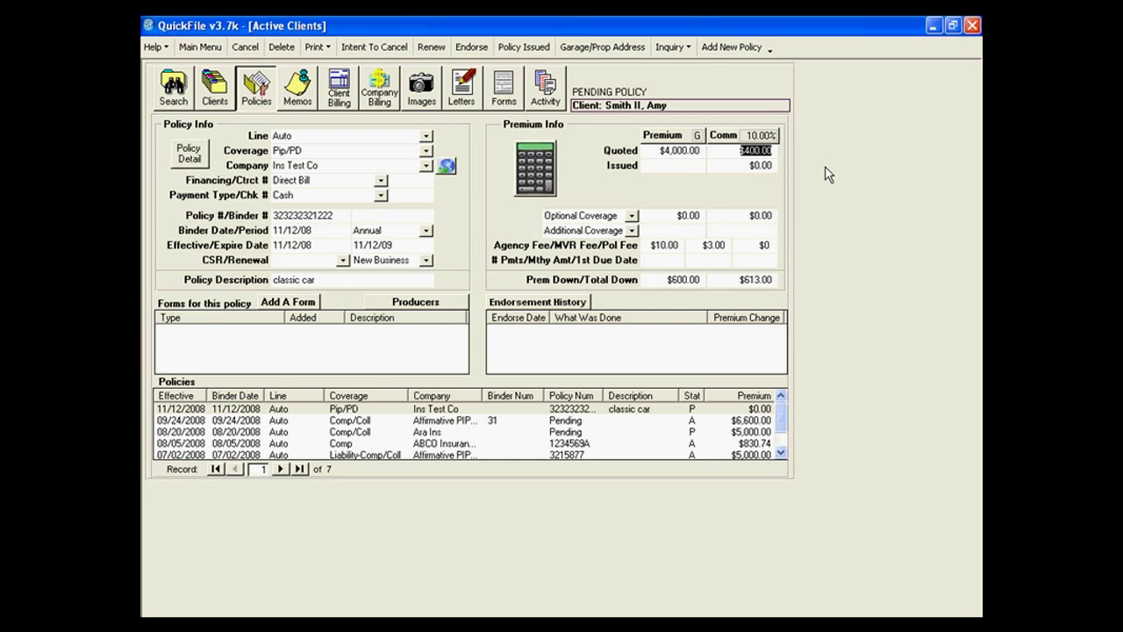
{"action": "key", "text": "Tab"}
{"action": "type", "text": "4000.00"}
{"action": "key", "text": "Tab"}
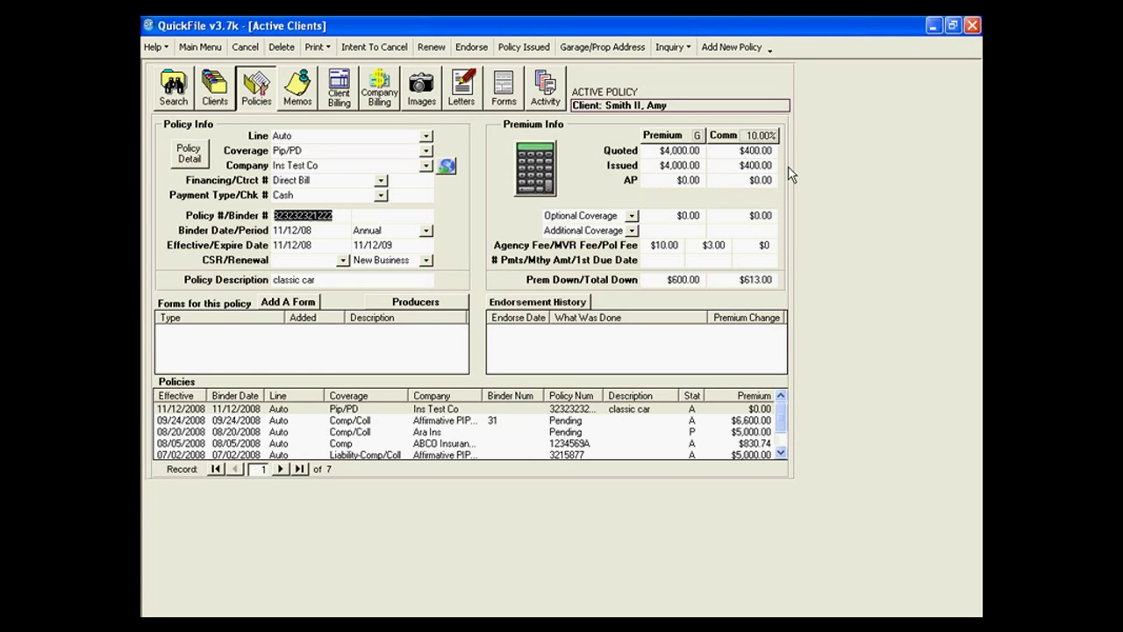
{"action": "left_click", "coordinate": [667, 165]}
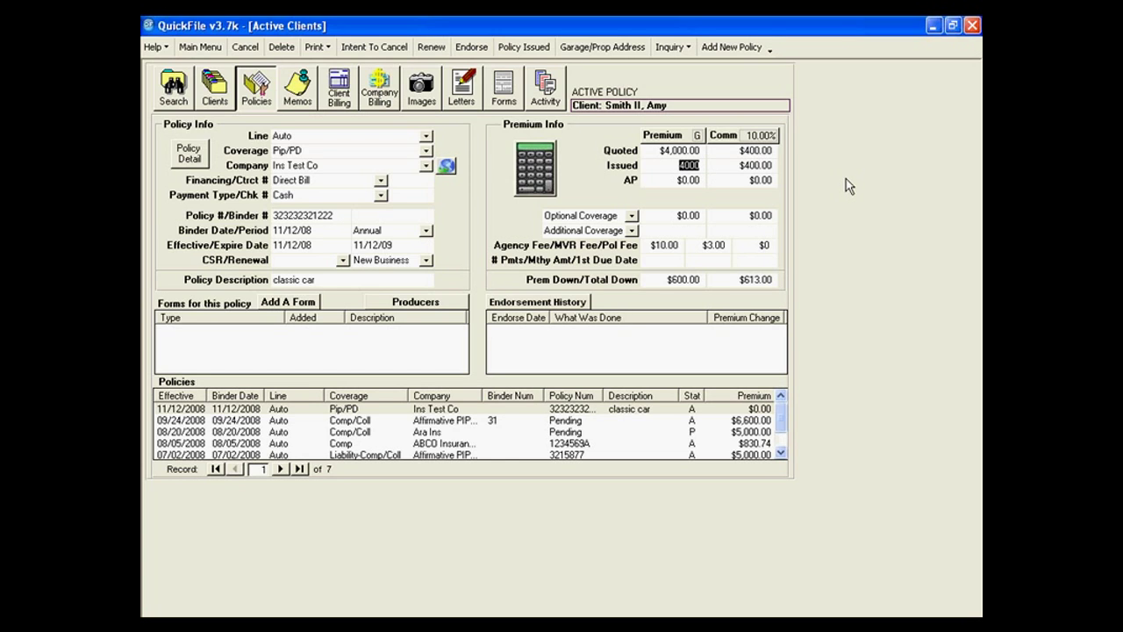
{"action": "type", "text": "4,"}
{"action": "type", "text": "500"}
{"action": "key", "text": "Tab"}
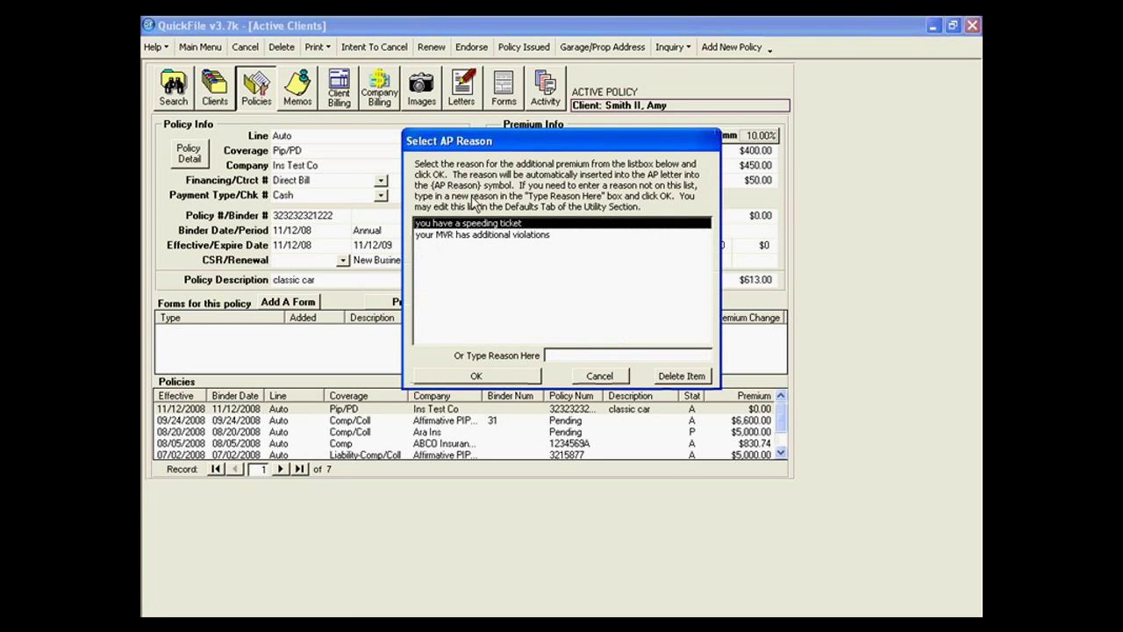
{"action": "left_click", "coordinate": [611, 378]}
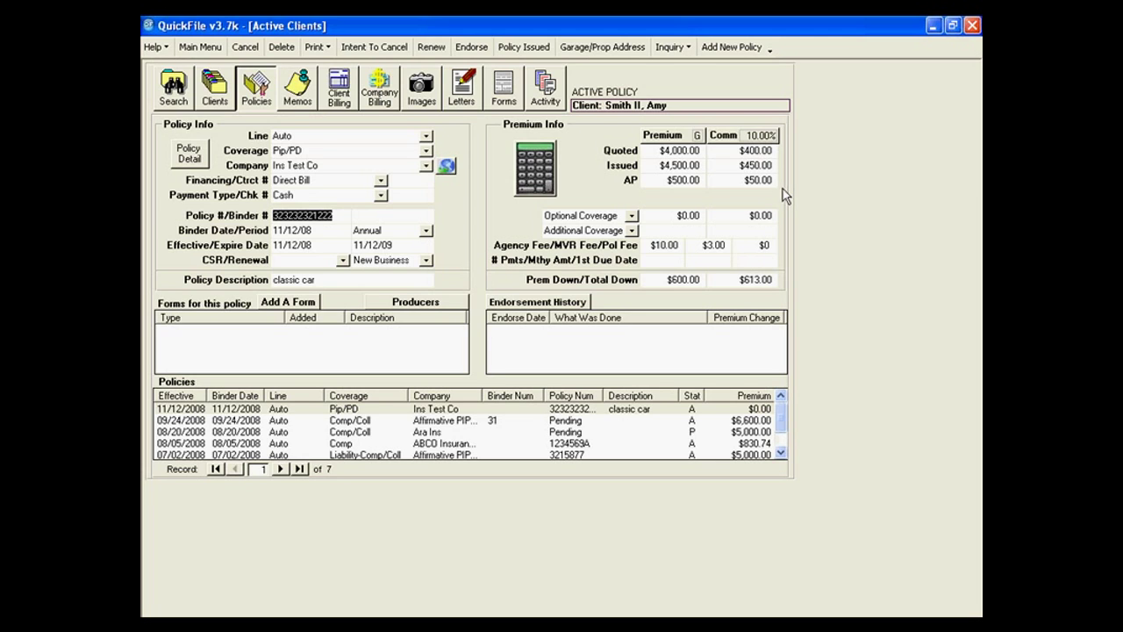
{"action": "left_click", "coordinate": [660, 164]}
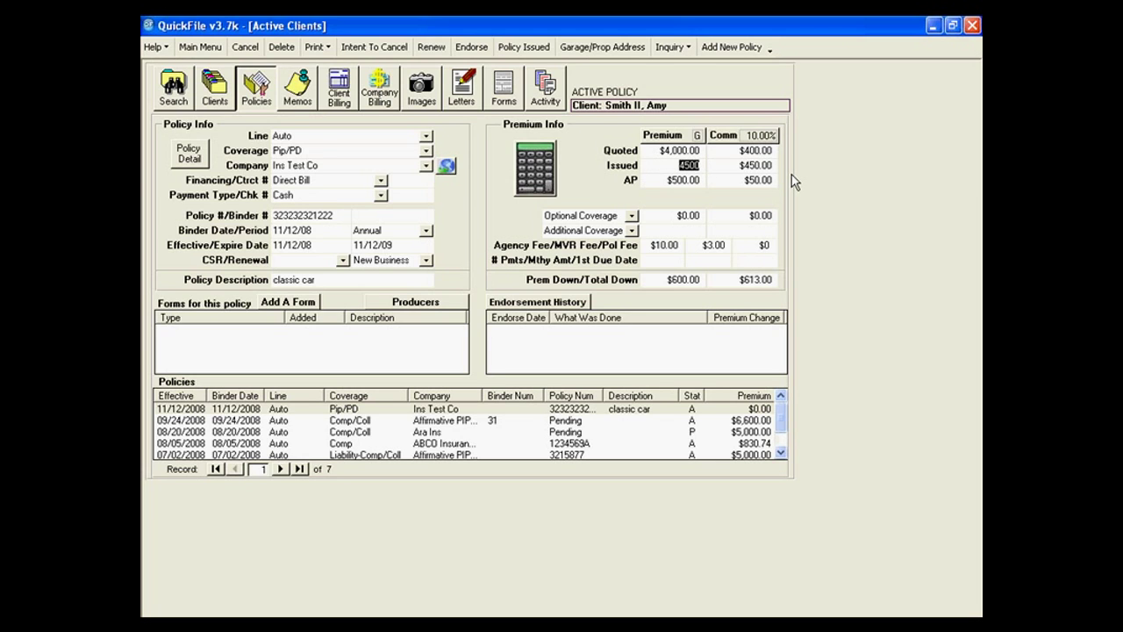
{"action": "type", "text": "0"}
{"action": "key", "text": "BackSpace"}
{"action": "type", "text": "4000"}
{"action": "key", "text": "Tab"}
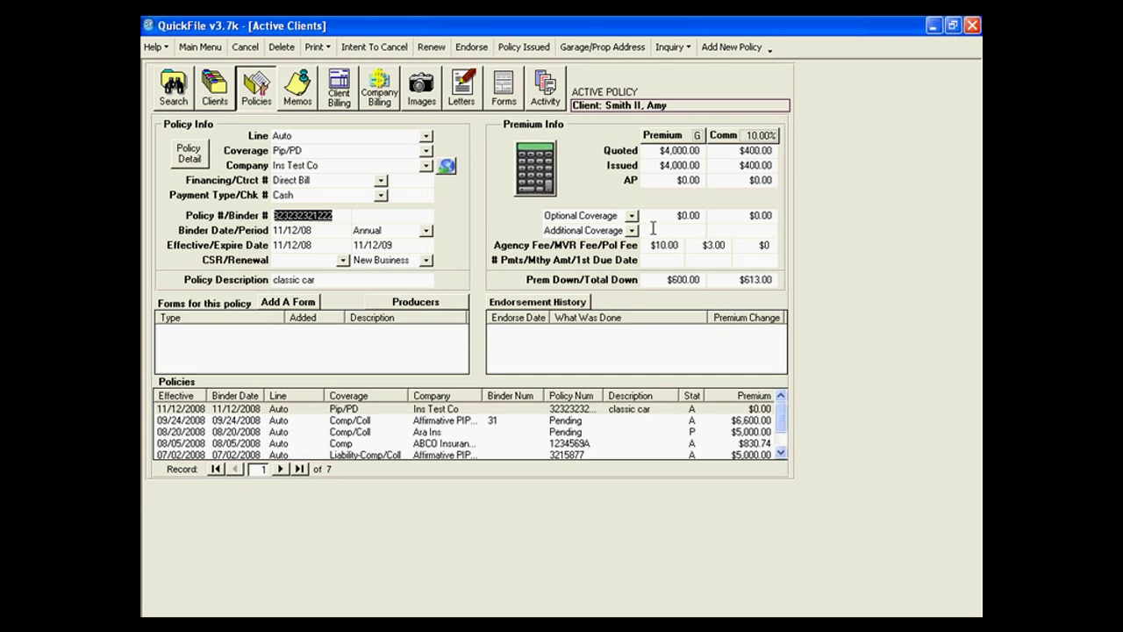
Leave Optional Coverage unchanged and open the 08/20/2008 Ara Ins policy from the Policies list.
{"action": "left_click", "coordinate": [634, 217]}
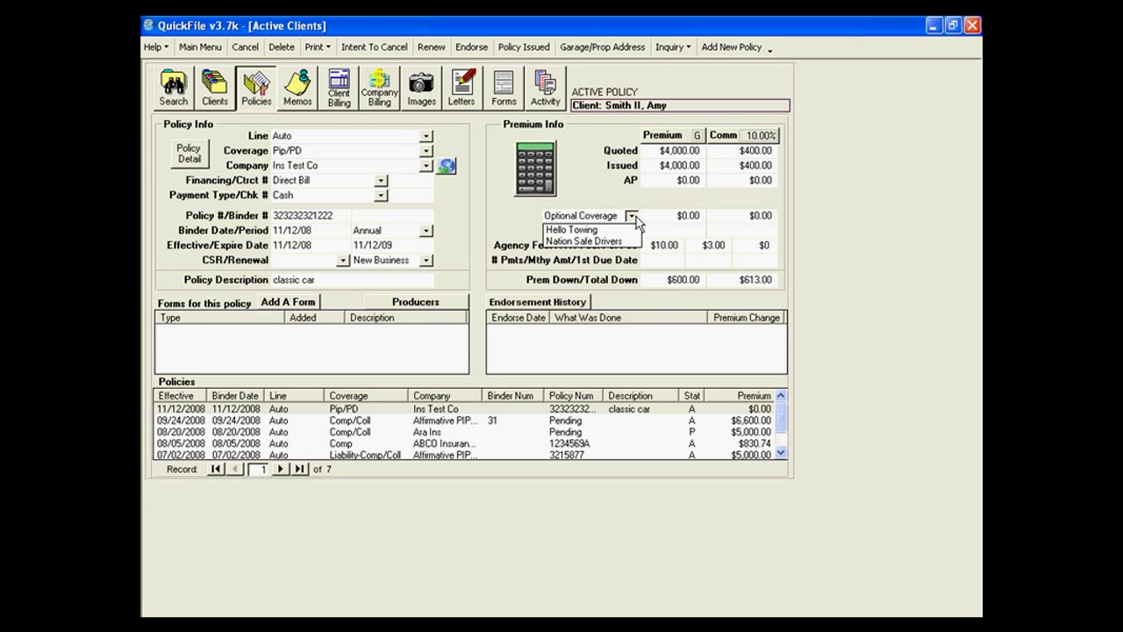
{"action": "left_click", "coordinate": [636, 221]}
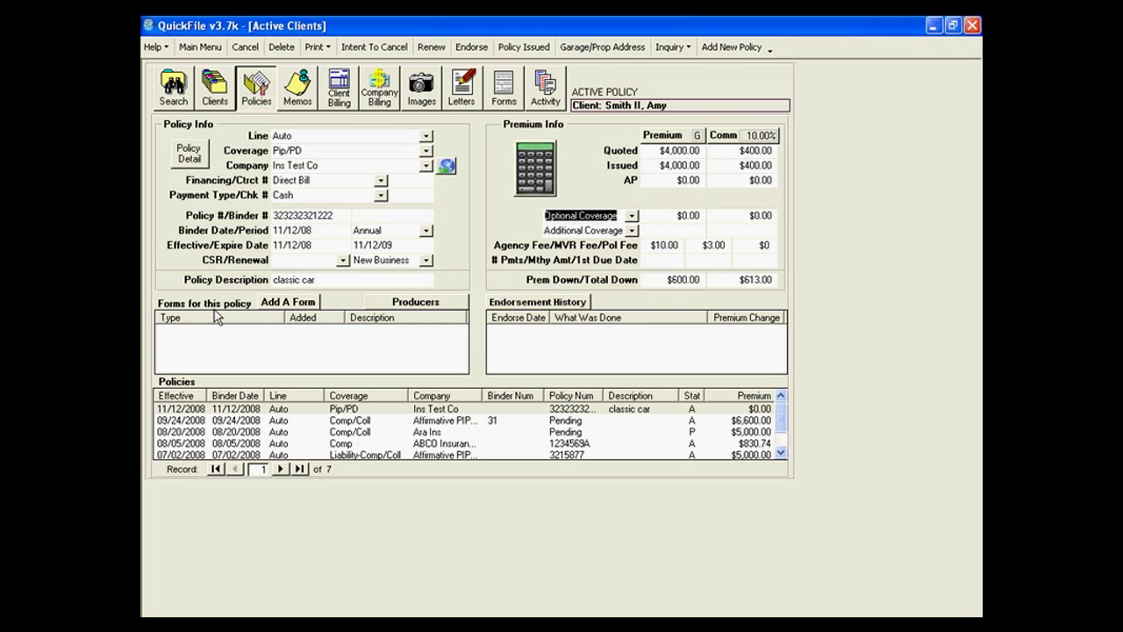
{"action": "left_click", "coordinate": [237, 422]}
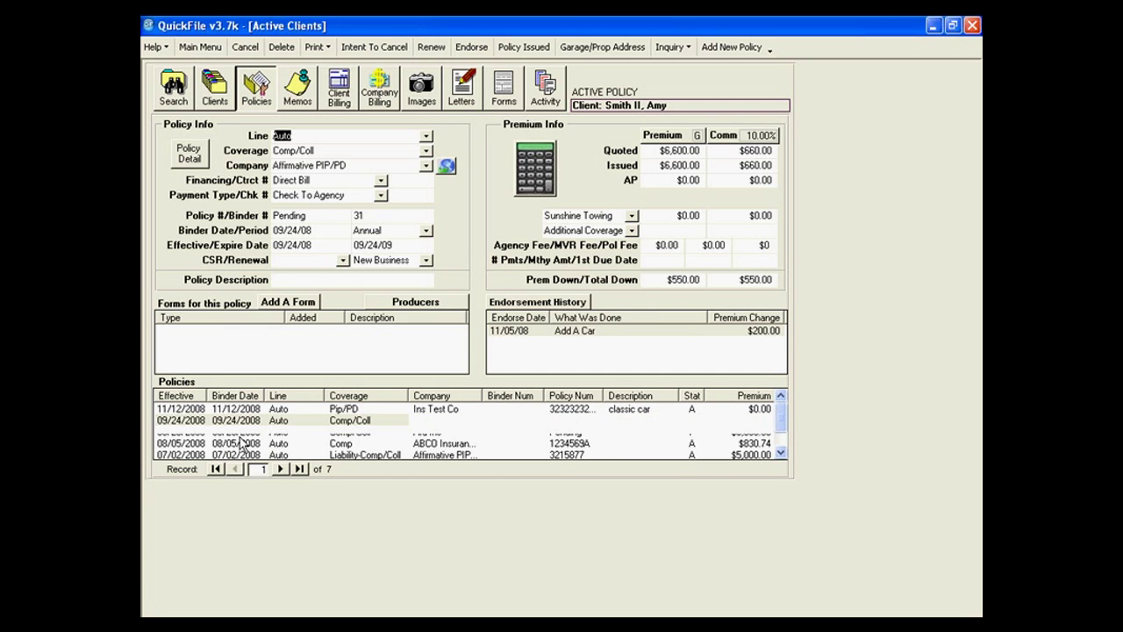
{"action": "left_click", "coordinate": [249, 432]}
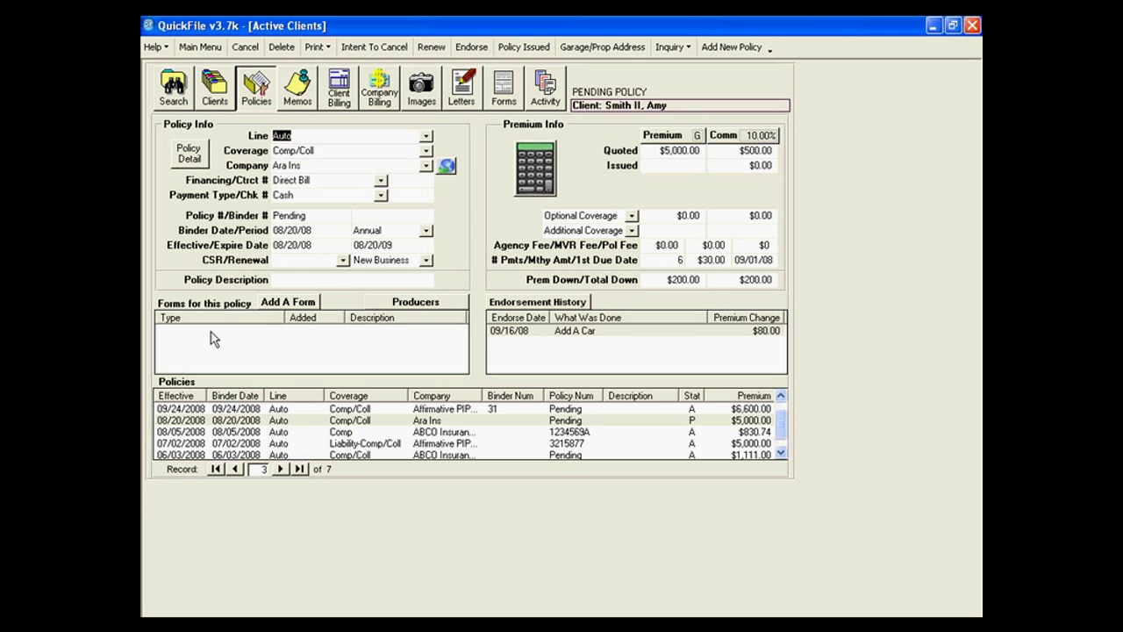
{"action": "left_click", "coordinate": [292, 307]}
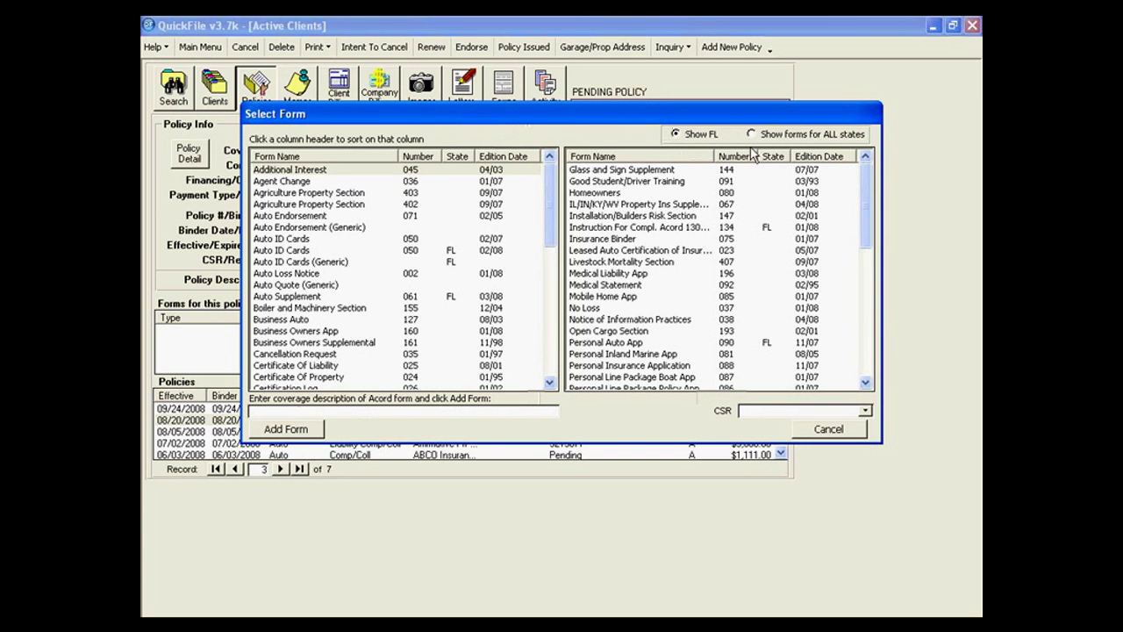
{"action": "left_click", "coordinate": [302, 320]}
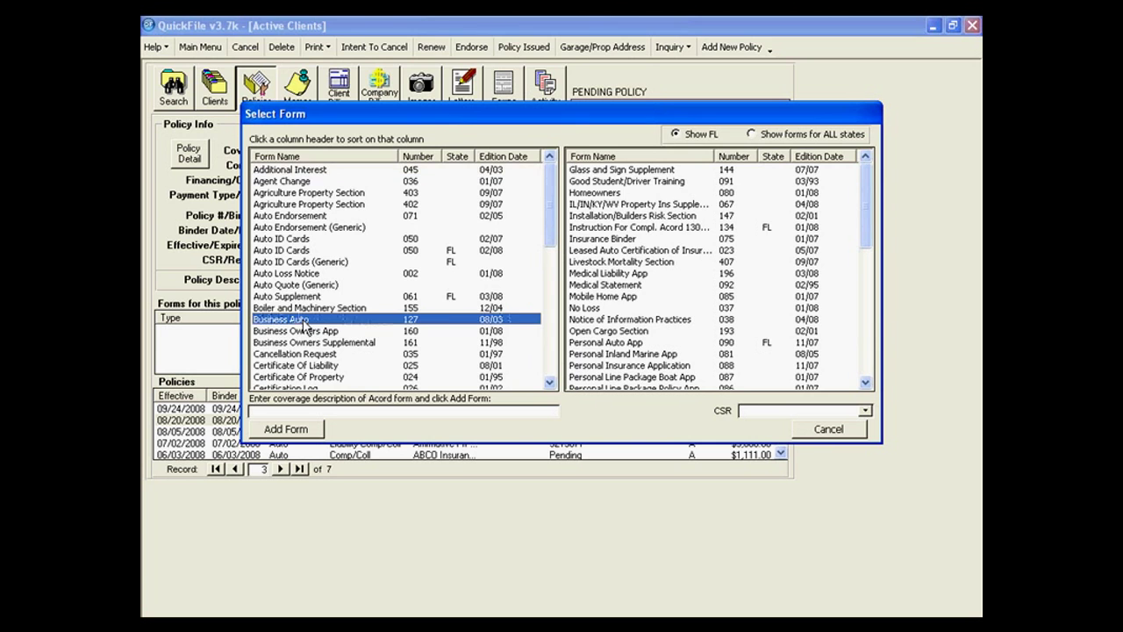
{"action": "double_click", "coordinate": [304, 322]}
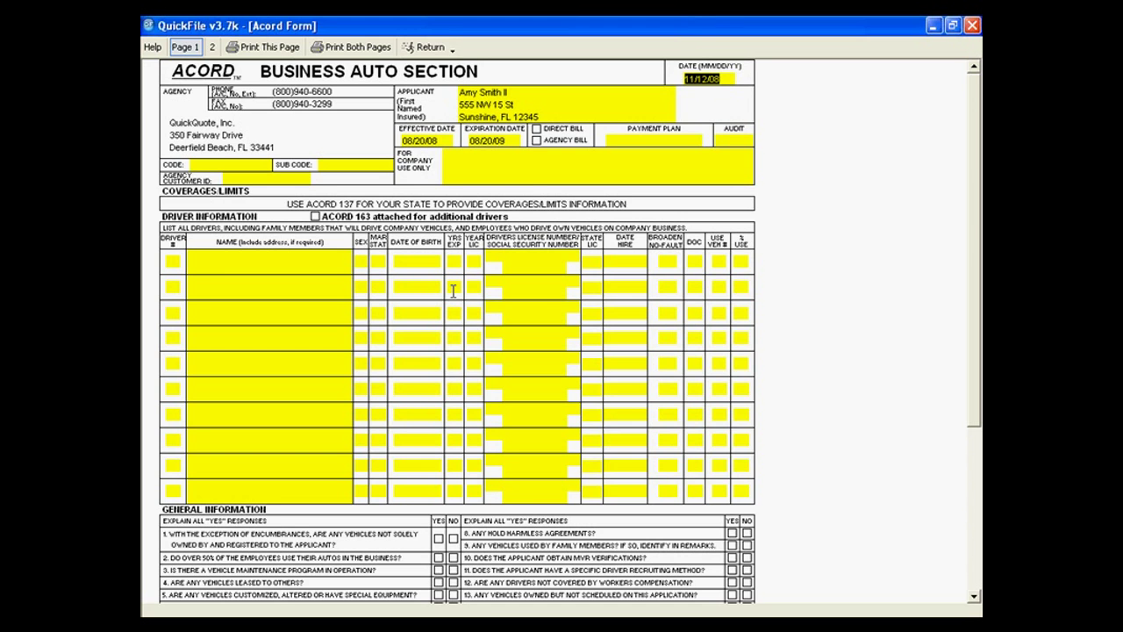
{"action": "left_click", "coordinate": [428, 47]}
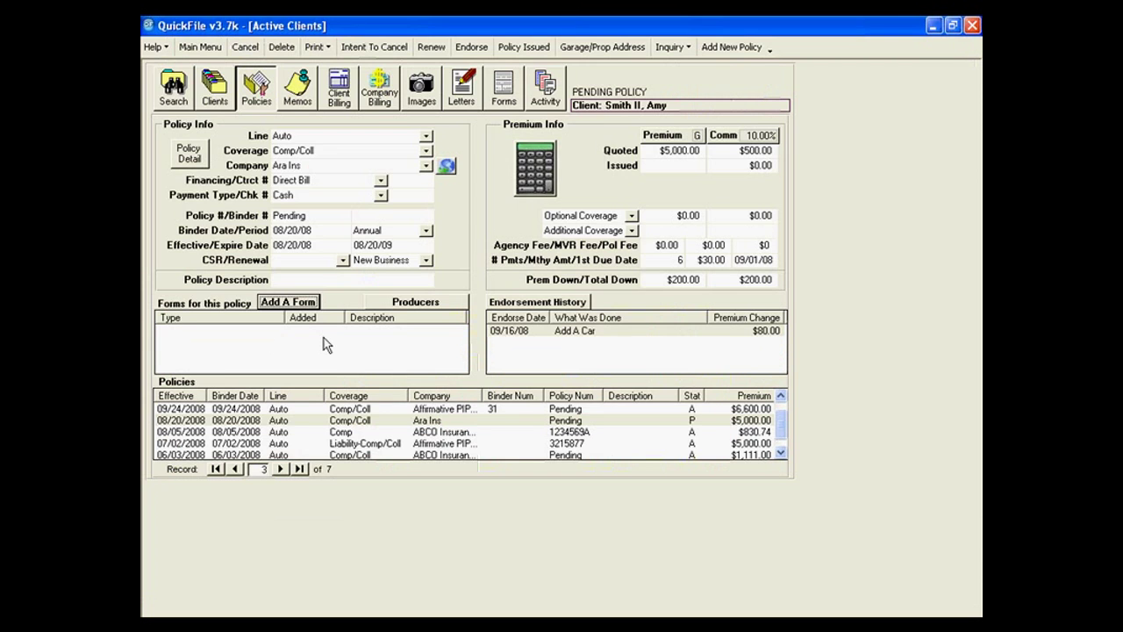
Replace the Pending policy number with 364 and enter binder number 634.
{"action": "left_click", "coordinate": [290, 215]}
{"action": "type", "text": "364"}
{"action": "key", "text": "Tab"}
{"action": "type", "text": "634"}
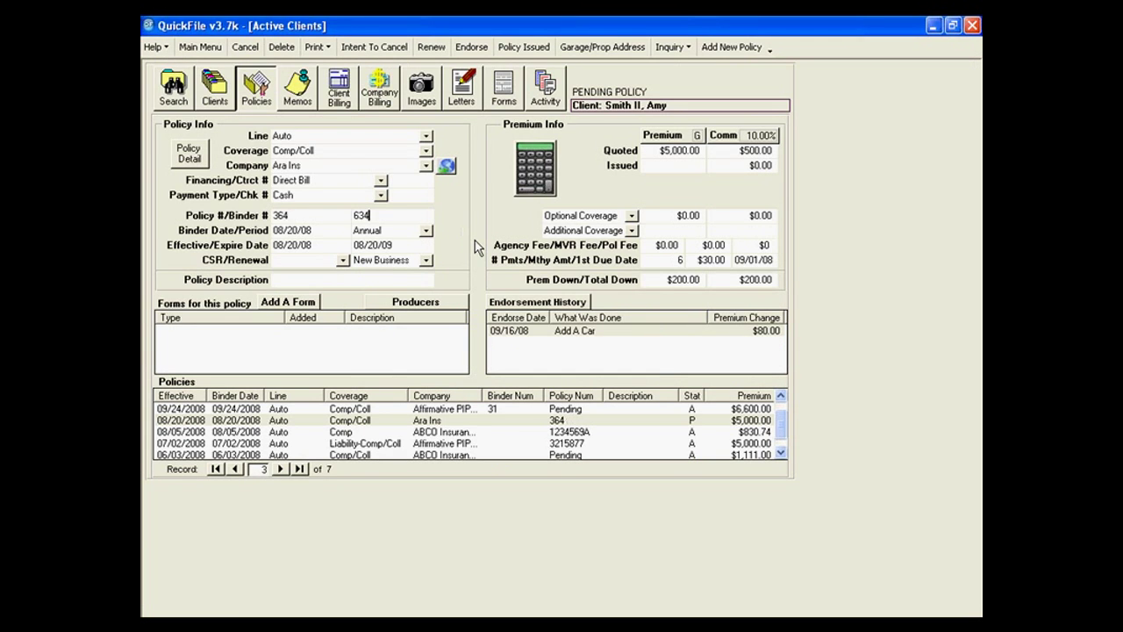
{"action": "key", "text": "Tab"}
Set binder date 11/01/01 with an Annual period, then open the 11/12/2008 classic car policy.
{"action": "type", "text": "4"}
{"action": "key", "text": "BackSpace"}
{"action": "type", "text": "11/__/__"}
{"action": "left_click", "coordinate": [571, 289]}
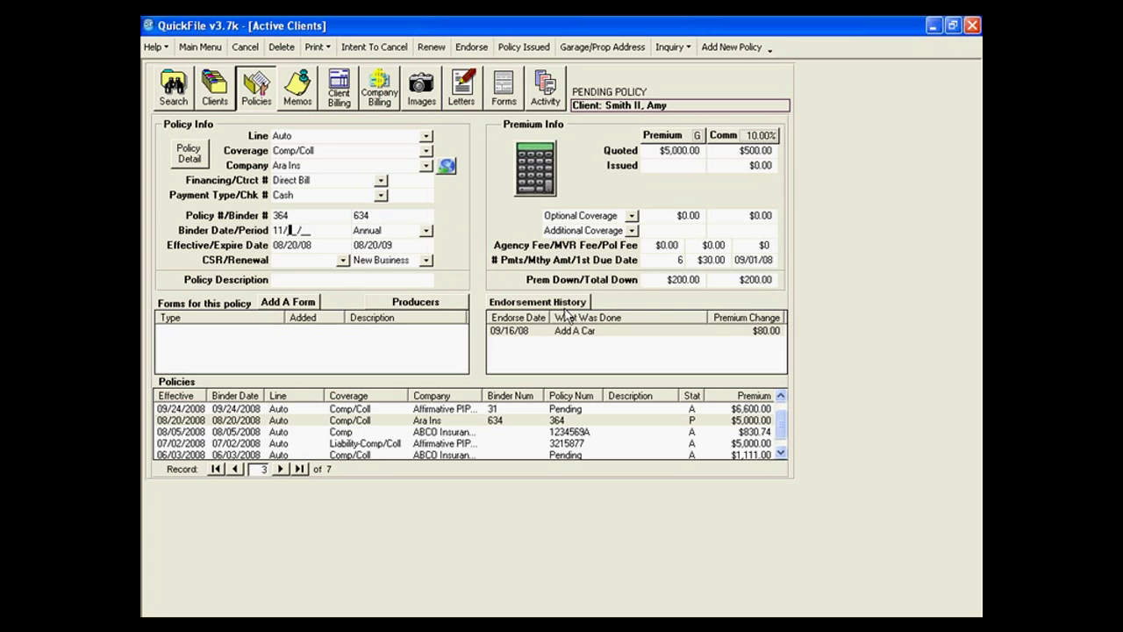
{"action": "type", "text": "0101"}
{"action": "key", "text": "alt+Down"}
{"action": "left_click", "coordinate": [469, 274]}
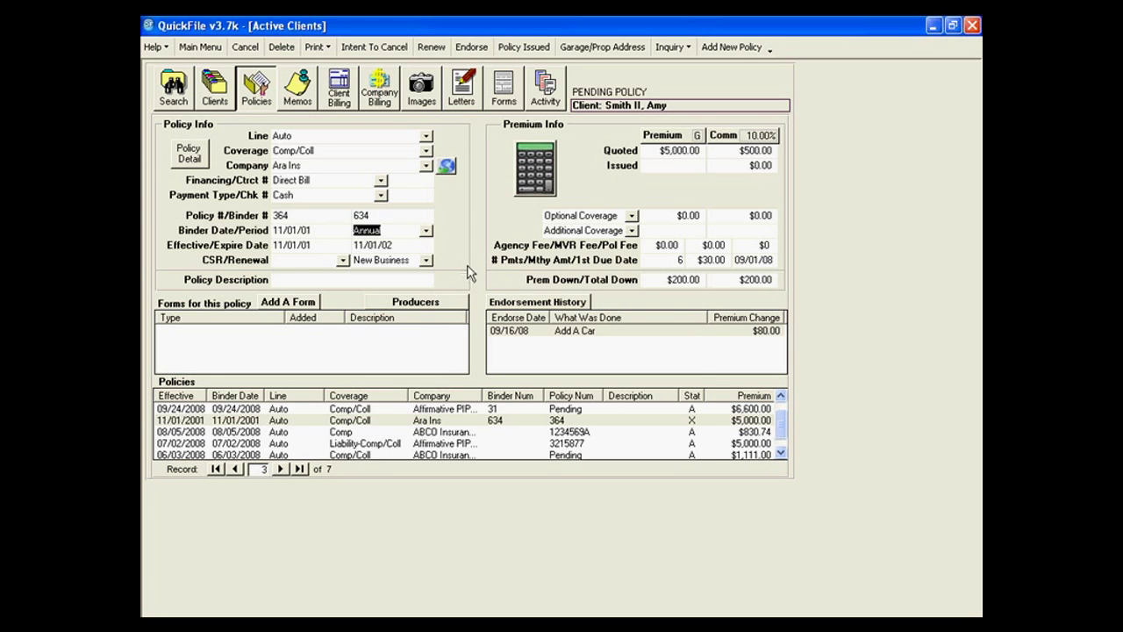
{"action": "left_click", "coordinate": [786, 424]}
{"action": "left_click", "coordinate": [280, 409]}
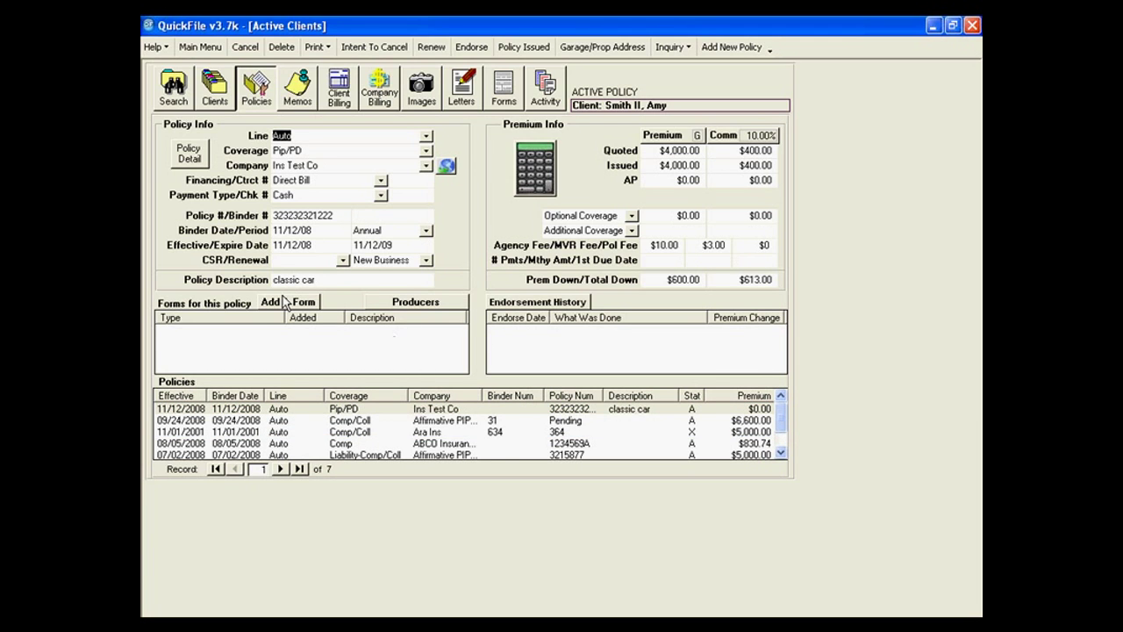
Attach an Auto Endorsement form to the Pip/PD policy, entering 'sdvfsf' as the vehicle model.
{"action": "left_click", "coordinate": [285, 302]}
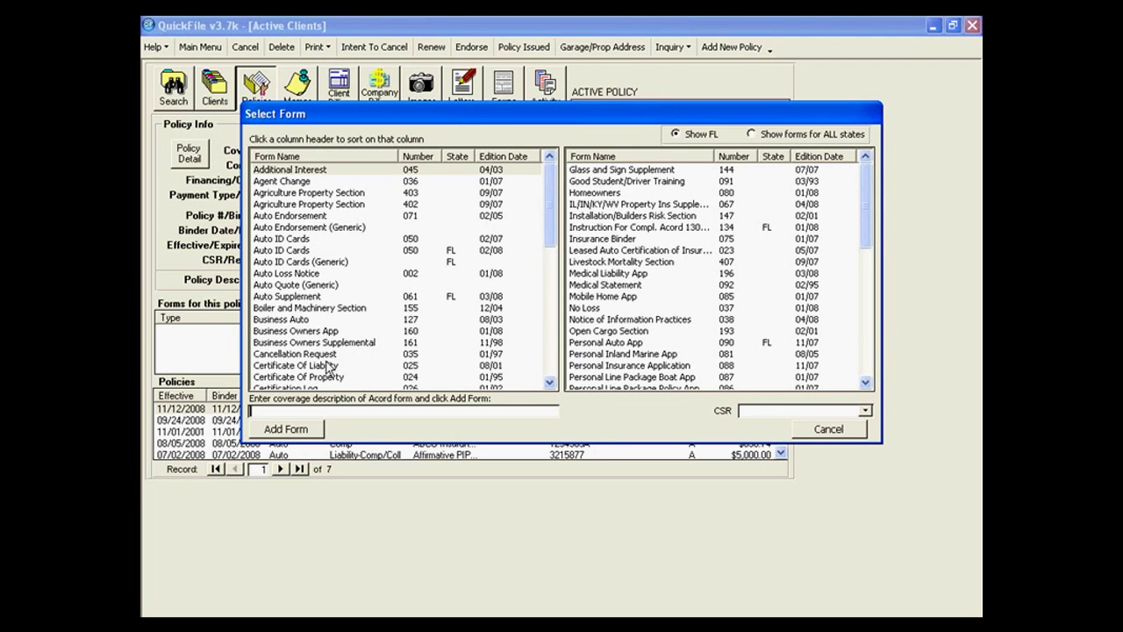
{"action": "left_click", "coordinate": [329, 354]}
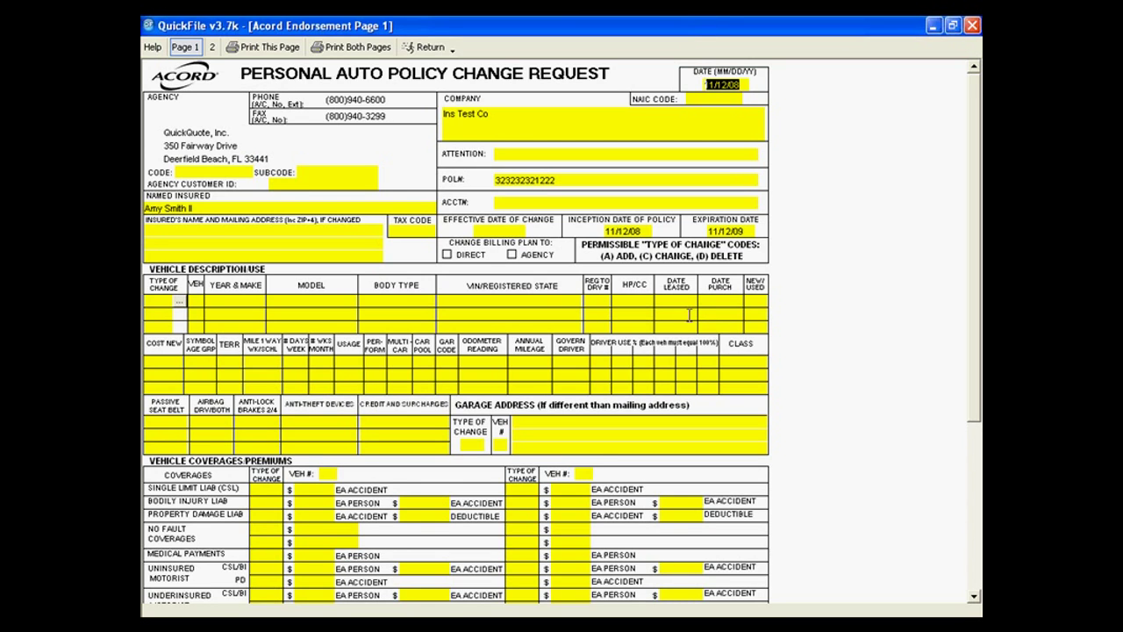
{"action": "left_click", "coordinate": [303, 301]}
{"action": "type", "text": "sdvfsf"}
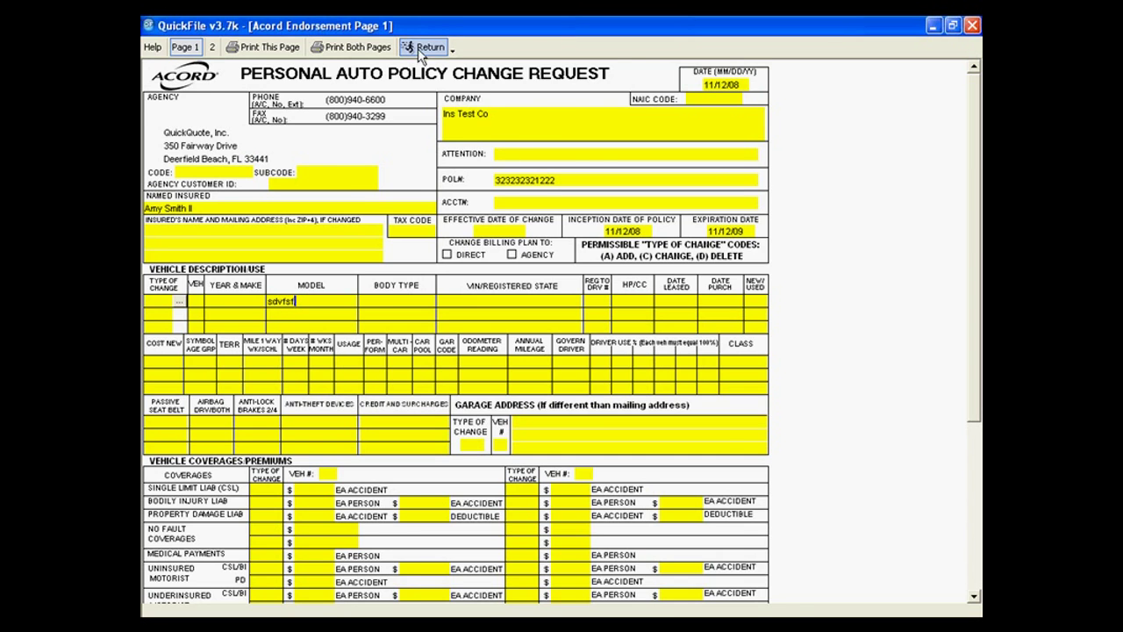
{"action": "left_click", "coordinate": [425, 48]}
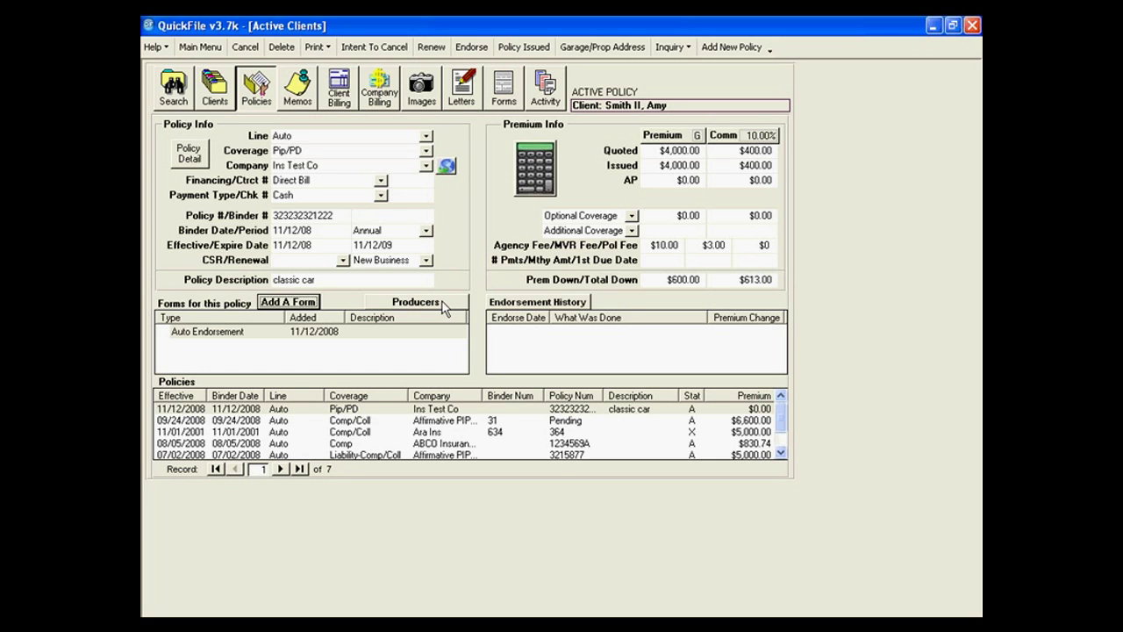
Assign the first producer to slot #1 with the 8% commission split of $32.00.
{"action": "left_click", "coordinate": [442, 301]}
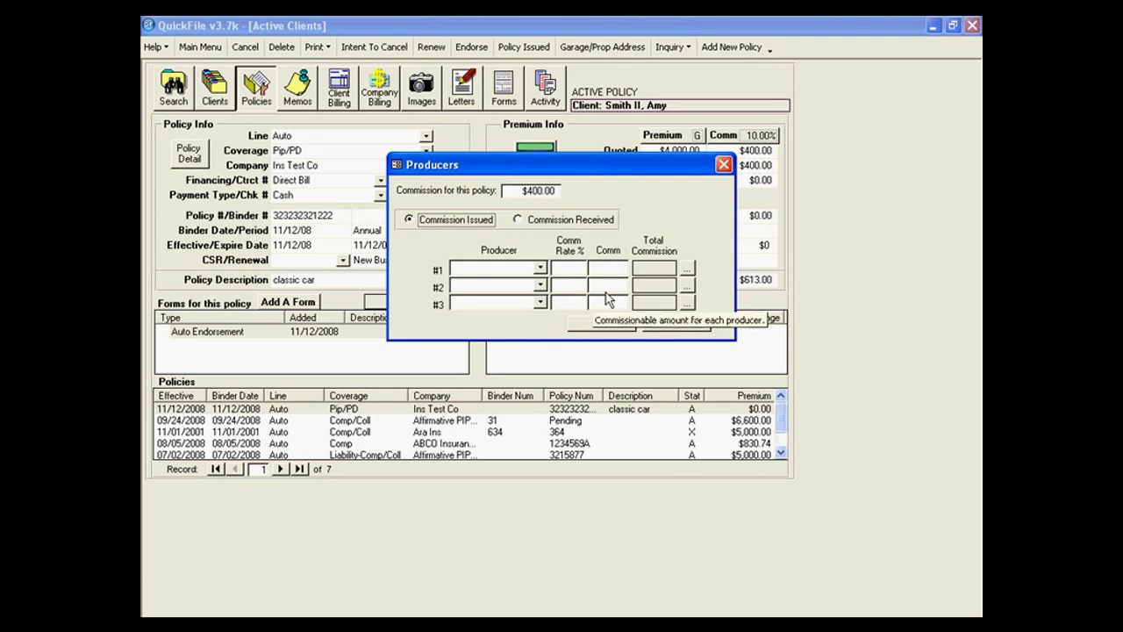
{"action": "left_click", "coordinate": [542, 267]}
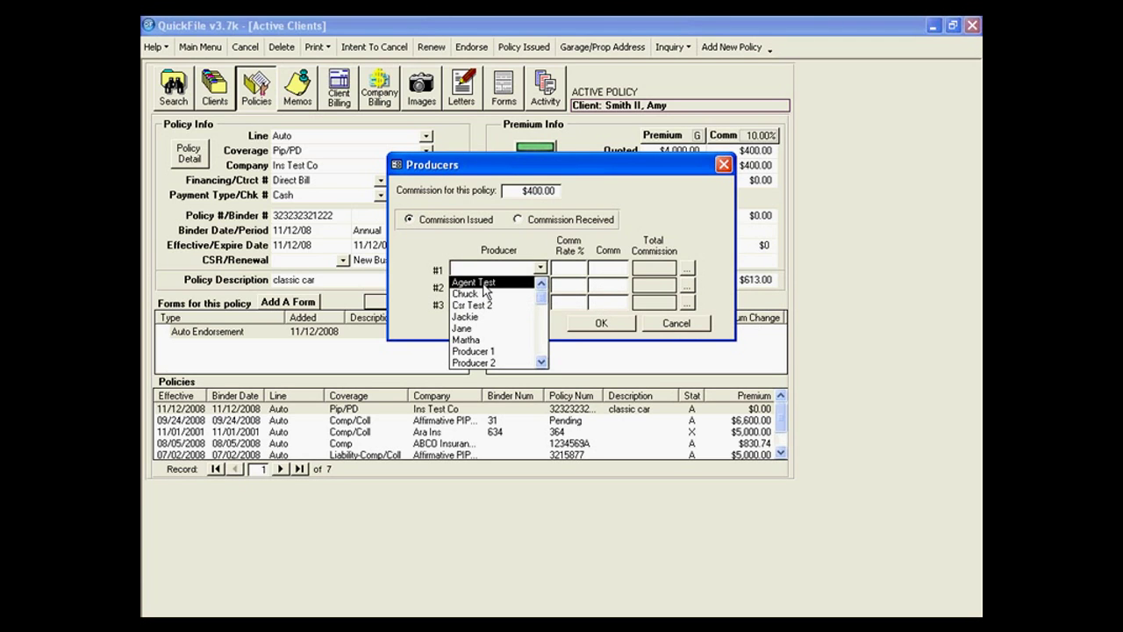
{"action": "left_click", "coordinate": [485, 281]}
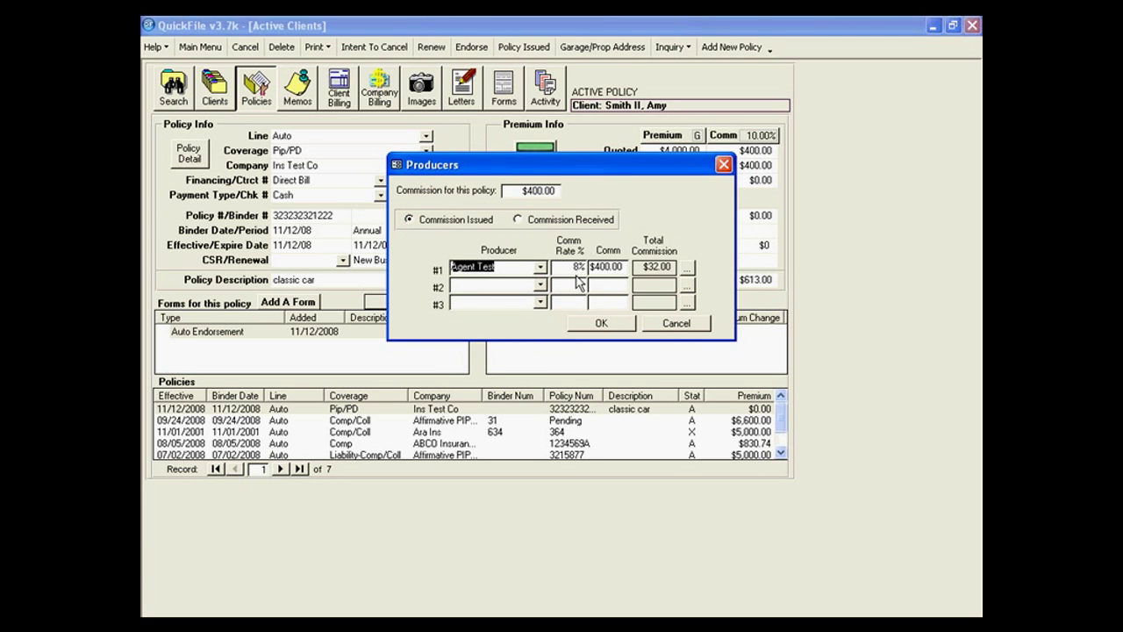
{"action": "left_click", "coordinate": [610, 325]}
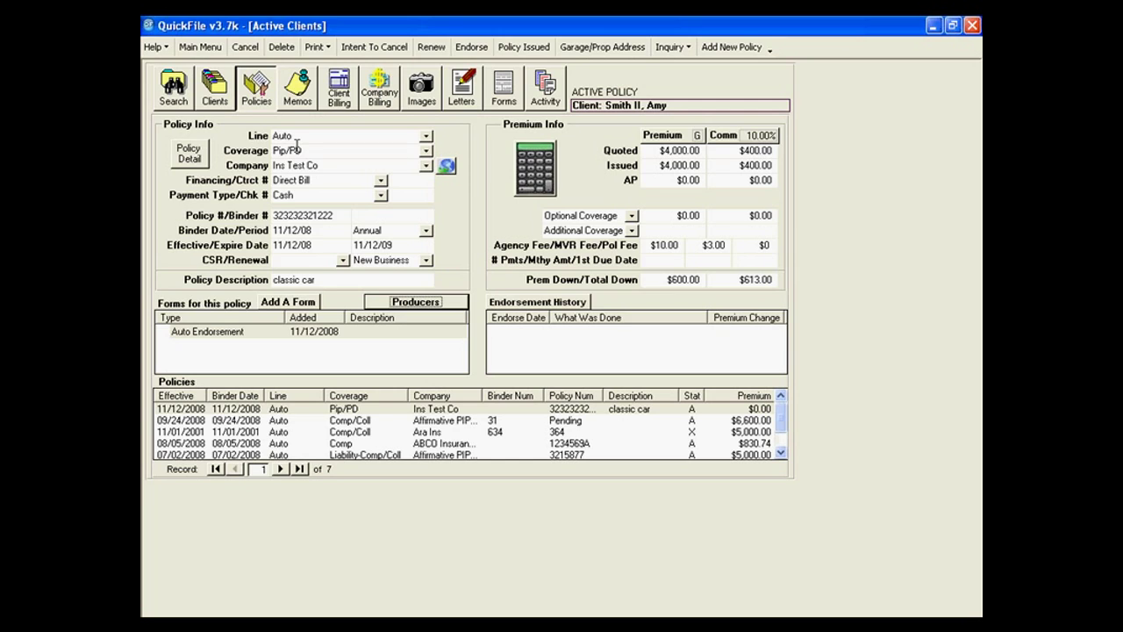
Update the Policy Detail records from the Auto Endorsement and view the second driver.
{"action": "left_click", "coordinate": [189, 154]}
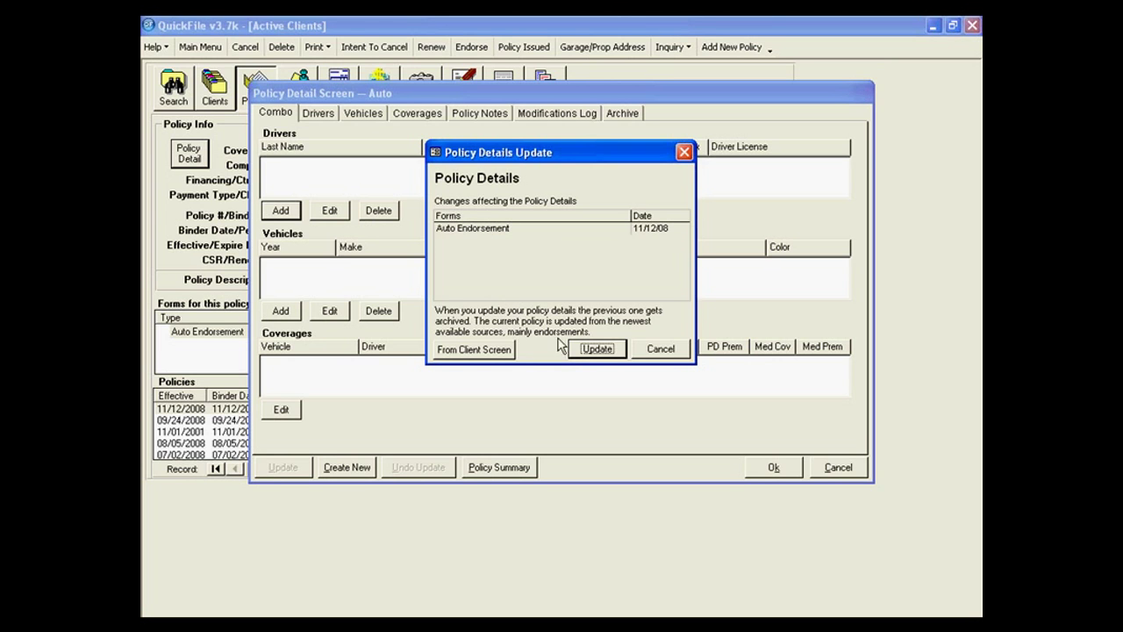
{"action": "left_click", "coordinate": [590, 351]}
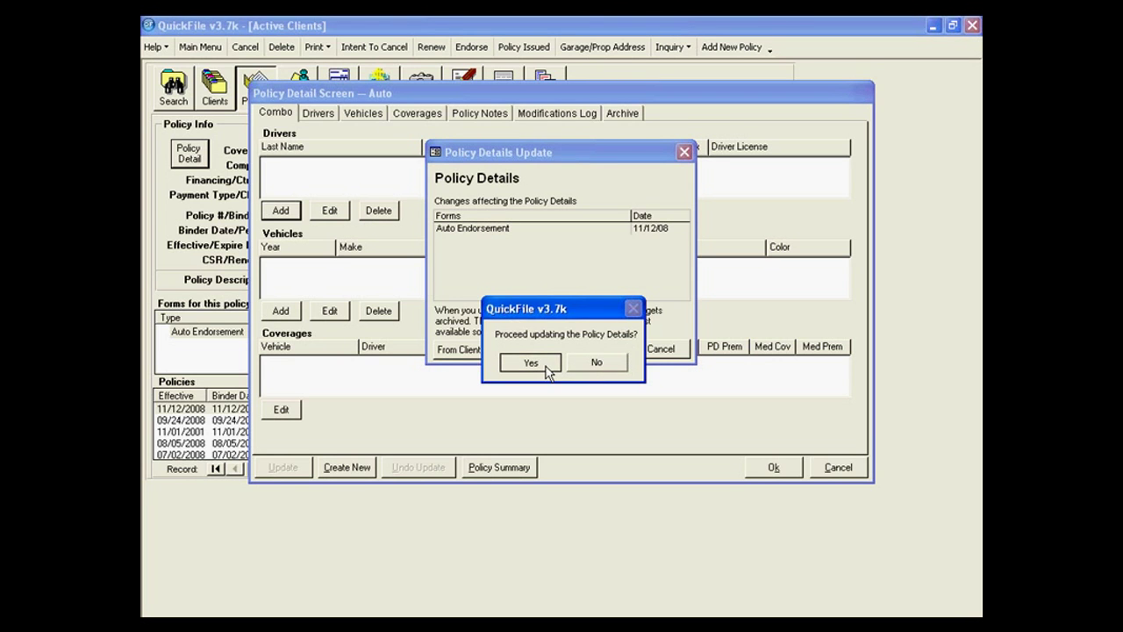
{"action": "left_click", "coordinate": [540, 361]}
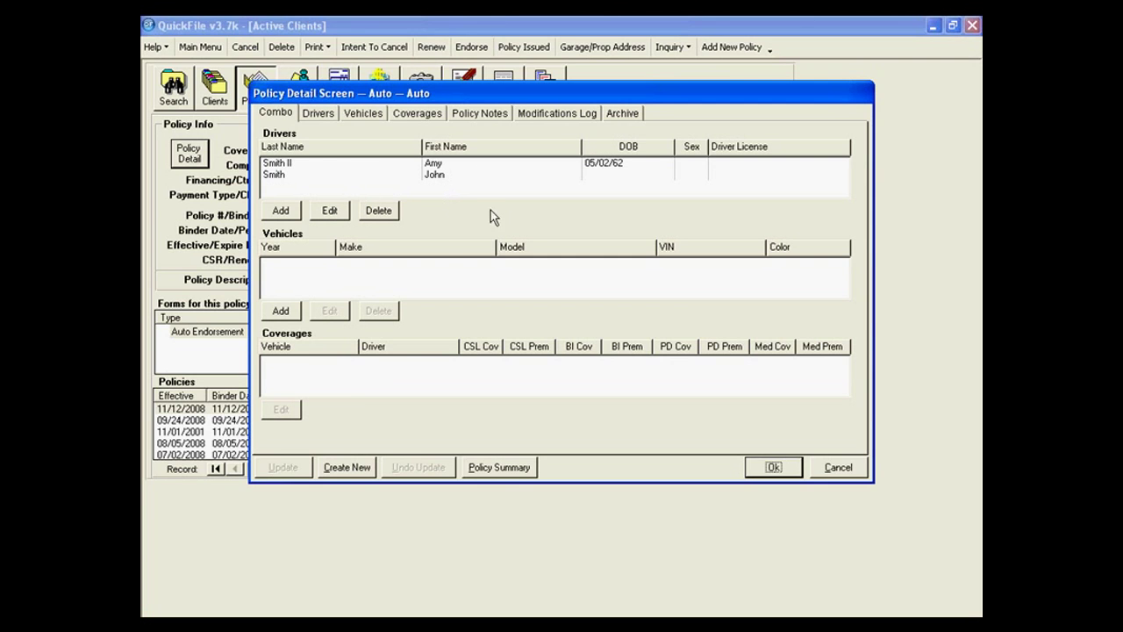
{"action": "left_click", "coordinate": [316, 115]}
{"action": "left_click", "coordinate": [307, 173]}
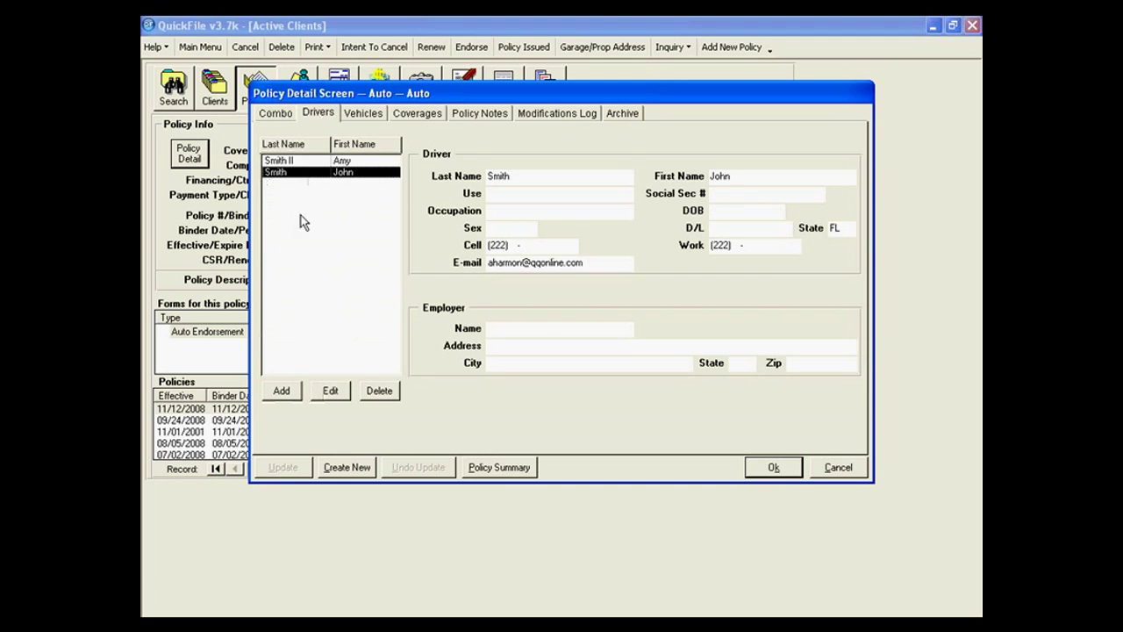
Add a driver with name, SSN, occupation trainer, birth date 12/01/52 and sex code MM.
{"action": "left_click", "coordinate": [281, 391]}
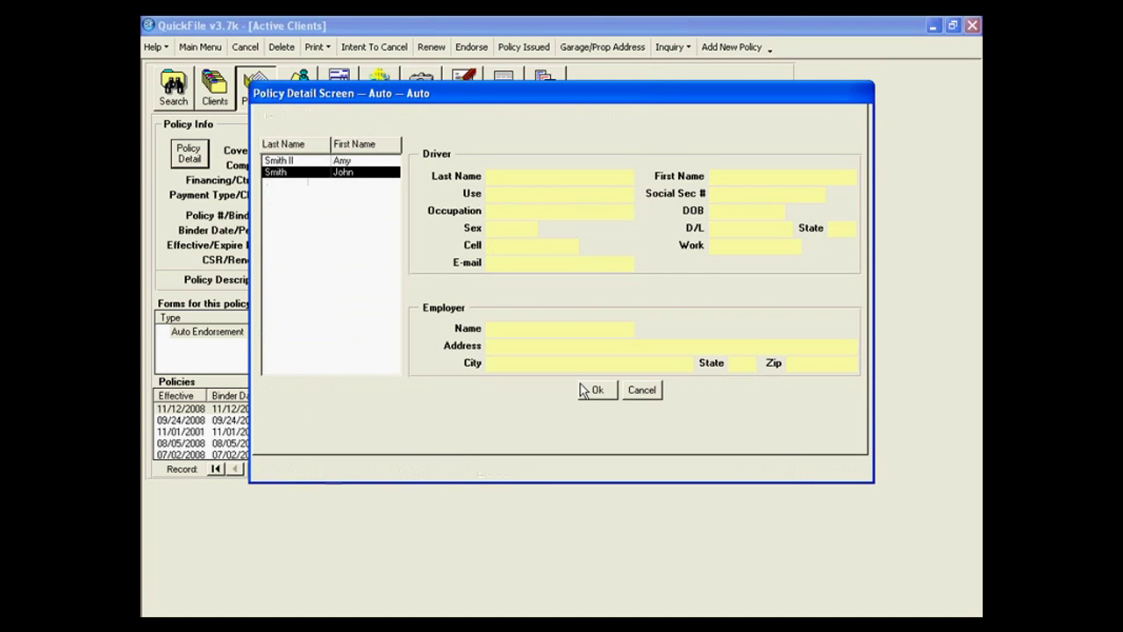
{"action": "key", "text": "Tab"}
{"action": "type", "text": "555-55-5555"}
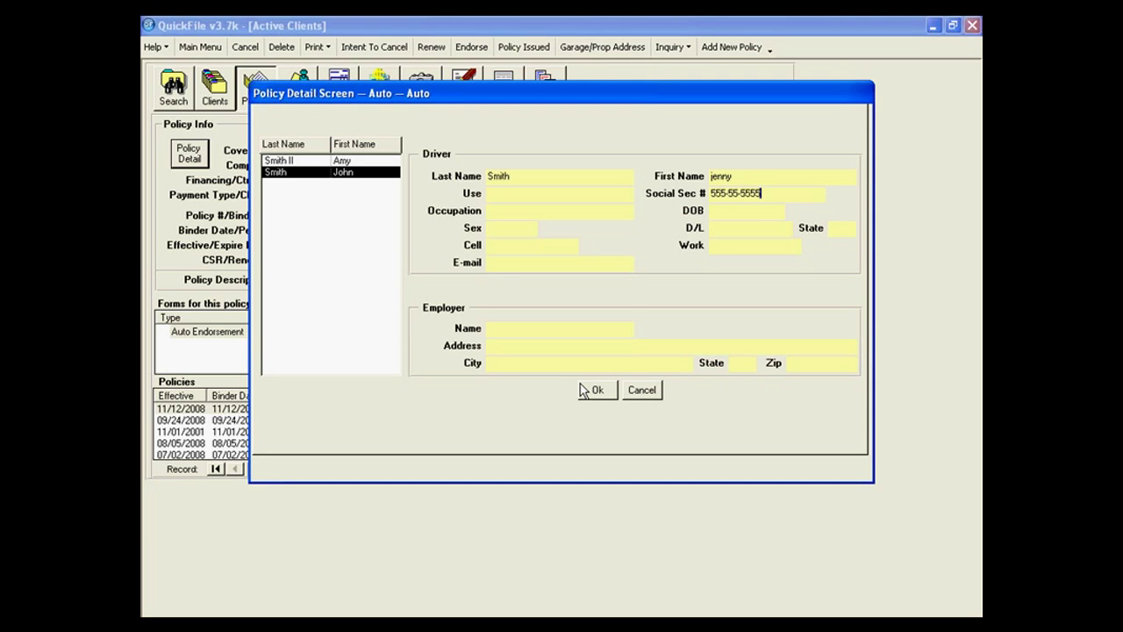
{"action": "key", "text": "Tab"}
{"action": "type", "text": "trainer"}
{"action": "key", "text": "Tab"}
{"action": "type", "text": "12/01/52"}
{"action": "key", "text": "Tab"}
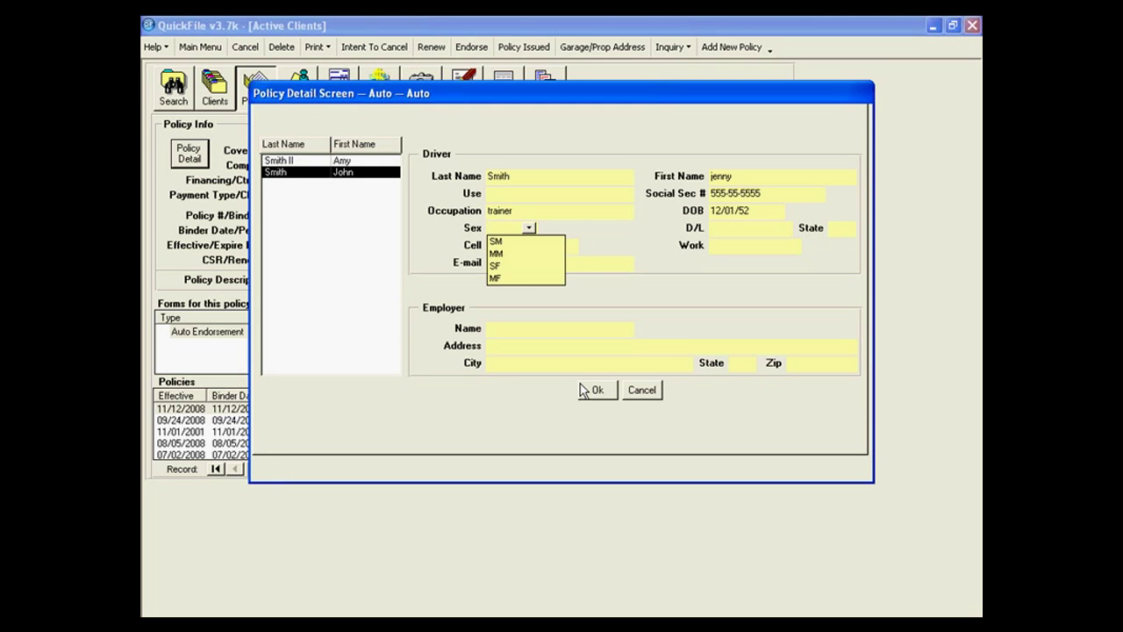
{"action": "left_click", "coordinate": [528, 254]}
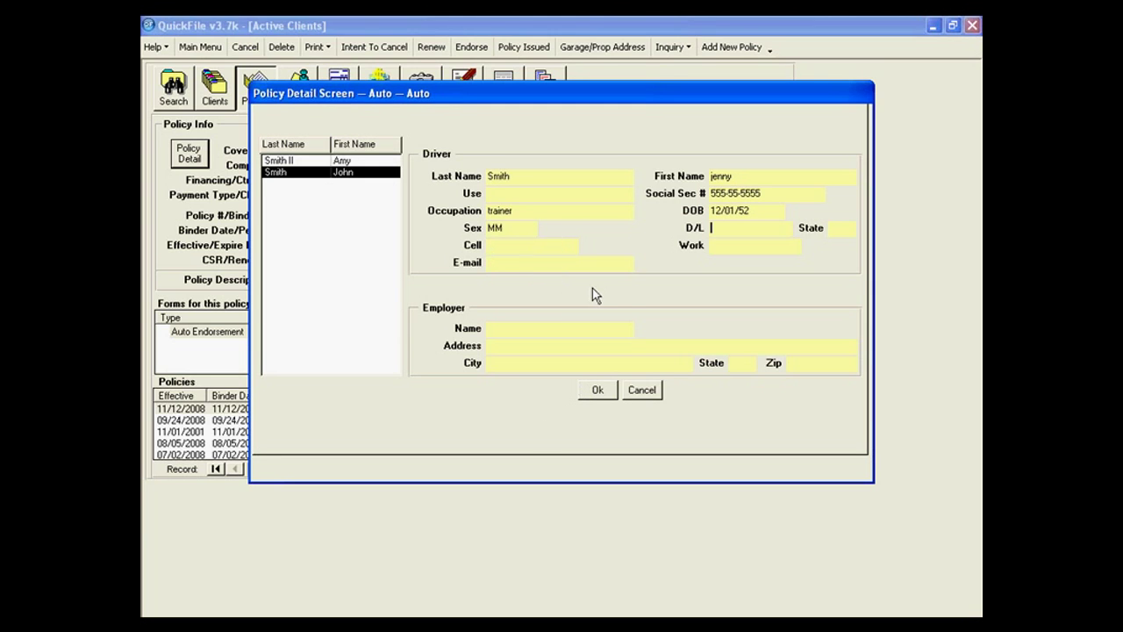
{"action": "key", "text": "Tab"}
{"action": "left_click", "coordinate": [595, 393]}
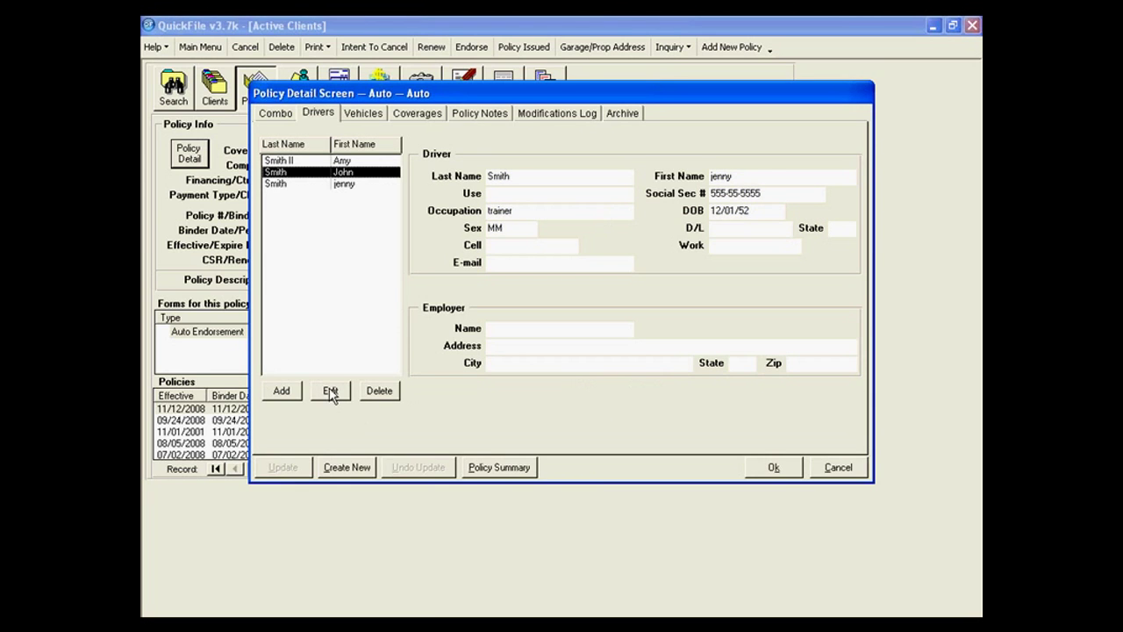
Add a blue 2005 AUDI A4 1.8T Quattro Turb vehicle with its VIN.
{"action": "left_click", "coordinate": [369, 115]}
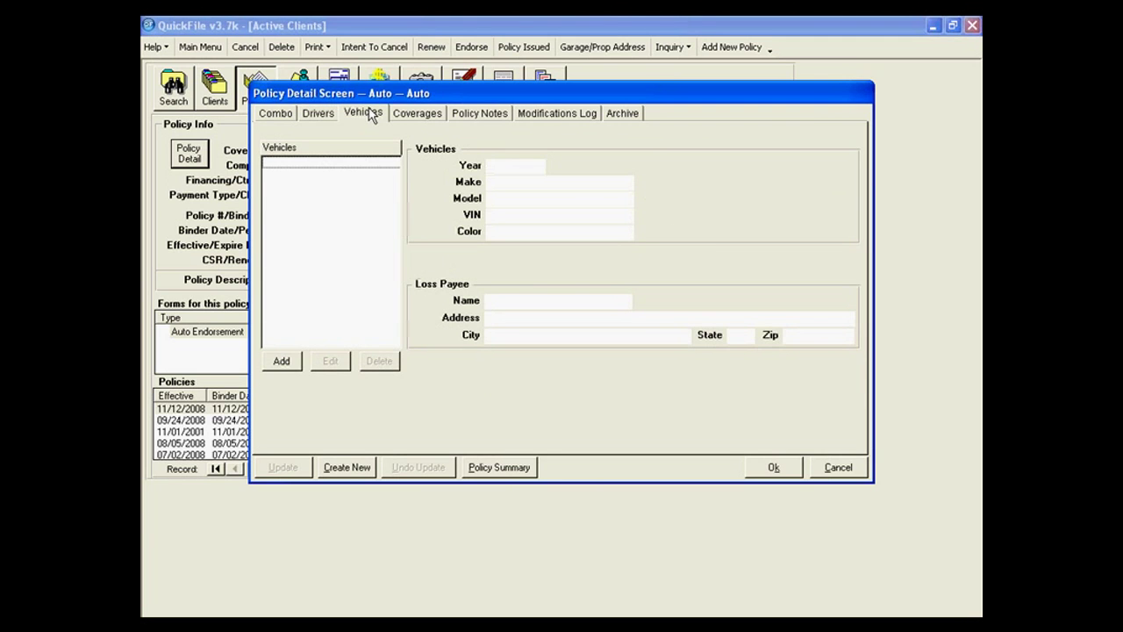
{"action": "left_click", "coordinate": [283, 361]}
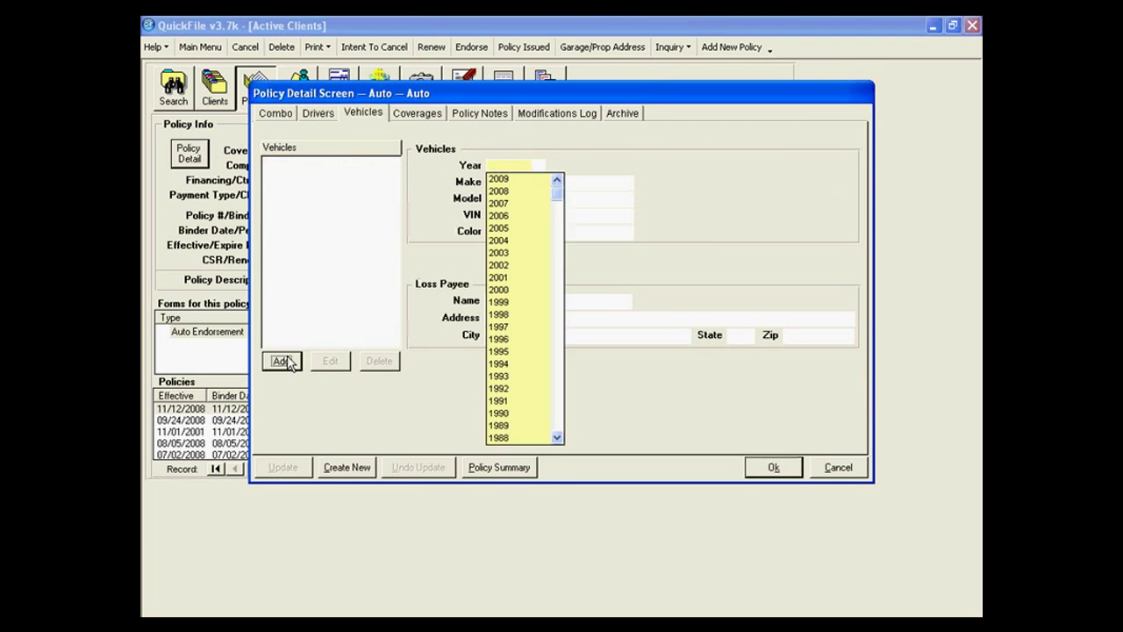
{"action": "left_click", "coordinate": [527, 226]}
{"action": "left_click", "coordinate": [527, 208]}
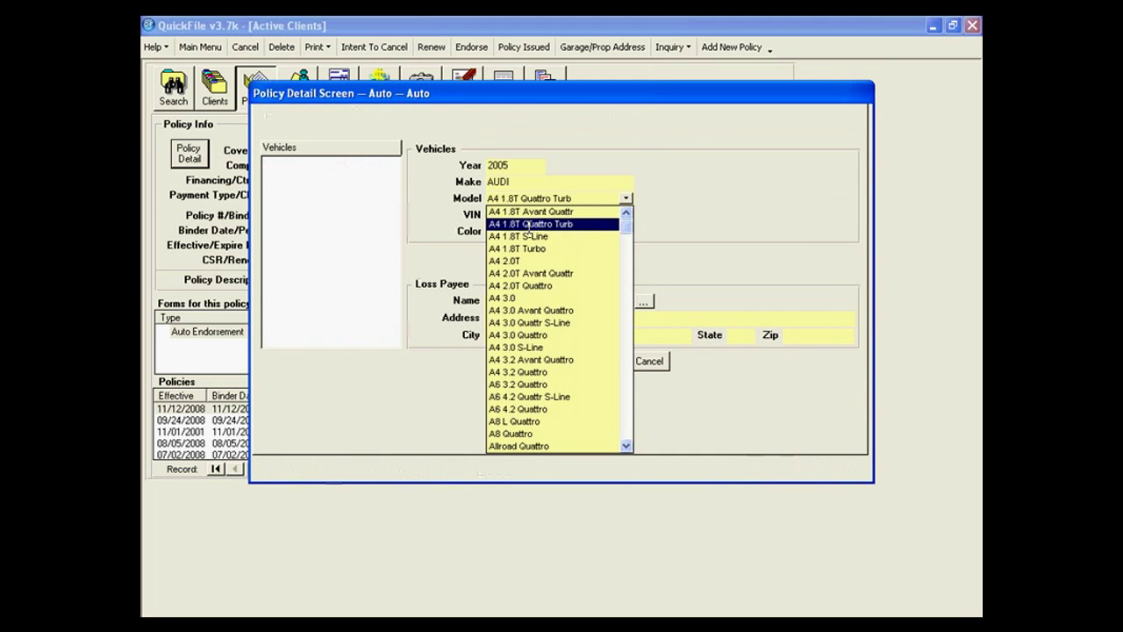
{"action": "left_click", "coordinate": [530, 247]}
{"action": "left_click", "coordinate": [532, 249]}
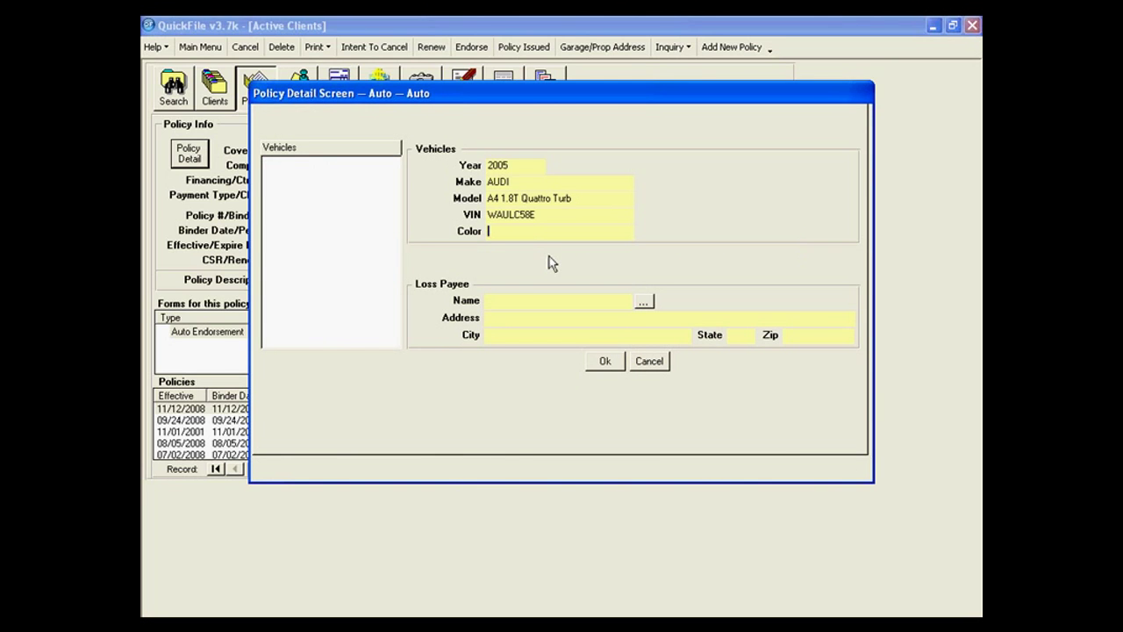
{"action": "type", "text": "blue"}
{"action": "key", "text": "Tab"}
Set TEST PAYEE as the Audi's loss payee from the lienholder lookup and save the vehicle.
{"action": "left_click", "coordinate": [644, 303]}
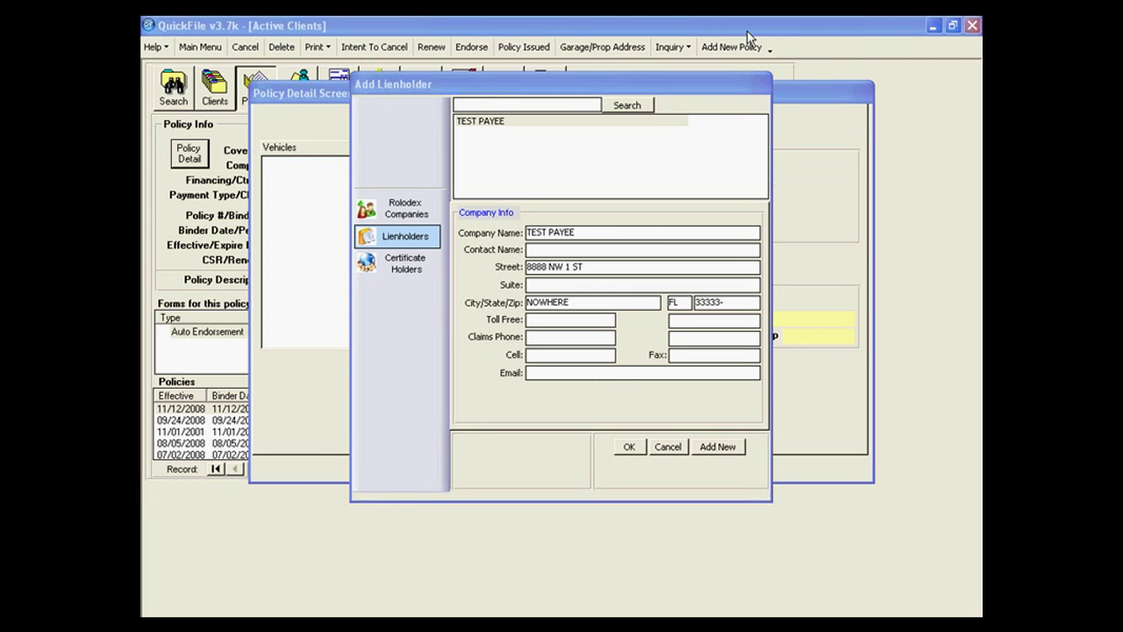
{"action": "left_click", "coordinate": [495, 123]}
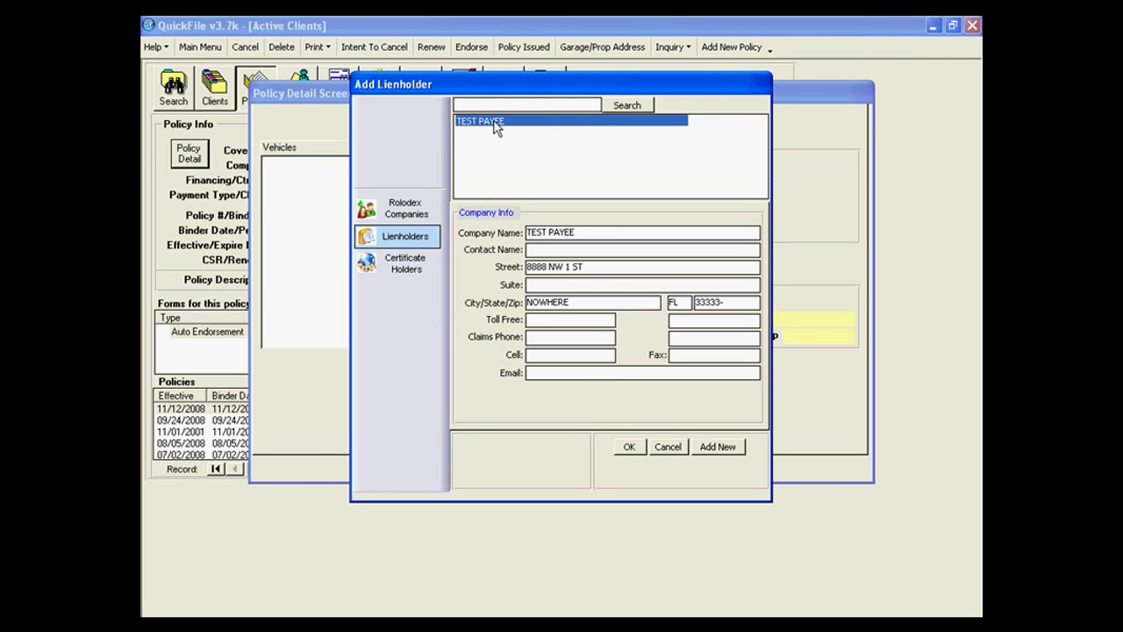
{"action": "left_click", "coordinate": [629, 448]}
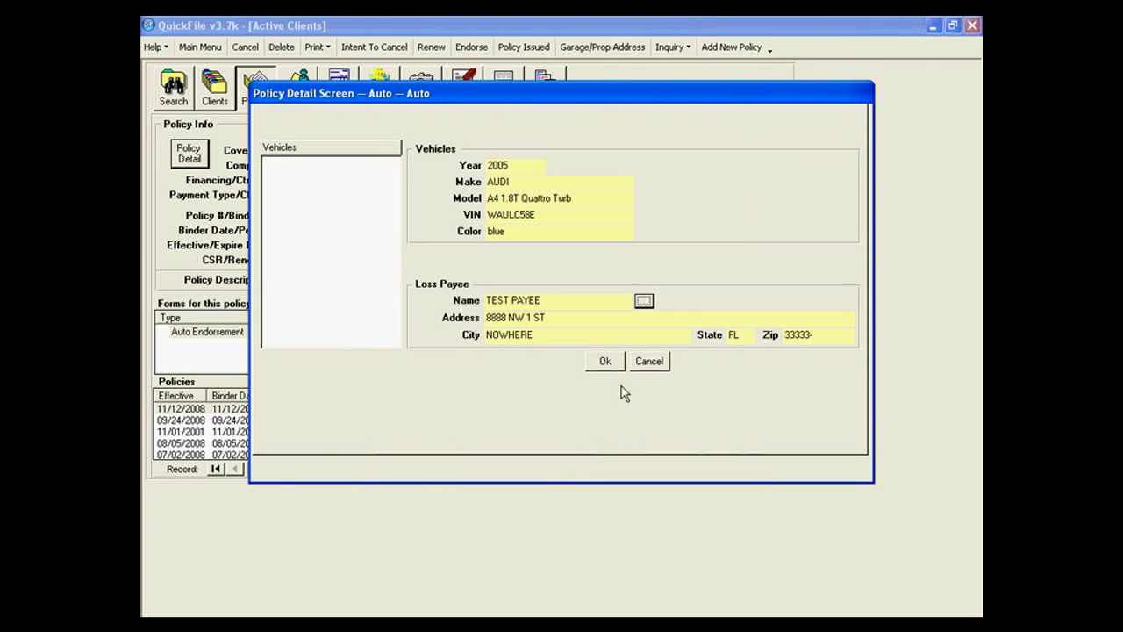
{"action": "left_click", "coordinate": [605, 362]}
{"action": "left_click", "coordinate": [418, 114]}
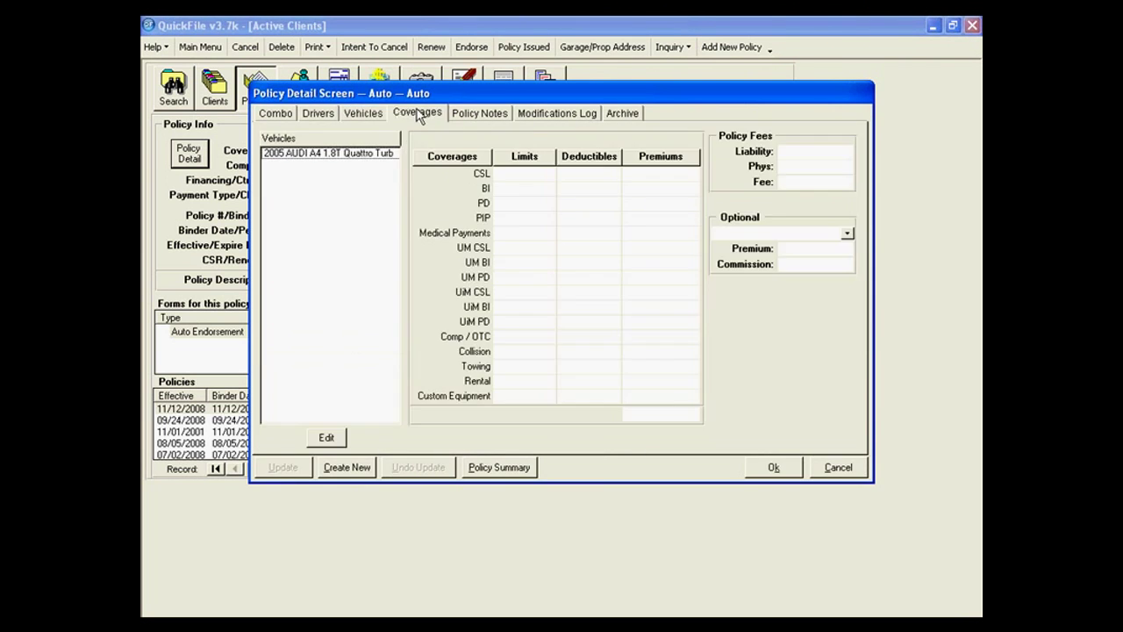
Assign the second driver to the 2005 Audi's coverage record.
{"action": "left_click", "coordinate": [373, 153]}
{"action": "left_click", "coordinate": [326, 437]}
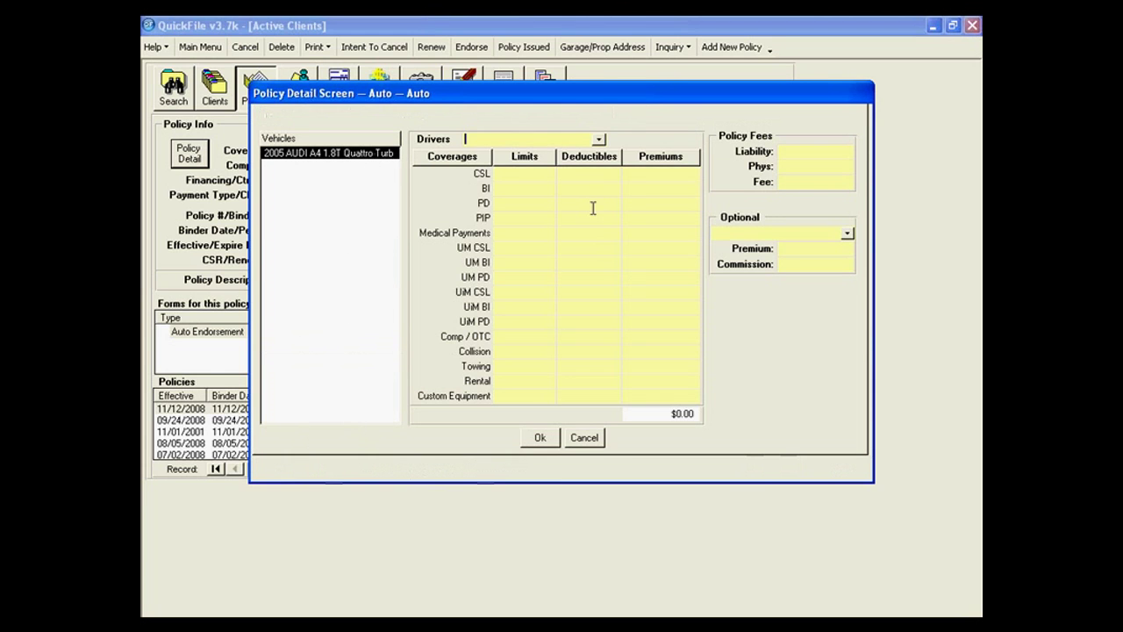
{"action": "left_click", "coordinate": [598, 139]}
{"action": "left_click", "coordinate": [562, 162]}
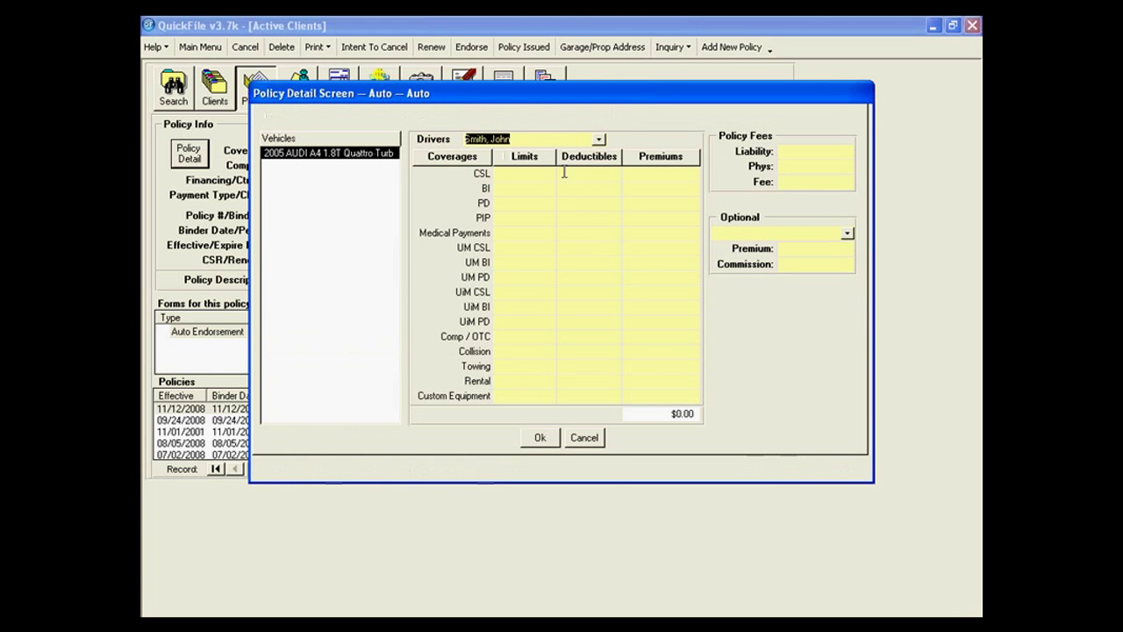
{"action": "left_click", "coordinate": [540, 438]}
Review the policy notes, modifications log, archive, combined, drivers and vehicles pages.
{"action": "left_click", "coordinate": [470, 114]}
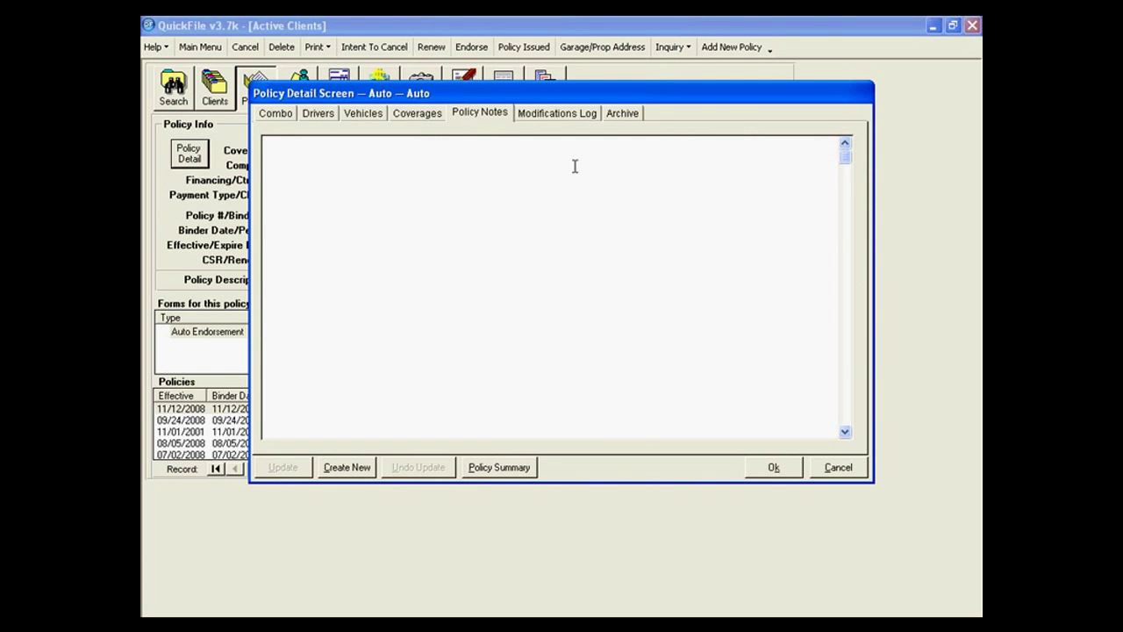
{"action": "left_click", "coordinate": [558, 114]}
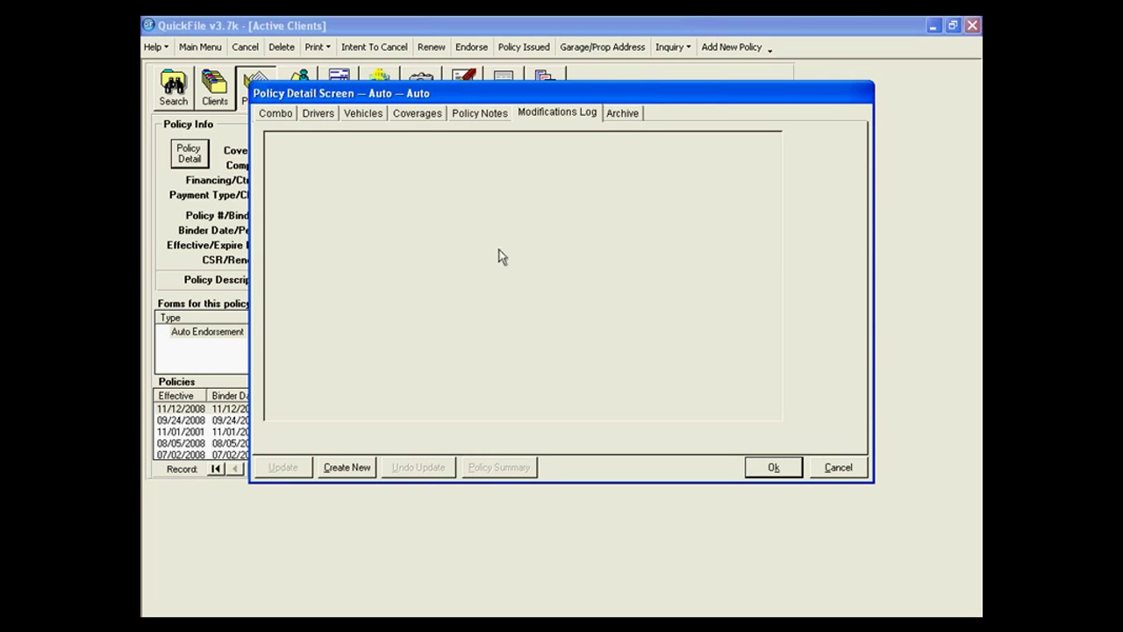
{"action": "left_click", "coordinate": [635, 114]}
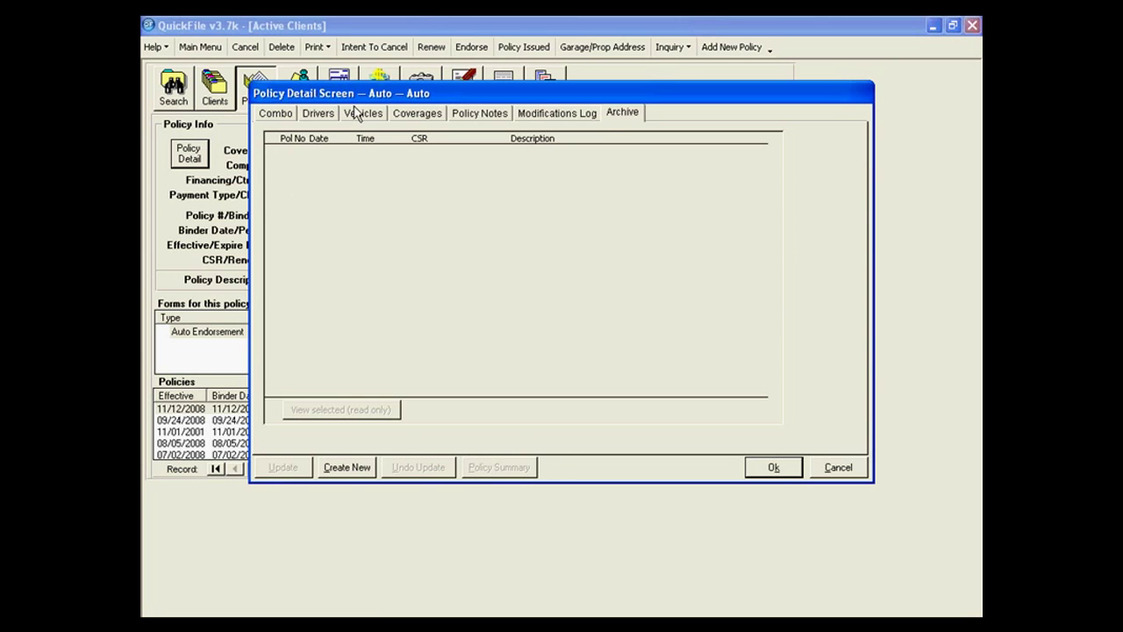
{"action": "left_click", "coordinate": [284, 114]}
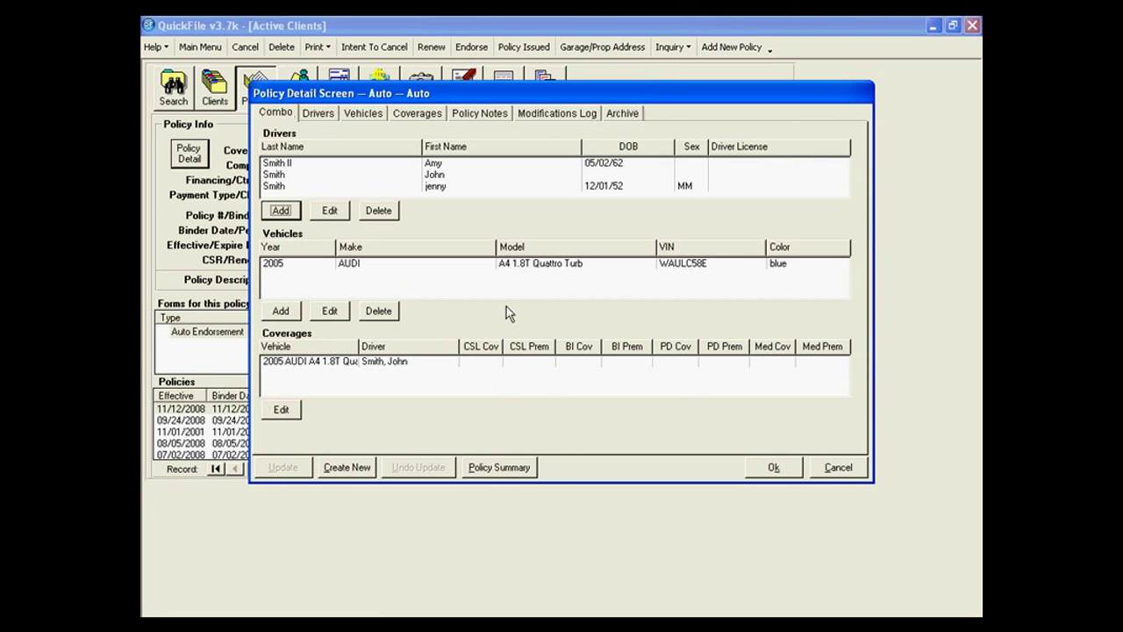
{"action": "left_click", "coordinate": [334, 119]}
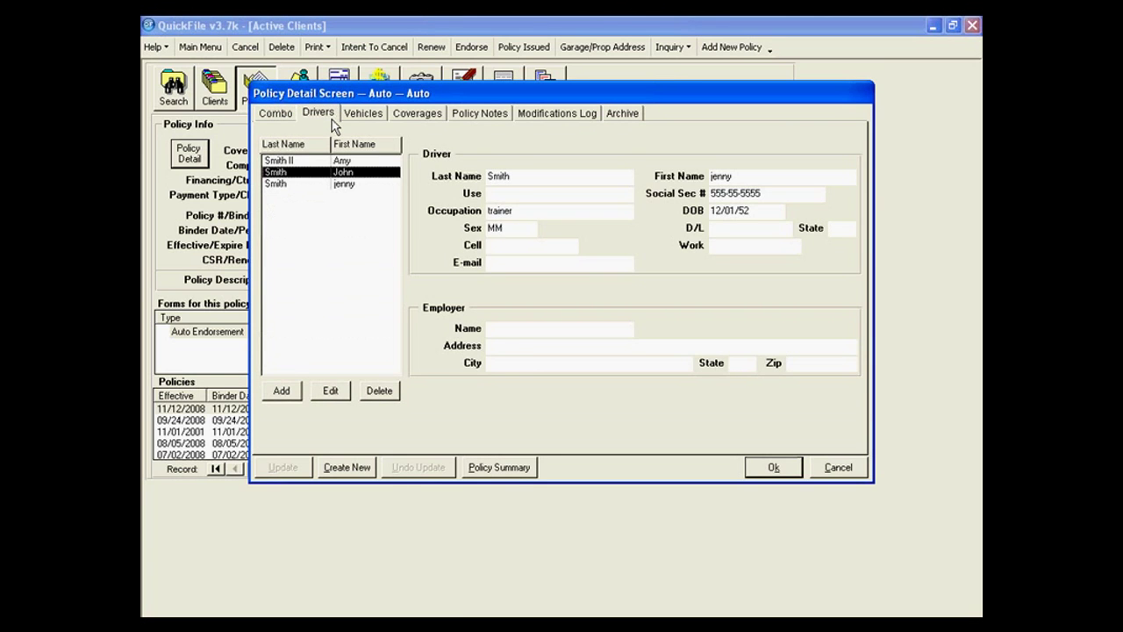
{"action": "left_click", "coordinate": [359, 114]}
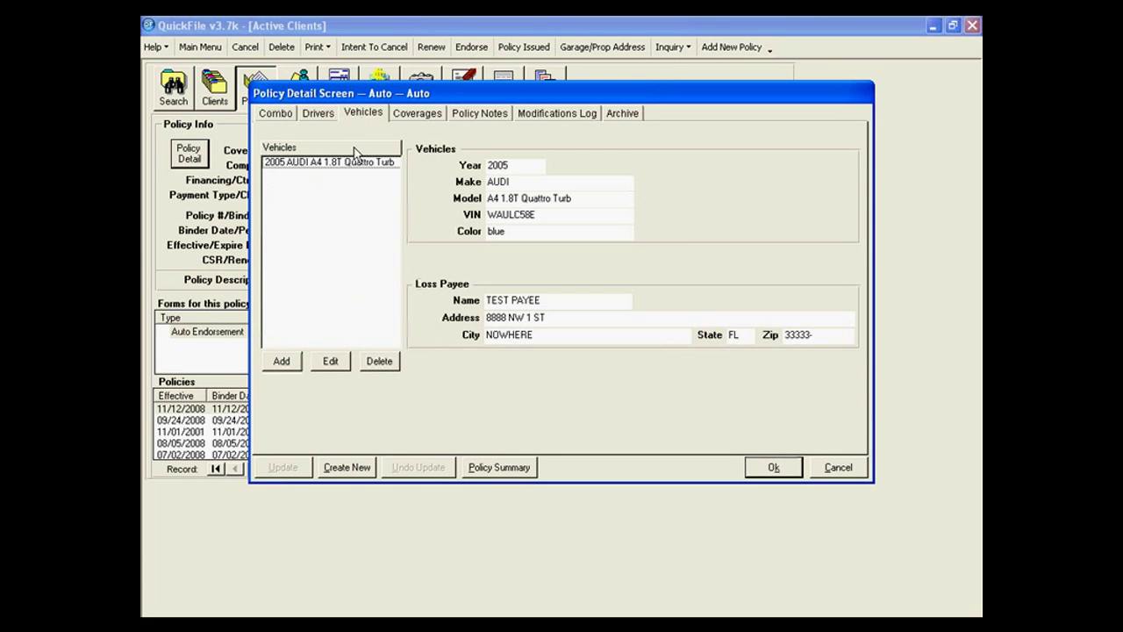
Generate the Policy Detail Summary report, review its second page, and close the preview.
{"action": "left_click", "coordinate": [485, 468]}
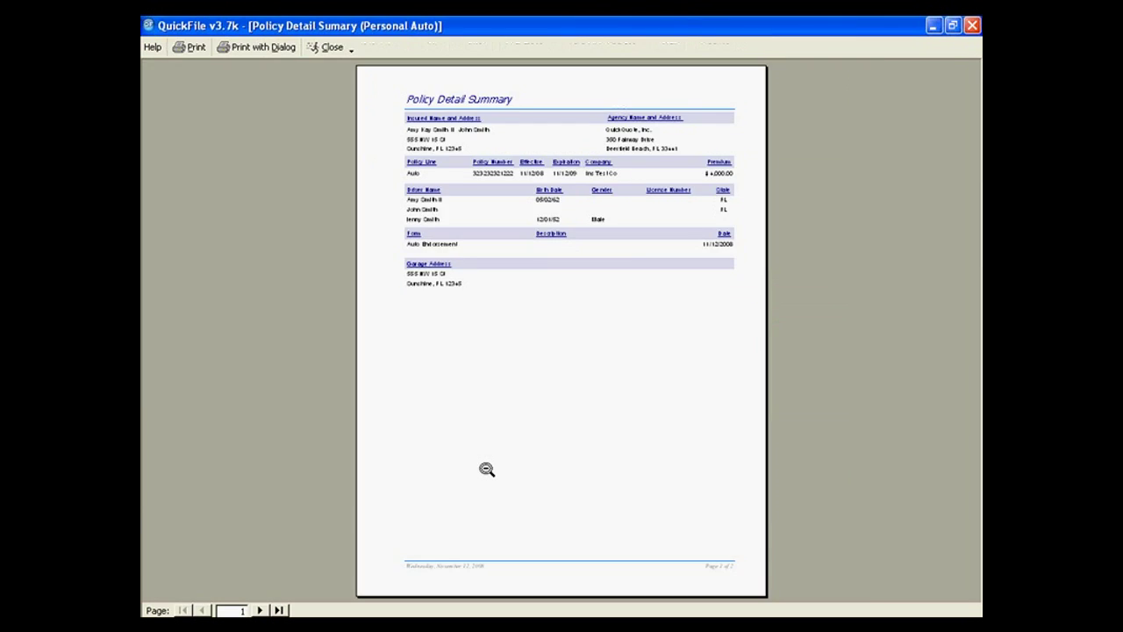
{"action": "left_click", "coordinate": [489, 469]}
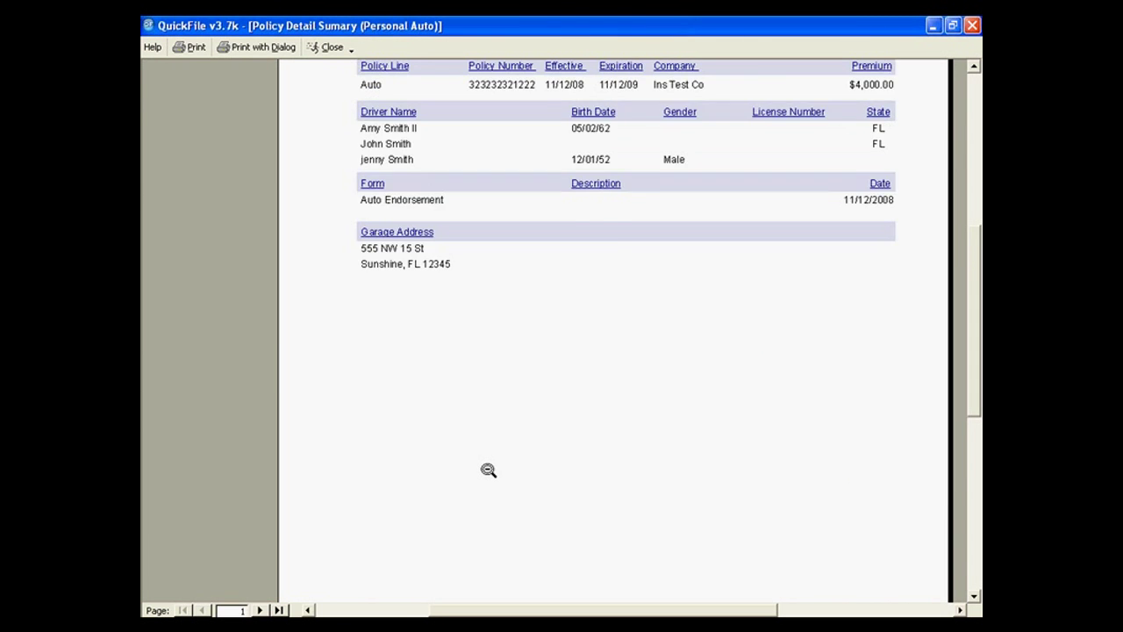
{"action": "scroll", "coordinate": [489, 469], "scroll_direction": "up", "scroll_amount": 3}
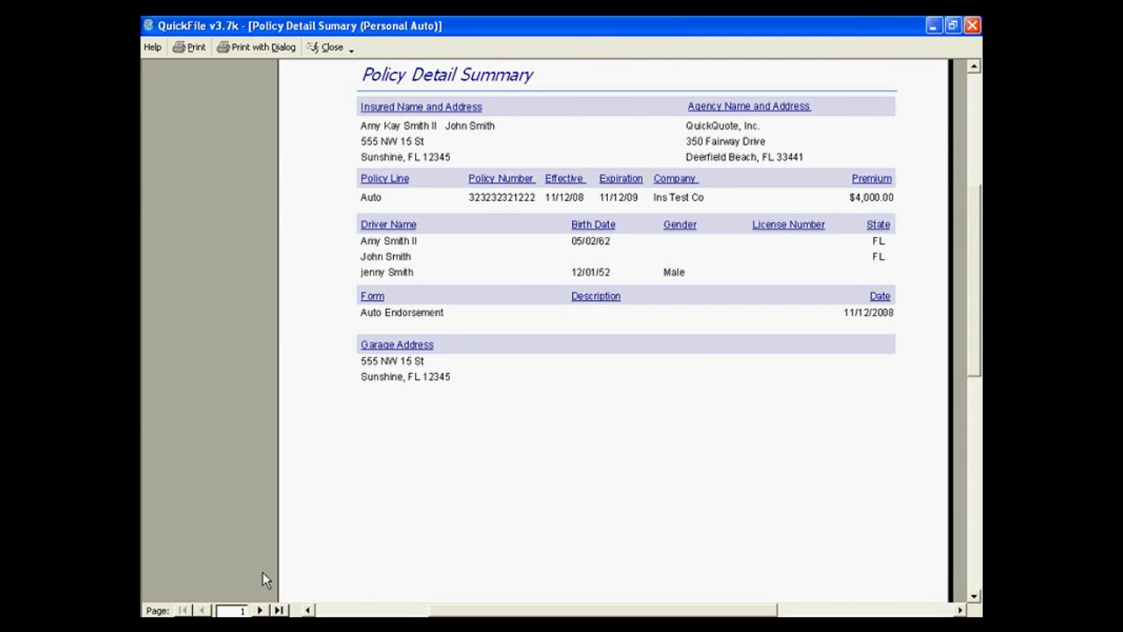
{"action": "left_click", "coordinate": [260, 610]}
{"action": "scroll", "coordinate": [309, 367], "scroll_direction": "down", "scroll_amount": 1}
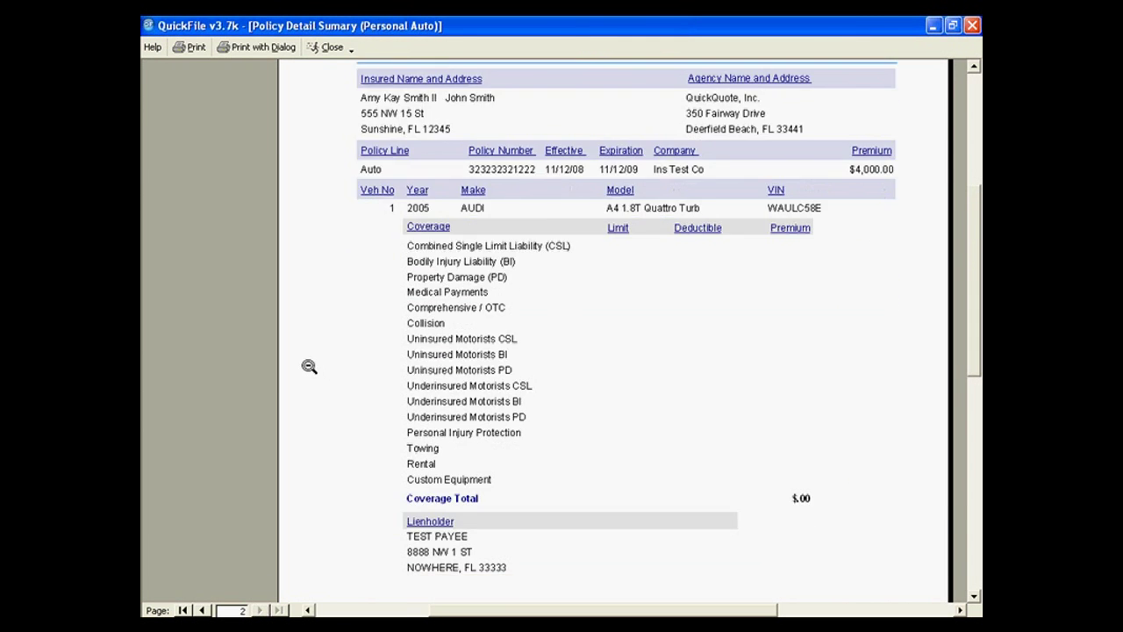
{"action": "scroll", "coordinate": [261, 514], "scroll_direction": "down", "scroll_amount": 4}
{"action": "scroll", "coordinate": [351, 526], "scroll_direction": "up", "scroll_amount": 5}
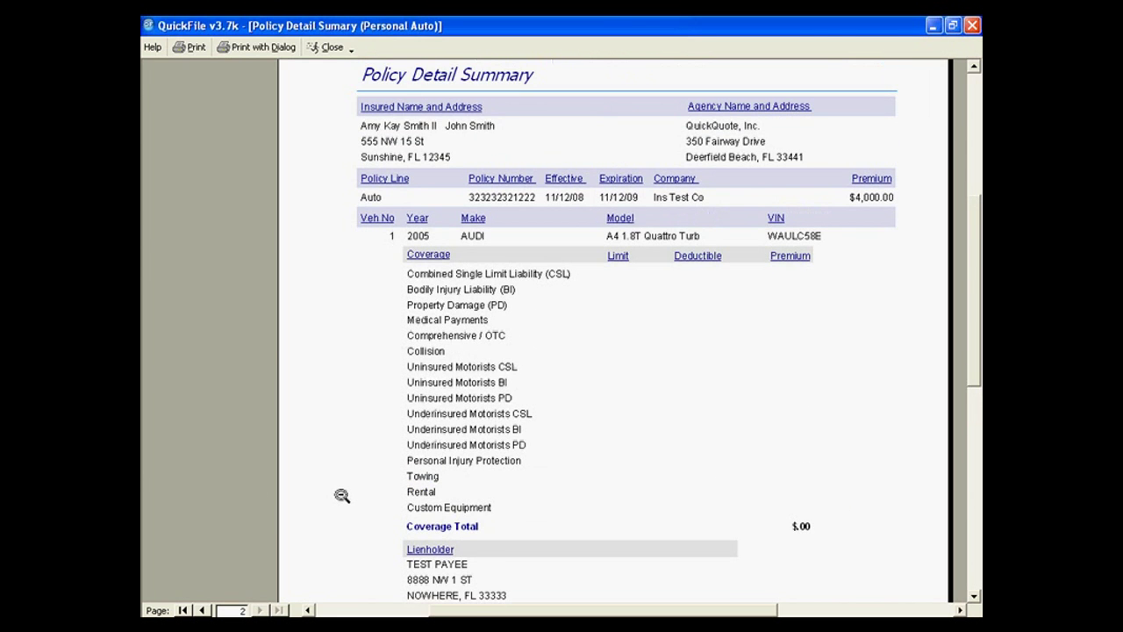
{"action": "scroll", "coordinate": [341, 496], "scroll_direction": "up", "scroll_amount": 2}
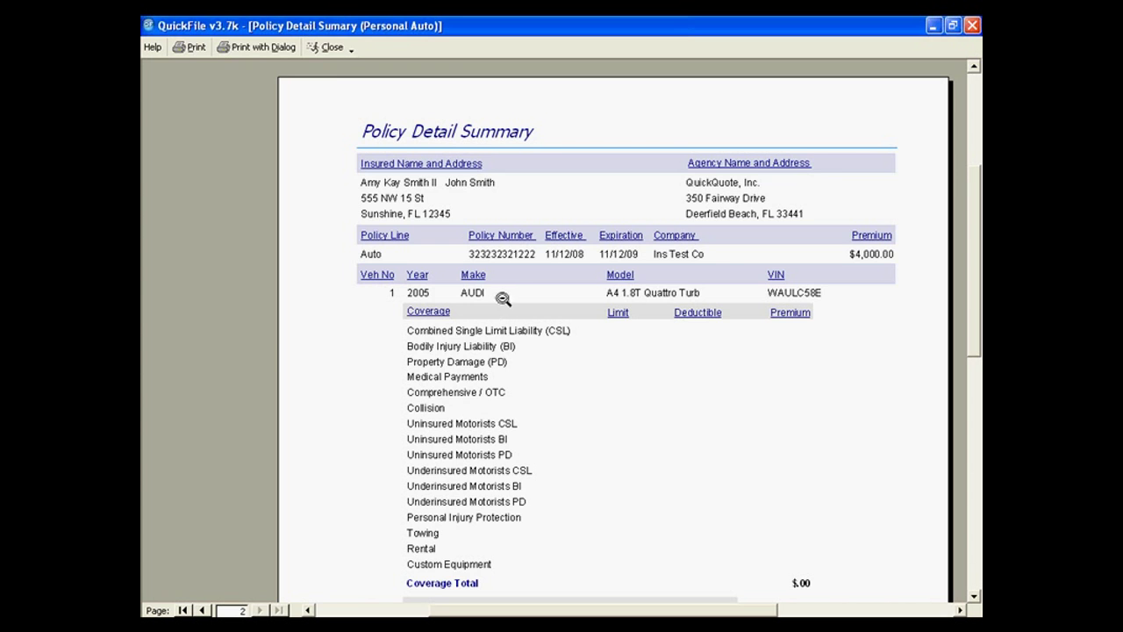
{"action": "left_click", "coordinate": [331, 46]}
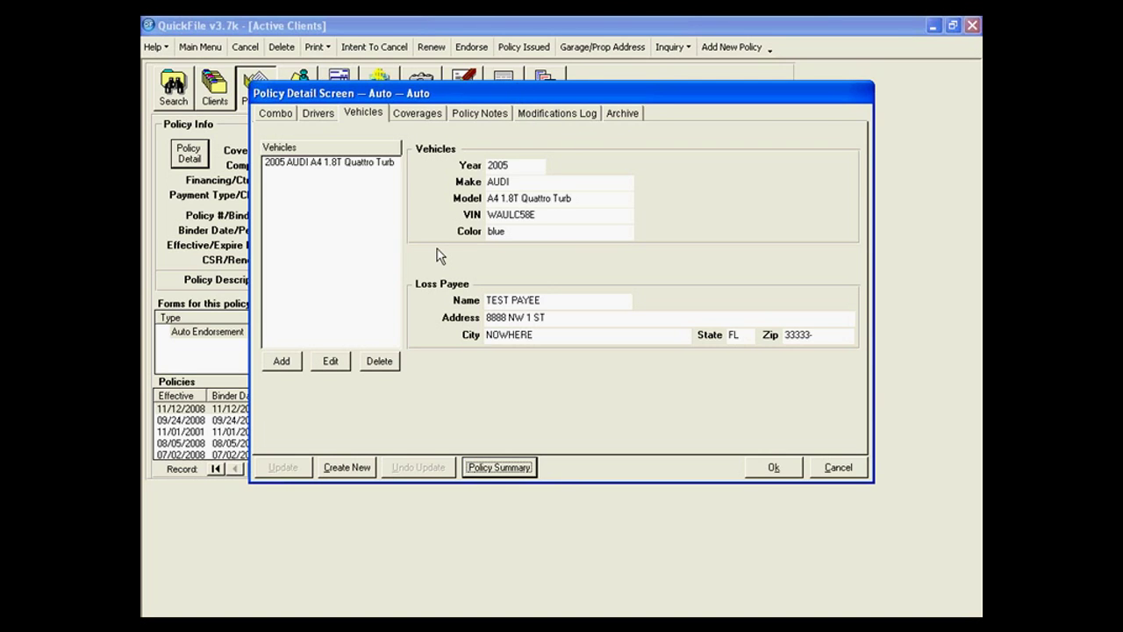
Close the policy detail, load the expired 11/01/2001 Ara Ins policy and begin its renewal.
{"action": "left_click", "coordinate": [776, 467]}
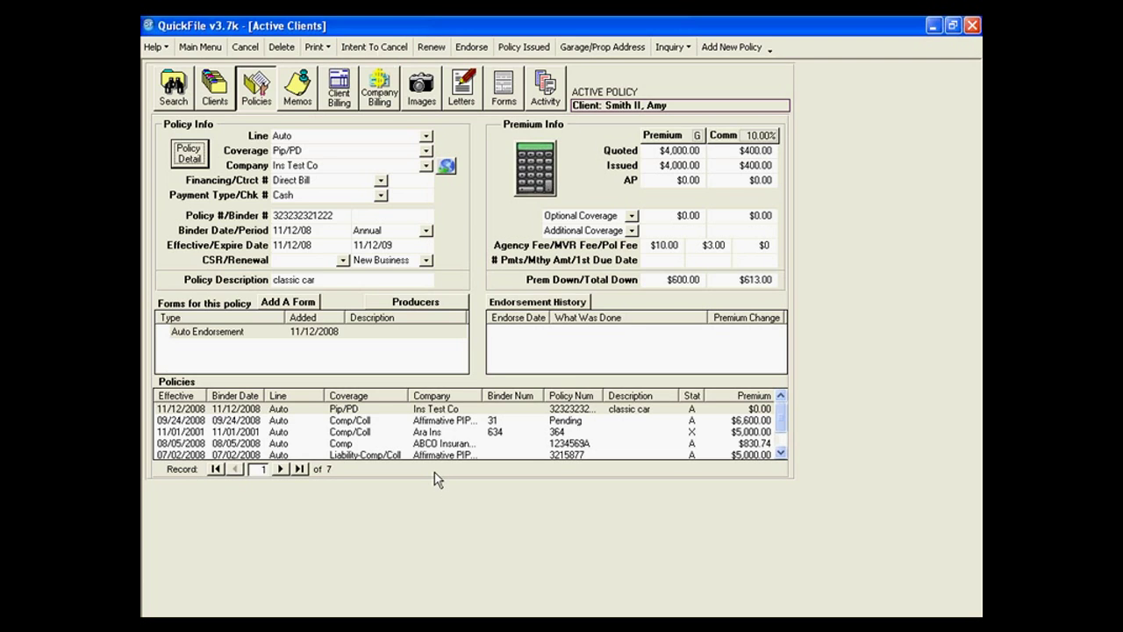
{"action": "left_click", "coordinate": [448, 432]}
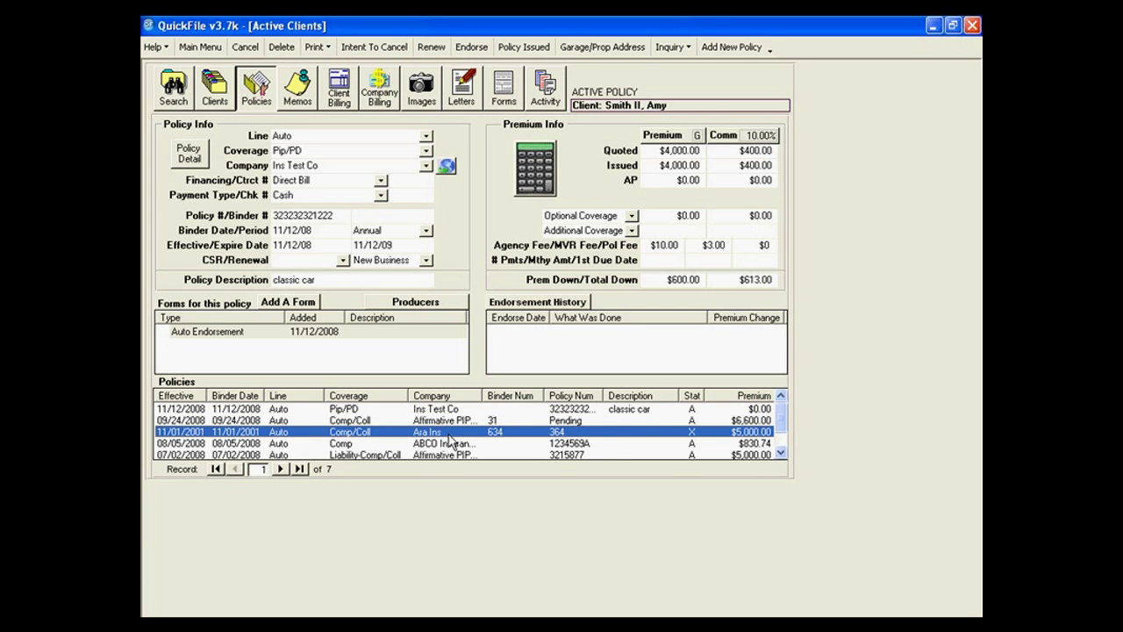
{"action": "left_click", "coordinate": [431, 48]}
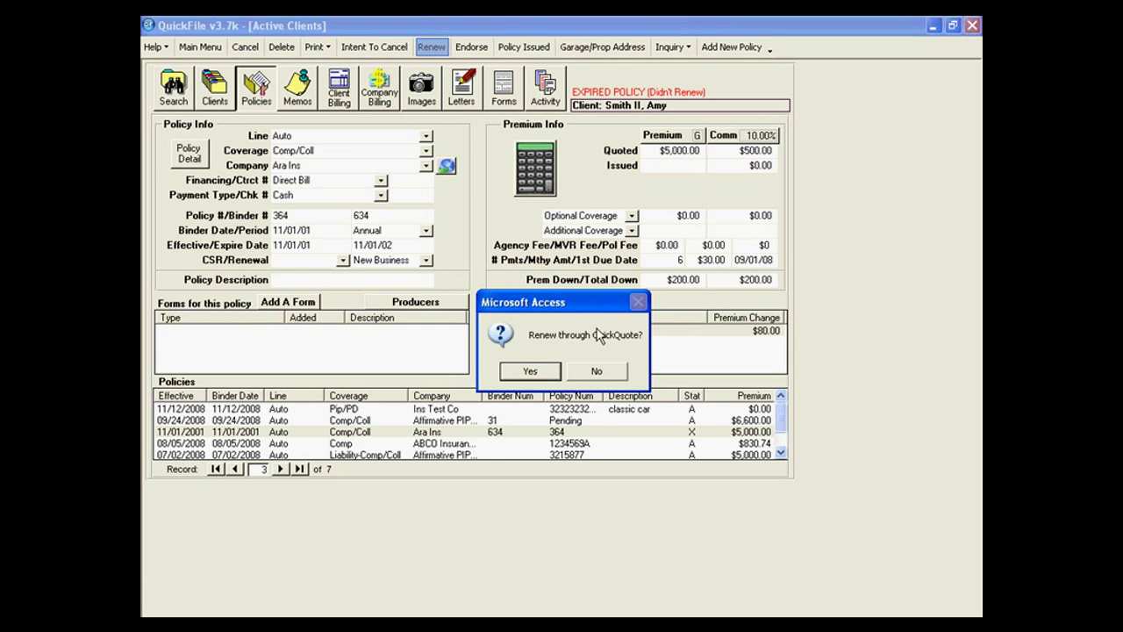
Renew the Ara Ins policy with binder and effective dates of 11/01/02, then delete it.
{"action": "left_click", "coordinate": [591, 373]}
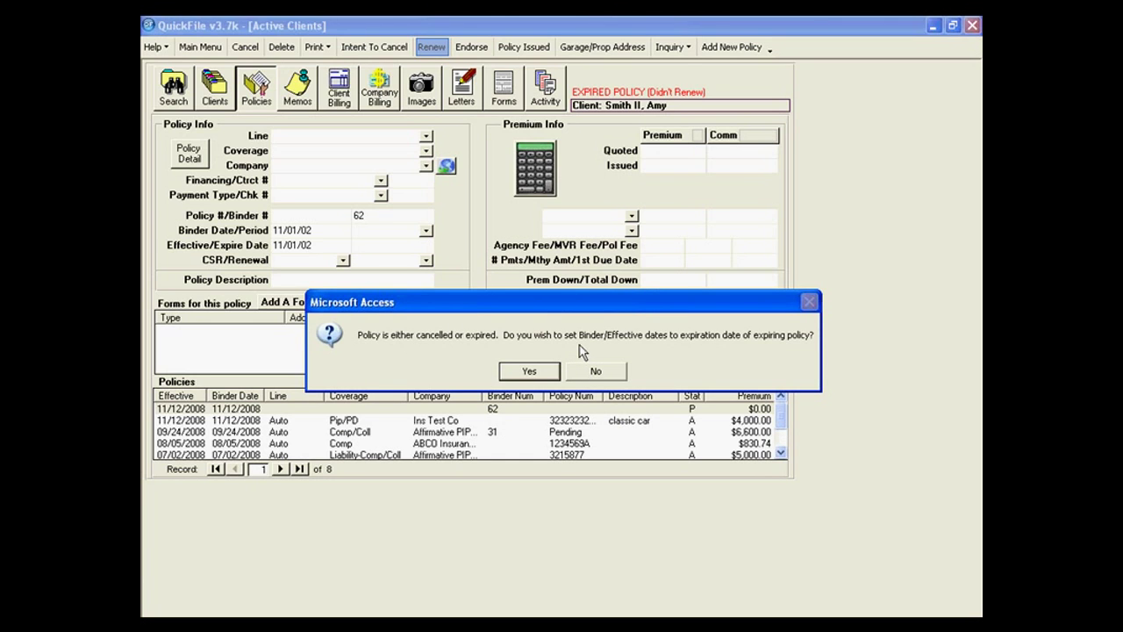
{"action": "left_click", "coordinate": [554, 371]}
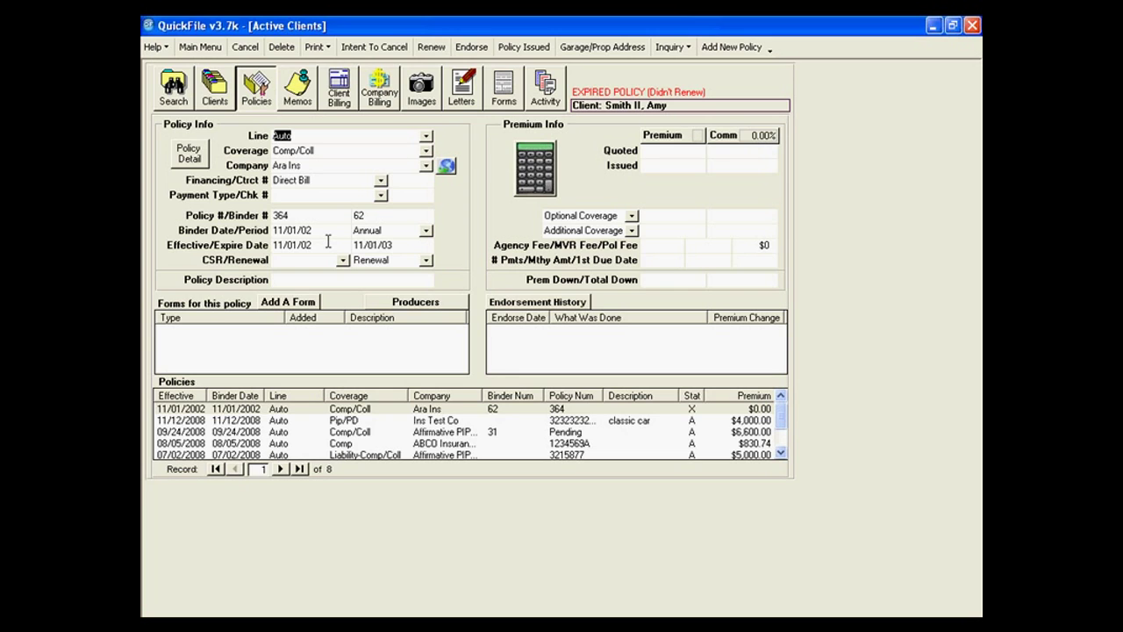
{"action": "left_click", "coordinate": [280, 46]}
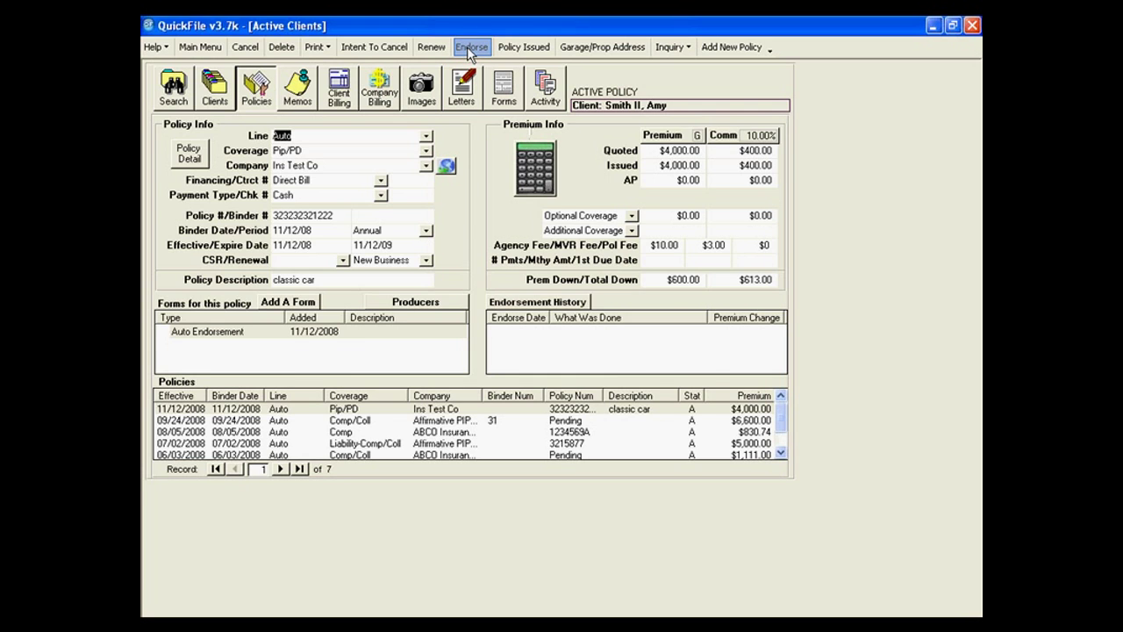
Start a manual Add A Car endorsement on the Ins Test Co policy.
{"action": "left_click", "coordinate": [467, 46]}
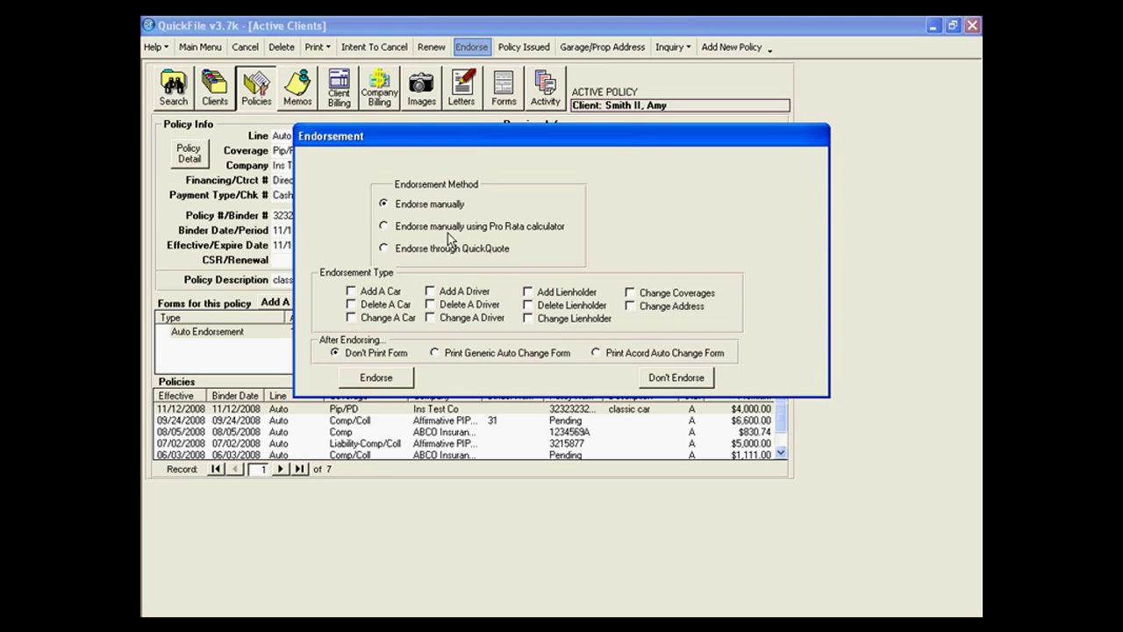
{"action": "left_click", "coordinate": [352, 292]}
{"action": "left_click", "coordinate": [386, 379]}
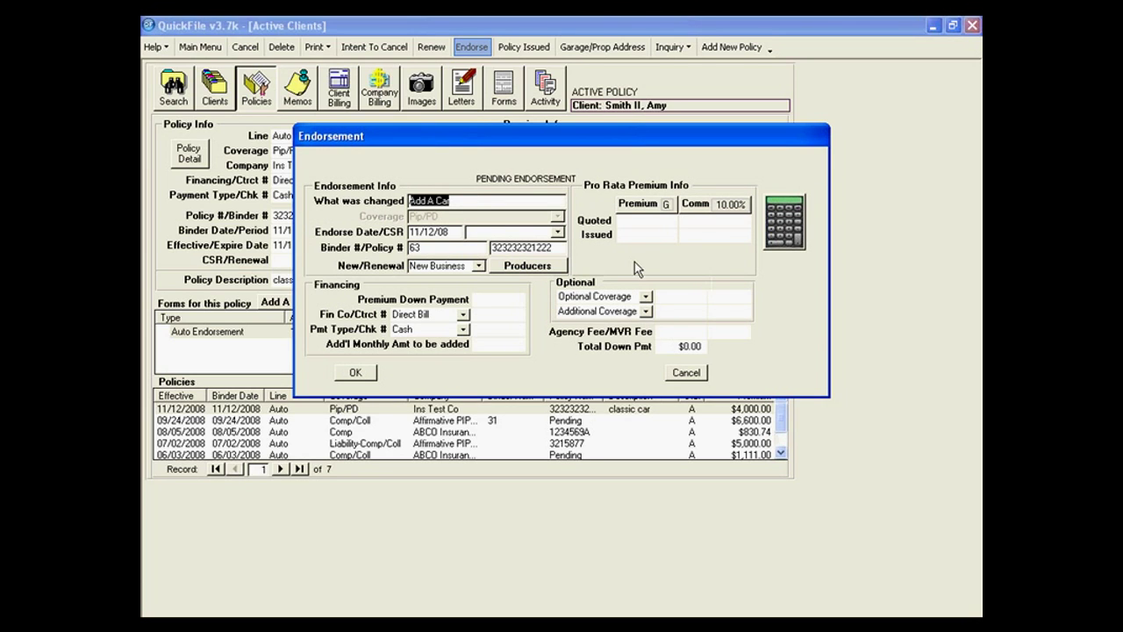
Enter $100.00 quoted, issued and down payment premiums, then save without printing a receipt.
{"action": "left_click", "coordinate": [676, 221]}
{"action": "type", "text": "100.00"}
{"action": "key", "text": "Return"}
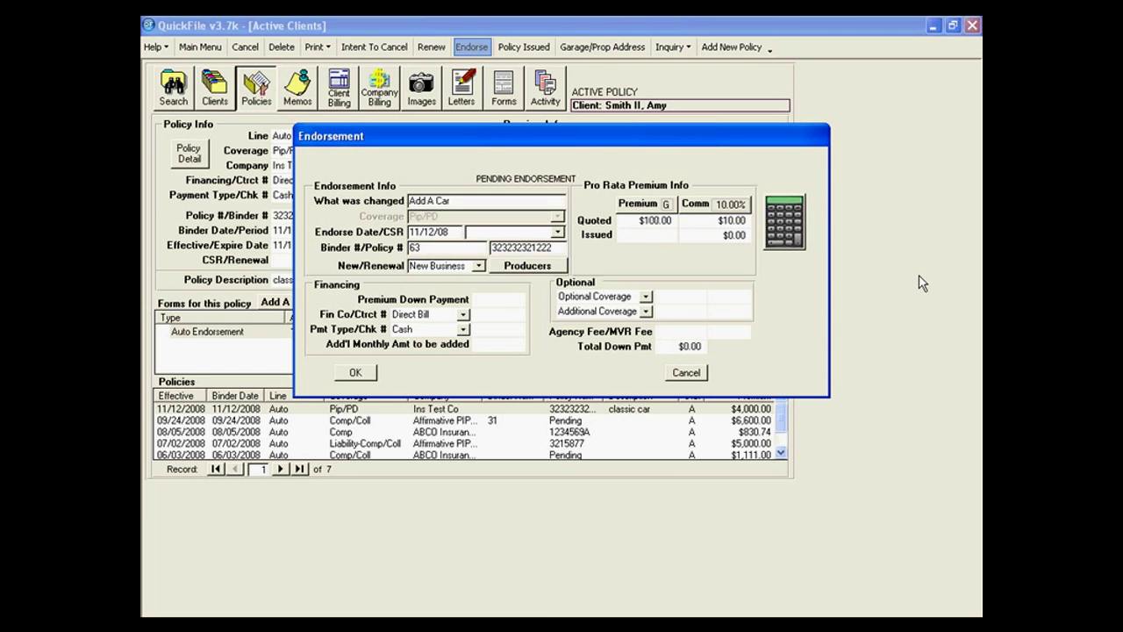
{"action": "type", "text": "100.00"}
{"action": "key", "text": "Return"}
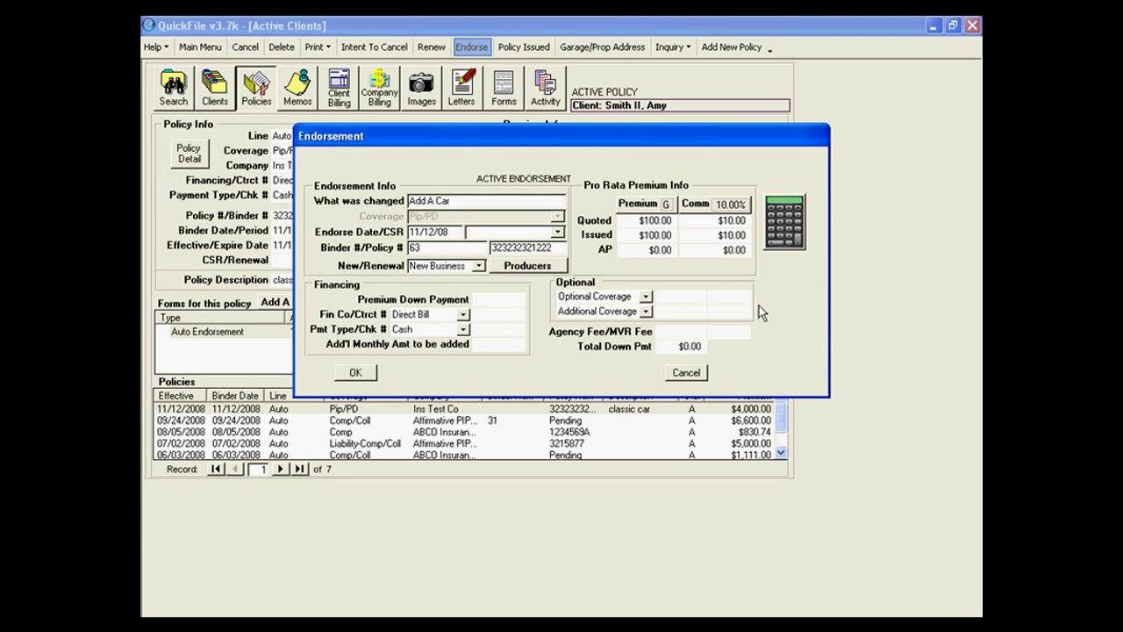
{"action": "left_click", "coordinate": [523, 301]}
{"action": "type", "text": "100"}
{"action": "key", "text": "Tab"}
{"action": "key", "text": "Return"}
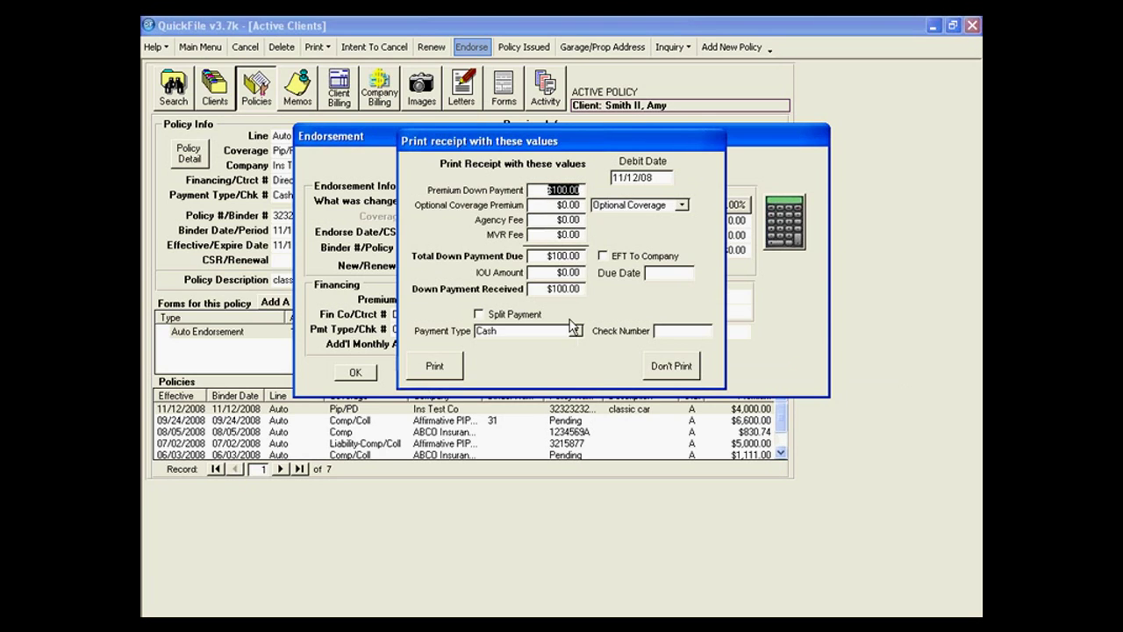
{"action": "left_click", "coordinate": [663, 371]}
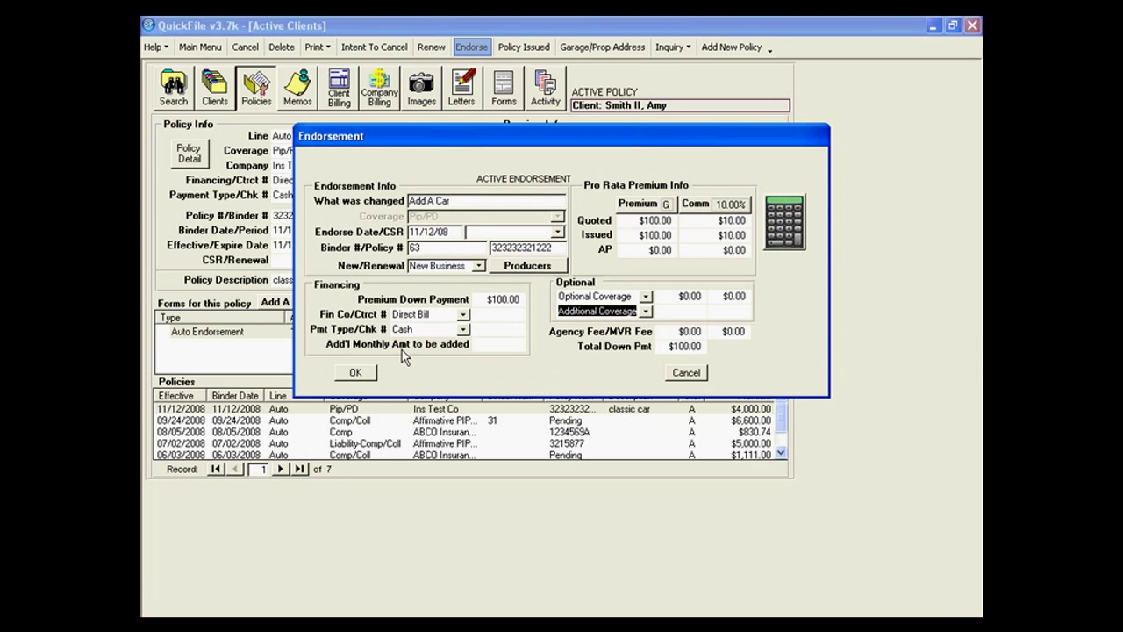
{"action": "left_click", "coordinate": [356, 372]}
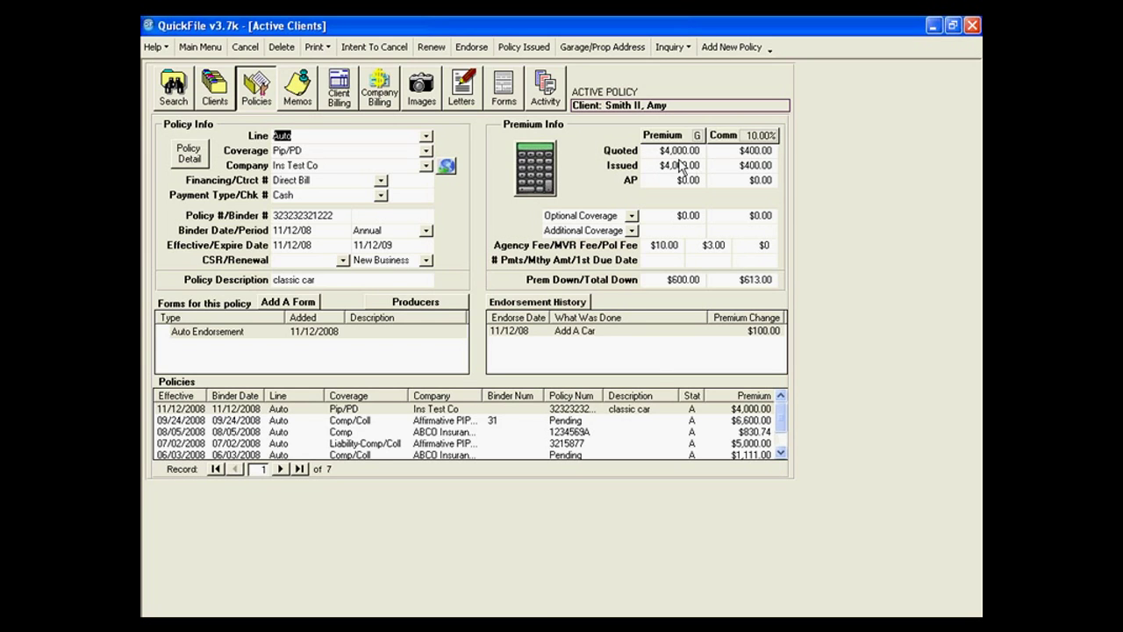
Open the Add A Car entry from Endorsement History and delete it, confirming the removal.
{"action": "left_click", "coordinate": [740, 337]}
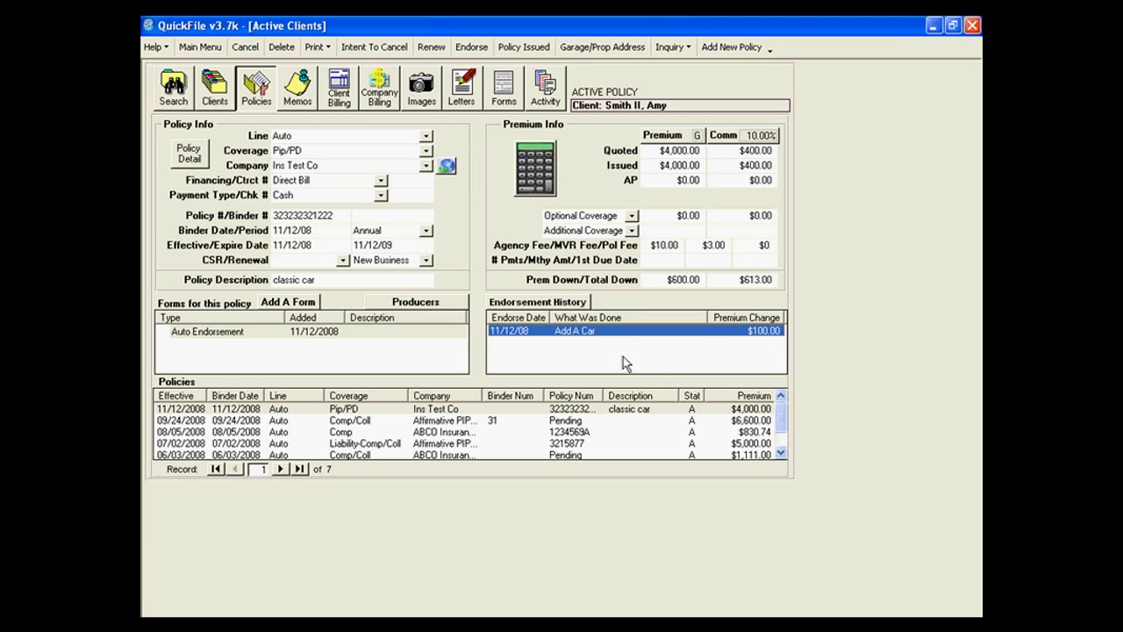
{"action": "double_click", "coordinate": [568, 339]}
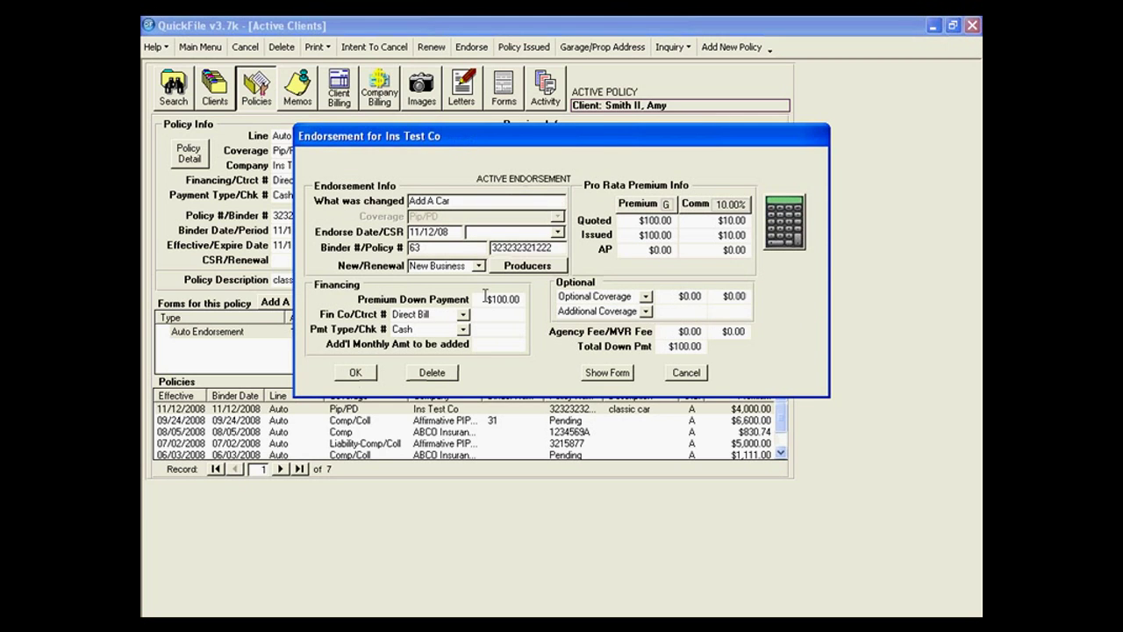
{"action": "left_click", "coordinate": [431, 372]}
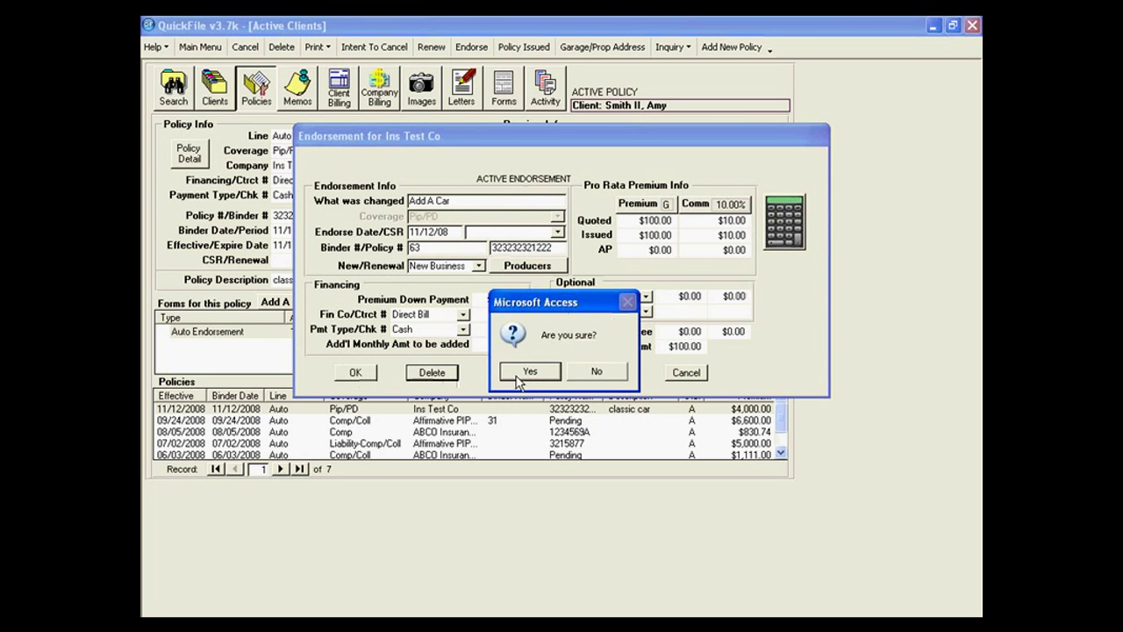
{"action": "left_click", "coordinate": [528, 372]}
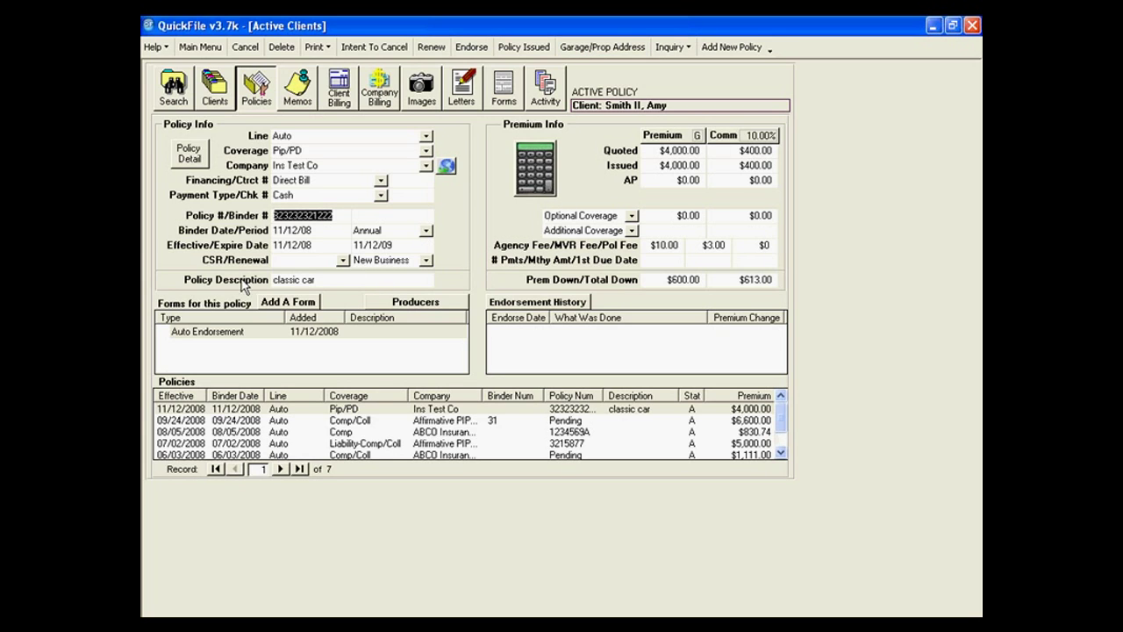
Enter the garage address 2222 South St, Coral Way, FL 66666 and save it.
{"action": "left_click", "coordinate": [585, 52]}
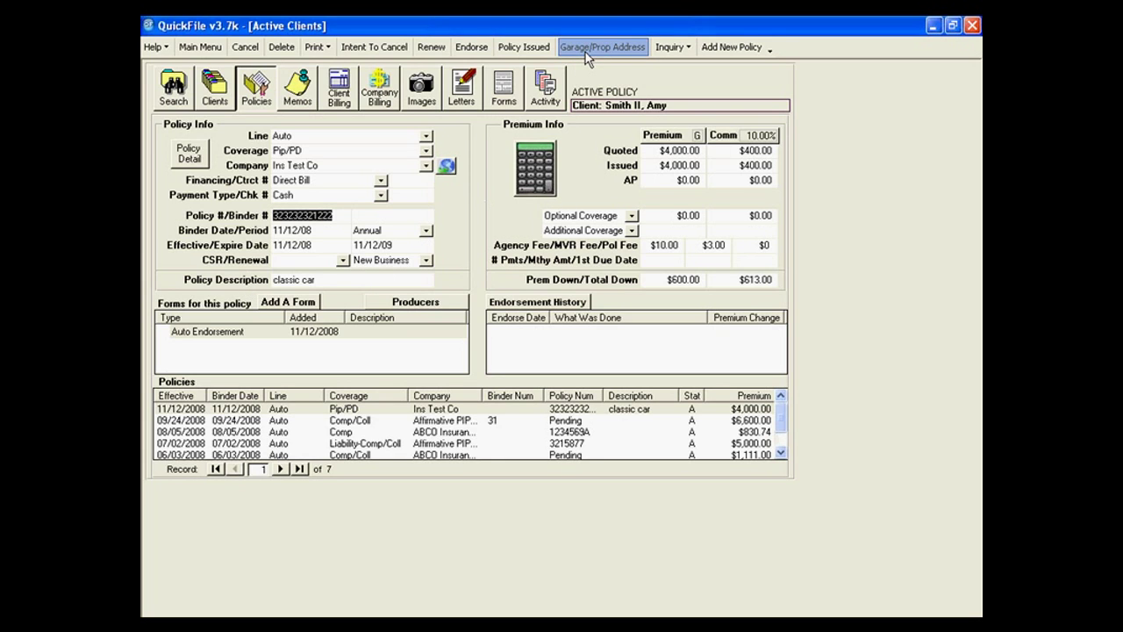
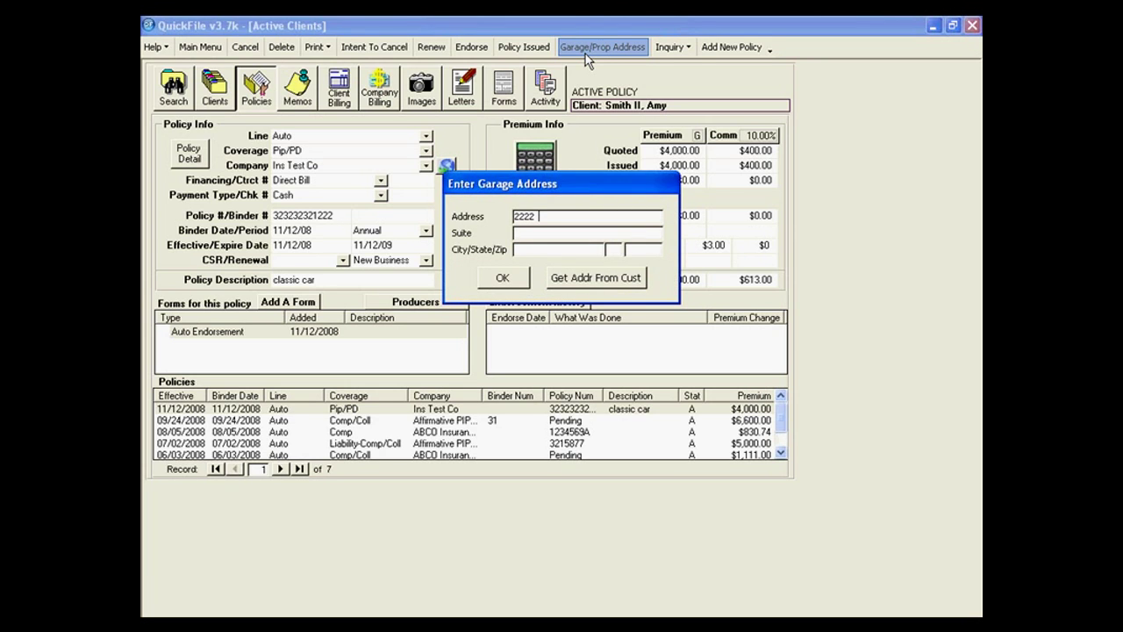
{"action": "key", "text": "Tab"}
{"action": "key", "text": "Tab"}
{"action": "key", "text": "Tab"}
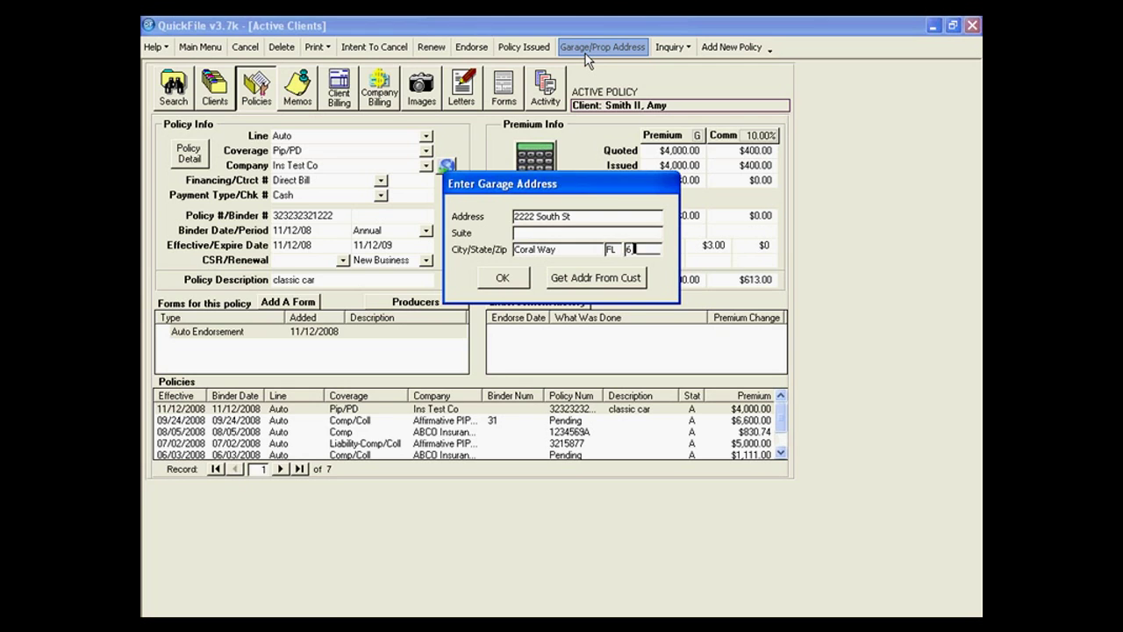
{"action": "left_click", "coordinate": [516, 279]}
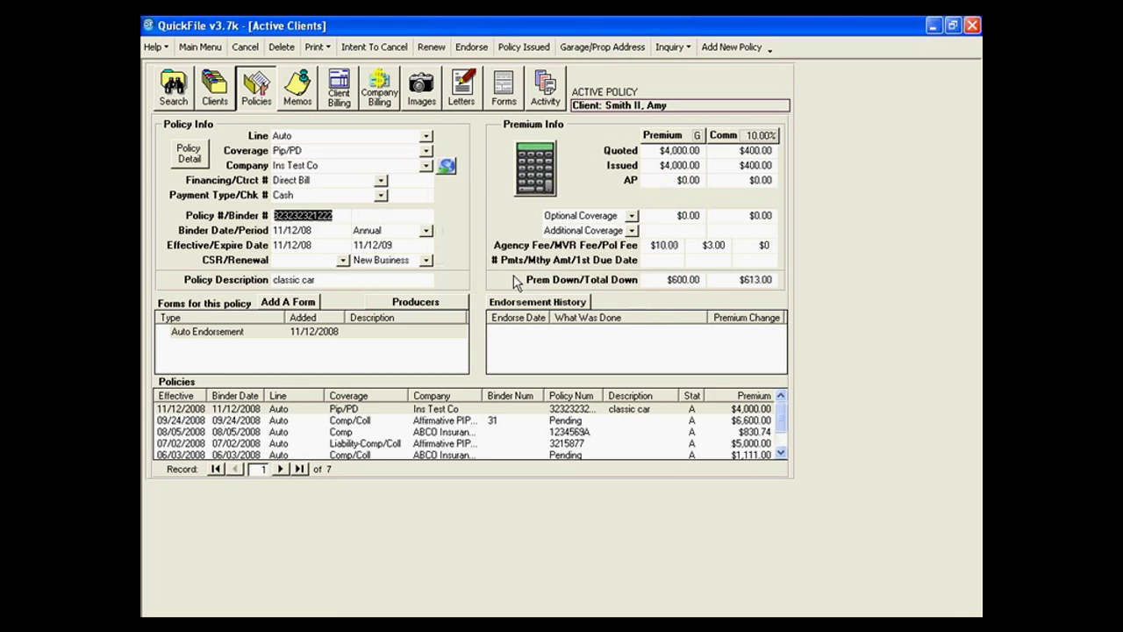
Compare with the 08/05/2008 ABCO Comp policy's empty address, then recheck the Pip/PD policy's saved address.
{"action": "left_click", "coordinate": [465, 431]}
{"action": "left_click", "coordinate": [619, 50]}
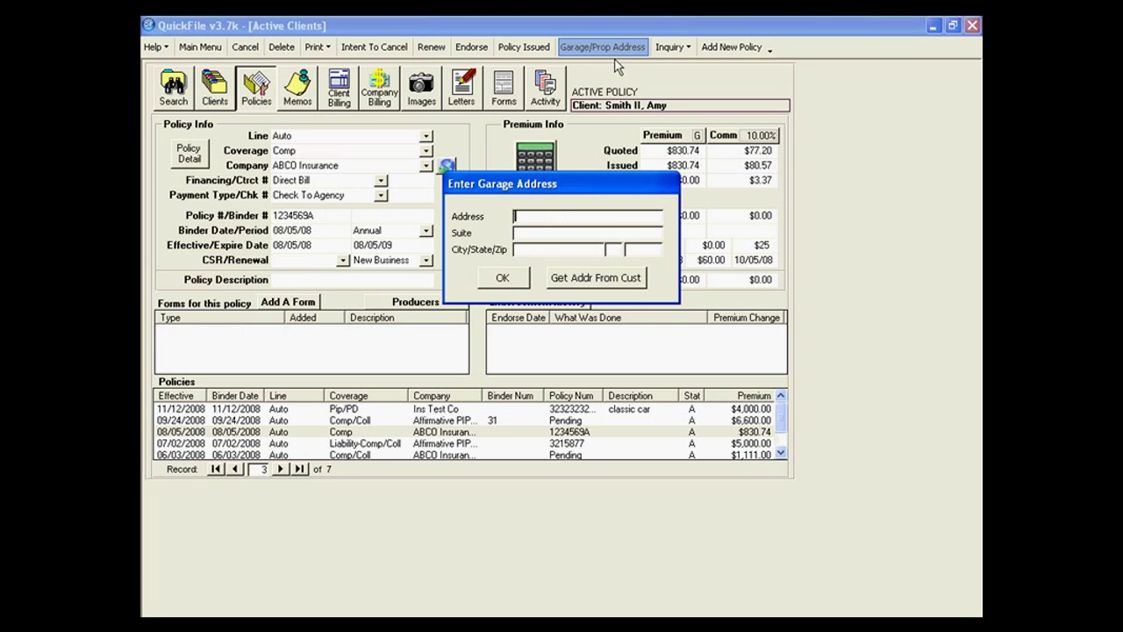
{"action": "left_click", "coordinate": [522, 277]}
{"action": "left_click", "coordinate": [432, 410]}
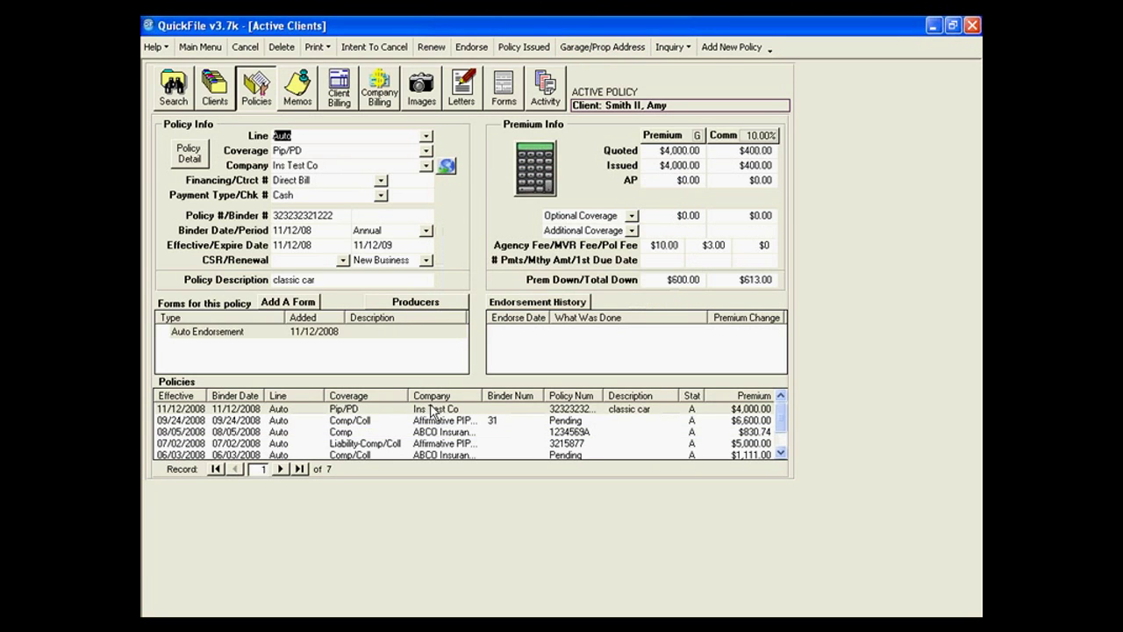
{"action": "left_click", "coordinate": [600, 46]}
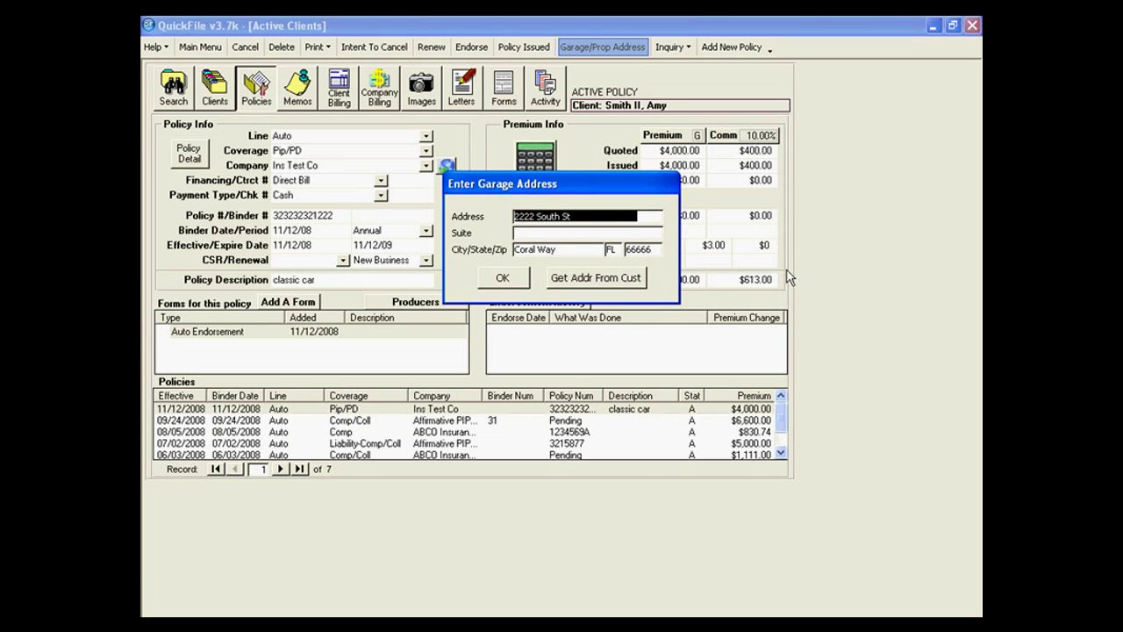
{"action": "left_click", "coordinate": [497, 279]}
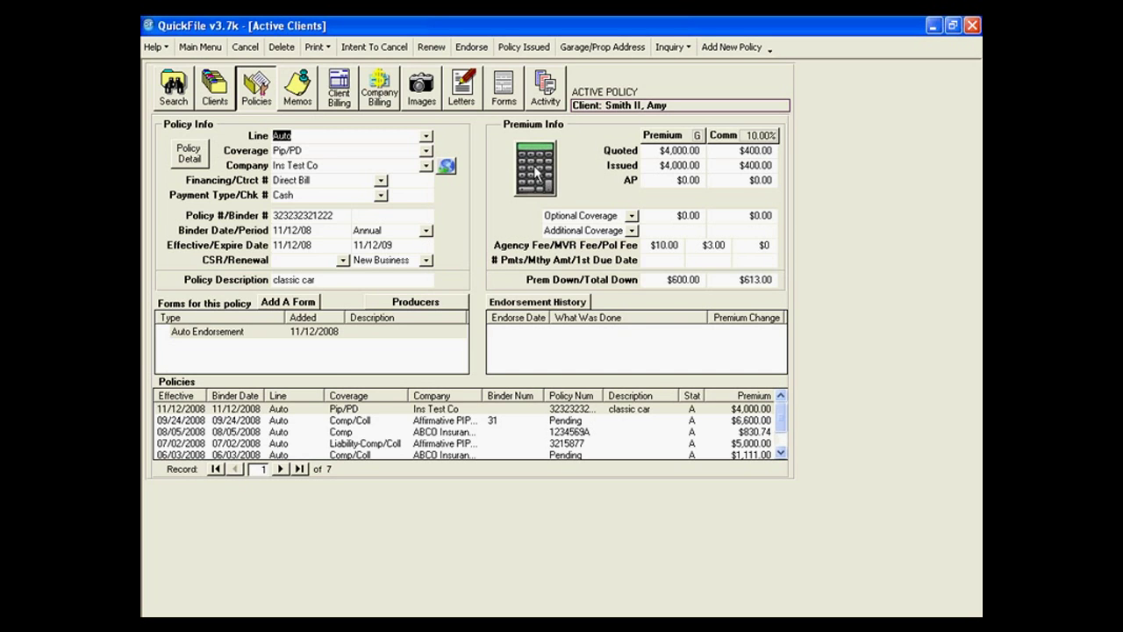
Open the commission calculator and base commission on Premium Issued.
{"action": "left_click", "coordinate": [538, 167]}
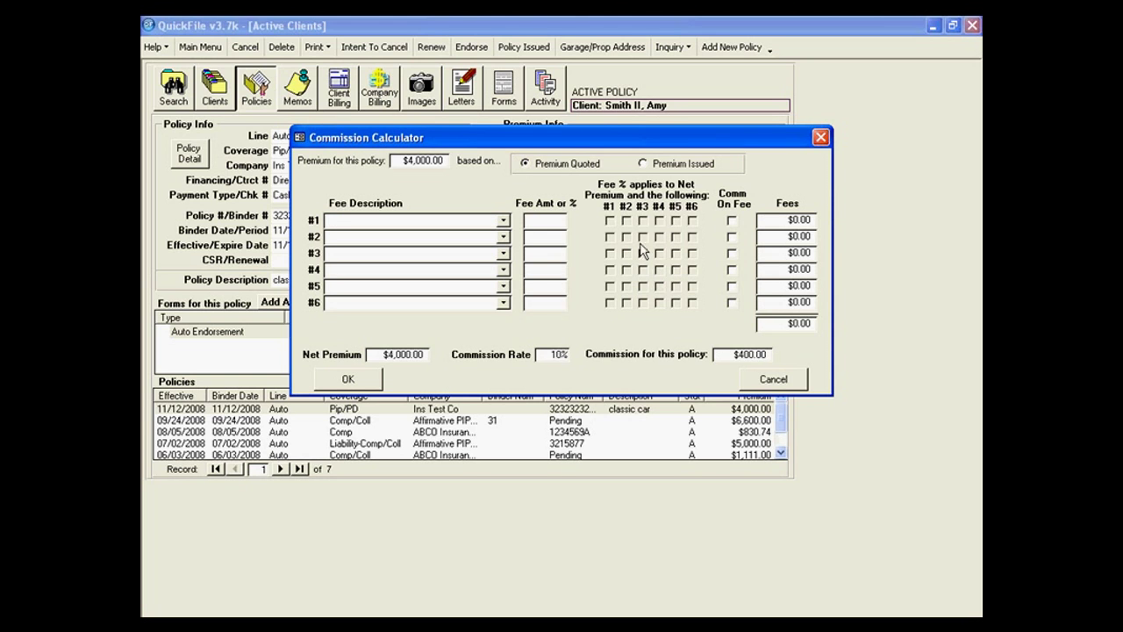
{"action": "left_click_drag", "start_coordinate": [657, 139], "coordinate": [661, 211]}
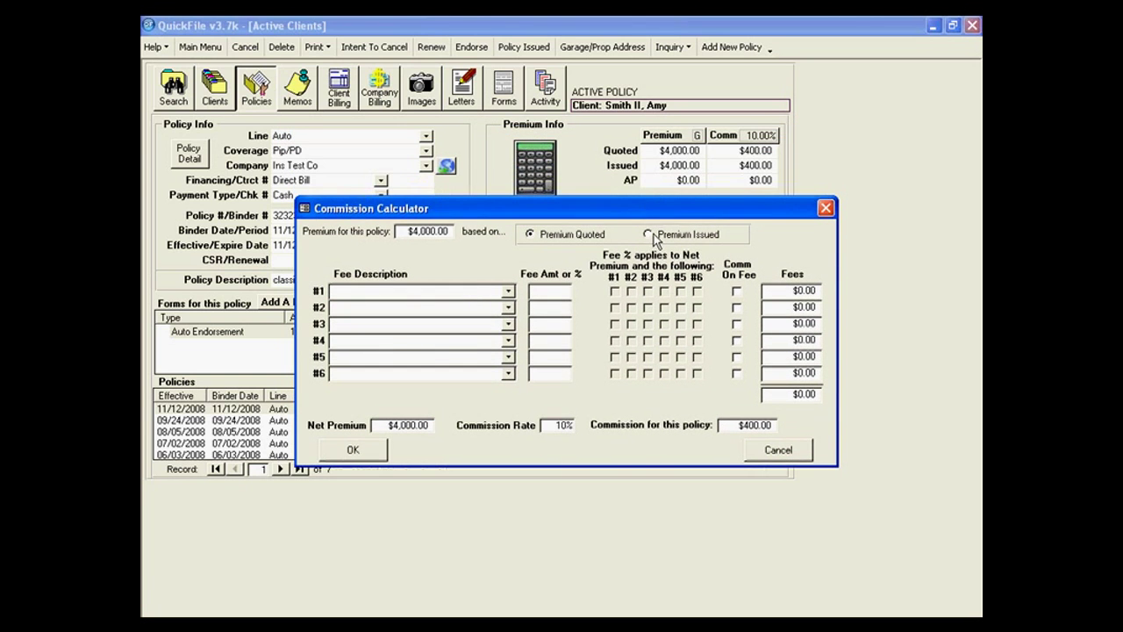
{"action": "left_click", "coordinate": [647, 234]}
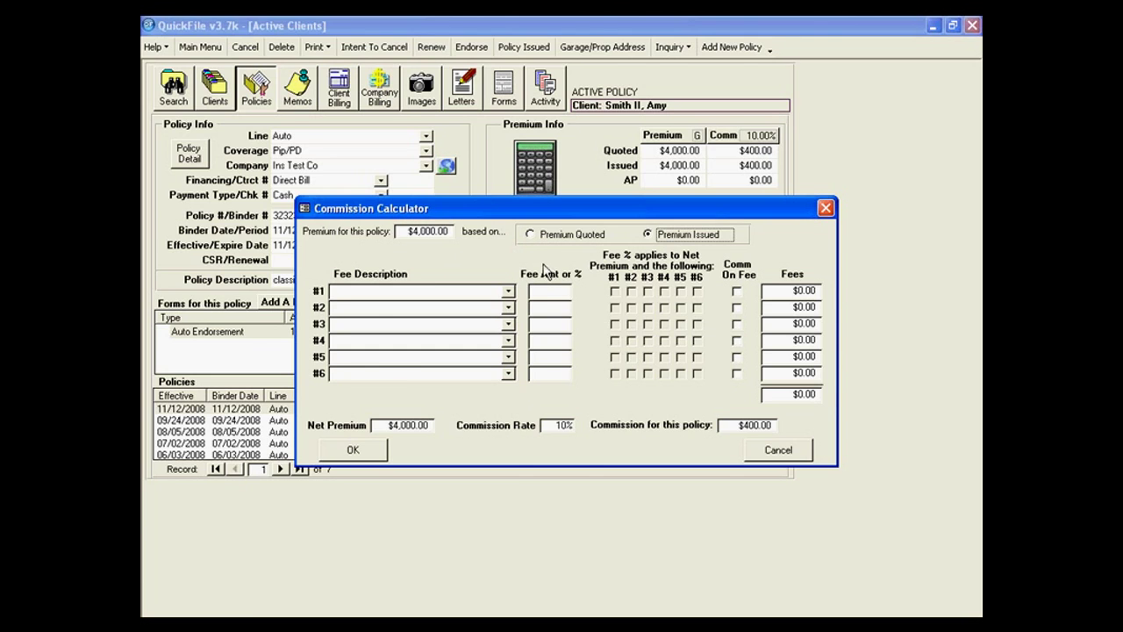
Try Fee #1 as Tax Rate % at 5% with Comm On Fee, then cancel without saving.
{"action": "left_click", "coordinate": [508, 291]}
{"action": "left_click", "coordinate": [393, 307]}
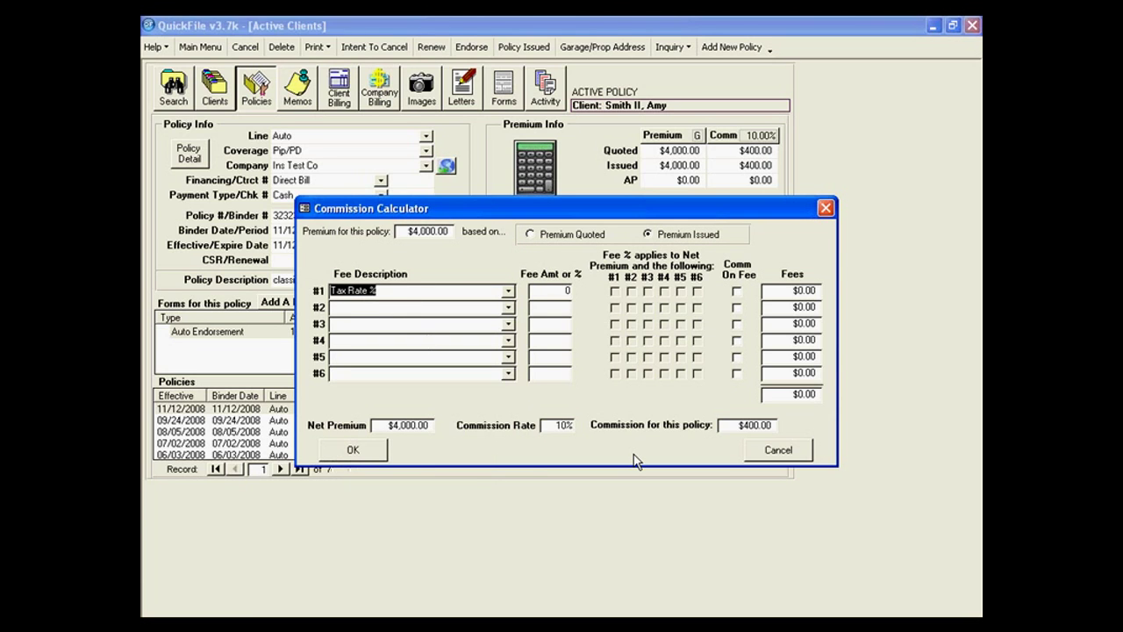
{"action": "key", "text": "Tab"}
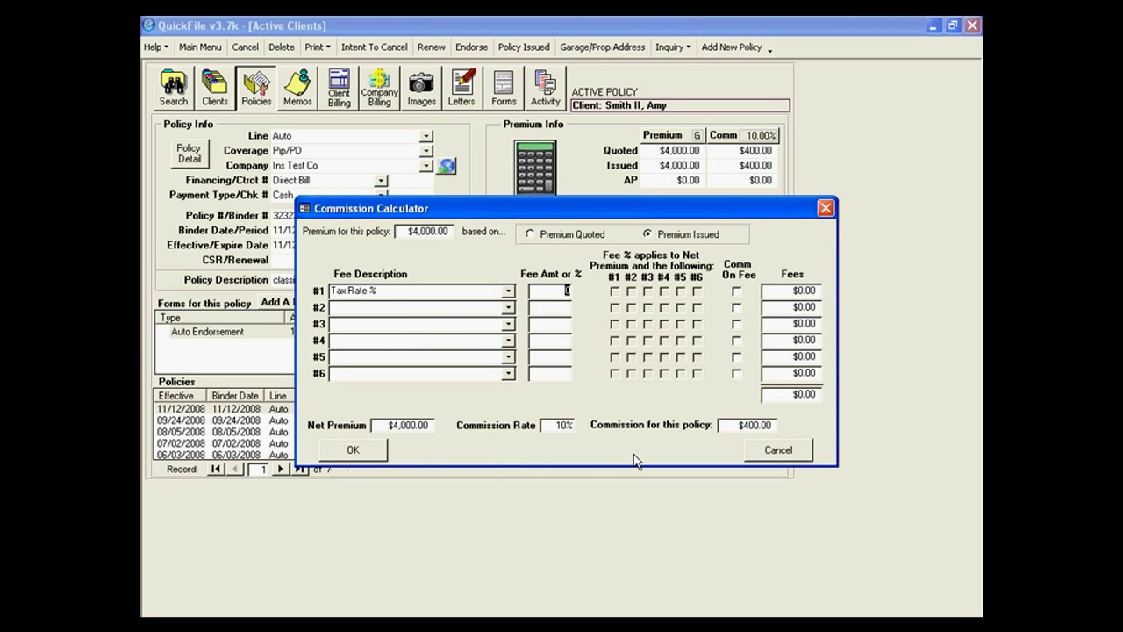
{"action": "type", "text": "5"}
{"action": "key", "text": "Tab"}
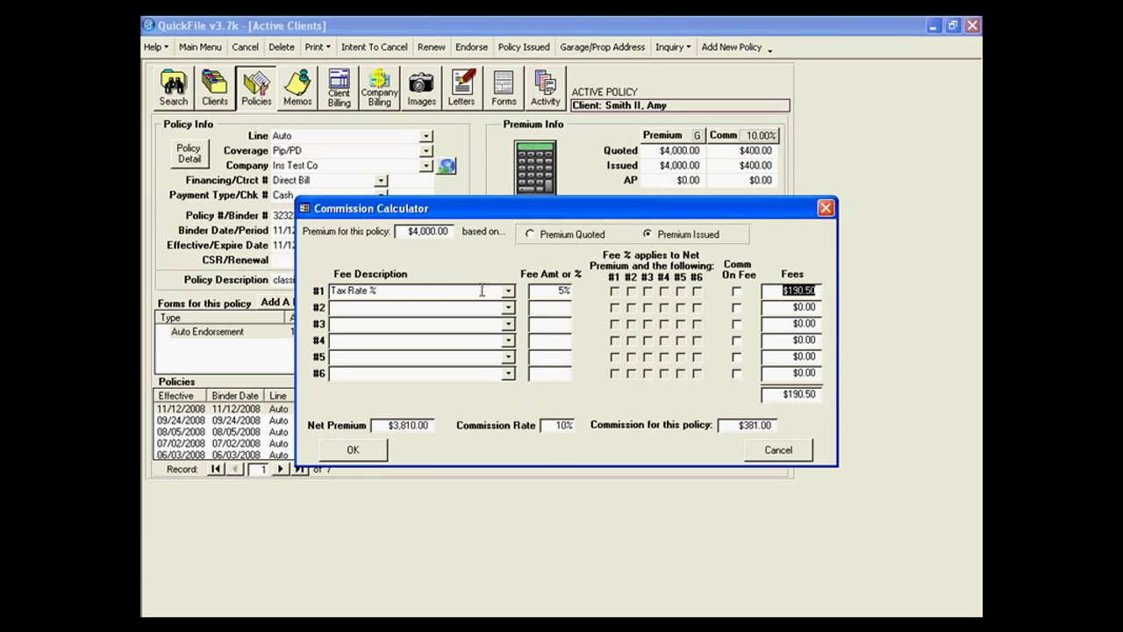
{"action": "left_click", "coordinate": [736, 292]}
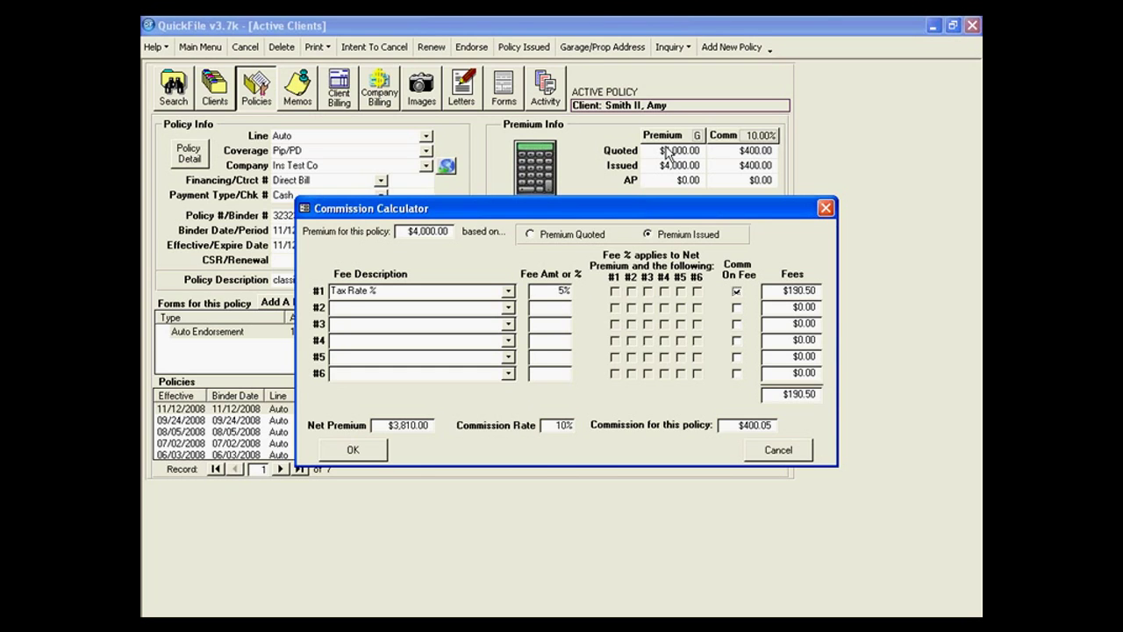
{"action": "left_click", "coordinate": [802, 451]}
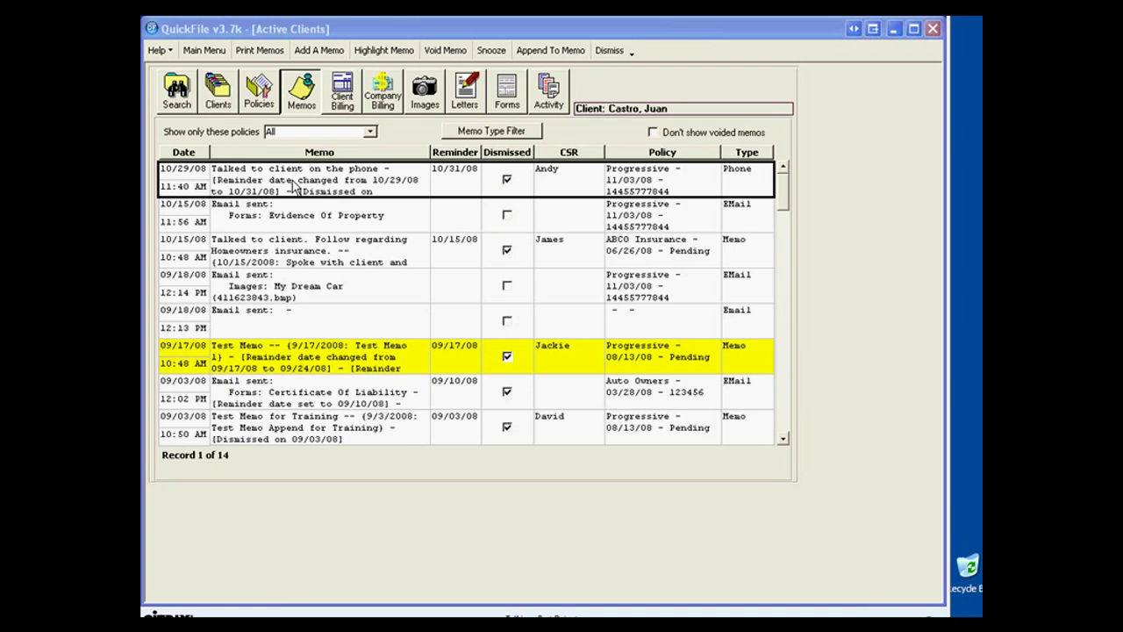
Dismiss the 10/29/08 phone memo, filter memos to ABCO Insurance, then back to All policies.
{"action": "left_click", "coordinate": [504, 177]}
{"action": "left_click", "coordinate": [370, 131]}
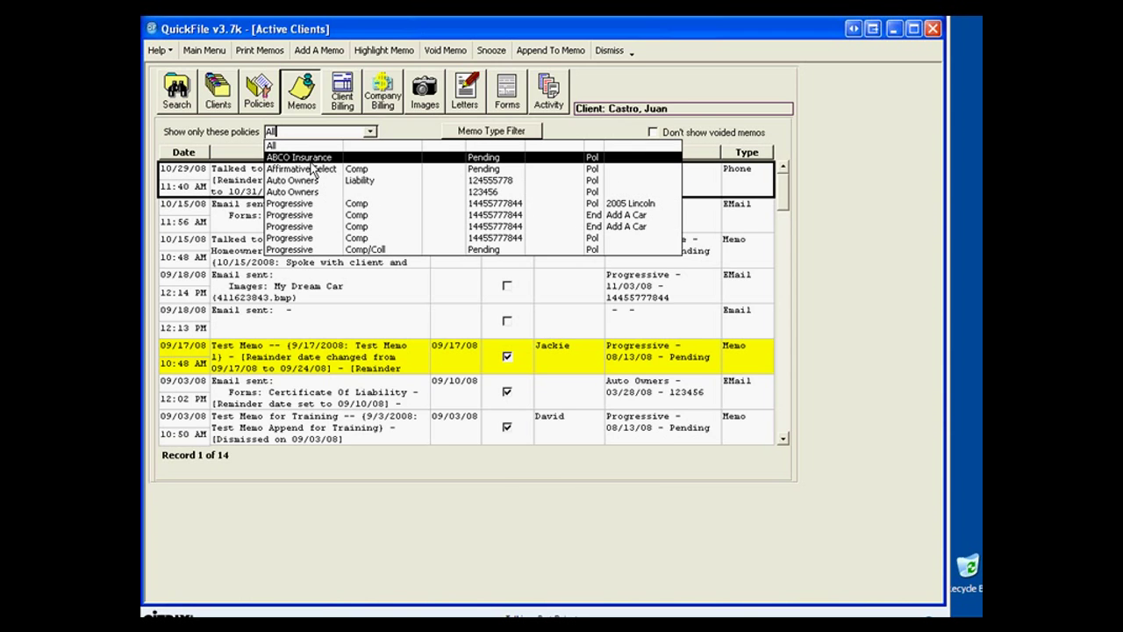
{"action": "left_click", "coordinate": [313, 163]}
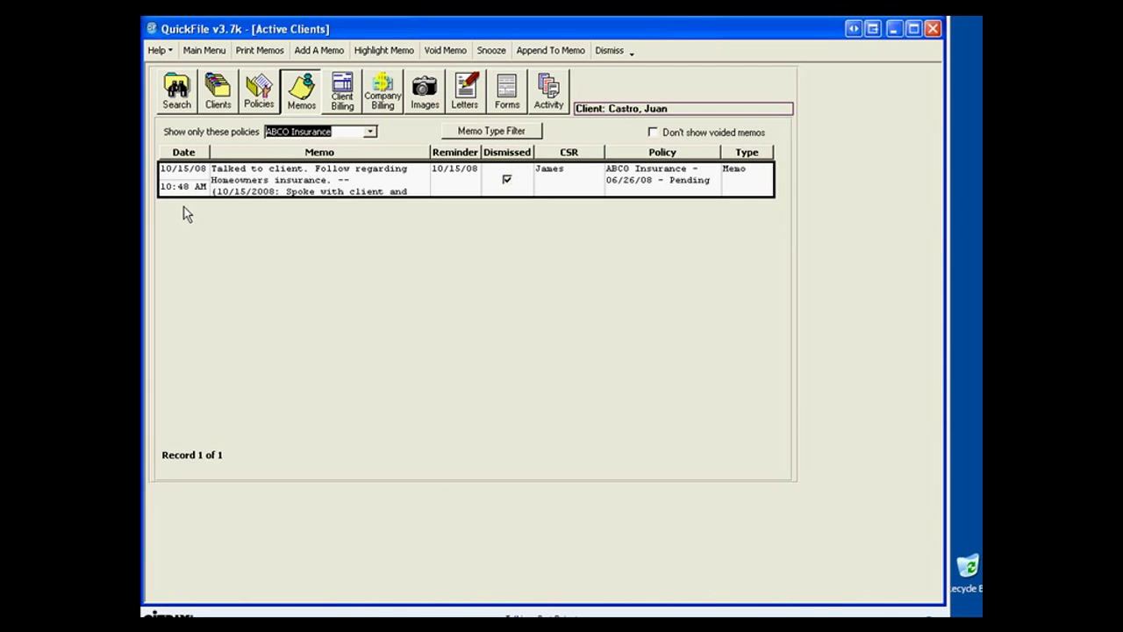
{"action": "left_click", "coordinate": [369, 132]}
{"action": "left_click", "coordinate": [332, 146]}
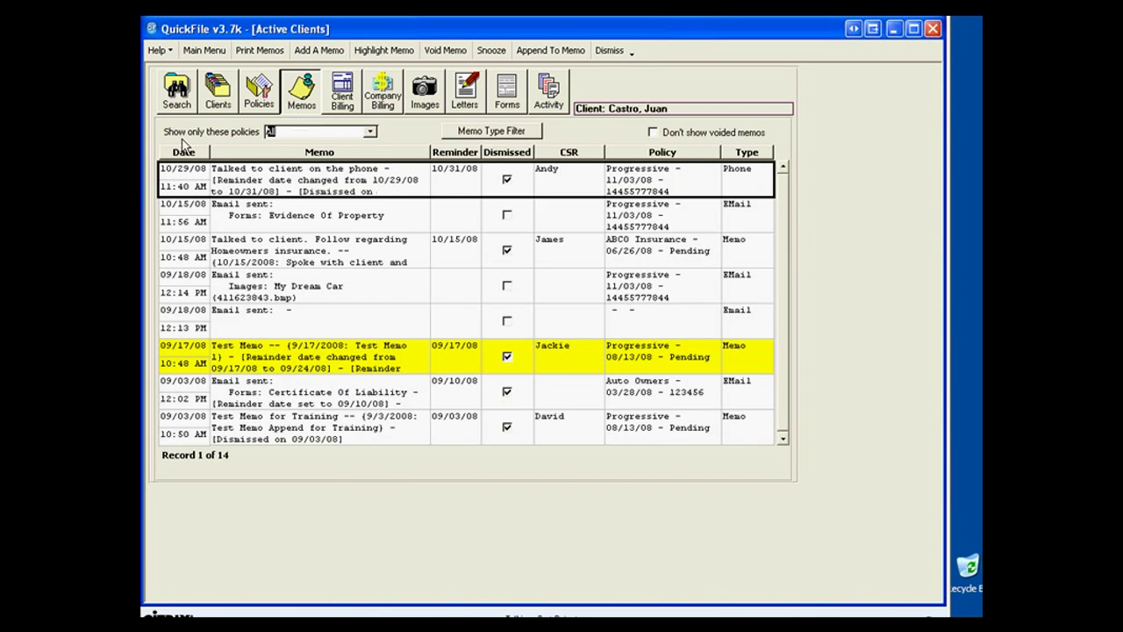
Set the memo type filter to include every memo type.
{"action": "left_click", "coordinate": [474, 132]}
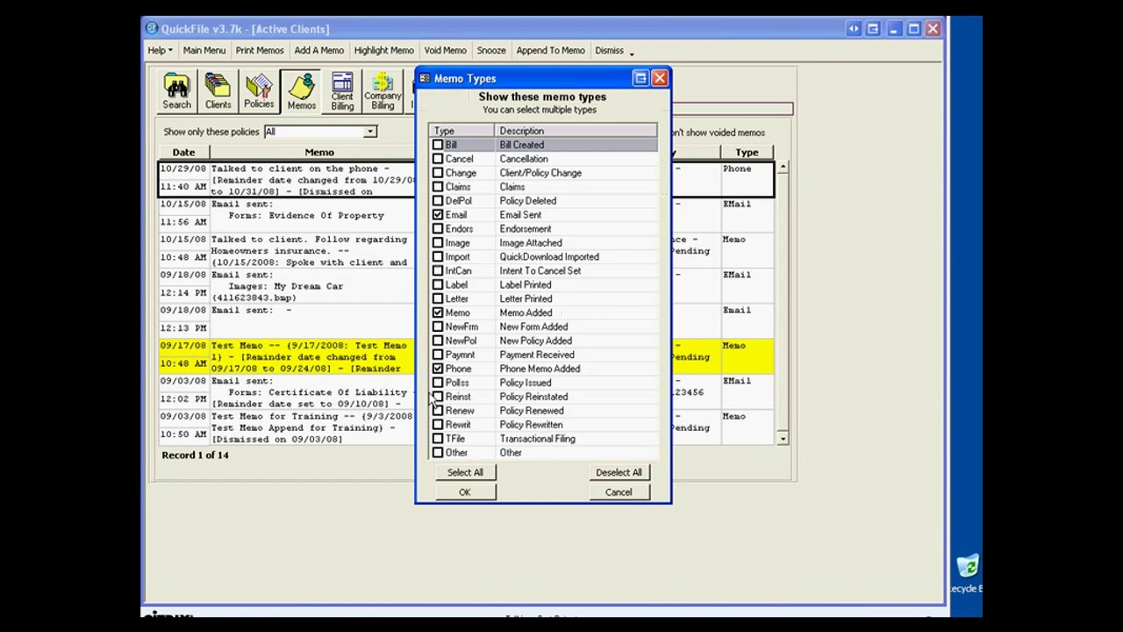
{"action": "left_click", "coordinate": [437, 214]}
{"action": "left_click", "coordinate": [465, 472]}
{"action": "left_click", "coordinate": [457, 492]}
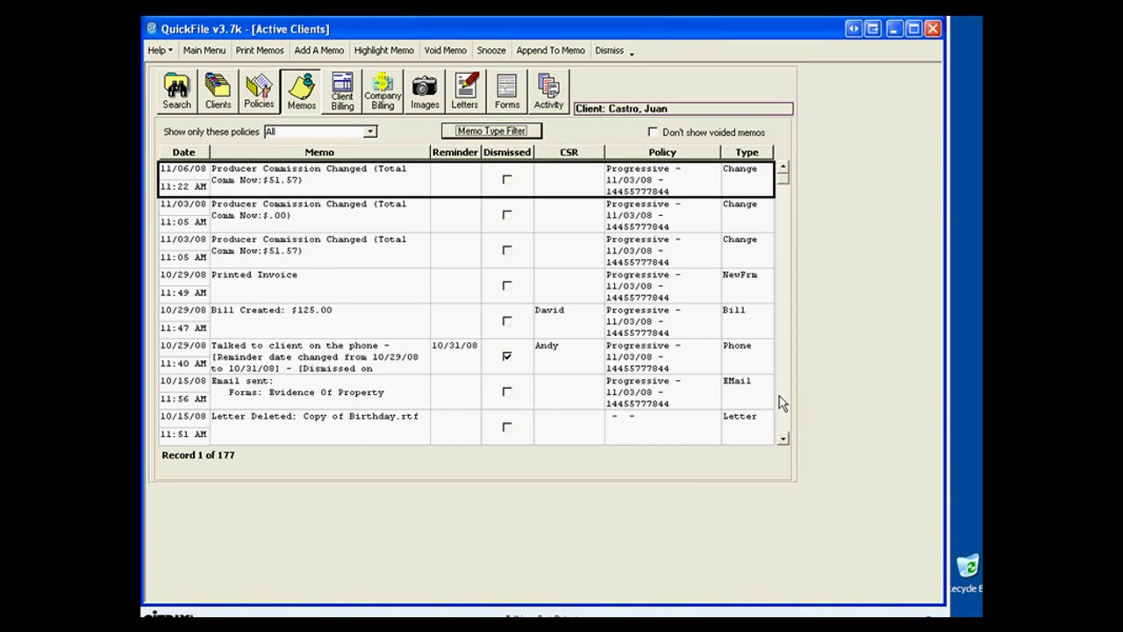
Scroll through the memo list, then limit it to the Progressive policy.
{"action": "left_click", "coordinate": [783, 438]}
{"action": "left_click", "coordinate": [784, 440]}
{"action": "left_click", "coordinate": [785, 440]}
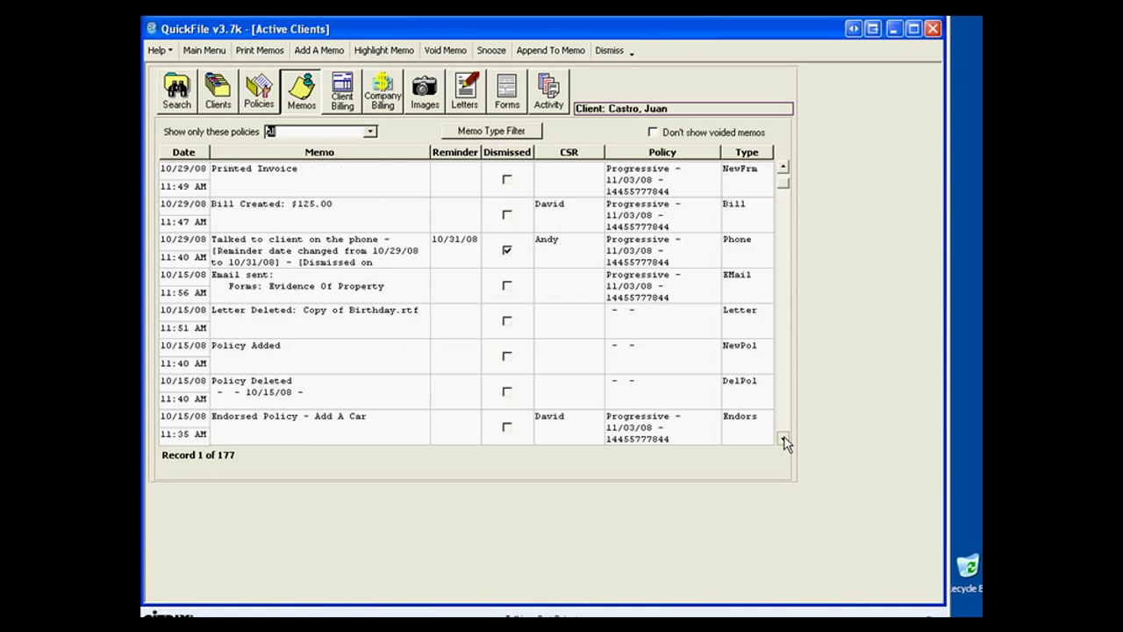
{"action": "left_click", "coordinate": [784, 440]}
{"action": "left_click", "coordinate": [785, 439]}
{"action": "left_click", "coordinate": [785, 439]}
{"action": "left_click", "coordinate": [784, 439]}
{"action": "left_click", "coordinate": [784, 439]}
{"action": "left_click", "coordinate": [784, 439]}
{"action": "left_click", "coordinate": [784, 440]}
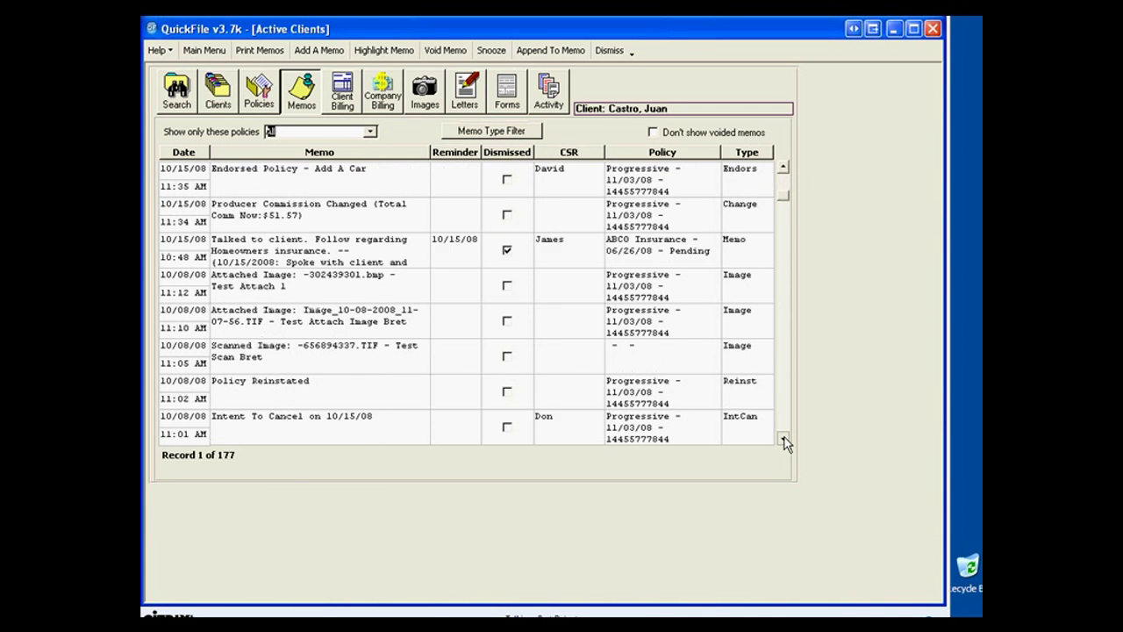
{"action": "left_click", "coordinate": [784, 439]}
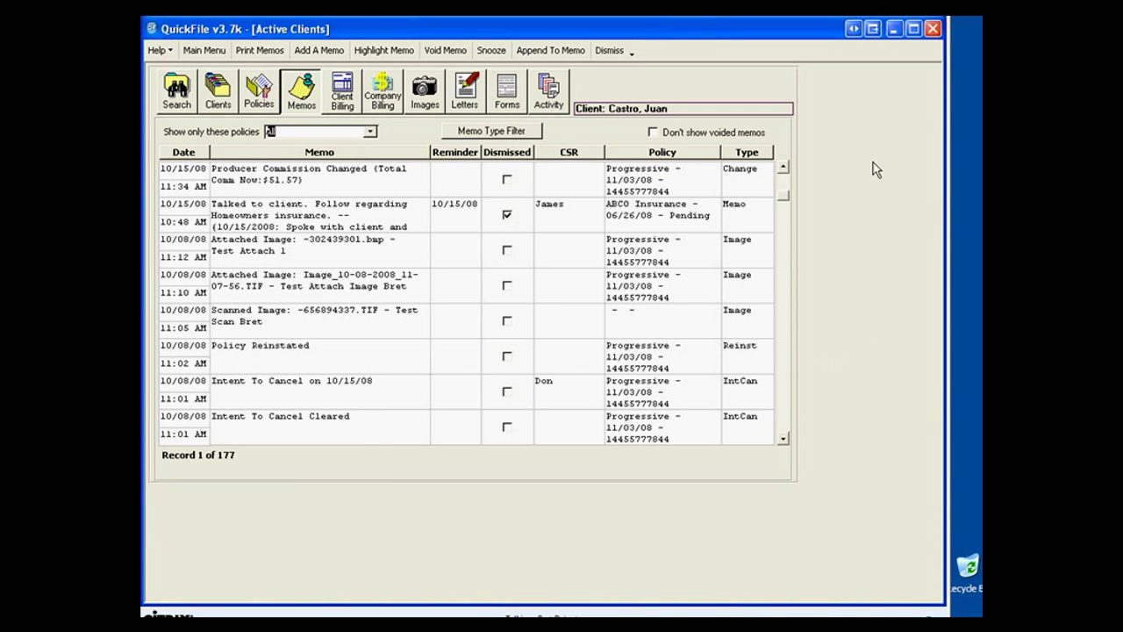
{"action": "left_click", "coordinate": [371, 131]}
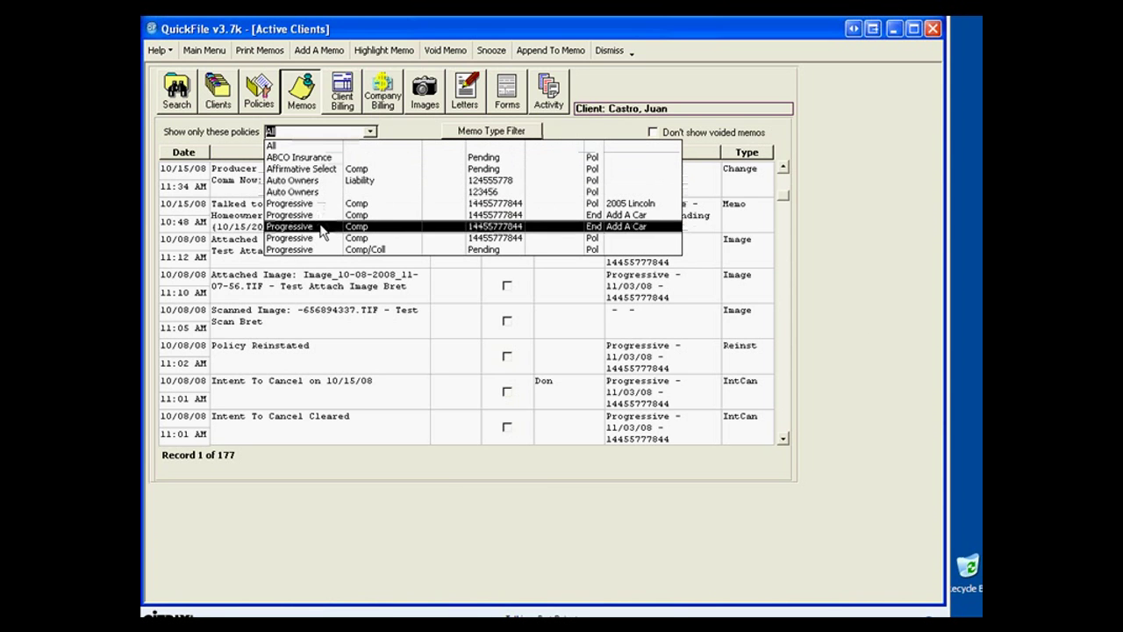
{"action": "left_click", "coordinate": [322, 238]}
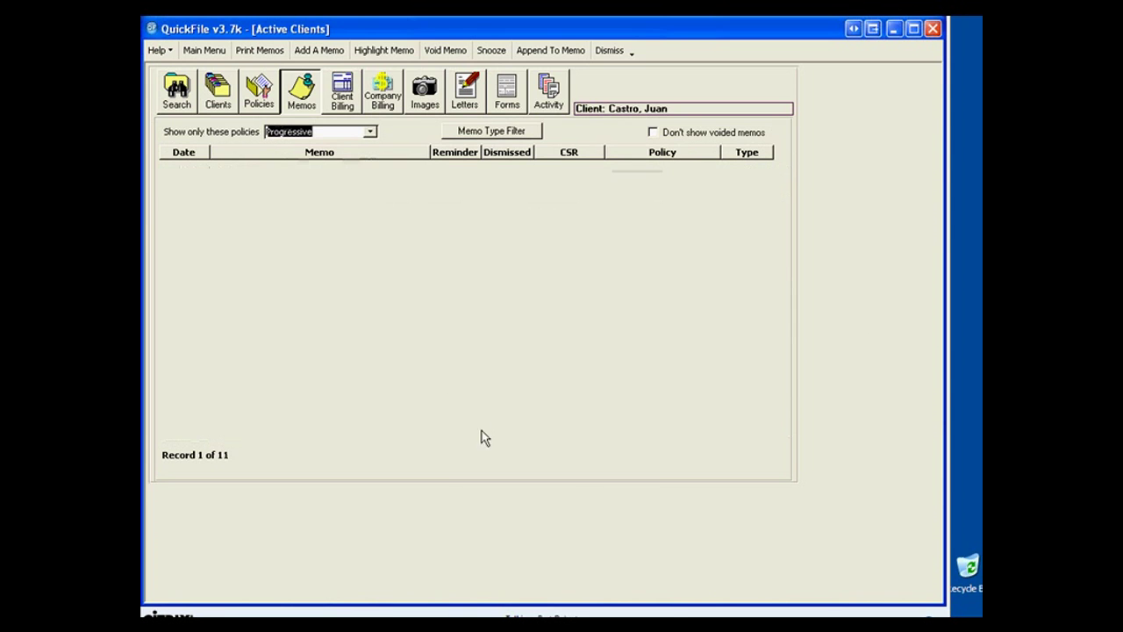
{"action": "left_click", "coordinate": [370, 132]}
Show memos for all policies, filtered to the Memo Added type only, with Phone unchecked.
{"action": "left_click", "coordinate": [359, 146]}
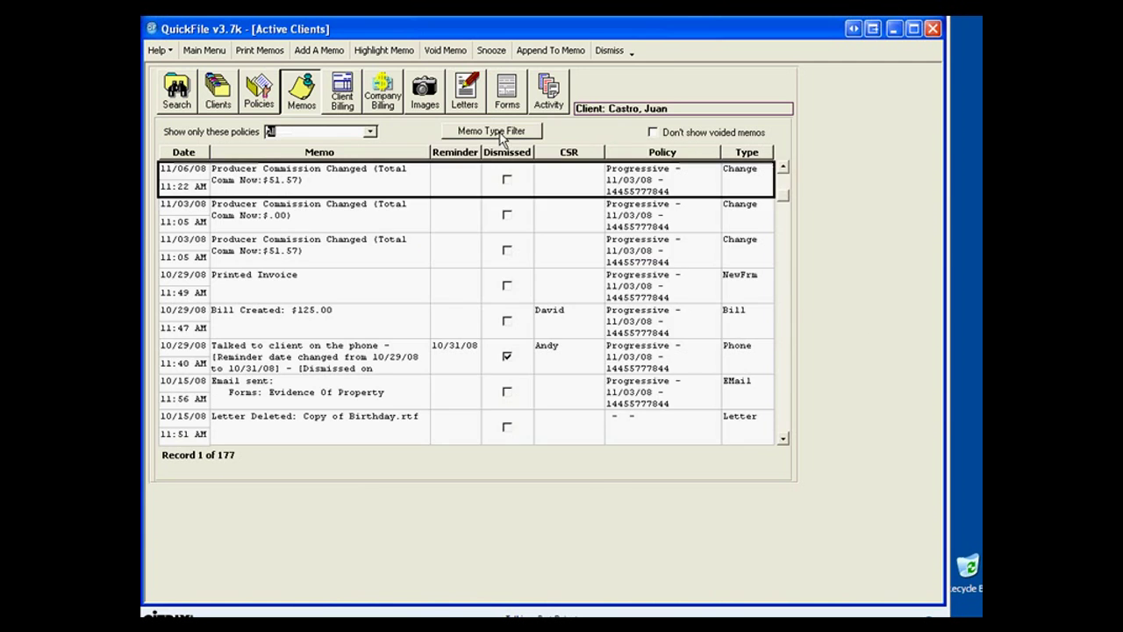
{"action": "left_click", "coordinate": [498, 131]}
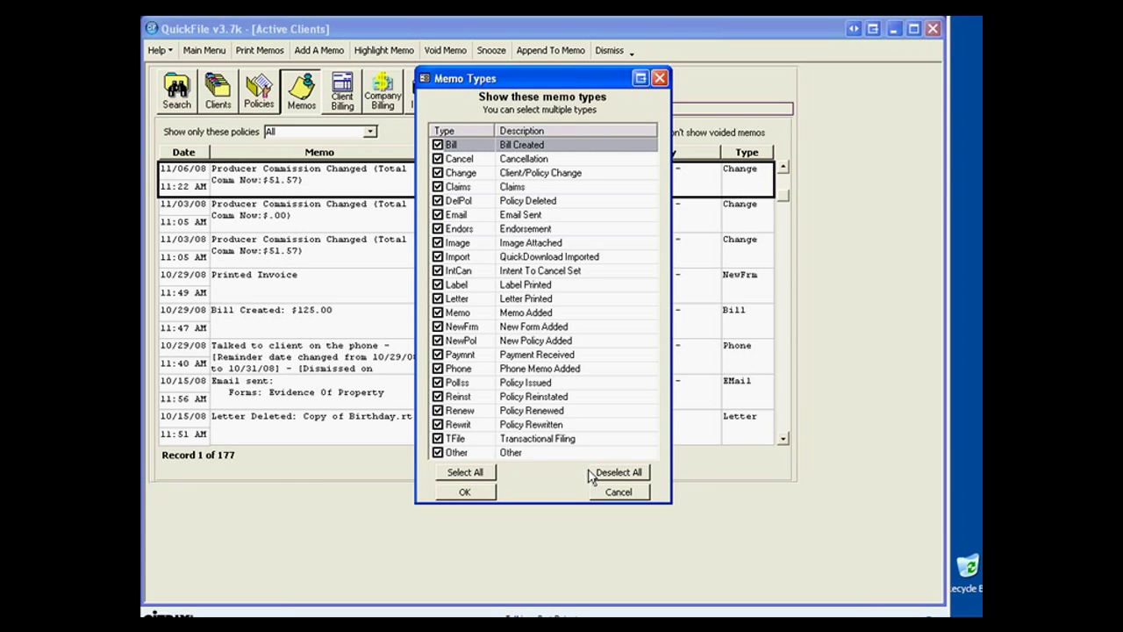
{"action": "left_click", "coordinate": [618, 472]}
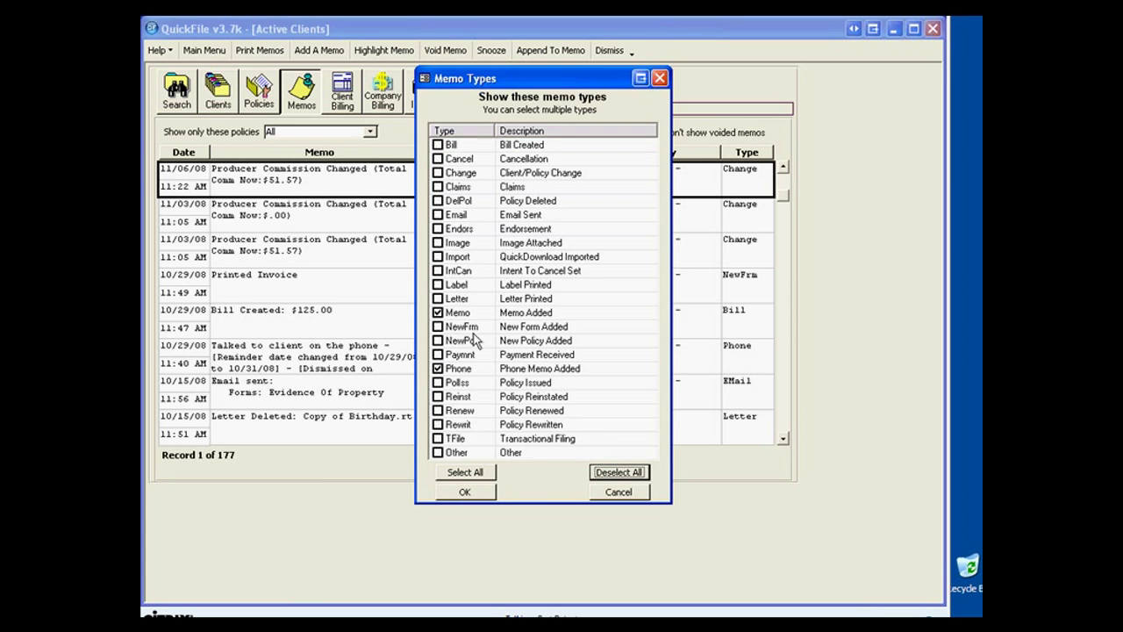
{"action": "left_click", "coordinate": [438, 368]}
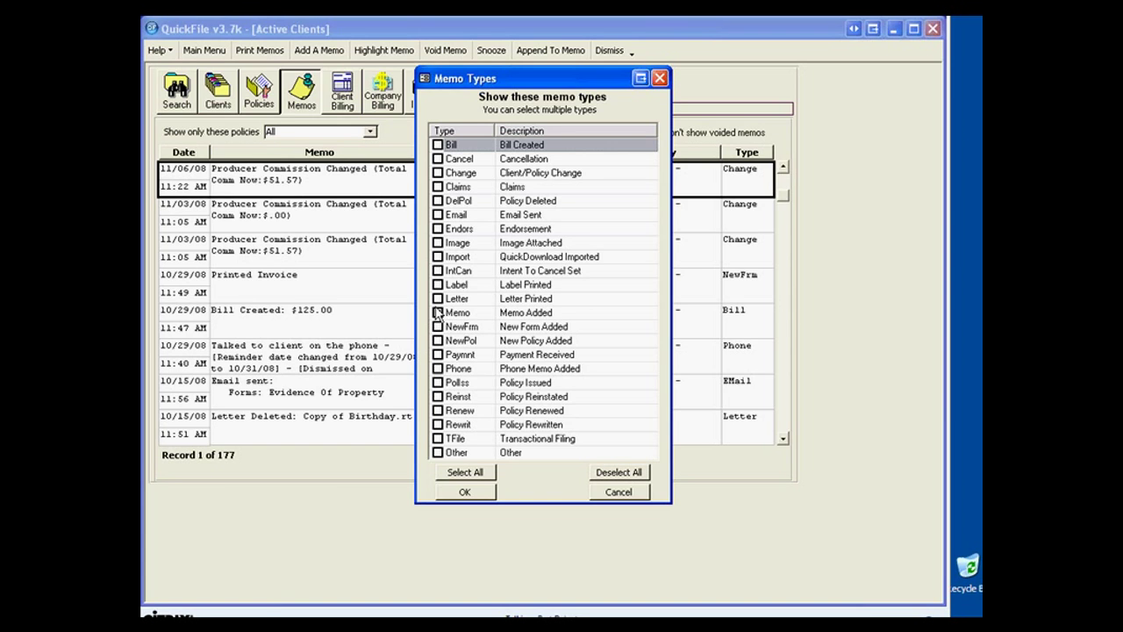
{"action": "left_click", "coordinate": [466, 493]}
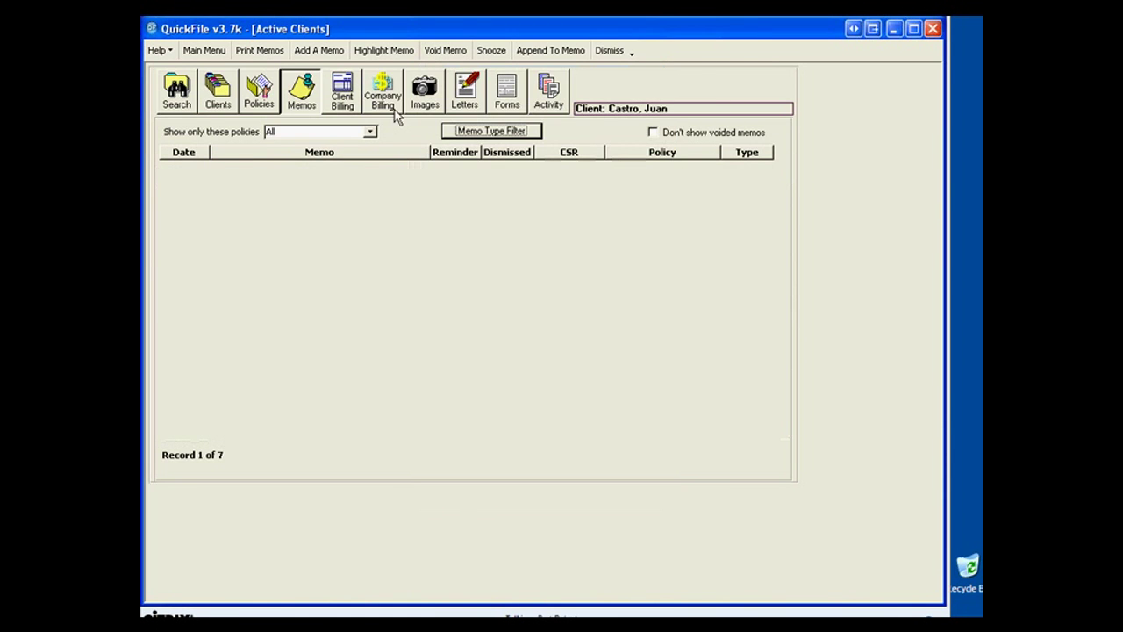
{"action": "left_click", "coordinate": [259, 92]}
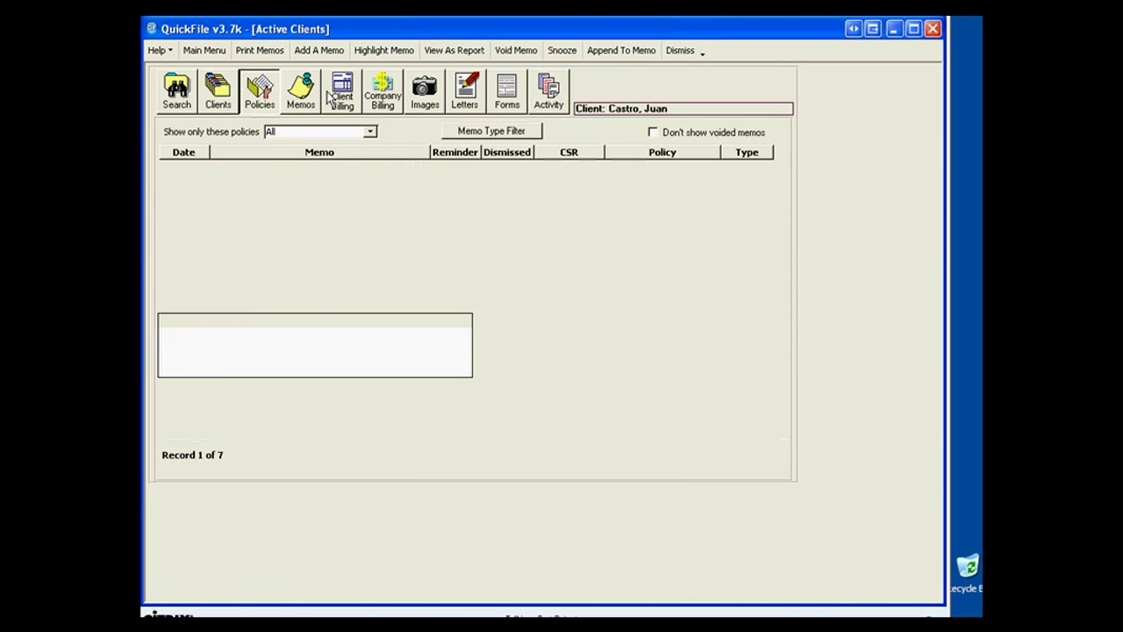
Refresh the memo list, toggle the 09/17/08 memo's yellow highlight off and on, and select the 07/23/08 memo.
{"action": "left_click", "coordinate": [301, 92]}
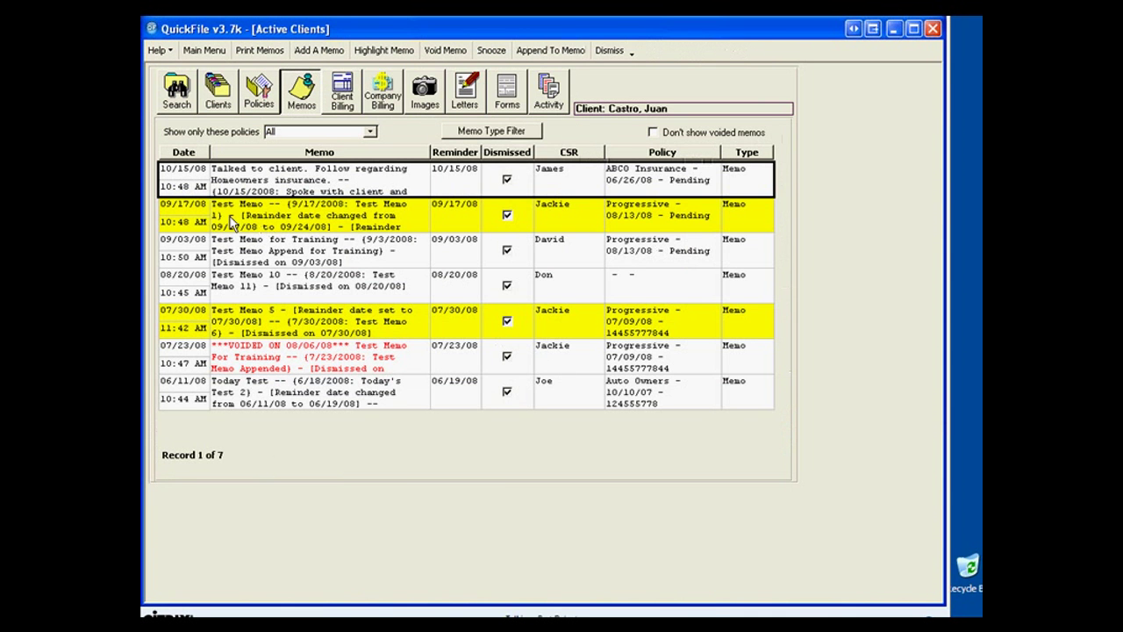
{"action": "left_click", "coordinate": [195, 210]}
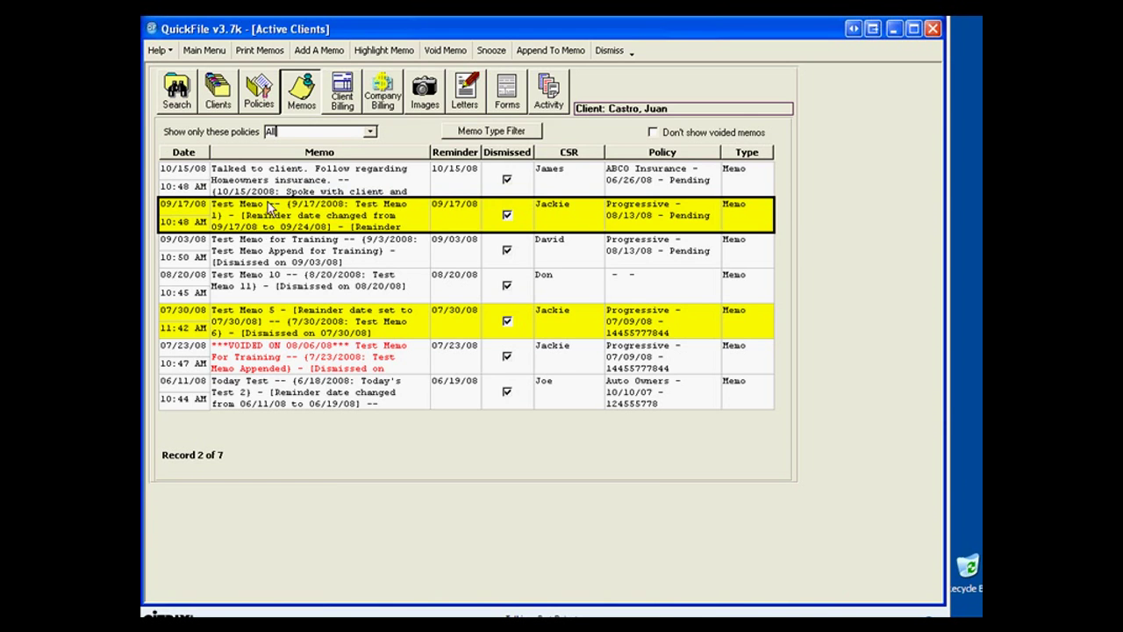
{"action": "left_click", "coordinate": [404, 53]}
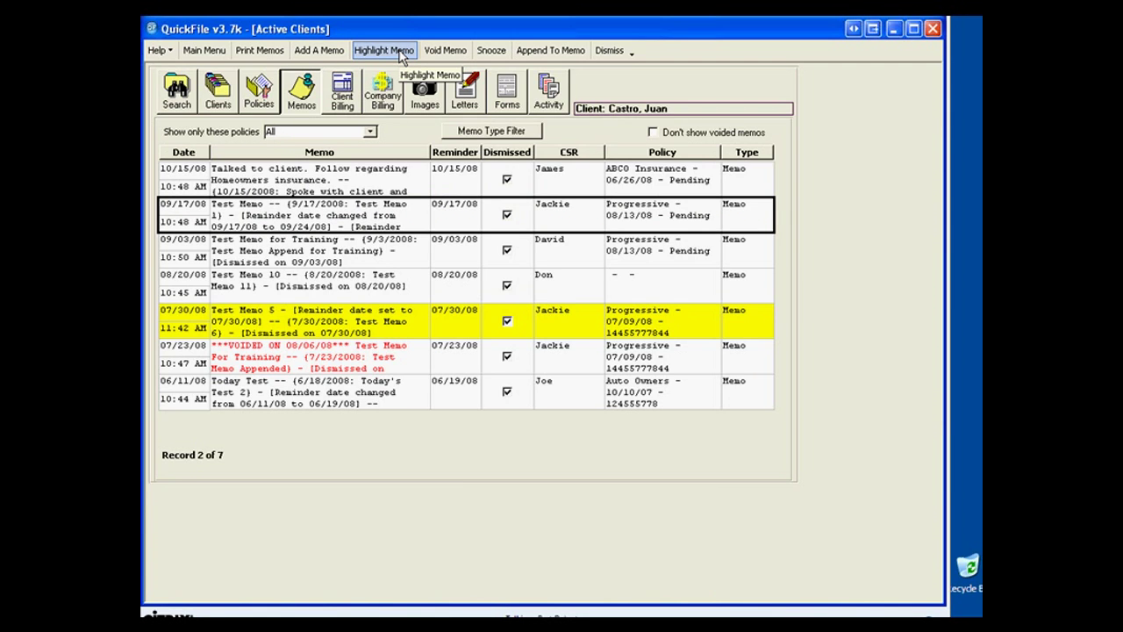
{"action": "left_click", "coordinate": [402, 53]}
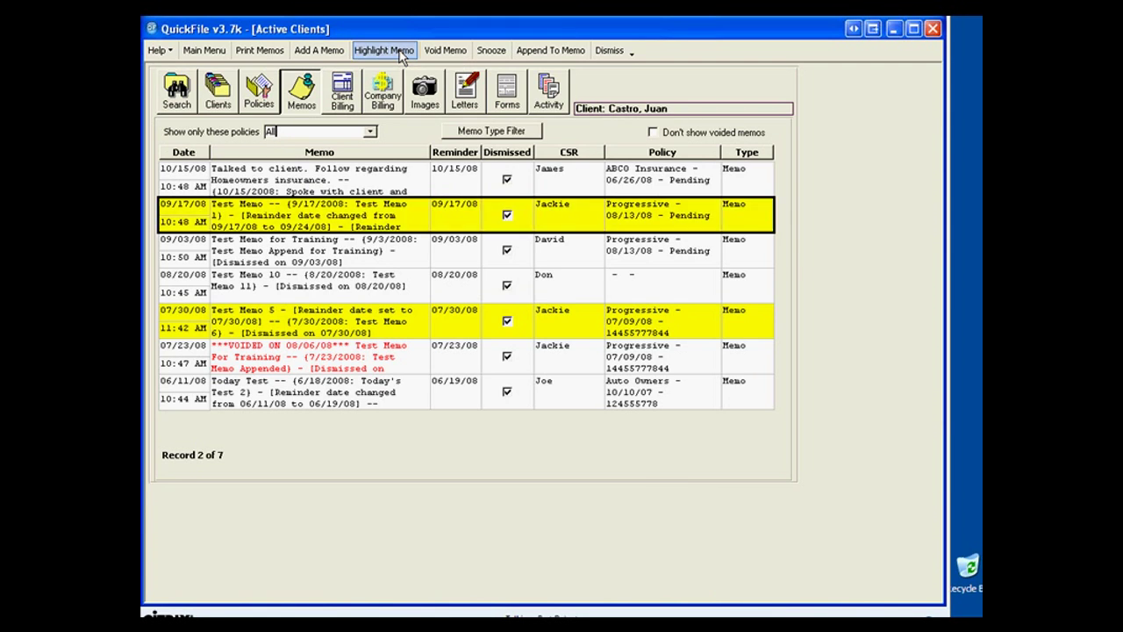
{"action": "left_click", "coordinate": [181, 359]}
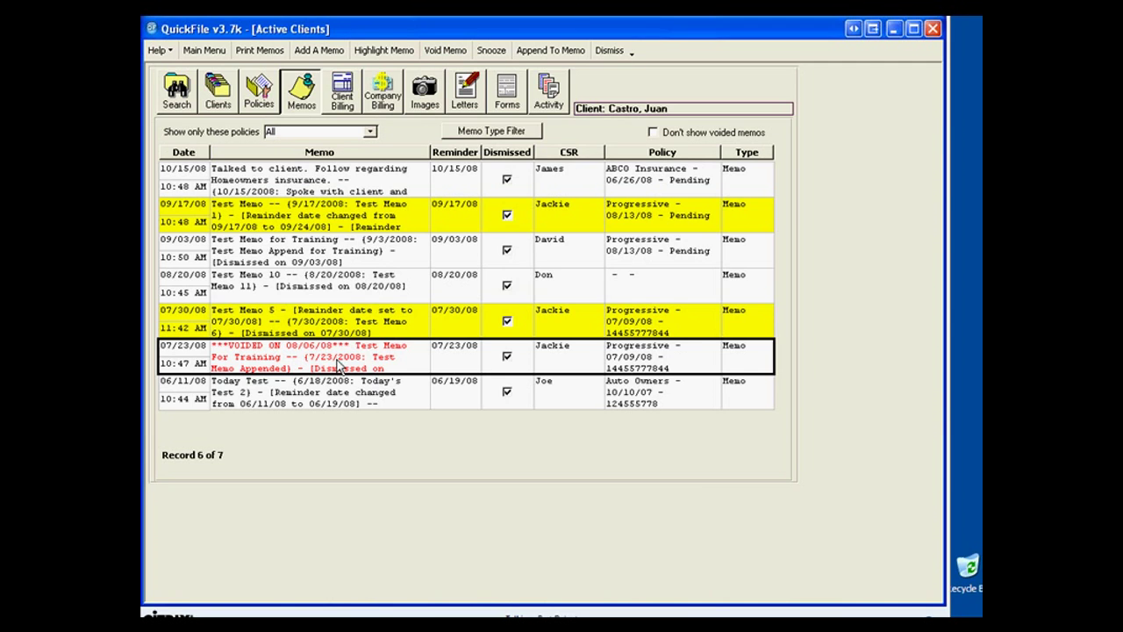
{"action": "left_click", "coordinate": [654, 132]}
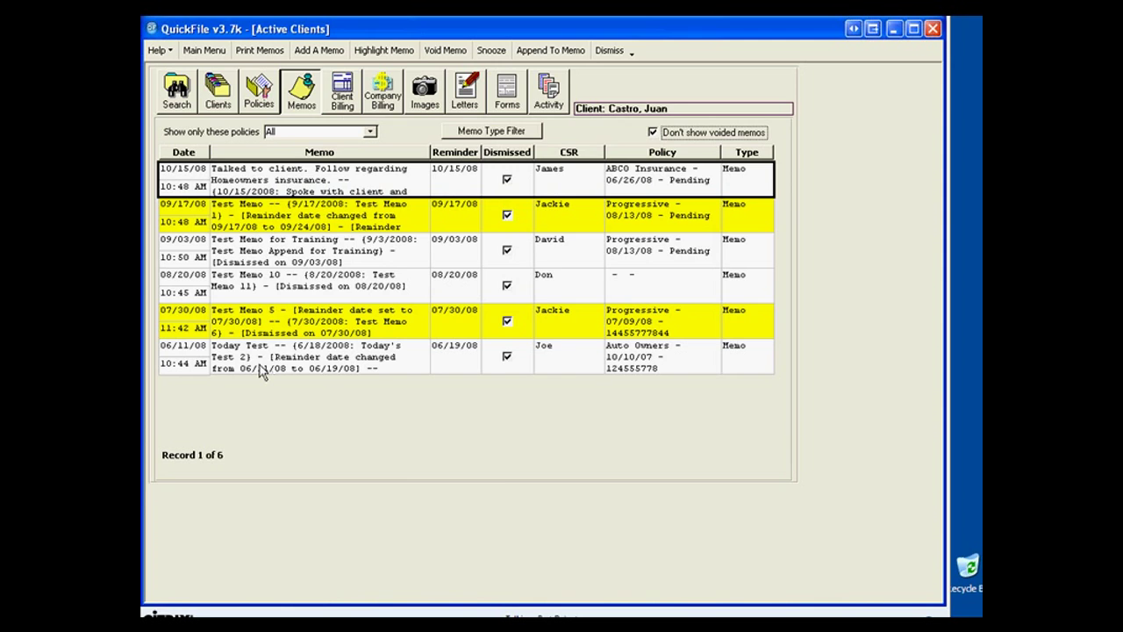
{"action": "left_click", "coordinate": [653, 133]}
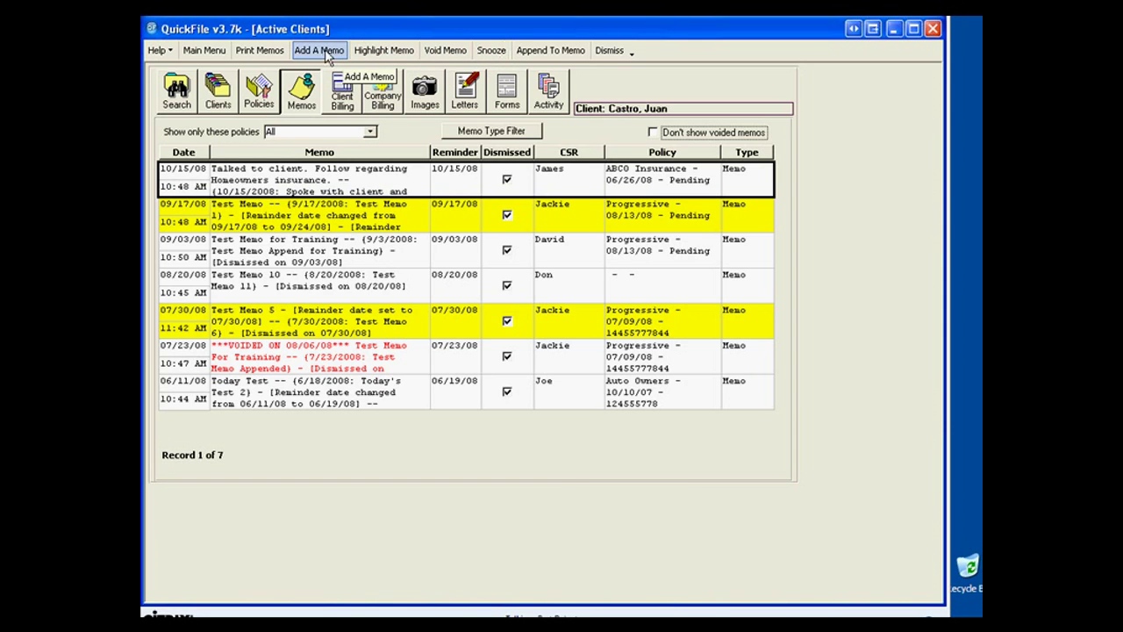
{"action": "left_click", "coordinate": [269, 52]}
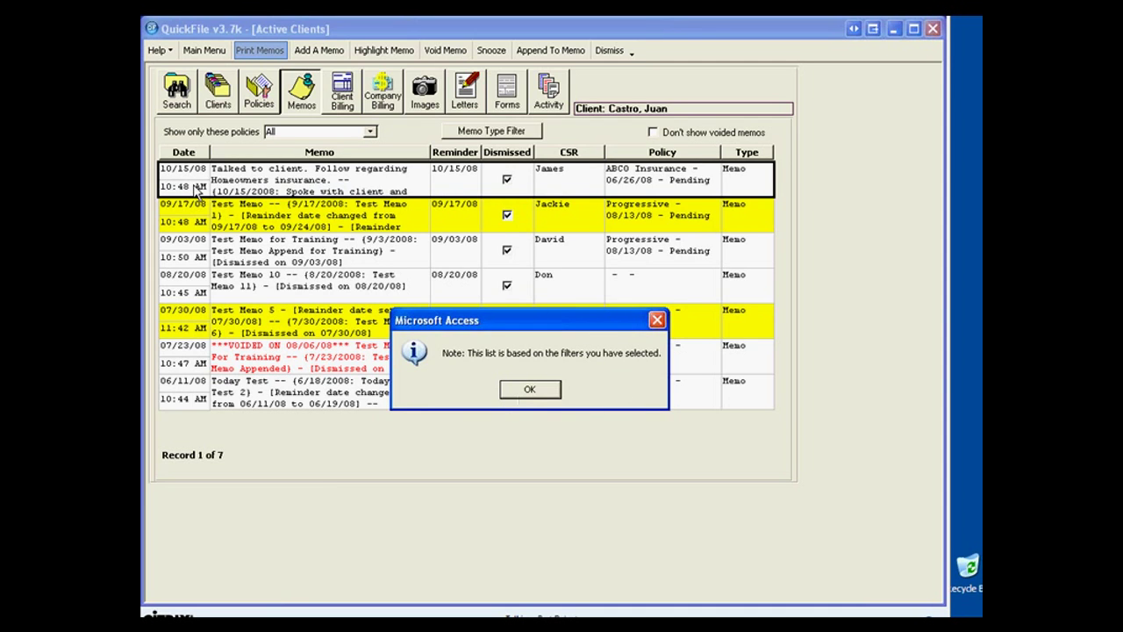
{"action": "left_click", "coordinate": [530, 390]}
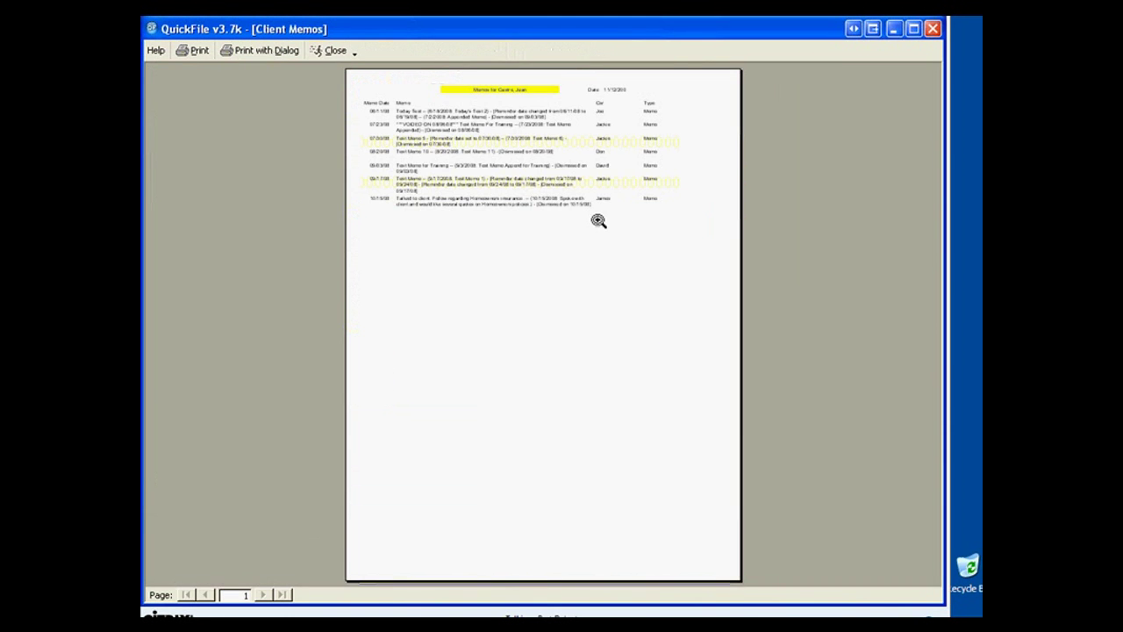
{"action": "left_click", "coordinate": [598, 222]}
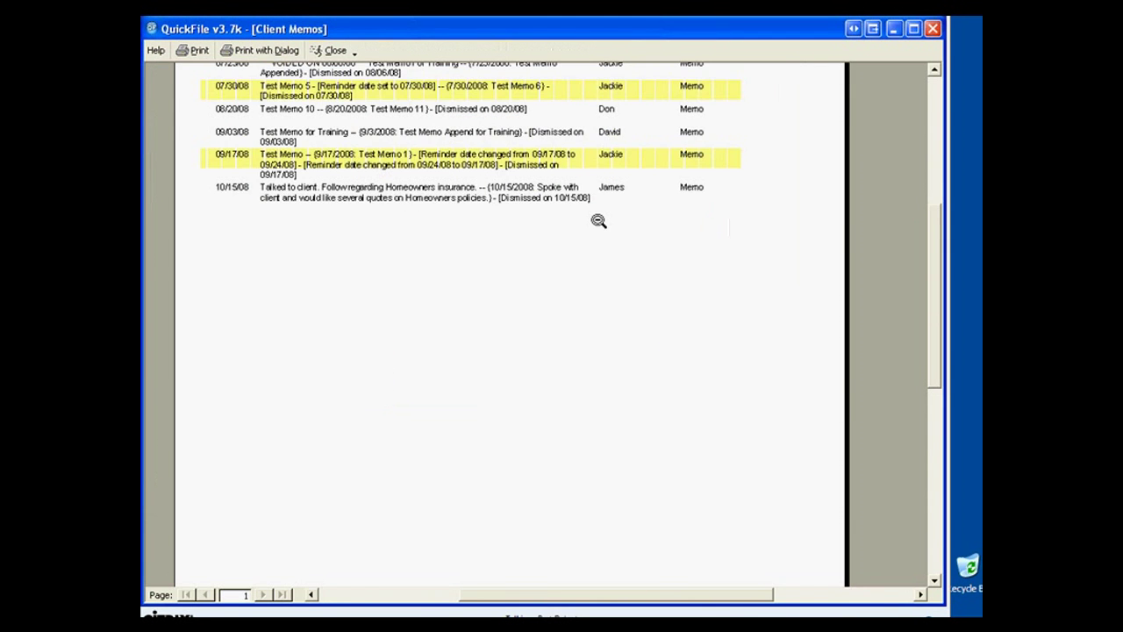
{"action": "scroll", "coordinate": [598, 221], "scroll_direction": "up", "scroll_amount": 3}
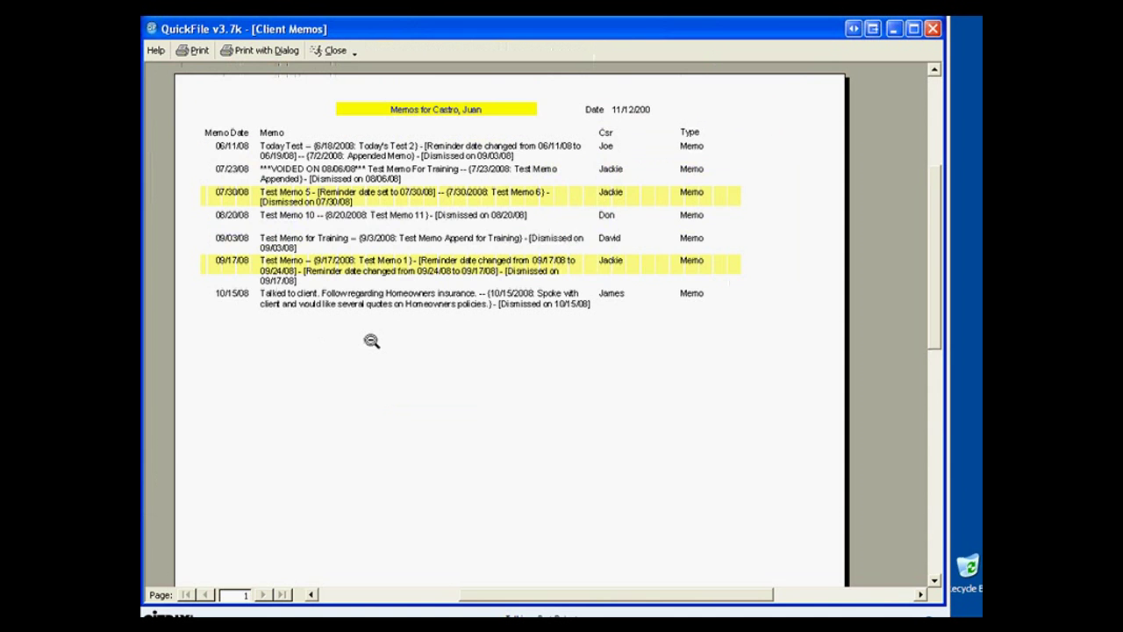
{"action": "left_click", "coordinate": [333, 50]}
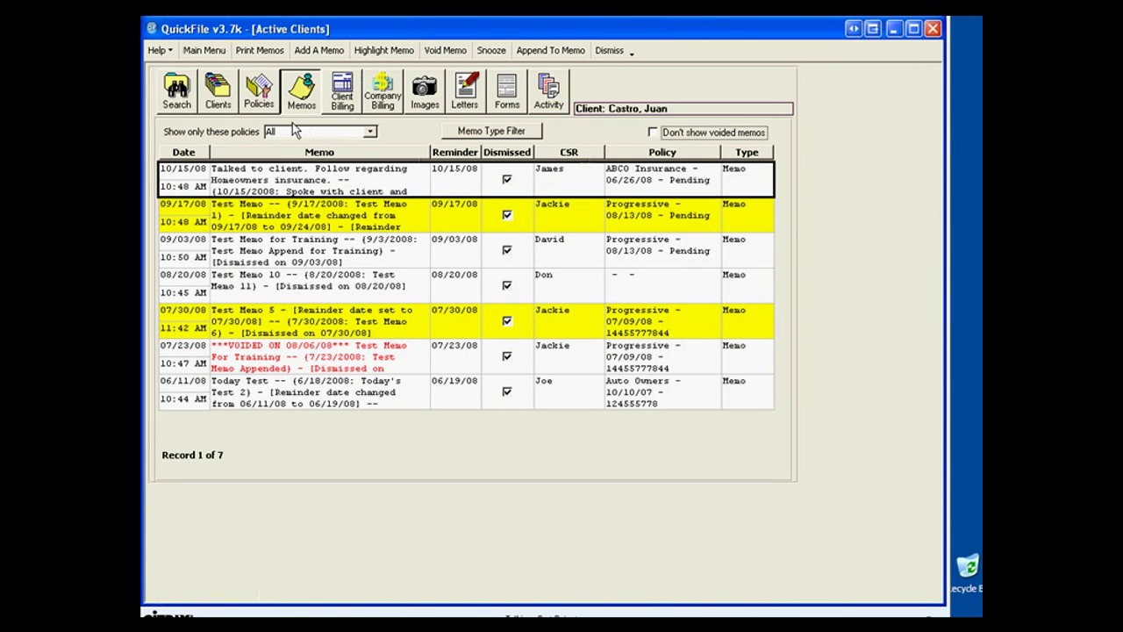
Review the 08/13/08 and 07/23/08 client billing entries, then show Company Billing at $-428.35.
{"action": "left_click", "coordinate": [340, 96]}
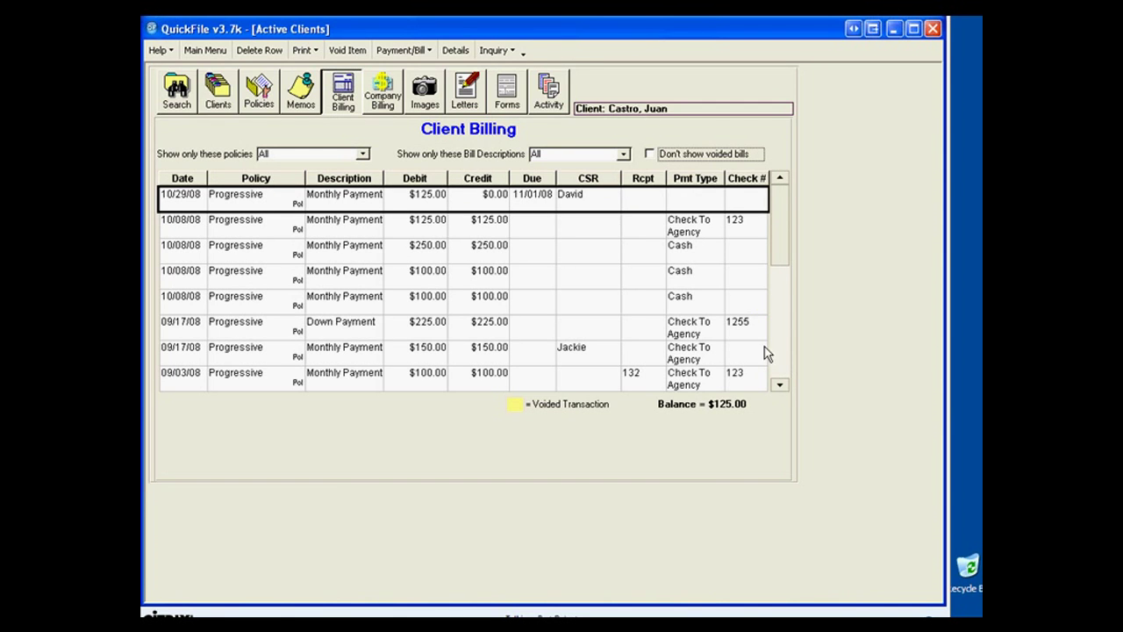
{"action": "left_click", "coordinate": [779, 385]}
{"action": "left_click", "coordinate": [779, 384]}
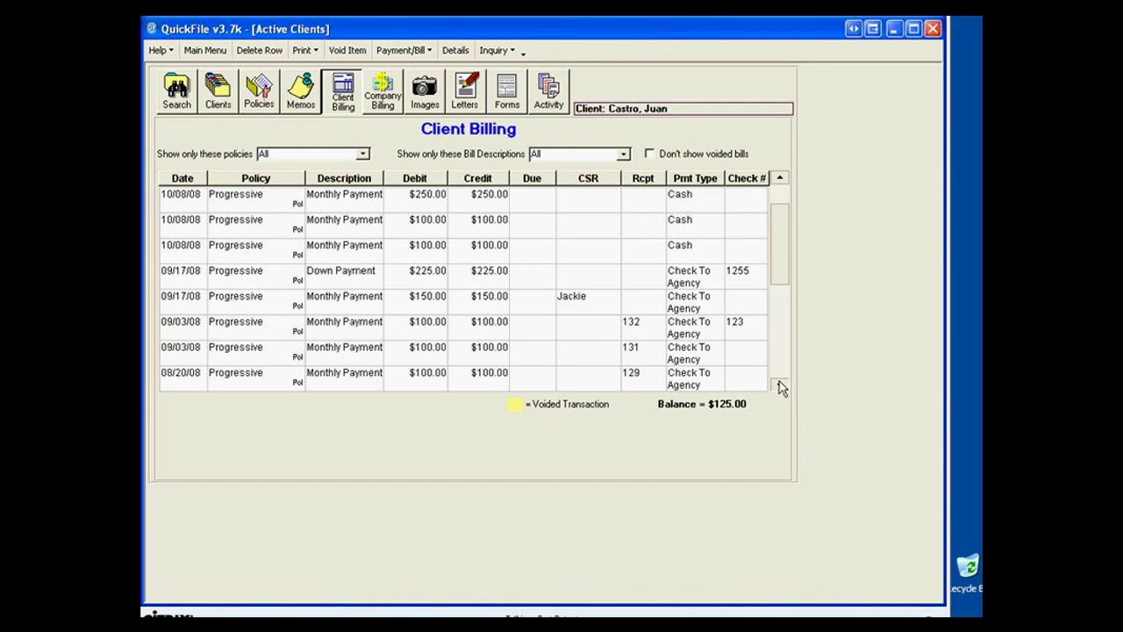
{"action": "left_click", "coordinate": [779, 384]}
{"action": "left_click", "coordinate": [779, 385]}
{"action": "left_click", "coordinate": [779, 384]}
{"action": "left_click", "coordinate": [231, 331]}
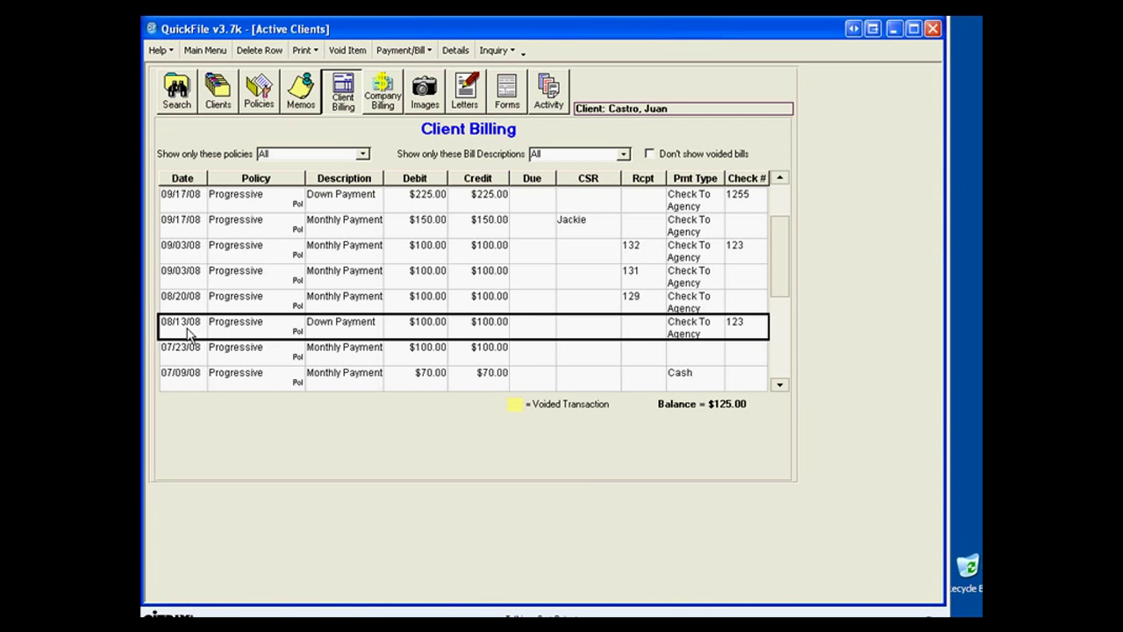
{"action": "left_click", "coordinate": [356, 356]}
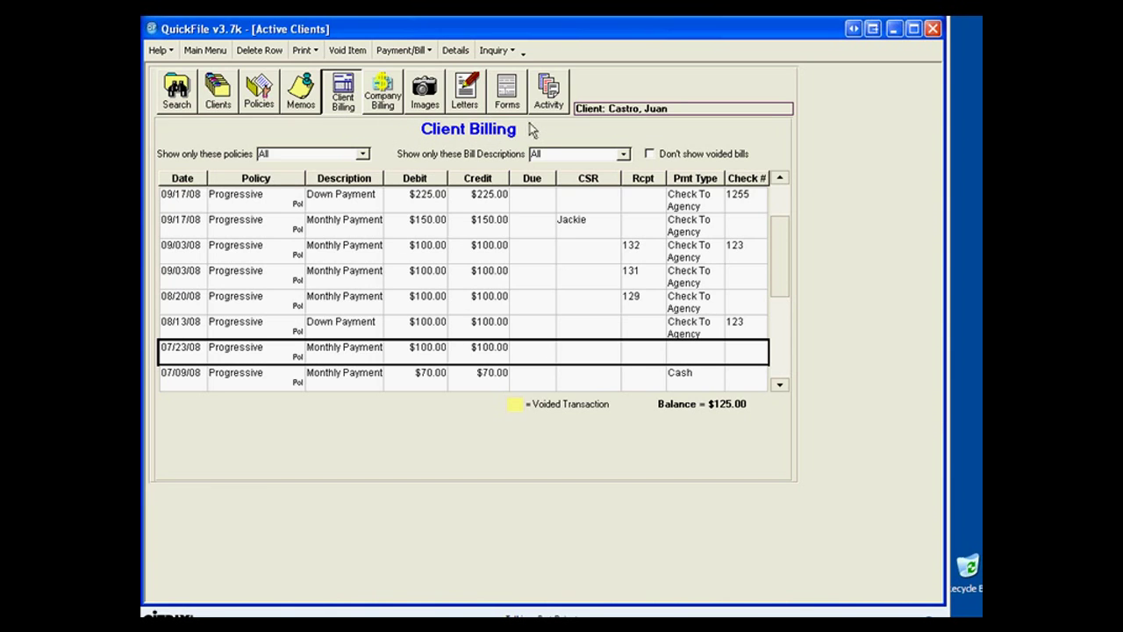
{"action": "left_click", "coordinate": [379, 92]}
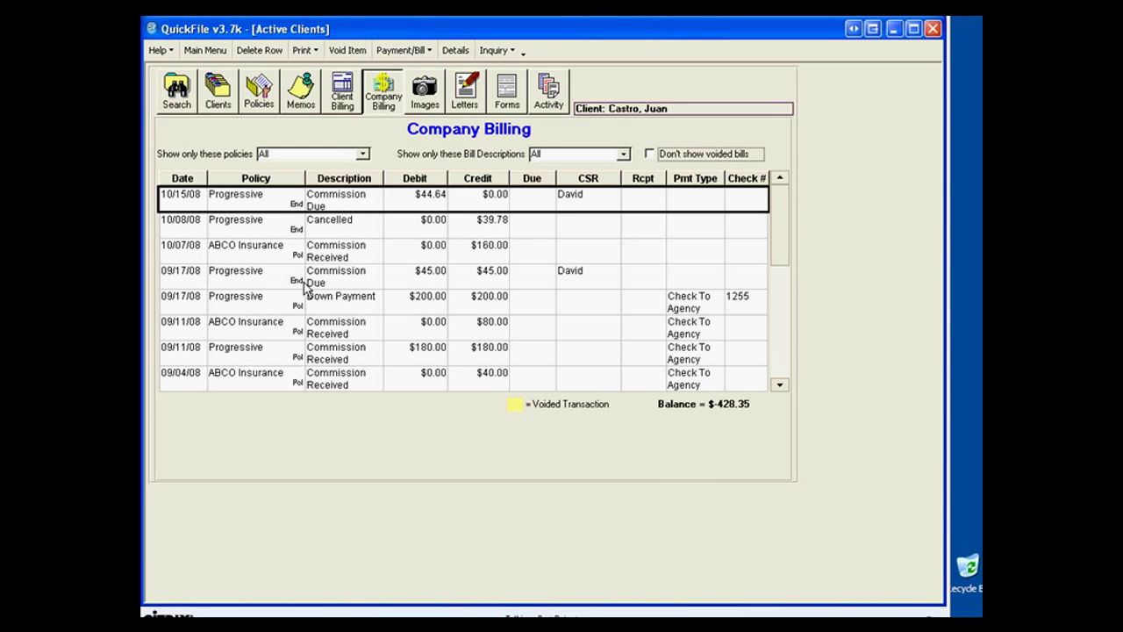
Select the 09/11/08 Progressive commission entry and view its 2005 Lincoln policy details.
{"action": "left_click", "coordinate": [335, 361]}
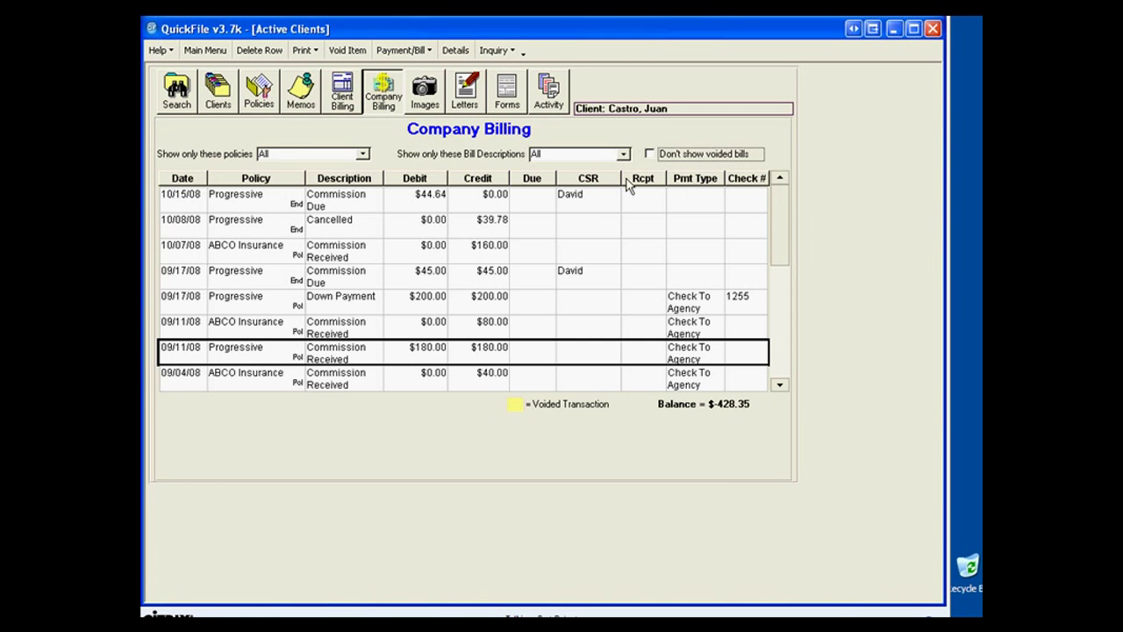
{"action": "left_click", "coordinate": [260, 89]}
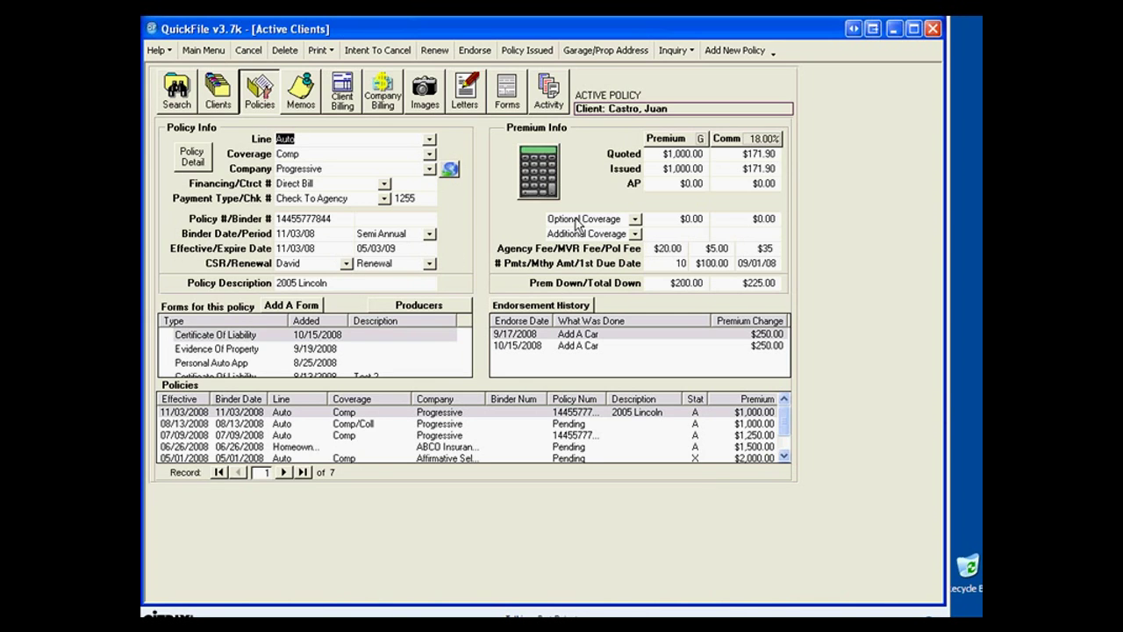
Post the $225.00 premium down payment without printing a receipt and go back to Client Billing.
{"action": "left_click", "coordinate": [594, 287]}
{"action": "key", "text": "Return"}
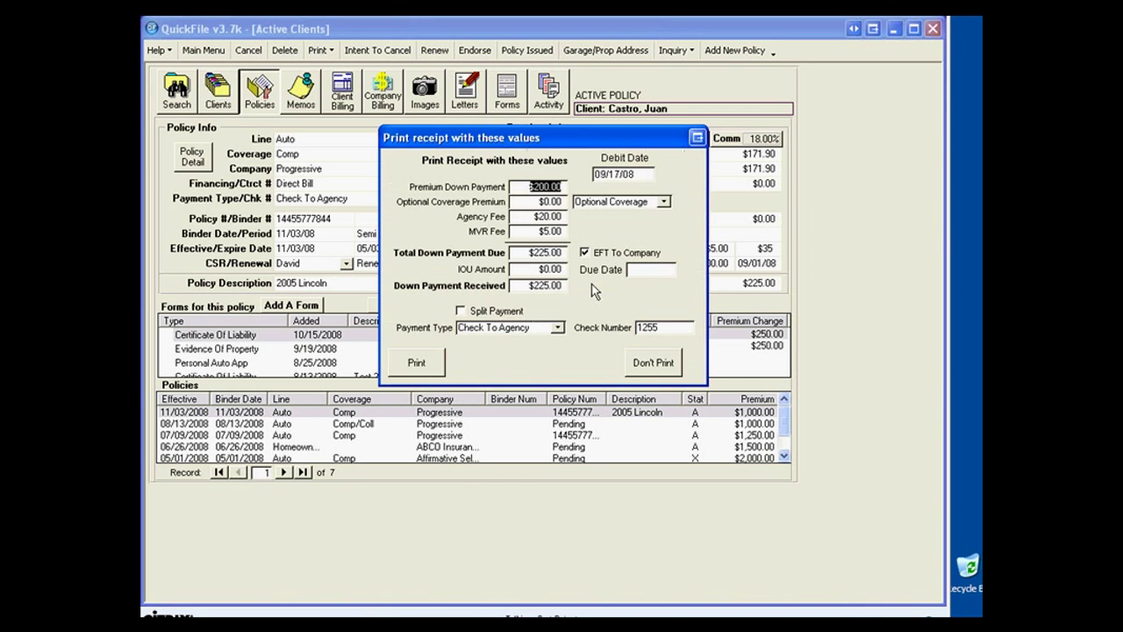
{"action": "left_click", "coordinate": [654, 363]}
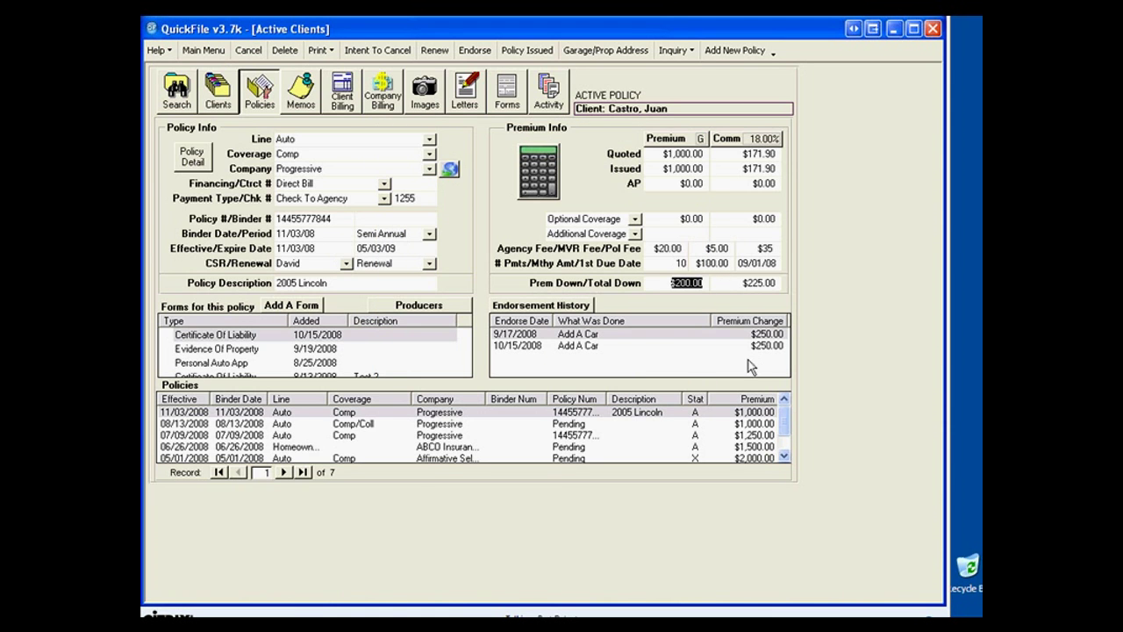
{"action": "left_click", "coordinate": [341, 101]}
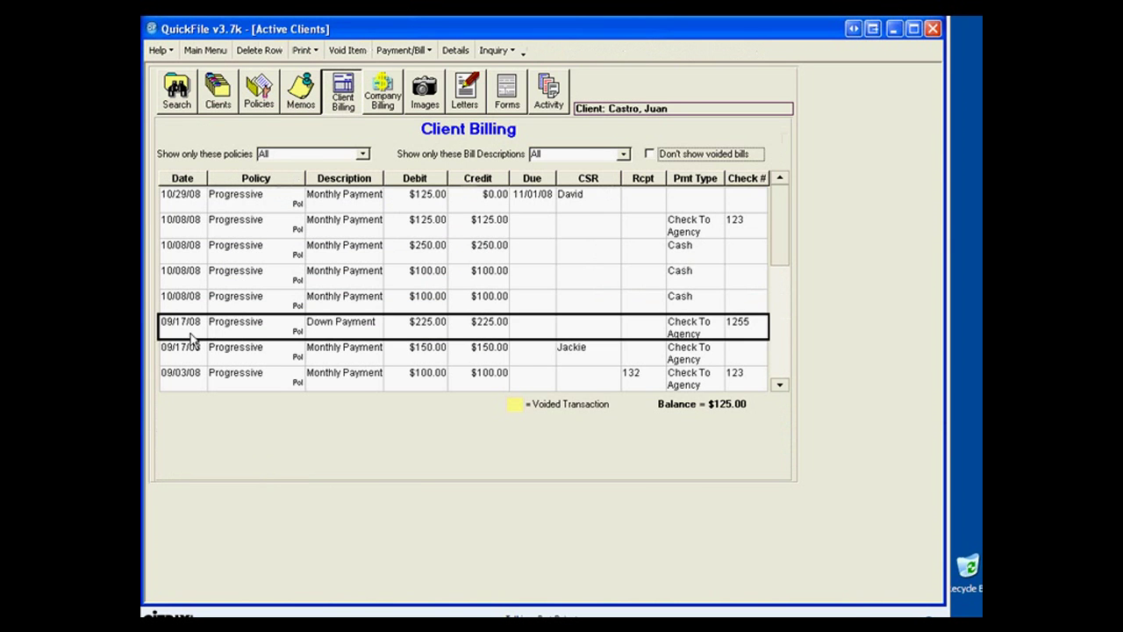
{"action": "left_click", "coordinate": [219, 329]}
{"action": "double_click", "coordinate": [416, 334]}
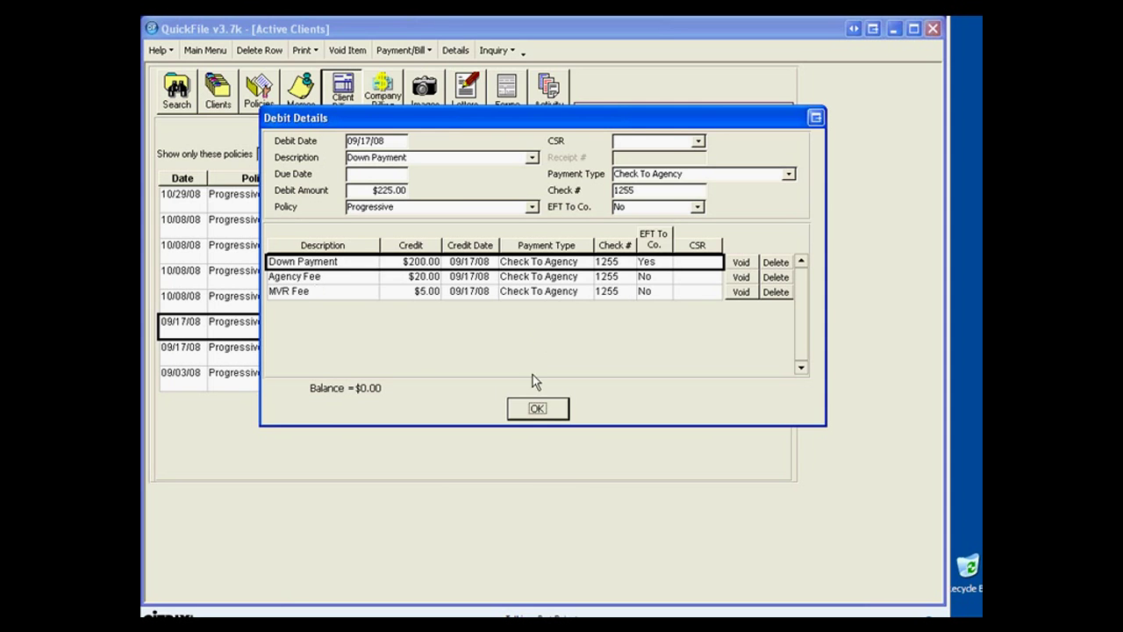
{"action": "left_click", "coordinate": [535, 410]}
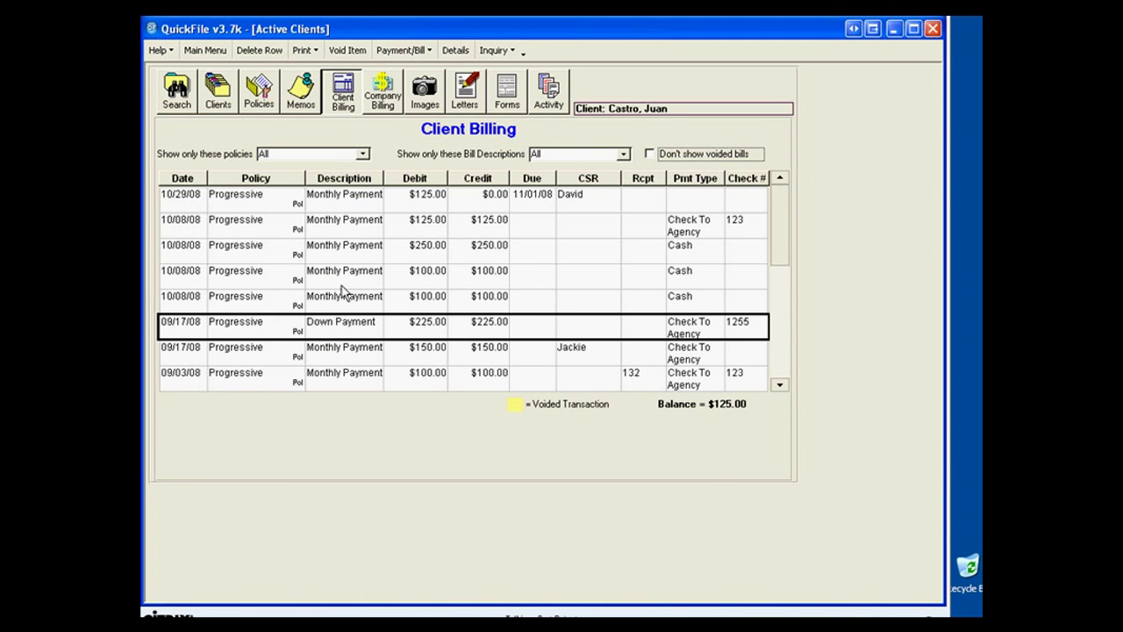
{"action": "left_click", "coordinate": [408, 53]}
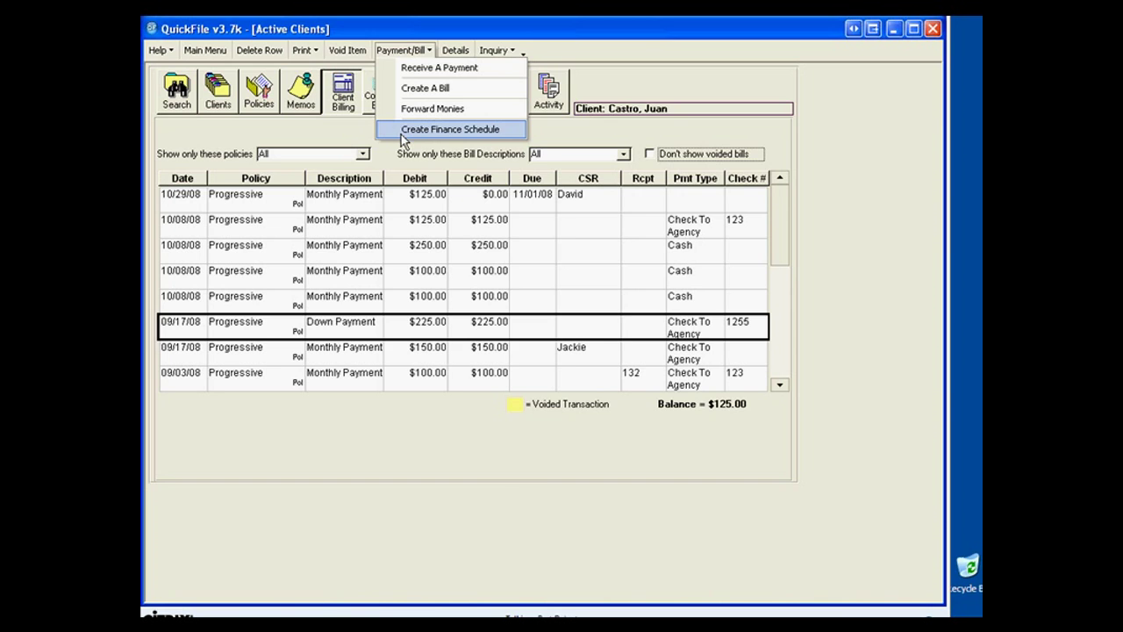
{"action": "left_click", "coordinate": [284, 358]}
{"action": "left_click", "coordinate": [286, 377]}
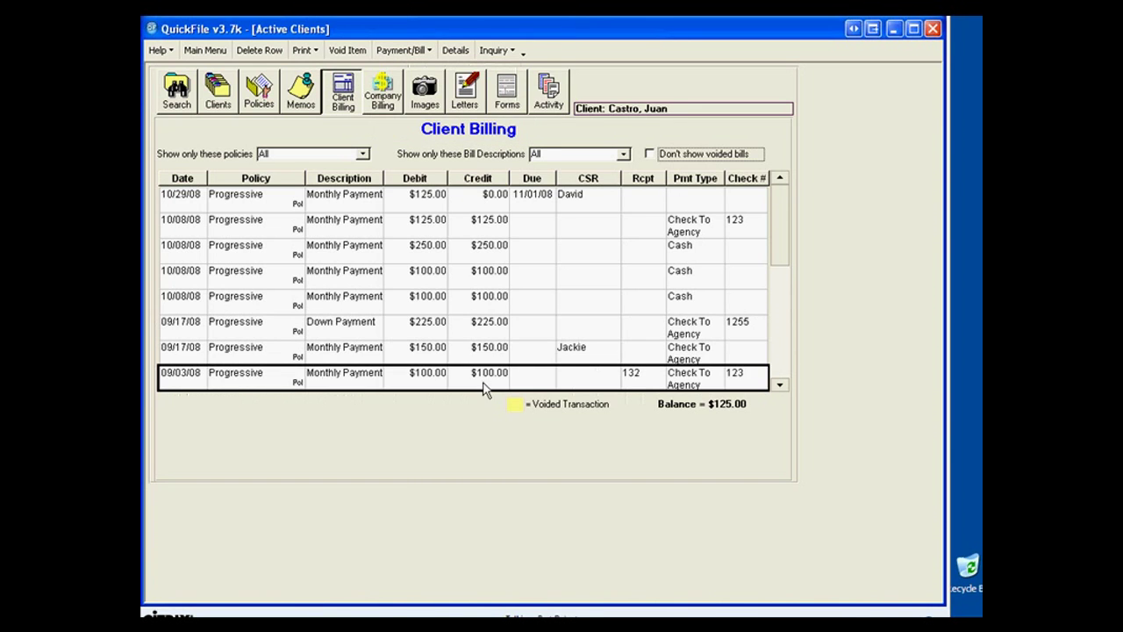
{"action": "left_click", "coordinate": [778, 385]}
{"action": "left_click", "coordinate": [778, 386]}
{"action": "left_click", "coordinate": [778, 386]}
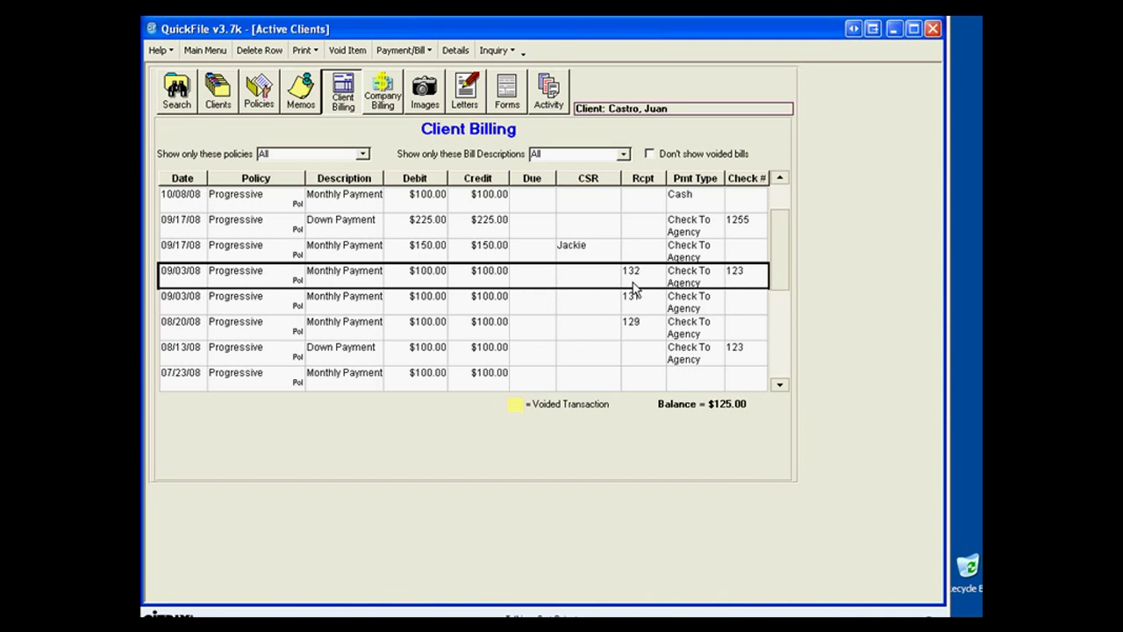
{"action": "left_click", "coordinate": [260, 51]}
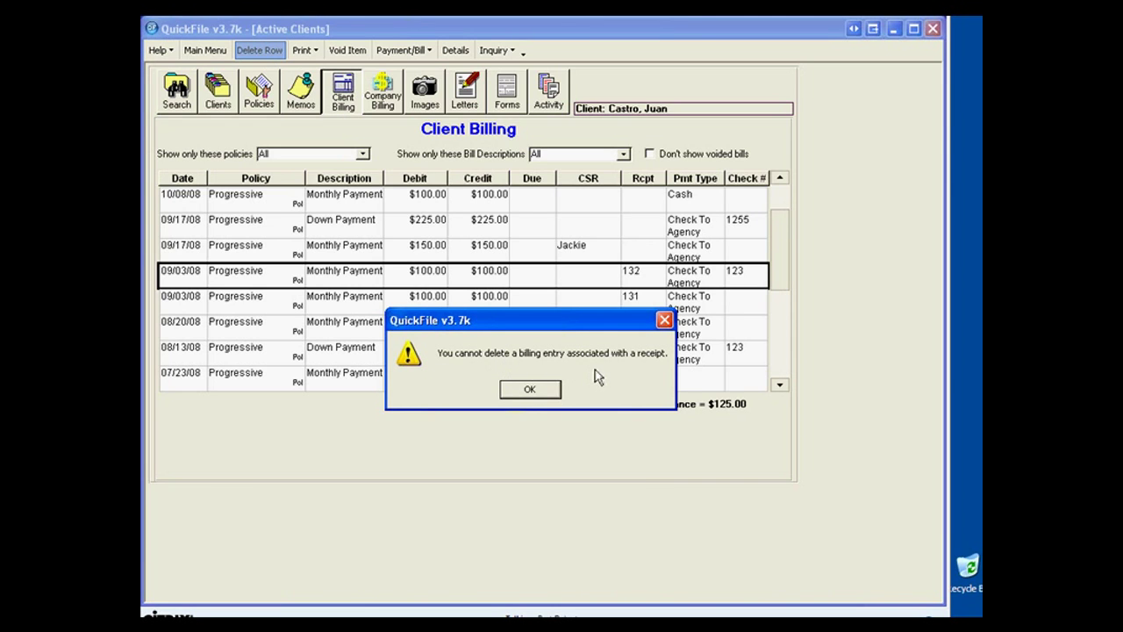
{"action": "left_click", "coordinate": [529, 390]}
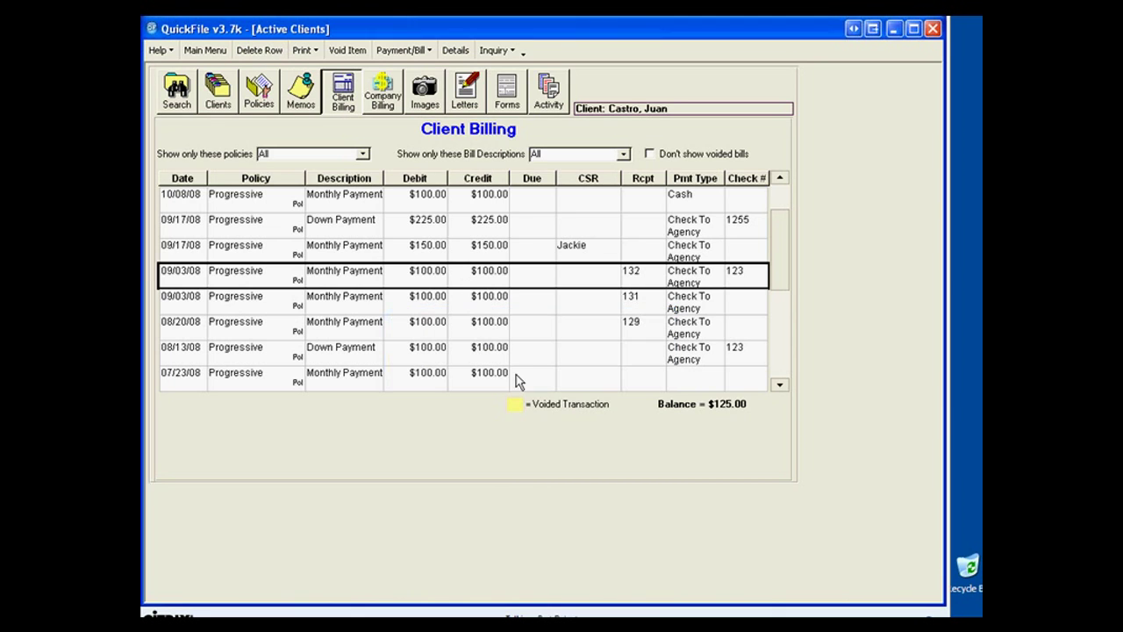
{"action": "left_click", "coordinate": [363, 302]}
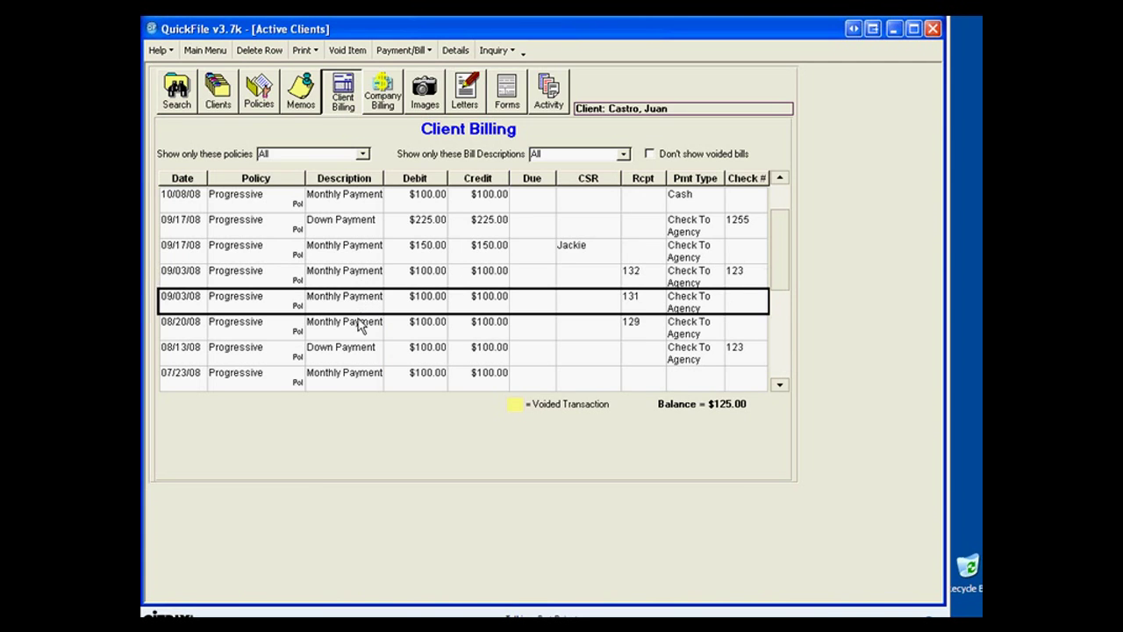
{"action": "left_click", "coordinate": [362, 323]}
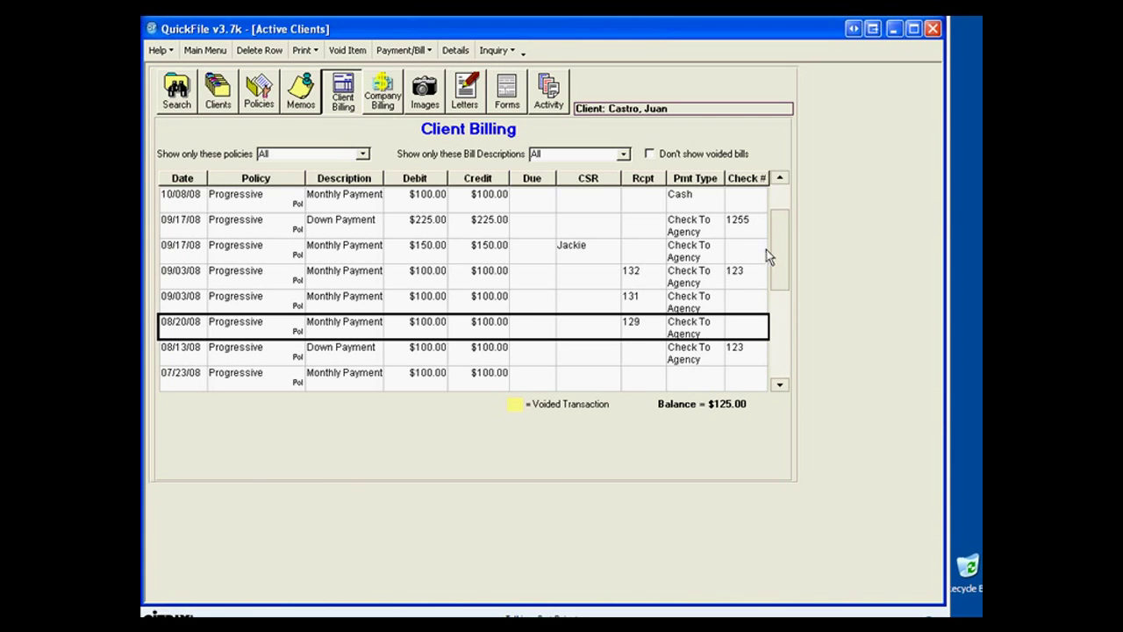
{"action": "left_click_drag", "start_coordinate": [778, 251], "coordinate": [782, 212]}
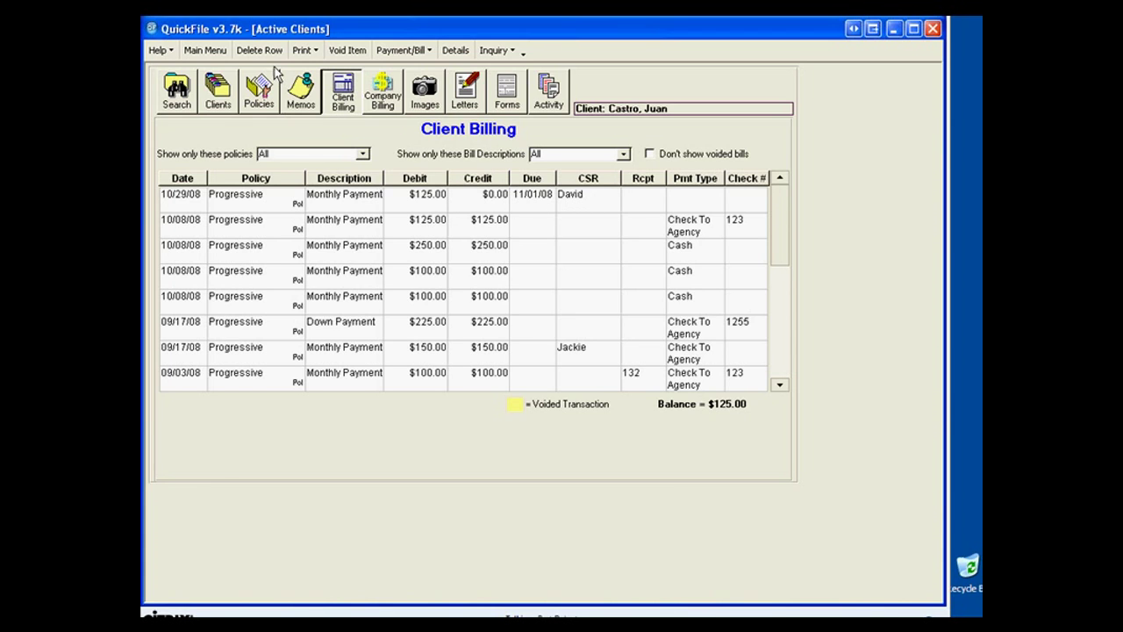
Open the client's Invoice Preview and move it aside to see the billing ledger.
{"action": "left_click", "coordinate": [313, 53]}
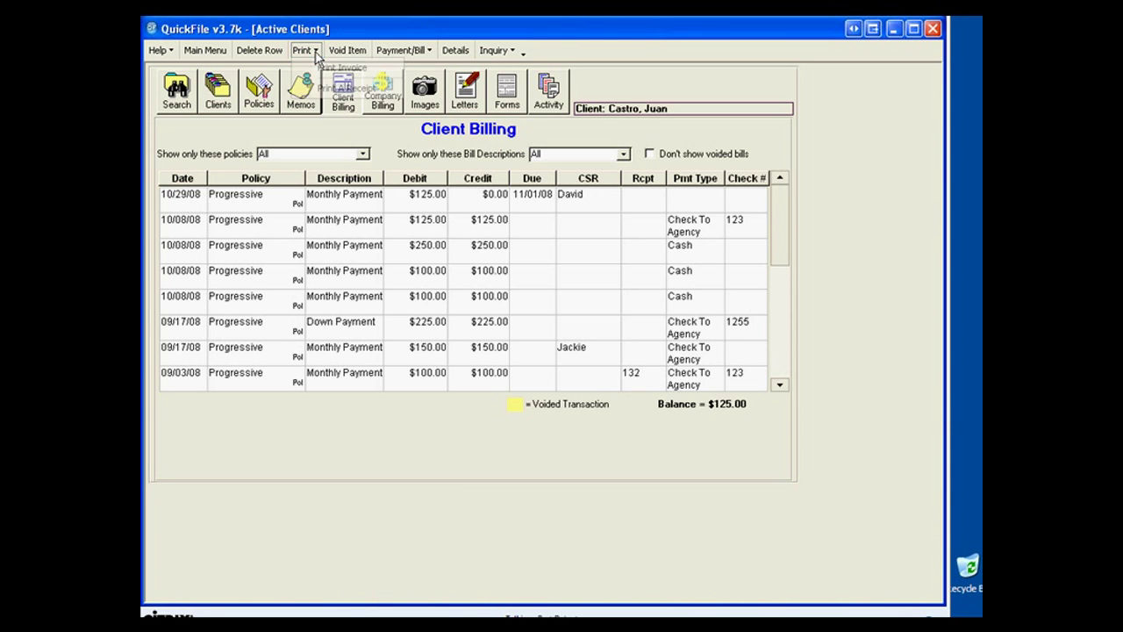
{"action": "left_click", "coordinate": [326, 70]}
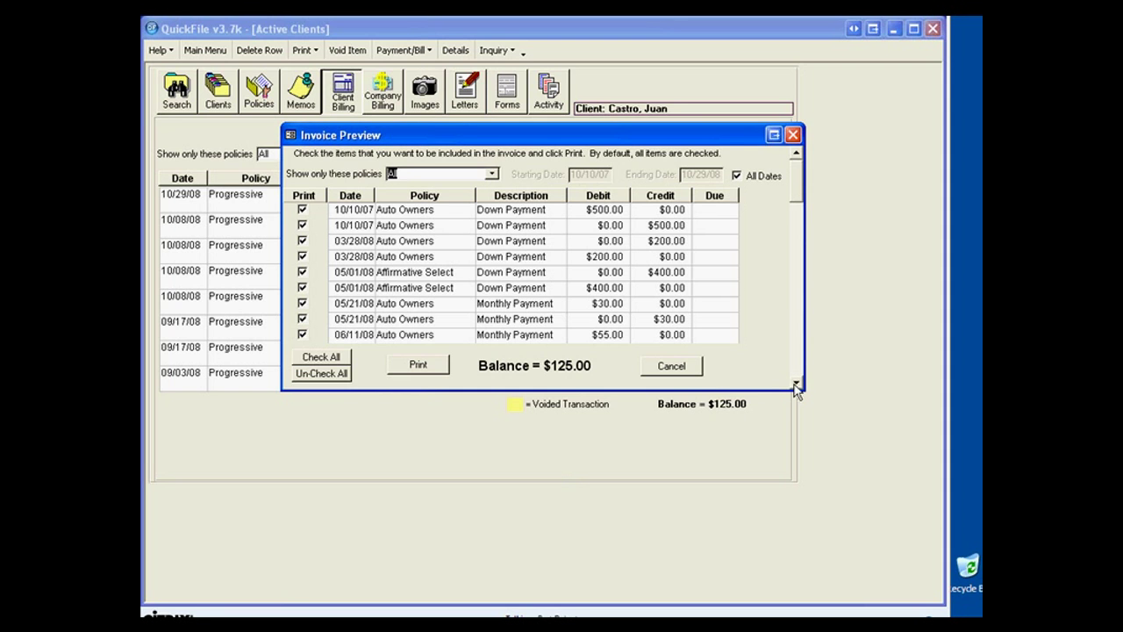
{"action": "left_click", "coordinate": [796, 383]}
{"action": "left_click", "coordinate": [796, 384]}
{"action": "left_click", "coordinate": [797, 384]}
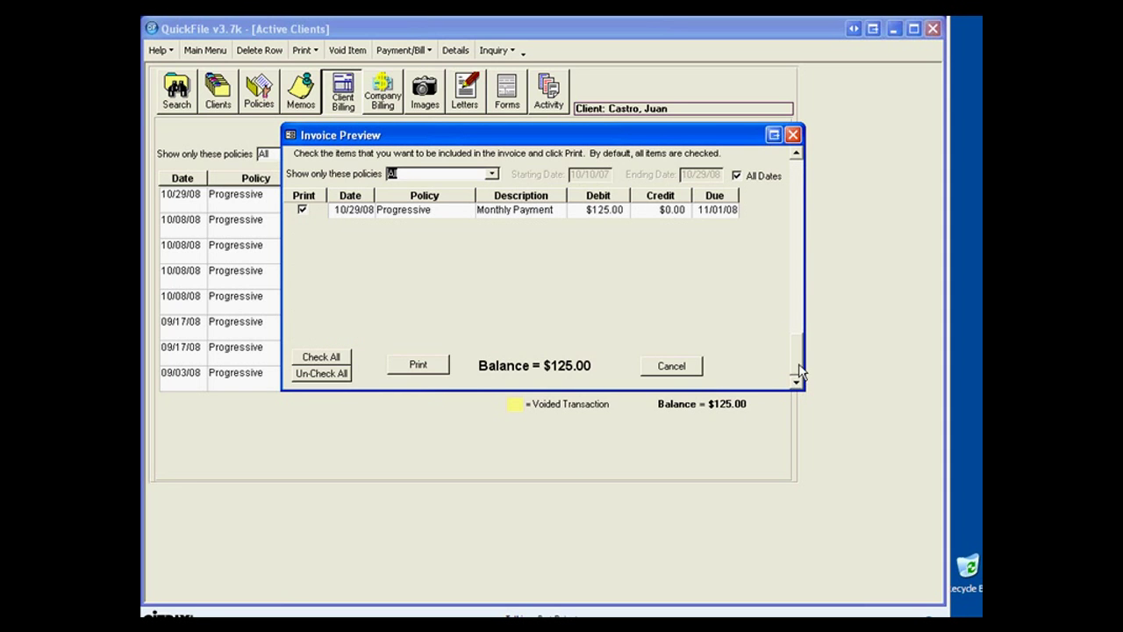
{"action": "left_click_drag", "start_coordinate": [800, 369], "coordinate": [797, 313]}
{"action": "left_click_drag", "start_coordinate": [807, 200], "coordinate": [807, 179]}
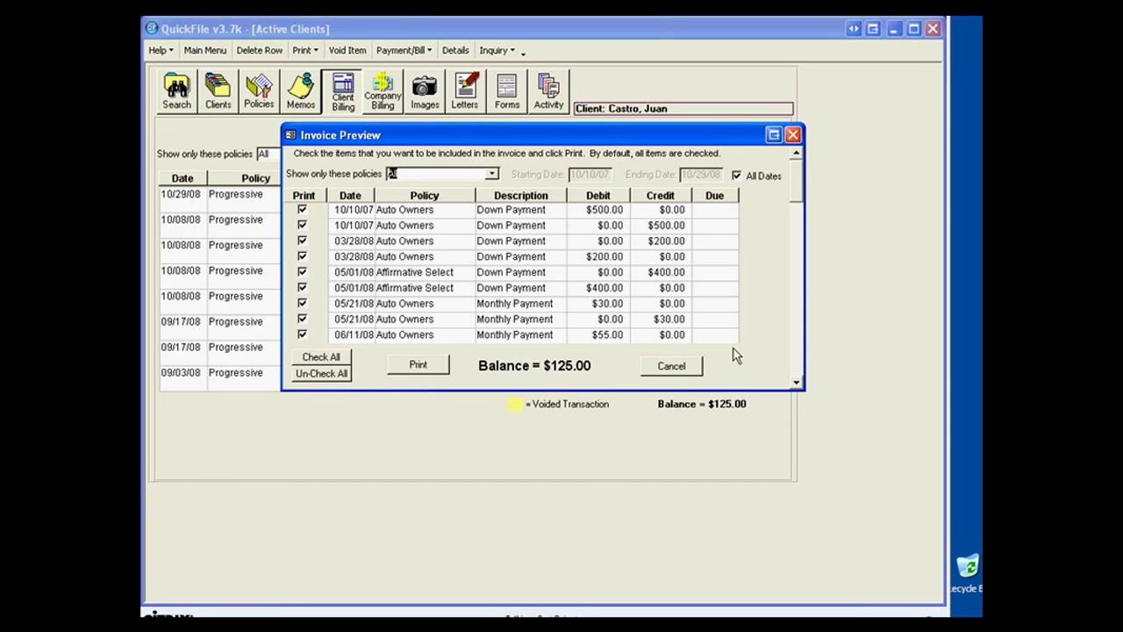
{"action": "mouse_move", "coordinate": [798, 180]}
{"action": "left_mouse_down"}
{"action": "mouse_move", "coordinate": [804, 297]}
{"action": "mouse_move", "coordinate": [792, 358]}
{"action": "mouse_move", "coordinate": [790, 164]}
{"action": "left_mouse_up"}
{"action": "left_click_drag", "start_coordinate": [487, 140], "coordinate": [549, 264]}
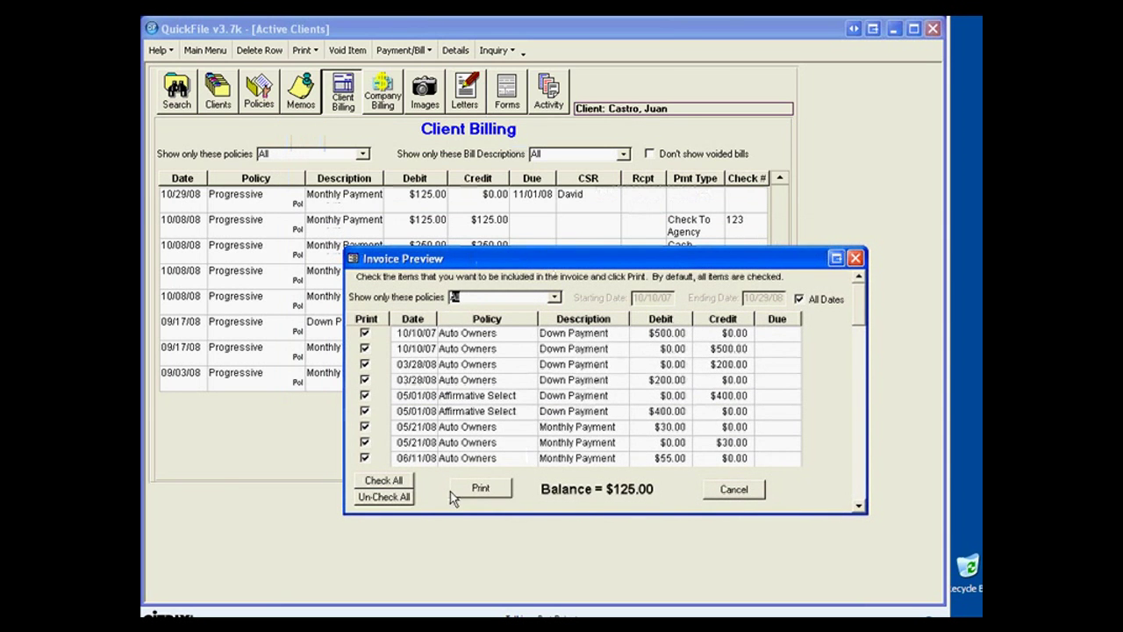
Invoice only the 10/29/08 Progressive $125.00 monthly payment, unchecking every other item.
{"action": "left_click", "coordinate": [380, 497]}
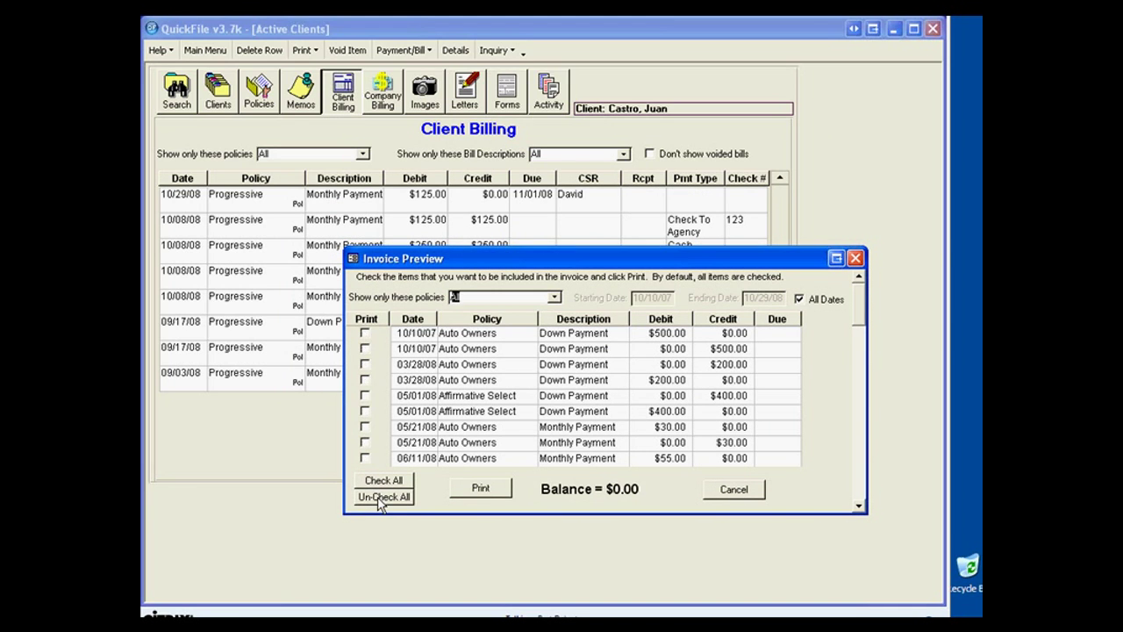
{"action": "left_click", "coordinate": [859, 506]}
{"action": "left_click", "coordinate": [859, 506]}
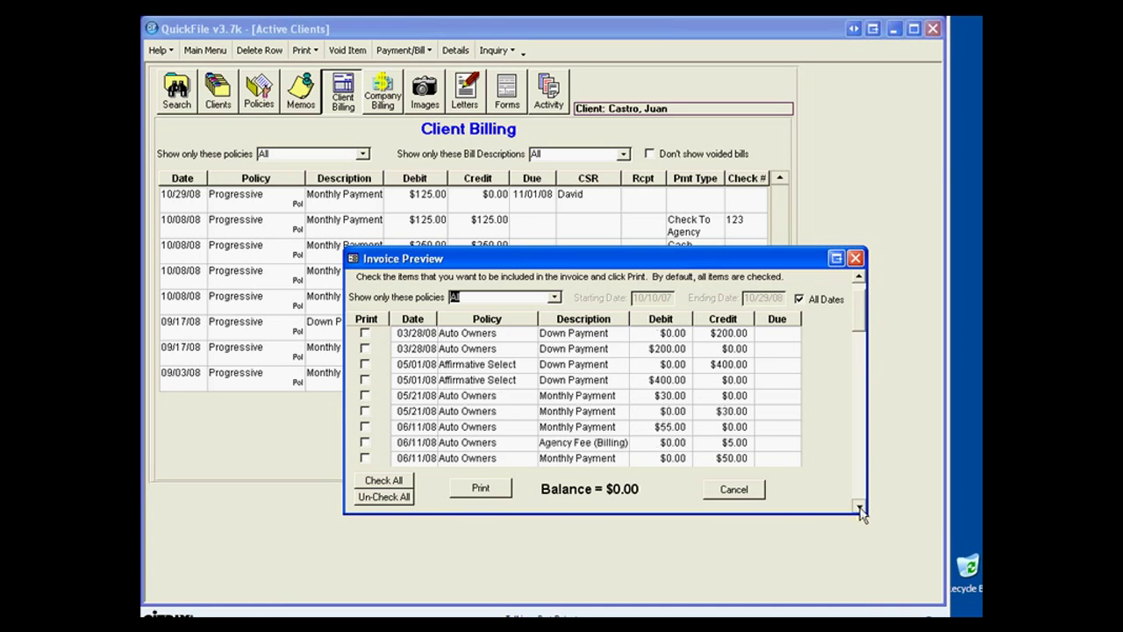
{"action": "left_click", "coordinate": [859, 506]}
{"action": "left_click", "coordinate": [859, 507]}
{"action": "left_click", "coordinate": [859, 506]}
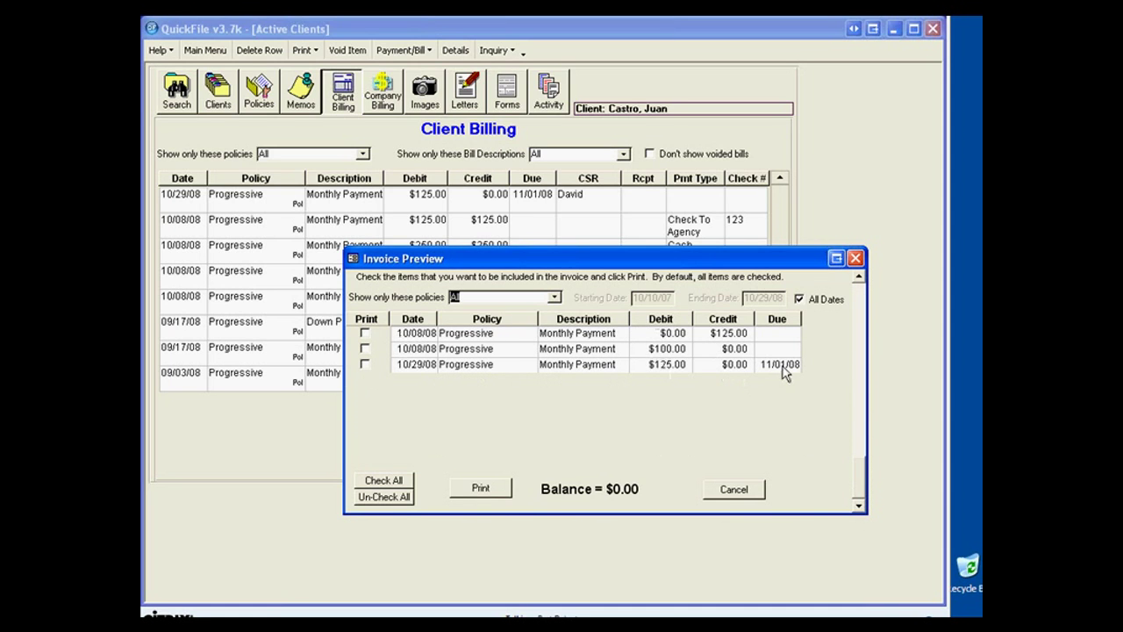
{"action": "left_click", "coordinate": [365, 364]}
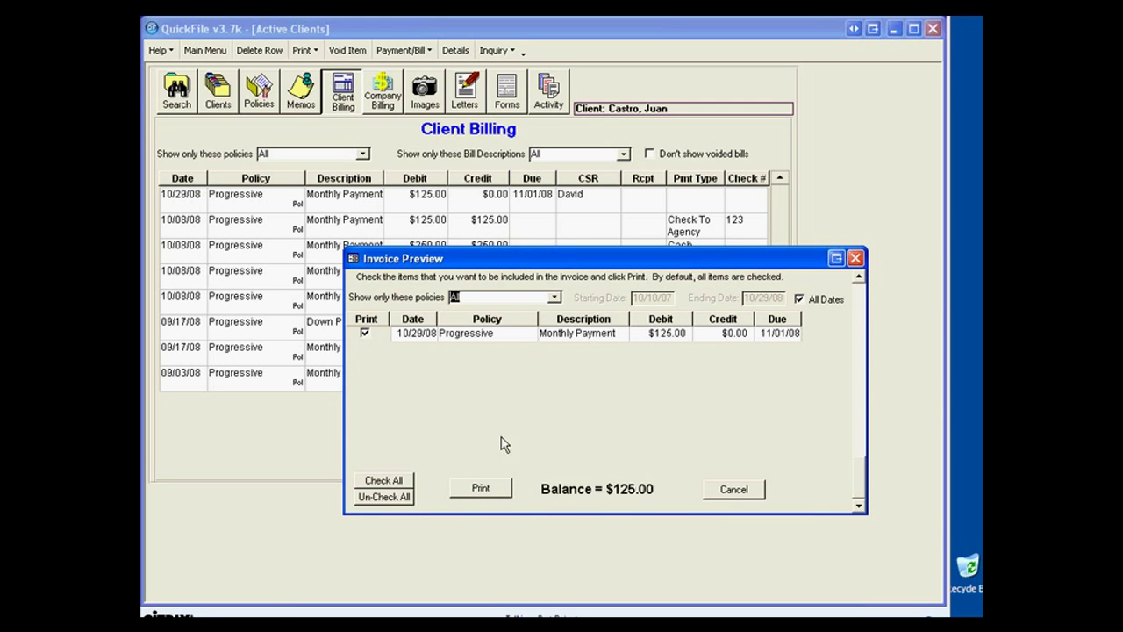
{"action": "left_click", "coordinate": [482, 491]}
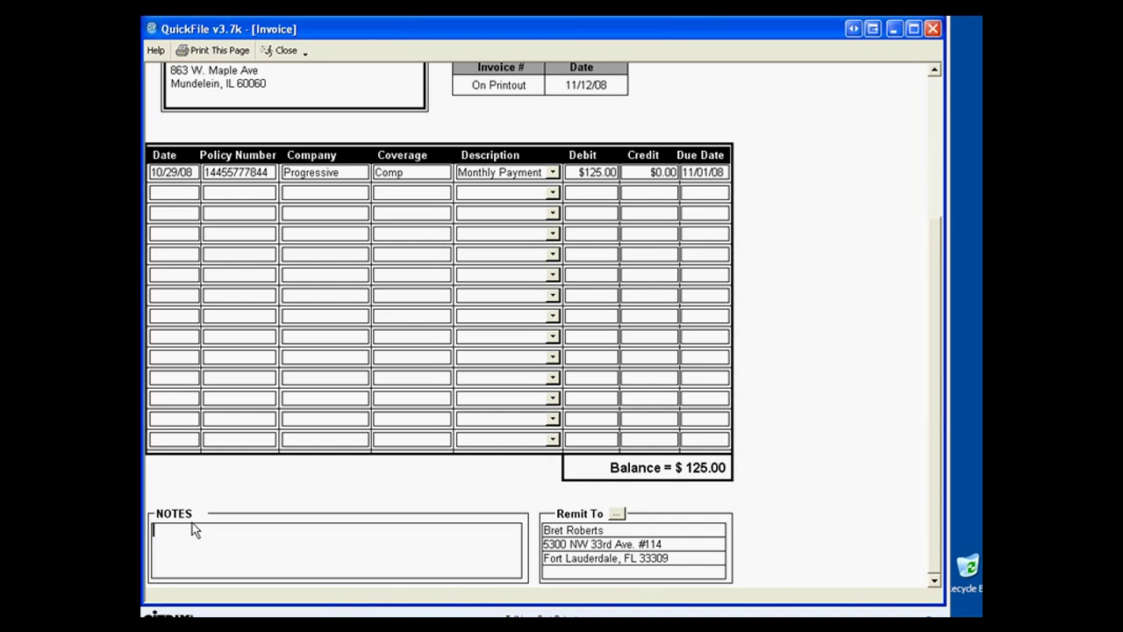
Enter 'Please Remit payment upon receipt!' in the invoice NOTES box.
{"action": "type", "text": "lease remit payment upon receipt!"}
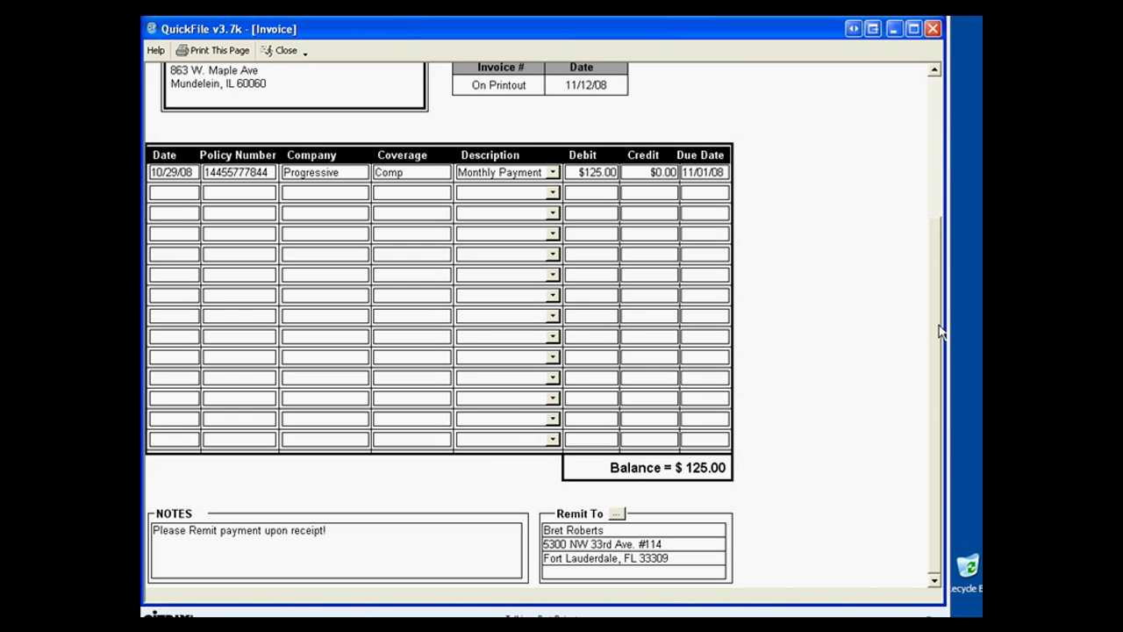
{"action": "left_click_drag", "start_coordinate": [941, 332], "coordinate": [527, 208]}
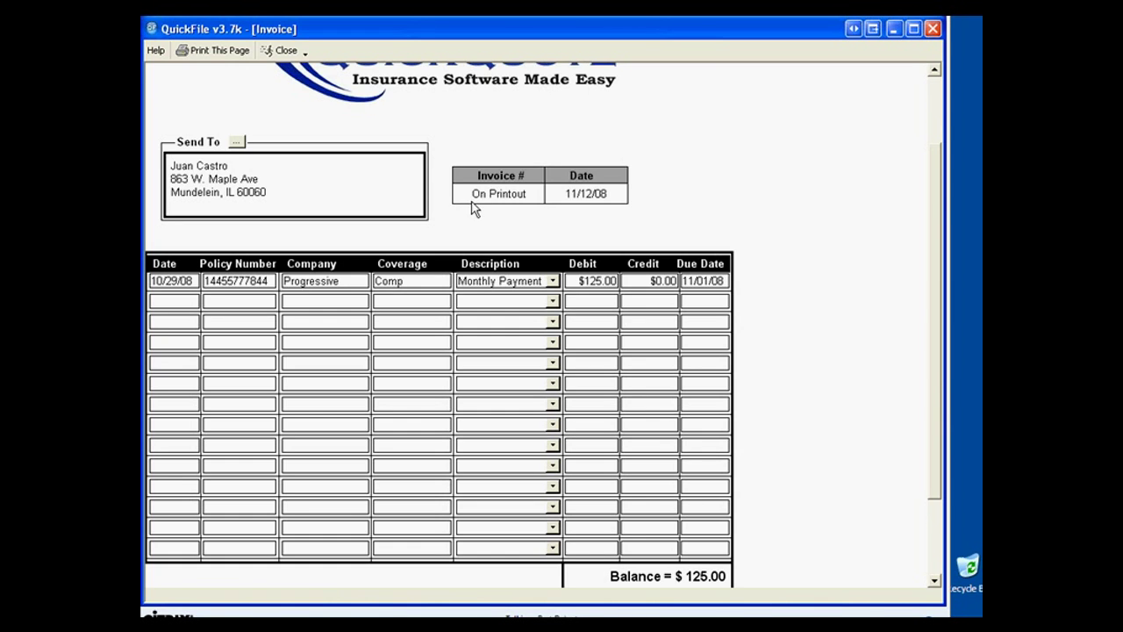
Set the invoice's Send To to lienholder Wachovia Bank, 1 E. Broward Blvd, Fort Lauderdale.
{"action": "left_click", "coordinate": [236, 142]}
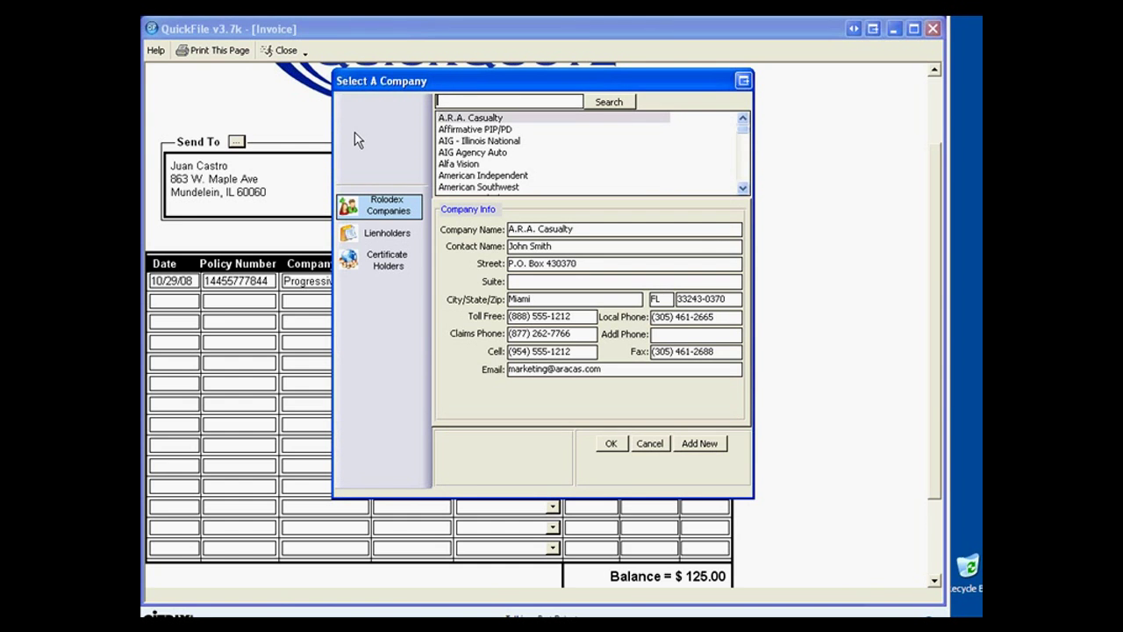
{"action": "left_click", "coordinate": [364, 232]}
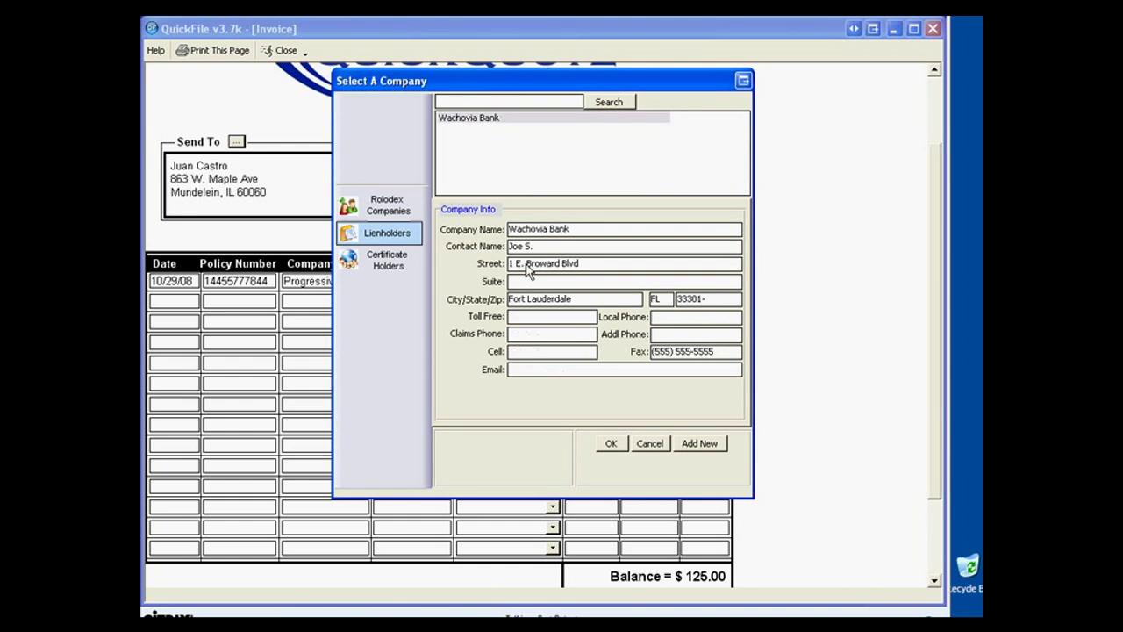
{"action": "left_click", "coordinate": [485, 120]}
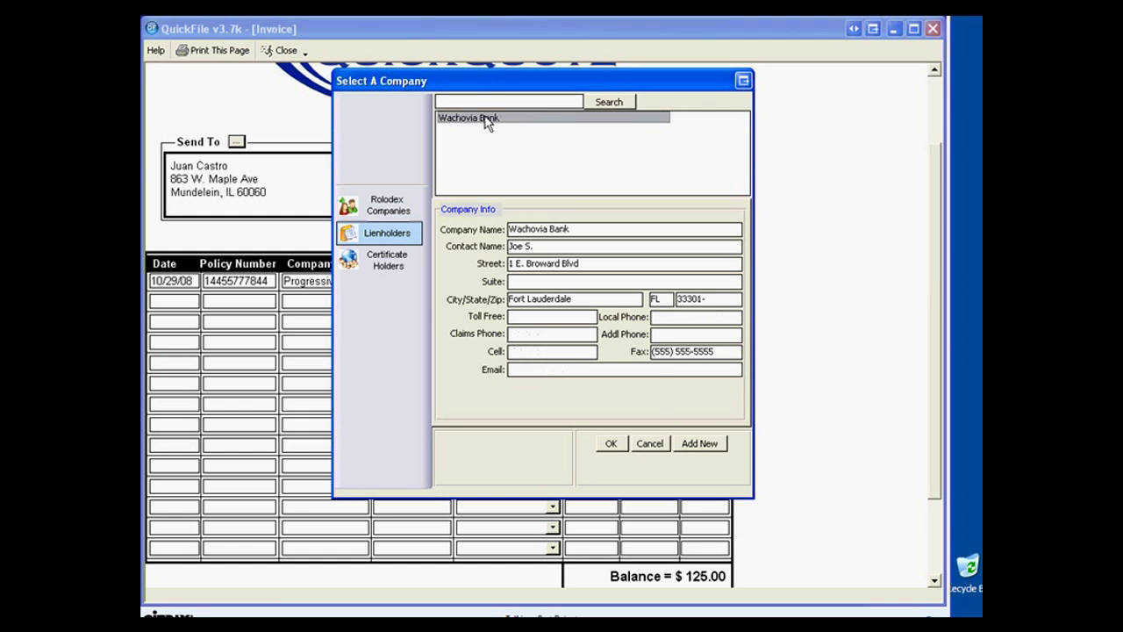
{"action": "left_click", "coordinate": [609, 445]}
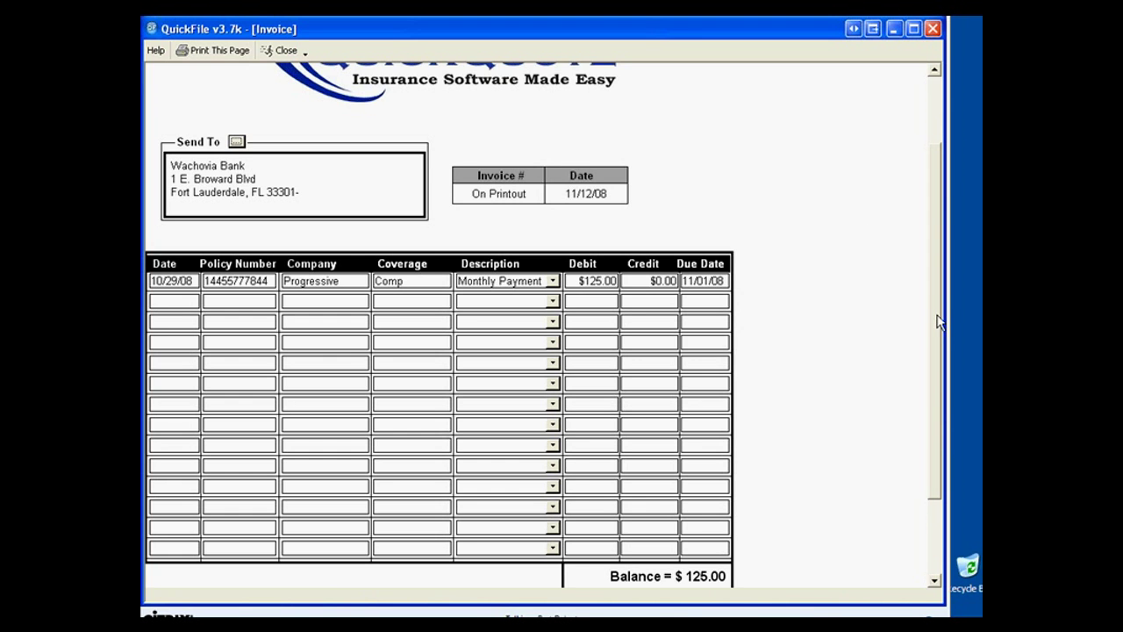
Set the invoice's Remit To company to AIG - Illinois National.
{"action": "scroll", "coordinate": [935, 325], "scroll_direction": "down", "scroll_amount": 3}
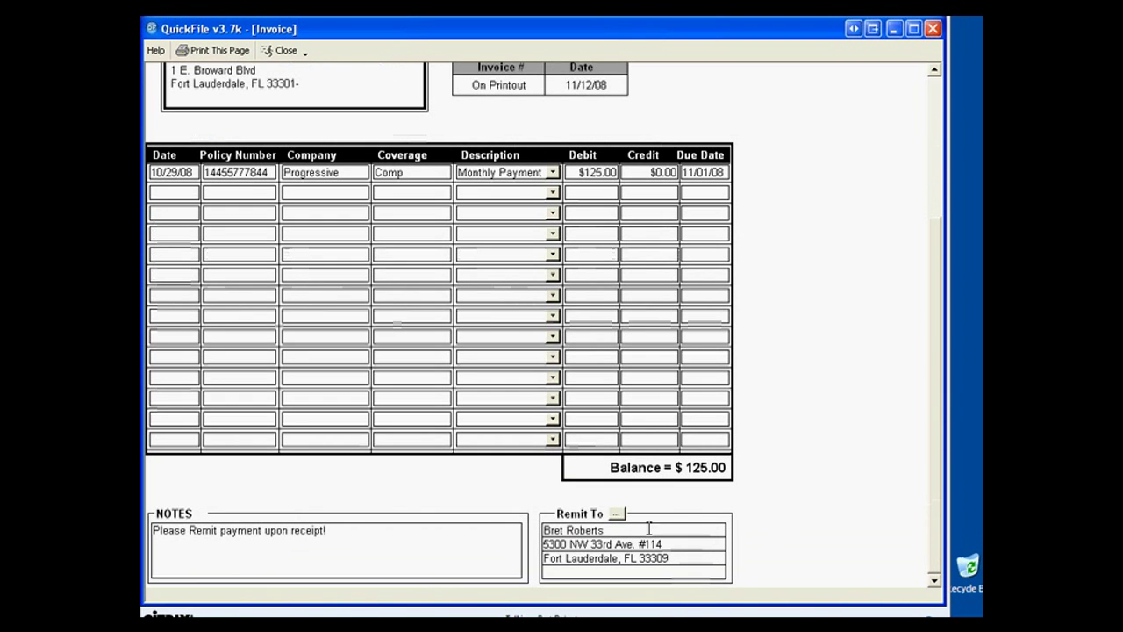
{"action": "left_click", "coordinate": [618, 514]}
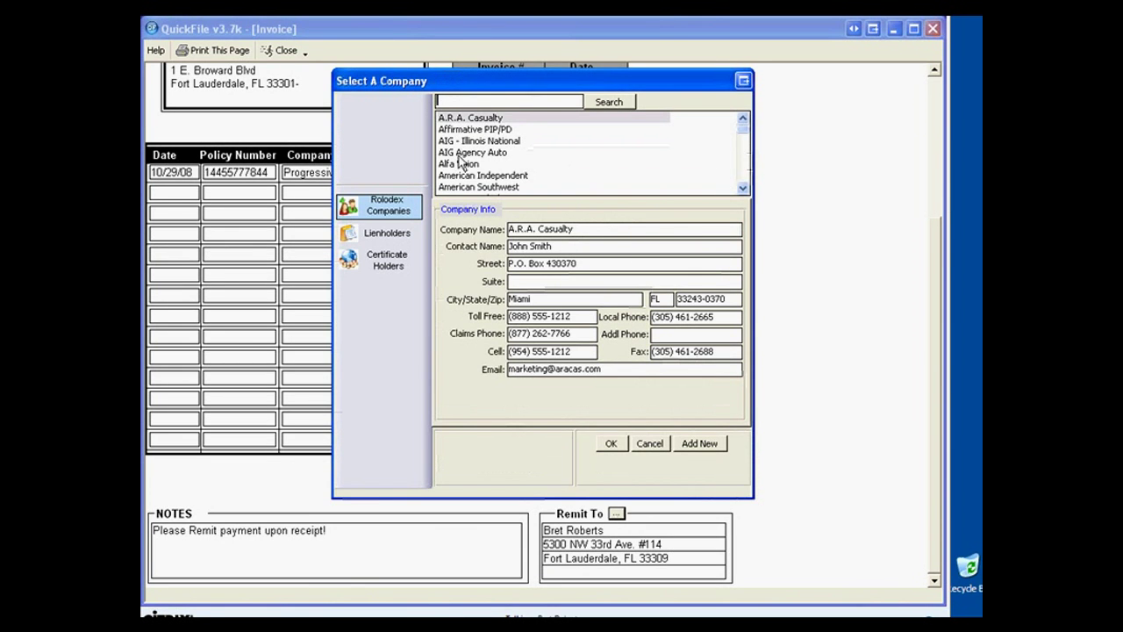
{"action": "left_click", "coordinate": [458, 143]}
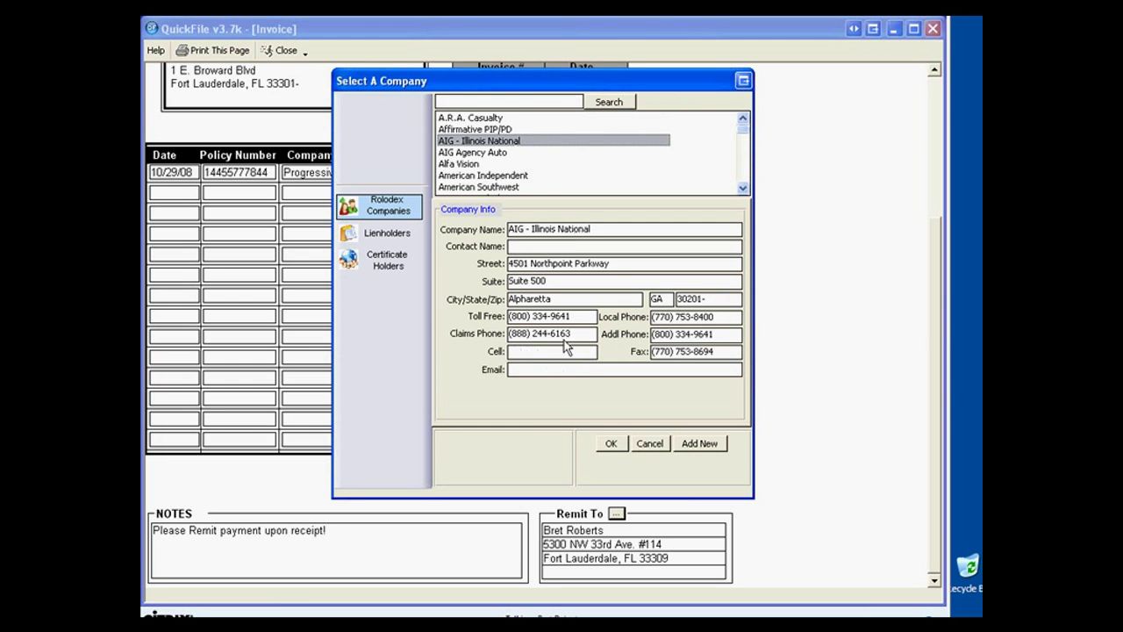
{"action": "left_click", "coordinate": [612, 444]}
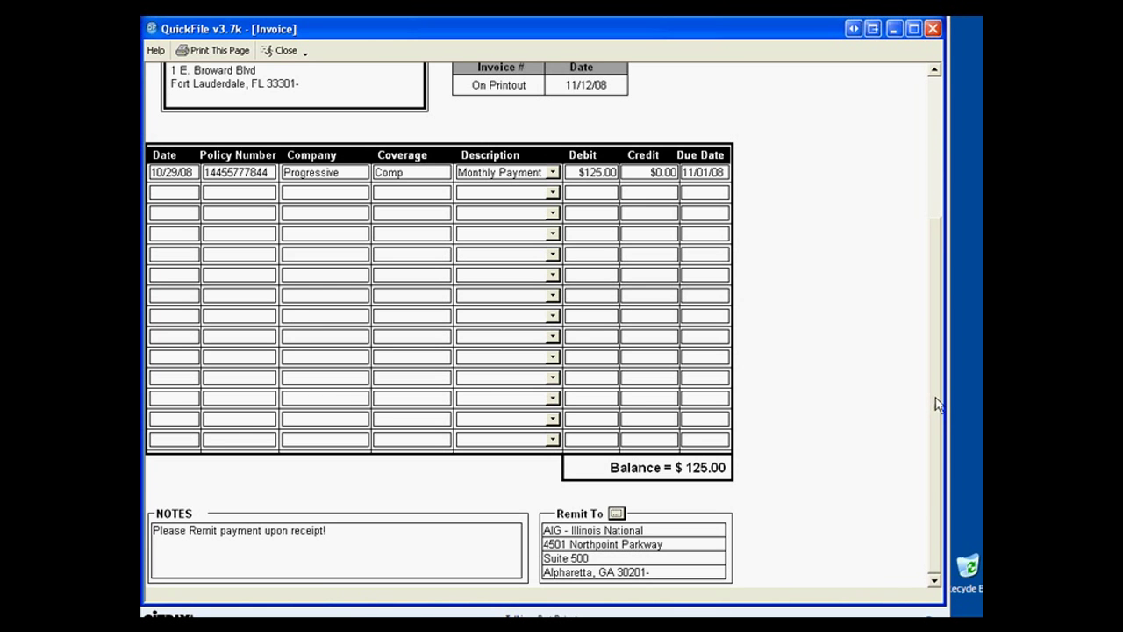
Add a leading 1 to the invoice's policy number and close the invoice.
{"action": "scroll", "coordinate": [937, 404], "scroll_direction": "up", "scroll_amount": 5}
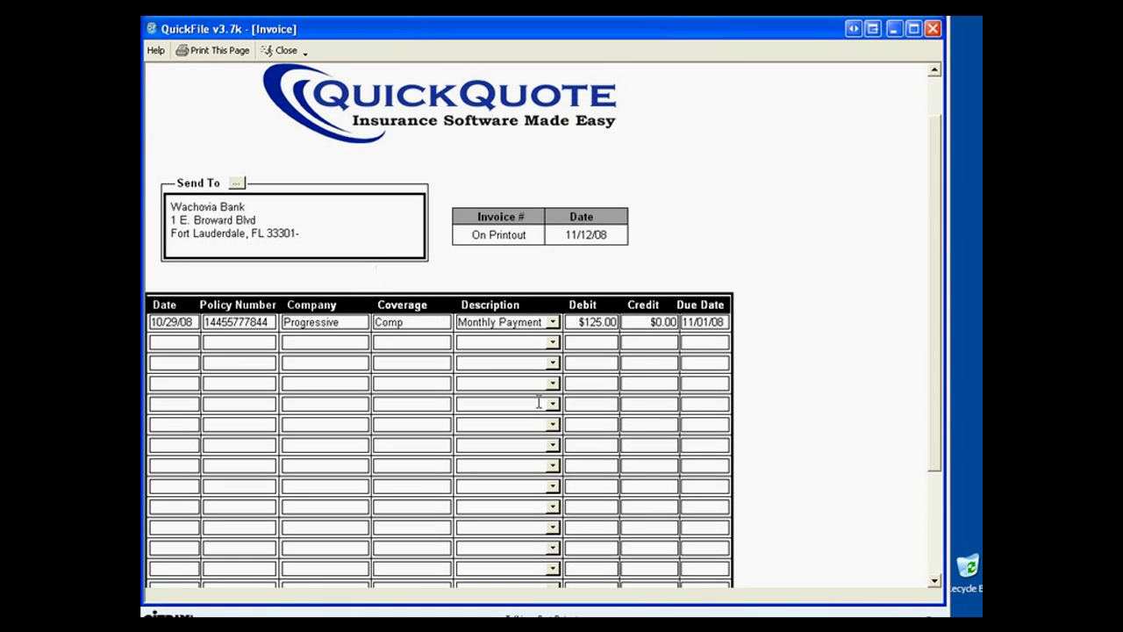
{"action": "scroll", "coordinate": [935, 345], "scroll_direction": "down", "scroll_amount": 3}
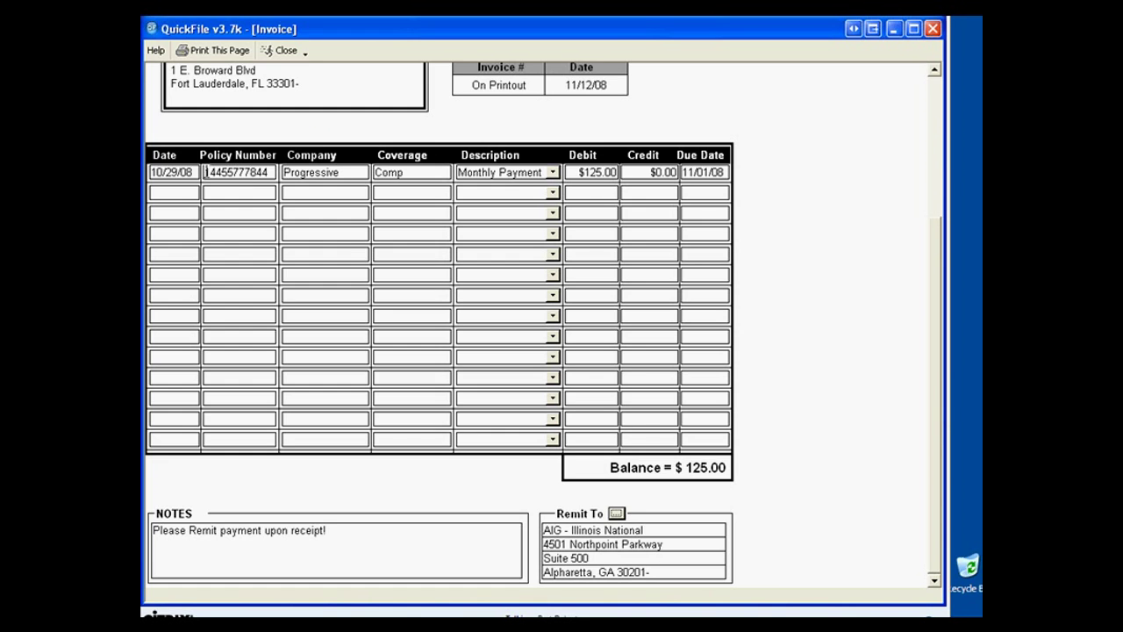
{"action": "left_click", "coordinate": [208, 173]}
{"action": "type", "text": "1"}
{"action": "left_click", "coordinate": [336, 530]}
{"action": "left_click", "coordinate": [279, 50]}
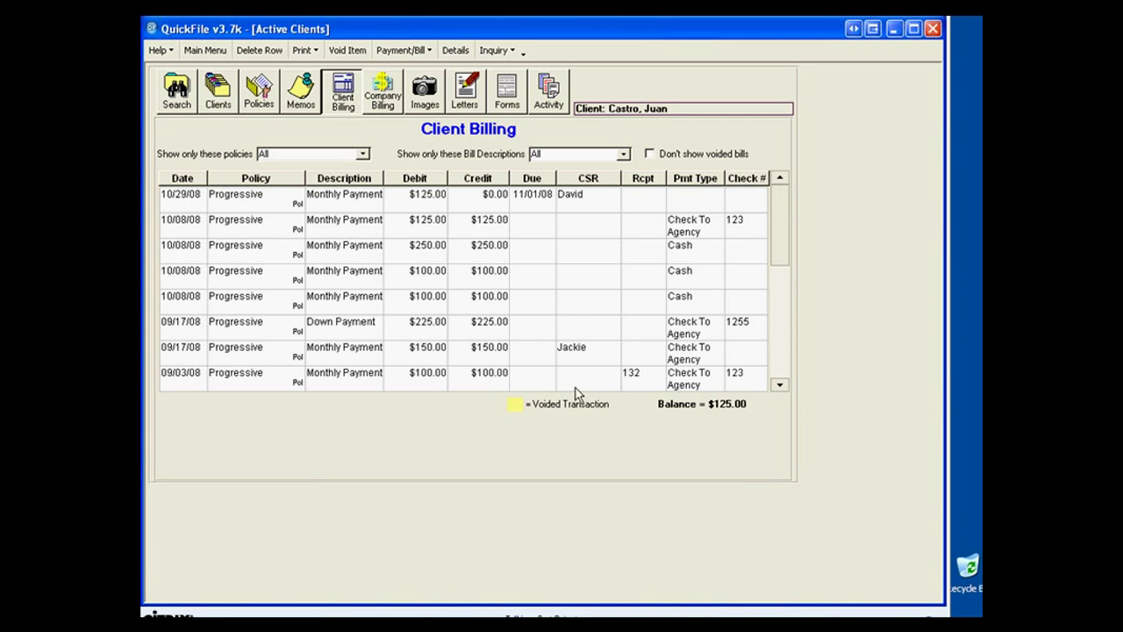
{"action": "left_click", "coordinate": [303, 50]}
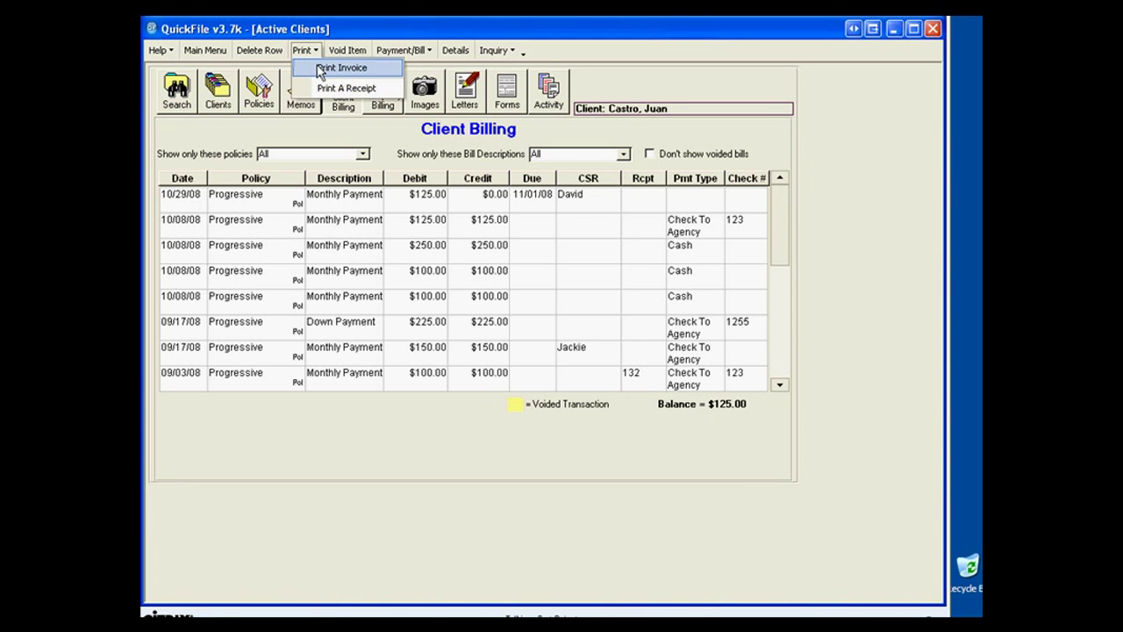
{"action": "left_click", "coordinate": [342, 67]}
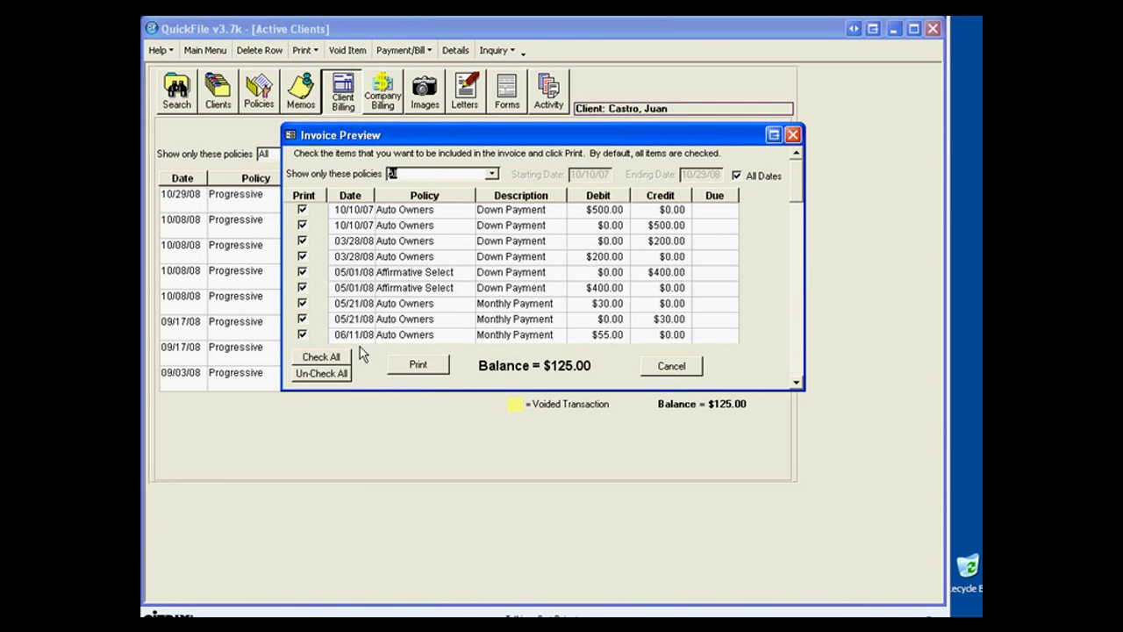
{"action": "left_click", "coordinate": [312, 376]}
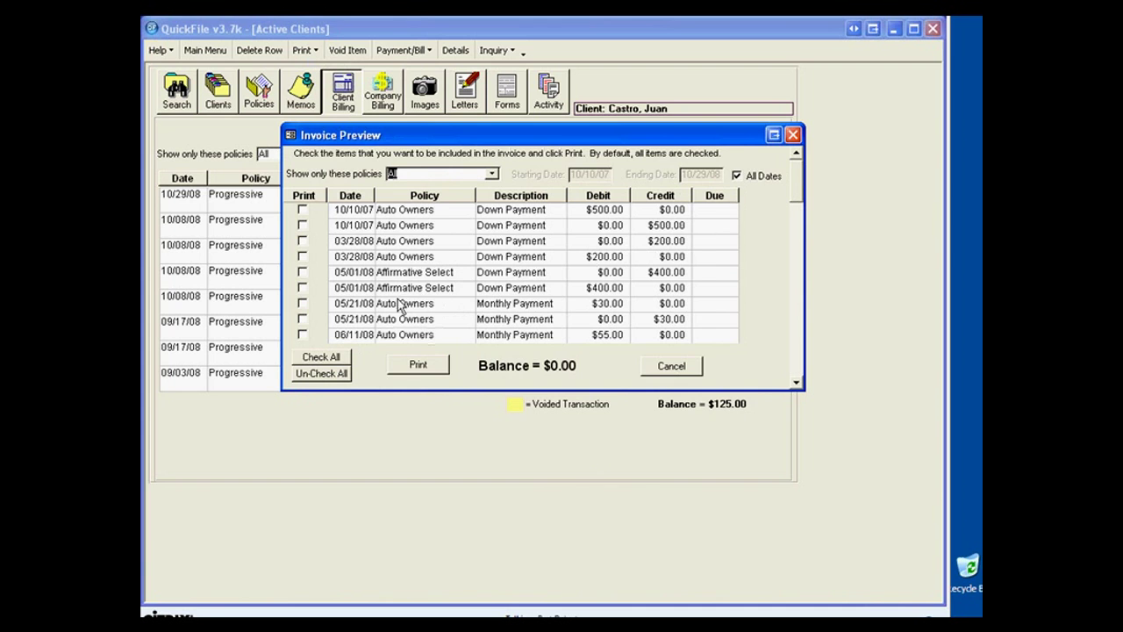
{"action": "left_click", "coordinate": [416, 366]}
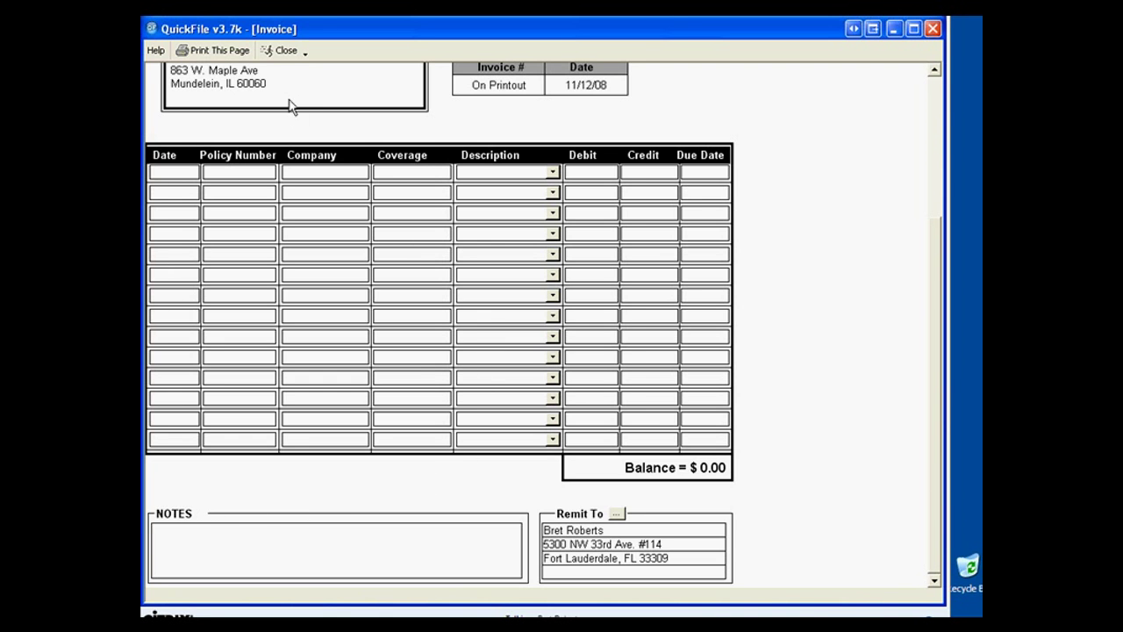
{"action": "left_click", "coordinate": [272, 51]}
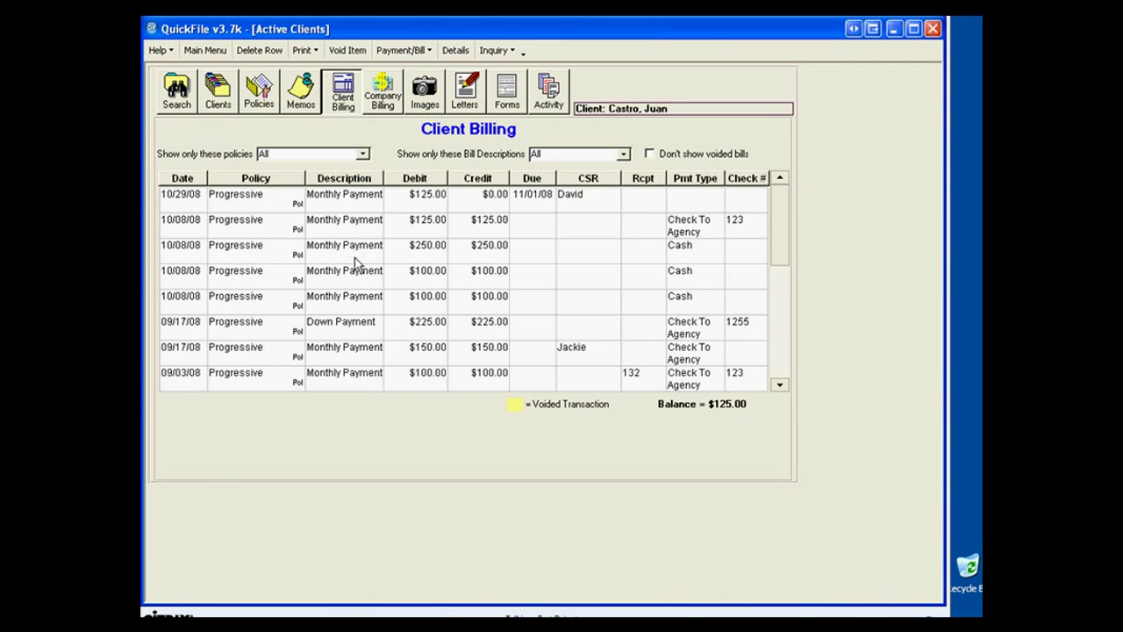
View the Company Billing entries, then list the client's 15 attached images.
{"action": "left_click", "coordinate": [384, 97]}
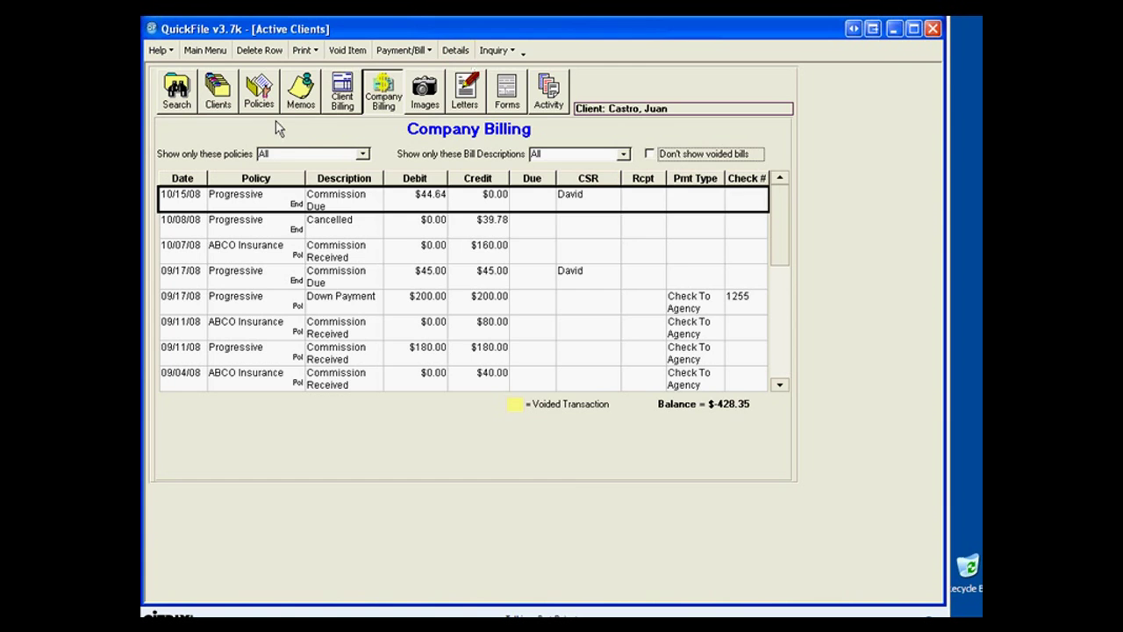
{"action": "left_click", "coordinate": [434, 81]}
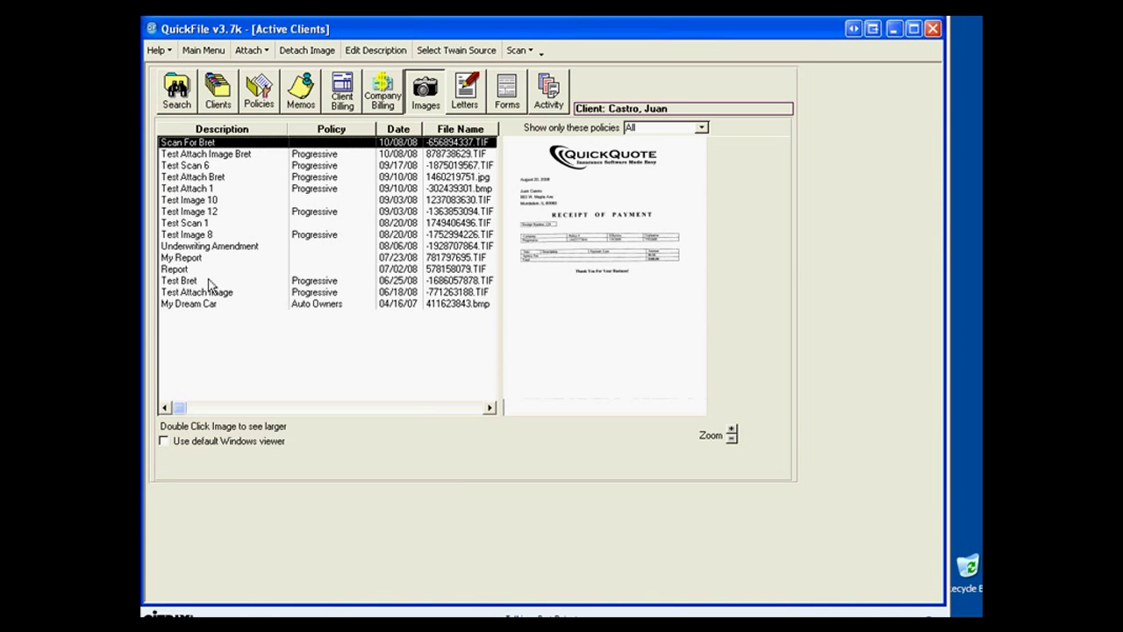
Detach the 10/08/08 Scan For Bret image, answering Yes to 'Are You Sure?'.
{"action": "left_click", "coordinate": [264, 55]}
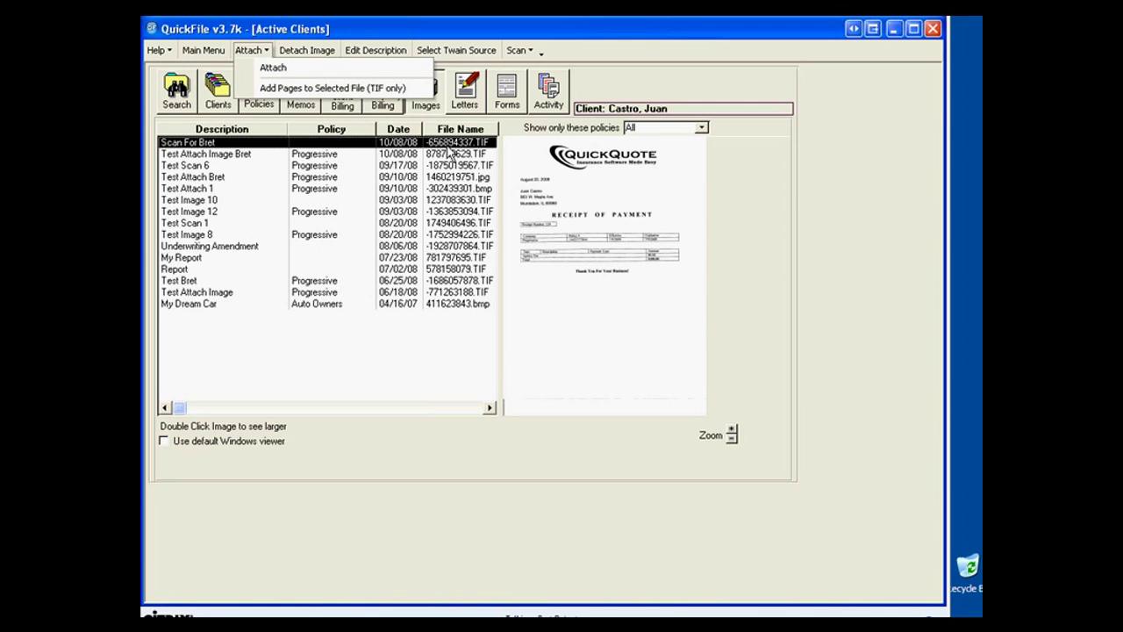
{"action": "left_click", "coordinate": [309, 68]}
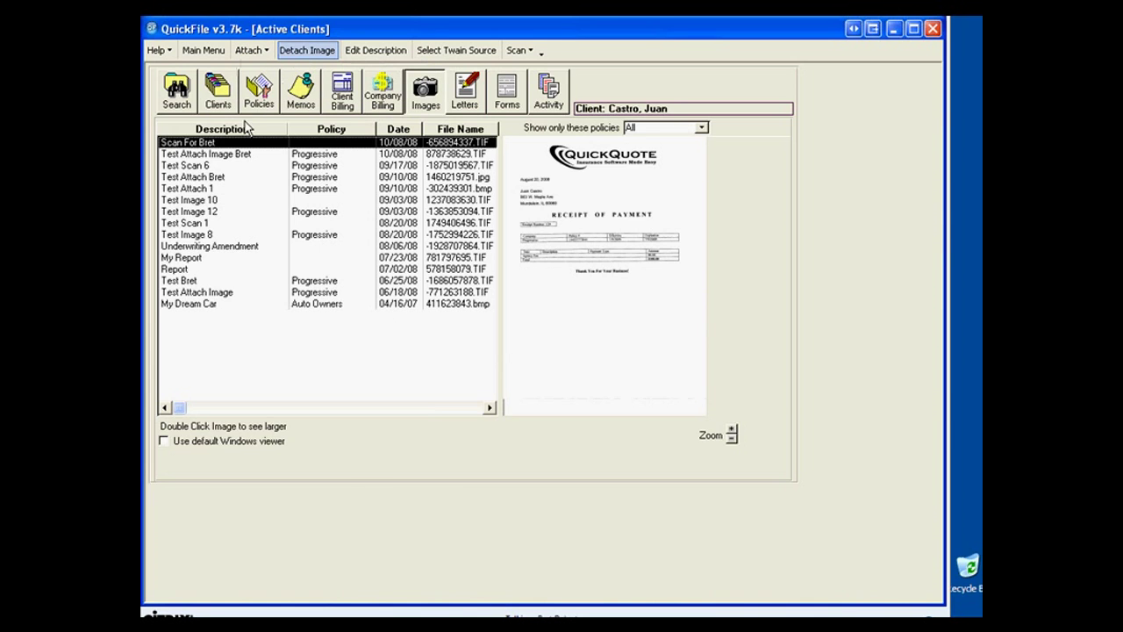
{"action": "left_click", "coordinate": [303, 50]}
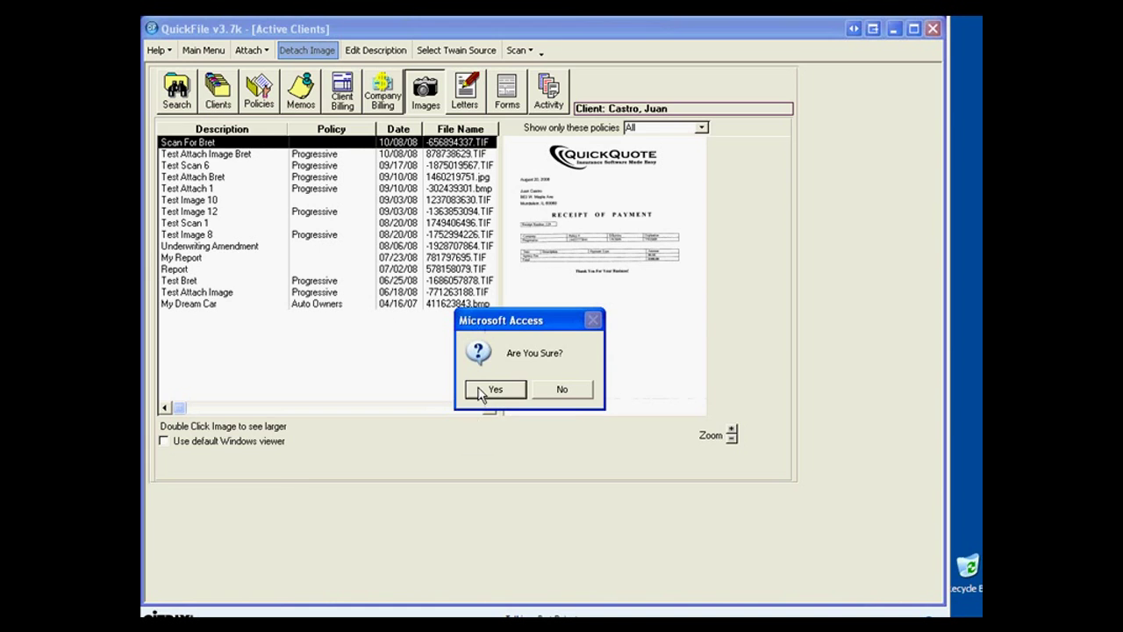
{"action": "left_click", "coordinate": [483, 392]}
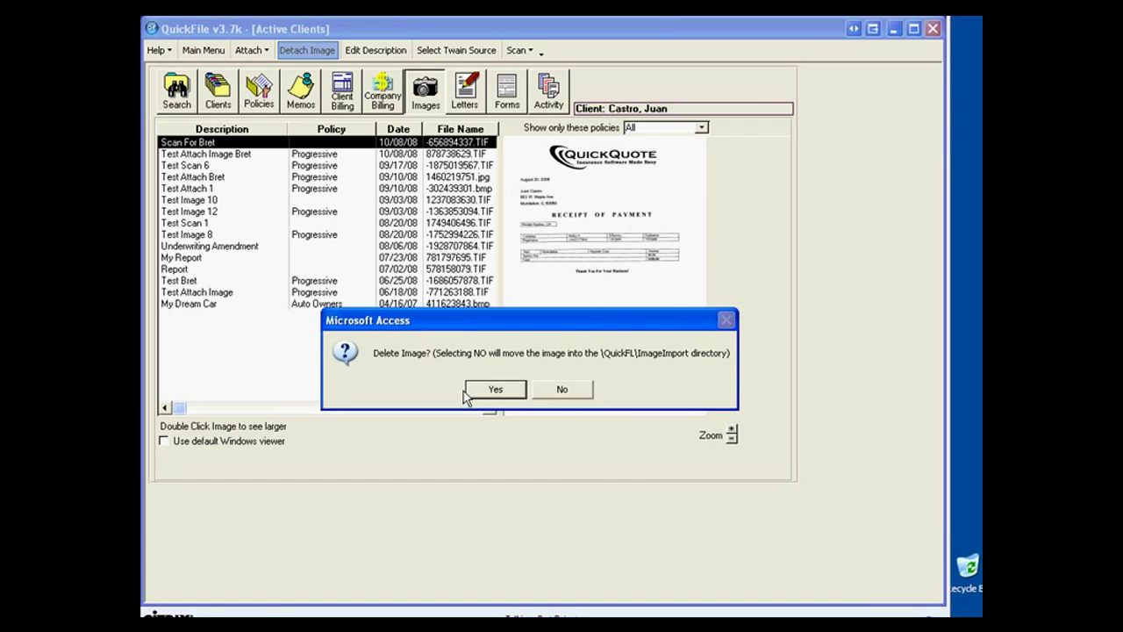
Keep the scanned image instead of deleting it, then load the second client's record from search.
{"action": "left_click", "coordinate": [559, 389]}
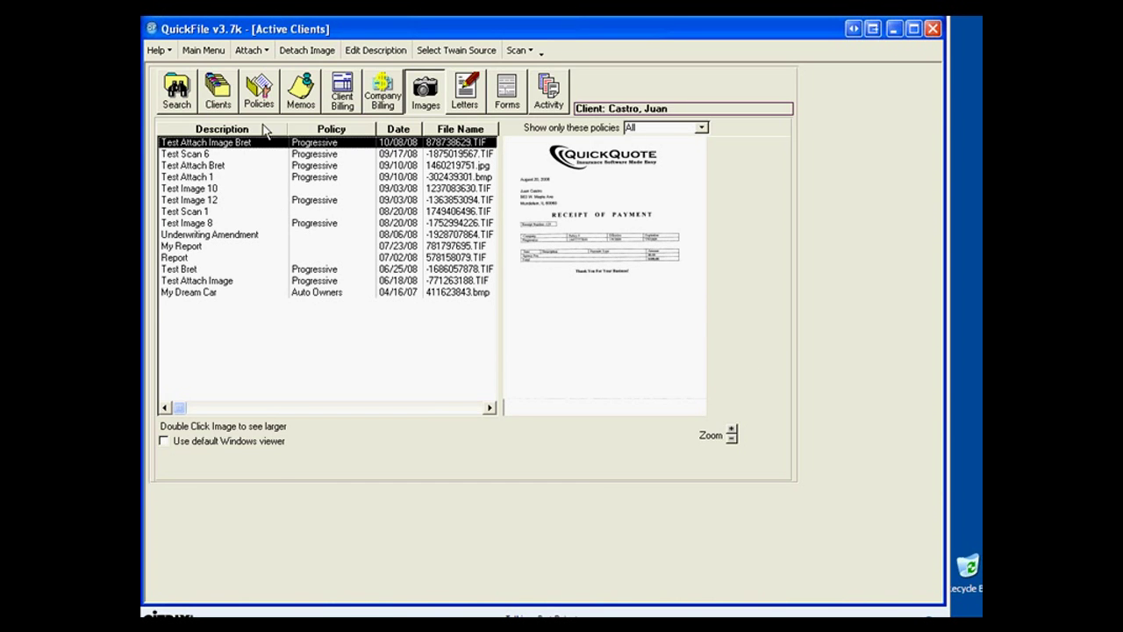
{"action": "left_click", "coordinate": [189, 86]}
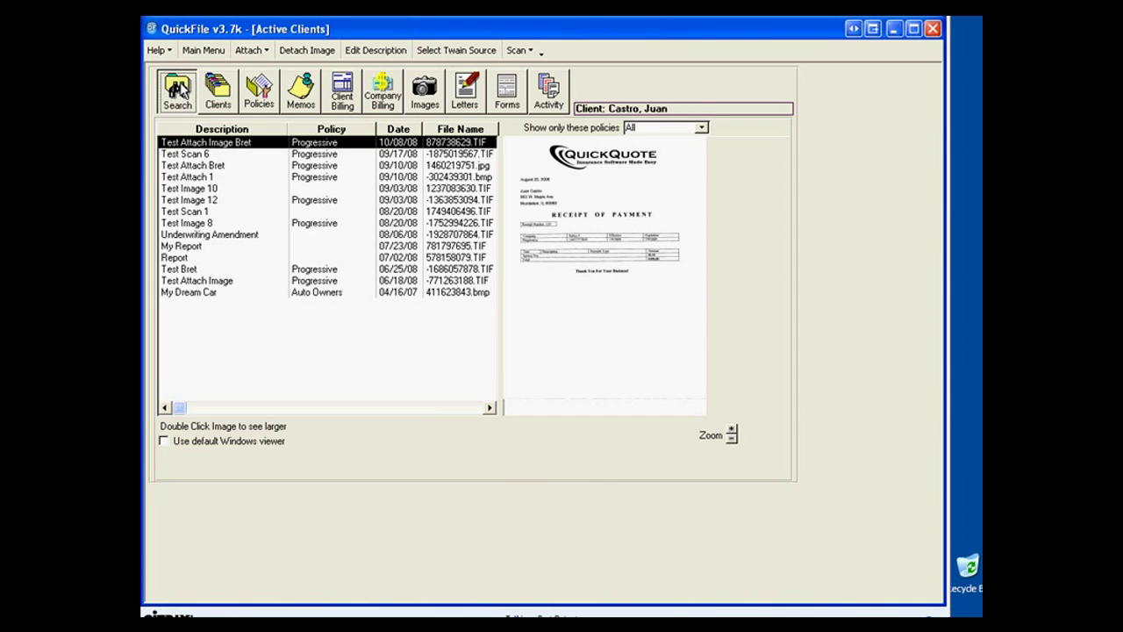
{"action": "left_click", "coordinate": [207, 220]}
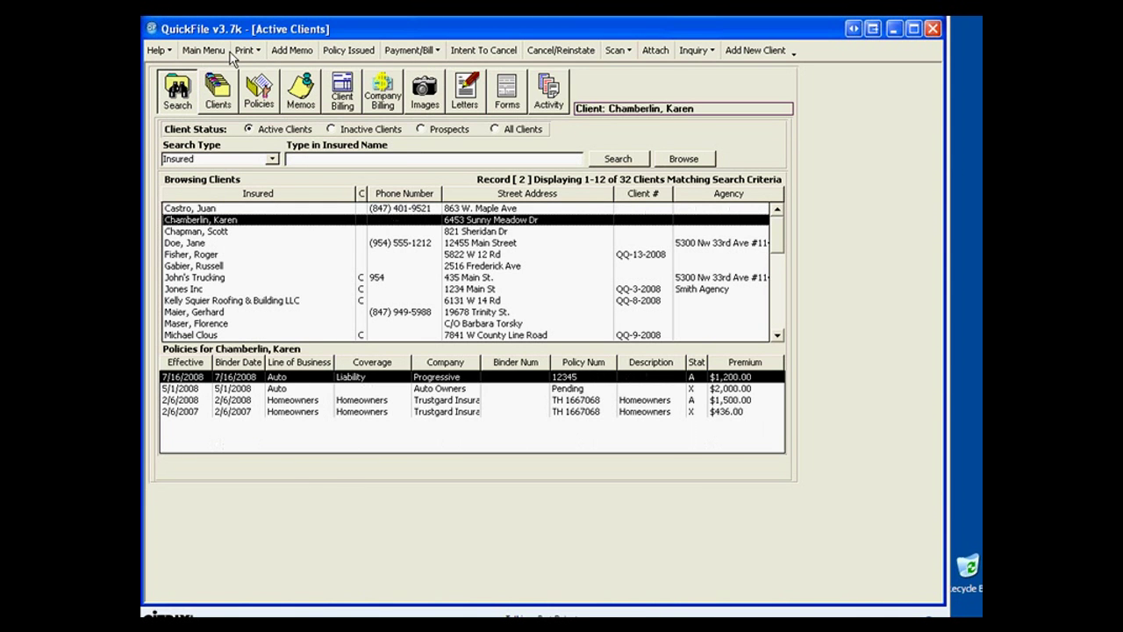
Attach -656894337.TIF with description 'New Image', linked to the Progressive liability policy.
{"action": "left_click", "coordinate": [425, 100]}
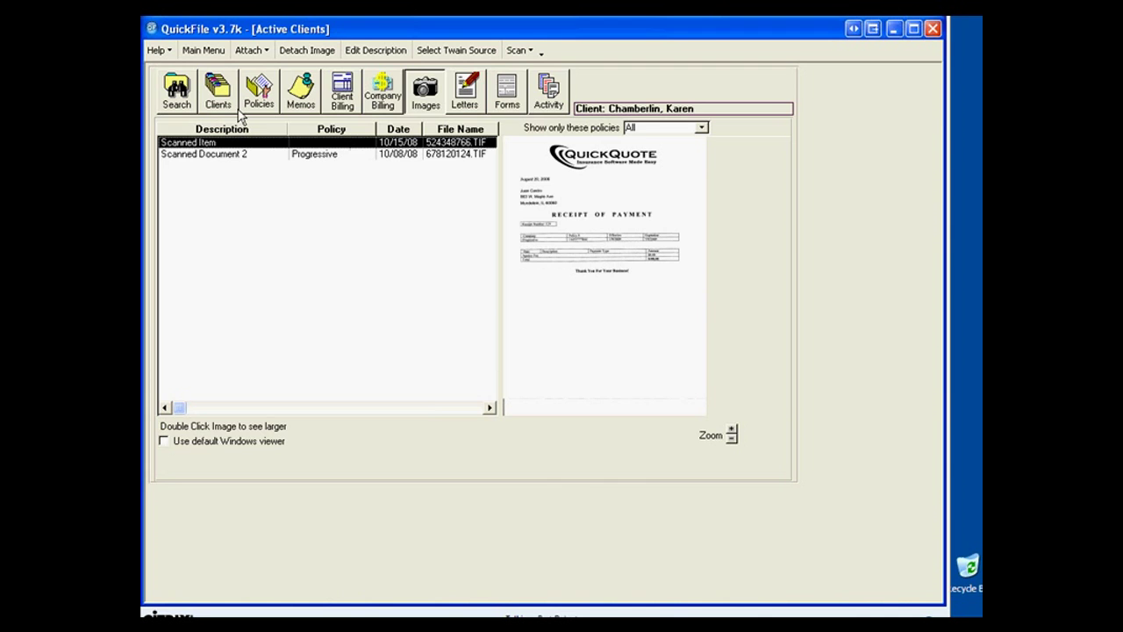
{"action": "left_click", "coordinate": [262, 54]}
{"action": "left_click", "coordinate": [264, 67]}
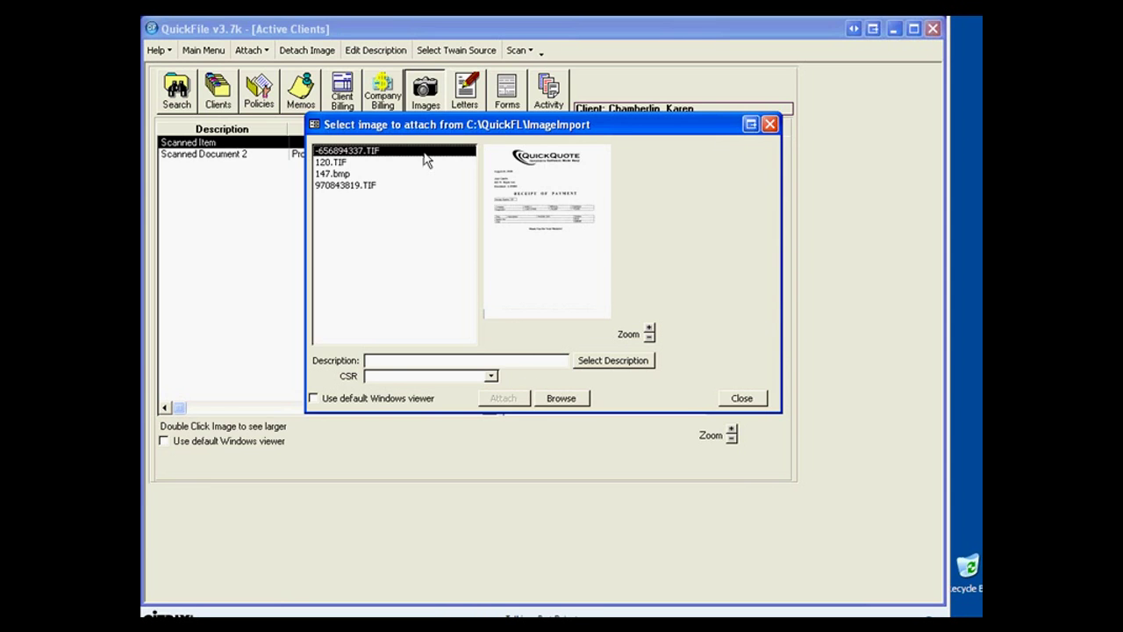
{"action": "left_click", "coordinate": [383, 358]}
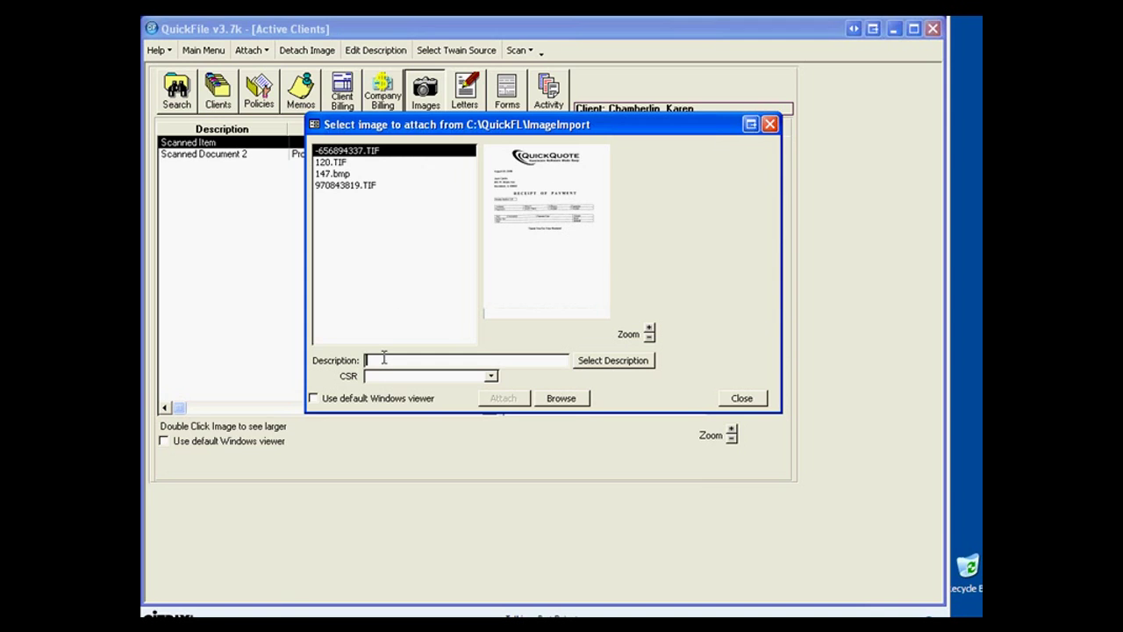
{"action": "type", "text": "New Imagew"}
{"action": "key", "text": "BackSpace"}
{"action": "left_click", "coordinate": [503, 399]}
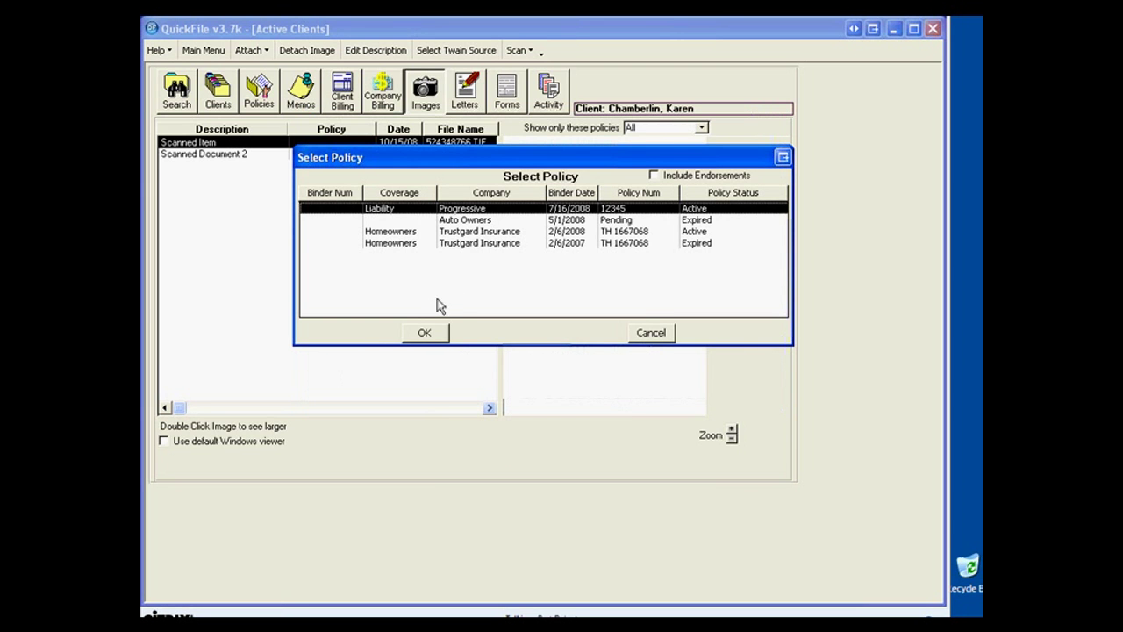
{"action": "left_click", "coordinate": [422, 333]}
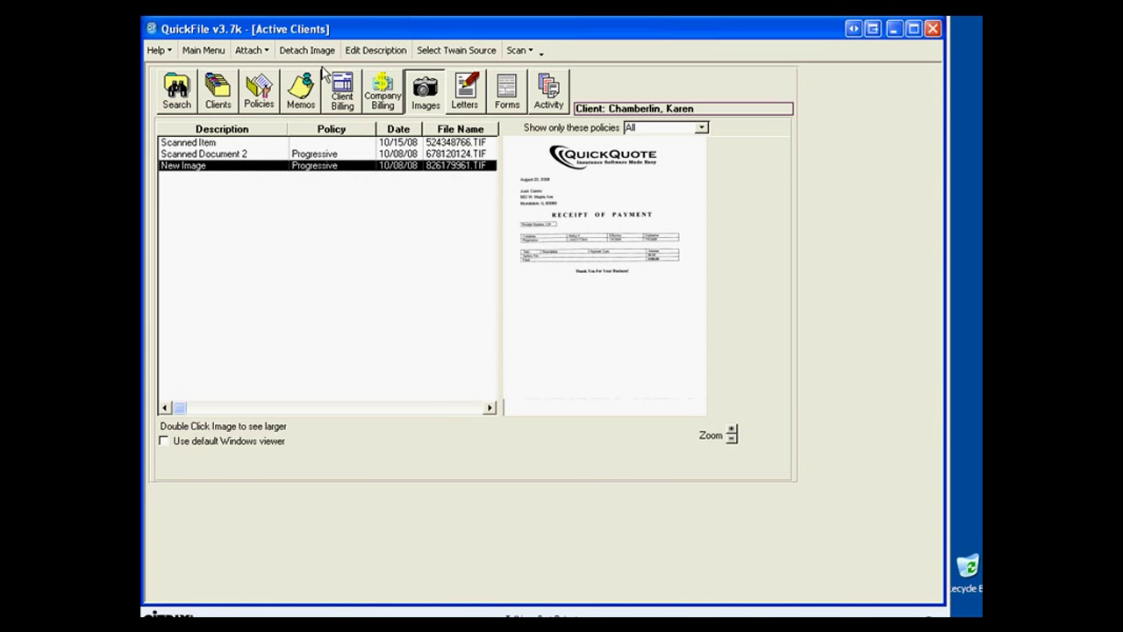
Rename the New Image attachment to 'Reciept of Payment'.
{"action": "left_click", "coordinate": [372, 49]}
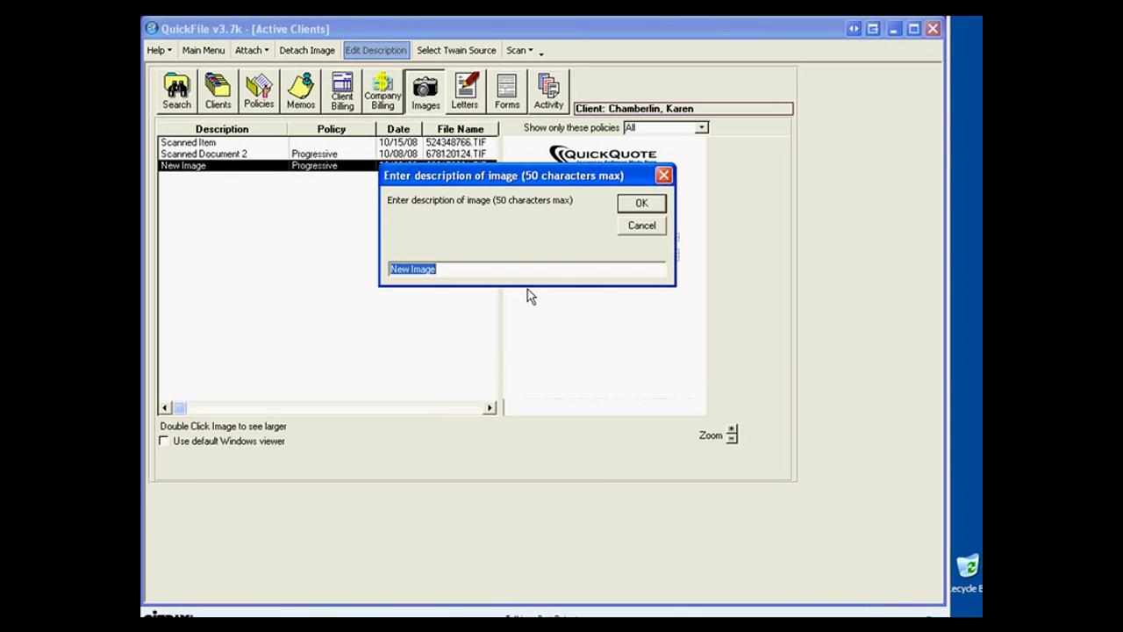
{"action": "type", "text": "Reciept of Payment"}
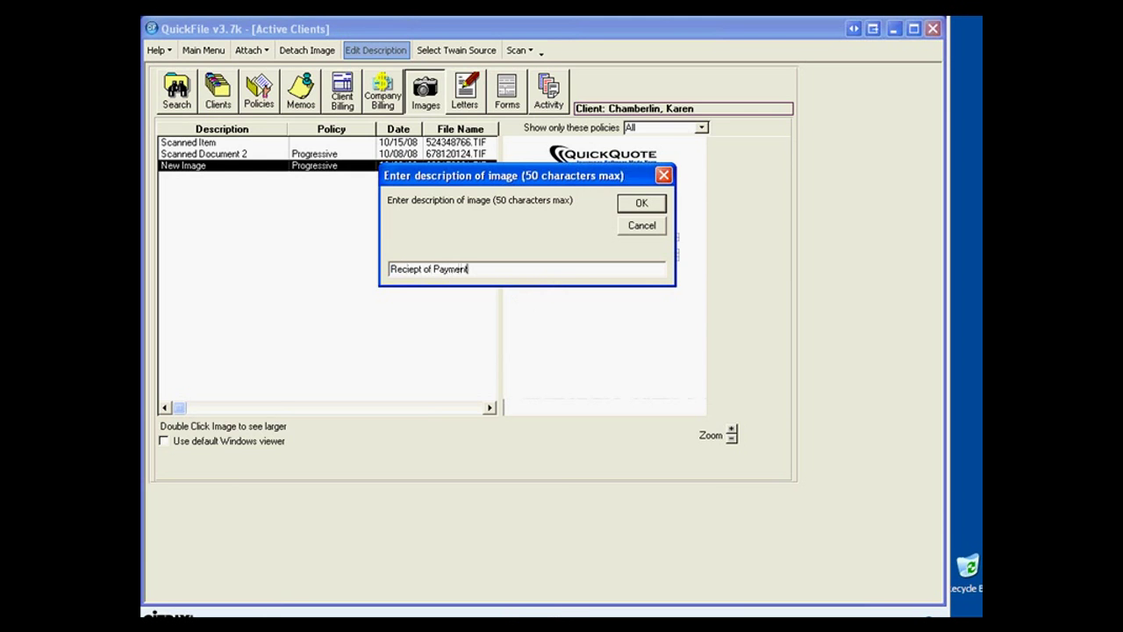
{"action": "key", "text": "Return"}
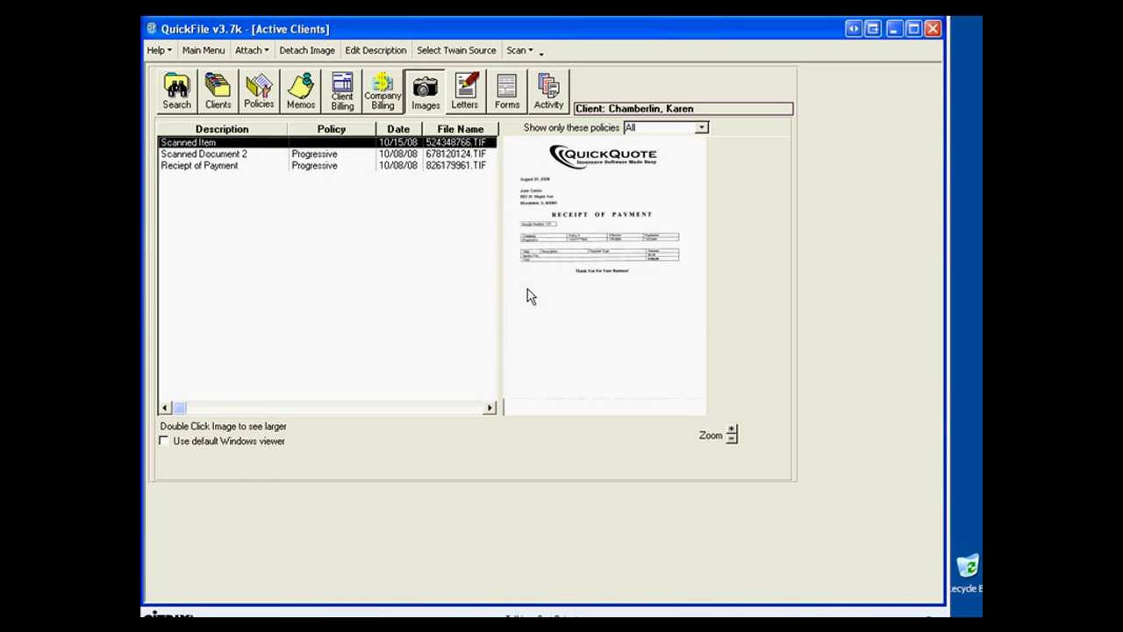
{"action": "left_click", "coordinate": [169, 168]}
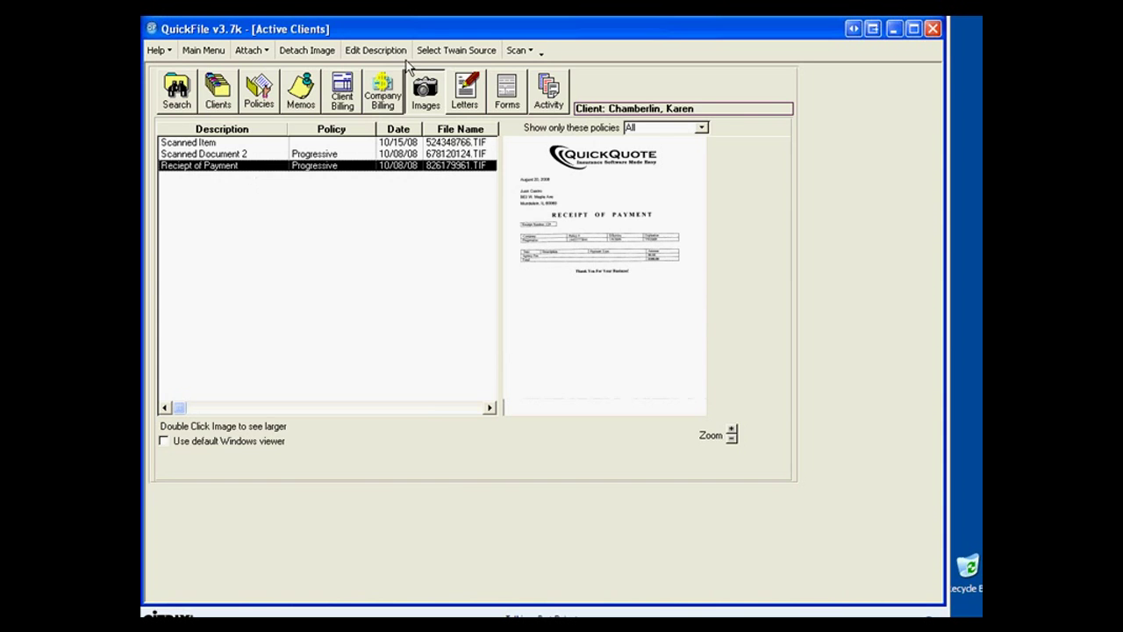
Select the HP Photosmart C4200 #2 TWAIN 1.0 scanner as the TWAIN source.
{"action": "left_click", "coordinate": [456, 51]}
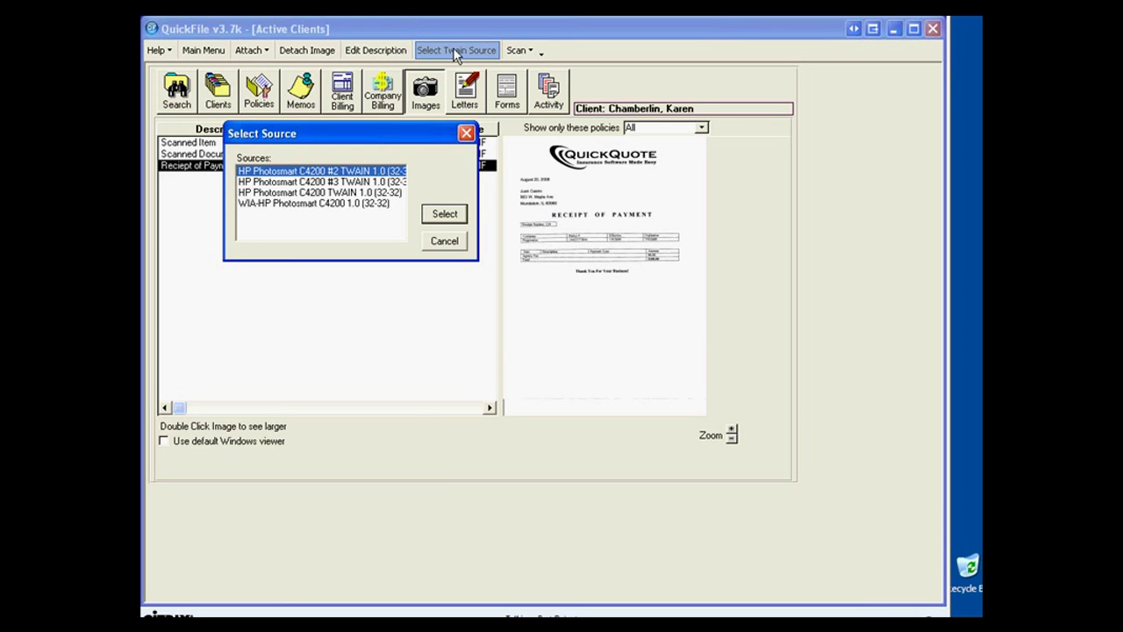
{"action": "left_click", "coordinate": [444, 215]}
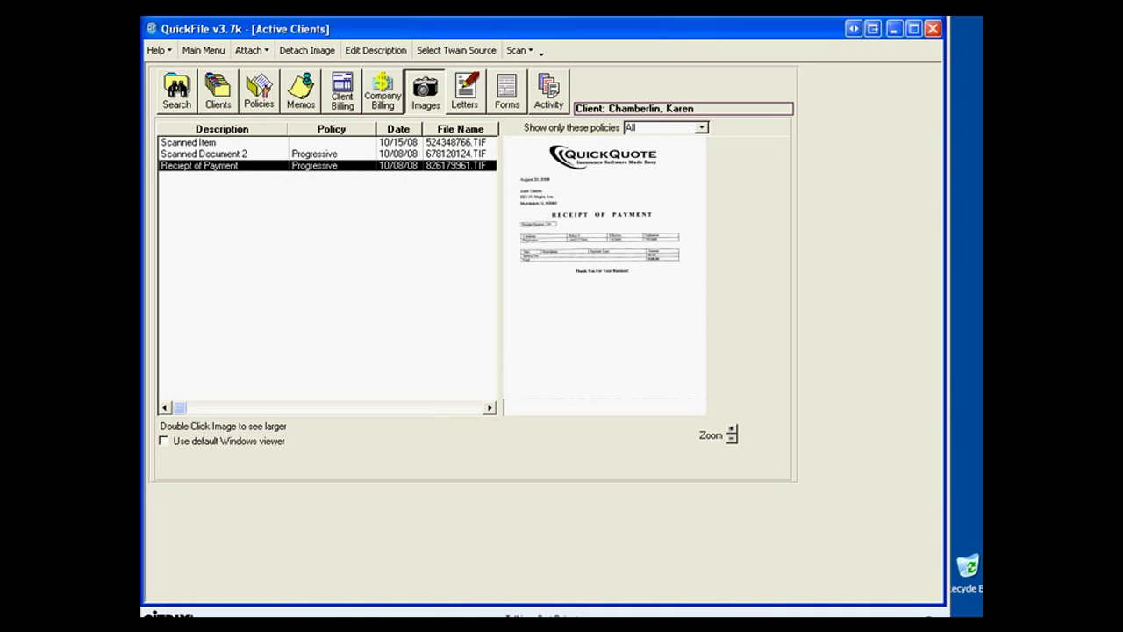
{"action": "left_click", "coordinate": [525, 50]}
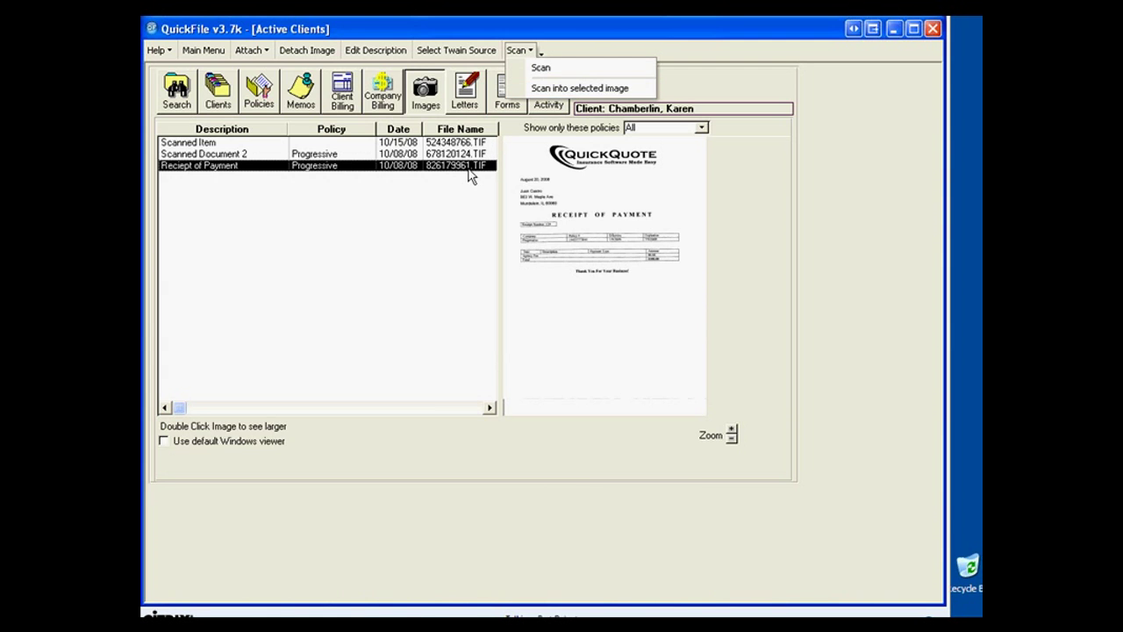
Scan an invoice page into 'Reciept of Payment', then check pages 1 and 2.
{"action": "left_click", "coordinate": [560, 89]}
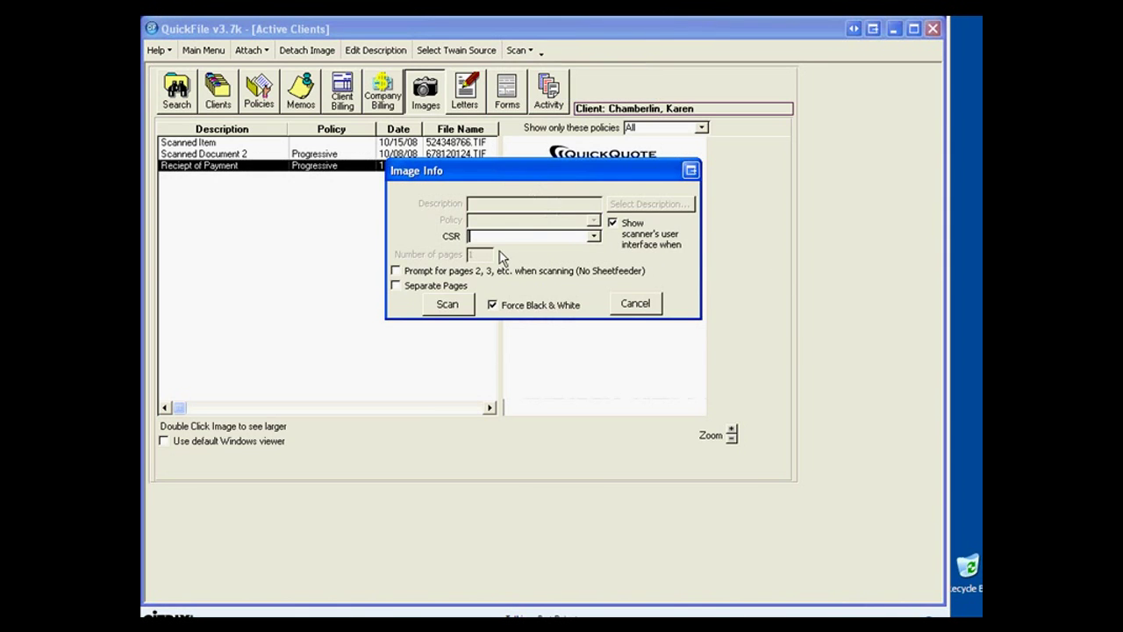
{"action": "left_click", "coordinate": [448, 306]}
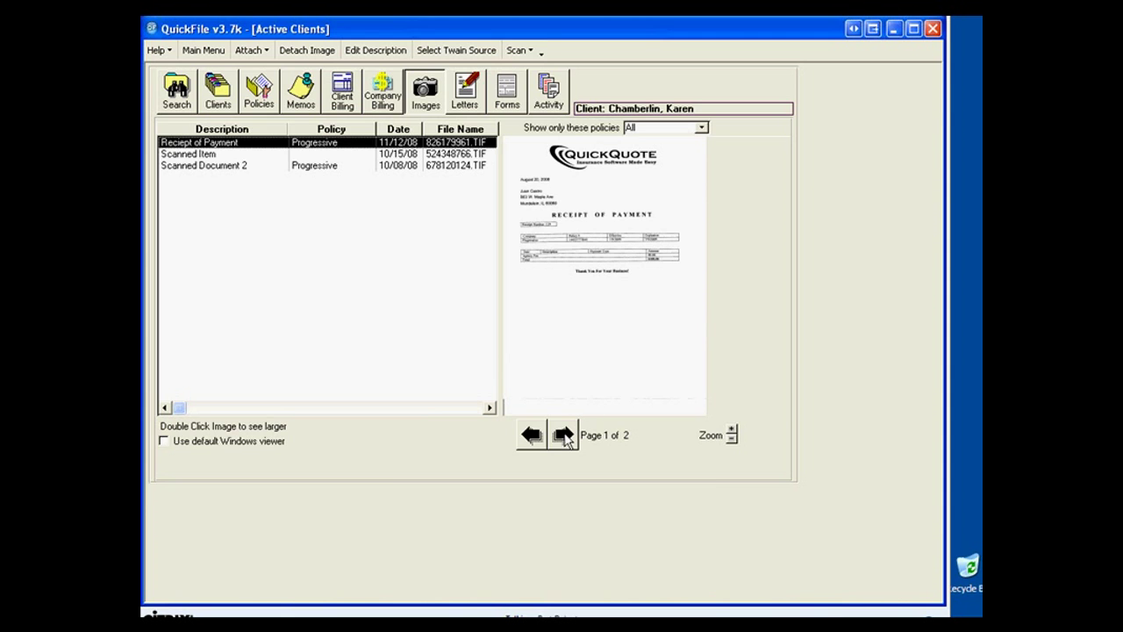
{"action": "left_click", "coordinate": [563, 436]}
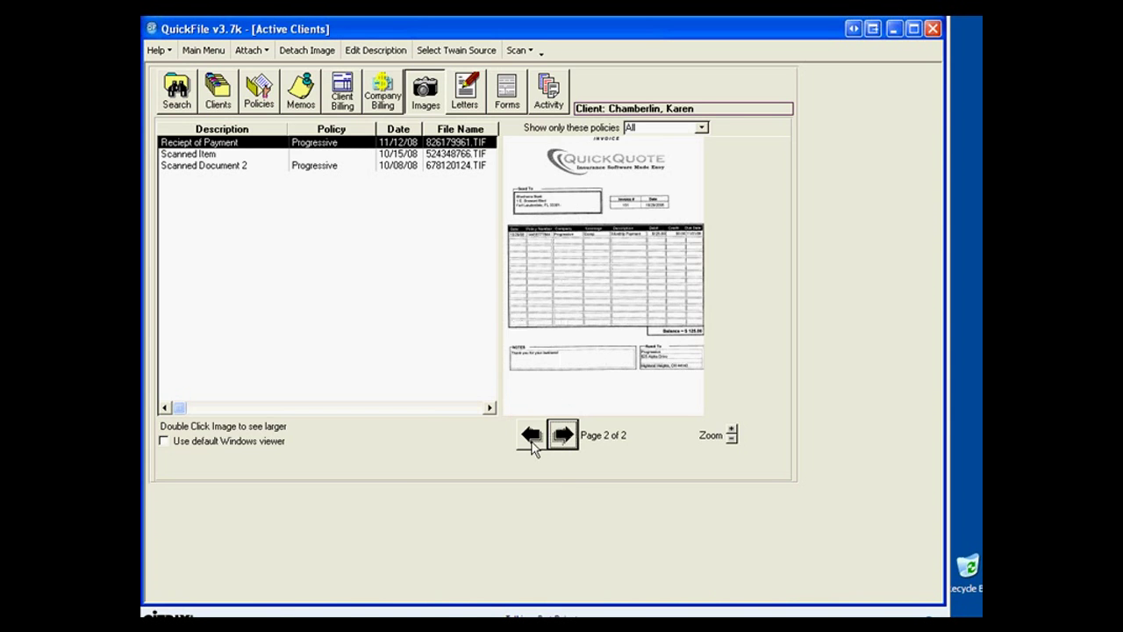
{"action": "left_click", "coordinate": [532, 438]}
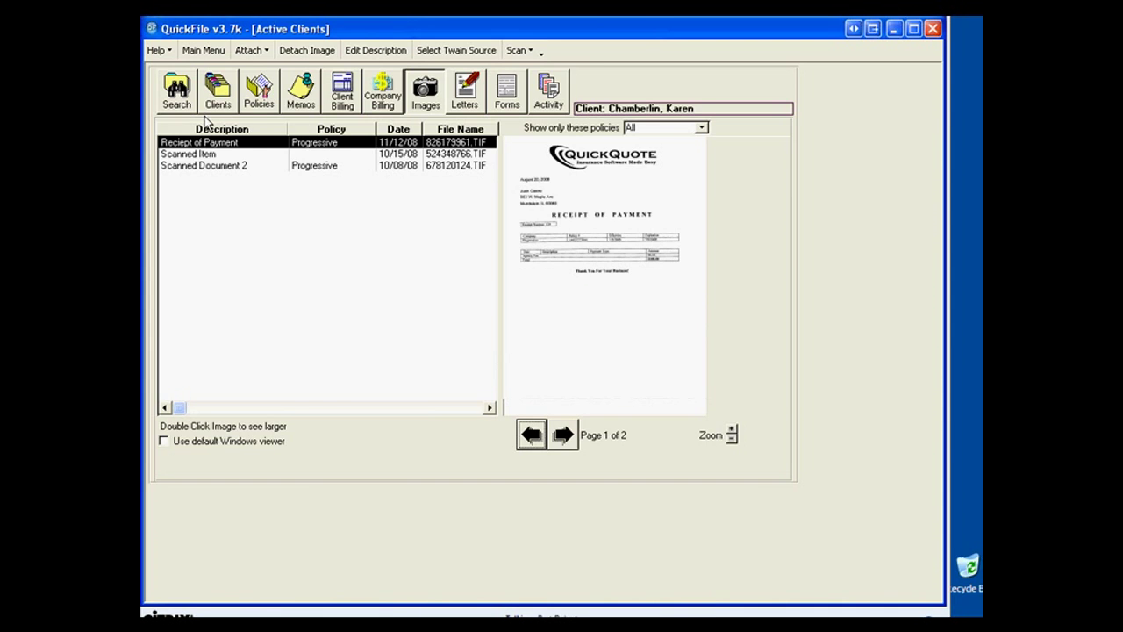
Check the second client's letters, then show the first client's printed letters.
{"action": "left_click", "coordinate": [466, 90]}
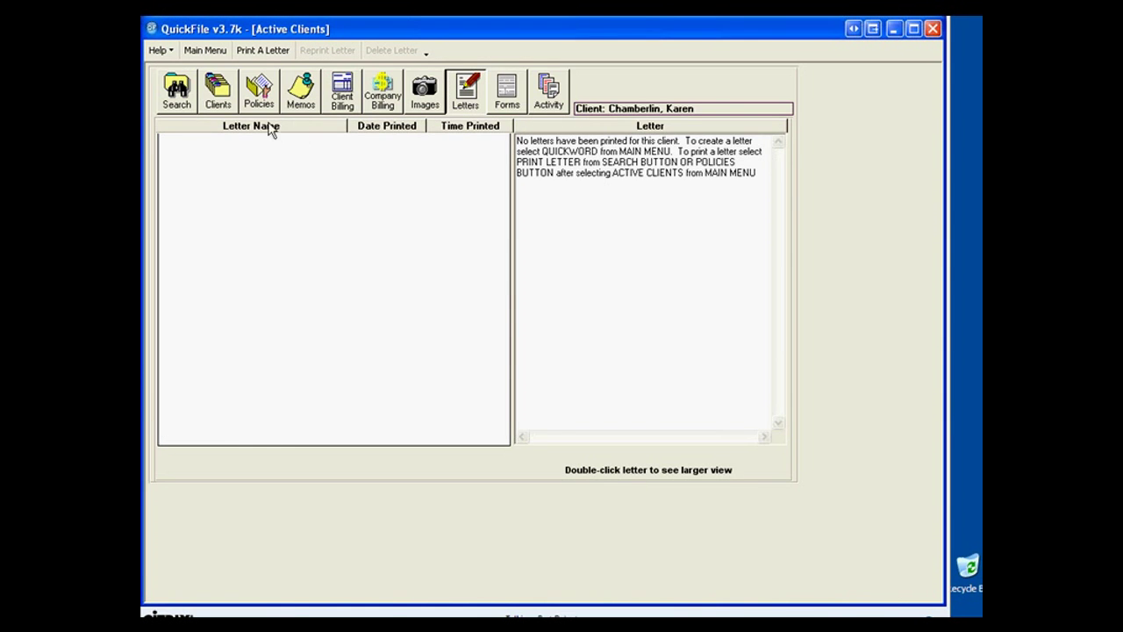
{"action": "left_click", "coordinate": [182, 95]}
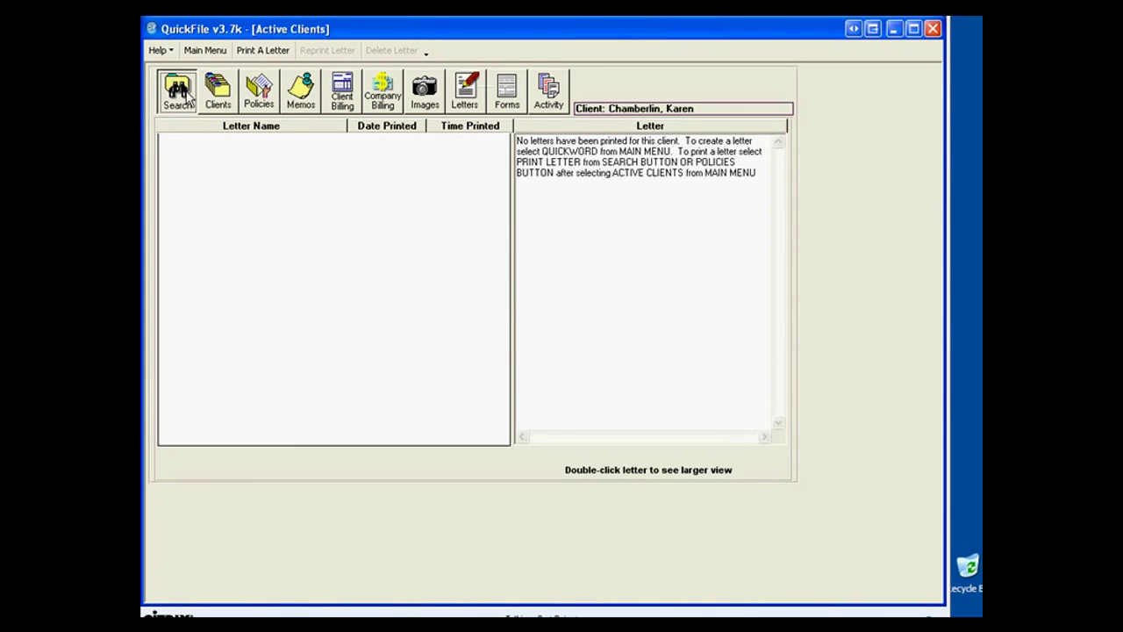
{"action": "left_click", "coordinate": [201, 208]}
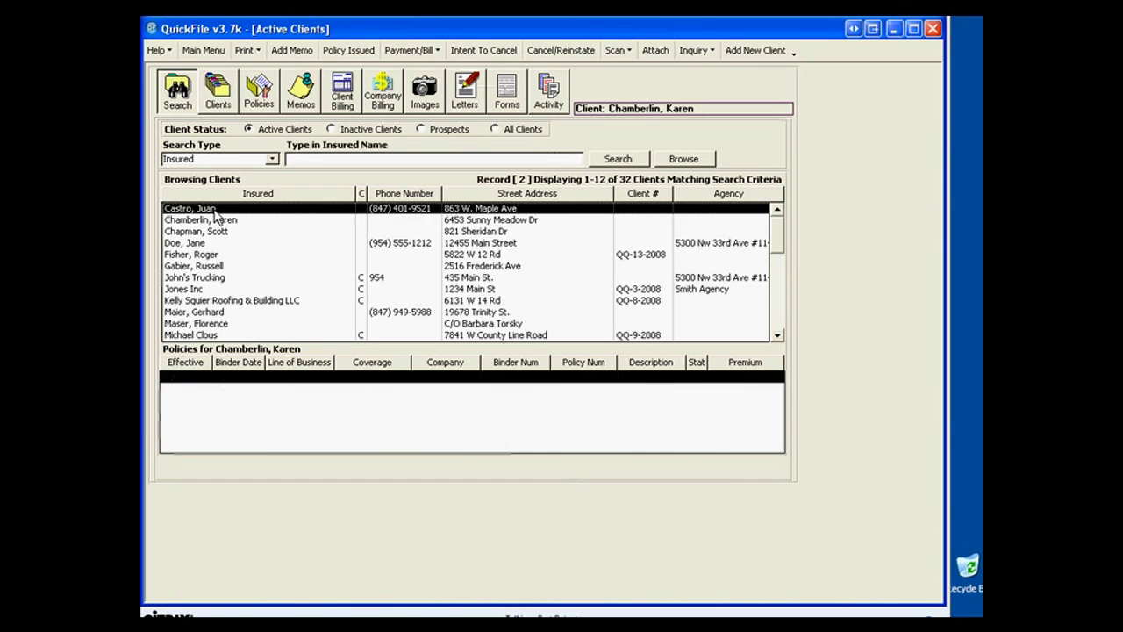
{"action": "left_click", "coordinate": [465, 97]}
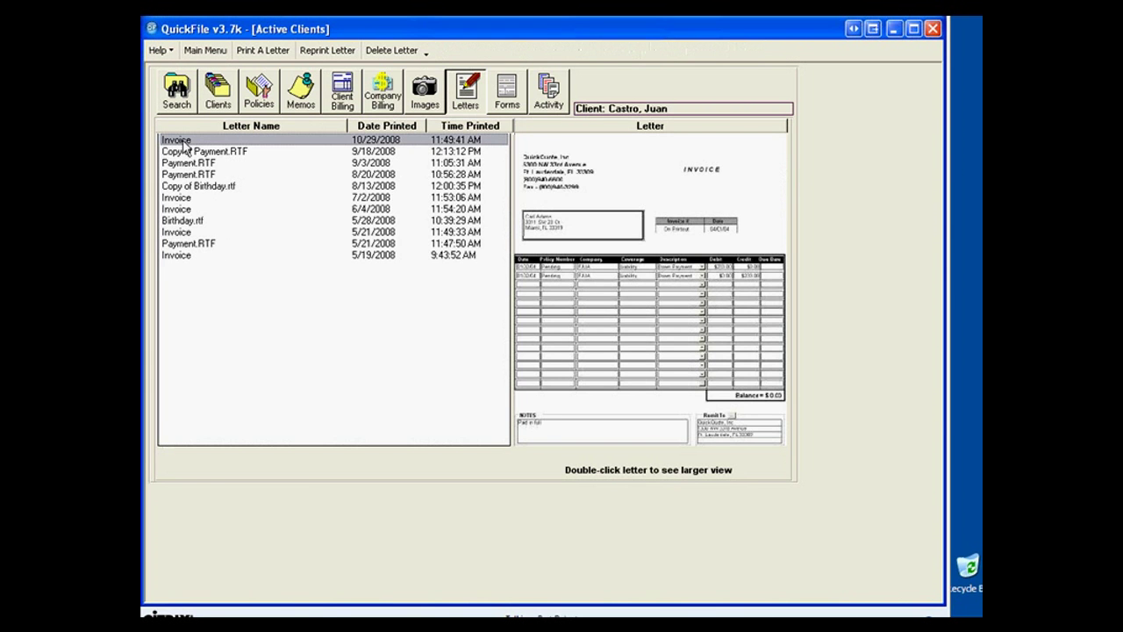
Preview Copy of Payment.RTF, Payment.RTF (9/3/2008), the birthday letter copy and the 6/4/2008 invoice.
{"action": "left_click", "coordinate": [186, 152]}
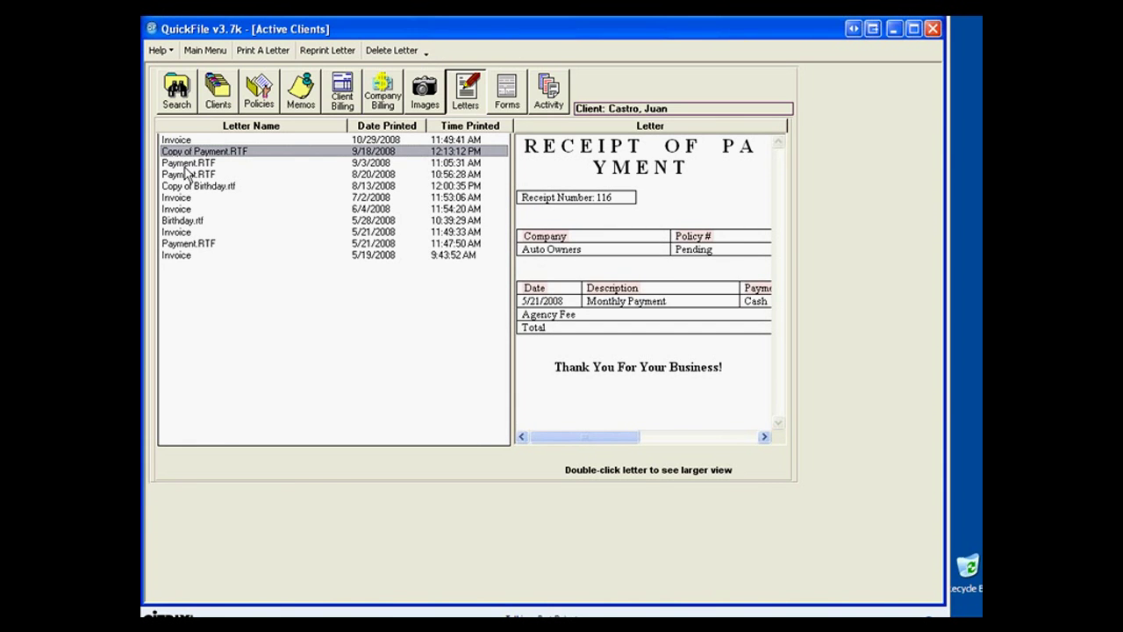
{"action": "left_click", "coordinate": [186, 164]}
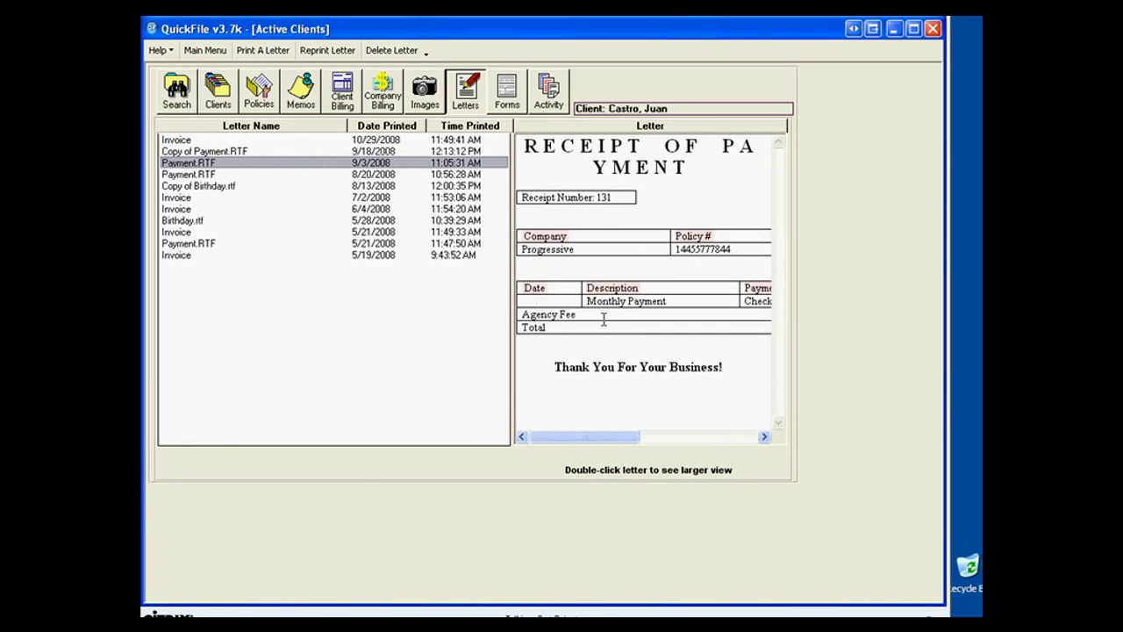
{"action": "left_click", "coordinate": [202, 187]}
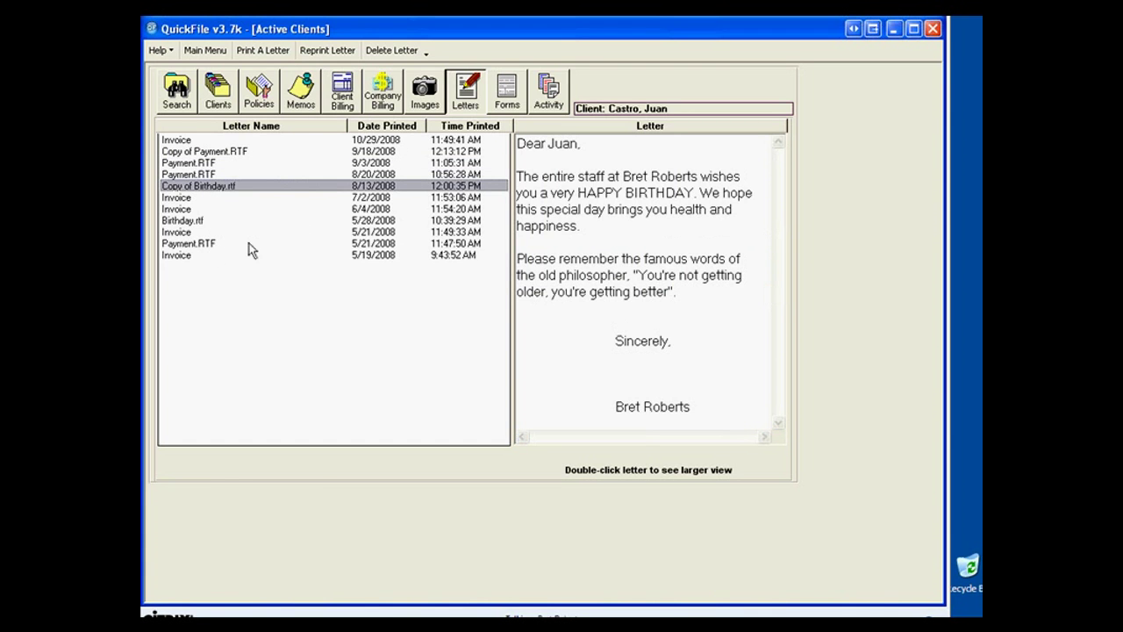
{"action": "left_click", "coordinate": [180, 211]}
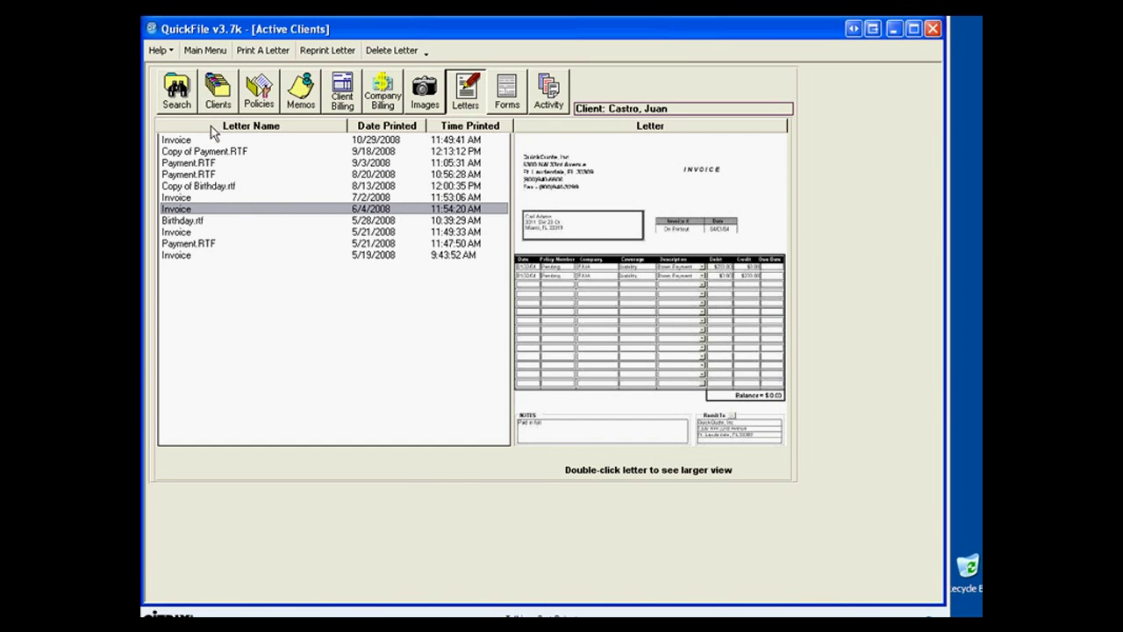
{"action": "double_click", "coordinate": [636, 191]}
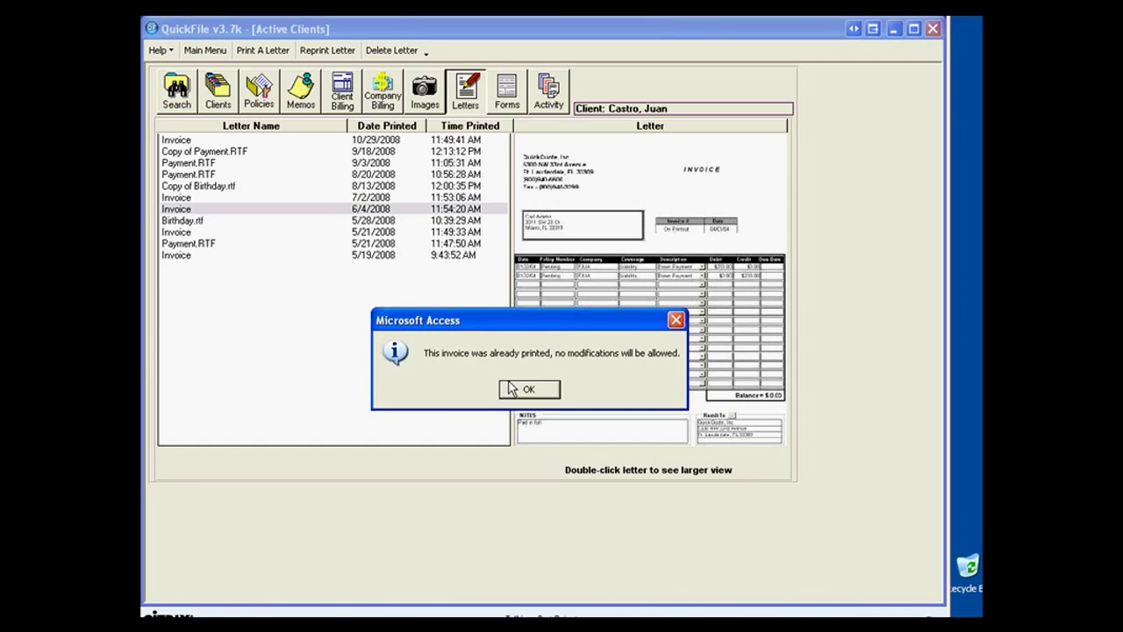
{"action": "left_click", "coordinate": [536, 392]}
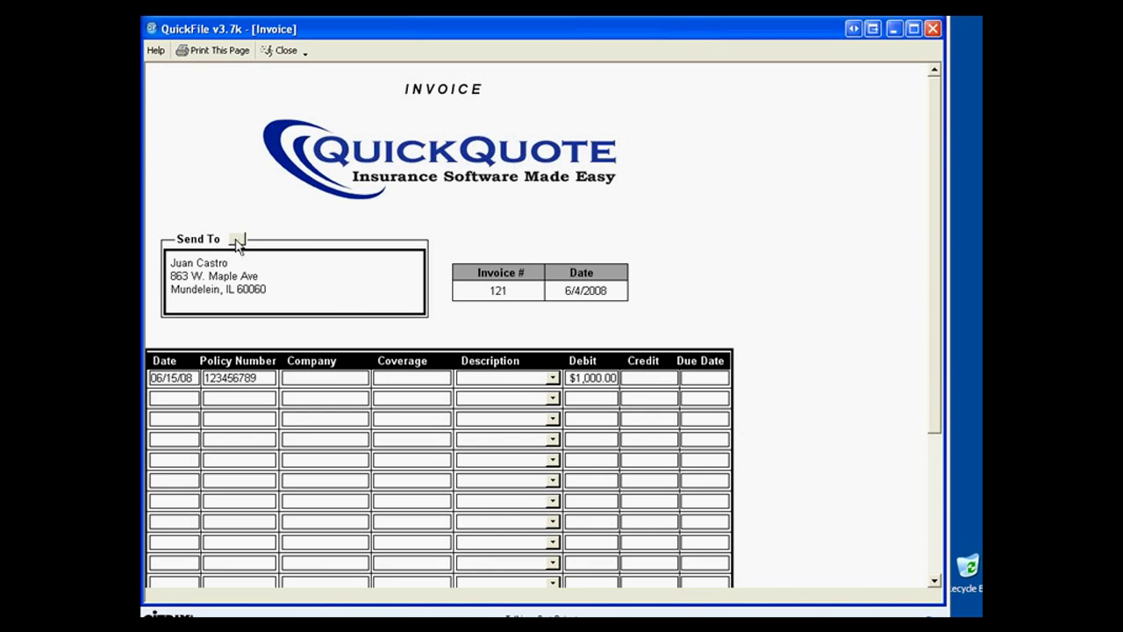
{"action": "left_click", "coordinate": [277, 50]}
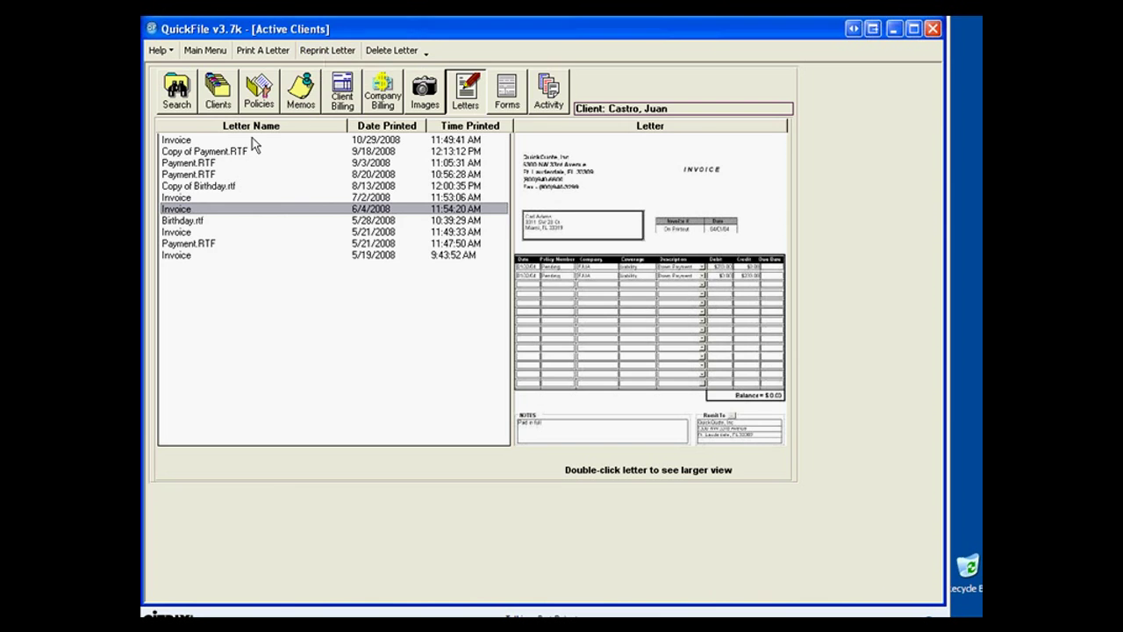
Try deleting the 9/3/2008 Payment.RTF receipt, acknowledge the refusal, and show the client's forms.
{"action": "left_click", "coordinate": [191, 165]}
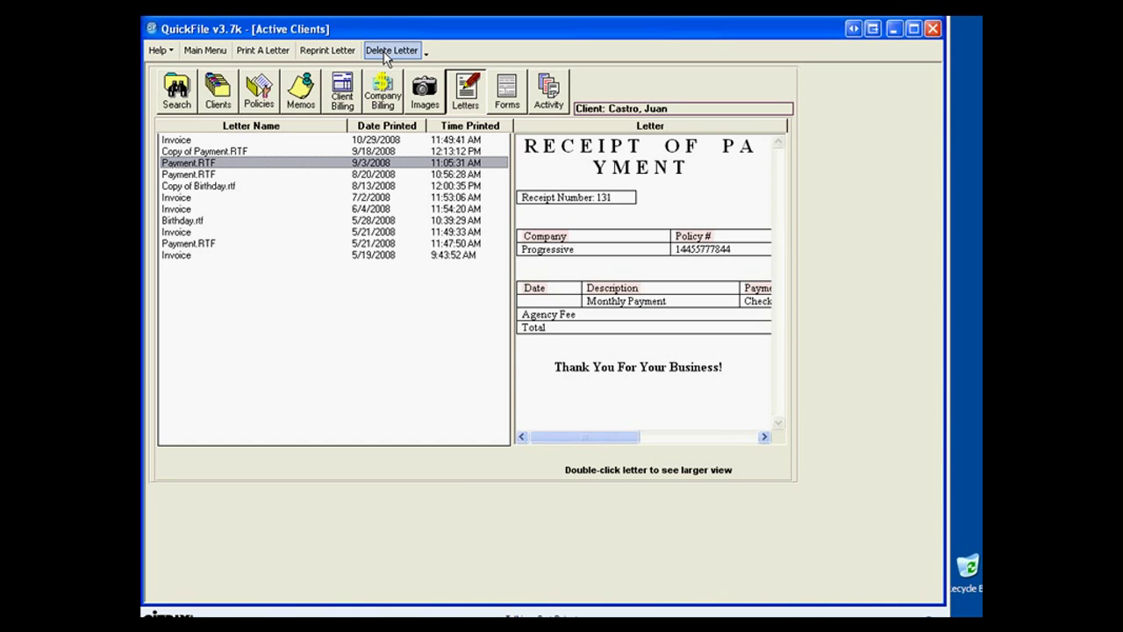
{"action": "left_click", "coordinate": [386, 52]}
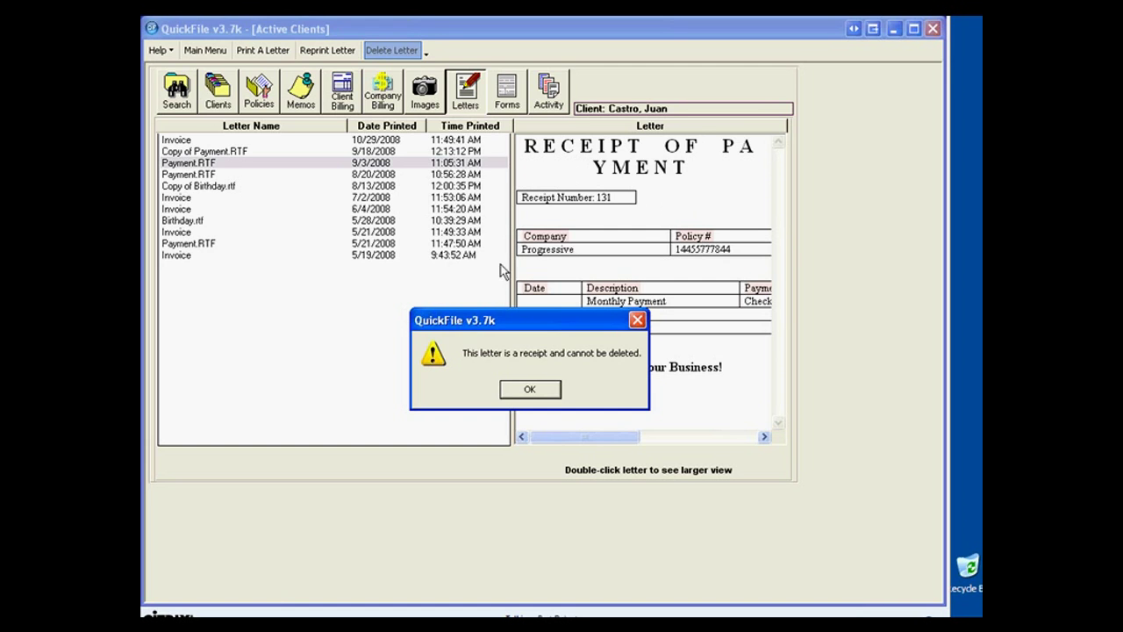
{"action": "left_click", "coordinate": [516, 389]}
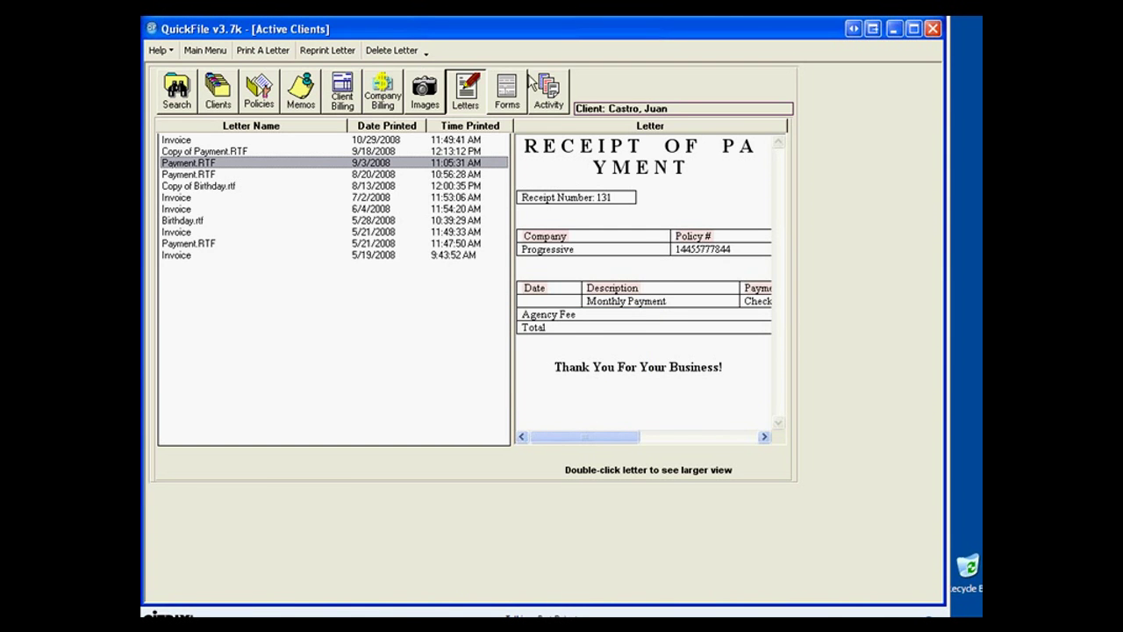
{"action": "left_click", "coordinate": [514, 102]}
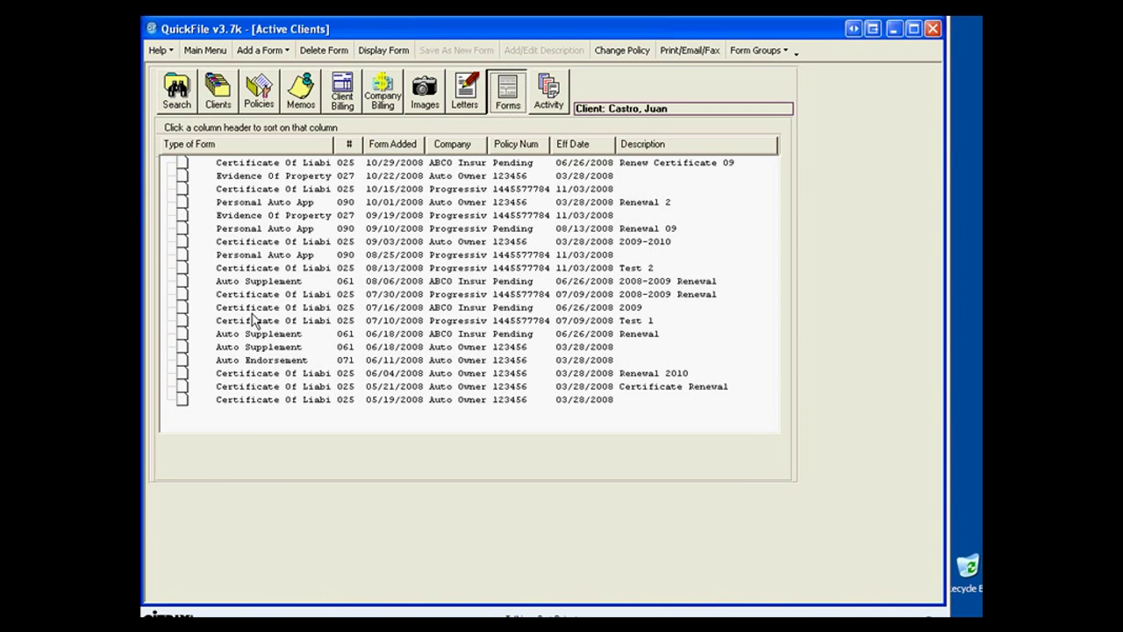
Sort forms by type, date added, number and company, finally by policy number, and select the 05/19/2008 certificate.
{"action": "left_click", "coordinate": [209, 146]}
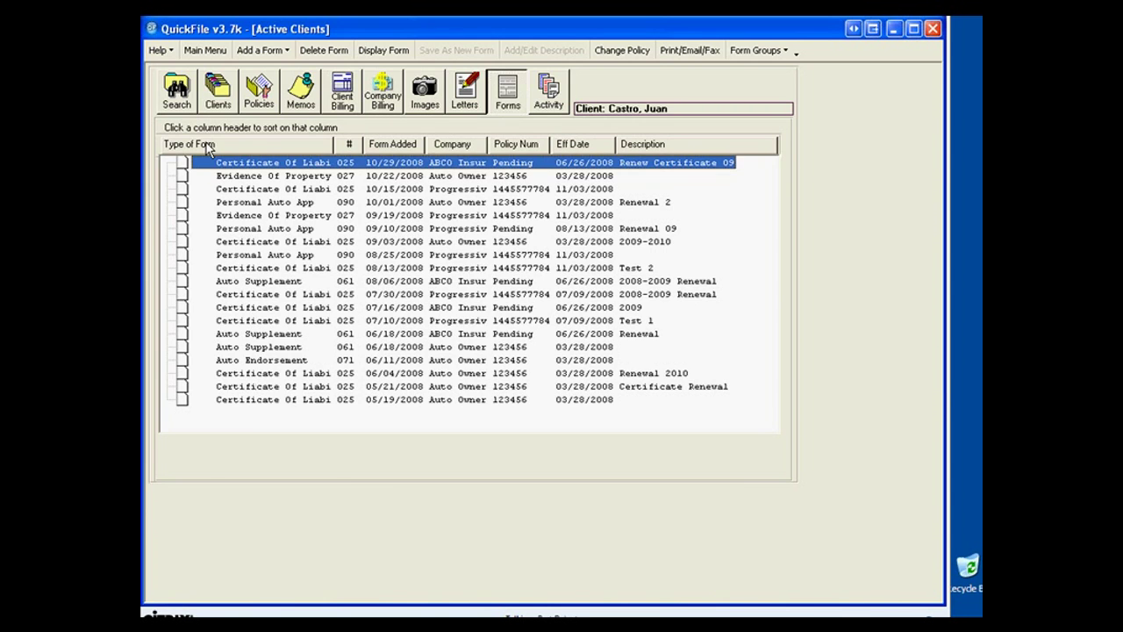
{"action": "left_click", "coordinate": [209, 147]}
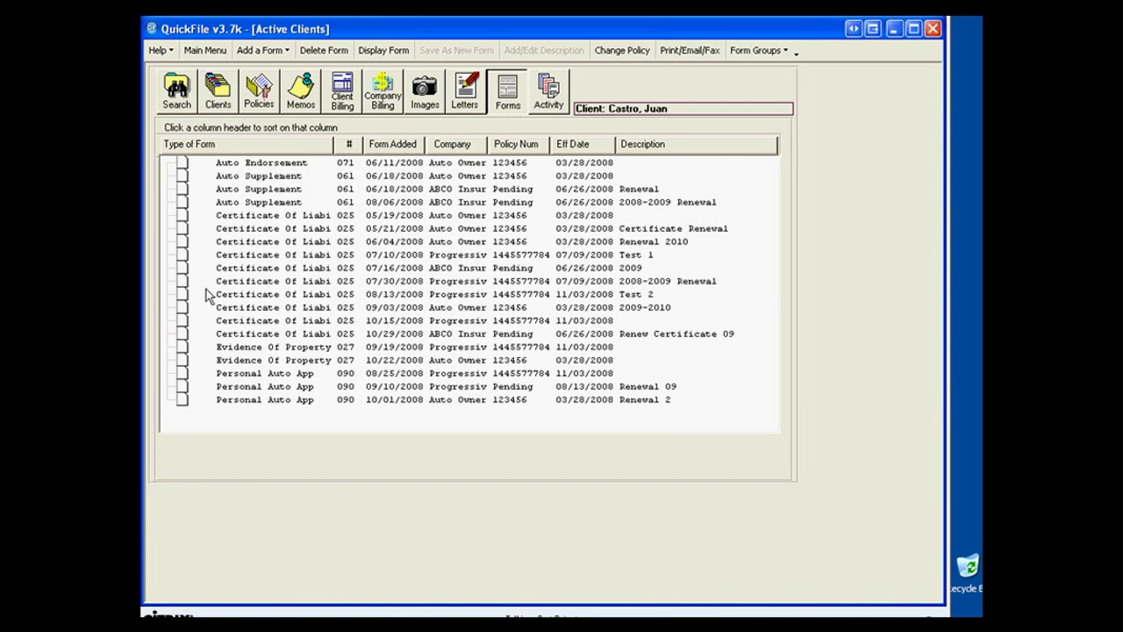
{"action": "left_click", "coordinate": [390, 144]}
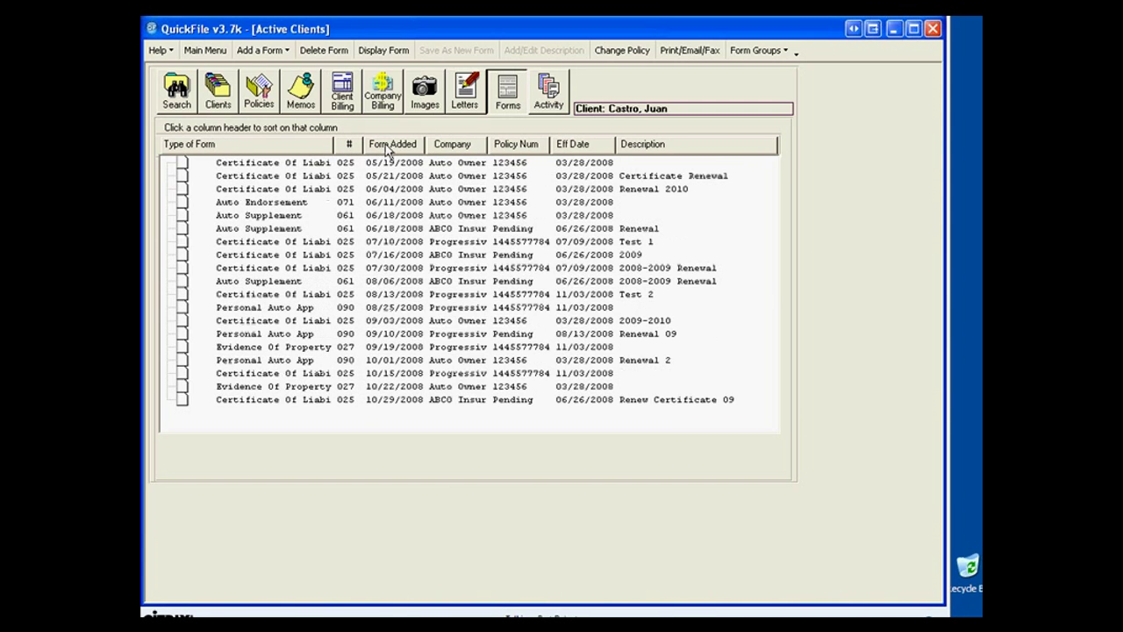
{"action": "left_click", "coordinate": [234, 144]}
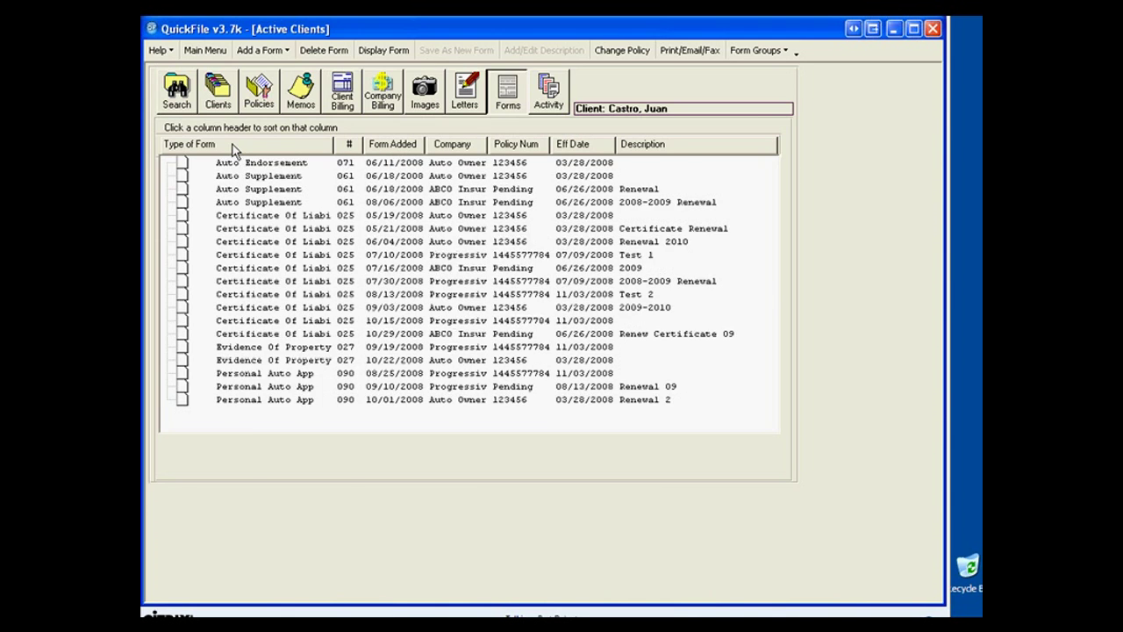
{"action": "left_click", "coordinate": [352, 146]}
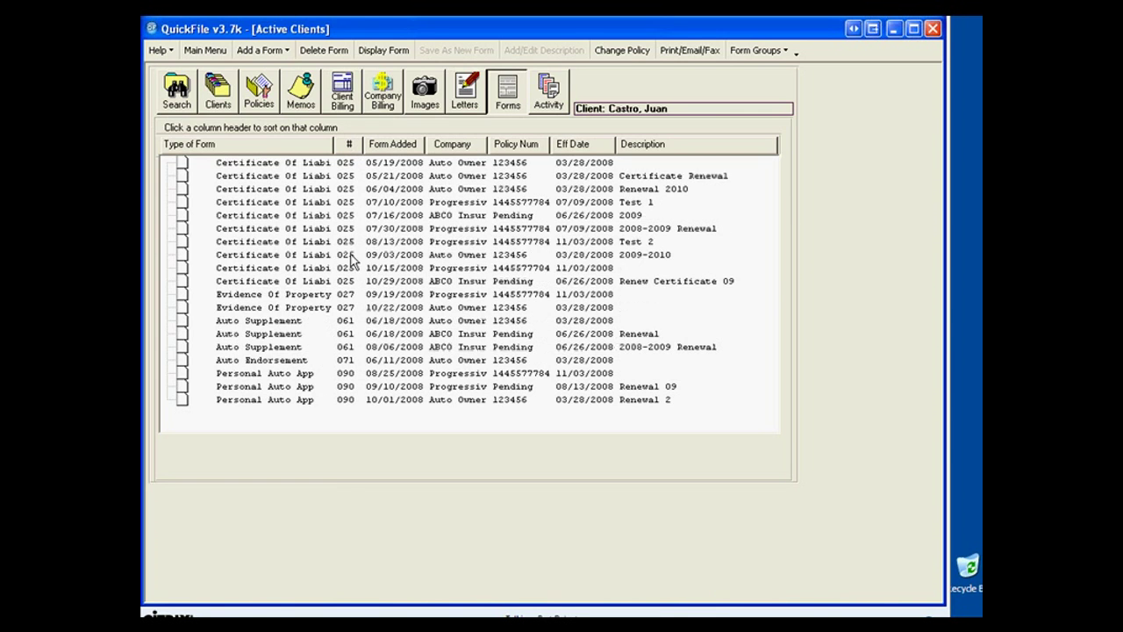
{"action": "left_click", "coordinate": [398, 149]}
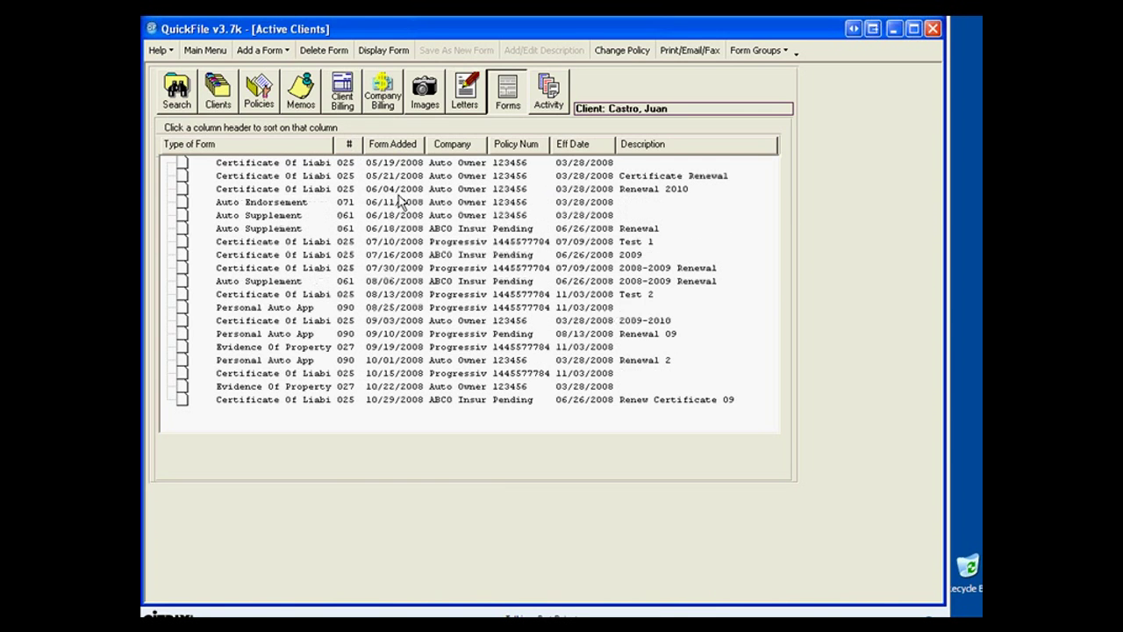
{"action": "left_click", "coordinate": [470, 146]}
{"action": "left_click", "coordinate": [514, 148]}
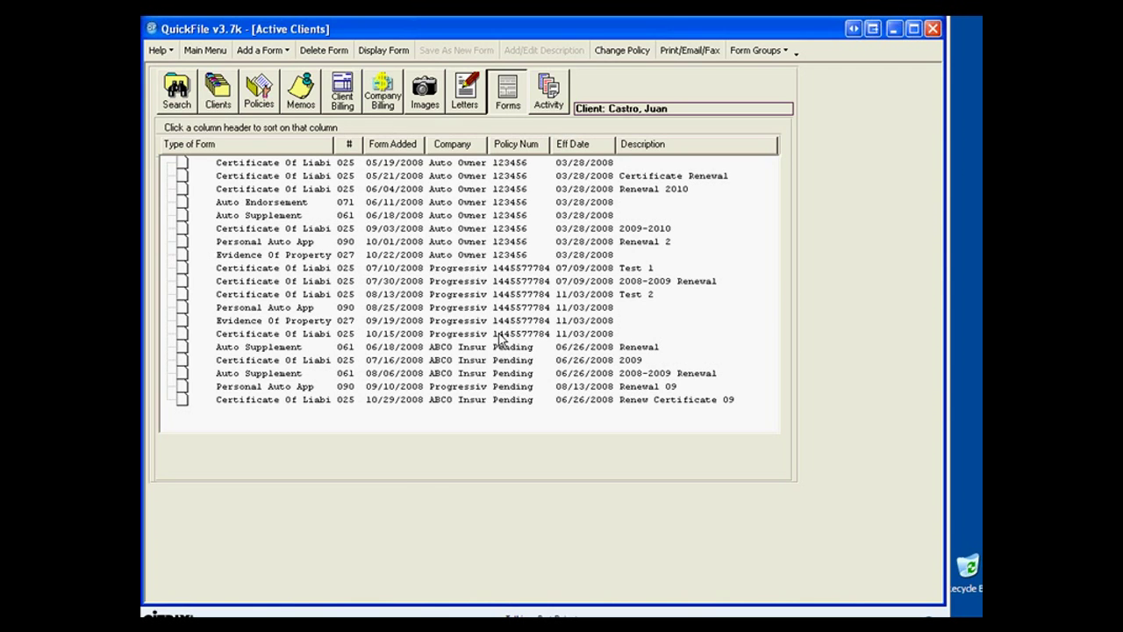
{"action": "left_click", "coordinate": [248, 164]}
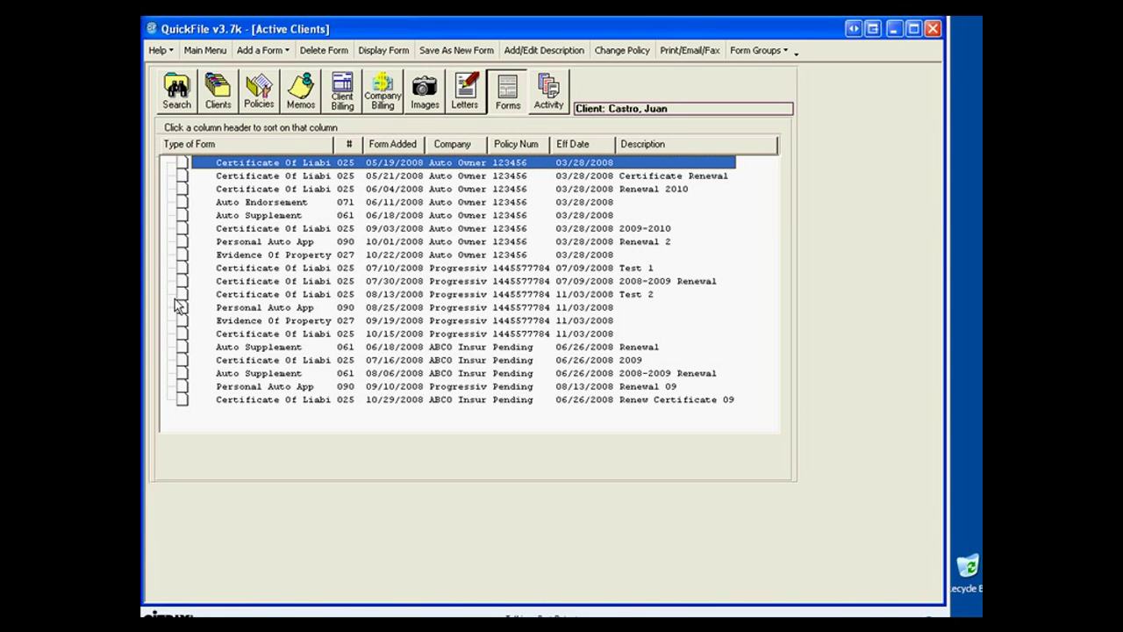
{"action": "left_click", "coordinate": [284, 52]}
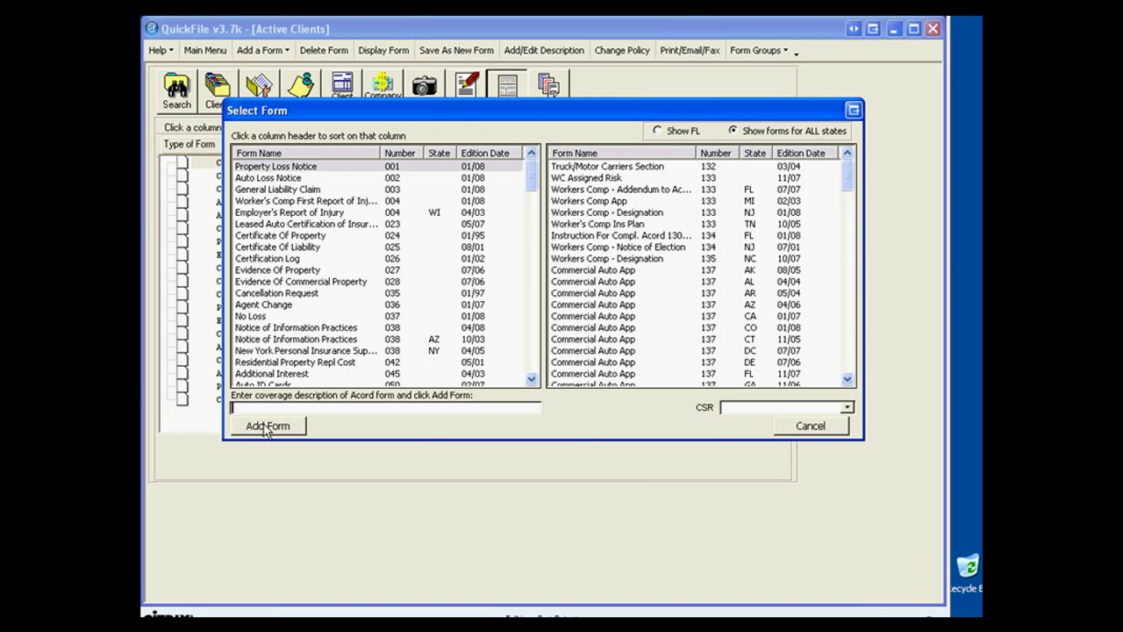
{"action": "left_click", "coordinate": [797, 428]}
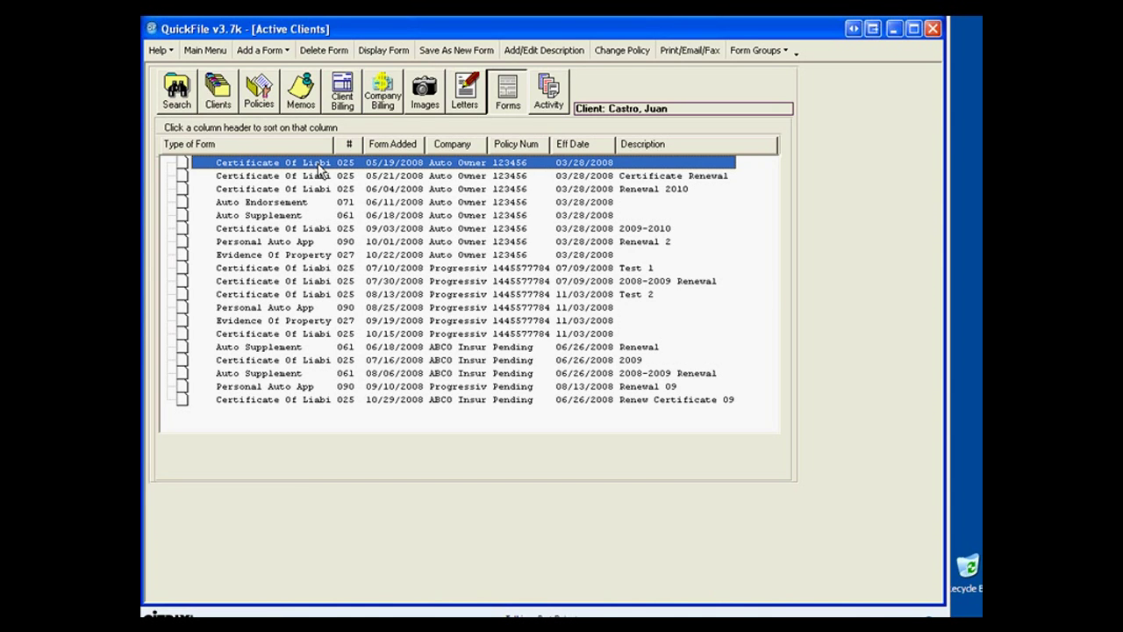
{"action": "left_click", "coordinate": [370, 51]}
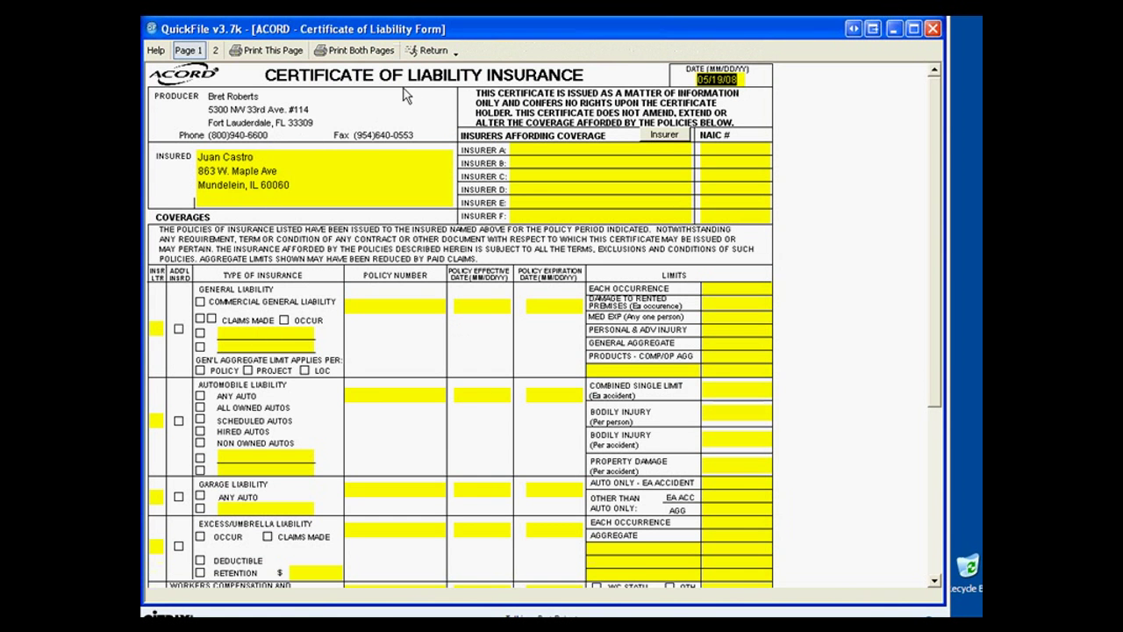
{"action": "left_click", "coordinate": [427, 50]}
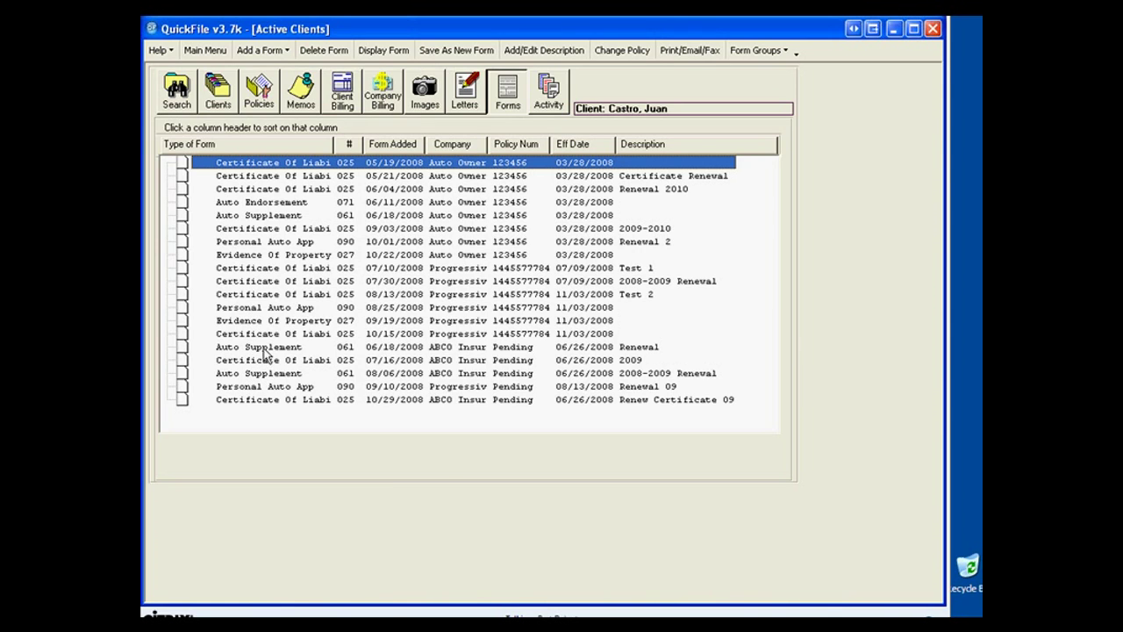
{"action": "left_click", "coordinate": [264, 348]}
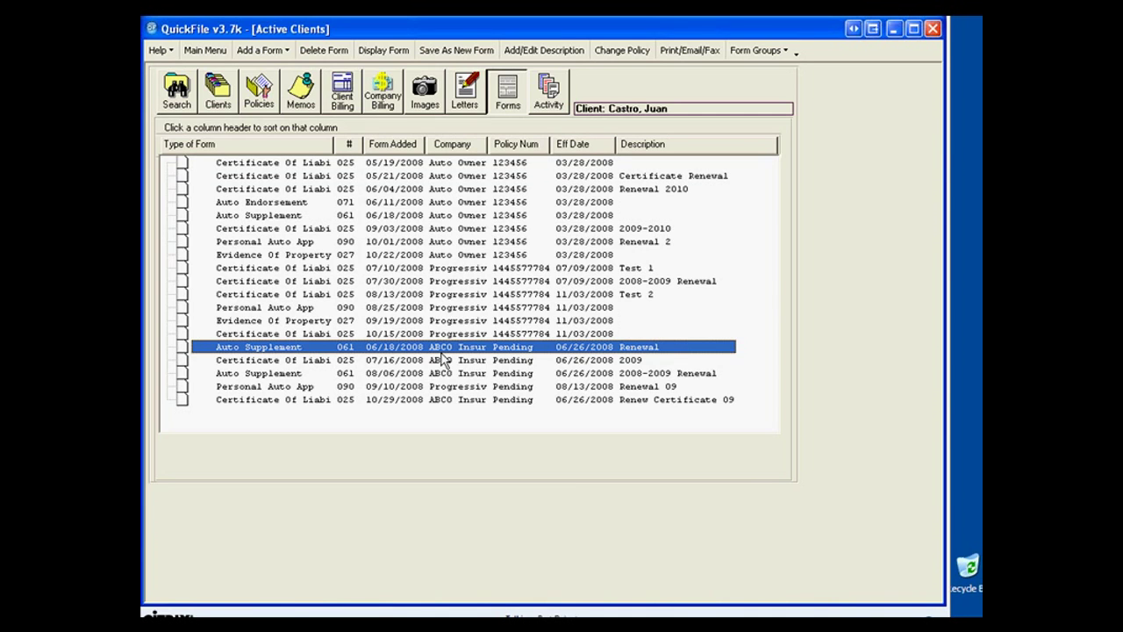
Save the Auto Supplement as a new form described 'Test Save as new form' and select it.
{"action": "left_click", "coordinate": [443, 54]}
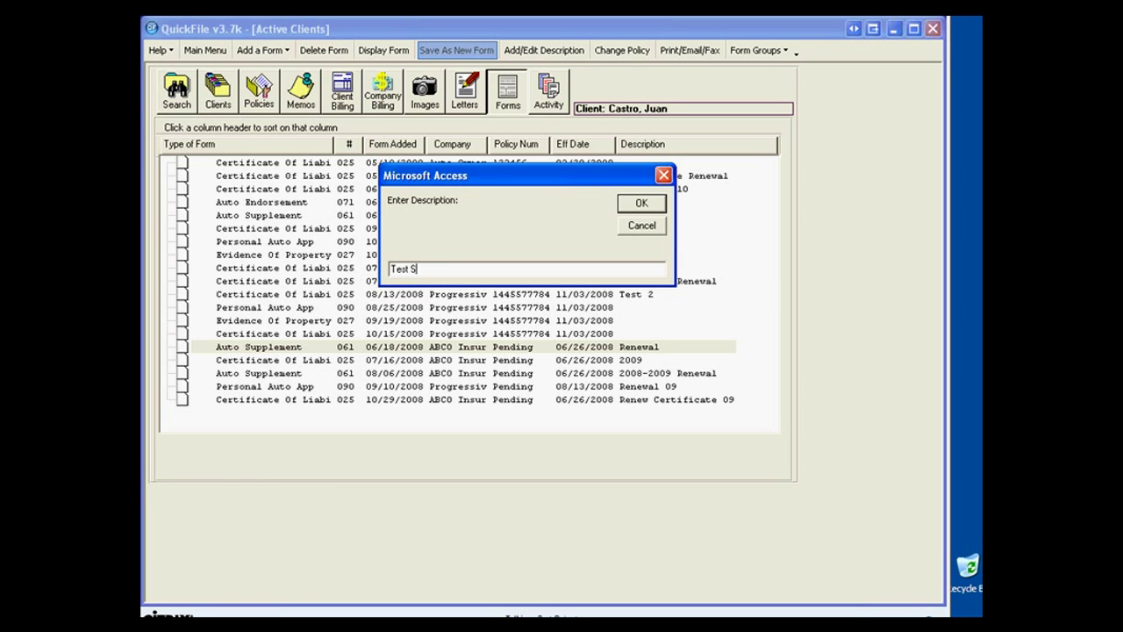
{"action": "type", "text": "Test Save as new form"}
{"action": "left_click", "coordinate": [638, 207]}
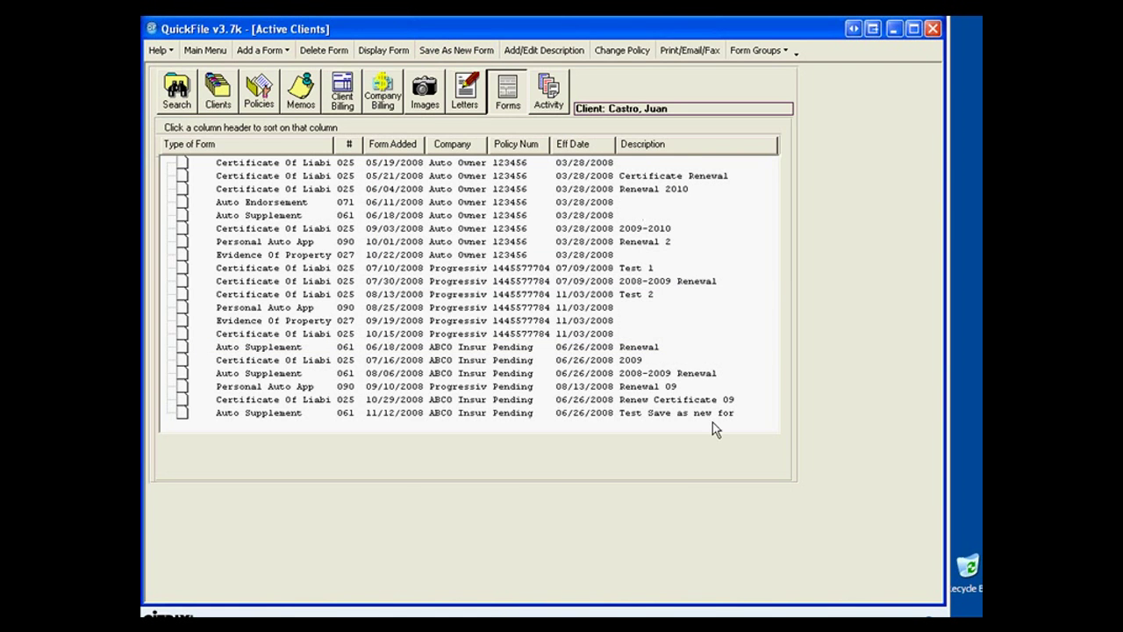
{"action": "left_click", "coordinate": [301, 414]}
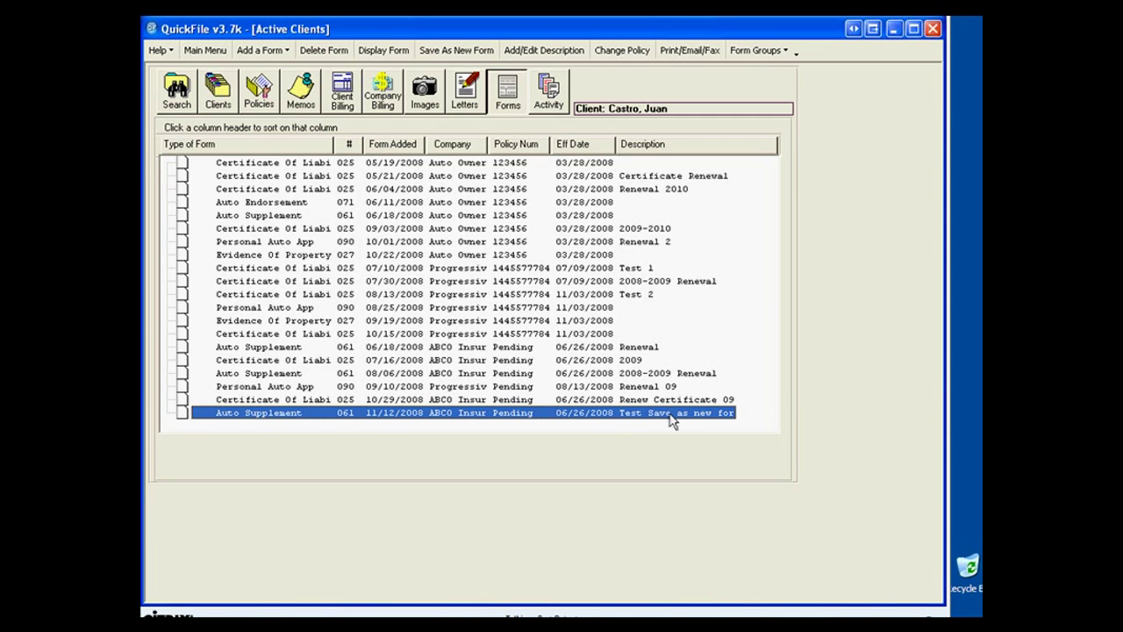
{"action": "double_click", "coordinate": [435, 413]}
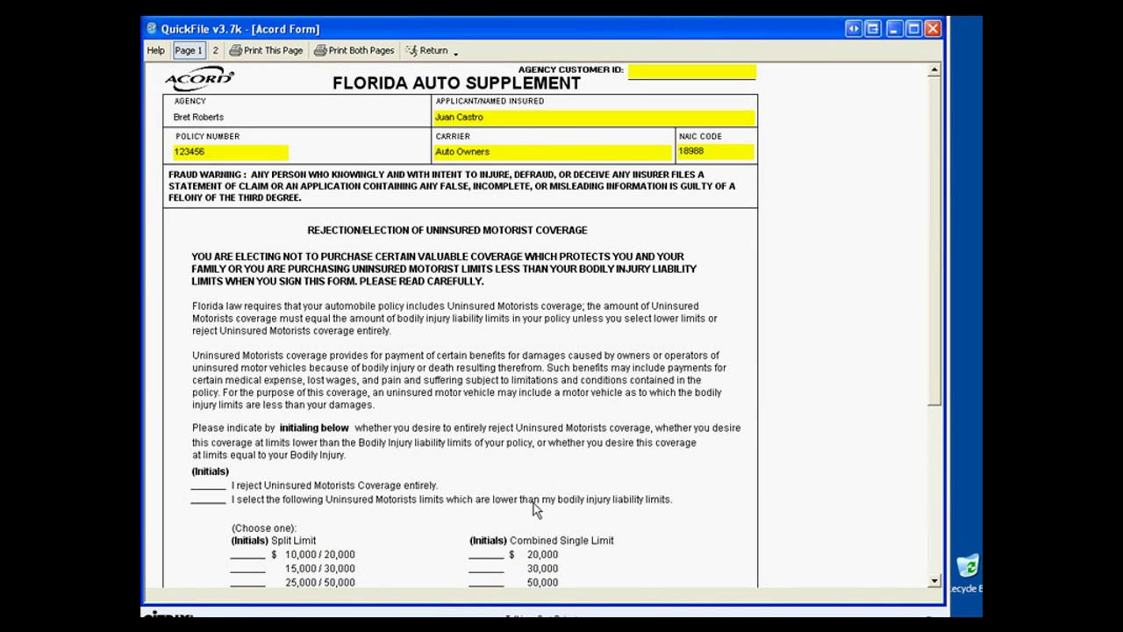
{"action": "left_click", "coordinate": [421, 49]}
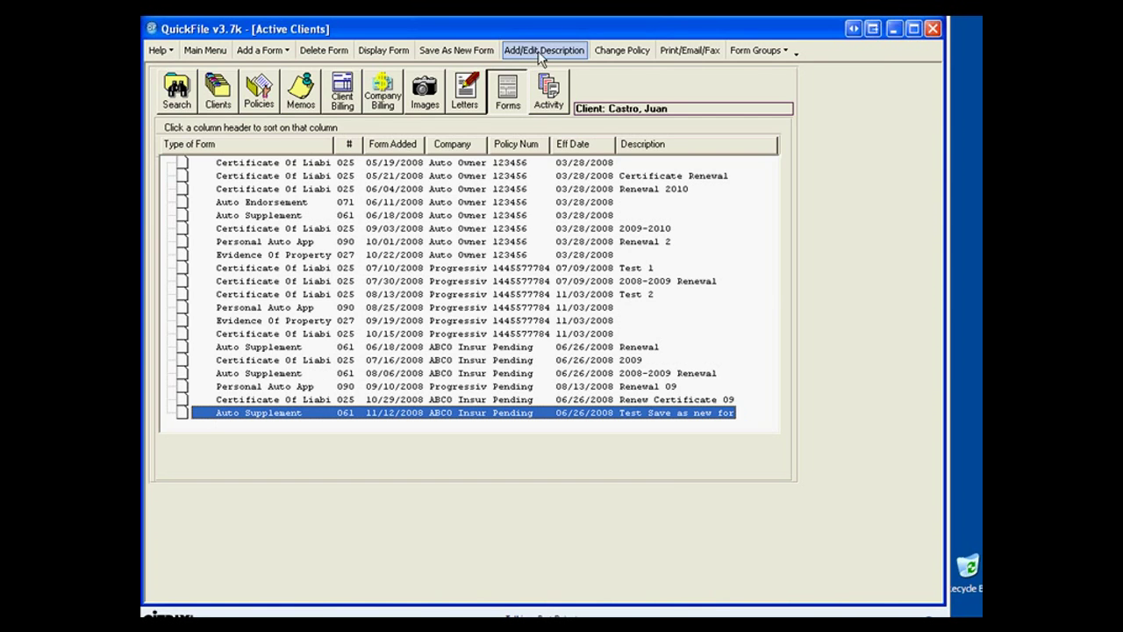
Move the 11/12/2008 Auto Supplement to the active Progressive policy, effective 11/03/2008.
{"action": "left_click", "coordinate": [622, 51]}
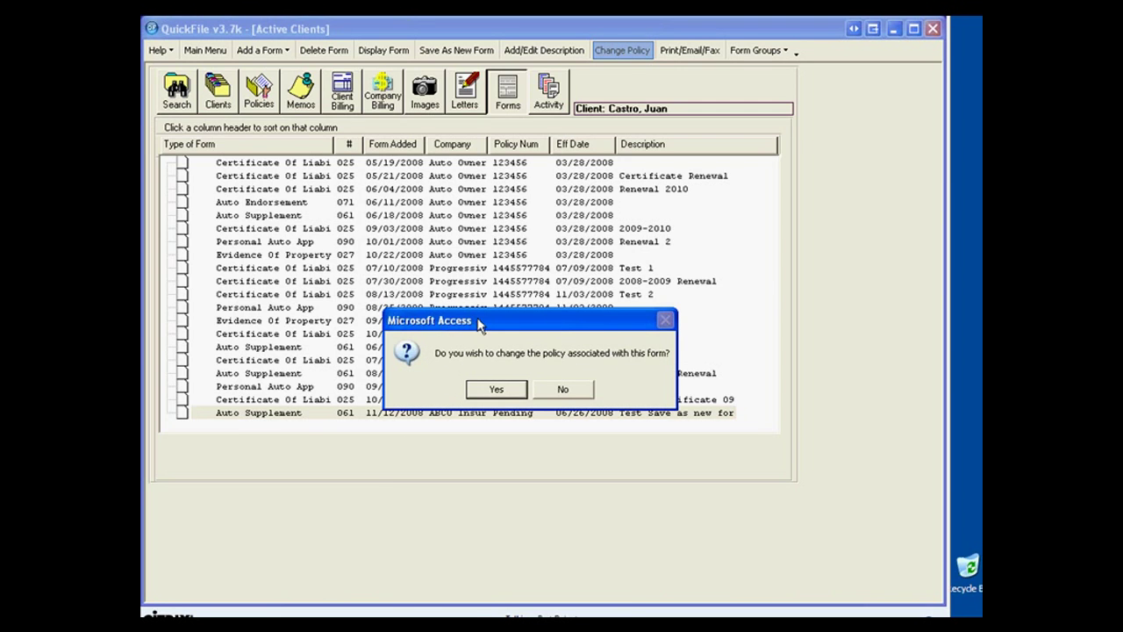
{"action": "left_click_drag", "start_coordinate": [475, 322], "coordinate": [475, 286]}
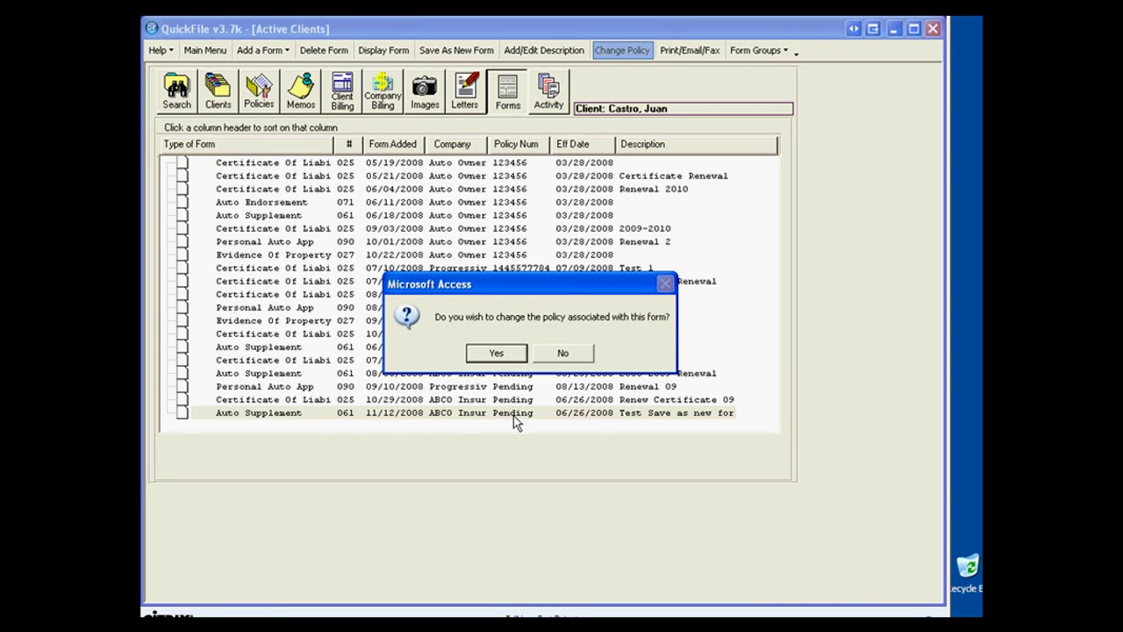
{"action": "left_click", "coordinate": [497, 354]}
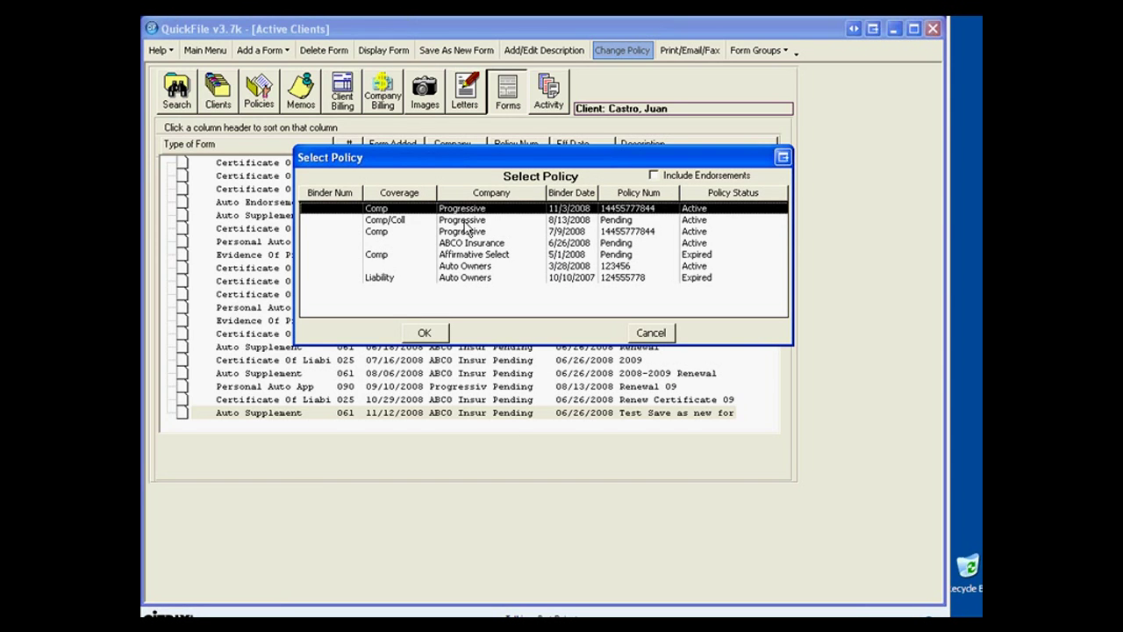
{"action": "left_click", "coordinate": [421, 335]}
{"action": "left_click", "coordinate": [420, 335]}
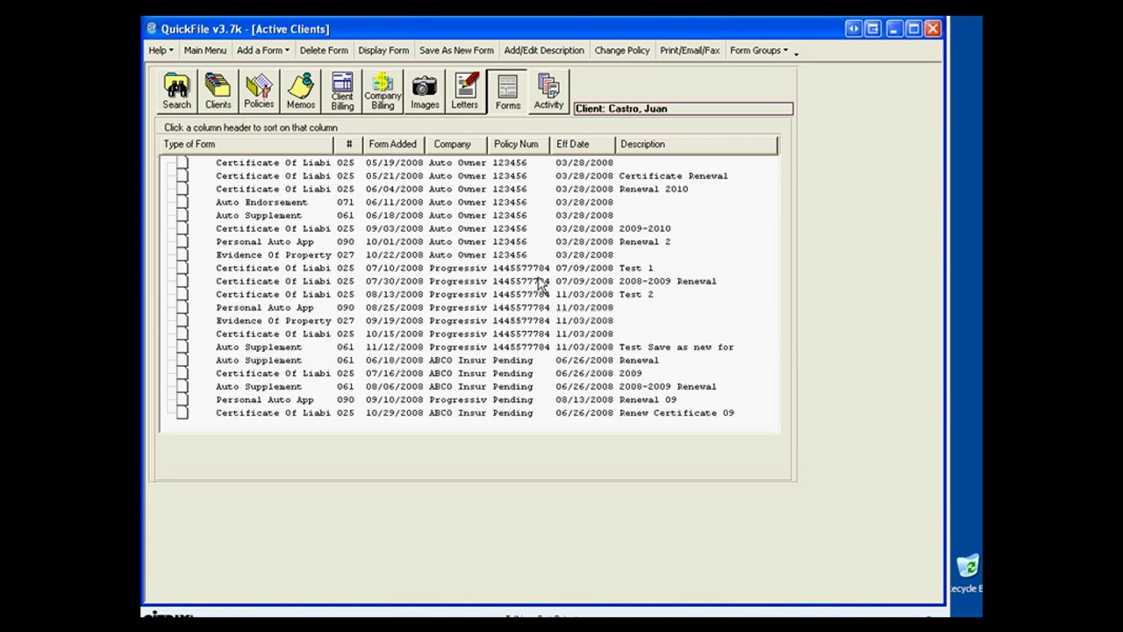
{"action": "left_click", "coordinate": [629, 350]}
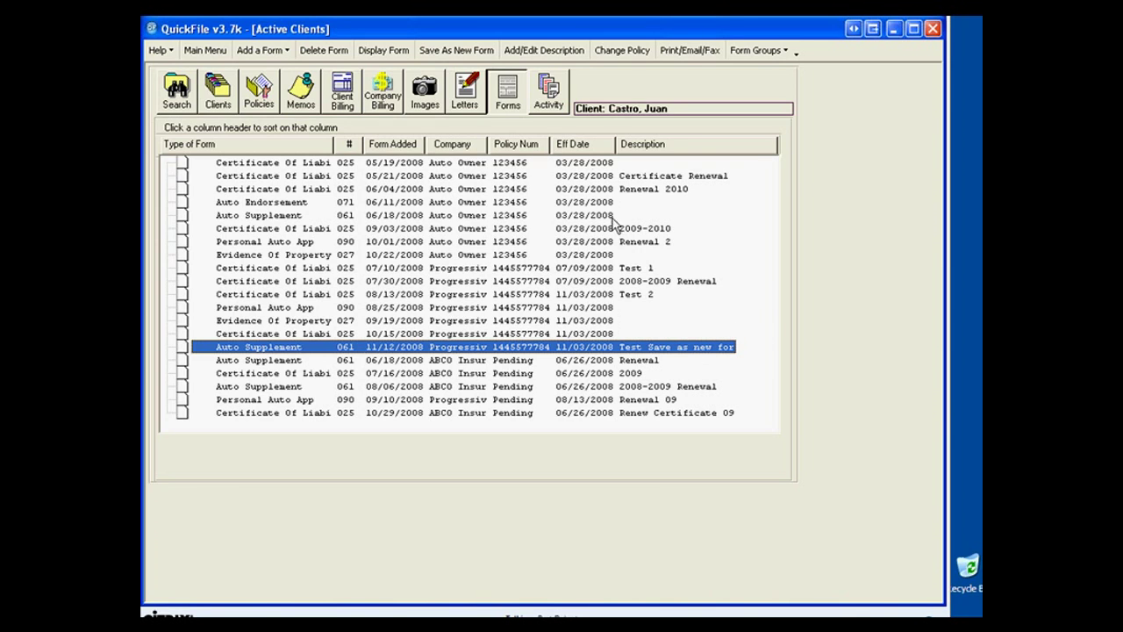
Select Invoice4, My Dream Car and the 08/20/08 Payment.RTF letter, and set delivery to Email.
{"action": "left_click", "coordinate": [676, 53]}
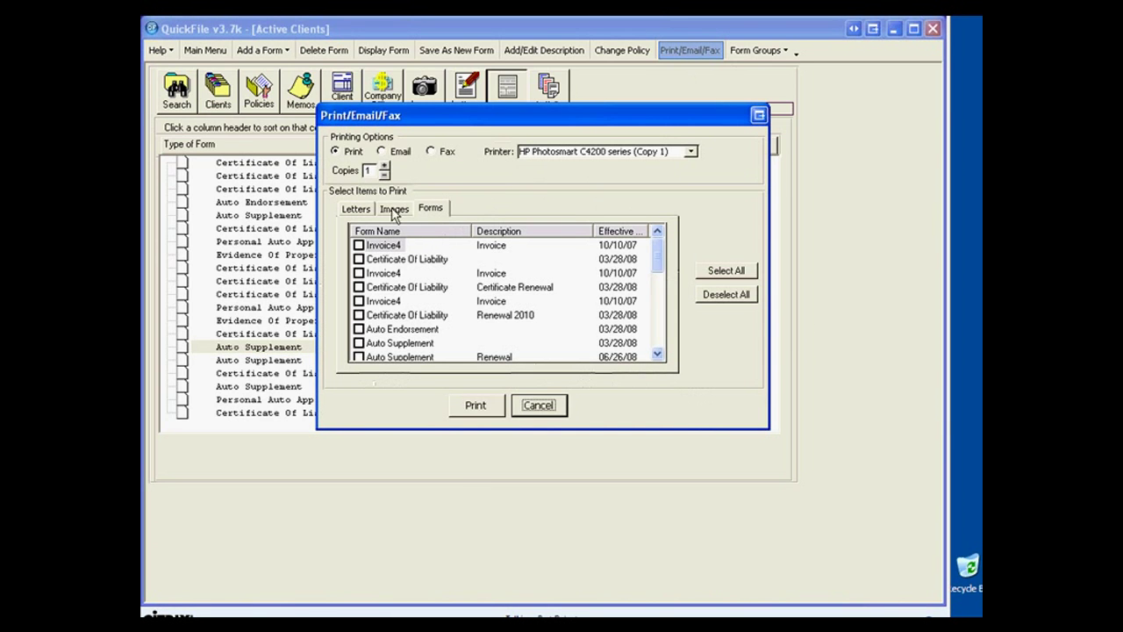
{"action": "left_click", "coordinate": [382, 151]}
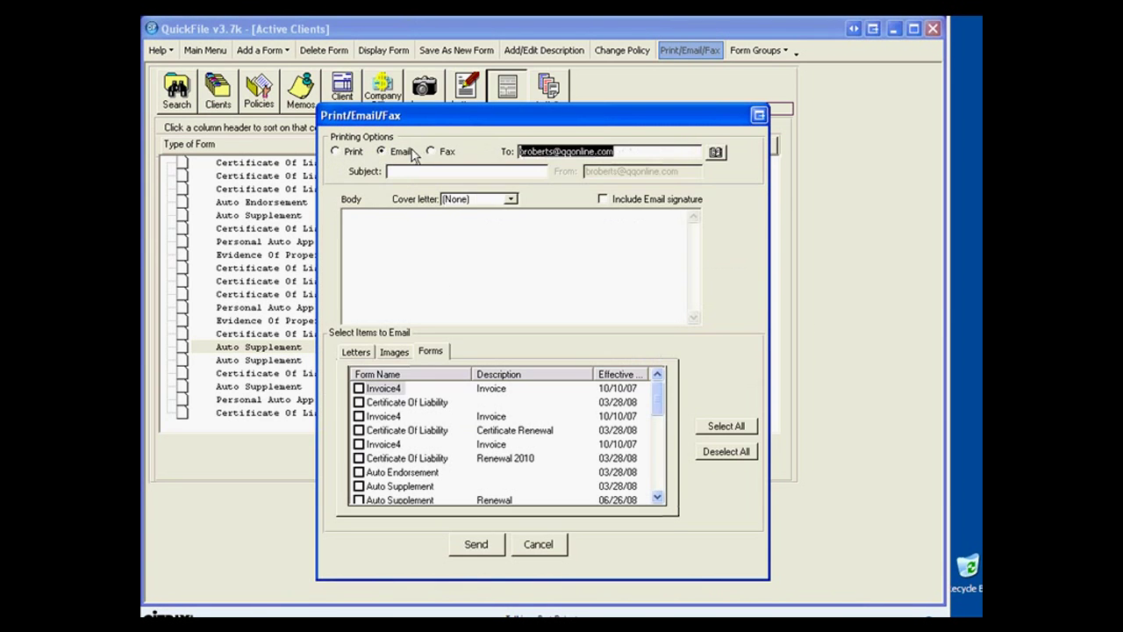
{"action": "left_click", "coordinate": [336, 152]}
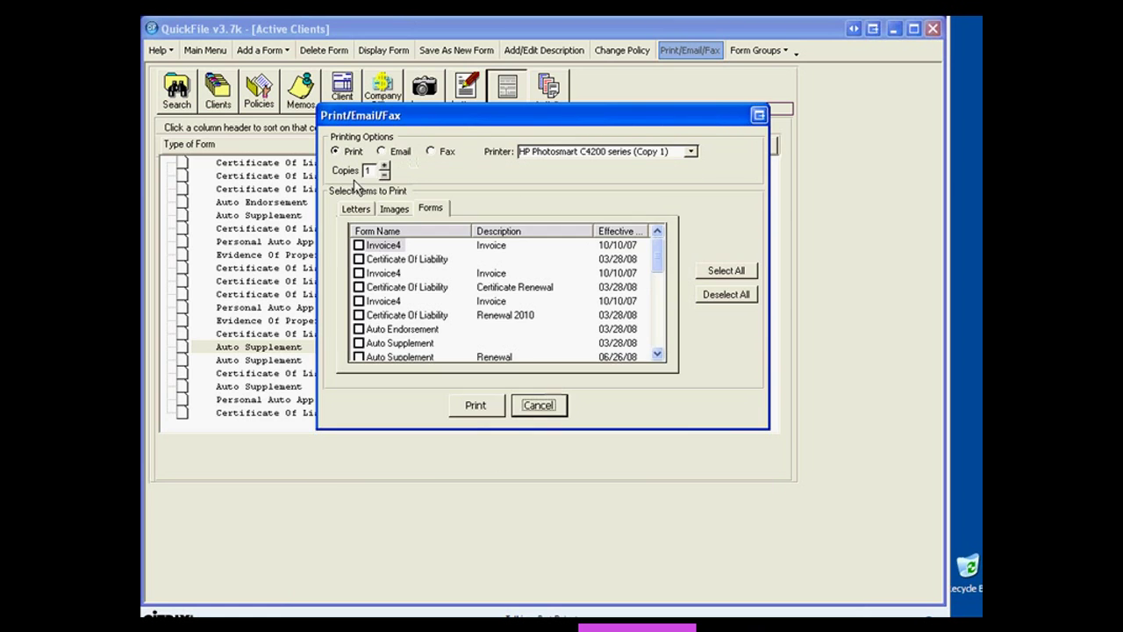
{"action": "left_click", "coordinate": [359, 245]}
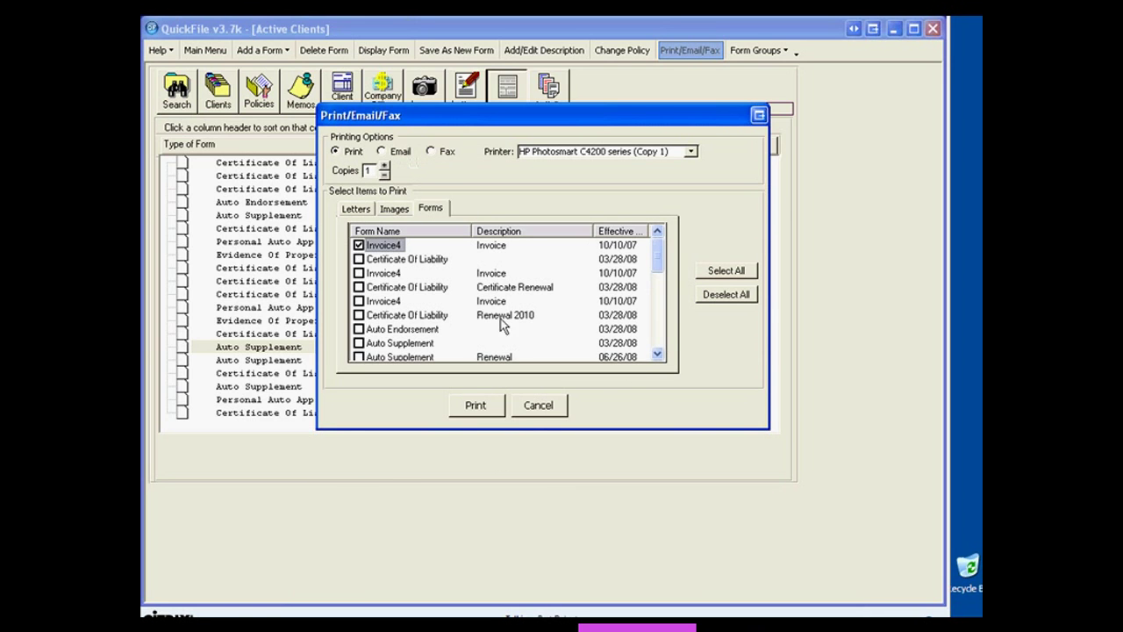
{"action": "left_click", "coordinate": [399, 208]}
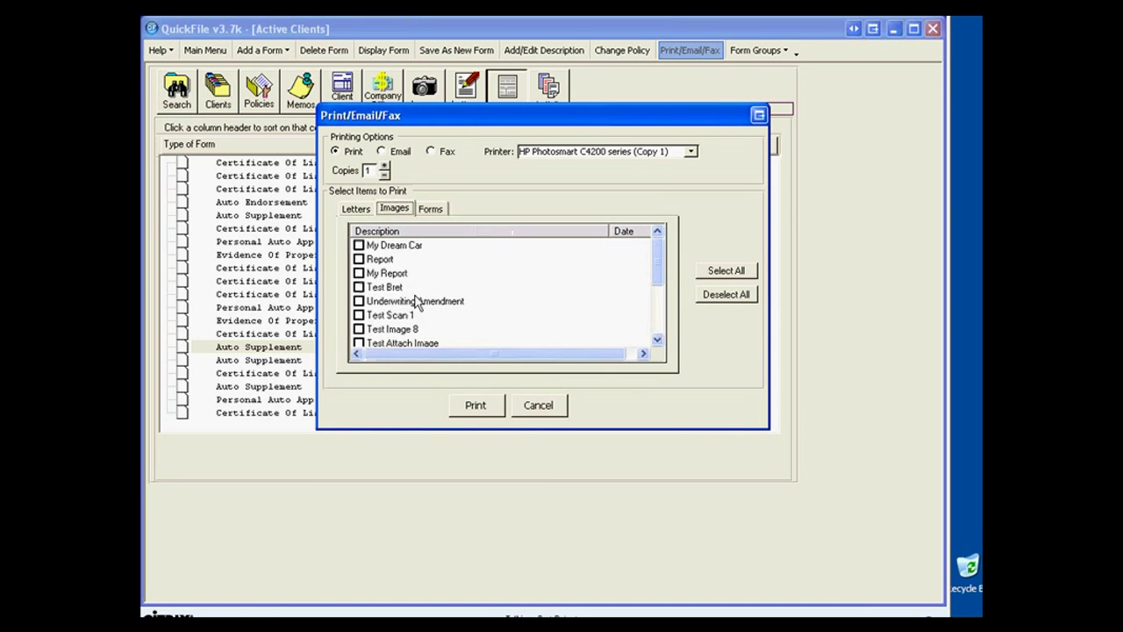
{"action": "left_click", "coordinate": [359, 246]}
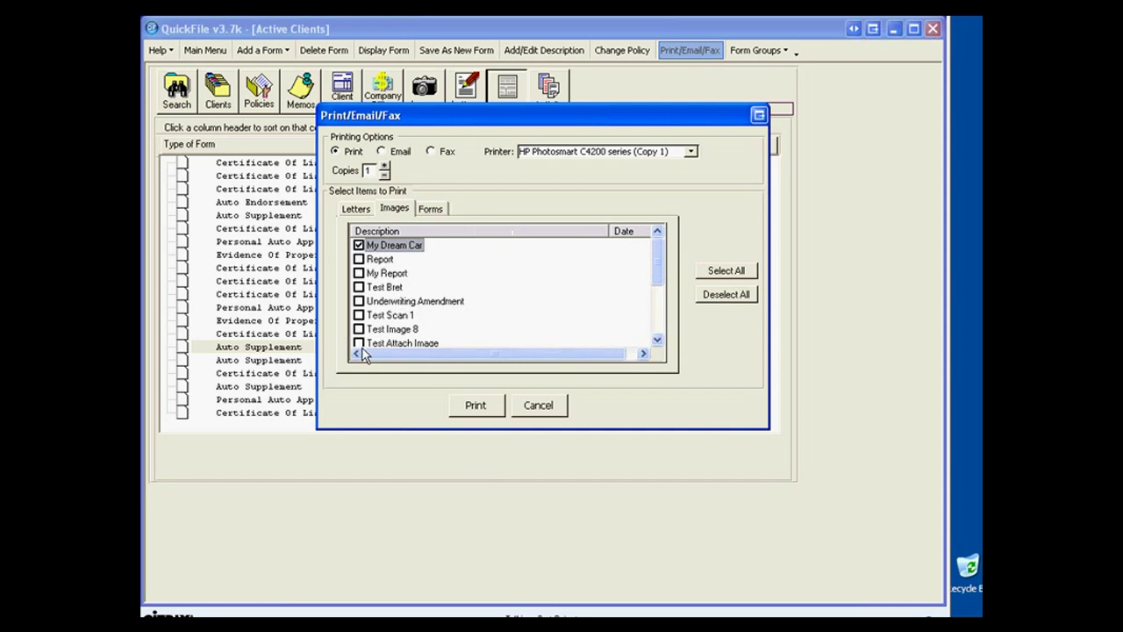
{"action": "left_click", "coordinate": [355, 208]}
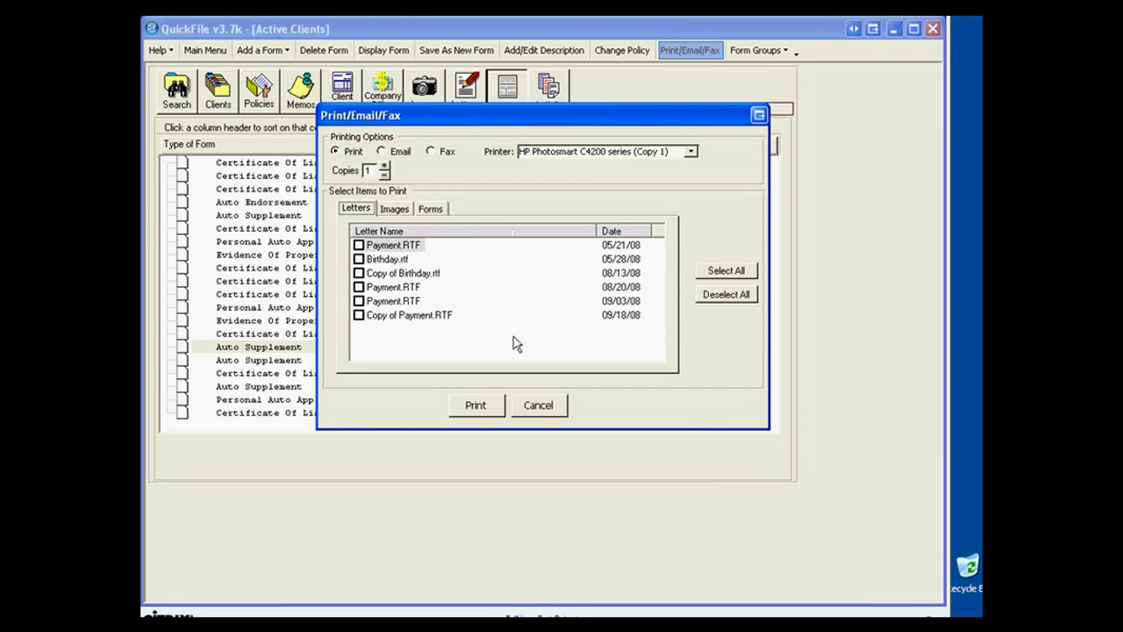
{"action": "left_click", "coordinate": [359, 288]}
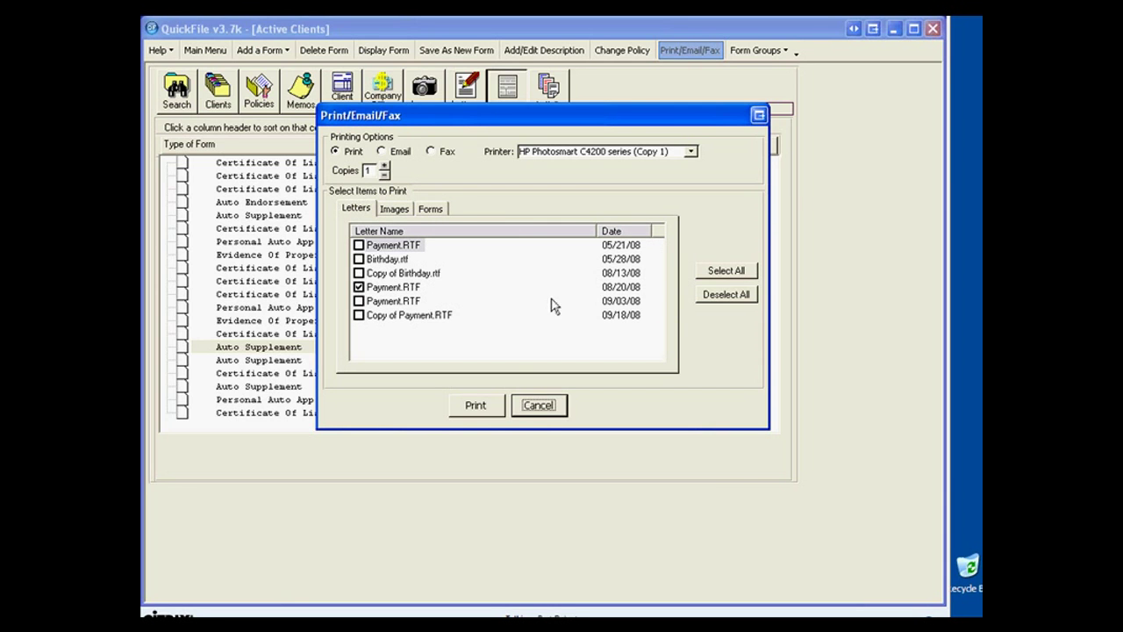
{"action": "left_click", "coordinate": [391, 153]}
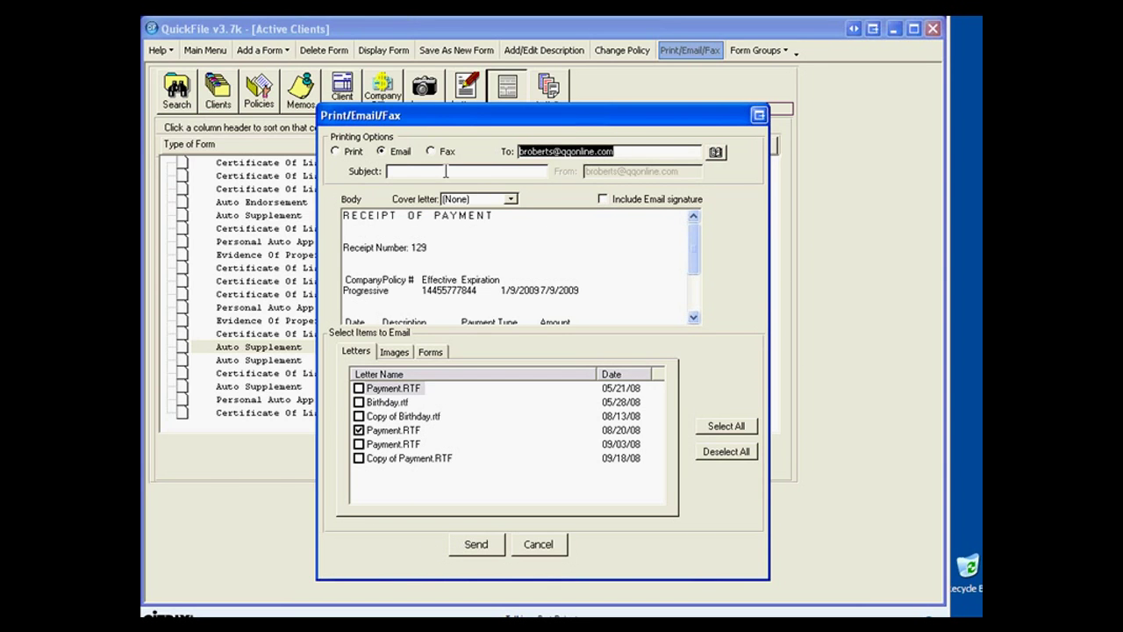
Cancel the unsent email and add a new form group called 'Certificates'.
{"action": "left_click", "coordinate": [551, 548]}
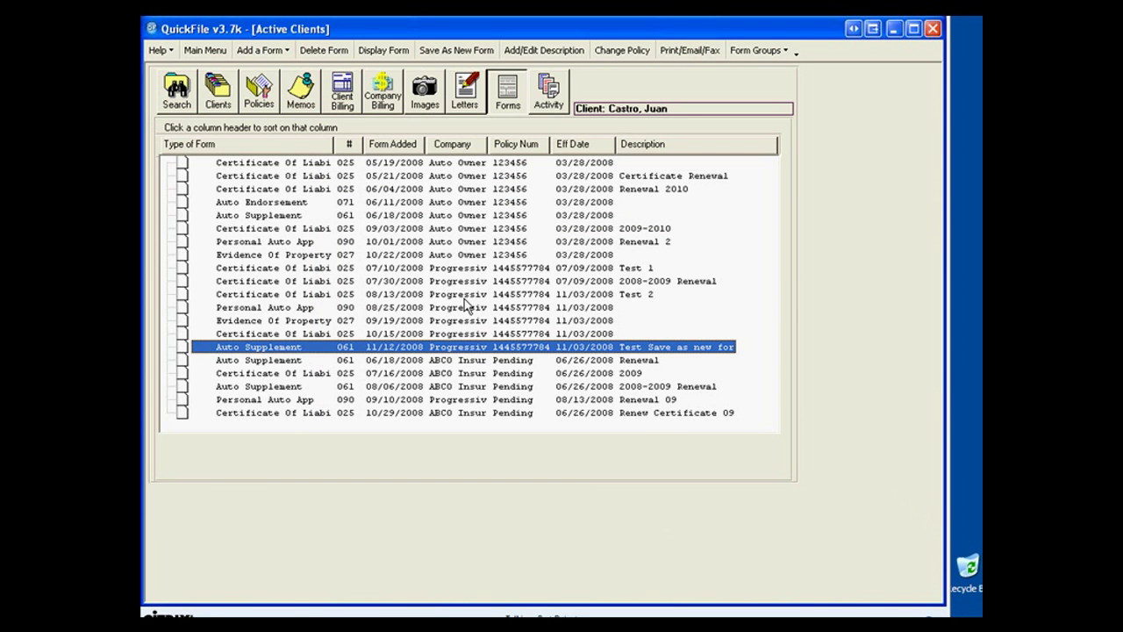
{"action": "left_click", "coordinate": [787, 53]}
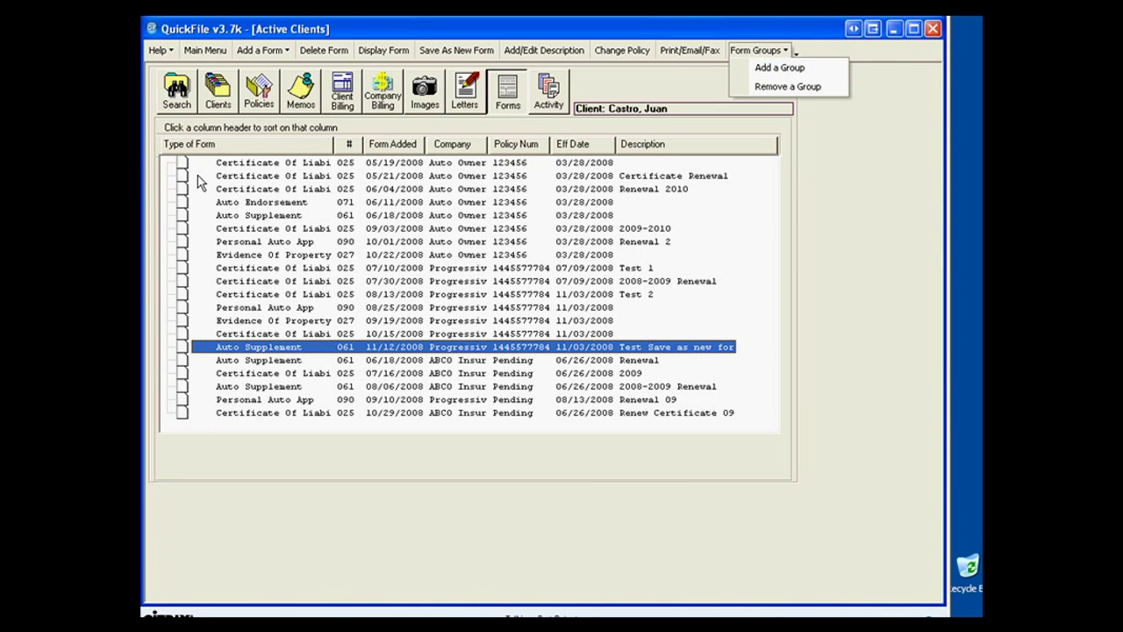
{"action": "left_click", "coordinate": [761, 68]}
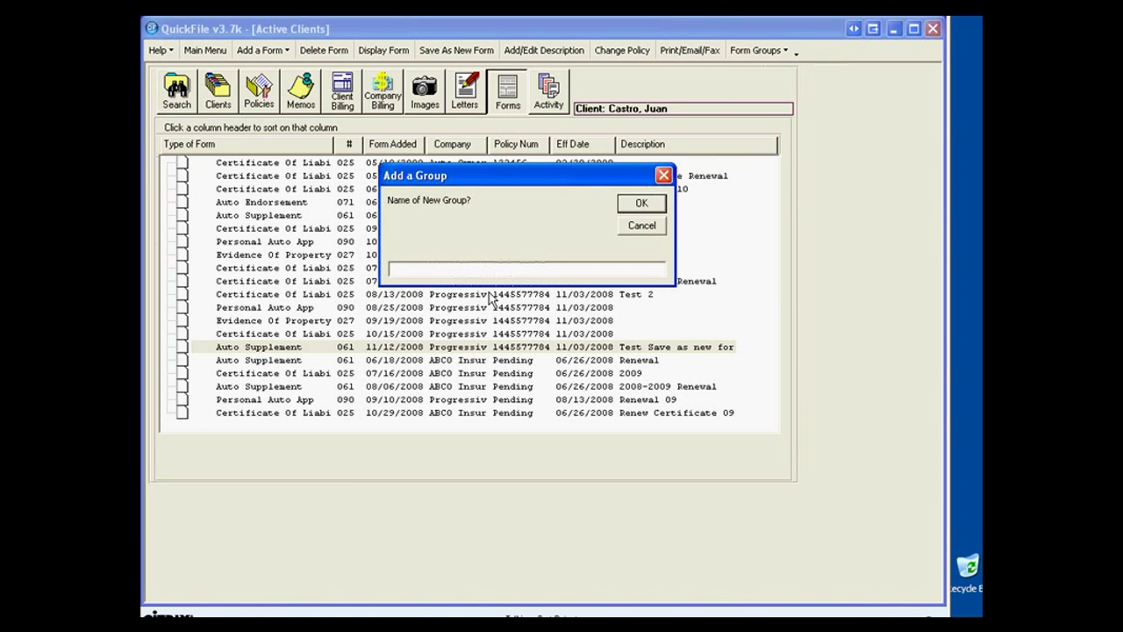
{"action": "type", "text": "Certificates"}
{"action": "key", "text": "Return"}
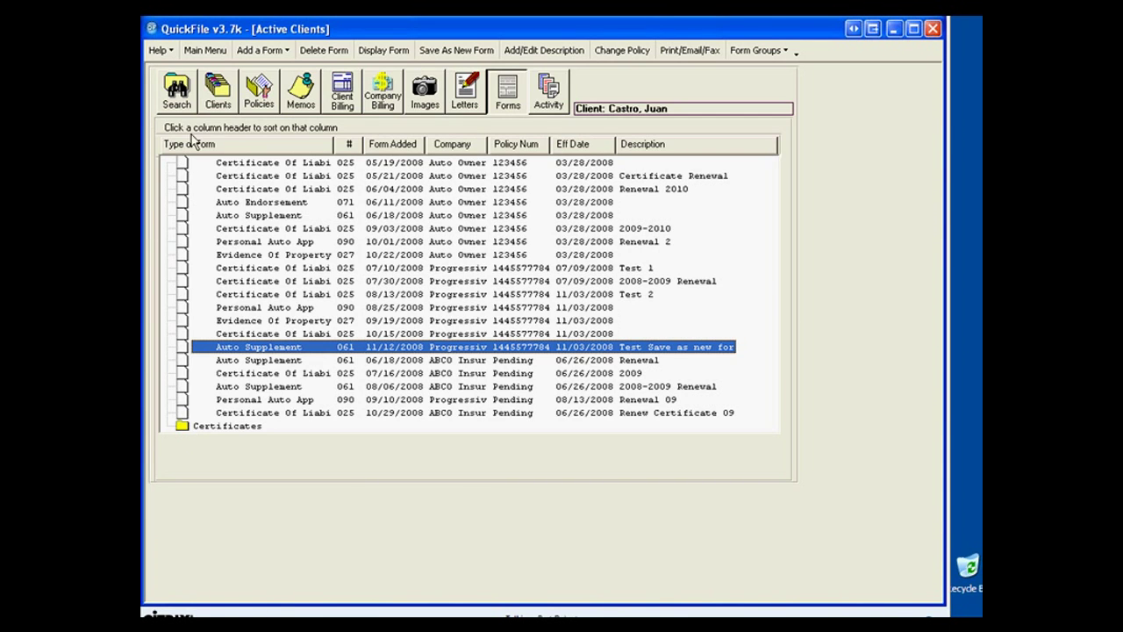
Move the 05/21 and 05/19 liability certificates and the Auto Endorsement into Certificates.
{"action": "left_click", "coordinate": [182, 164]}
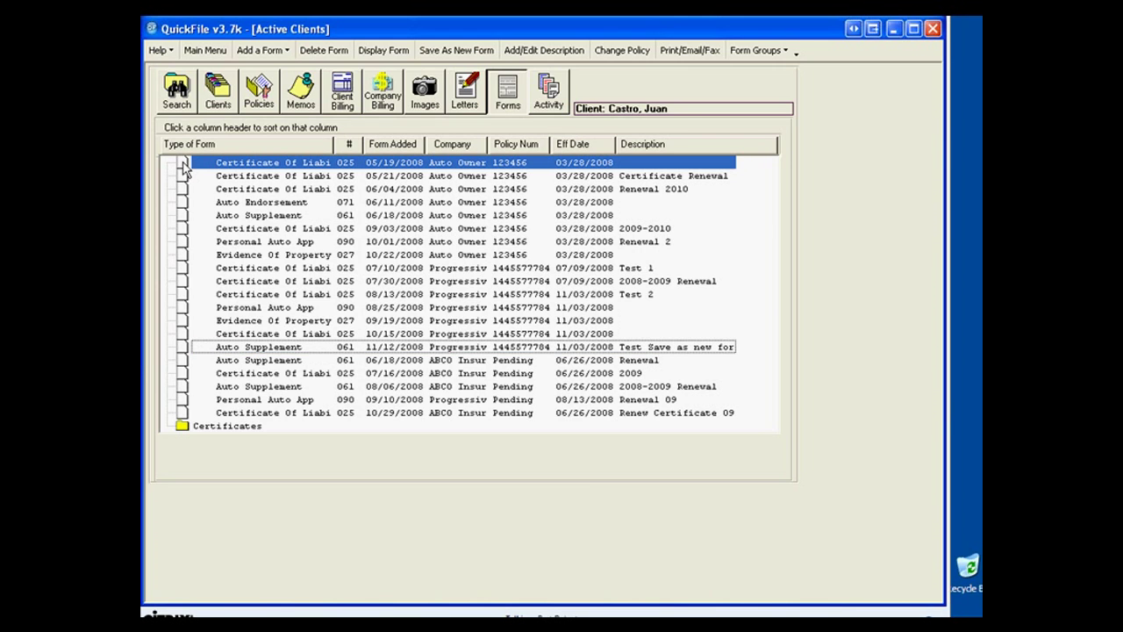
{"action": "left_click_drag", "start_coordinate": [183, 168], "coordinate": [201, 429]}
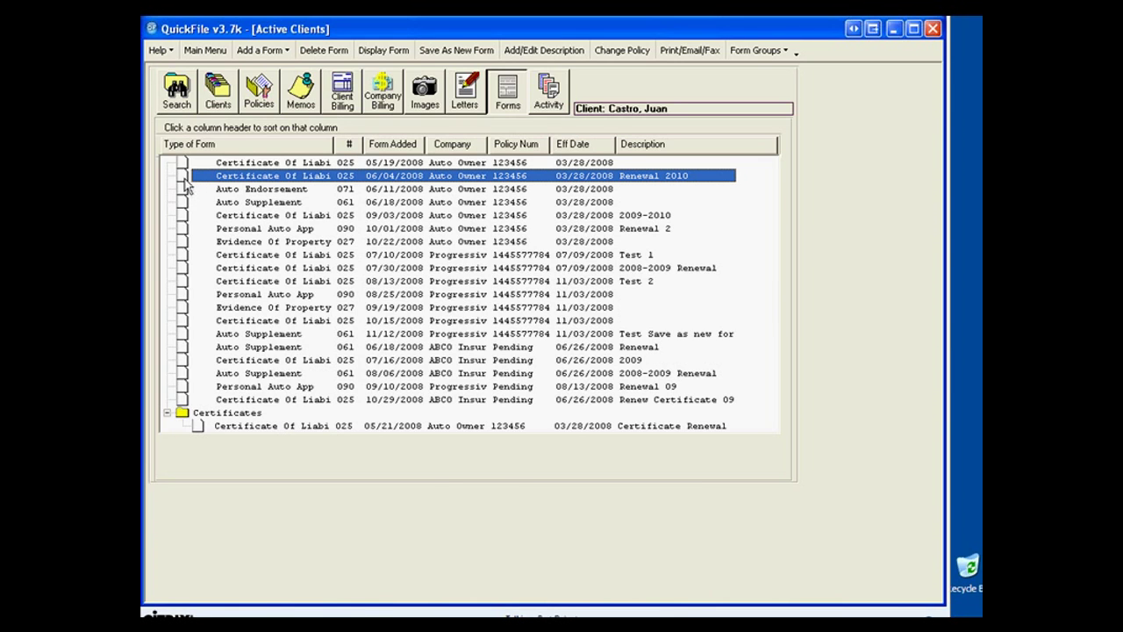
{"action": "left_click_drag", "start_coordinate": [185, 186], "coordinate": [204, 420]}
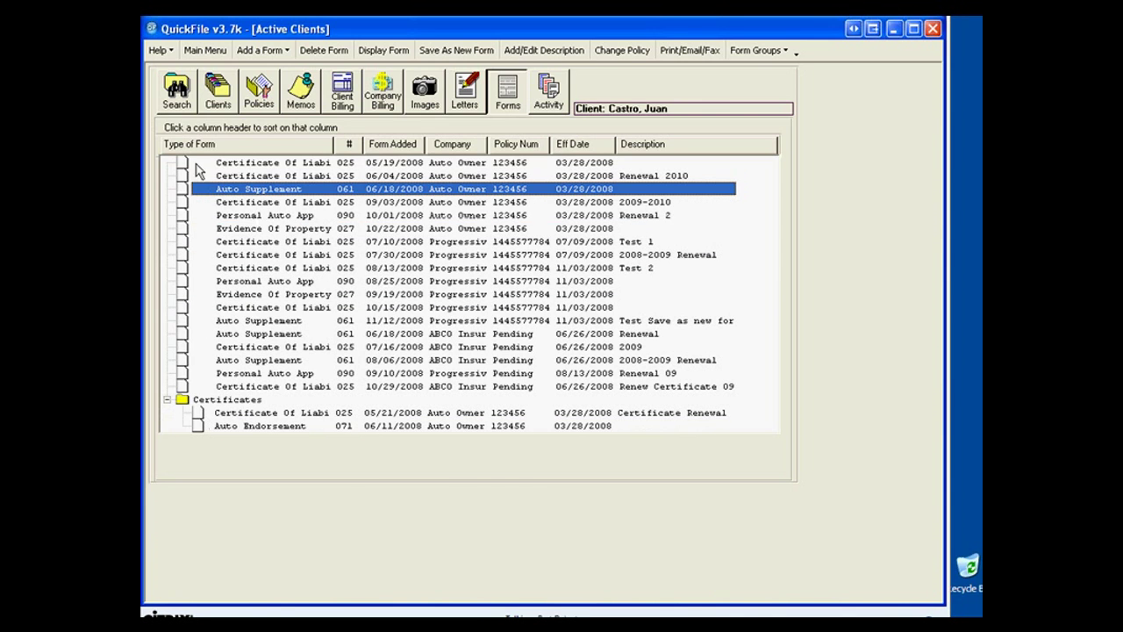
{"action": "left_click_drag", "start_coordinate": [184, 167], "coordinate": [208, 401]}
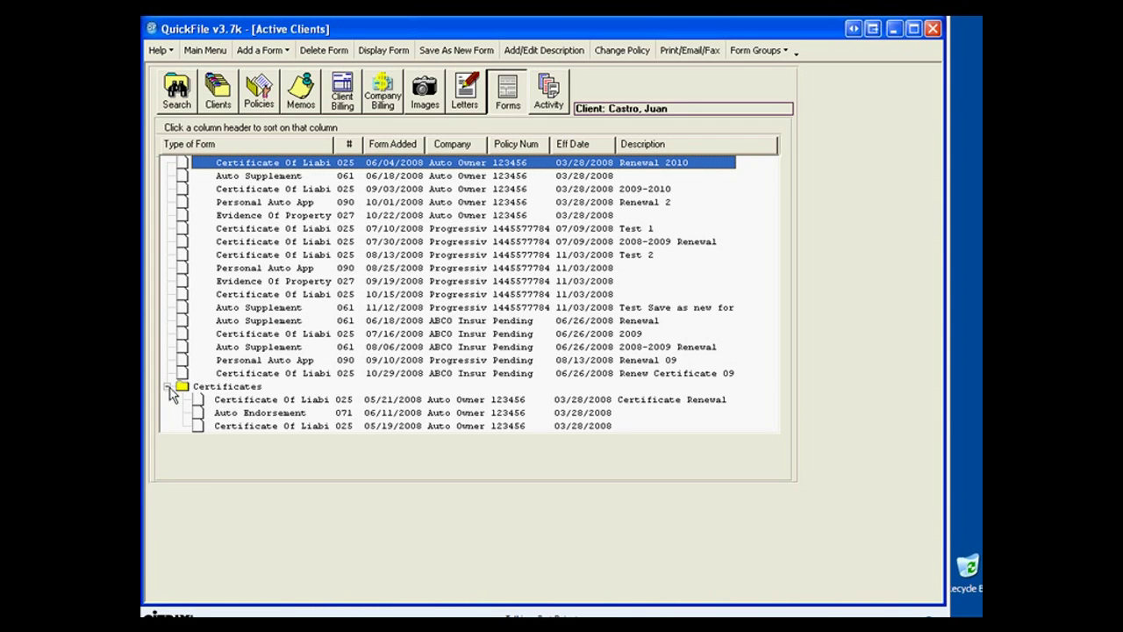
Expand the Certificates group, check its three forms, and select the group folder.
{"action": "left_click", "coordinate": [169, 387]}
{"action": "left_click", "coordinate": [167, 387]}
{"action": "left_click", "coordinate": [168, 387]}
{"action": "left_click", "coordinate": [228, 401]}
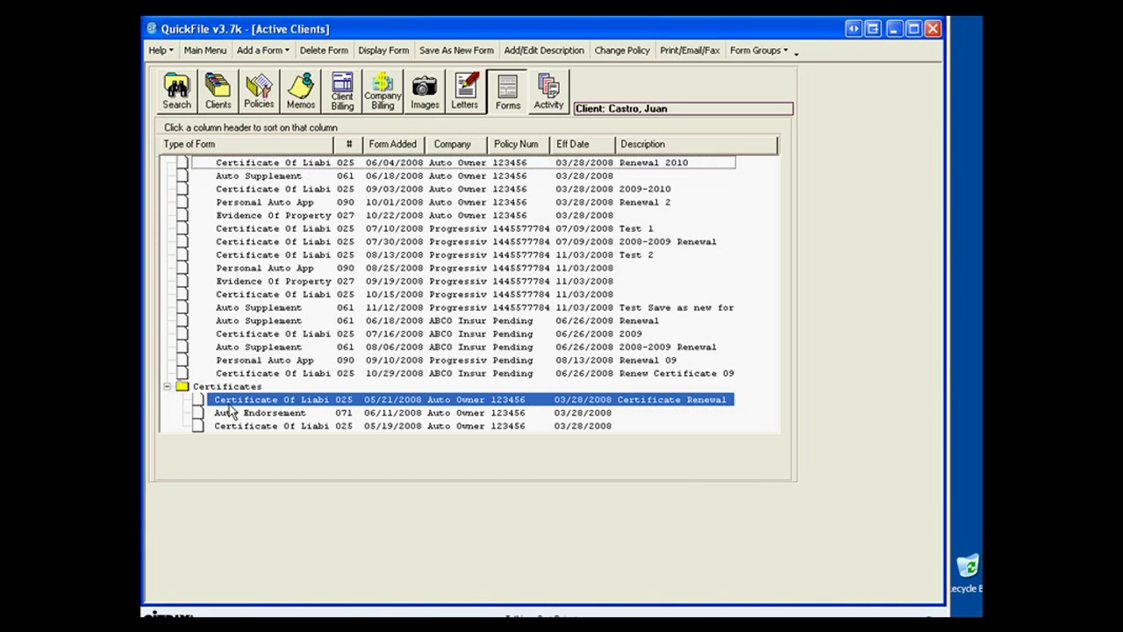
{"action": "left_click", "coordinate": [224, 413]}
{"action": "left_click", "coordinate": [224, 426]}
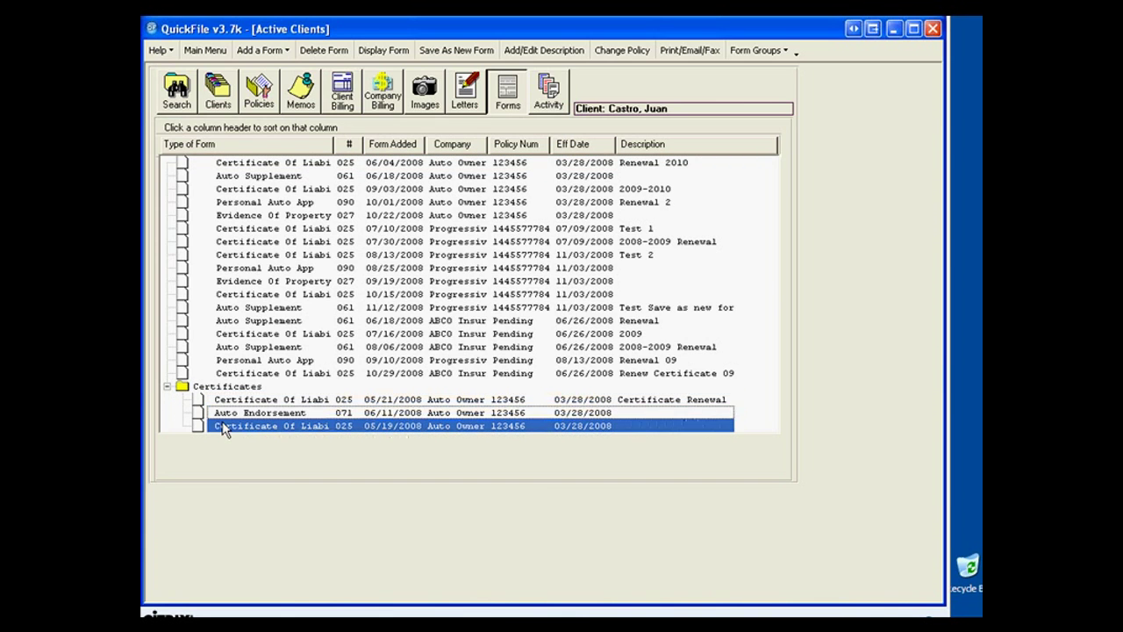
{"action": "left_click", "coordinate": [187, 390]}
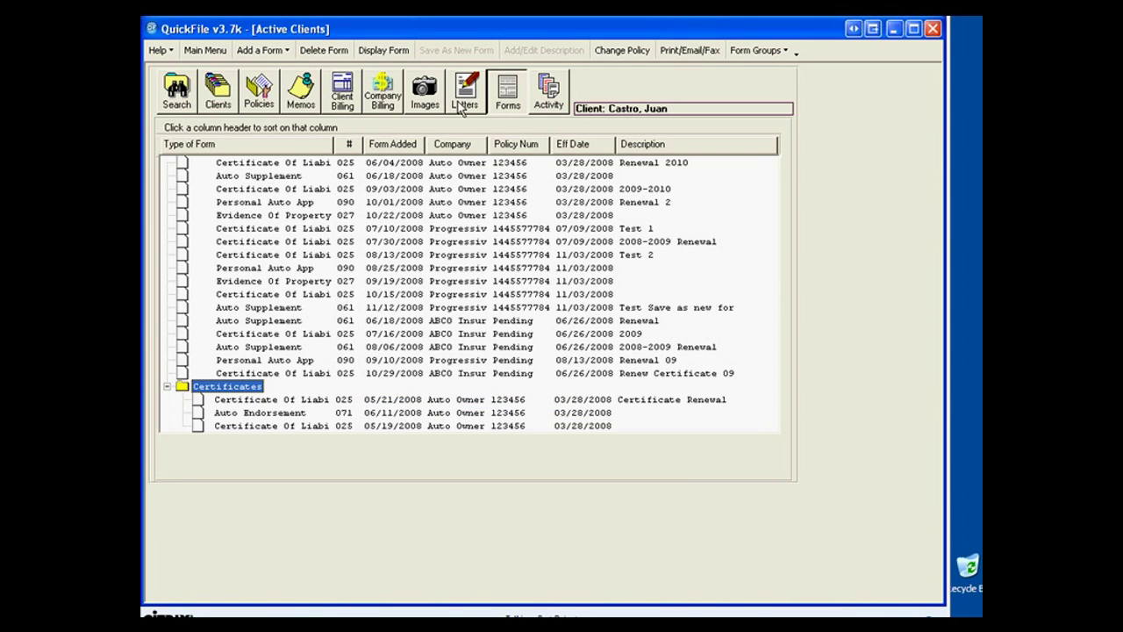
Attempt to remove the Certificates group and dismiss the warning that it still holds forms.
{"action": "left_click", "coordinate": [772, 53]}
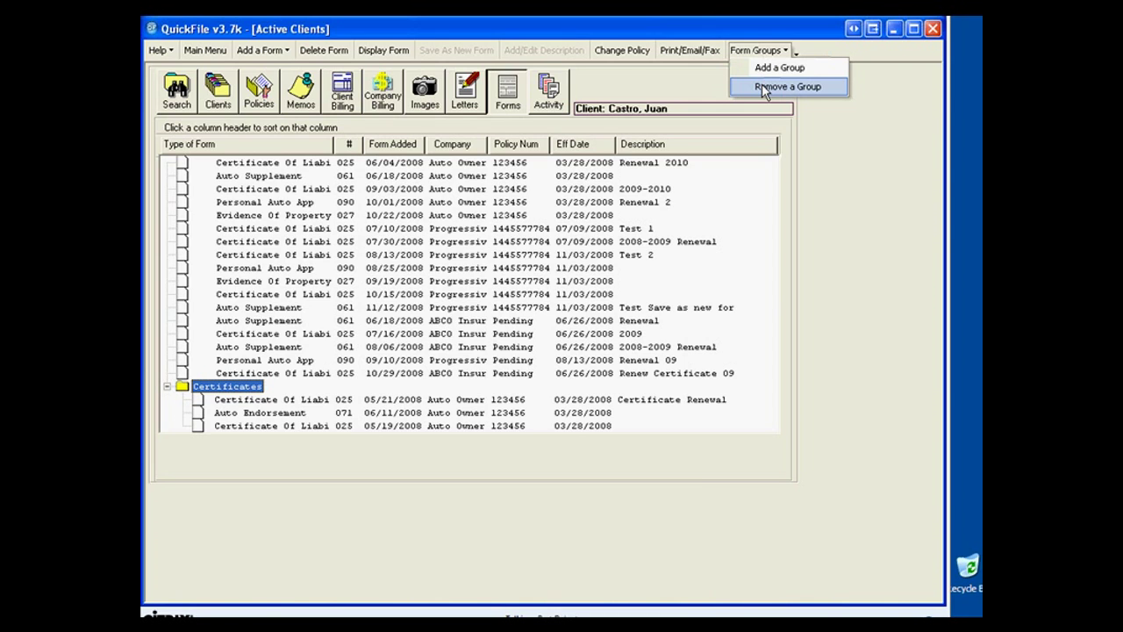
{"action": "left_click", "coordinate": [763, 88]}
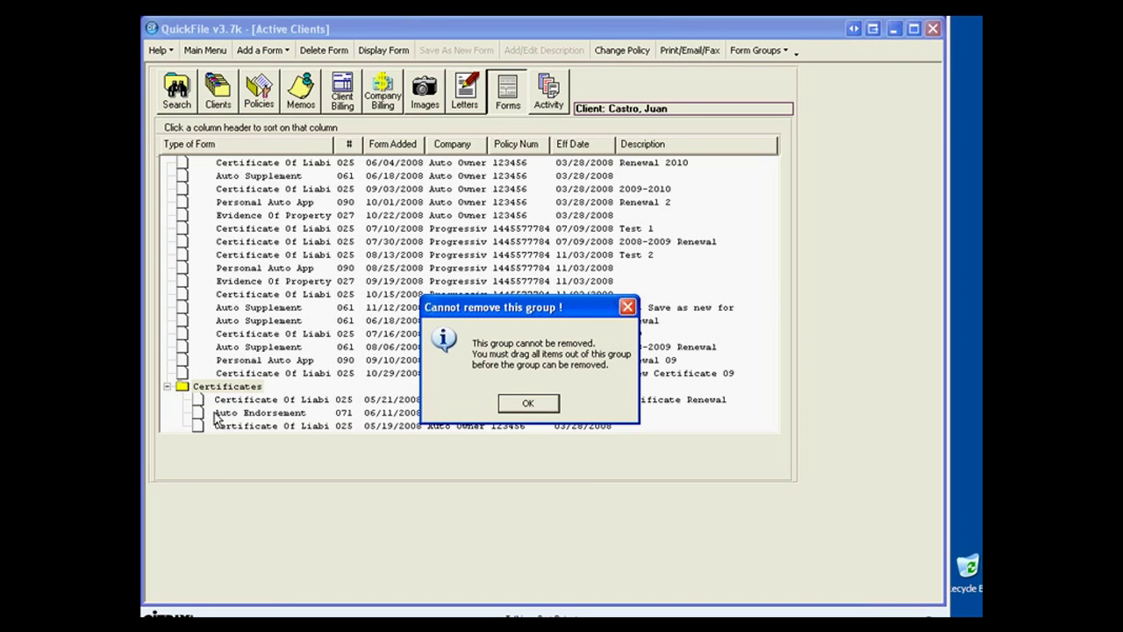
{"action": "left_click", "coordinate": [523, 404]}
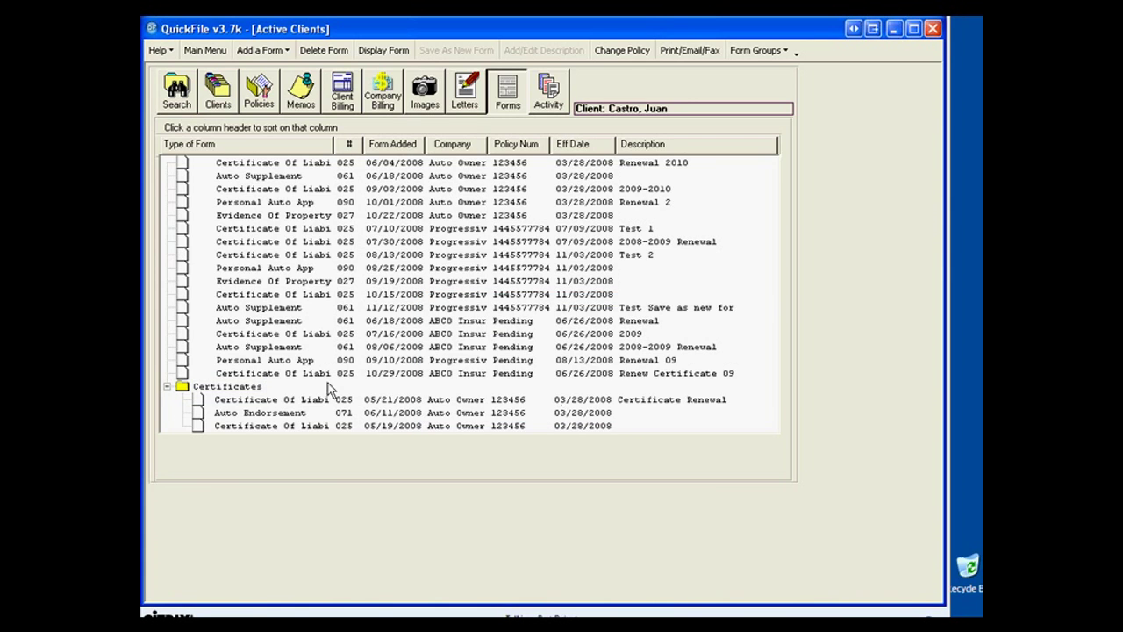
Move the forms out of Certificates and remove the now-empty group.
{"action": "double_click", "coordinate": [207, 400]}
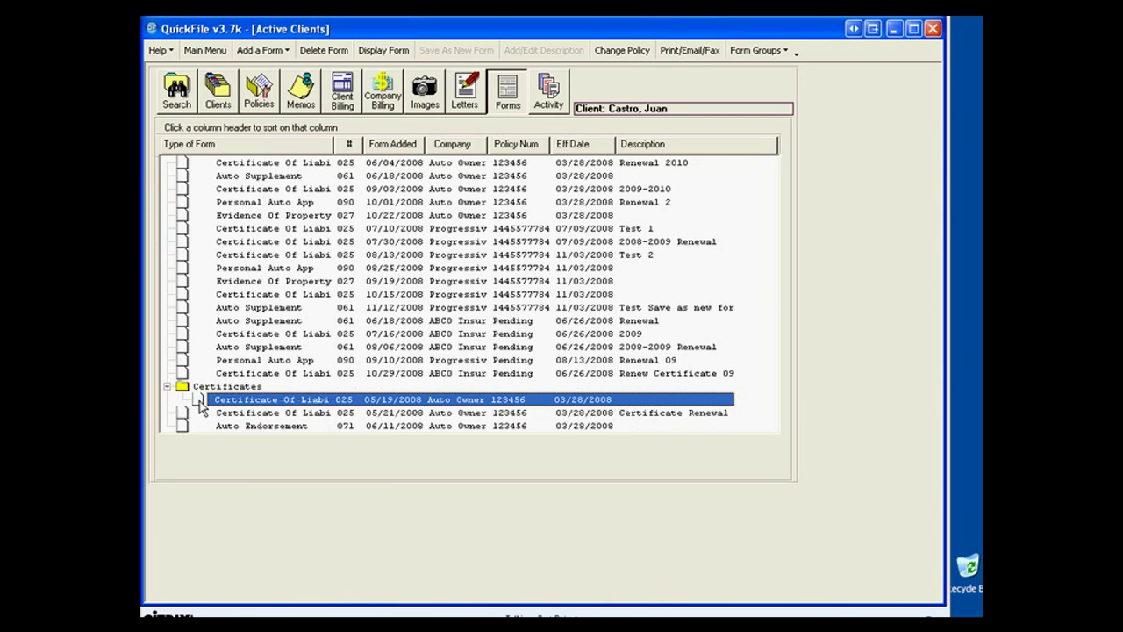
{"action": "mouse_move", "coordinate": [200, 404]}
{"action": "left_mouse_down"}
{"action": "mouse_move", "coordinate": [175, 409]}
{"action": "mouse_move", "coordinate": [184, 390]}
{"action": "left_mouse_up"}
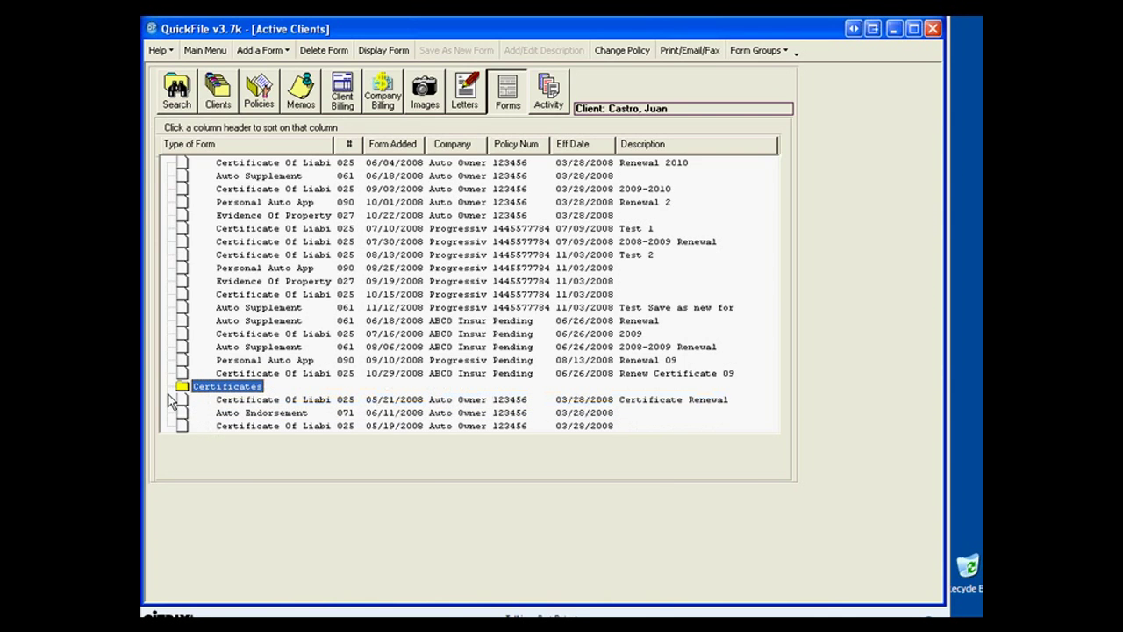
{"action": "left_click", "coordinate": [757, 51]}
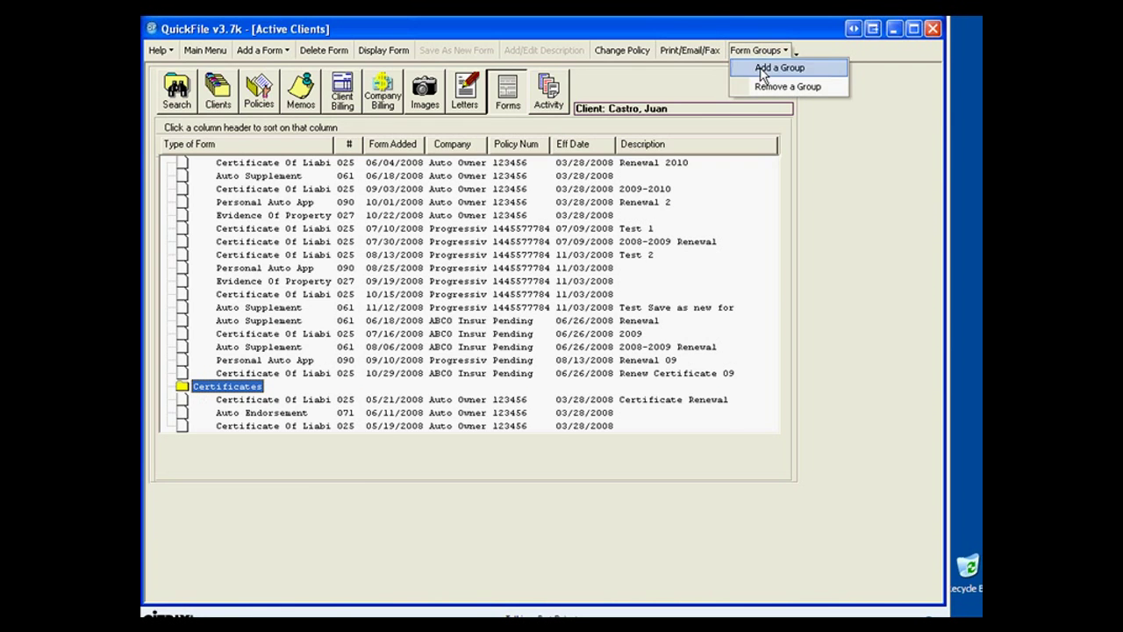
{"action": "left_click", "coordinate": [760, 87]}
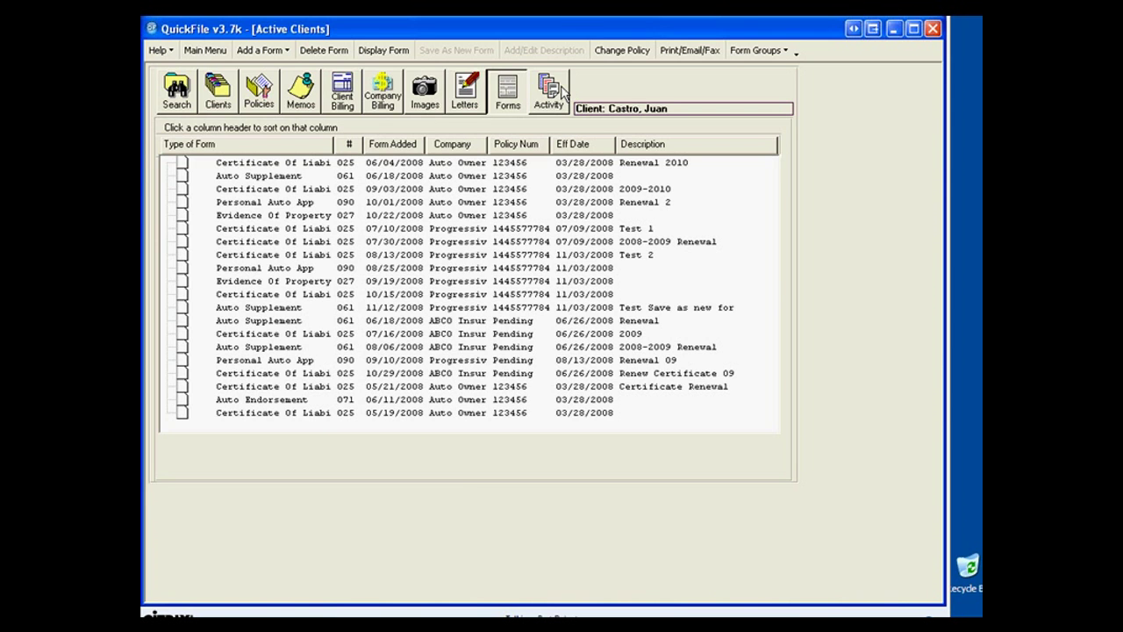
Add Phone and Email to the memo type filter, then return to the activity history.
{"action": "left_click", "coordinate": [560, 92]}
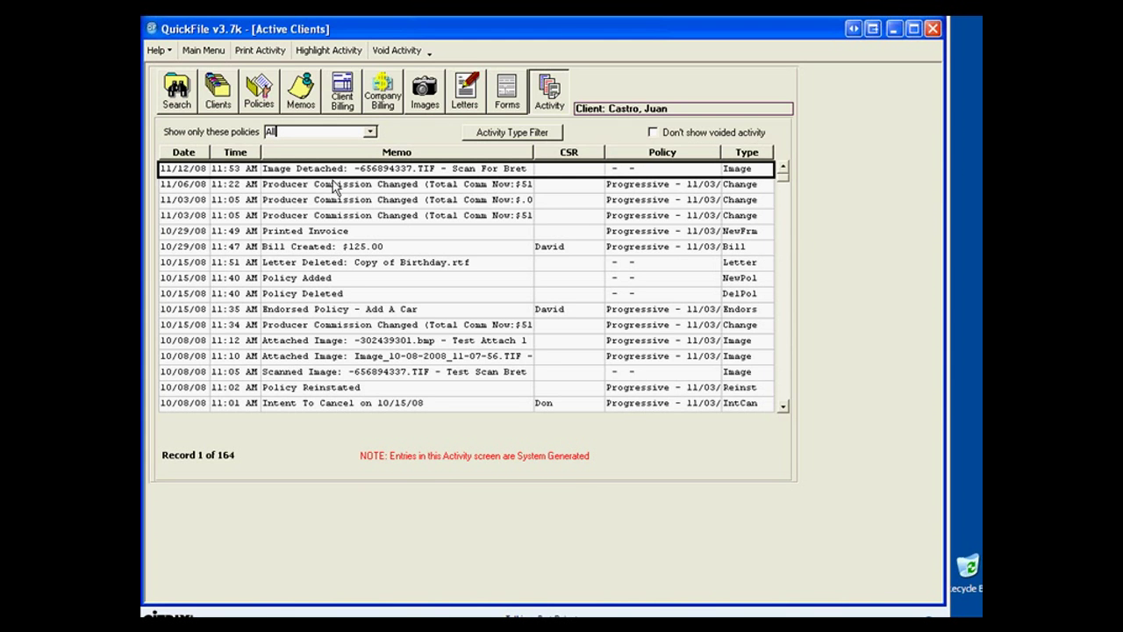
{"action": "left_click", "coordinate": [301, 102]}
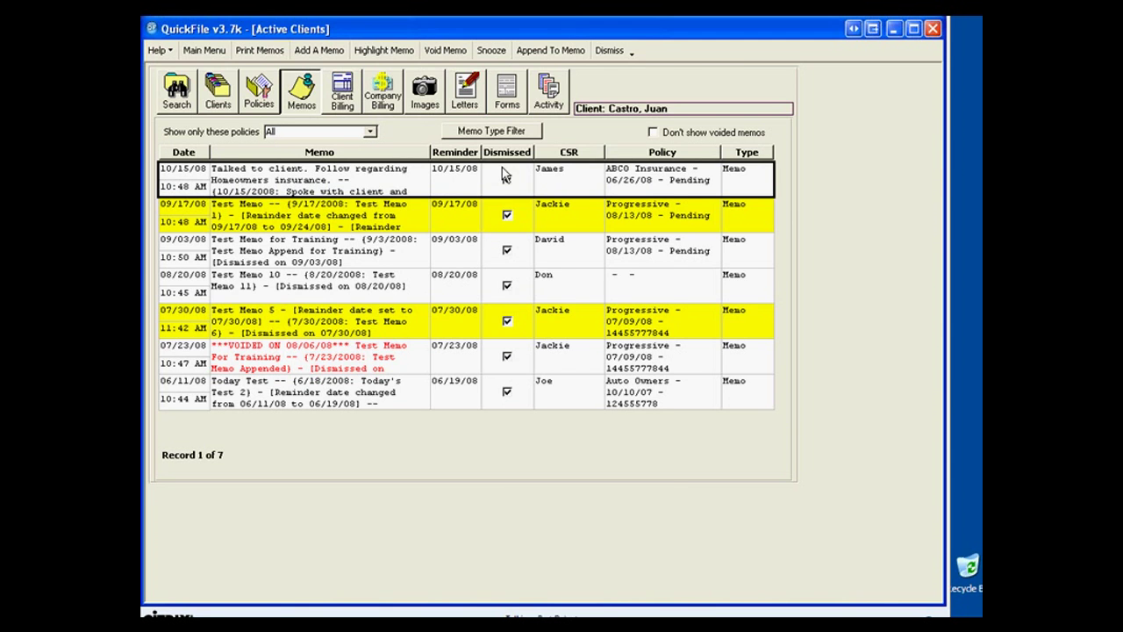
{"action": "left_click", "coordinate": [492, 131]}
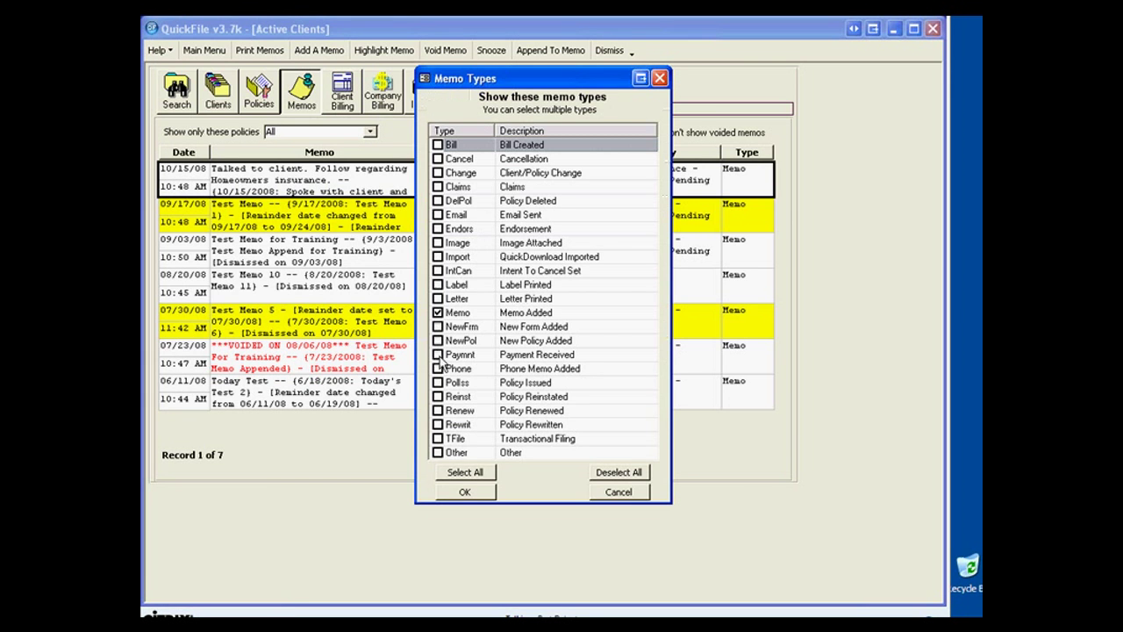
{"action": "left_click", "coordinate": [438, 370]}
{"action": "left_click", "coordinate": [437, 215]}
{"action": "left_click", "coordinate": [456, 494]}
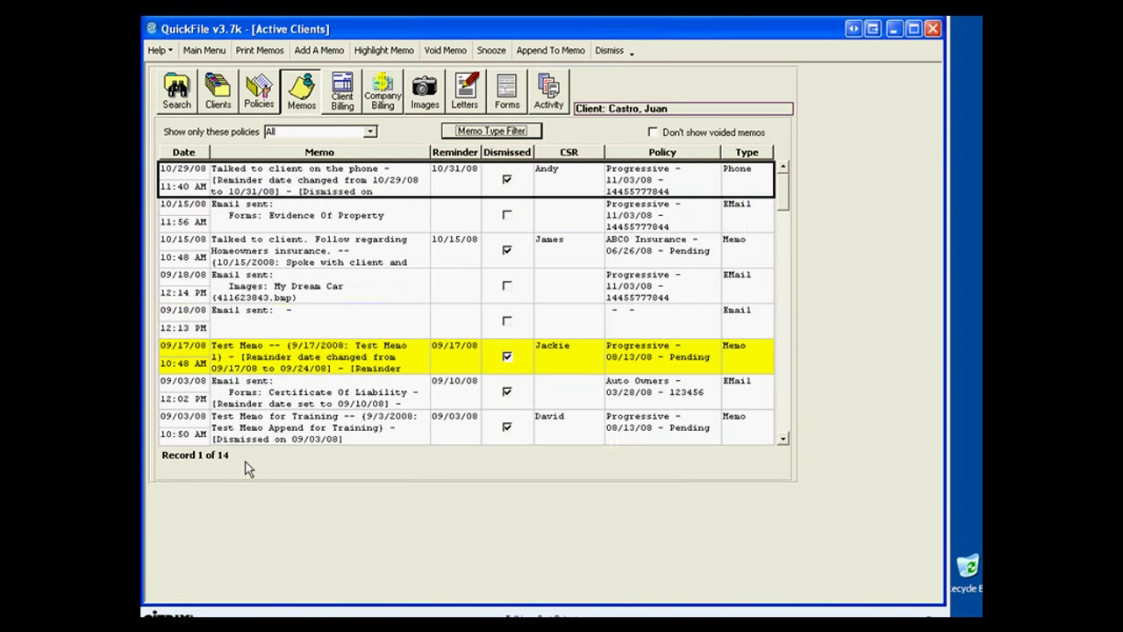
{"action": "left_click", "coordinate": [552, 96]}
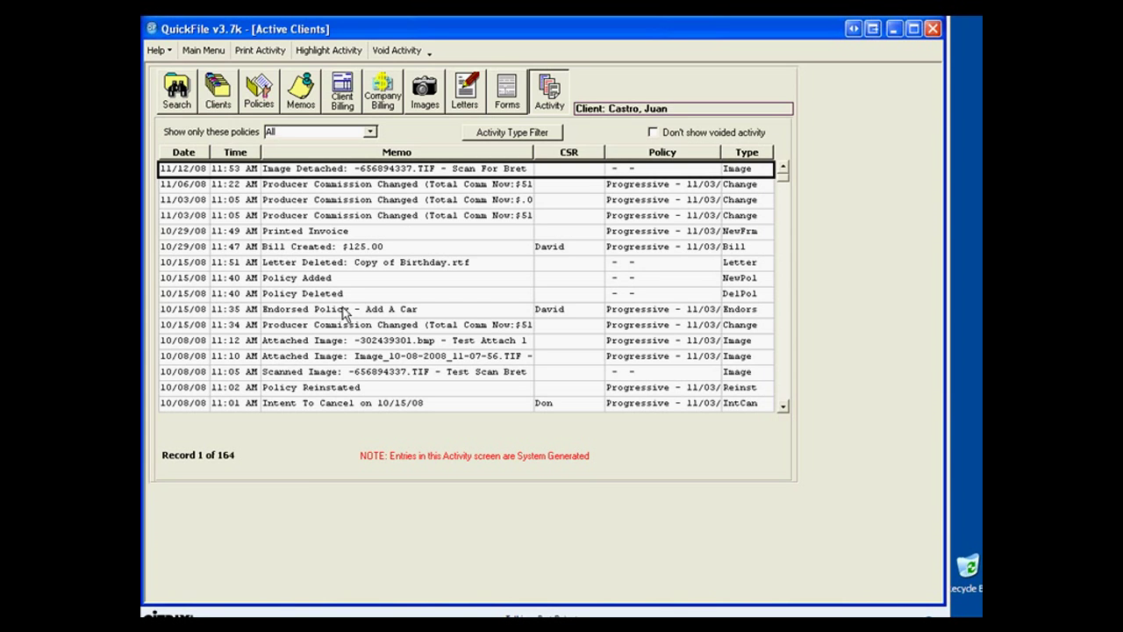
{"action": "left_click", "coordinate": [344, 312]}
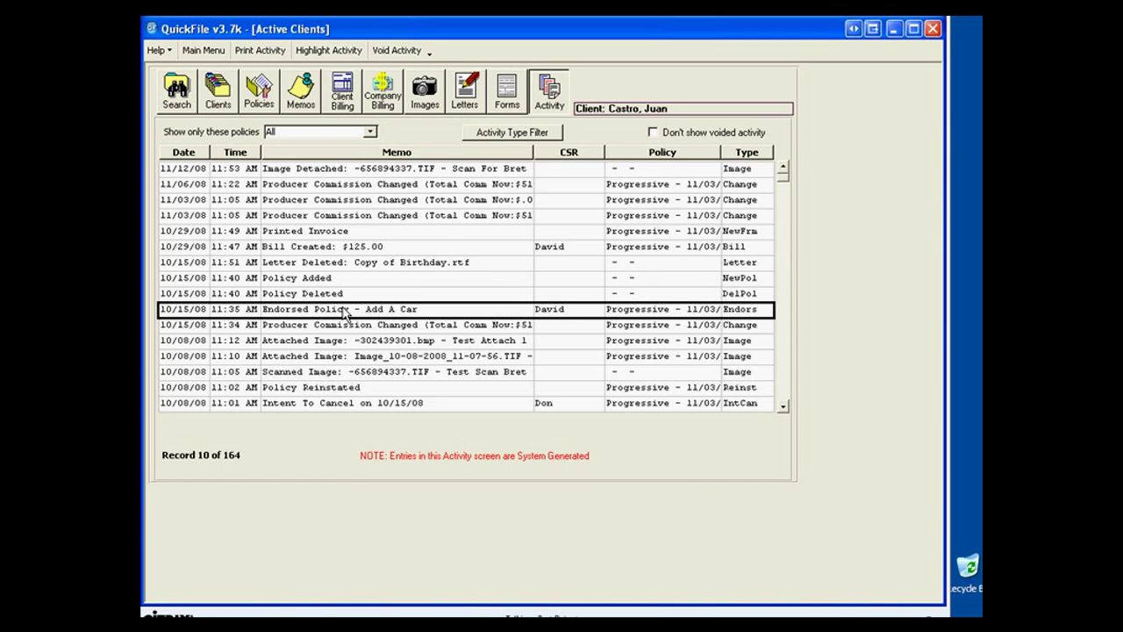
{"action": "double_click", "coordinate": [345, 312]}
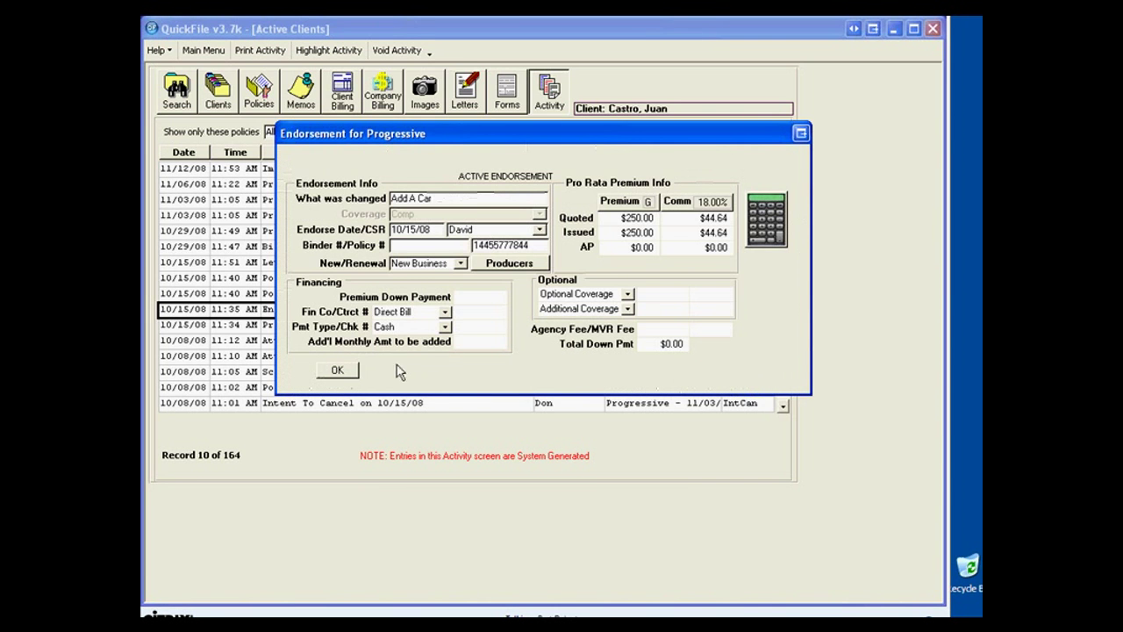
{"action": "left_click", "coordinate": [323, 373]}
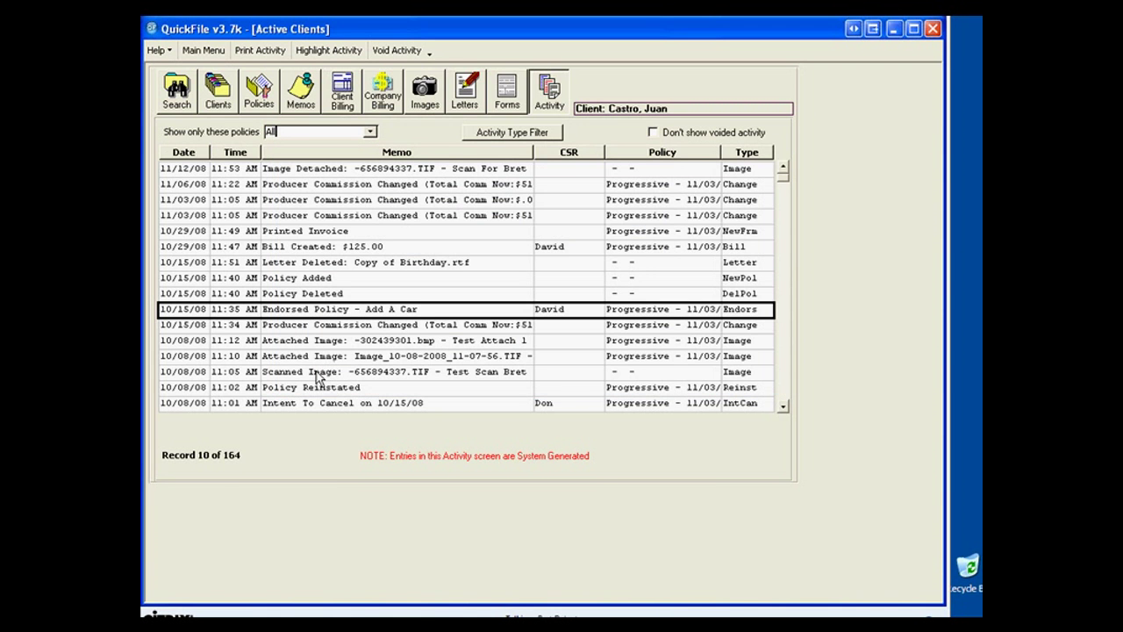
{"action": "double_click", "coordinate": [319, 372]}
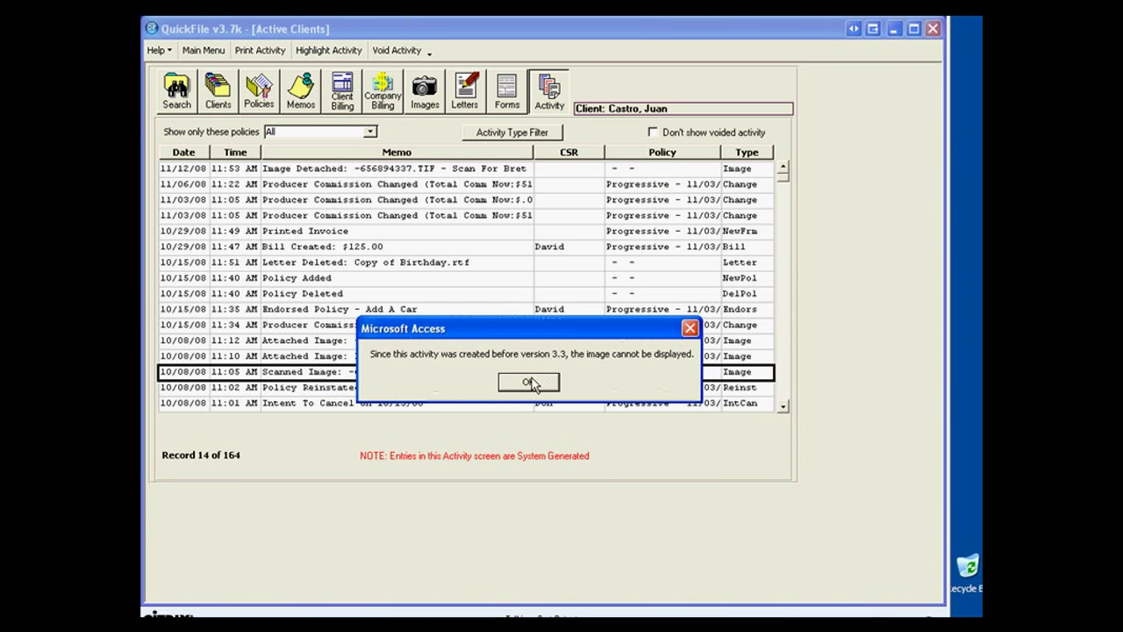
{"action": "left_click", "coordinate": [531, 384]}
{"action": "left_click", "coordinate": [328, 358]}
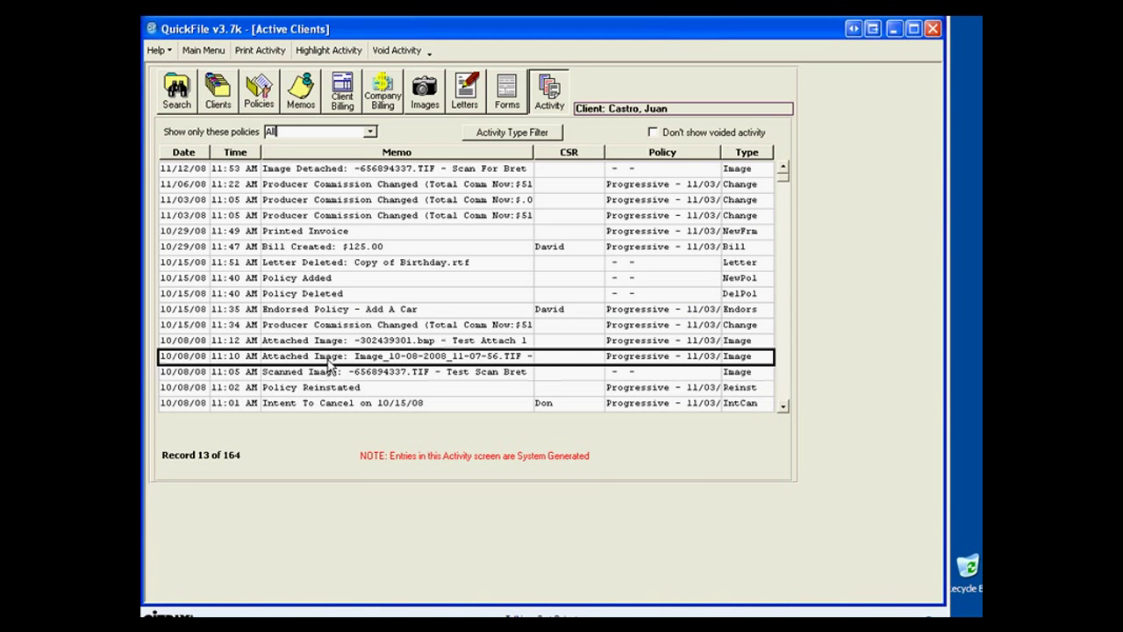
{"action": "double_click", "coordinate": [328, 365]}
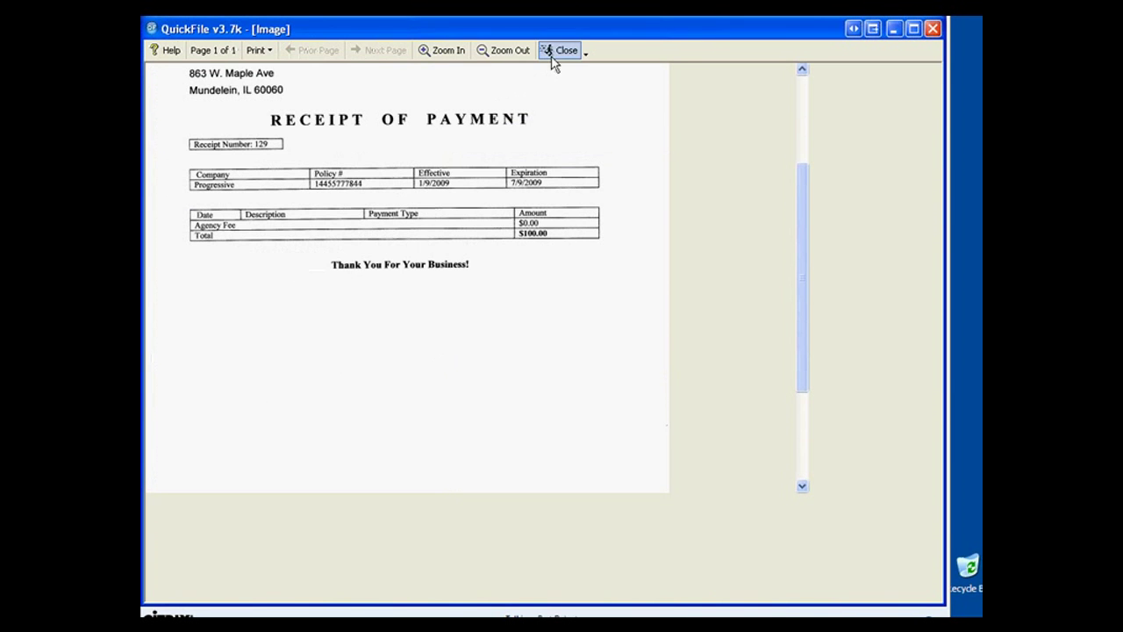
{"action": "left_click", "coordinate": [555, 52]}
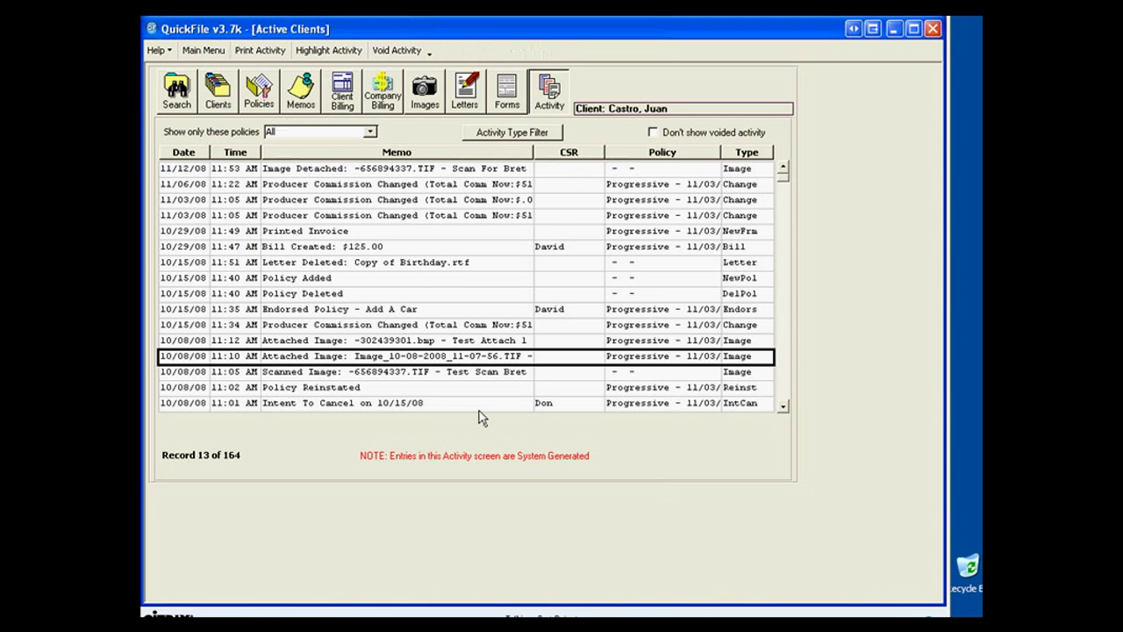